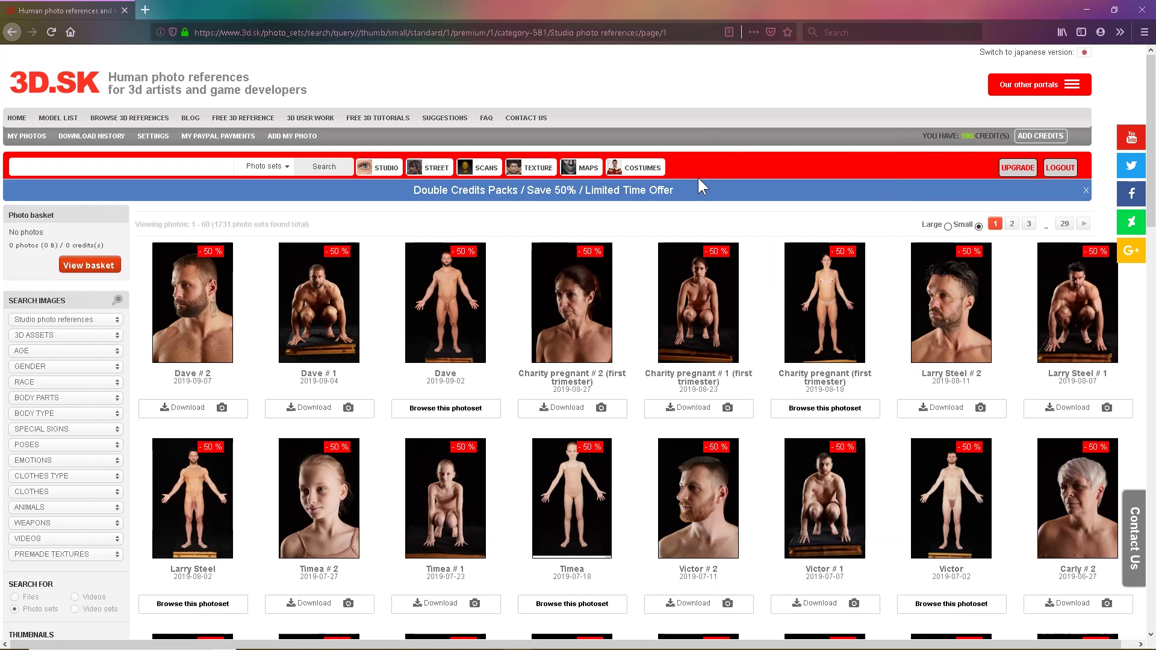
- Browse the 3D.SK galleries of studio references, street references, 3D assets and head textures for suitable reference photos
{"action": "scroll", "coordinate": [697, 176], "scroll_direction": "down", "scroll_amount": 4}
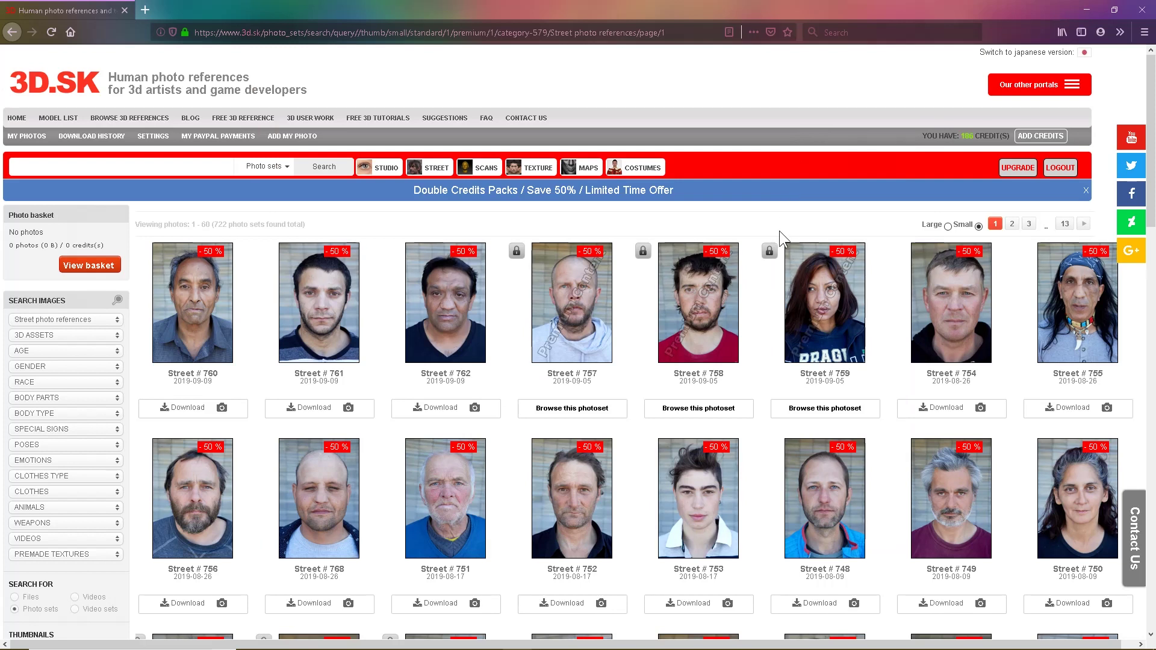
{"action": "scroll", "coordinate": [779, 230], "scroll_direction": "down", "scroll_amount": 2}
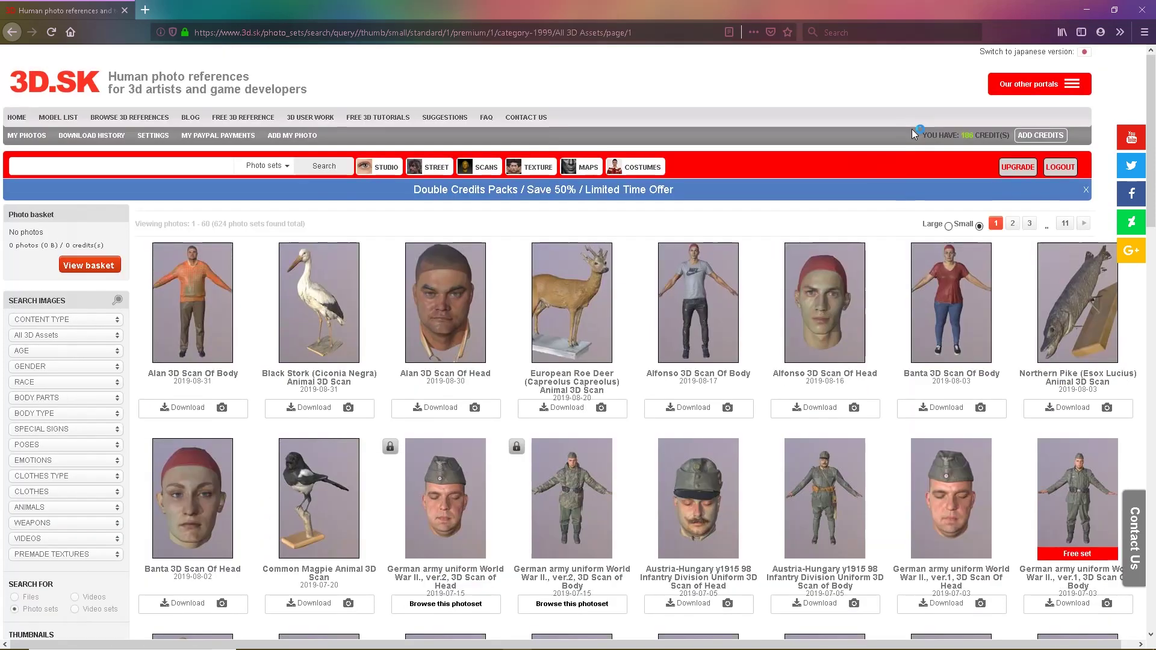
{"action": "scroll", "coordinate": [911, 129], "scroll_direction": "down", "scroll_amount": 2}
{"action": "scroll", "coordinate": [913, 135], "scroll_direction": "down", "scroll_amount": 8}
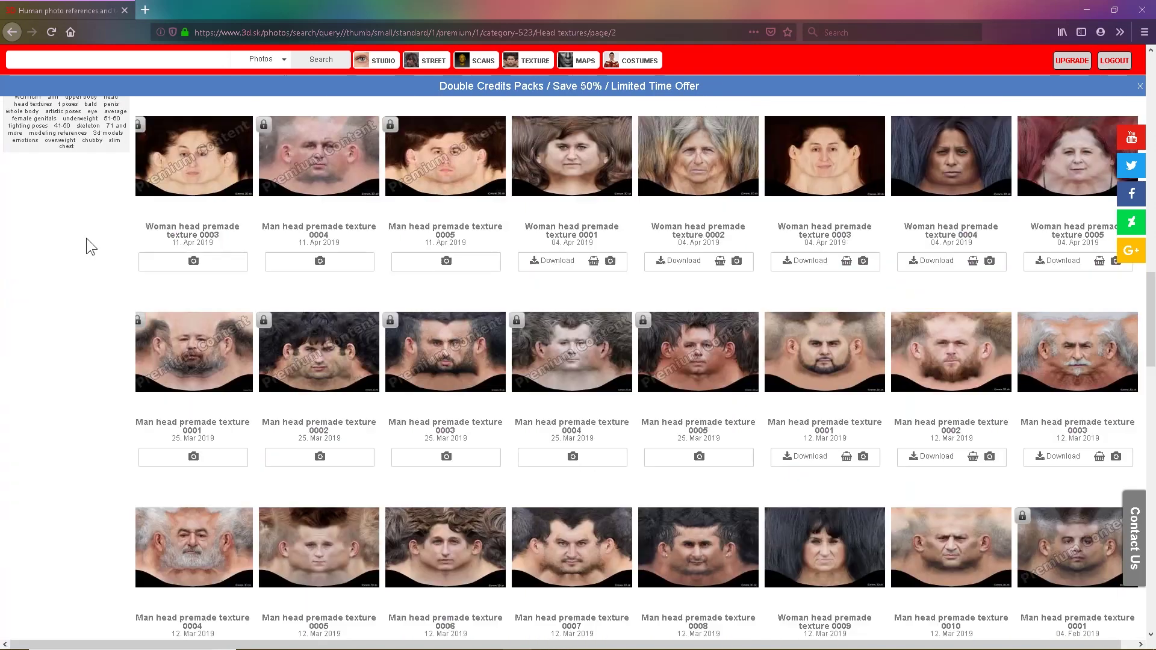
{"action": "scroll", "coordinate": [86, 246], "scroll_direction": "down", "scroll_amount": 5}
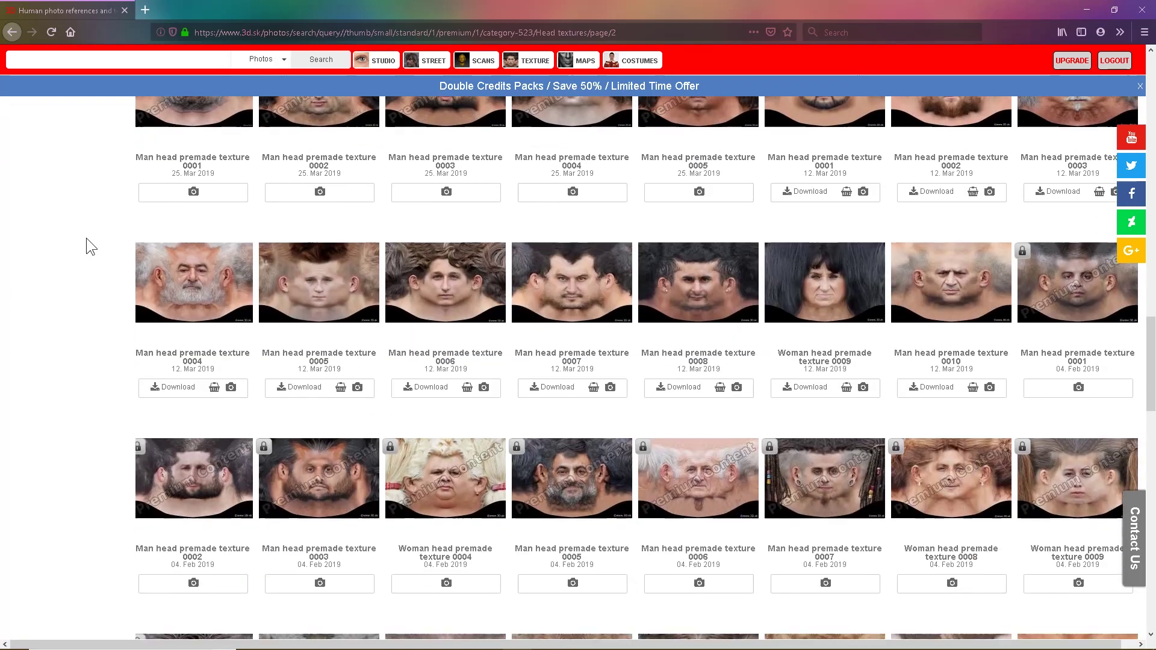
{"action": "scroll", "coordinate": [87, 245], "scroll_direction": "down", "scroll_amount": 6}
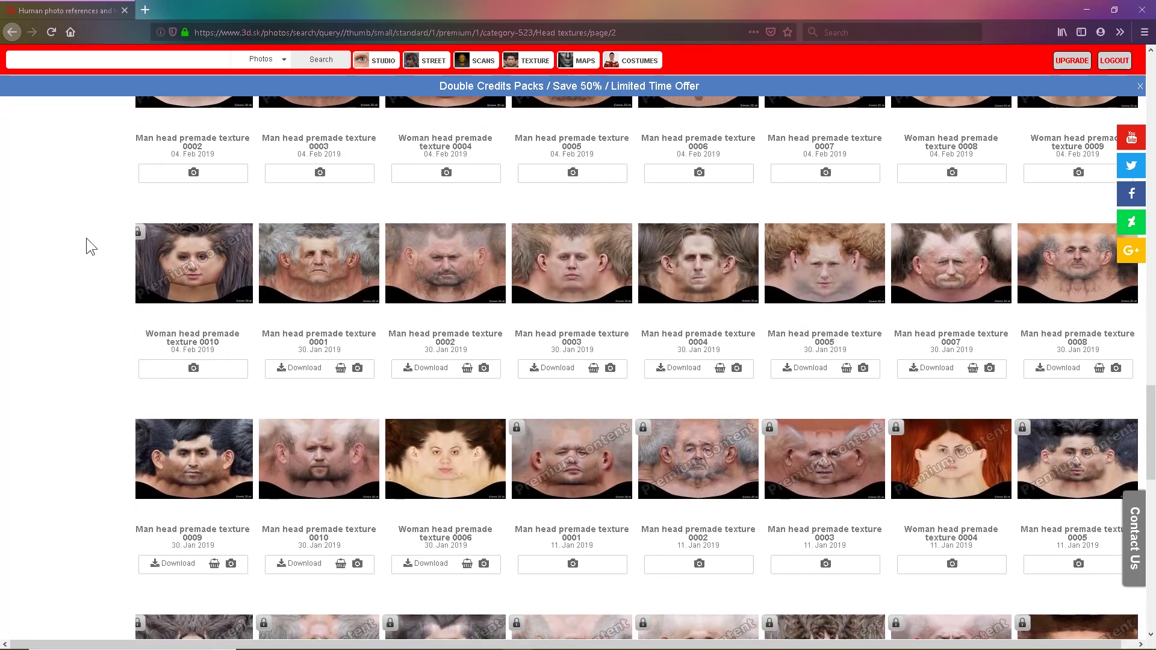
{"action": "scroll", "coordinate": [85, 247], "scroll_direction": "down", "scroll_amount": 8}
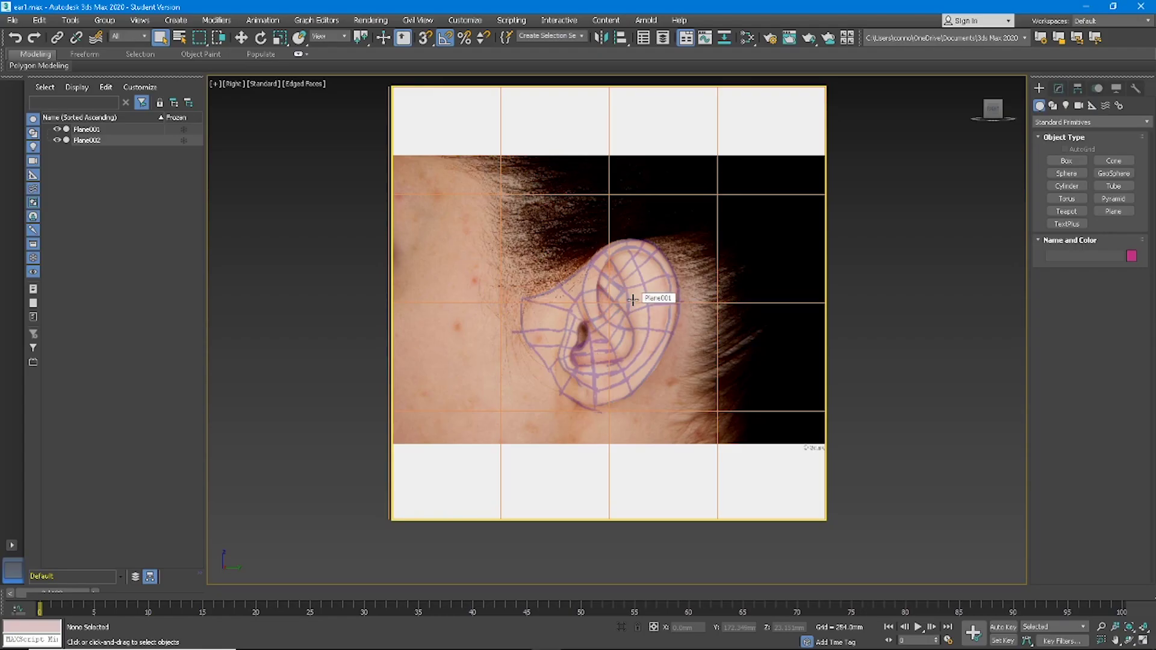
- Switch to 3ds Max and inspect the two ear reference planes from an angle, ending in the Right view
{"action": "middle_click_drag", "start_coordinate": [633, 299], "coordinate": [655, 318], "text": "alt"}
{"action": "scroll", "coordinate": [654, 322], "scroll_direction": "down", "scroll_amount": 5}
{"action": "key", "text": "z"}
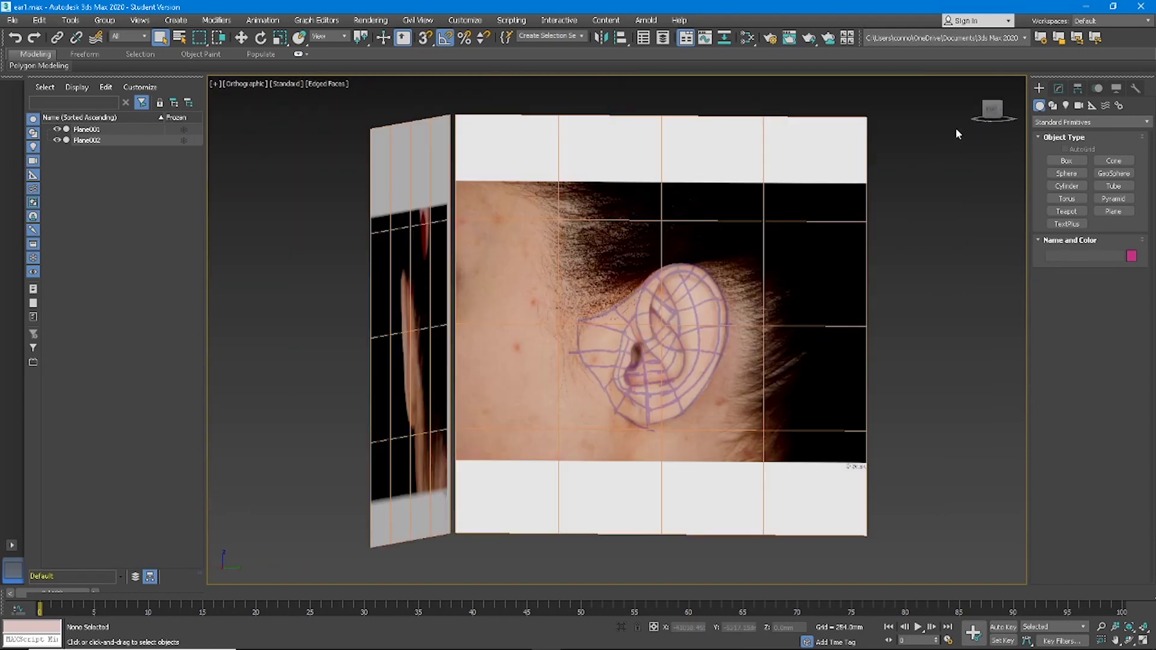
{"action": "left_click", "coordinate": [992, 109]}
{"action": "key", "text": "z"}
{"action": "scroll", "coordinate": [688, 284], "scroll_direction": "down", "scroll_amount": 4}
{"action": "scroll", "coordinate": [692, 285], "scroll_direction": "up", "scroll_amount": 6}
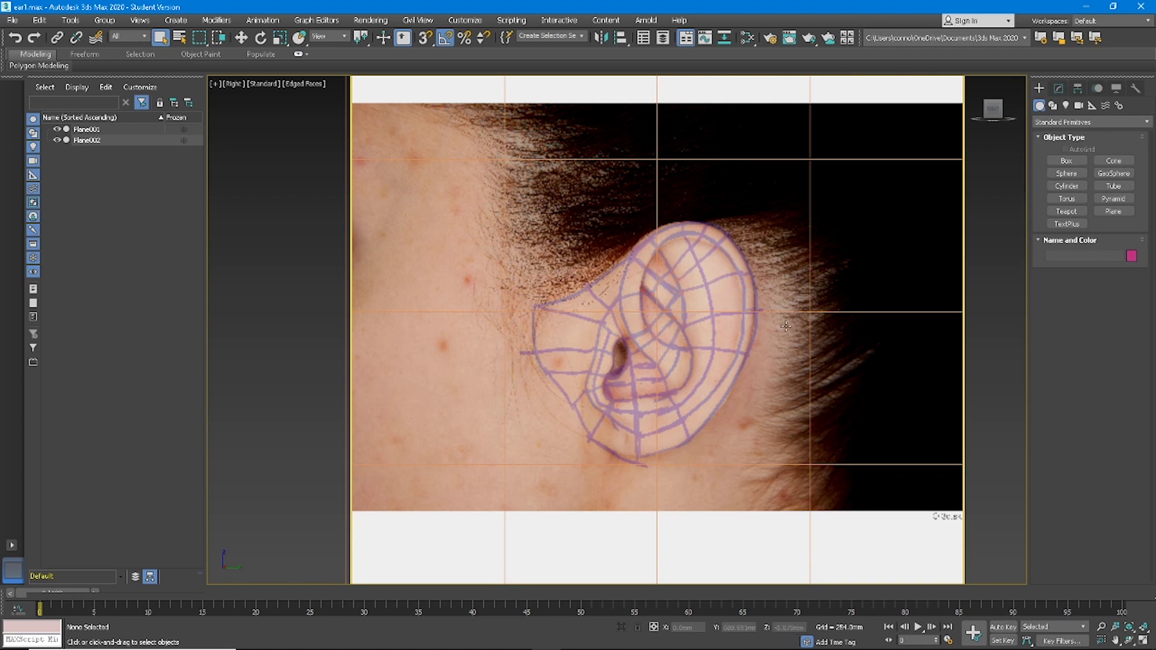
- Draw a plane about 176 by 181 mm over the ear's upper rim, with one length and one width segment
{"action": "left_click", "coordinate": [1113, 211]}
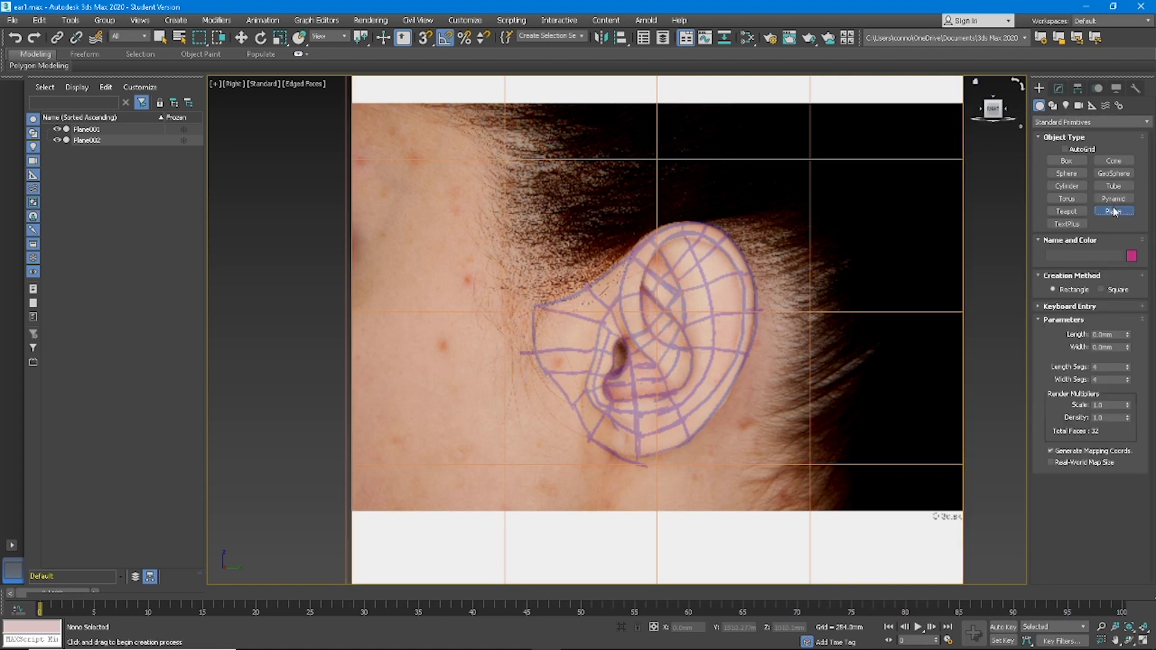
{"action": "scroll", "coordinate": [738, 274], "scroll_direction": "up", "scroll_amount": 5}
{"action": "middle_click_drag", "start_coordinate": [571, 194], "coordinate": [612, 247]}
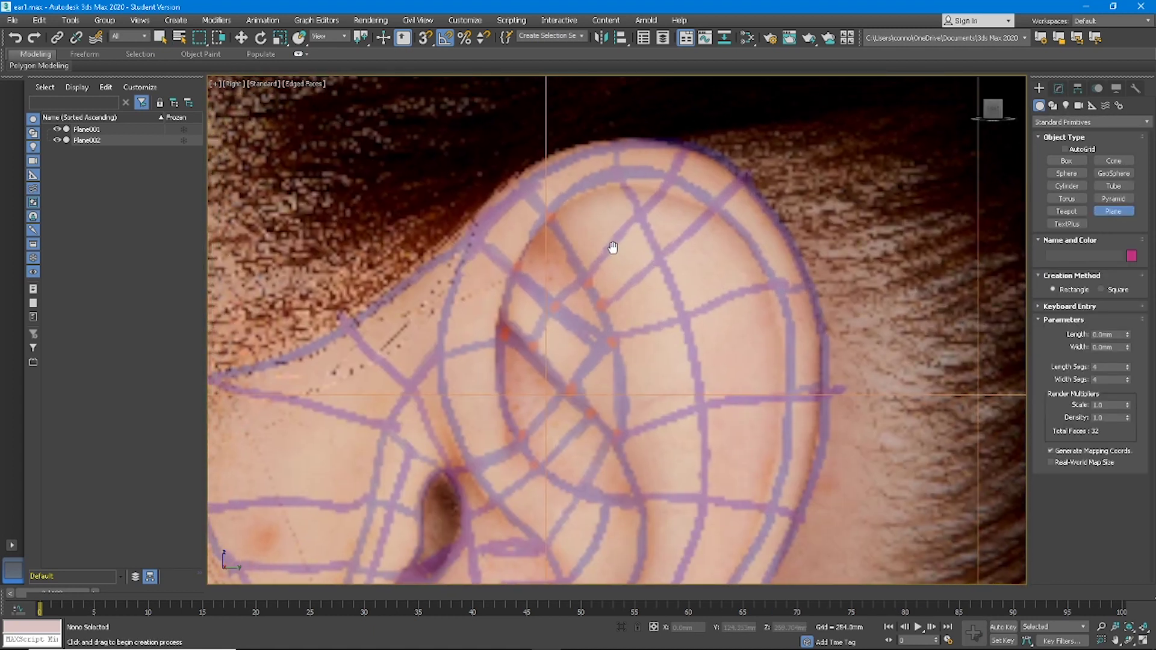
{"action": "scroll", "coordinate": [693, 239], "scroll_direction": "down", "scroll_amount": 3}
{"action": "middle_click_drag", "start_coordinate": [692, 248], "coordinate": [668, 198]}
{"action": "scroll", "coordinate": [669, 199], "scroll_direction": "up", "scroll_amount": 2}
{"action": "left_click_drag", "start_coordinate": [655, 193], "coordinate": [728, 265]}
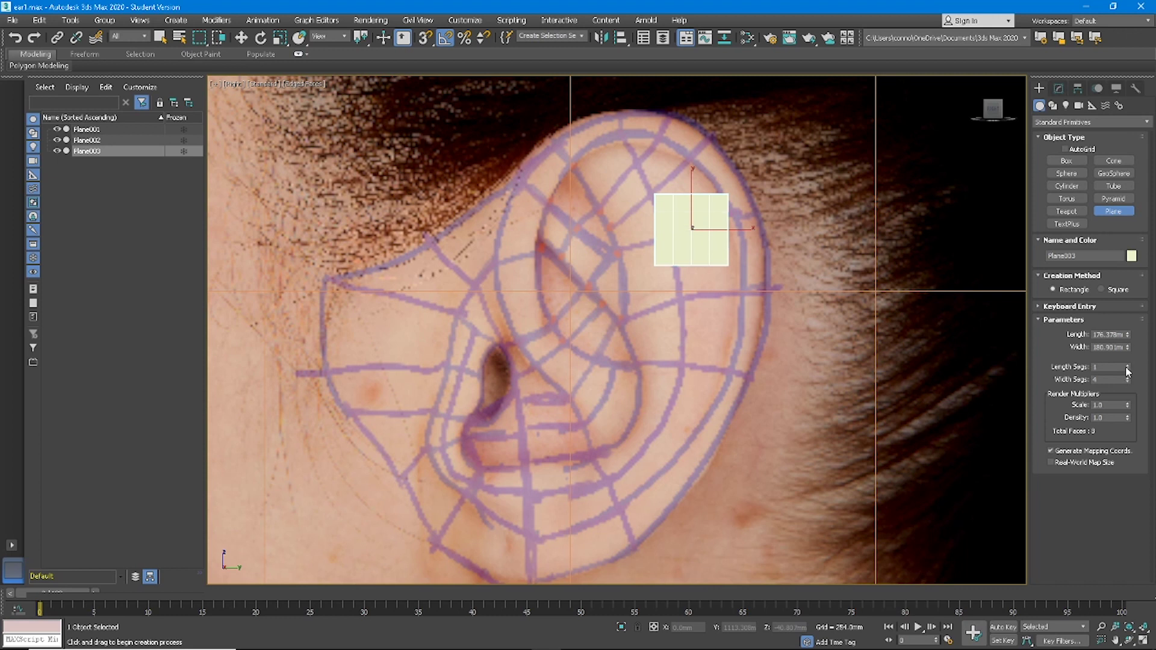
{"action": "right_click", "coordinate": [1129, 382]}
- Convert the new plane to an Editable Poly and enter vertex editing
{"action": "left_click", "coordinate": [1058, 88]}
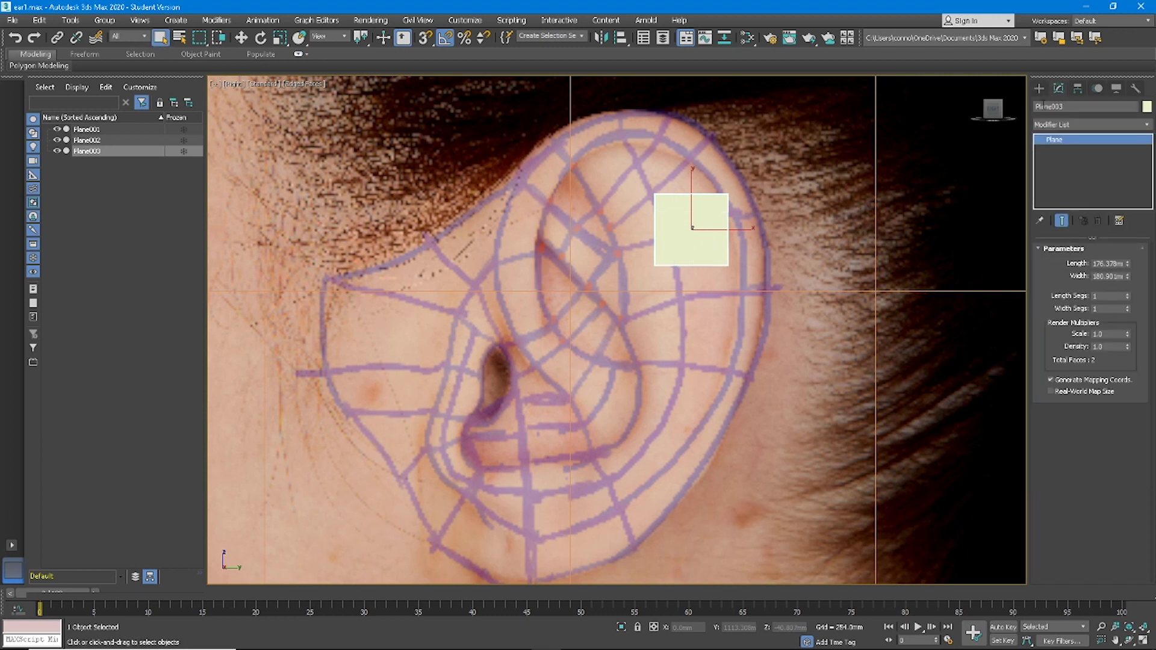
{"action": "right_click", "coordinate": [1094, 173]}
{"action": "left_click", "coordinate": [1094, 233]}
{"action": "left_click", "coordinate": [1058, 264]}
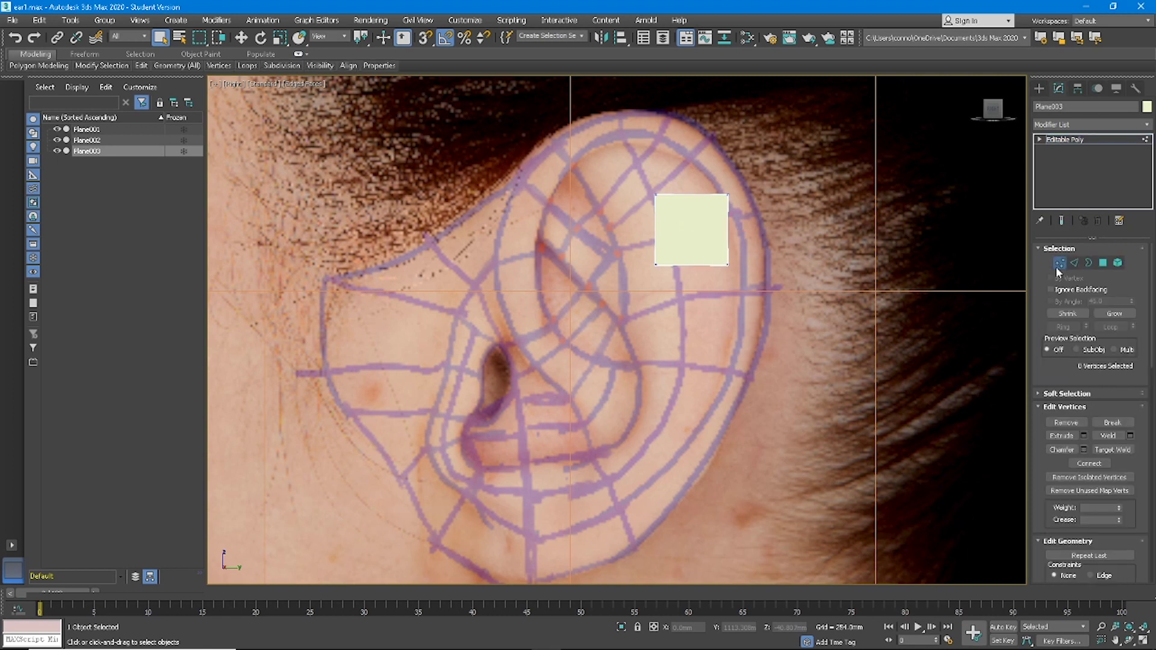
{"action": "left_click", "coordinate": [1041, 90]}
{"action": "left_click", "coordinate": [1058, 88]}
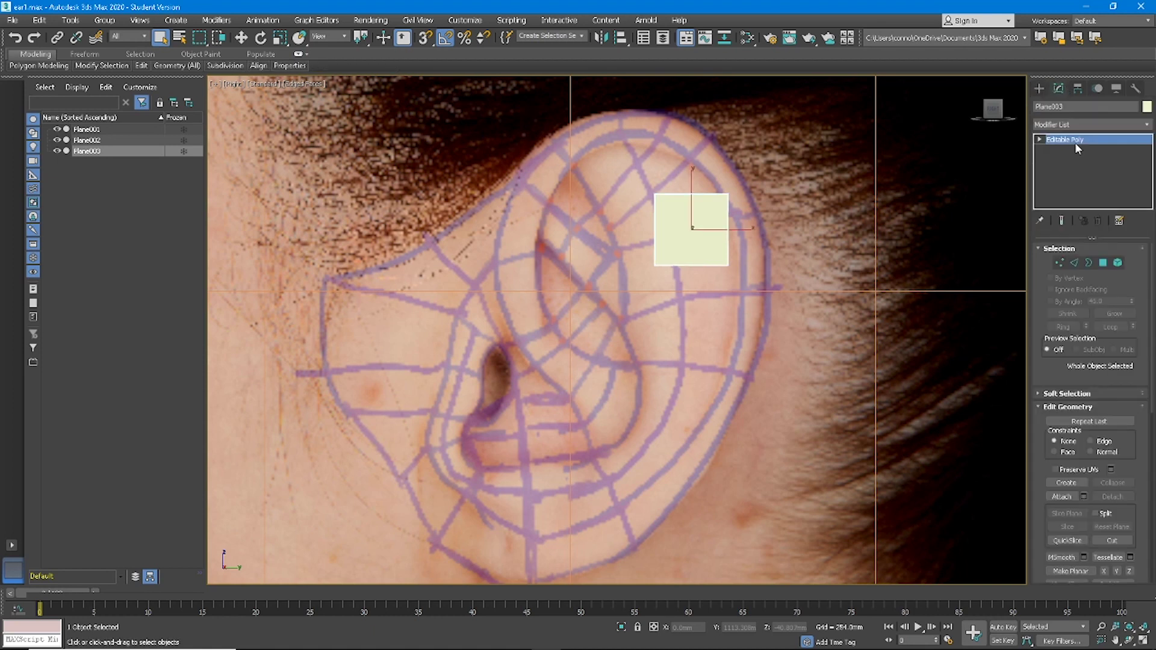
{"action": "left_click", "coordinate": [1058, 263]}
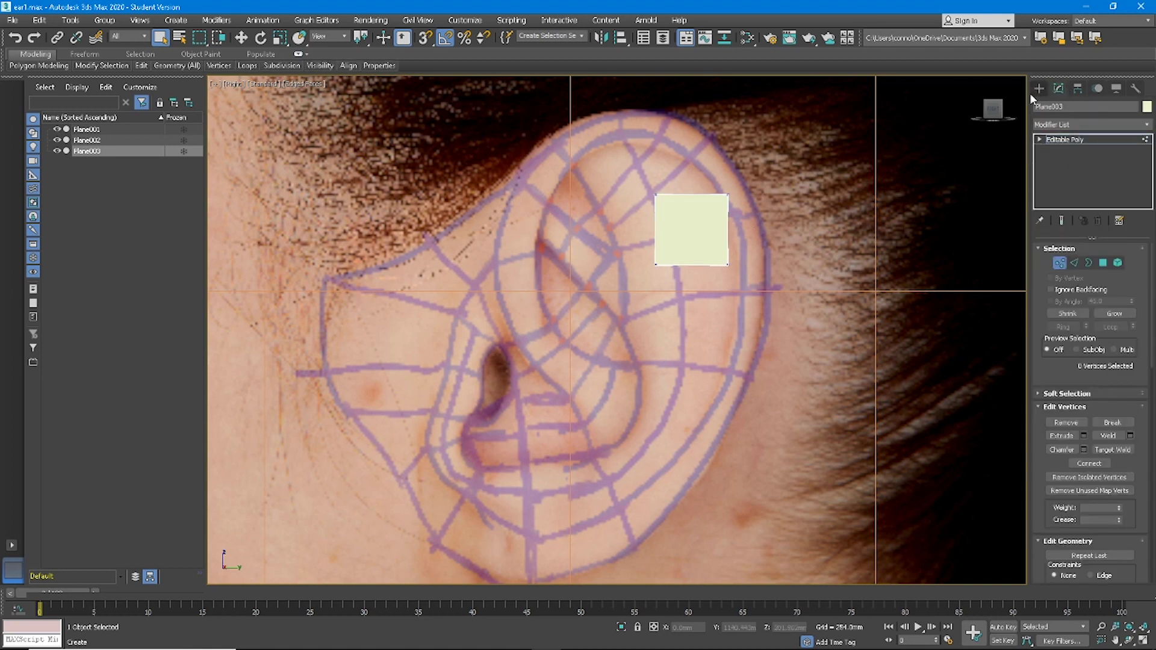
- Move the plane's four corner vertices onto the corners of the sketched quad at the upper back of the ear
{"action": "scroll", "coordinate": [717, 209], "scroll_direction": "up", "scroll_amount": 4}
{"action": "scroll", "coordinate": [717, 214], "scroll_direction": "down", "scroll_amount": 4}
{"action": "left_click", "coordinate": [636, 255]}
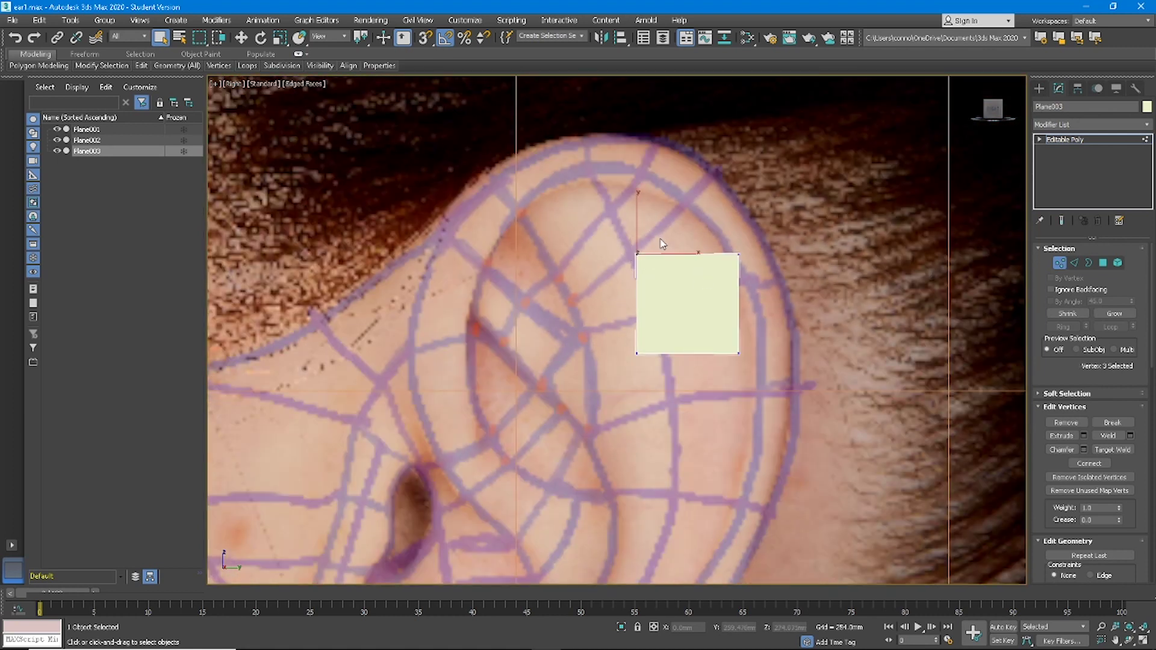
{"action": "scroll", "coordinate": [660, 247], "scroll_direction": "up", "scroll_amount": 4}
{"action": "left_click", "coordinate": [241, 38]}
{"action": "mouse_move", "coordinate": [645, 243]}
{"action": "left_mouse_down"}
{"action": "mouse_move", "coordinate": [700, 245]}
{"action": "mouse_move", "coordinate": [634, 238]}
{"action": "left_mouse_up"}
{"action": "left_click", "coordinate": [833, 255]}
{"action": "left_click_drag", "start_coordinate": [864, 244], "coordinate": [764, 129]}
{"action": "scroll", "coordinate": [745, 300], "scroll_direction": "down", "scroll_amount": 2}
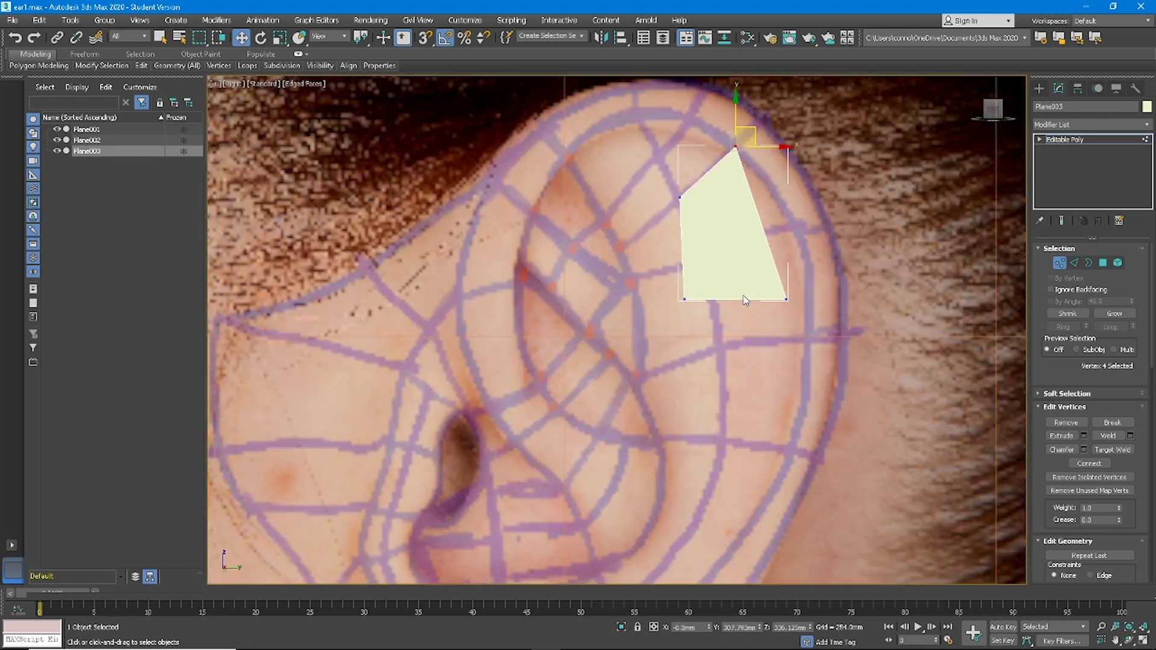
{"action": "left_click_drag", "start_coordinate": [813, 269], "coordinate": [813, 208]}
{"action": "mouse_move", "coordinate": [662, 320]}
{"action": "left_mouse_down"}
{"action": "mouse_move", "coordinate": [702, 280]}
{"action": "mouse_move", "coordinate": [711, 215]}
{"action": "mouse_move", "coordinate": [737, 189]}
{"action": "mouse_move", "coordinate": [718, 238]}
{"action": "left_mouse_up"}
{"action": "scroll", "coordinate": [715, 246], "scroll_direction": "down", "scroll_amount": 8}
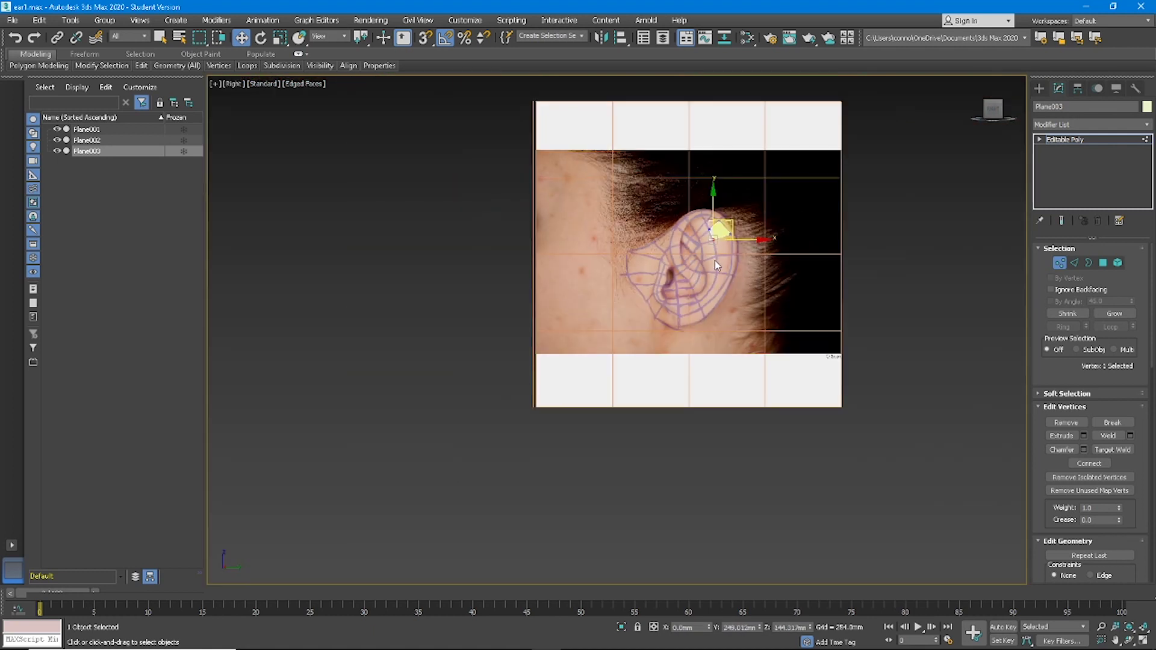
{"action": "scroll", "coordinate": [714, 263], "scroll_direction": "up", "scroll_amount": 5}
{"action": "scroll", "coordinate": [684, 225], "scroll_direction": "up", "scroll_amount": 4}
{"action": "scroll", "coordinate": [681, 225], "scroll_direction": "down", "scroll_amount": 4}
{"action": "scroll", "coordinate": [685, 218], "scroll_direction": "up", "scroll_amount": 4}
{"action": "middle_click_drag", "start_coordinate": [685, 218], "coordinate": [673, 310]}
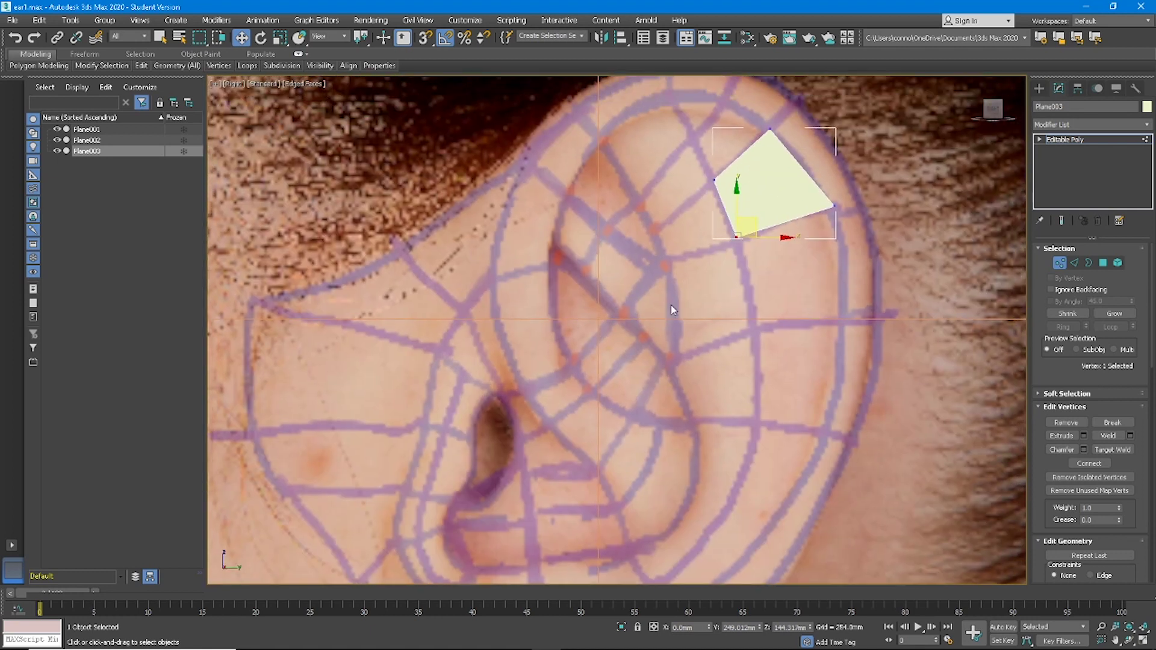
{"action": "scroll", "coordinate": [727, 235], "scroll_direction": "up", "scroll_amount": 4}
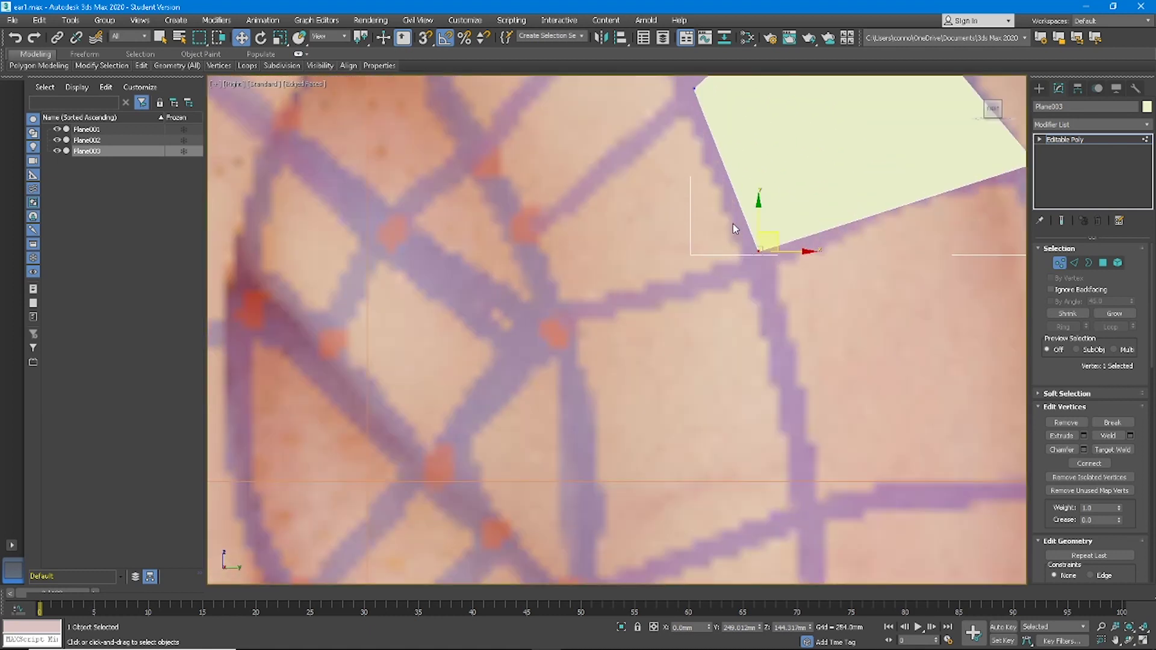
{"action": "scroll", "coordinate": [732, 223], "scroll_direction": "down", "scroll_amount": 4}
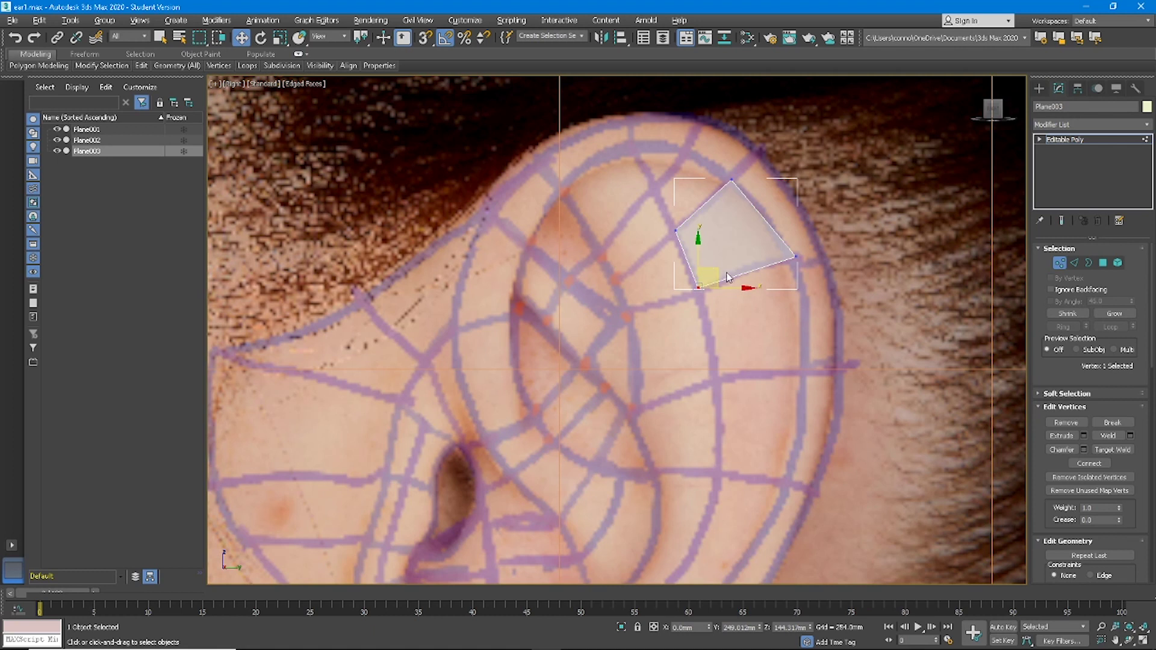
{"action": "scroll", "coordinate": [727, 277], "scroll_direction": "up", "scroll_amount": 2}
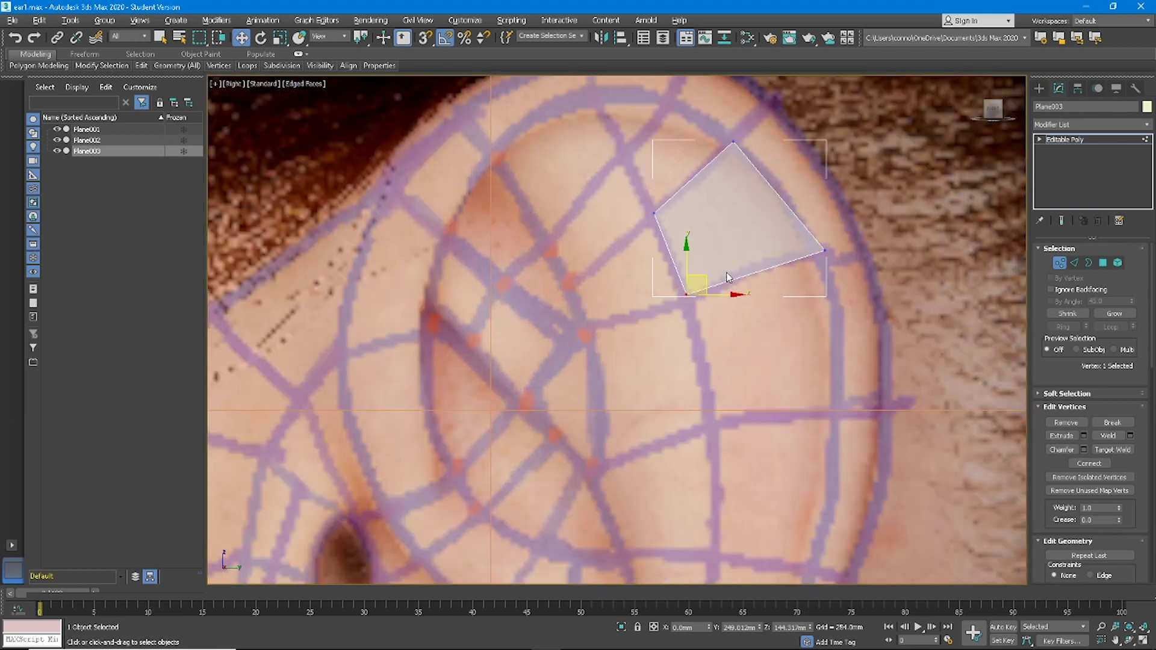
- Extend the quad's lower edge down to the next sketched cross line and align the new outer corner with the inner rim line
{"action": "left_click", "coordinate": [1072, 264]}
{"action": "left_click", "coordinate": [764, 272]}
{"action": "scroll", "coordinate": [731, 226], "scroll_direction": "down", "scroll_amount": 2}
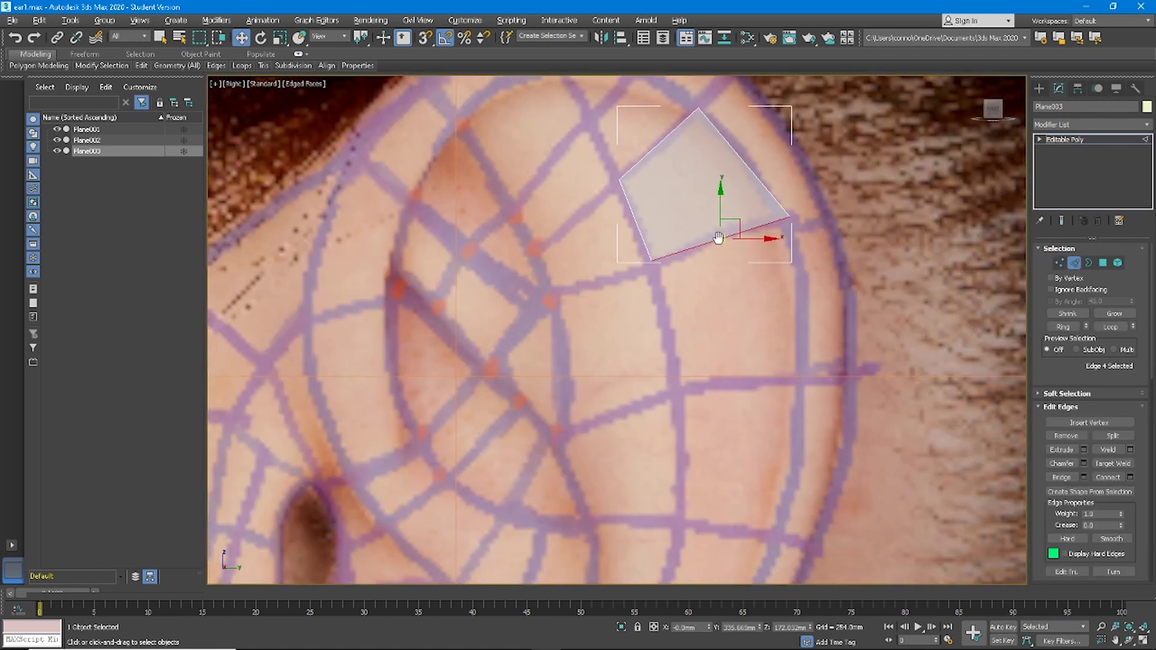
{"action": "left_click_drag", "start_coordinate": [732, 219], "coordinate": [747, 314], "text": "shift"}
{"action": "left_click", "coordinate": [1058, 264]}
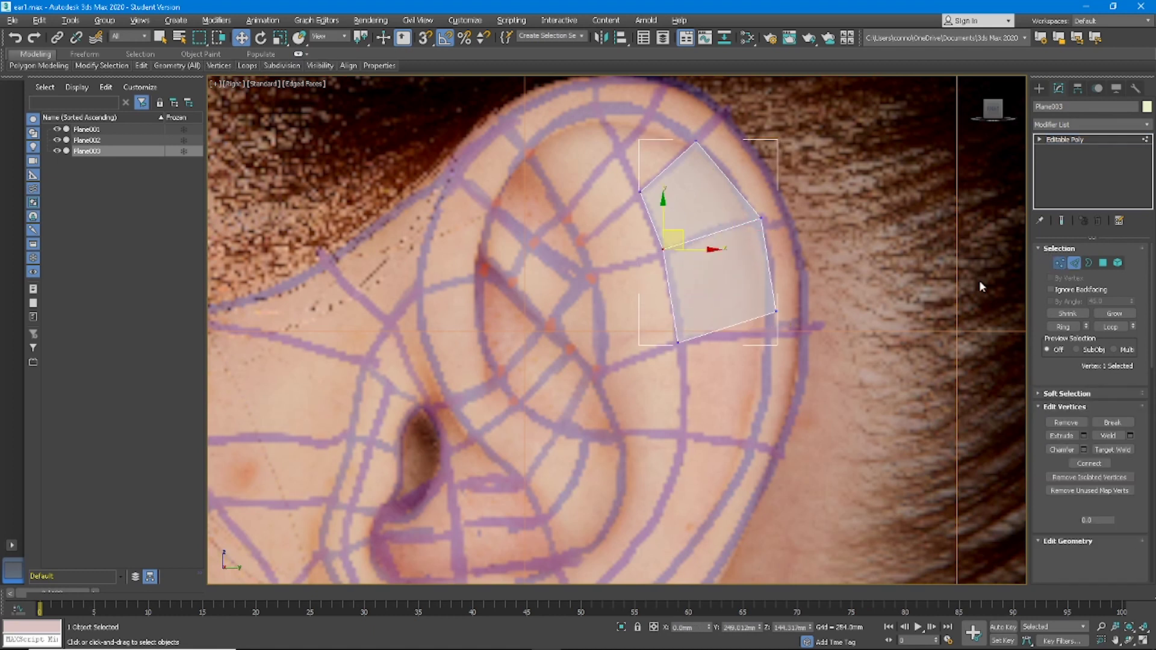
{"action": "left_click", "coordinate": [776, 313]}
{"action": "left_click_drag", "start_coordinate": [790, 308], "coordinate": [785, 330]}
- Add a third polygon down the back rim to the following cross line and move its outer corner onto the sketch
{"action": "left_click", "coordinate": [1074, 263]}
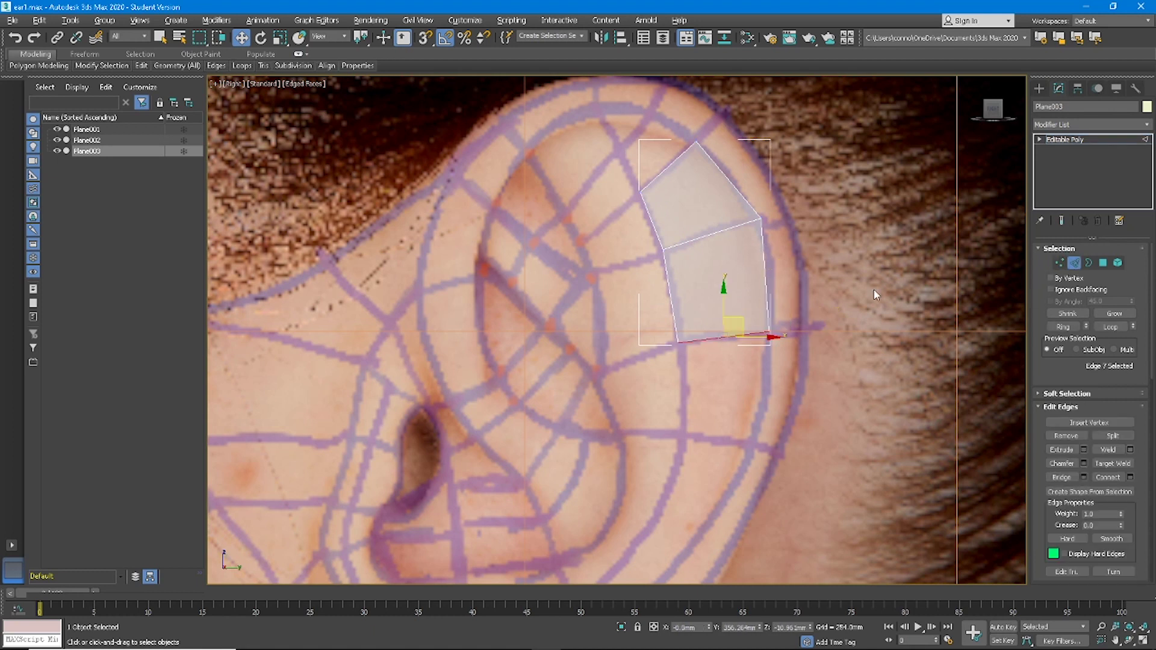
{"action": "left_click_drag", "start_coordinate": [740, 326], "coordinate": [746, 414], "text": "shift"}
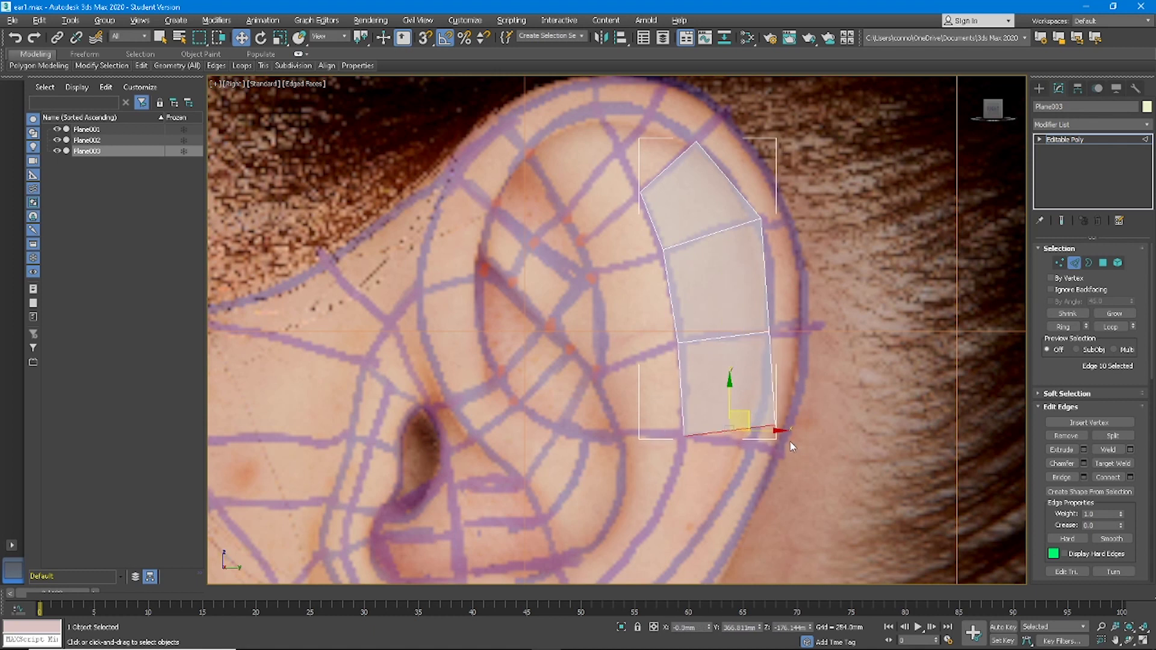
{"action": "left_click", "coordinate": [1058, 264]}
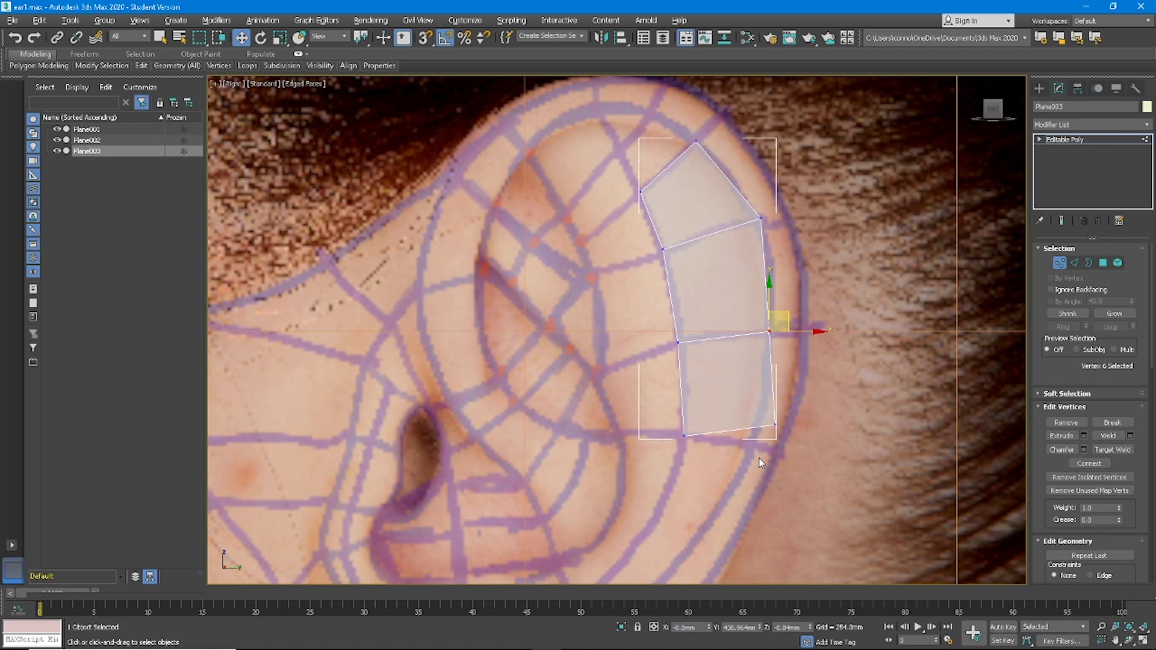
{"action": "left_click", "coordinate": [775, 425]}
{"action": "left_click_drag", "start_coordinate": [795, 410], "coordinate": [773, 427]}
- Extend the strip's end edge diagonally to the cross line above the back of the earlobe and fit its vertices
{"action": "middle_click_drag", "start_coordinate": [748, 339], "coordinate": [826, 230]}
{"action": "left_click", "coordinate": [1074, 263]}
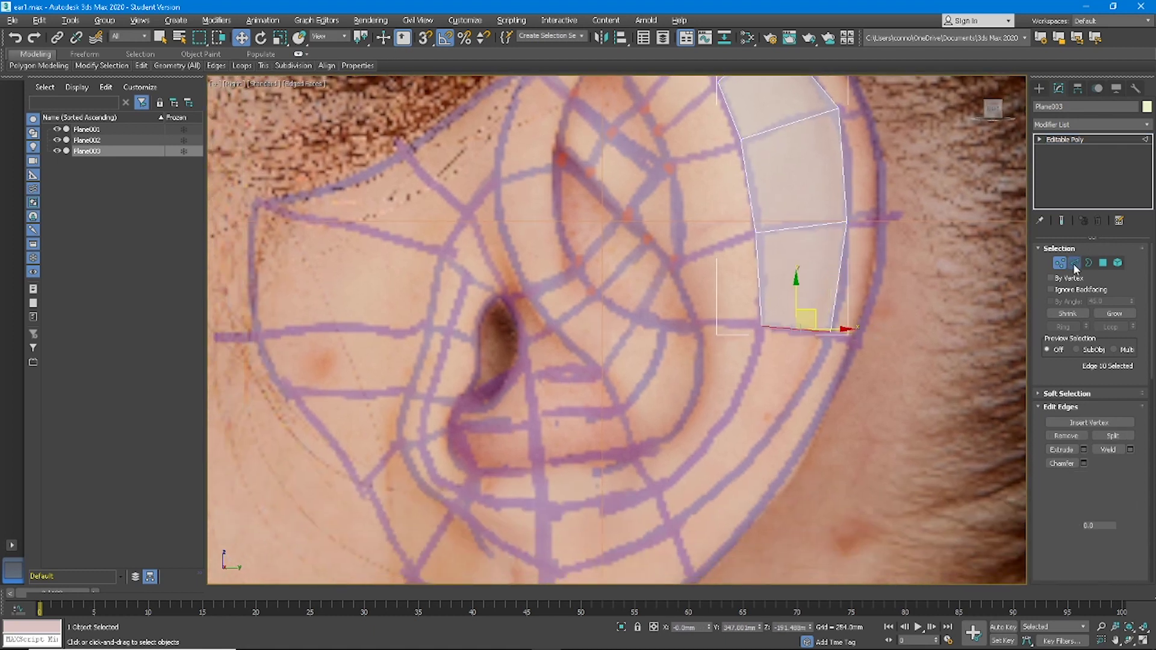
{"action": "left_click_drag", "start_coordinate": [810, 317], "coordinate": [687, 511], "text": "shift"}
{"action": "left_click", "coordinate": [1050, 263]}
{"action": "left_click", "coordinate": [724, 492]}
{"action": "middle_click_drag", "start_coordinate": [766, 467], "coordinate": [766, 374]}
- Extend the strip across the earlobe to the central vertical sketch line and fit the new vertices to it
{"action": "left_click", "coordinate": [1073, 263]}
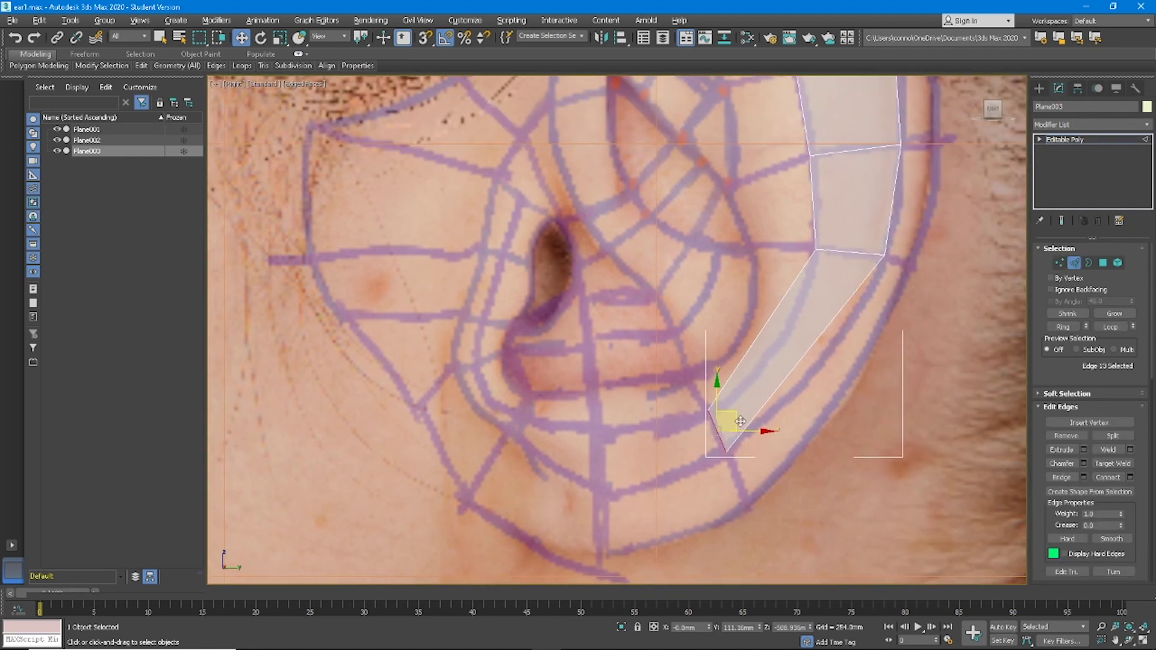
{"action": "left_click_drag", "start_coordinate": [733, 416], "coordinate": [617, 417], "text": "shift"}
{"action": "left_click", "coordinate": [1060, 264]}
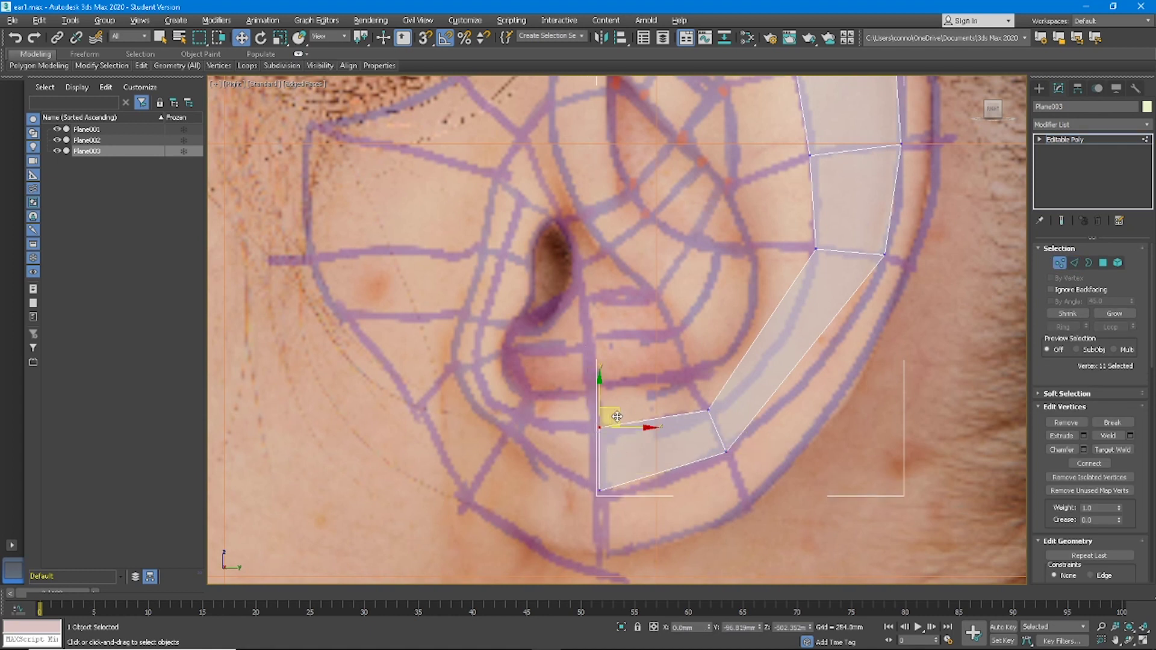
- Add a polygon at the front of the earlobe and move its end vertices onto the sketched curve below the ear notch
{"action": "left_click", "coordinate": [1074, 262]}
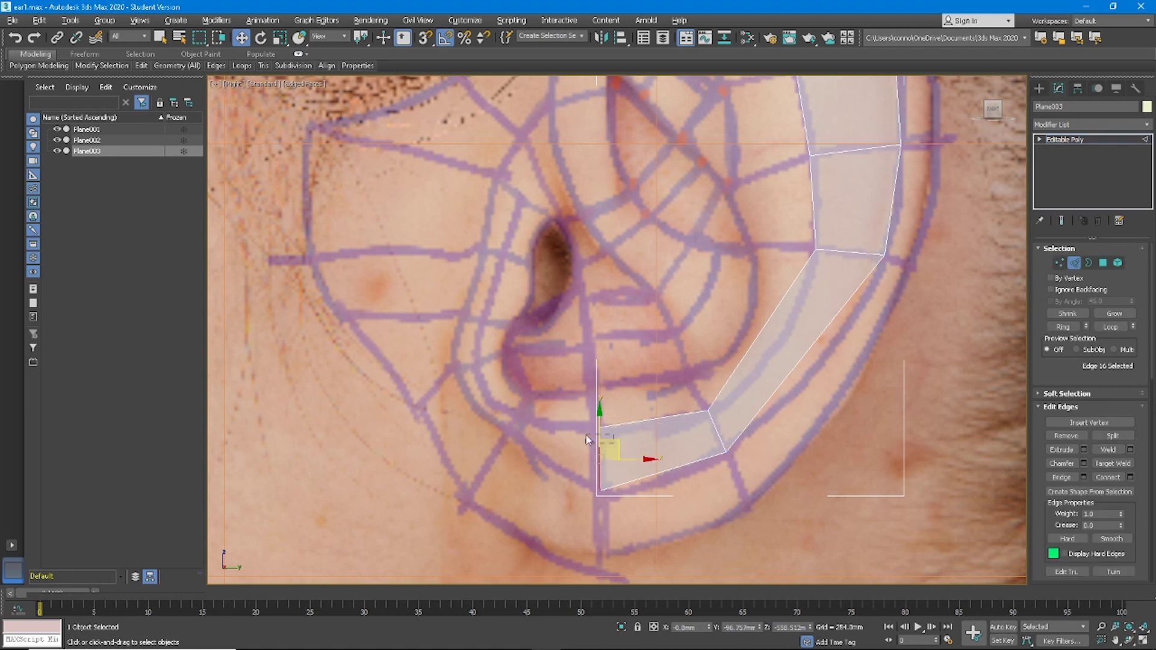
{"action": "left_click_drag", "start_coordinate": [613, 443], "coordinate": [535, 426], "text": "shift"}
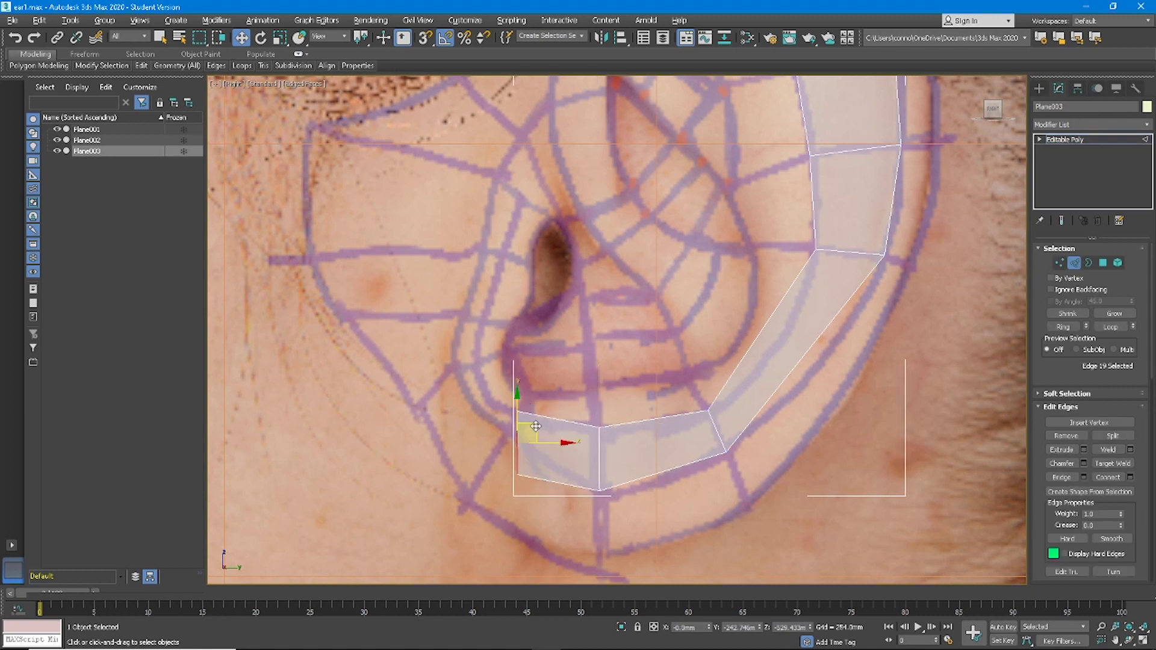
{"action": "left_click", "coordinate": [1059, 263]}
{"action": "left_click_drag", "start_coordinate": [528, 456], "coordinate": [520, 418]}
{"action": "scroll", "coordinate": [519, 417], "scroll_direction": "up", "scroll_amount": 6}
{"action": "left_click", "coordinate": [510, 393]}
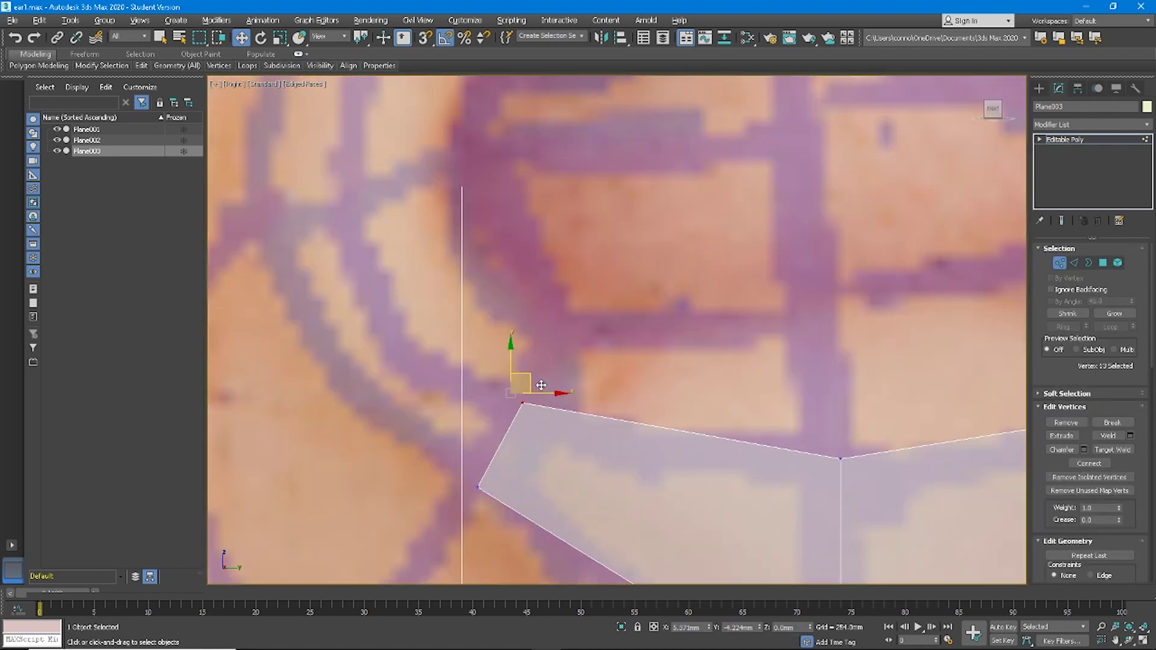
- Extend the strip by two polygons up the sketched band in front of the ear canal, fitting the vertices to the lines
{"action": "scroll", "coordinate": [548, 390], "scroll_direction": "down", "scroll_amount": 5}
{"action": "key", "text": "2"}
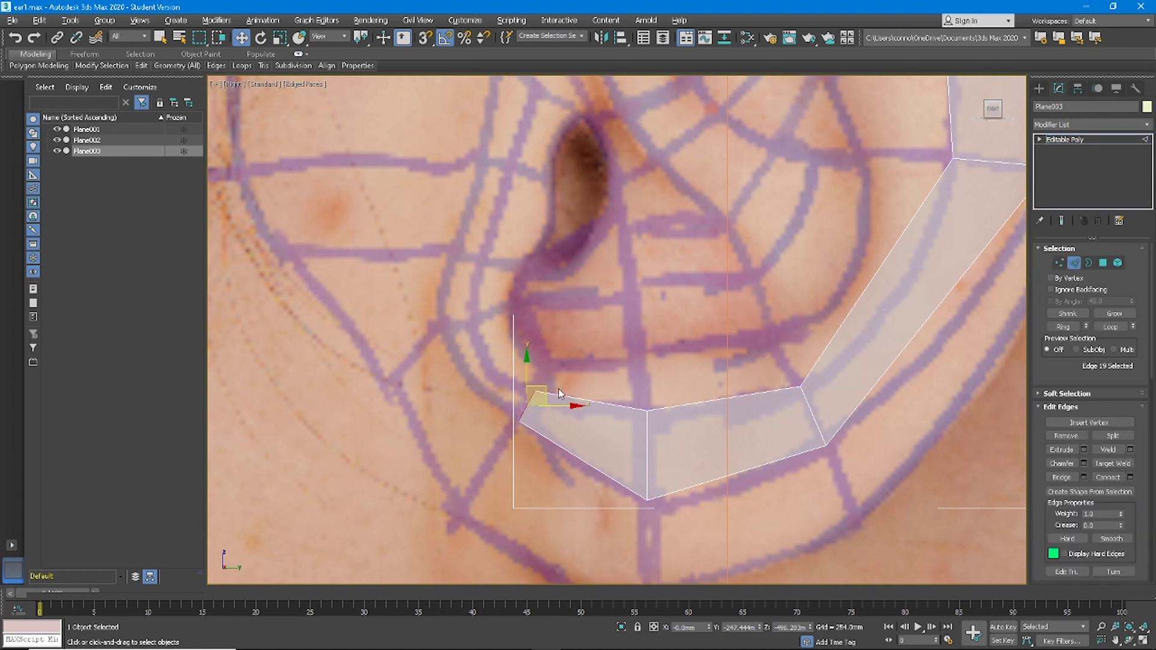
{"action": "left_click_drag", "start_coordinate": [548, 387], "coordinate": [472, 300], "text": "shift"}
{"action": "key", "text": "1"}
{"action": "scroll", "coordinate": [547, 370], "scroll_direction": "down", "scroll_amount": 3}
{"action": "key", "text": "2"}
{"action": "scroll", "coordinate": [546, 371], "scroll_direction": "up", "scroll_amount": 5}
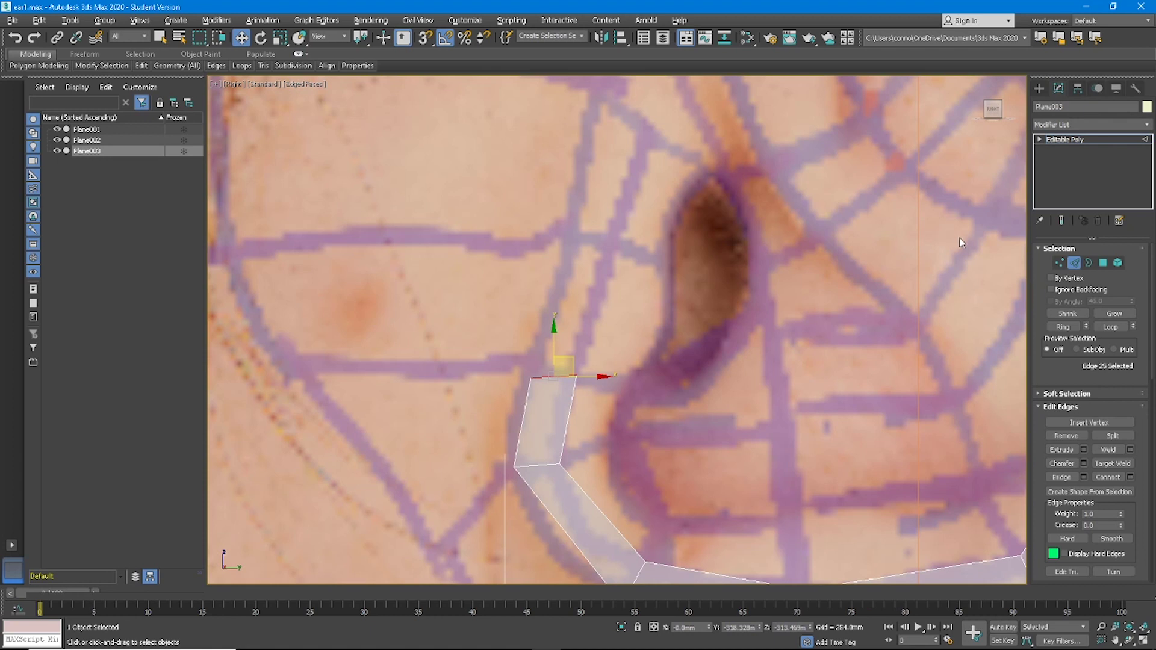
- Fit the strip's end vertices and extend it up in front of the ear canal to the pointed line junction above it
{"action": "key", "text": "1"}
{"action": "left_click_drag", "start_coordinate": [560, 357], "coordinate": [560, 358]}
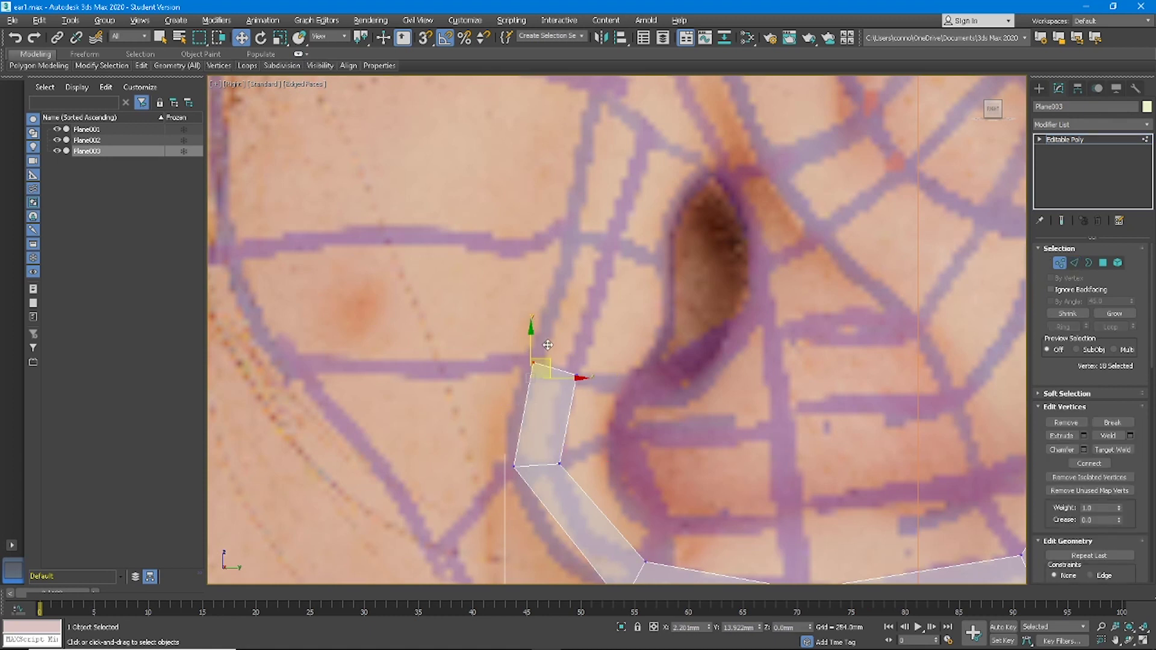
{"action": "scroll", "coordinate": [560, 357], "scroll_direction": "down", "scroll_amount": 3}
{"action": "left_click", "coordinate": [1076, 261]}
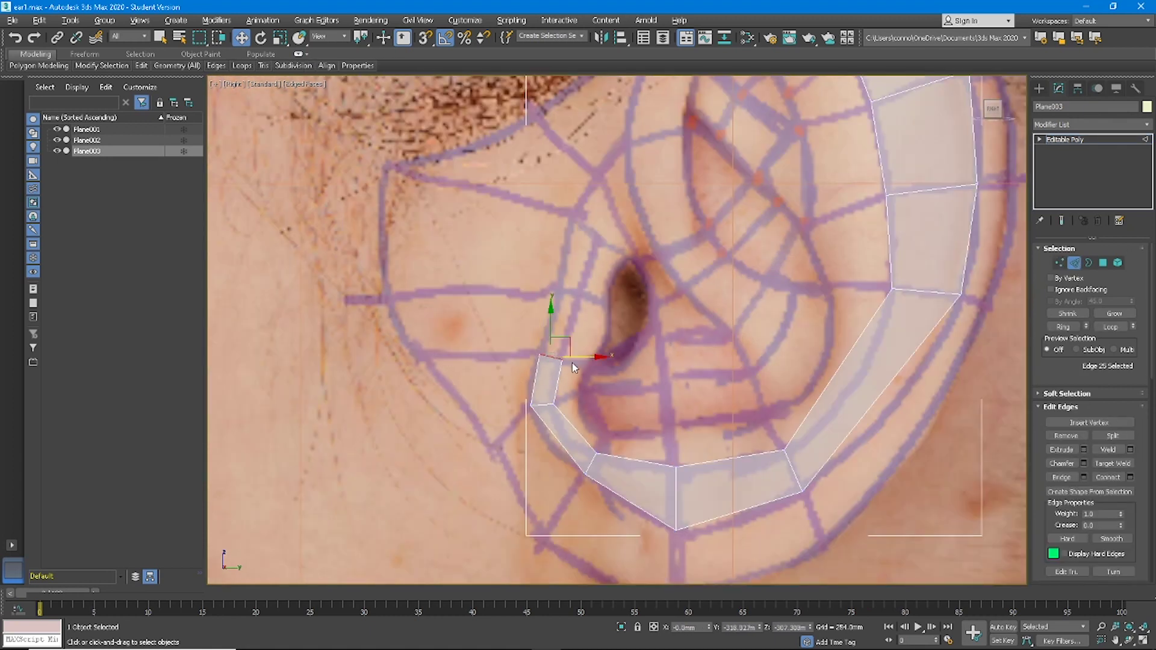
{"action": "scroll", "coordinate": [595, 264], "scroll_direction": "up", "scroll_amount": 2}
{"action": "key", "text": "1"}
{"action": "scroll", "coordinate": [592, 291], "scroll_direction": "down", "scroll_amount": 2}
{"action": "key", "text": "2"}
{"action": "left_click_drag", "start_coordinate": [585, 266], "coordinate": [632, 219], "text": "shift"}
{"action": "scroll", "coordinate": [632, 241], "scroll_direction": "down", "scroll_amount": 3}
{"action": "scroll", "coordinate": [638, 283], "scroll_direction": "up", "scroll_amount": 3}
- Build a second column of polygons down the front rim of the ear canal and weld its shared vertices to the strip
{"action": "left_click_drag", "start_coordinate": [638, 288], "coordinate": [628, 339], "text": "shift"}
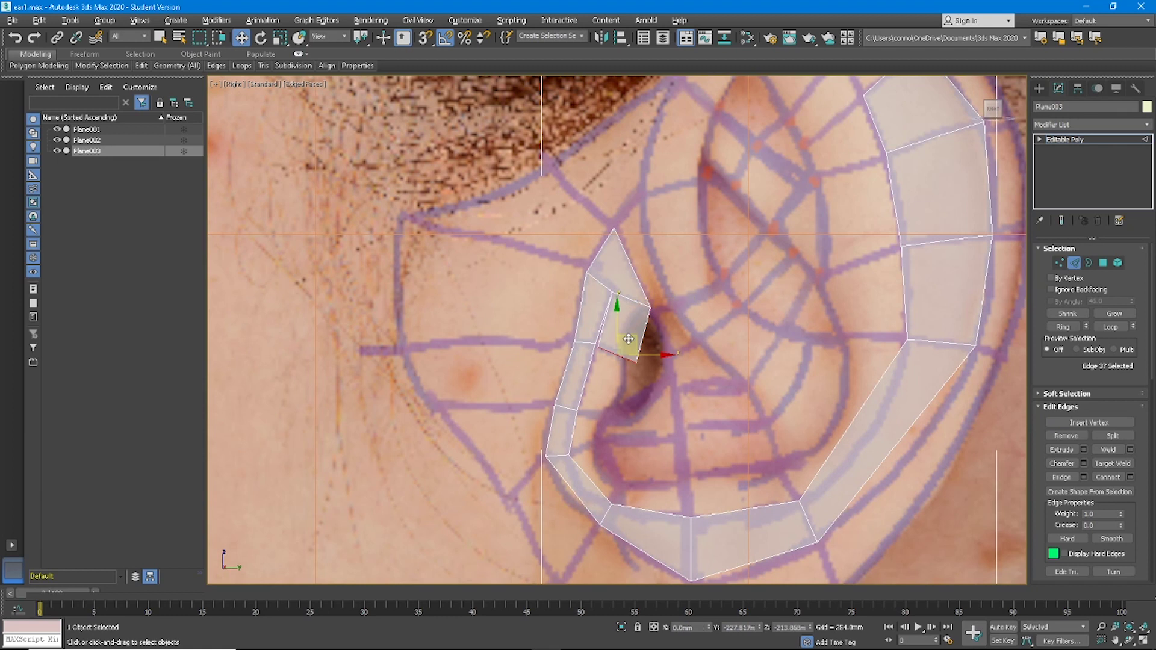
{"action": "key", "text": "ctrl+shift+e"}
{"action": "key", "text": "1"}
{"action": "key", "text": "ctrl+shift+w"}
{"action": "left_click", "coordinate": [650, 309]}
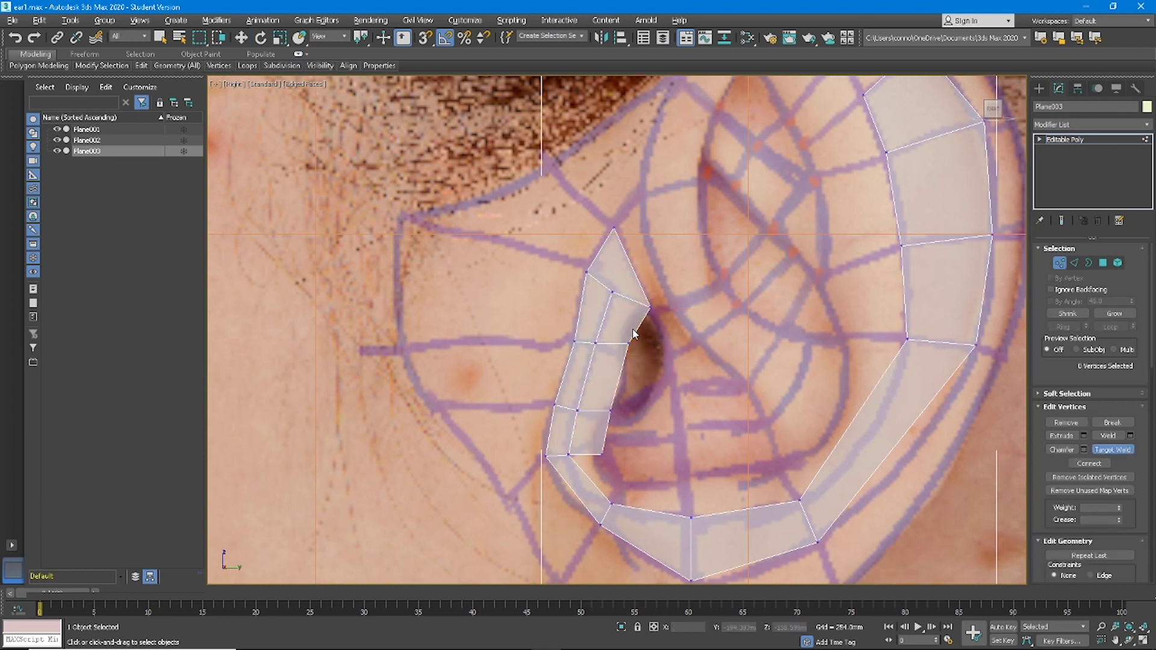
{"action": "scroll", "coordinate": [640, 330], "scroll_direction": "up", "scroll_amount": 3}
{"action": "scroll", "coordinate": [900, 355], "scroll_direction": "down", "scroll_amount": 2}
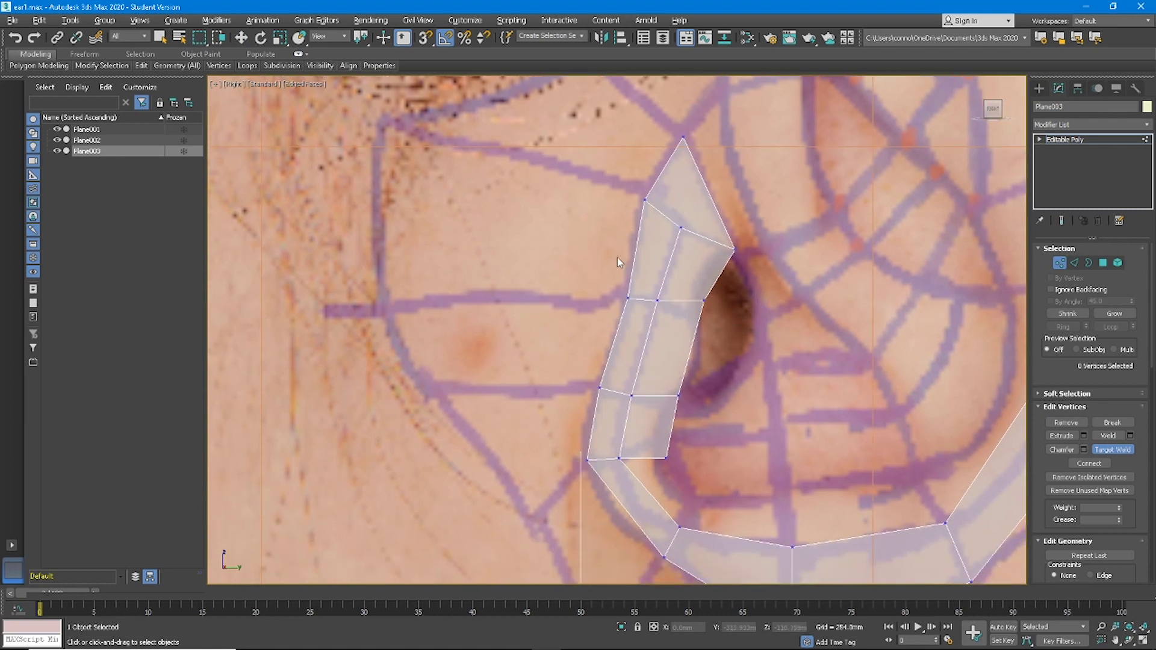
{"action": "left_click", "coordinate": [1073, 263]}
{"action": "double_click", "coordinate": [725, 267]}
{"action": "key", "text": "w"}
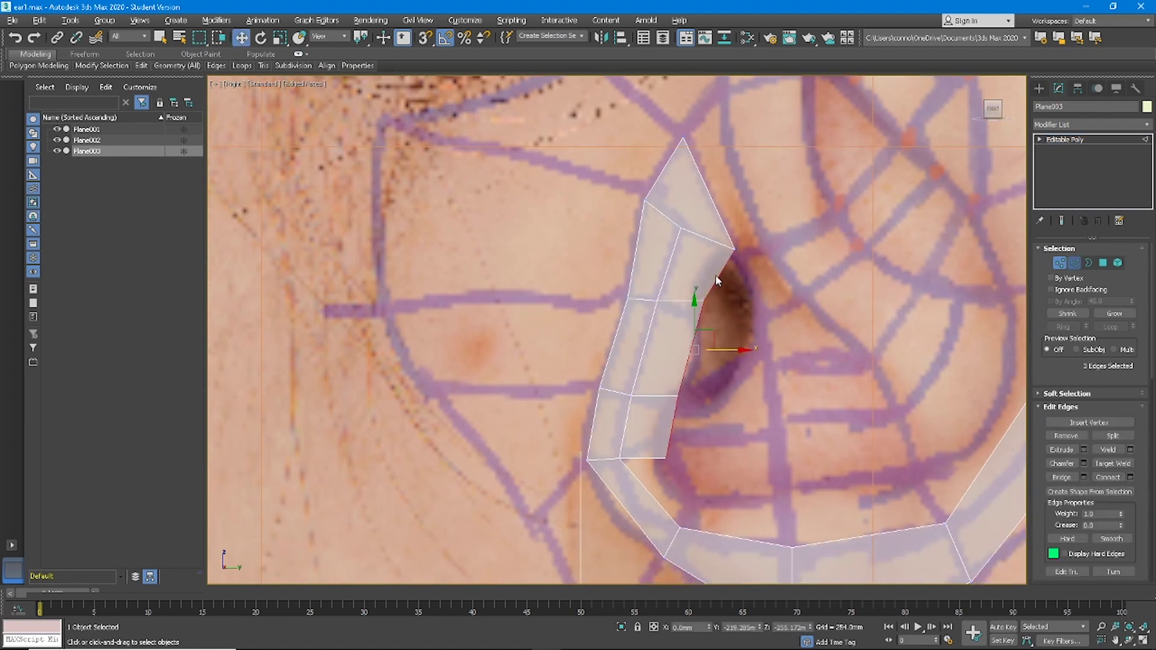
{"action": "left_click", "coordinate": [657, 304]}
{"action": "left_click", "coordinate": [644, 353], "text": "ctrl"}
{"action": "left_click", "coordinate": [627, 421], "text": "ctrl"}
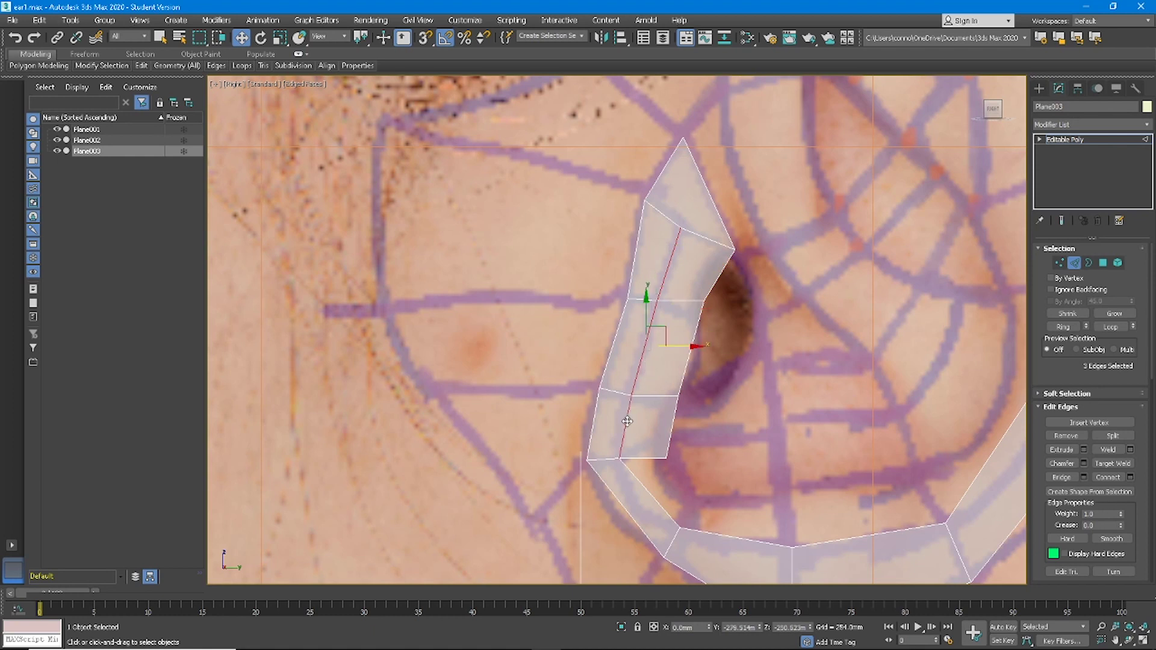
{"action": "scroll", "coordinate": [671, 313], "scroll_direction": "down", "scroll_amount": 3}
{"action": "scroll", "coordinate": [704, 302], "scroll_direction": "up", "scroll_amount": 3}
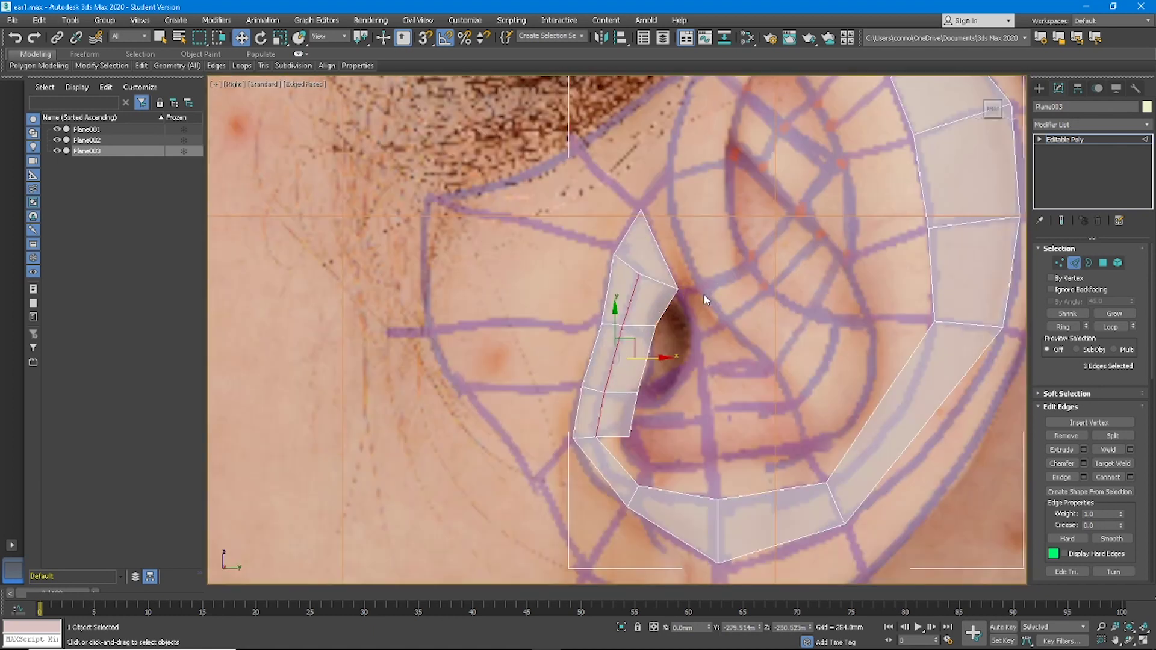
- Adjust the vertices at the top of the ear canal and the inner corner beside it to fit the sketched lines
{"action": "left_click", "coordinate": [1059, 263]}
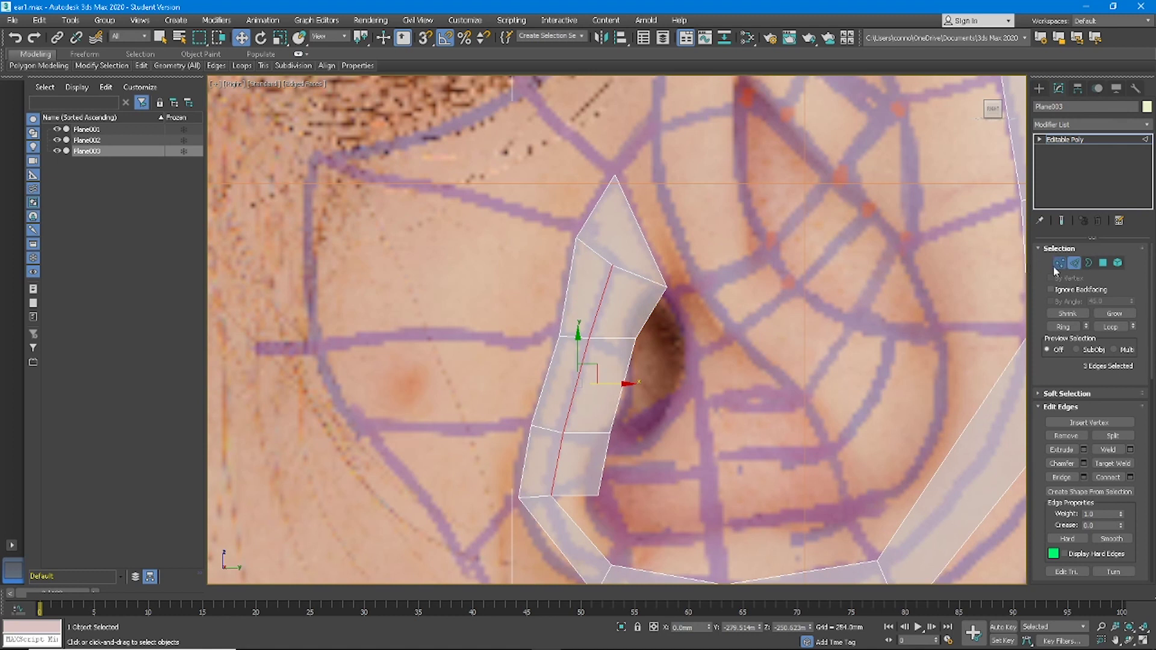
{"action": "left_click", "coordinate": [667, 288]}
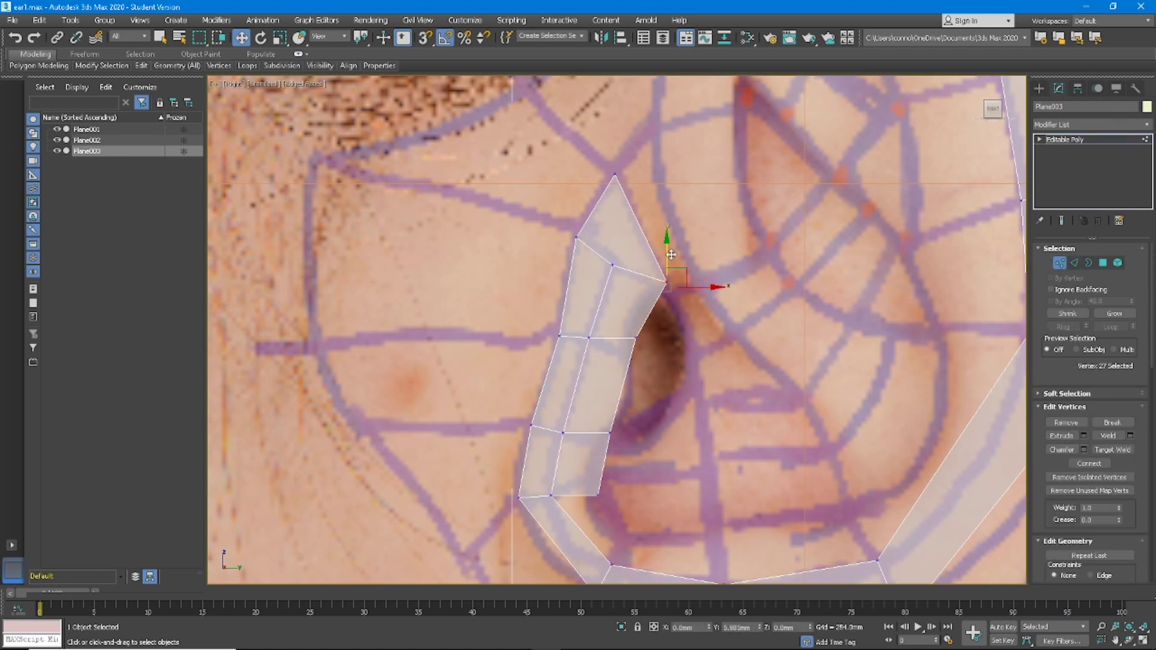
{"action": "left_click_drag", "start_coordinate": [679, 272], "coordinate": [676, 270]}
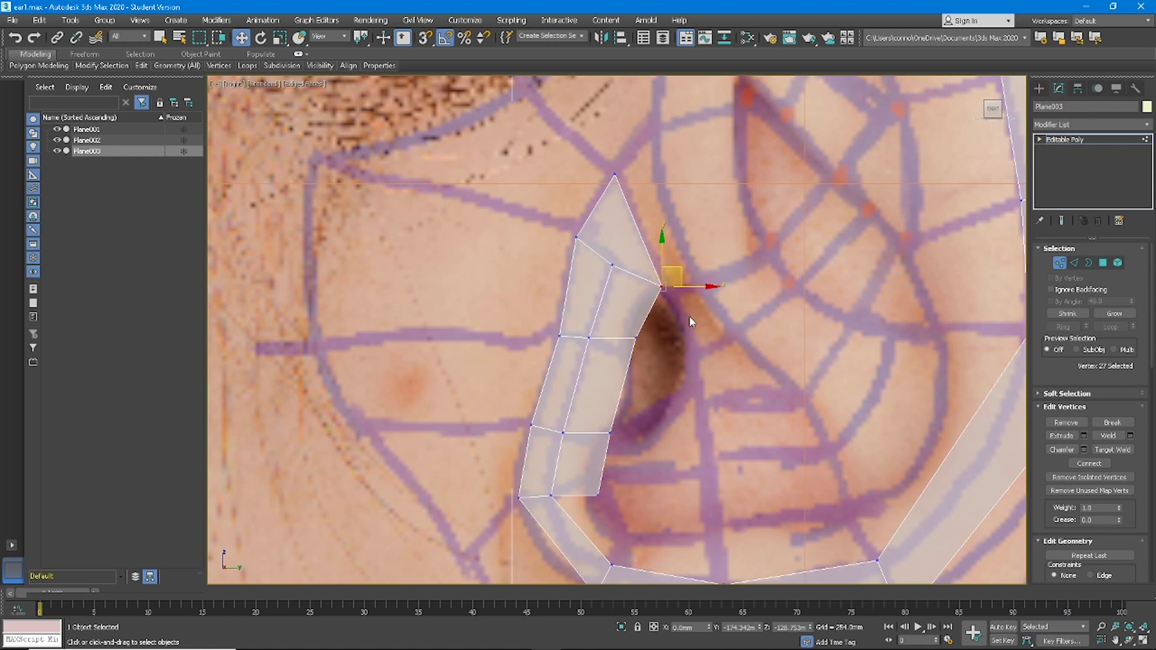
{"action": "scroll", "coordinate": [691, 321], "scroll_direction": "down", "scroll_amount": 5}
{"action": "scroll", "coordinate": [683, 331], "scroll_direction": "up", "scroll_amount": 5}
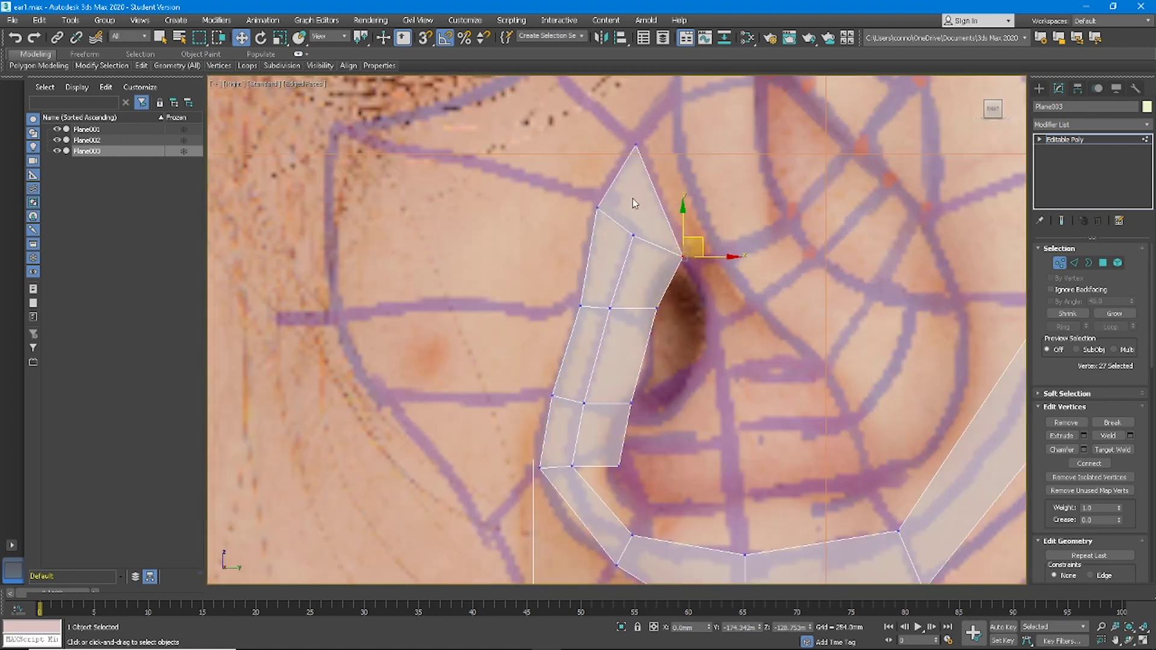
{"action": "left_click_drag", "start_coordinate": [640, 134], "coordinate": [642, 132]}
{"action": "middle_click_drag", "start_coordinate": [638, 242], "coordinate": [647, 198]}
{"action": "left_click", "coordinate": [643, 192]}
{"action": "left_click_drag", "start_coordinate": [659, 174], "coordinate": [652, 194]}
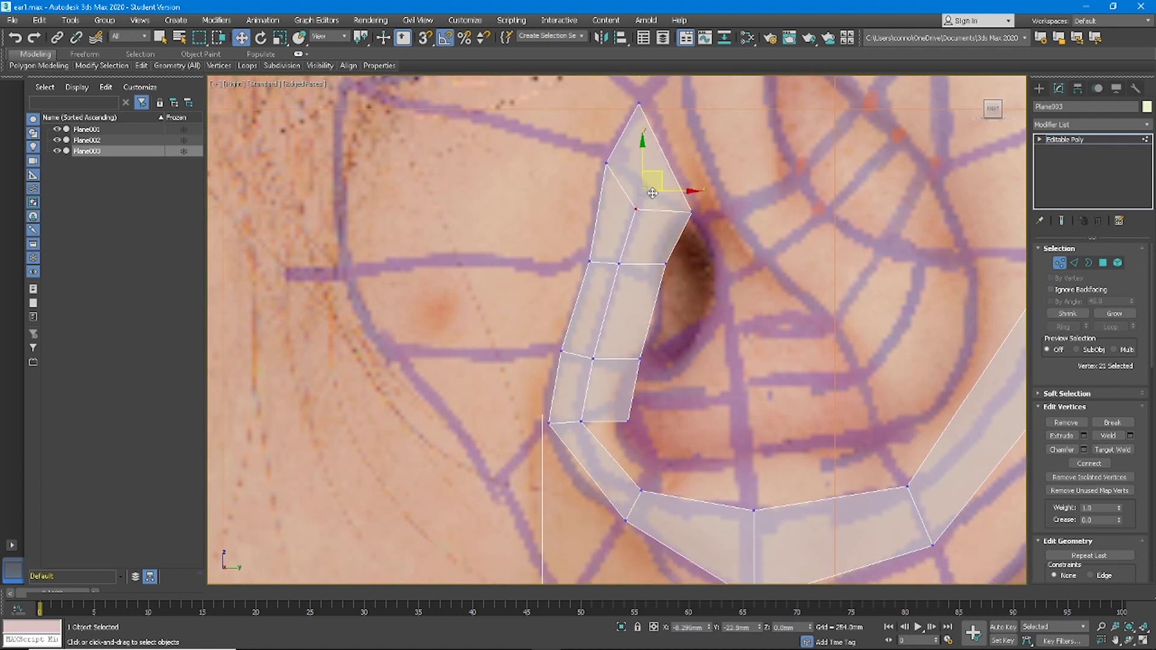
{"action": "scroll", "coordinate": [656, 226], "scroll_direction": "down", "scroll_amount": 5}
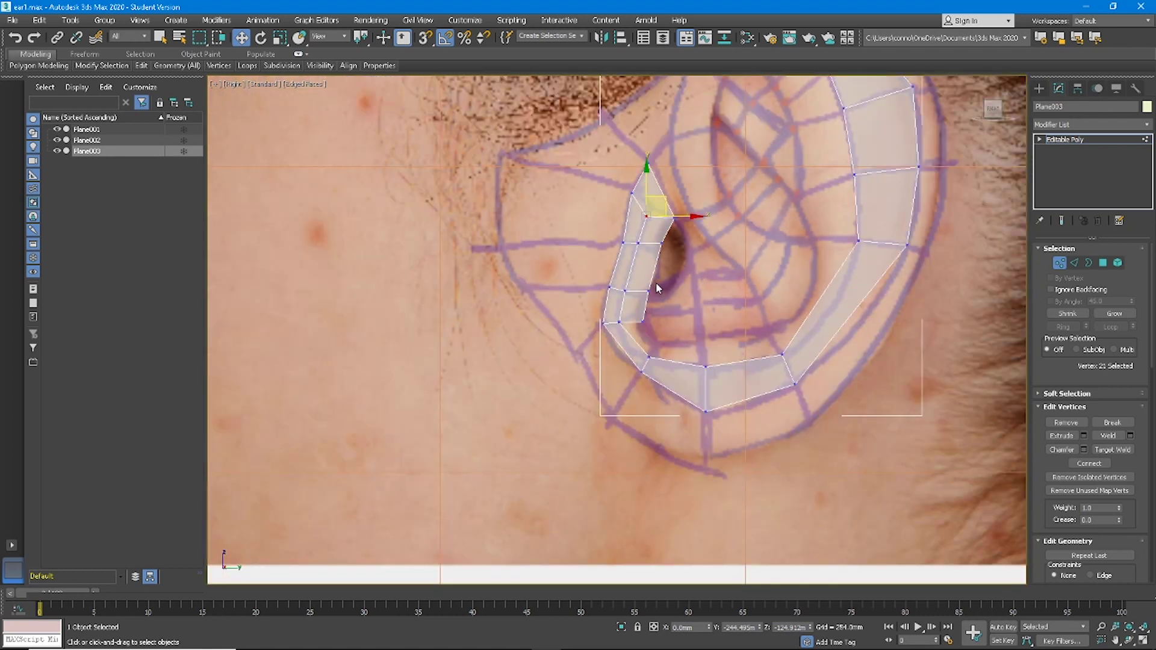
{"action": "scroll", "coordinate": [653, 354], "scroll_direction": "up", "scroll_amount": 5}
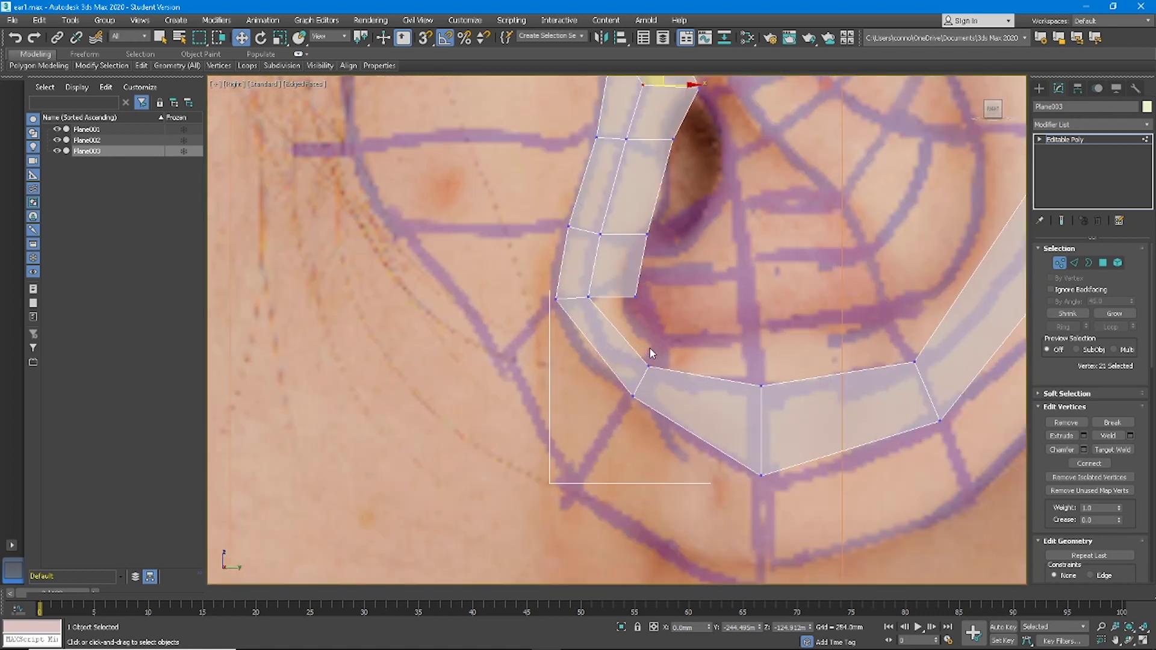
- Extend the six outer edges from the earlobe up the back of the ear outward with Scale, forming a second row of polygons
{"action": "left_click", "coordinate": [1074, 264]}
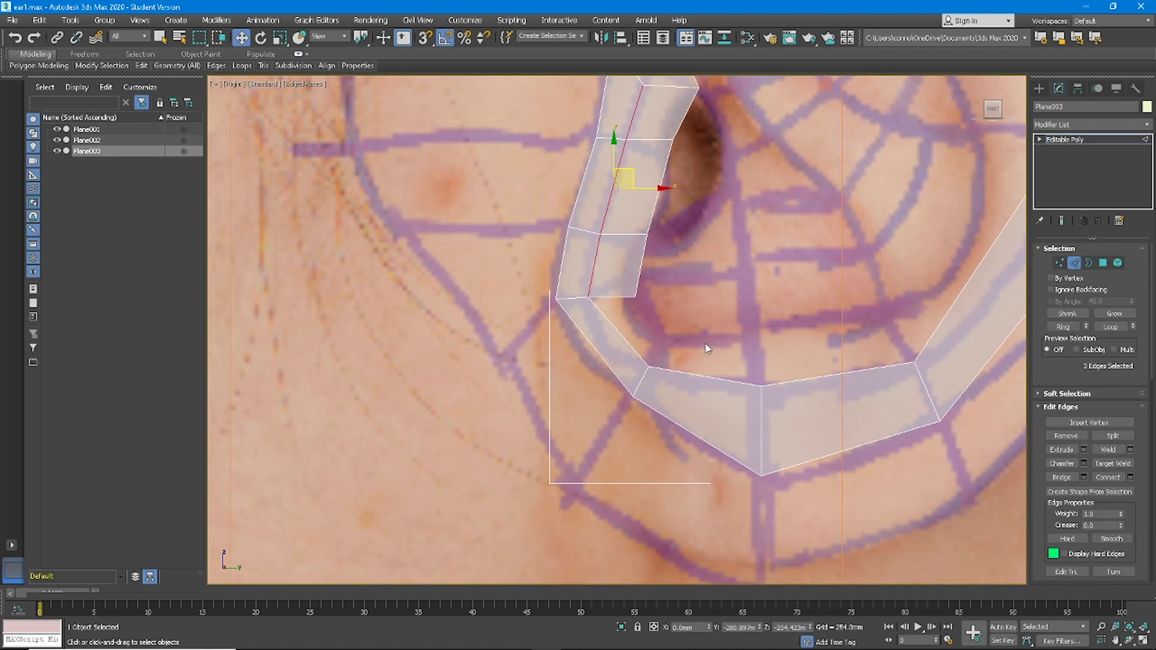
{"action": "scroll", "coordinate": [729, 400], "scroll_direction": "down", "scroll_amount": 5}
{"action": "left_click", "coordinate": [716, 389]}
{"action": "left_click", "coordinate": [764, 382], "text": "ctrl"}
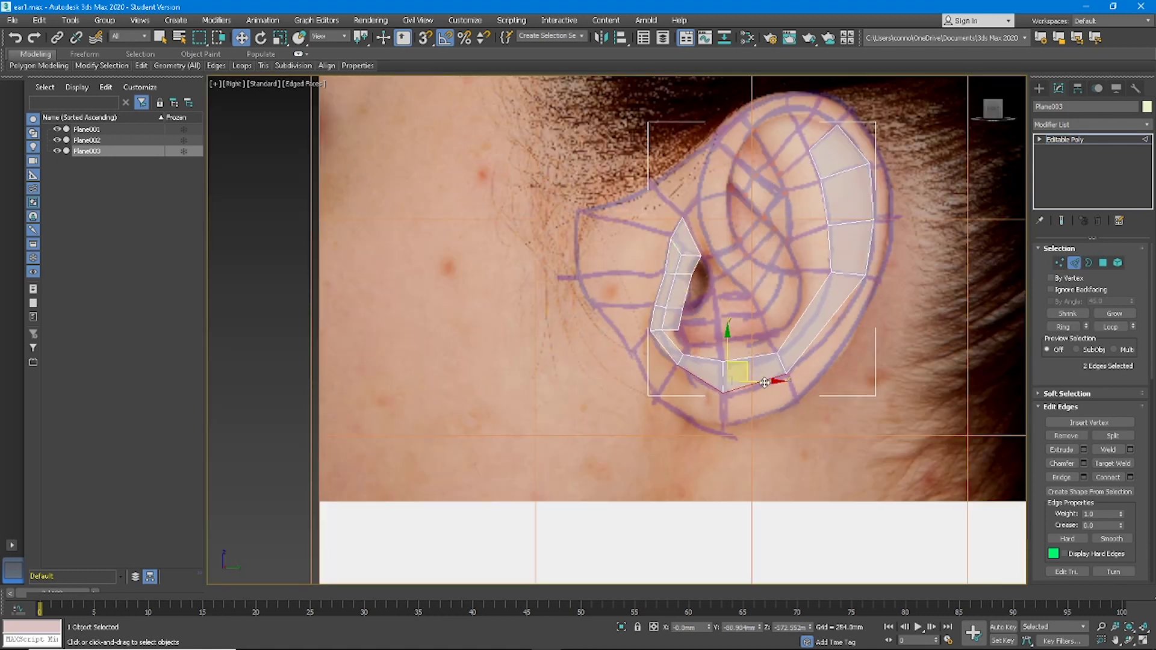
{"action": "left_click", "coordinate": [820, 339], "text": "ctrl"}
{"action": "left_click", "coordinate": [869, 248], "text": "ctrl"}
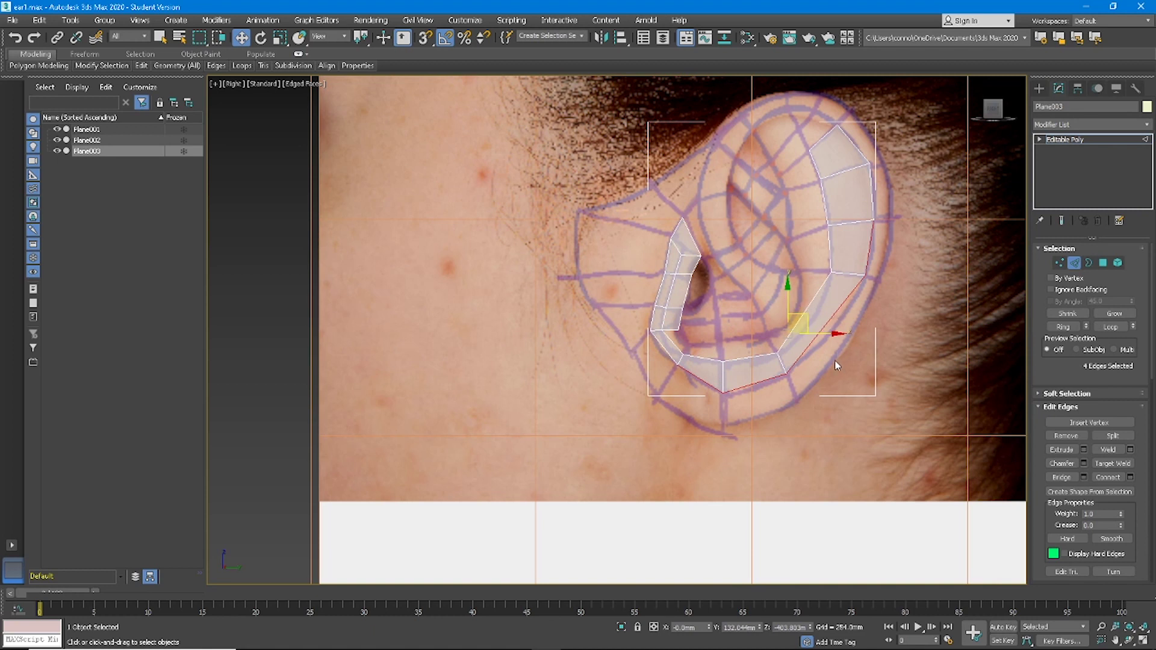
{"action": "left_click", "coordinate": [873, 207], "text": "ctrl"}
{"action": "left_click", "coordinate": [855, 147], "text": "ctrl"}
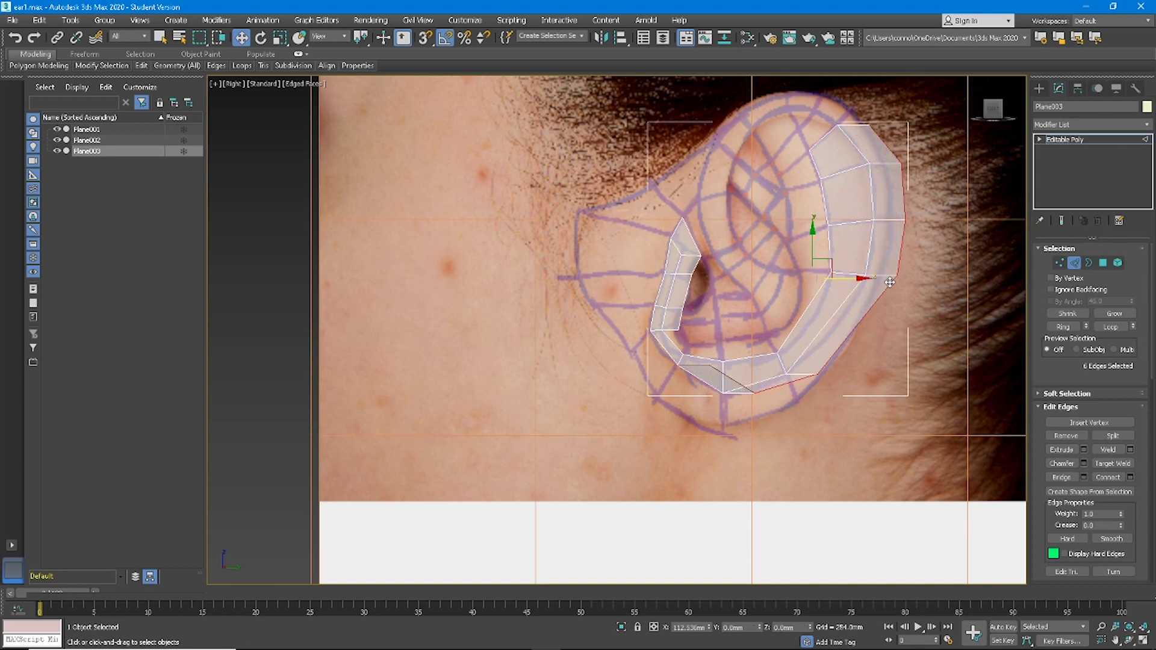
{"action": "left_click", "coordinate": [282, 39]}
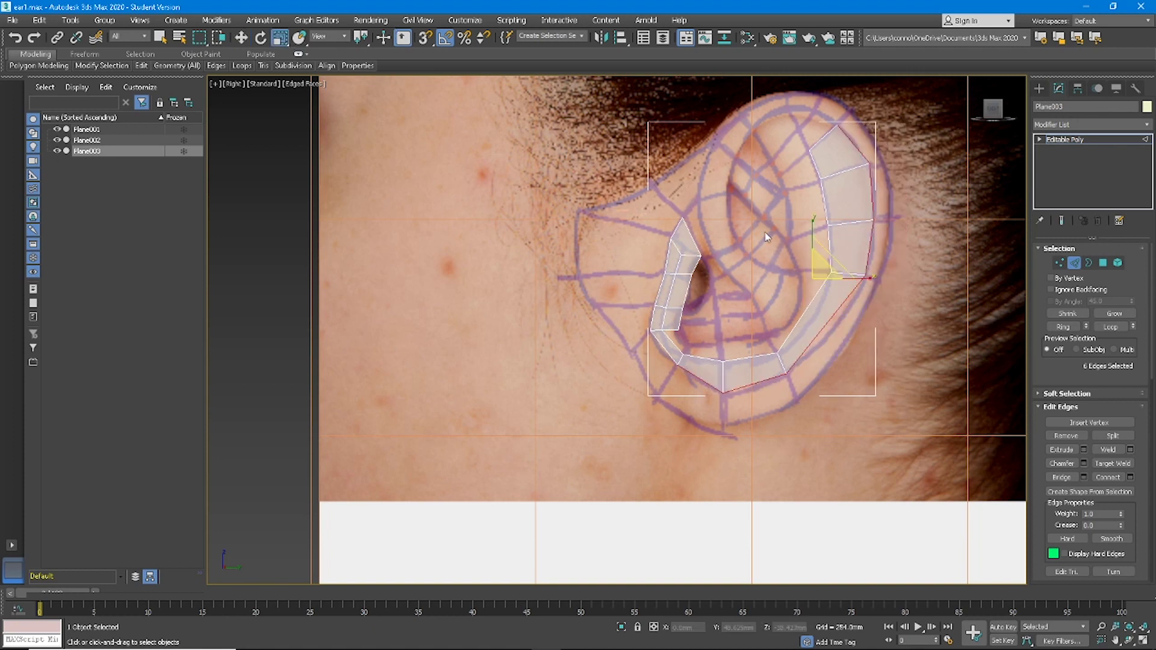
{"action": "left_click_drag", "start_coordinate": [820, 274], "coordinate": [834, 257]}
{"action": "left_click_drag", "start_coordinate": [835, 268], "coordinate": [837, 261], "text": "shift"}
- Move the new row's outer vertices along the upper back of the ear onto the sketched outline
{"action": "key", "text": "1"}
{"action": "middle_click_drag", "start_coordinate": [835, 120], "coordinate": [836, 130]}
{"action": "scroll", "coordinate": [835, 130], "scroll_direction": "up", "scroll_amount": 4}
{"action": "left_click", "coordinate": [855, 149]}
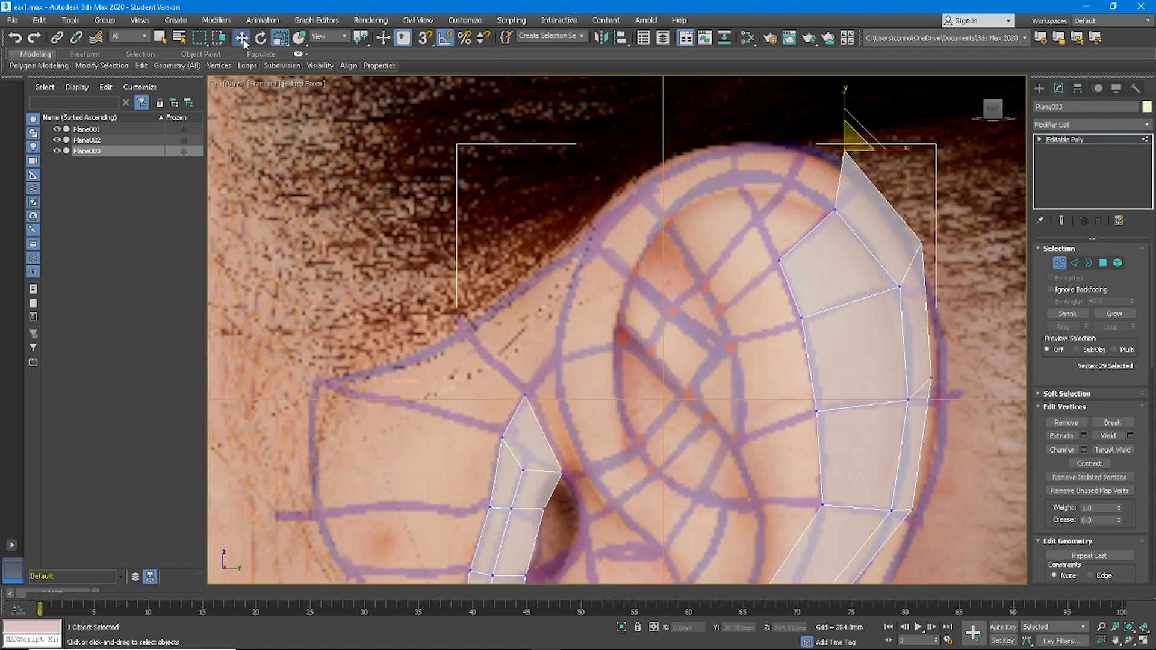
{"action": "left_click_drag", "start_coordinate": [856, 137], "coordinate": [869, 165]}
{"action": "left_click", "coordinate": [921, 243]}
{"action": "left_click_drag", "start_coordinate": [922, 241], "coordinate": [933, 291]}
{"action": "middle_click_drag", "start_coordinate": [939, 372], "coordinate": [913, 229]}
{"action": "left_click", "coordinate": [912, 226]}
{"action": "left_click_drag", "start_coordinate": [927, 214], "coordinate": [940, 236]}
{"action": "left_click", "coordinate": [893, 361]}
{"action": "left_click_drag", "start_coordinate": [906, 352], "coordinate": [908, 370]}
- Move the outer row's vertices around the lower back and earlobe onto the sketched outline
{"action": "middle_click_drag", "start_coordinate": [792, 428], "coordinate": [872, 228]}
{"action": "left_click", "coordinate": [778, 401]}
{"action": "left_click_drag", "start_coordinate": [805, 388], "coordinate": [838, 404]}
{"action": "left_click", "coordinate": [627, 447]}
{"action": "left_click_drag", "start_coordinate": [641, 431], "coordinate": [678, 454]}
{"action": "left_click", "coordinate": [532, 380]}
{"action": "left_click_drag", "start_coordinate": [548, 353], "coordinate": [537, 393]}
{"action": "scroll", "coordinate": [552, 338], "scroll_direction": "down", "scroll_amount": 3}
{"action": "scroll", "coordinate": [552, 340], "scroll_direction": "up", "scroll_amount": 4}
- Extend the edges at the front of the earlobe toward the cheek into a long polygon, welding the shared corner to the outer row
{"action": "key", "text": "2"}
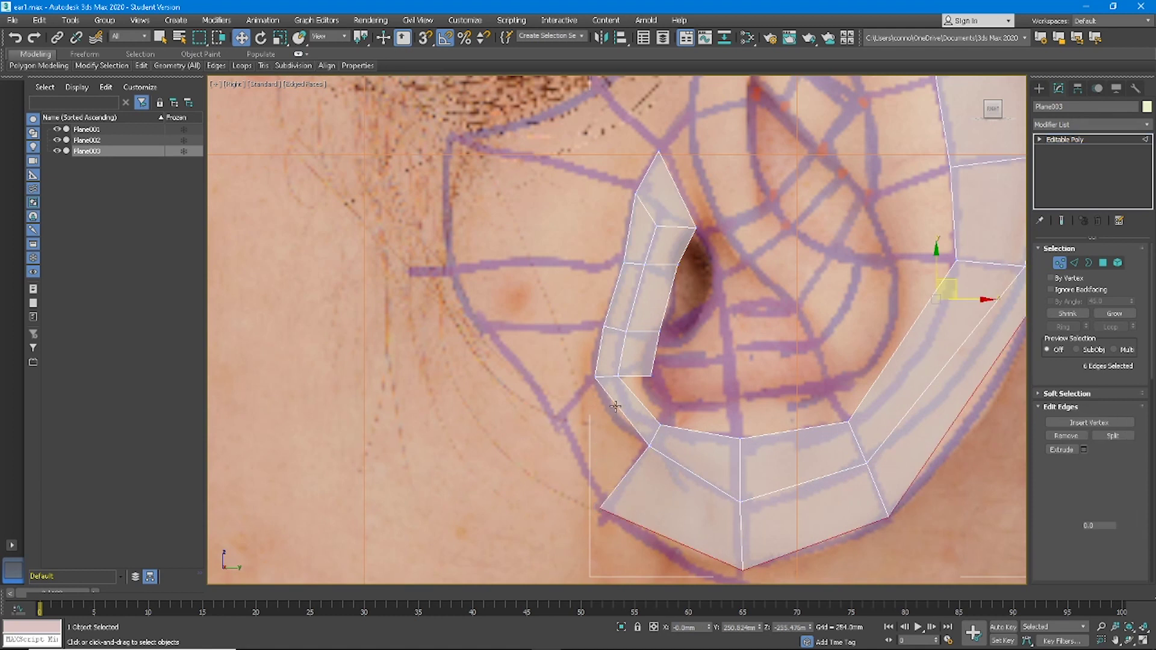
{"action": "left_click", "coordinate": [619, 408]}
{"action": "left_click", "coordinate": [628, 407], "text": "ctrl"}
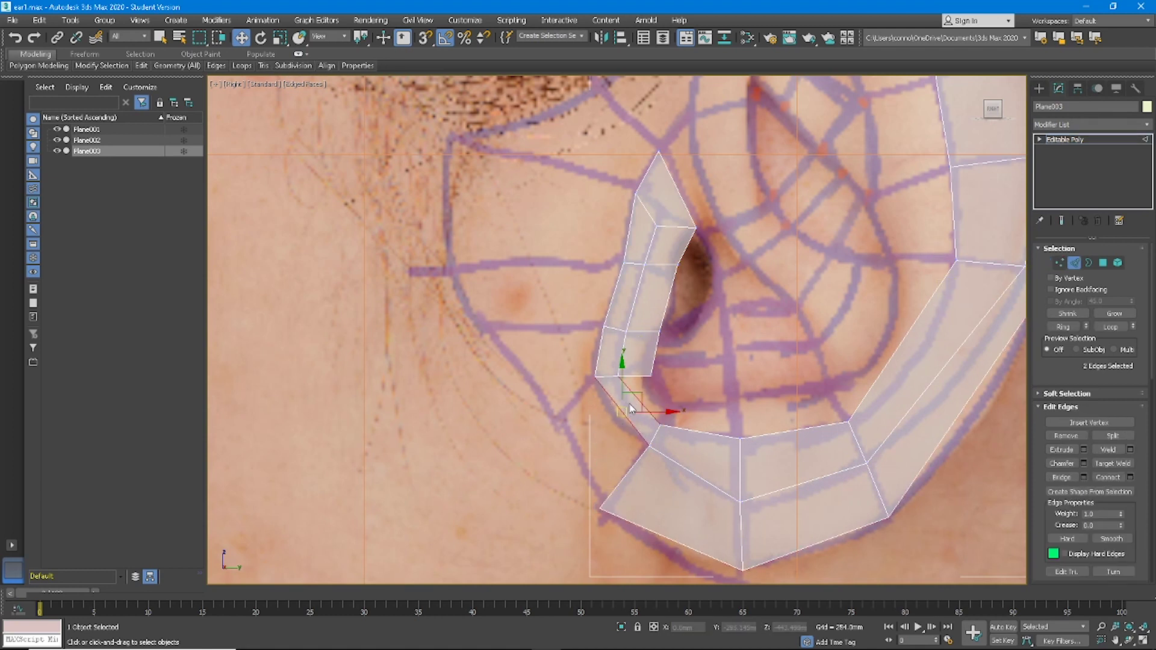
{"action": "left_click_drag", "start_coordinate": [622, 413], "coordinate": [512, 227], "text": "shift"}
{"action": "left_click", "coordinate": [577, 397]}
{"action": "scroll", "coordinate": [549, 305], "scroll_direction": "down", "scroll_amount": 4}
{"action": "key", "text": "1"}
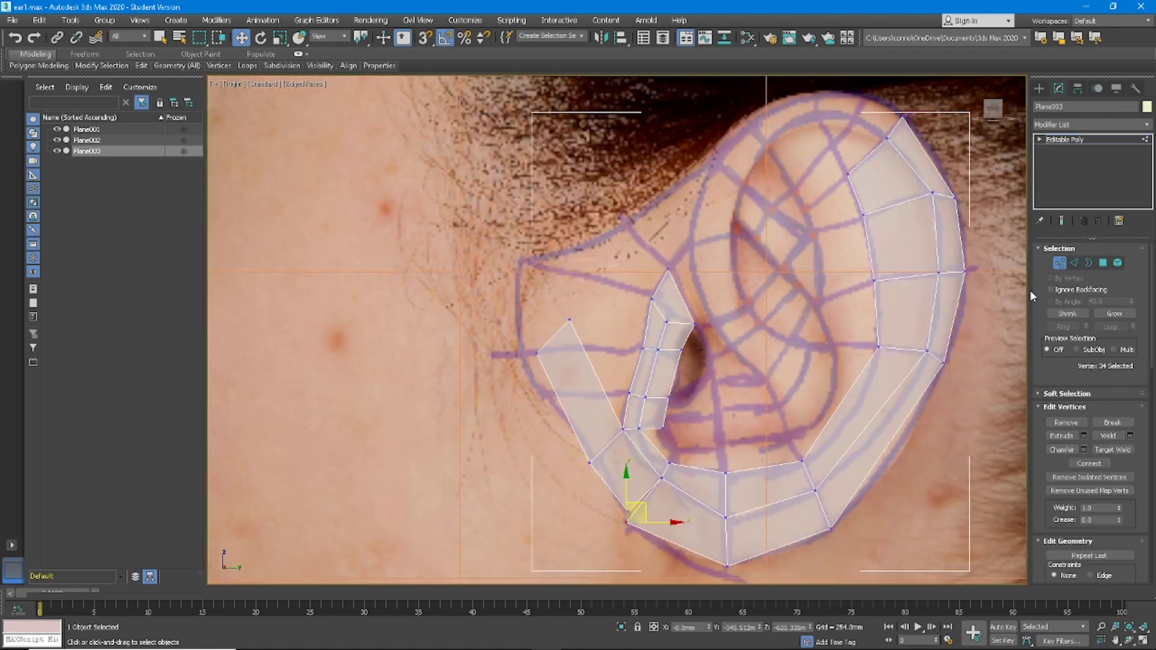
{"action": "key", "text": "2"}
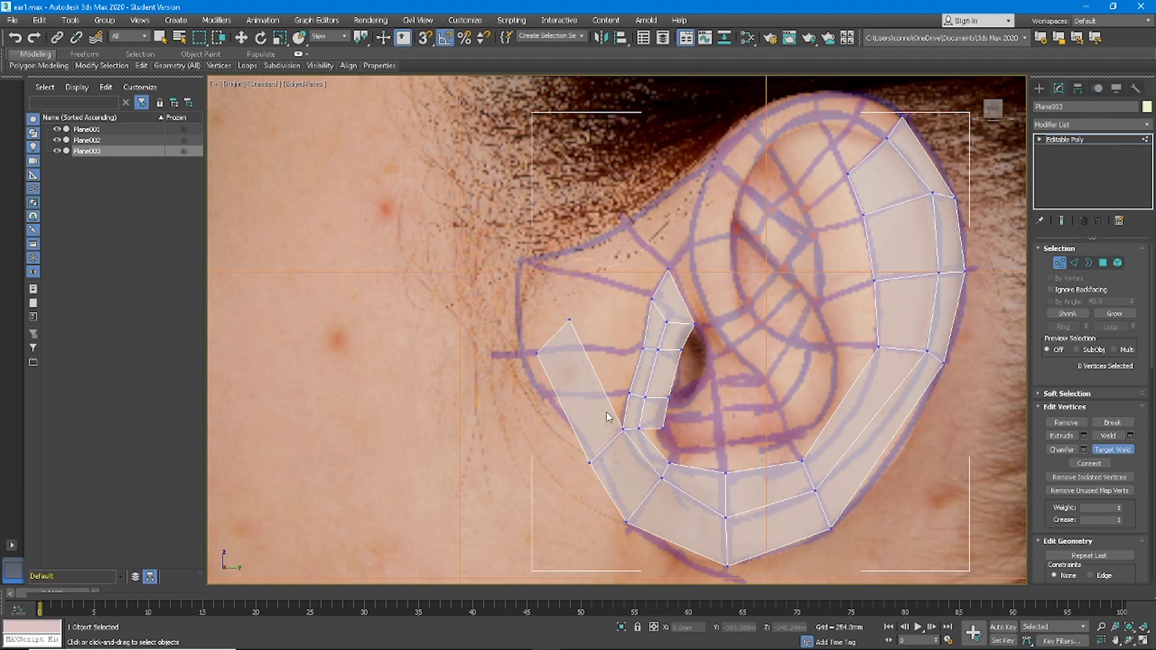
{"action": "scroll", "coordinate": [579, 316], "scroll_direction": "up", "scroll_amount": 4}
- Move the long polygon's end vertices to the sketch's upper front corner and to the top of the strip before the ear canal
{"action": "key", "text": "1"}
{"action": "left_click", "coordinate": [521, 366]}
{"action": "left_click_drag", "start_coordinate": [539, 355], "coordinate": [510, 163]}
{"action": "left_click", "coordinate": [587, 300]}
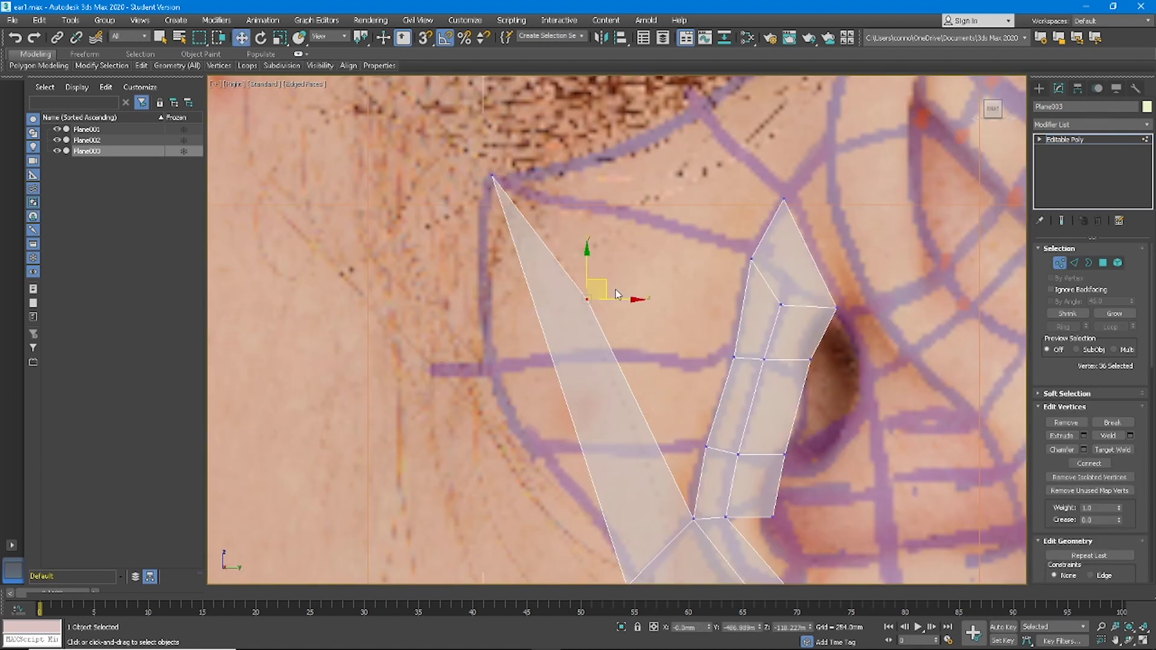
{"action": "left_click_drag", "start_coordinate": [608, 288], "coordinate": [766, 229]}
- Connect the long edges of the front polygon with two cross edges
{"action": "scroll", "coordinate": [727, 309], "scroll_direction": "down", "scroll_amount": 2}
{"action": "key", "text": "2"}
{"action": "left_click", "coordinate": [595, 316]}
{"action": "left_click", "coordinate": [1060, 326]}
{"action": "left_click", "coordinate": [1130, 477]}
{"action": "left_click", "coordinate": [624, 388]}
- Move the front polygons' new vertices onto the sketched cross lines and the front outline of the ear
{"action": "key", "text": "1"}
{"action": "left_click", "coordinate": [592, 311]}
{"action": "left_click_drag", "start_coordinate": [604, 301], "coordinate": [571, 339]}
{"action": "left_click", "coordinate": [625, 407]}
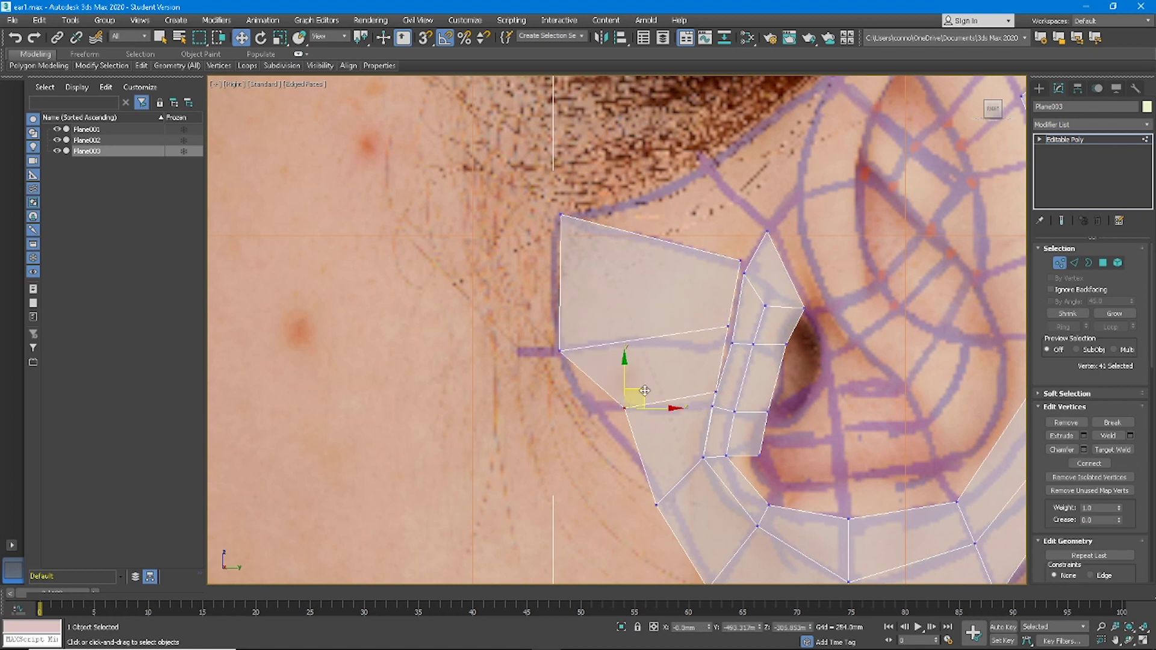
{"action": "left_click_drag", "start_coordinate": [636, 397], "coordinate": [601, 399]}
{"action": "scroll", "coordinate": [722, 392], "scroll_direction": "up", "scroll_amount": 3}
{"action": "left_click", "coordinate": [711, 393]}
{"action": "left_click_drag", "start_coordinate": [722, 383], "coordinate": [700, 401]}
- Target-weld the front polygons' three inner vertices to the matching vertices of the strip before the ear canal
{"action": "left_click", "coordinate": [1112, 449]}
{"action": "left_click", "coordinate": [689, 411]}
{"action": "left_click", "coordinate": [706, 412]}
{"action": "left_click", "coordinate": [730, 298]}
{"action": "left_click", "coordinate": [735, 324]}
{"action": "left_click", "coordinate": [748, 206]}
{"action": "left_click", "coordinate": [752, 225]}
- Extend the front section's upper edge to the hairline sketch line, fit its outer vertex, and weld the inner corner to the strip
{"action": "key", "text": "2"}
{"action": "middle_click_drag", "start_coordinate": [663, 188], "coordinate": [670, 263]}
{"action": "left_click", "coordinate": [670, 266]}
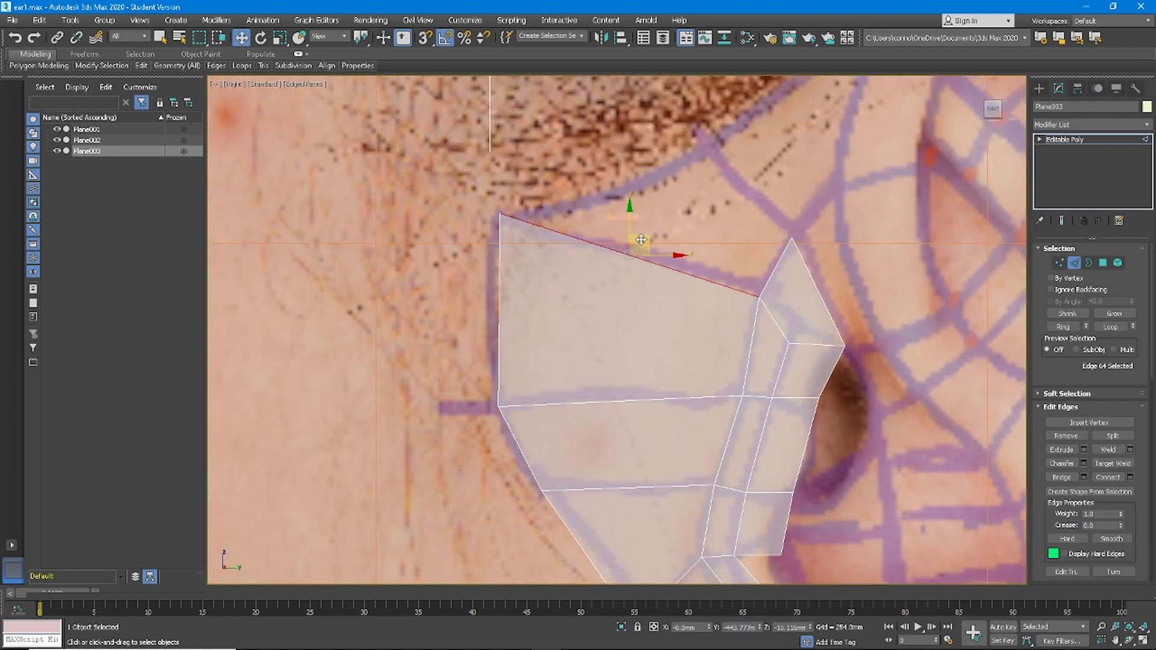
{"action": "left_click_drag", "start_coordinate": [649, 244], "coordinate": [682, 160], "text": "shift"}
{"action": "middle_click_drag", "start_coordinate": [683, 161], "coordinate": [671, 227]}
{"action": "key", "text": "1"}
{"action": "left_click", "coordinate": [523, 201]}
{"action": "left_click_drag", "start_coordinate": [534, 189], "coordinate": [697, 201]}
{"action": "left_click", "coordinate": [1112, 450]}
{"action": "left_click", "coordinate": [781, 283]}
{"action": "left_click", "coordinate": [781, 307]}
- Refine the outer vertices along the upper and middle back of the ear to follow the sketched outline
{"action": "scroll", "coordinate": [777, 301], "scroll_direction": "down", "scroll_amount": 6}
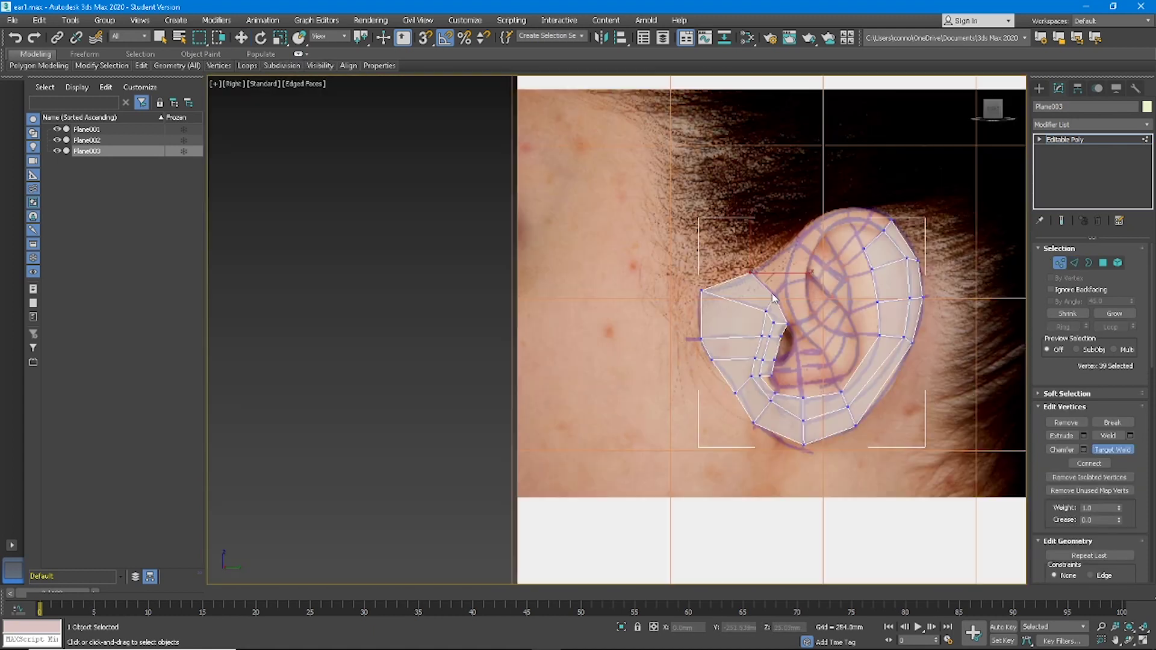
{"action": "scroll", "coordinate": [797, 265], "scroll_direction": "up", "scroll_amount": 3}
{"action": "middle_click_drag", "start_coordinate": [797, 265], "coordinate": [788, 414]}
{"action": "left_click", "coordinate": [798, 221]}
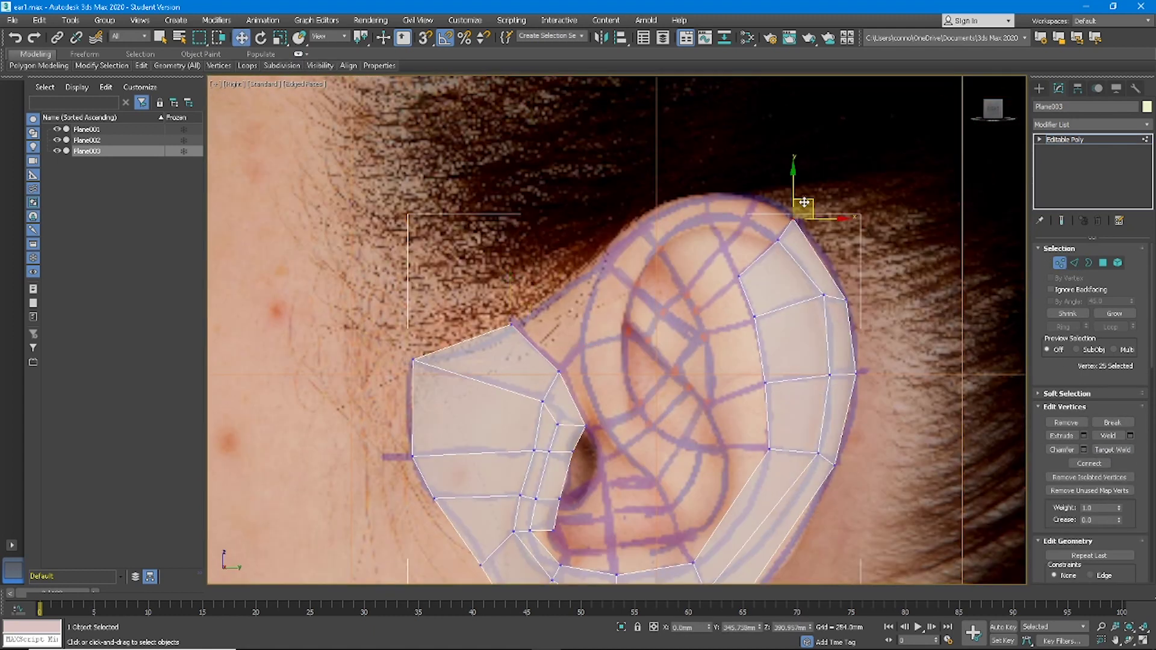
{"action": "left_click_drag", "start_coordinate": [829, 298], "coordinate": [834, 290]}
{"action": "left_click_drag", "start_coordinate": [841, 276], "coordinate": [838, 284]}
{"action": "middle_click_drag", "start_coordinate": [838, 286], "coordinate": [856, 171]}
{"action": "left_click_drag", "start_coordinate": [808, 386], "coordinate": [860, 333]}
{"action": "left_click_drag", "start_coordinate": [862, 328], "coordinate": [856, 342]}
{"action": "left_click_drag", "start_coordinate": [788, 335], "coordinate": [788, 338]}
{"action": "left_click_drag", "start_coordinate": [839, 291], "coordinate": [883, 248]}
- Connect the three lengthwise edges of the long polygons at the ear's lower back with one cross loop
{"action": "key", "text": "2"}
{"action": "left_click", "coordinate": [738, 411]}
{"action": "left_click", "coordinate": [773, 421], "text": "ctrl"}
{"action": "left_click", "coordinate": [803, 428], "text": "ctrl"}
{"action": "left_click", "coordinate": [1108, 477]}
{"action": "key", "text": "ctrl+z"}
{"action": "left_click", "coordinate": [1129, 477]}
{"action": "left_click", "coordinate": [627, 337]}
{"action": "left_click", "coordinate": [621, 390]}
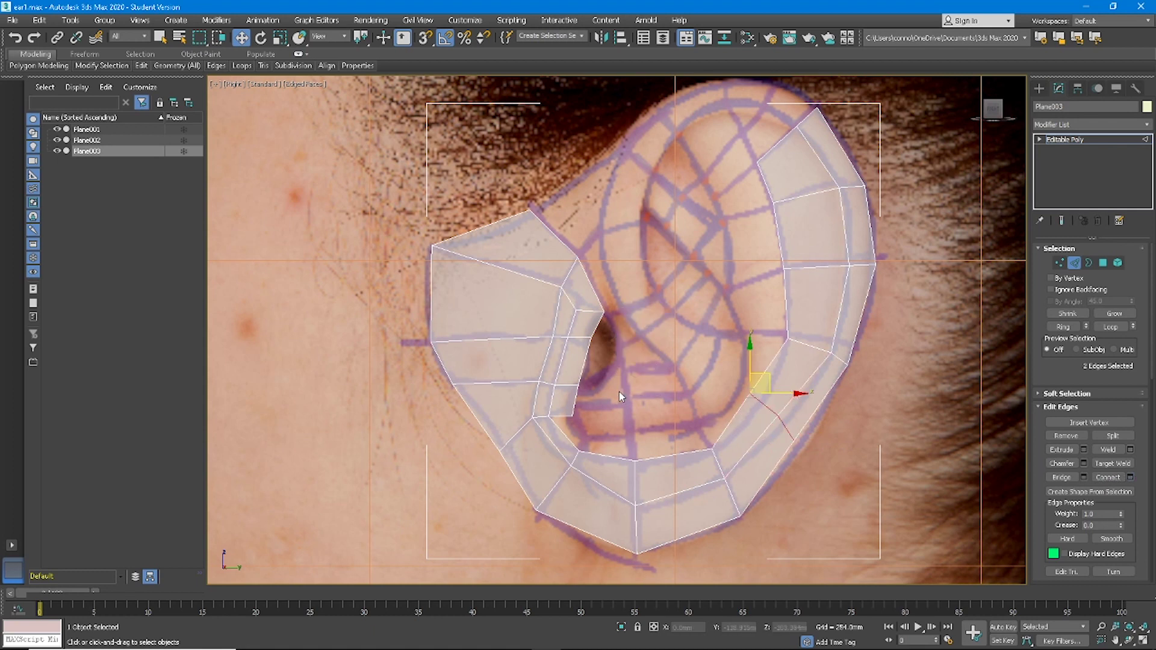
- Move the new cross loop outward and adjust its vertices to round the lower back of the ear along the sketch
{"action": "left_click_drag", "start_coordinate": [787, 399], "coordinate": [801, 404]}
{"action": "scroll", "coordinate": [814, 407], "scroll_direction": "up", "scroll_amount": 4}
{"action": "scroll", "coordinate": [813, 407], "scroll_direction": "down", "scroll_amount": 3}
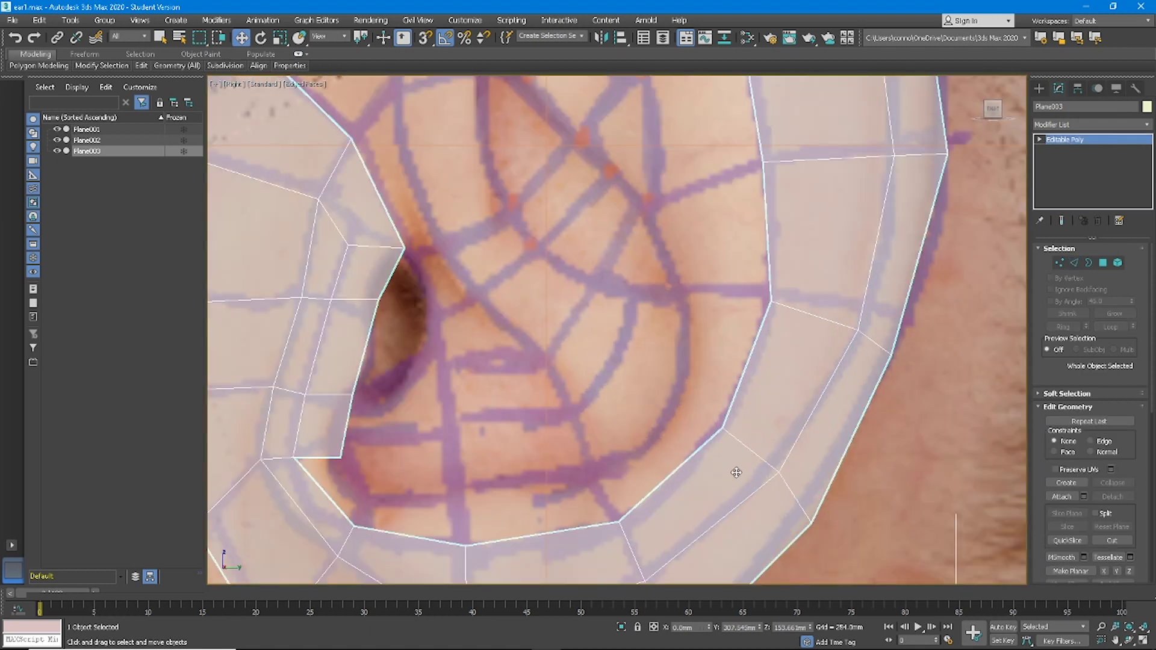
{"action": "scroll", "coordinate": [782, 475], "scroll_direction": "up", "scroll_amount": 2}
{"action": "scroll", "coordinate": [785, 485], "scroll_direction": "down", "scroll_amount": 2}
{"action": "key", "text": "1"}
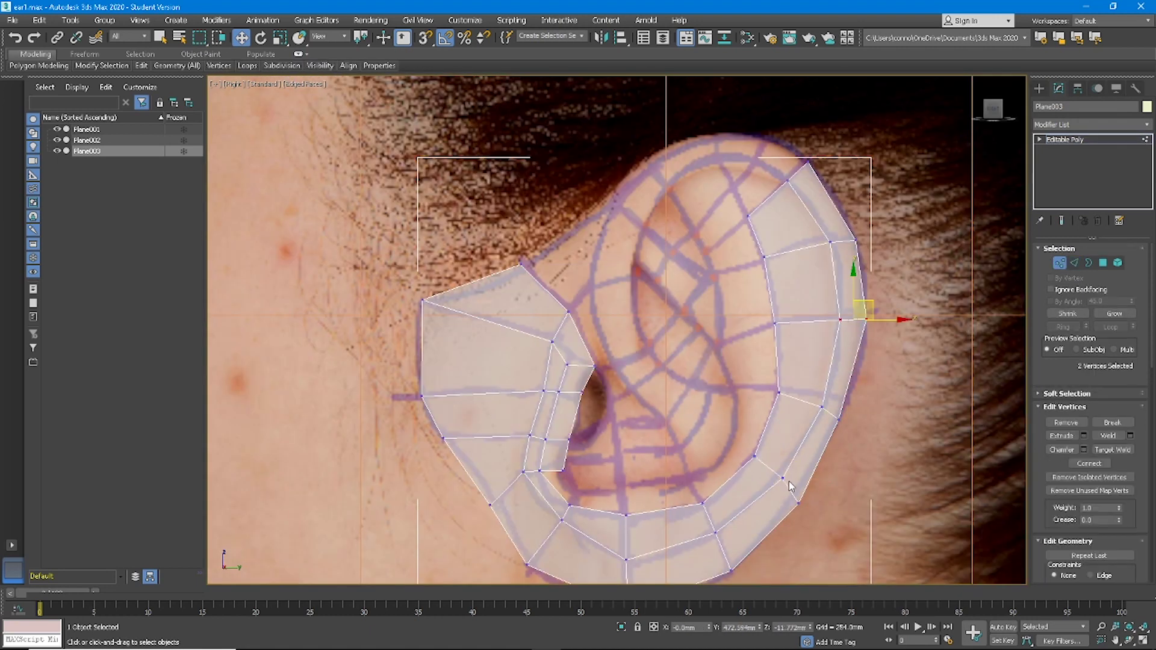
{"action": "left_click", "coordinate": [782, 477]}
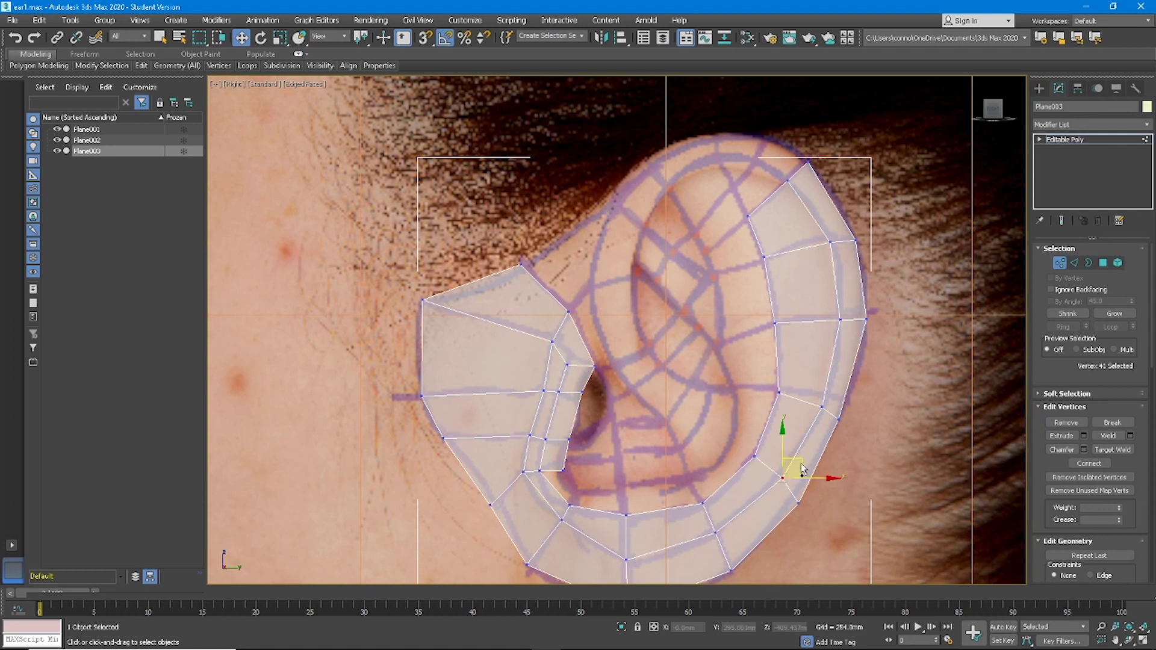
{"action": "left_click", "coordinate": [799, 503]}
{"action": "left_click_drag", "start_coordinate": [816, 484], "coordinate": [812, 481]}
{"action": "scroll", "coordinate": [793, 375], "scroll_direction": "down", "scroll_amount": 2}
{"action": "scroll", "coordinate": [779, 390], "scroll_direction": "up", "scroll_amount": 2}
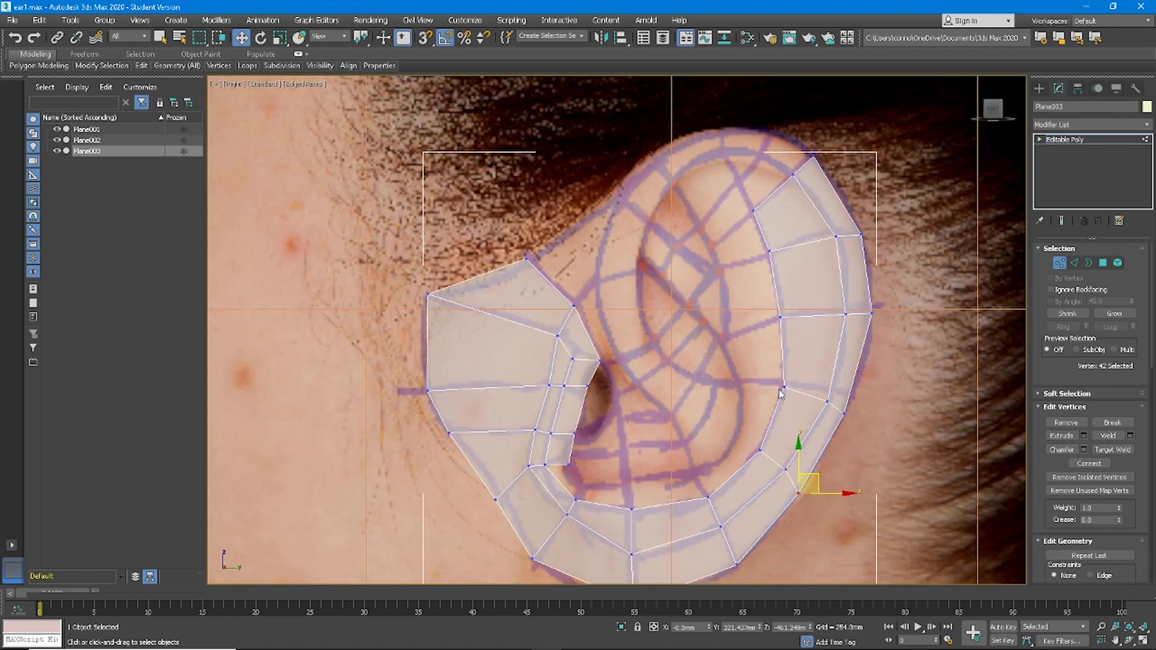
{"action": "scroll", "coordinate": [746, 418], "scroll_direction": "up", "scroll_amount": 2}
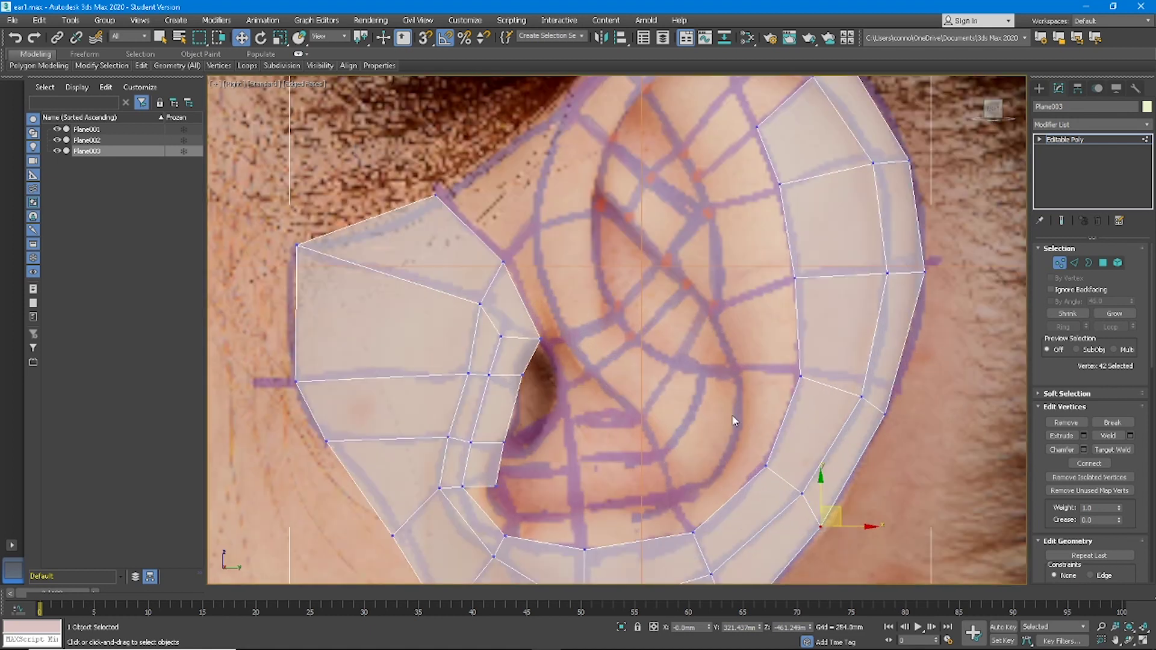
{"action": "scroll", "coordinate": [725, 418], "scroll_direction": "down", "scroll_amount": 2}
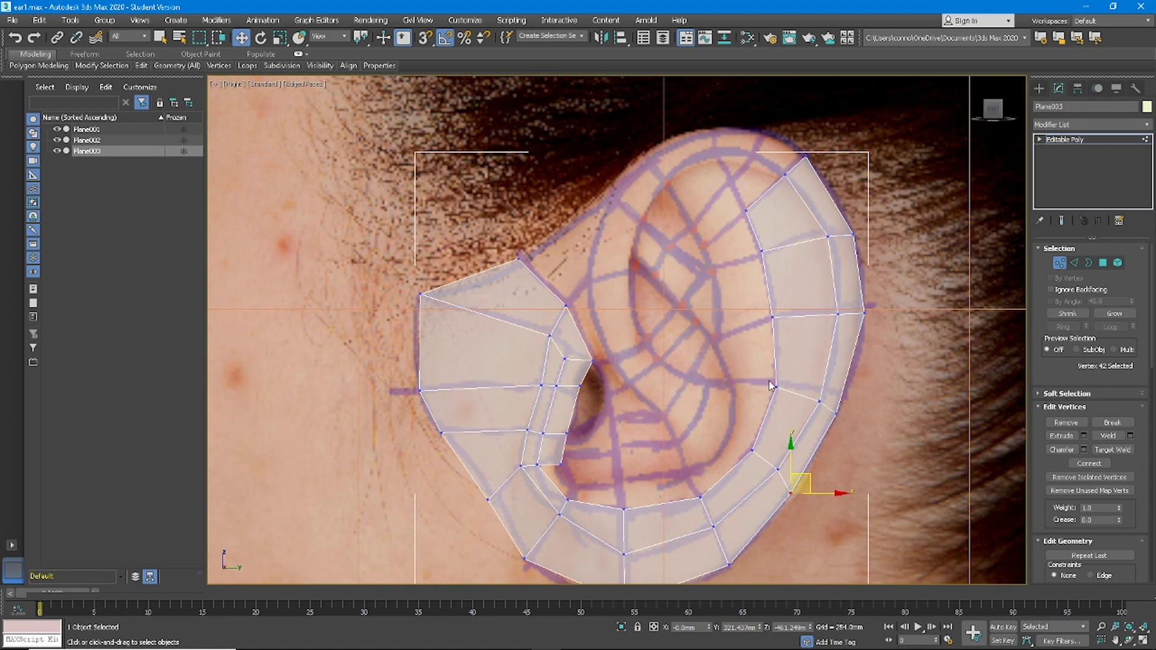
{"action": "scroll", "coordinate": [758, 397], "scroll_direction": "up", "scroll_amount": 3}
{"action": "scroll", "coordinate": [744, 373], "scroll_direction": "down", "scroll_amount": 3}
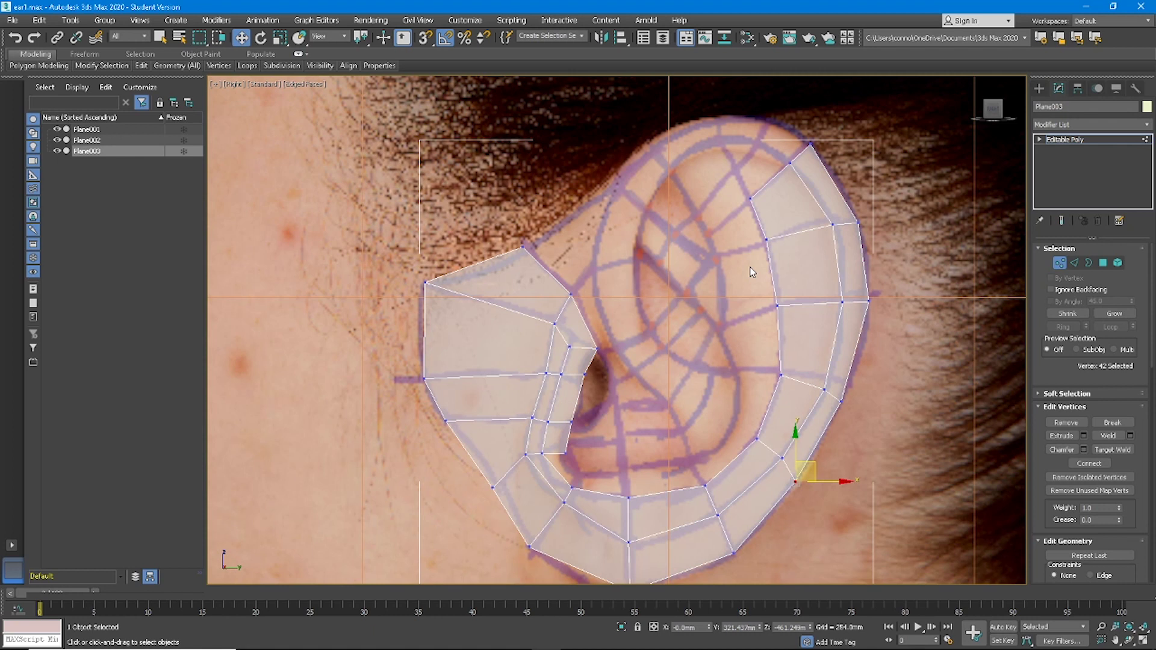
- Extend the inner end edge of the strip at the ear's upper back by one polygon and fit its vertex to the sketch
{"action": "key", "text": "3"}
{"action": "left_click", "coordinate": [771, 180]}
{"action": "middle_click_drag", "start_coordinate": [762, 169], "coordinate": [774, 214]}
{"action": "scroll", "coordinate": [772, 207], "scroll_direction": "up", "scroll_amount": 3}
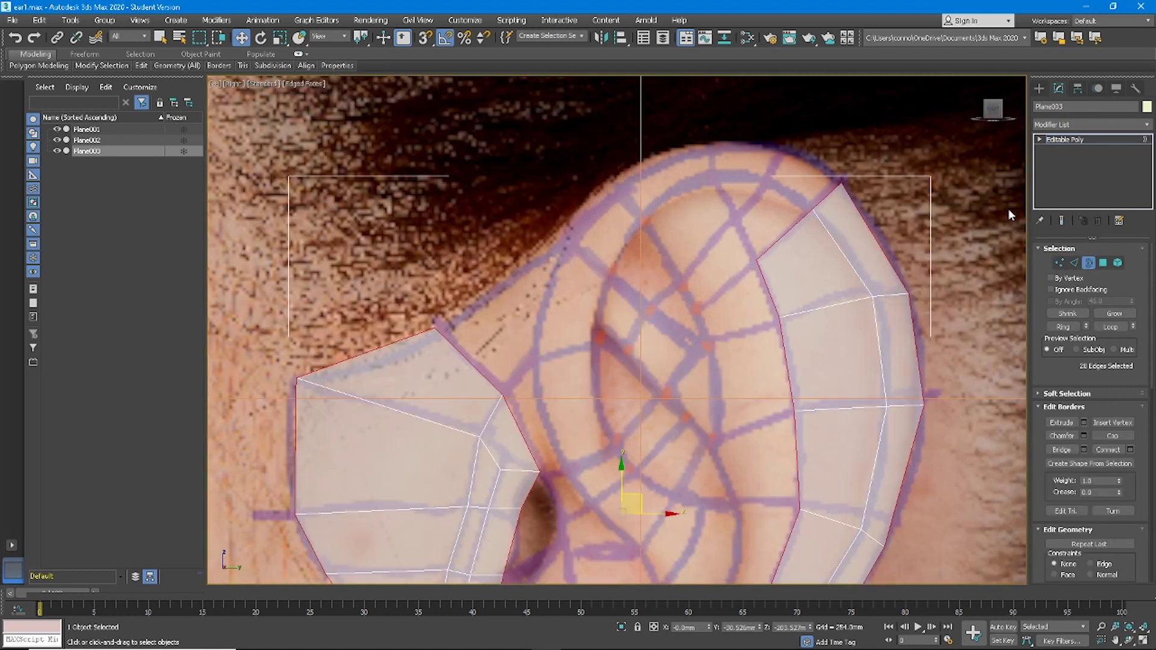
{"action": "left_click", "coordinate": [1075, 265]}
{"action": "left_click", "coordinate": [803, 226]}
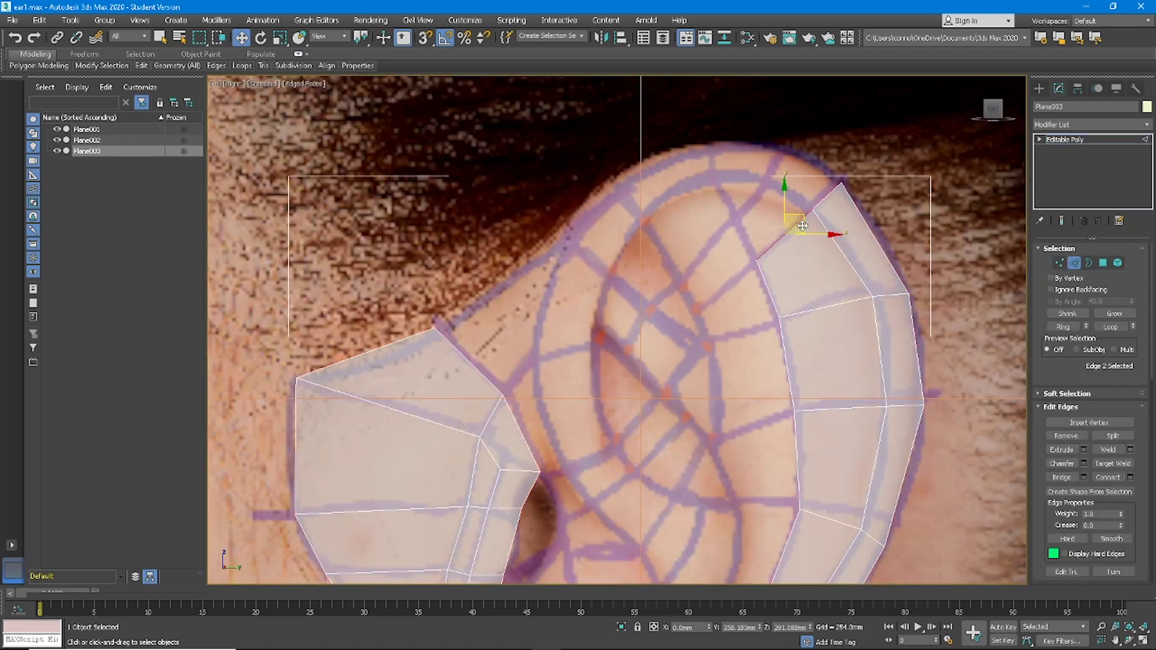
{"action": "left_click_drag", "start_coordinate": [799, 218], "coordinate": [752, 191], "text": "shift"}
{"action": "key", "text": "1"}
{"action": "left_click_drag", "start_coordinate": [680, 251], "coordinate": [751, 193]}
{"action": "scroll", "coordinate": [761, 232], "scroll_direction": "up", "scroll_amount": 2}
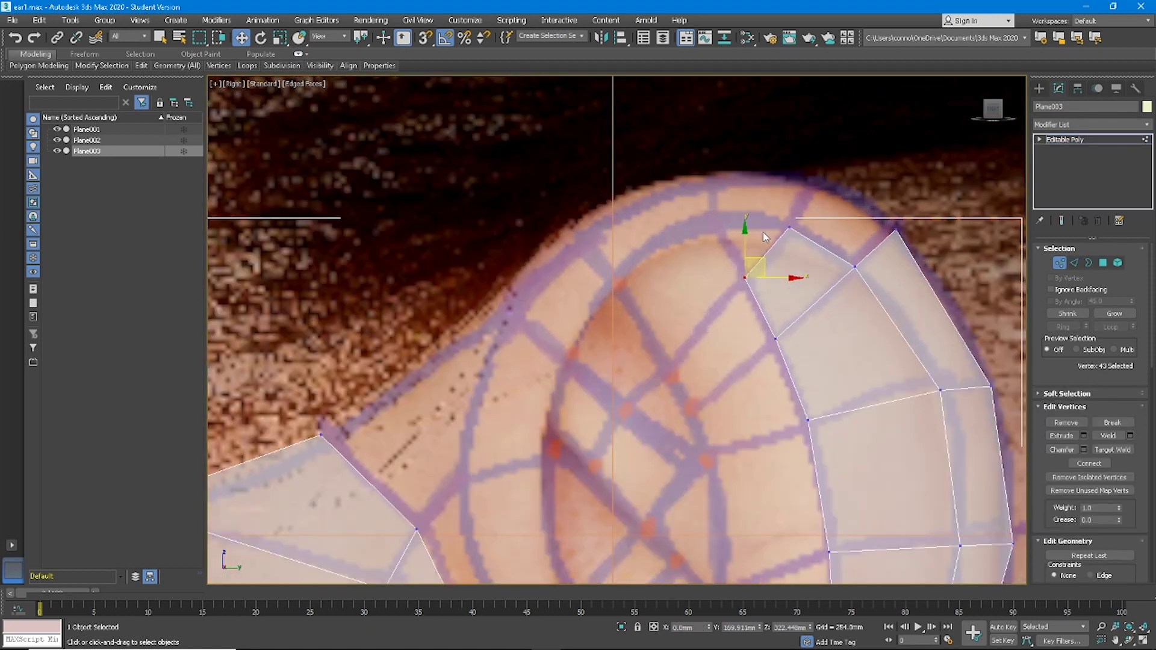
{"action": "scroll", "coordinate": [740, 243], "scroll_direction": "down", "scroll_amount": 3}
{"action": "scroll", "coordinate": [739, 243], "scroll_direction": "up", "scroll_amount": 3}
- Extend the strip's end edge again, target-weld its inner corner to form a triangle, and move the free vertex onto the inner rim line
{"action": "key", "text": "2"}
{"action": "left_click", "coordinate": [750, 258]}
{"action": "left_click_drag", "start_coordinate": [782, 232], "coordinate": [761, 219]}
{"action": "key", "text": "1"}
{"action": "left_click", "coordinate": [1112, 449]}
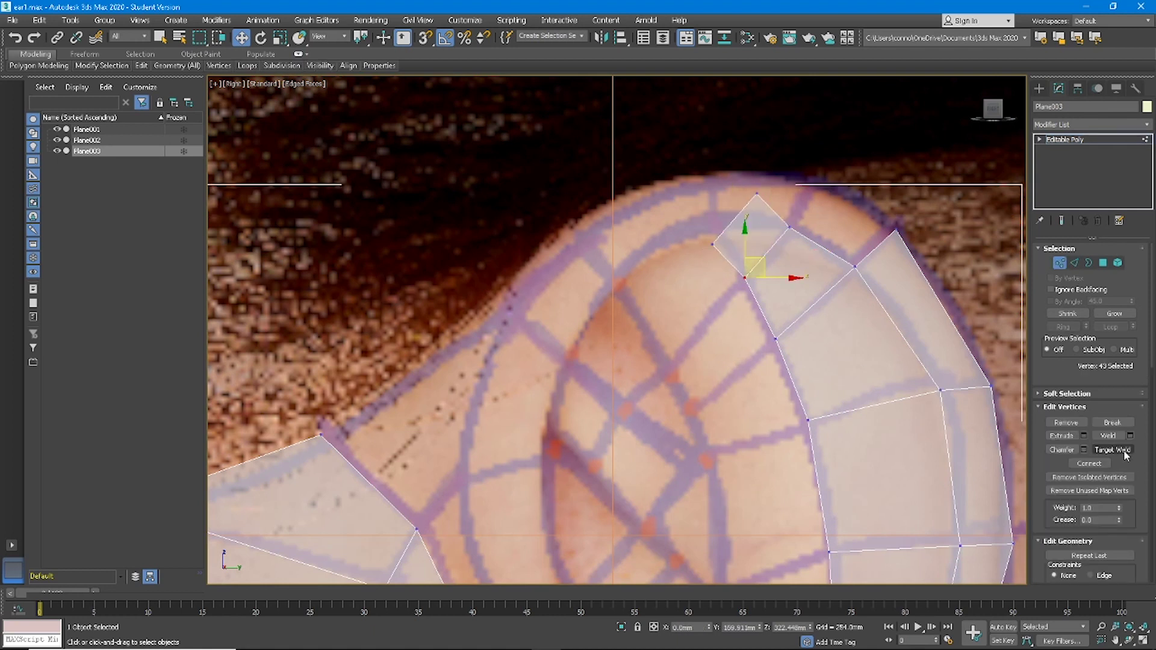
{"action": "left_click", "coordinate": [756, 274]}
{"action": "right_click", "coordinate": [768, 257]}
{"action": "left_click", "coordinate": [757, 195]}
{"action": "left_click_drag", "start_coordinate": [760, 193], "coordinate": [733, 208]}
{"action": "scroll", "coordinate": [733, 208], "scroll_direction": "down", "scroll_amount": 4}
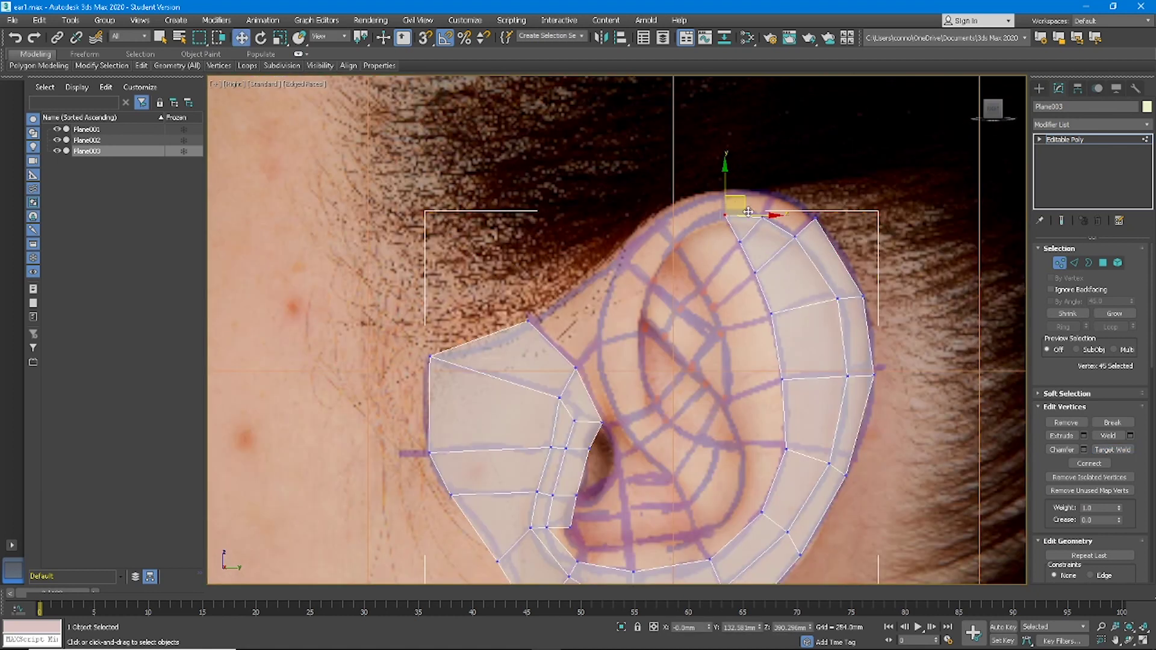
- Extend the strip's upper edges up to the ear's top outline and target-weld the loose corner to the outer back strip
{"action": "scroll", "coordinate": [733, 207], "scroll_direction": "up", "scroll_amount": 2}
{"action": "key", "text": "2"}
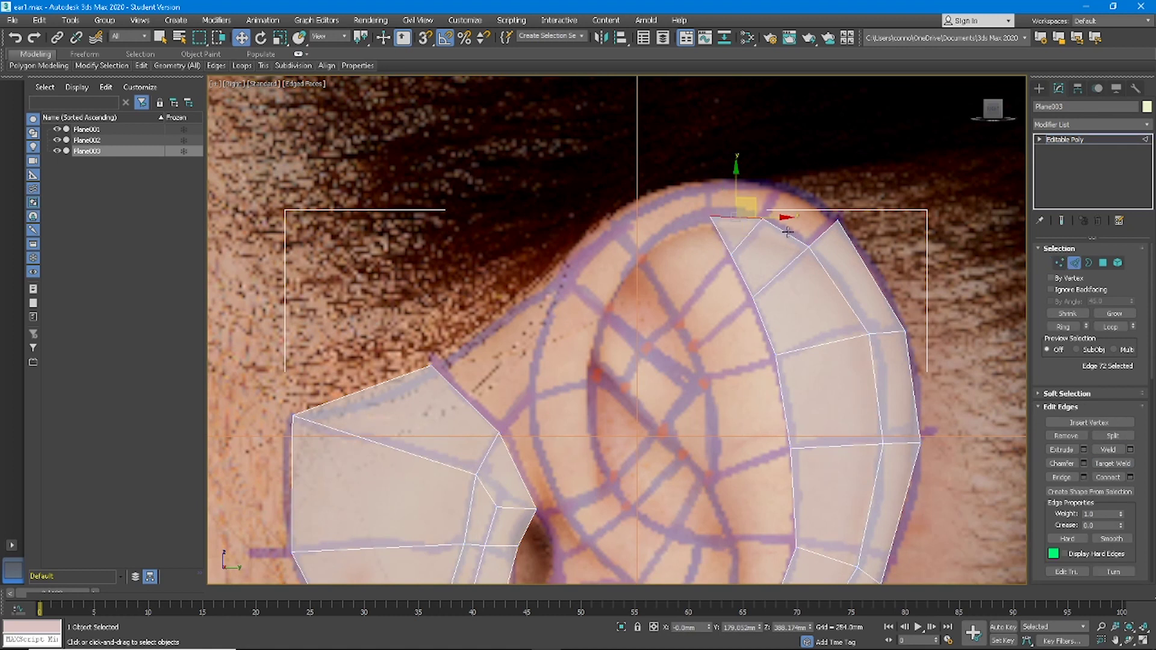
{"action": "left_click", "coordinate": [779, 226], "text": "ctrl"}
{"action": "left_click_drag", "start_coordinate": [763, 206], "coordinate": [763, 166], "text": "shift"}
{"action": "key", "text": "1"}
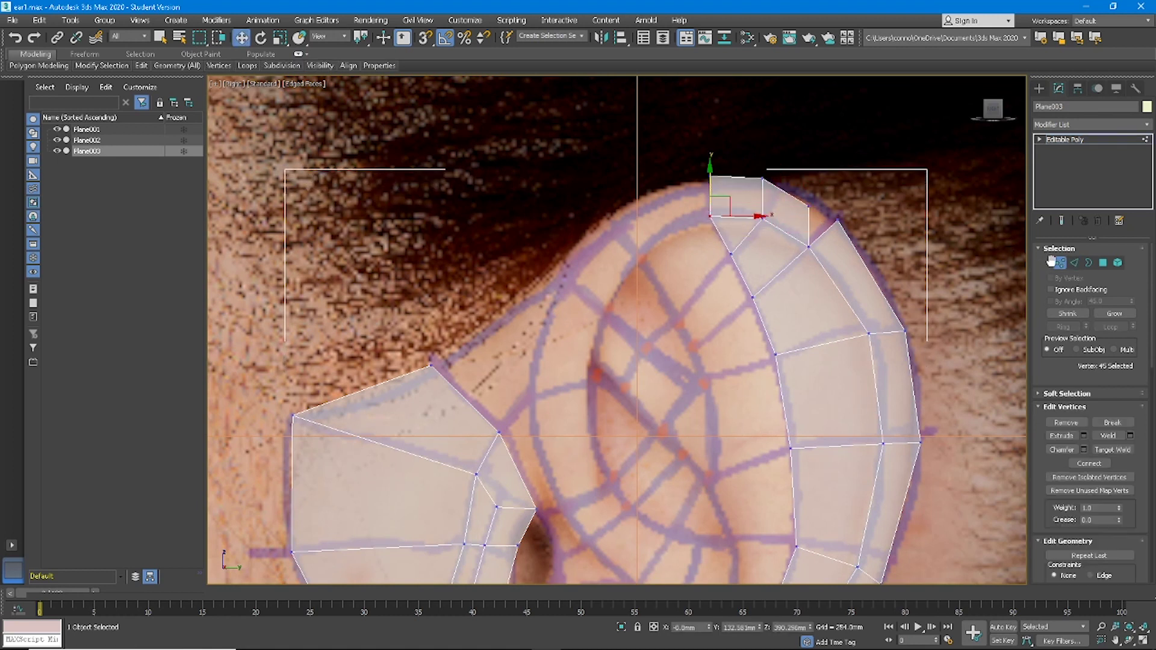
{"action": "left_click", "coordinate": [1113, 449]}
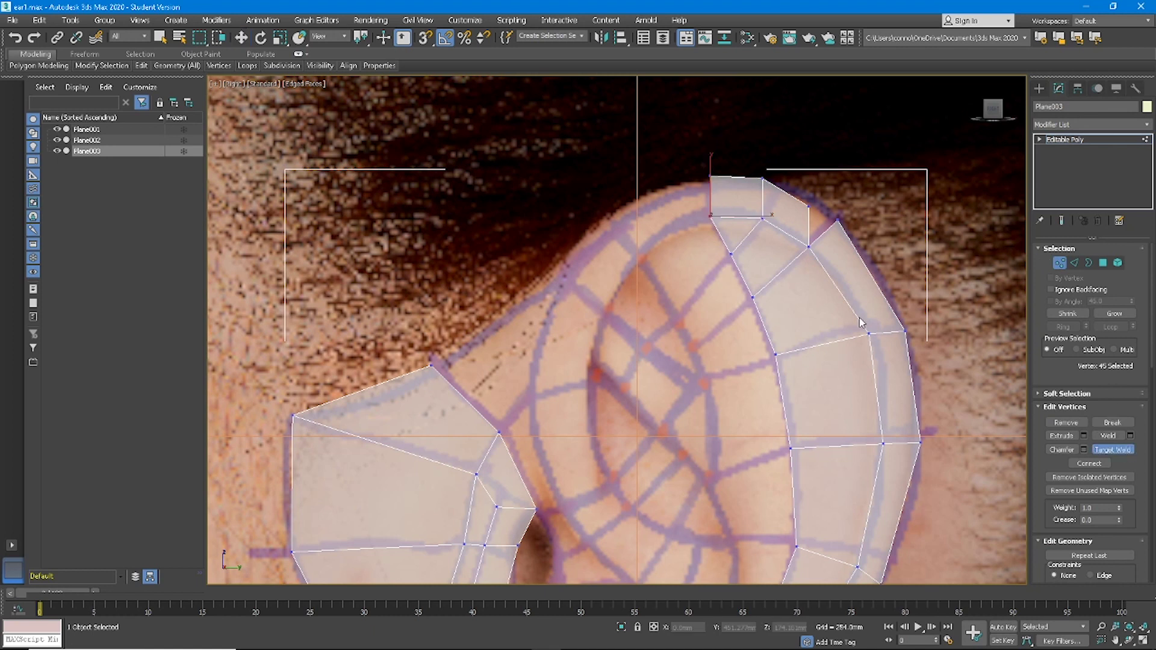
{"action": "left_click", "coordinate": [836, 221]}
{"action": "key", "text": "2"}
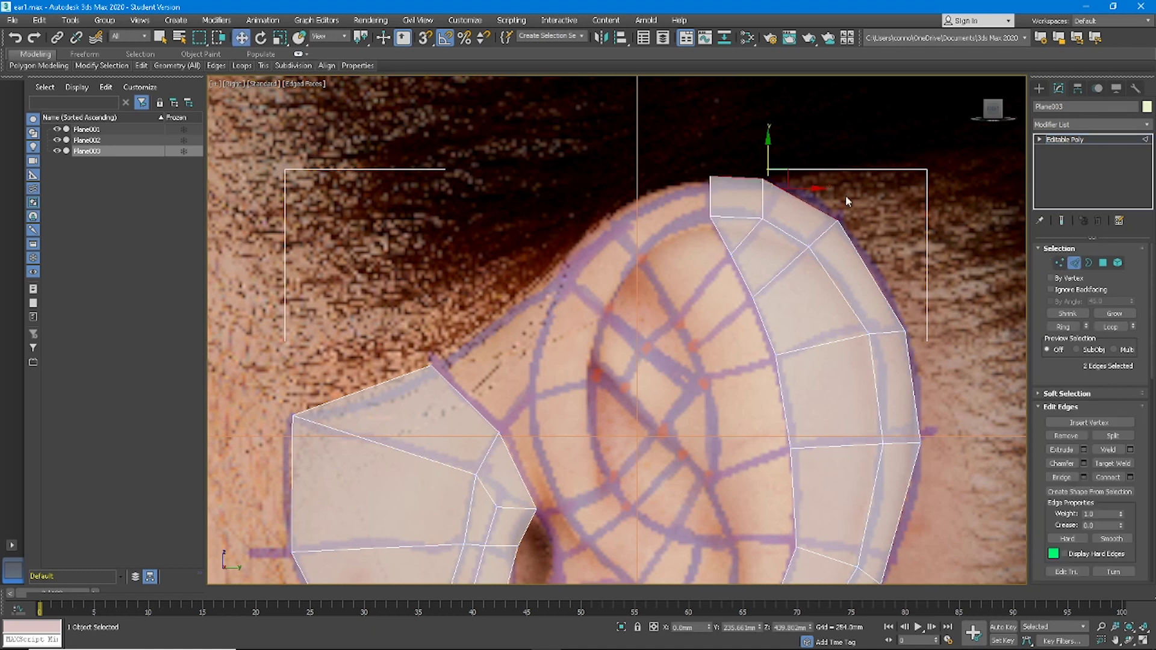
- Move the middle outer vertex at the ear's top onto the sketched outline
{"action": "key", "text": "1"}
{"action": "left_click", "coordinate": [762, 178]}
{"action": "left_click_drag", "start_coordinate": [781, 162], "coordinate": [796, 170]}
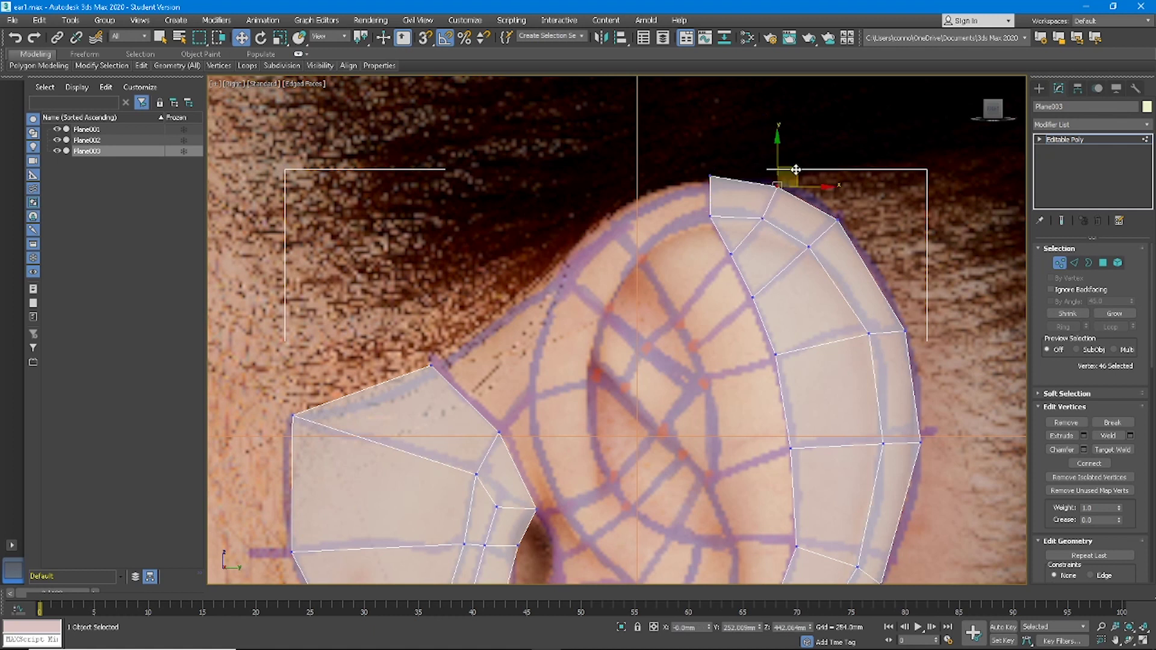
{"action": "scroll", "coordinate": [726, 201], "scroll_direction": "down", "scroll_amount": 3}
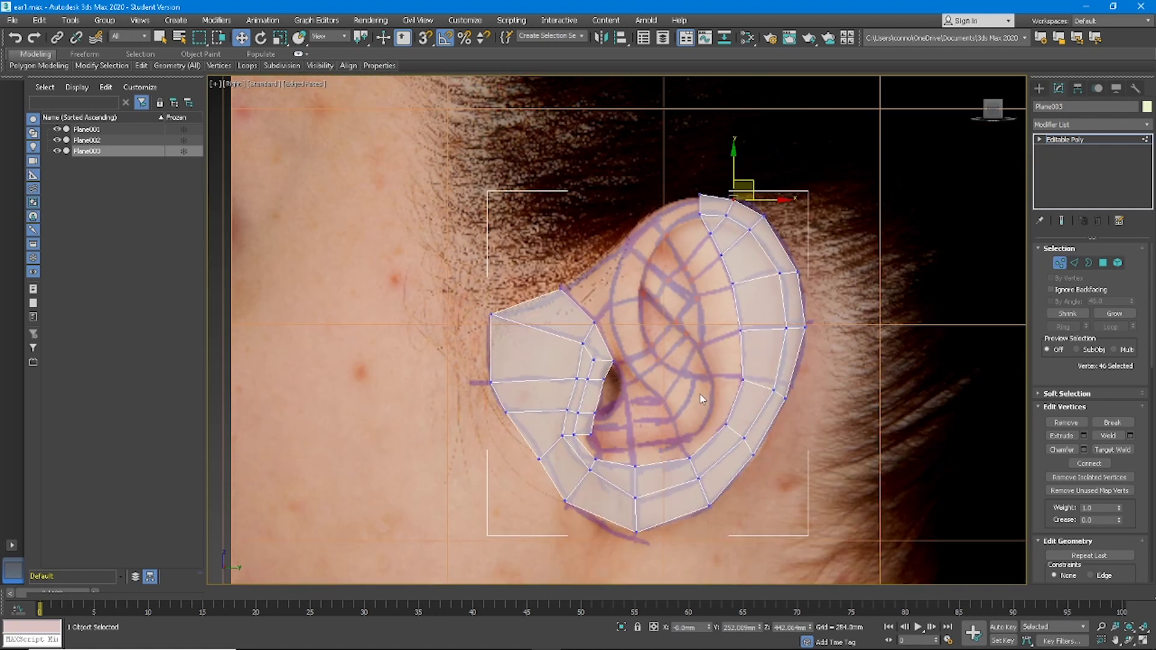
- Extend the strip's end edge forward from the ear's top along the sketched rim to the upper front
{"action": "scroll", "coordinate": [700, 209], "scroll_direction": "up", "scroll_amount": 4}
{"action": "left_click", "coordinate": [703, 177]}
{"action": "left_click_drag", "start_coordinate": [704, 178], "coordinate": [554, 331], "text": "shift"}
{"action": "key", "text": "2"}
{"action": "left_click", "coordinate": [589, 277]}
{"action": "key", "text": "1"}
- Continue the rim strip down the front of the ear with another polygon and fit its end vertices to the sketch
{"action": "middle_click_drag", "start_coordinate": [484, 324], "coordinate": [529, 251]}
{"action": "key", "text": "2"}
{"action": "scroll", "coordinate": [528, 224], "scroll_direction": "down", "scroll_amount": 2}
{"action": "left_click_drag", "start_coordinate": [579, 224], "coordinate": [562, 292], "text": "shift"}
{"action": "key", "text": "1"}
{"action": "left_click_drag", "start_coordinate": [524, 292], "coordinate": [506, 336]}
- Extend the rim strip's lower end down to the sketched bend beside the ear canal
{"action": "middle_click_drag", "start_coordinate": [567, 271], "coordinate": [584, 202]}
{"action": "key", "text": "2"}
{"action": "left_click_drag", "start_coordinate": [568, 246], "coordinate": [602, 352], "text": "shift"}
{"action": "key", "text": "1"}
- Extend the strip's end edge diagonally into one long polygon across the lower inner ear, following the sketched fold
{"action": "middle_click_drag", "start_coordinate": [602, 352], "coordinate": [567, 242]}
{"action": "key", "text": "2"}
{"action": "scroll", "coordinate": [567, 242], "scroll_direction": "down", "scroll_amount": 2}
{"action": "left_click_drag", "start_coordinate": [568, 232], "coordinate": [651, 287], "text": "shift"}
{"action": "key", "text": "1"}
{"action": "scroll", "coordinate": [662, 250], "scroll_direction": "up", "scroll_amount": 2}
- Connect the two long edges of the diagonal polygon with 3 segments
{"action": "key", "text": "2"}
{"action": "left_click_drag", "start_coordinate": [522, 387], "coordinate": [602, 265]}
{"action": "left_click", "coordinate": [1130, 477]}
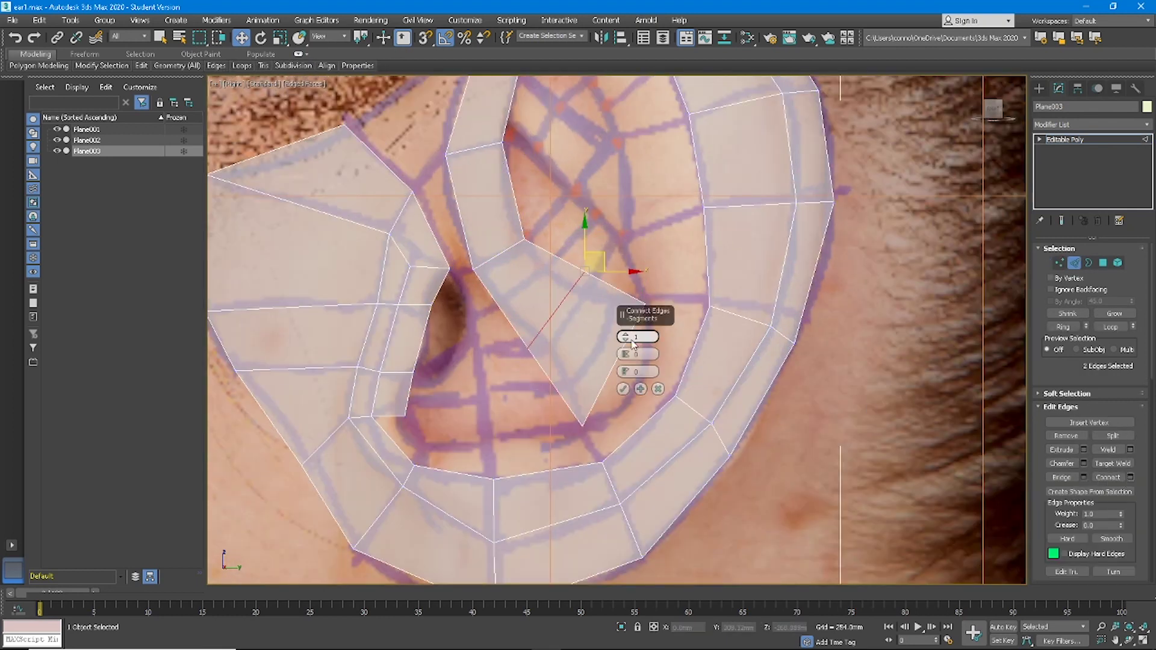
{"action": "left_click", "coordinate": [624, 334]}
{"action": "left_click", "coordinate": [623, 334]}
{"action": "left_click", "coordinate": [624, 390]}
- Move the new vertices along both sides of the diagonal section to match the sketched fold
{"action": "key", "text": "1"}
{"action": "left_click_drag", "start_coordinate": [500, 309], "coordinate": [503, 299]}
{"action": "left_click_drag", "start_coordinate": [554, 255], "coordinate": [545, 267]}
{"action": "left_click_drag", "start_coordinate": [584, 271], "coordinate": [586, 293]}
{"action": "left_click_drag", "start_coordinate": [528, 348], "coordinate": [570, 387]}
{"action": "left_click_drag", "start_coordinate": [615, 288], "coordinate": [612, 300]}
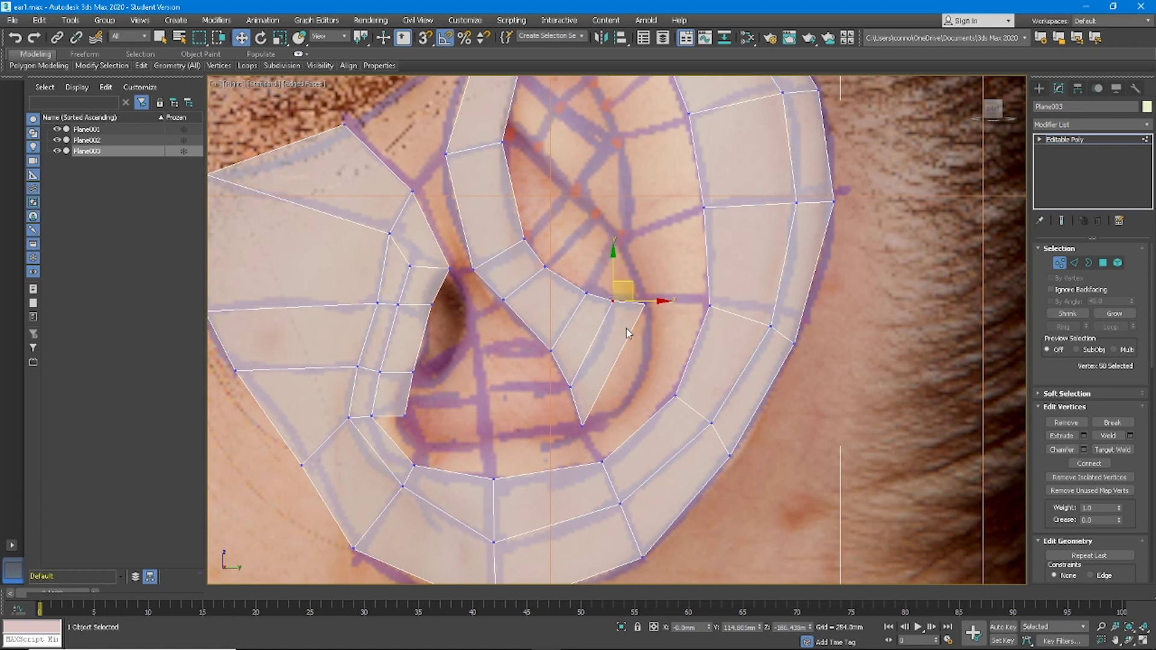
{"action": "scroll", "coordinate": [626, 327], "scroll_direction": "down", "scroll_amount": 5}
{"action": "scroll", "coordinate": [626, 328], "scroll_direction": "up", "scroll_amount": 5}
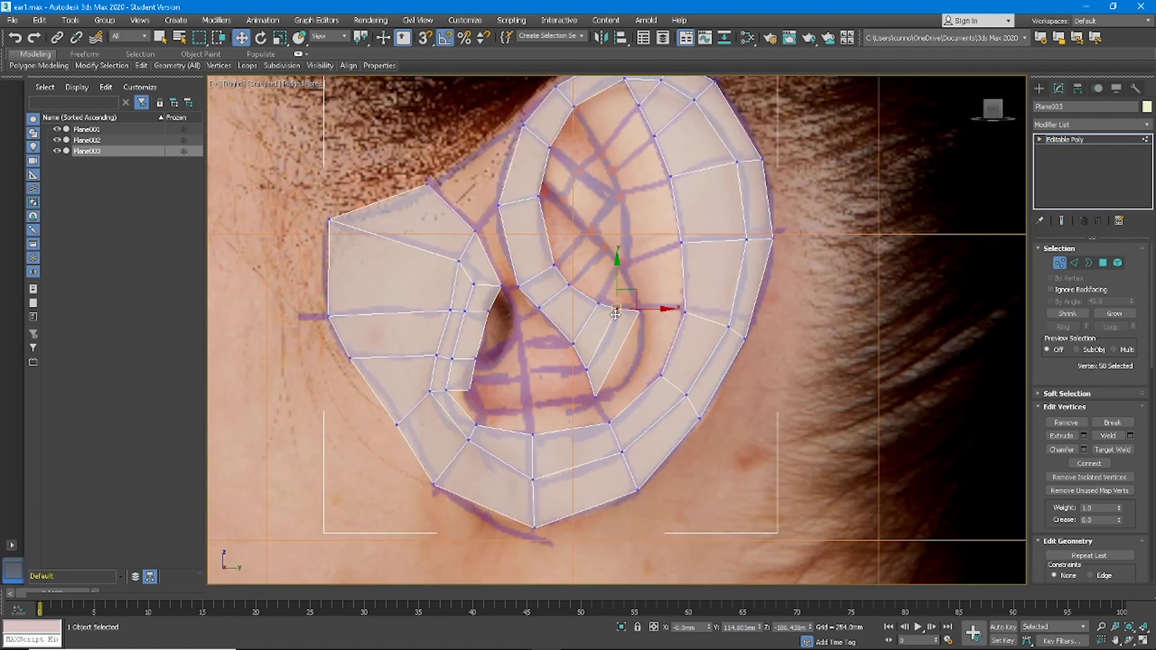
- Connect the two long edges of the diagonal strip's last polygon with a single cross edge
{"action": "key", "text": "2"}
{"action": "left_click", "coordinate": [626, 338]}
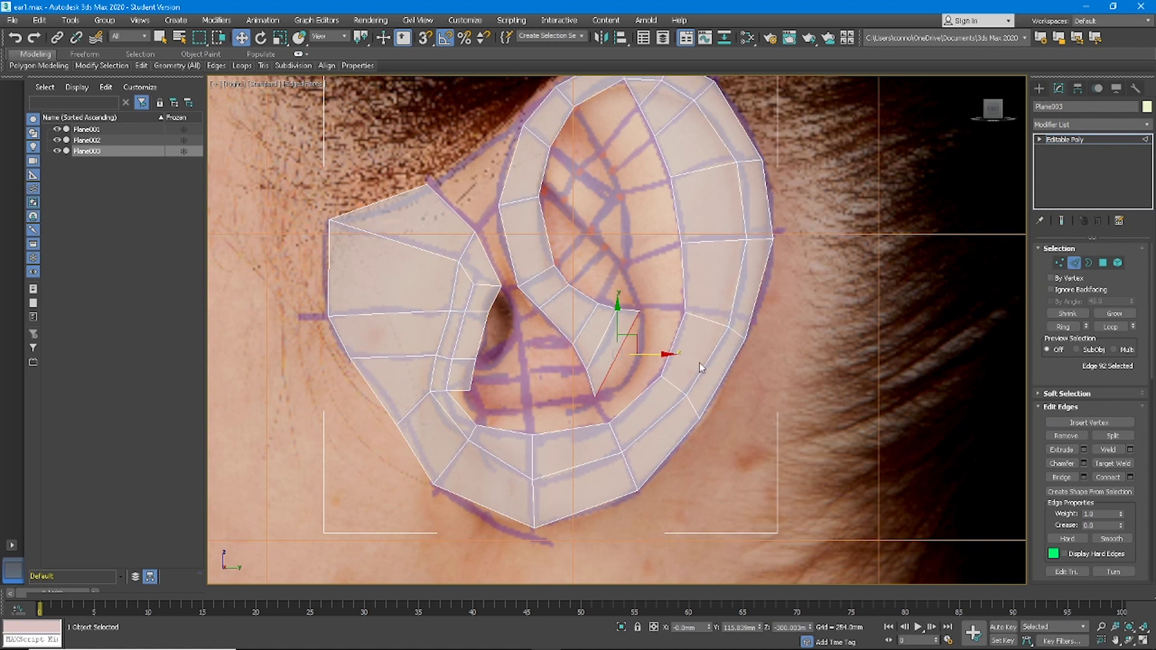
{"action": "scroll", "coordinate": [699, 362], "scroll_direction": "up", "scroll_amount": 2}
{"action": "scroll", "coordinate": [495, 236], "scroll_direction": "down", "scroll_amount": 2}
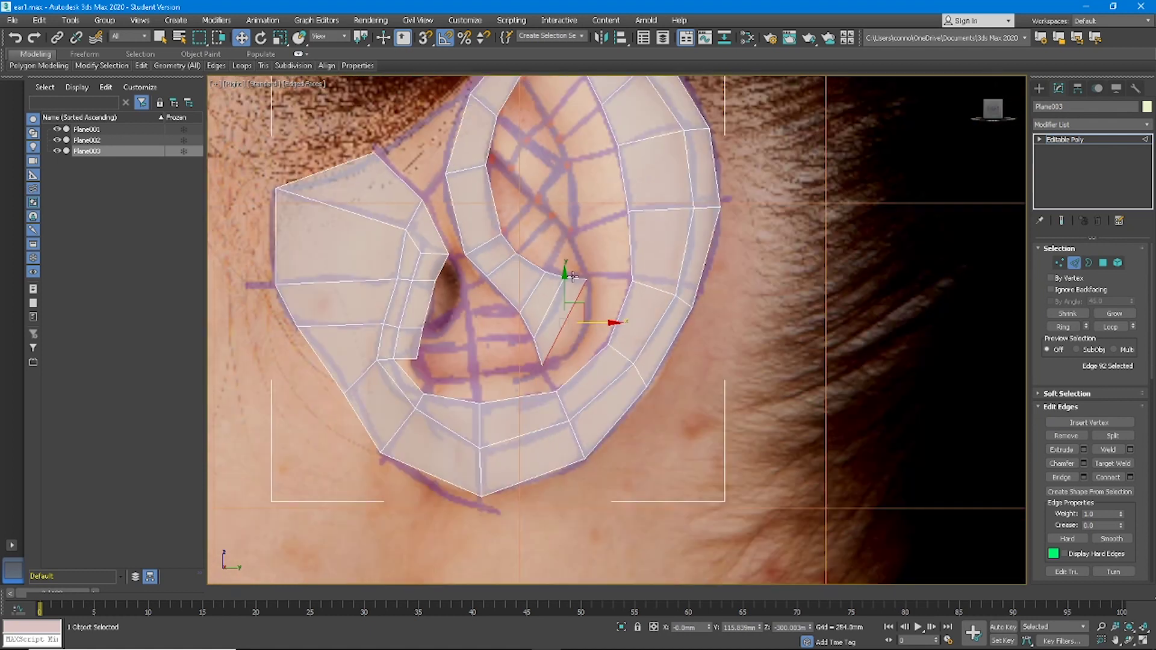
{"action": "scroll", "coordinate": [581, 295], "scroll_direction": "up", "scroll_amount": 3}
{"action": "scroll", "coordinate": [630, 333], "scroll_direction": "down", "scroll_amount": 1}
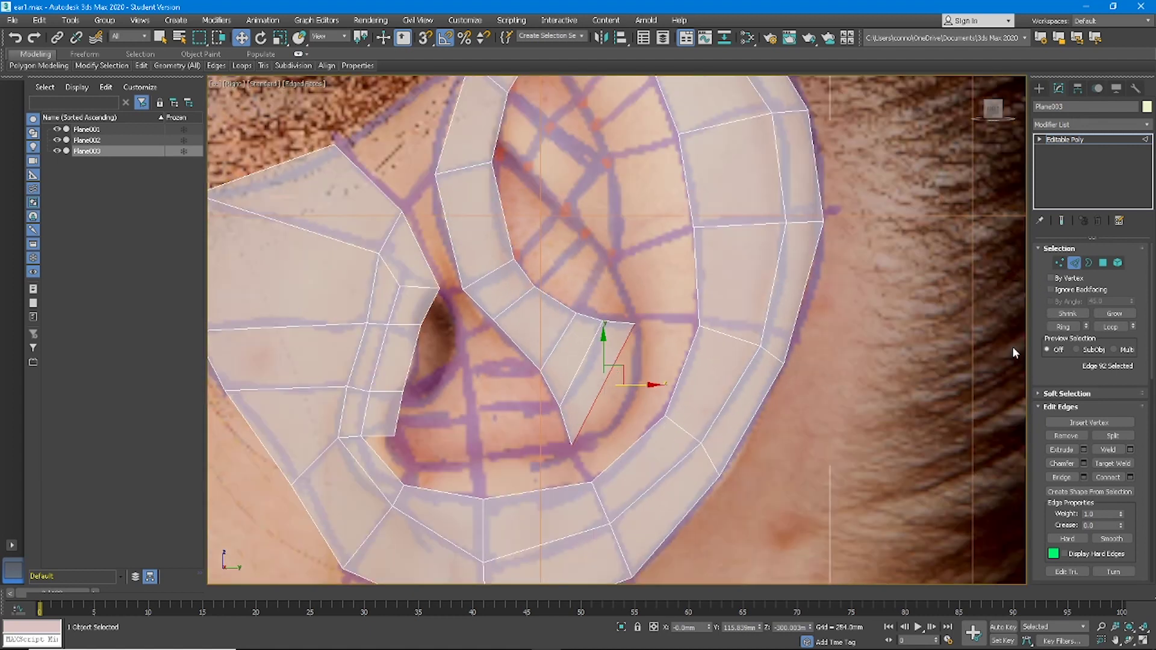
{"action": "left_click", "coordinate": [587, 357], "text": "ctrl"}
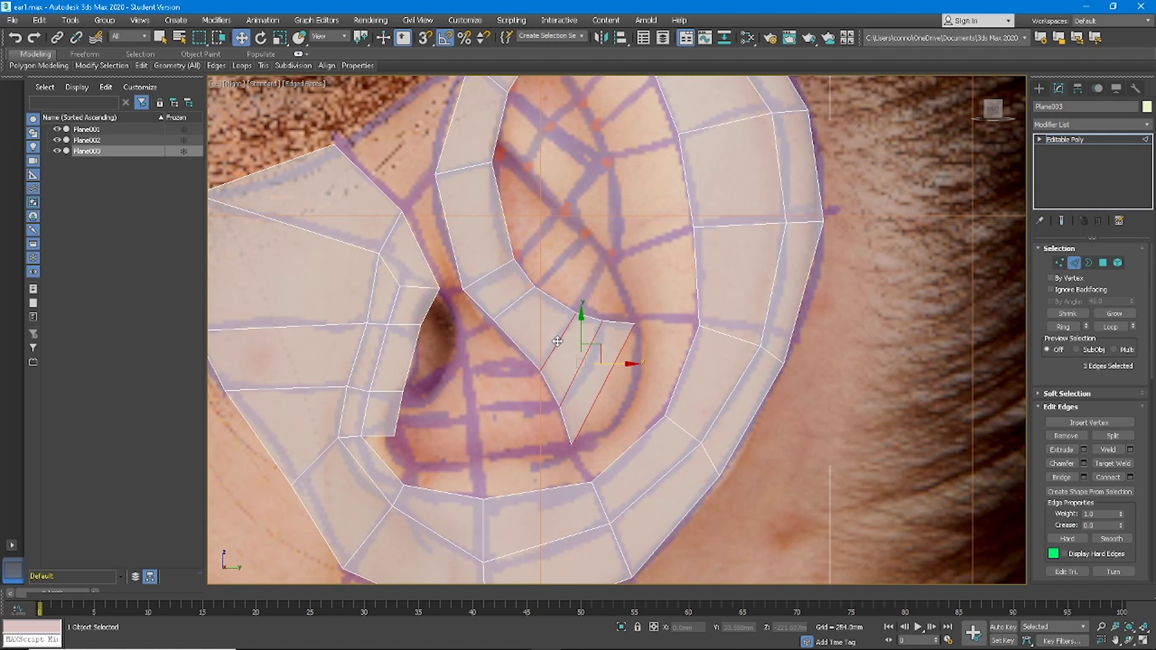
{"action": "left_click", "coordinate": [558, 342], "text": "alt"}
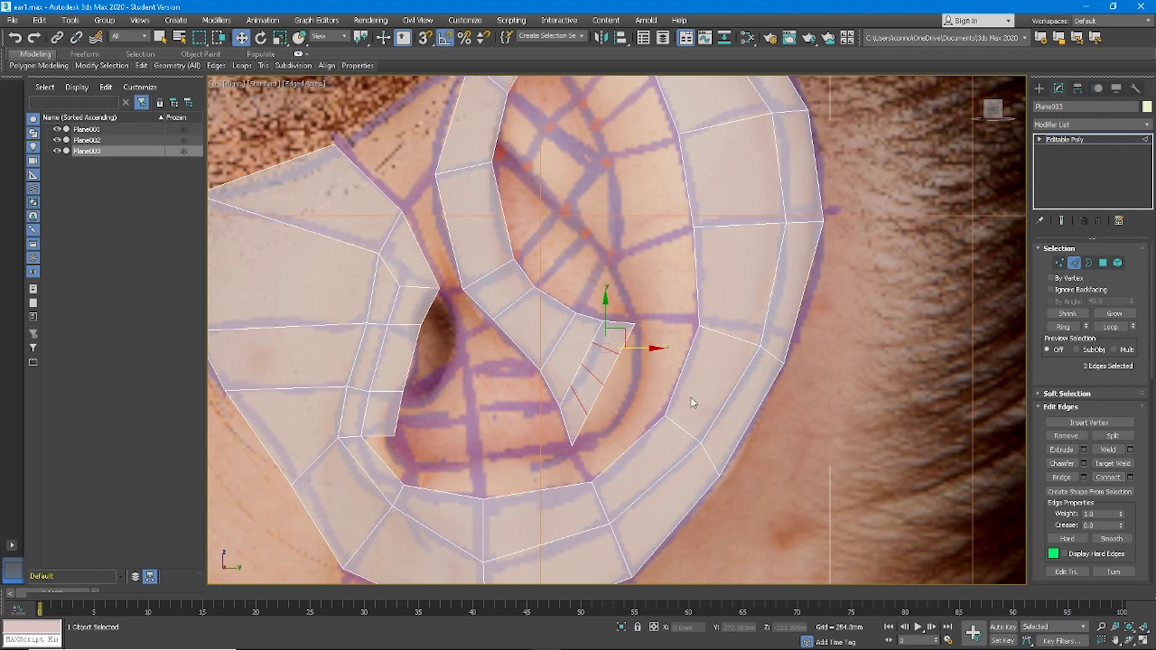
{"action": "left_click", "coordinate": [1129, 477]}
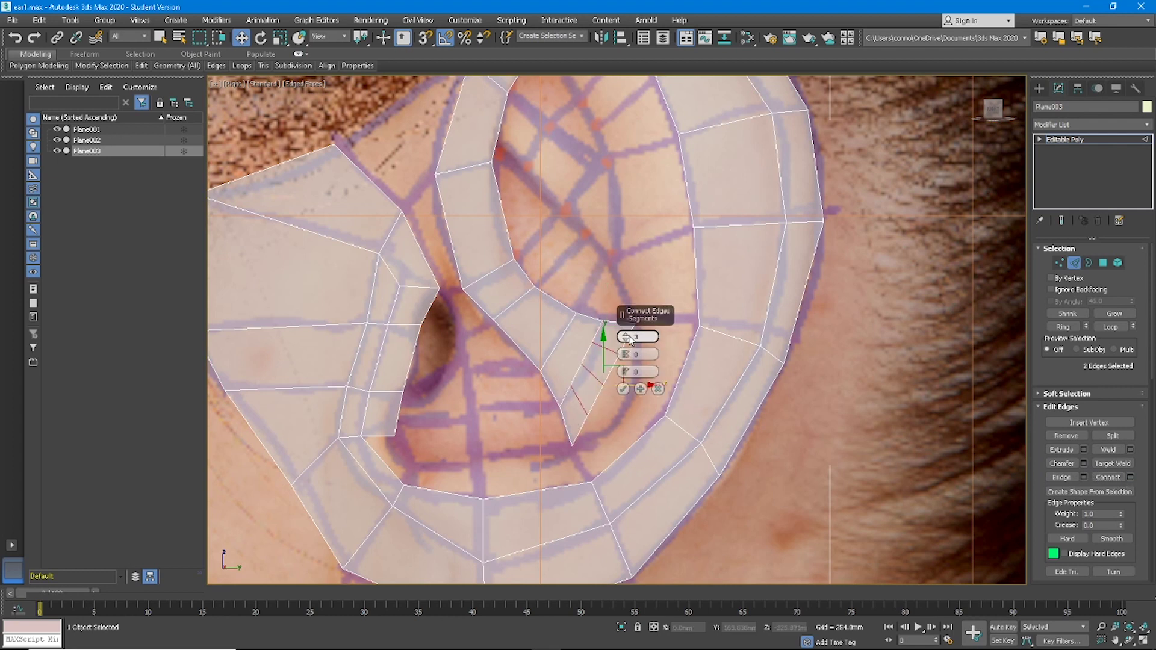
{"action": "left_click", "coordinate": [628, 390]}
- Move the two vertices of the new cross edge outward to round the end of the inner fold along the sketch
{"action": "key", "text": "1"}
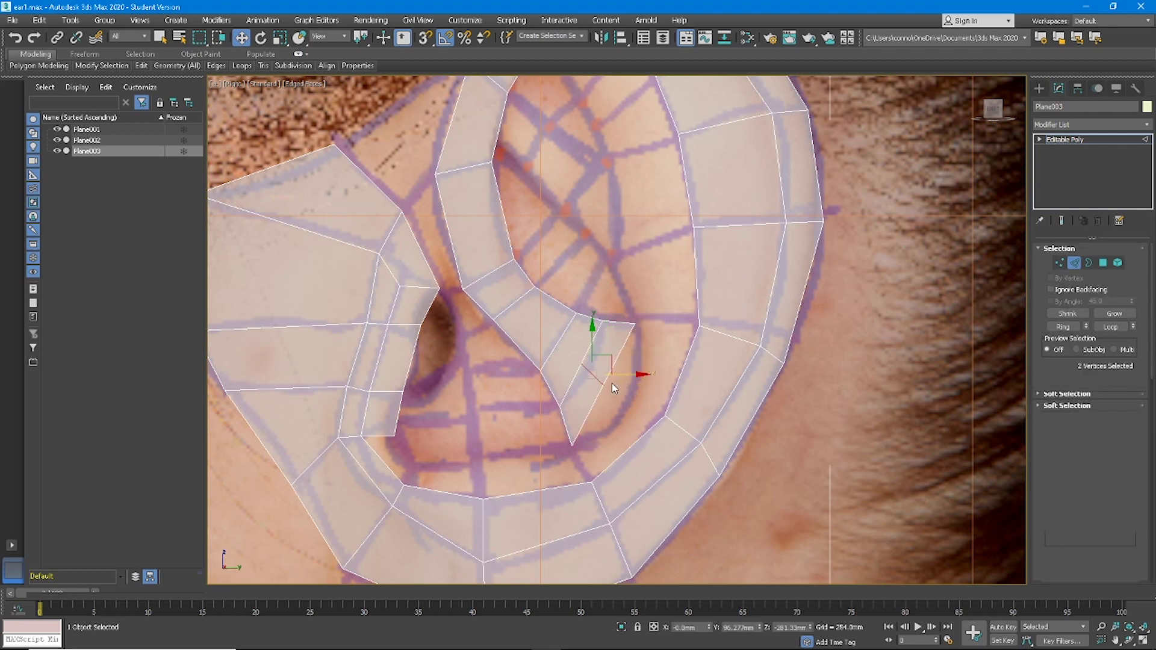
{"action": "left_click_drag", "start_coordinate": [627, 366], "coordinate": [654, 386]}
{"action": "left_click", "coordinate": [581, 363]}
{"action": "left_click_drag", "start_coordinate": [599, 347], "coordinate": [605, 356]}
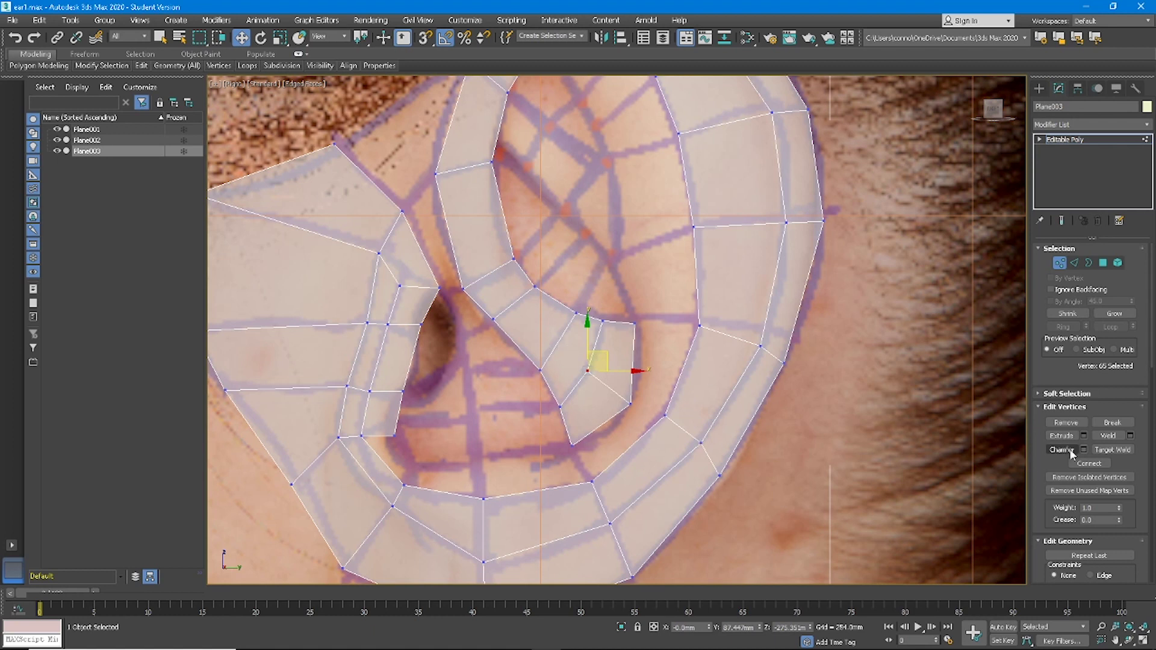
- Bridge the two end edges of the inner fold to the facing inner edges of the outer ear strip
{"action": "left_click", "coordinate": [1074, 264]}
{"action": "left_click", "coordinate": [632, 400]}
{"action": "left_click", "coordinate": [634, 369], "text": "ctrl"}
{"action": "left_click", "coordinate": [680, 376], "text": "ctrl"}
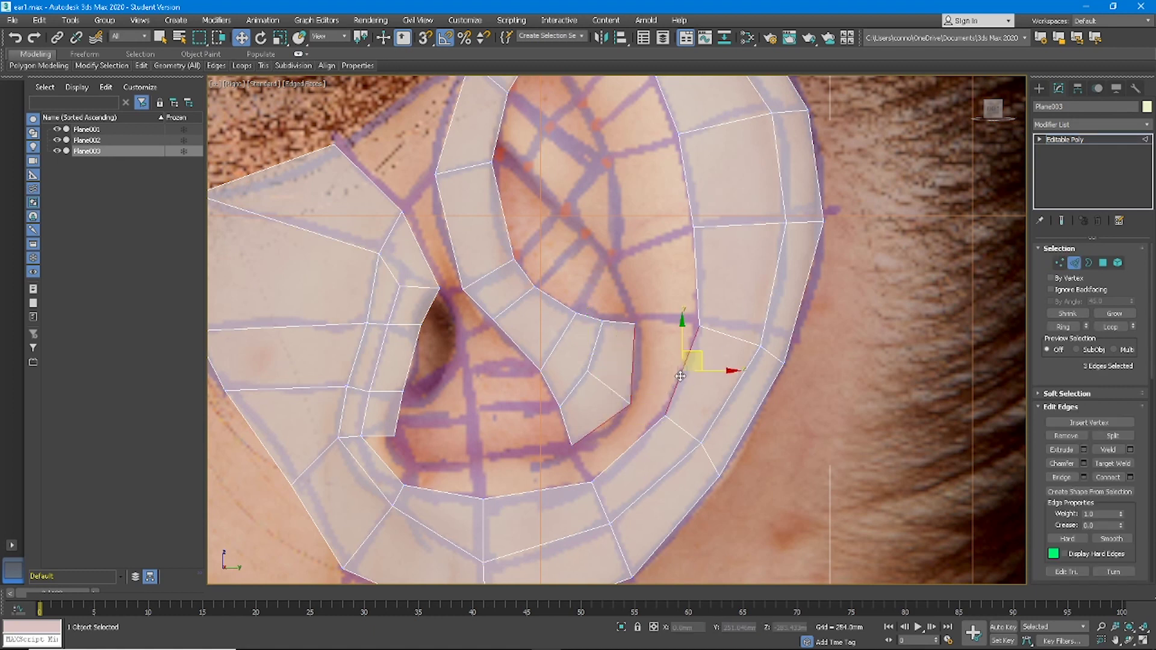
{"action": "left_click", "coordinate": [641, 433], "text": "ctrl"}
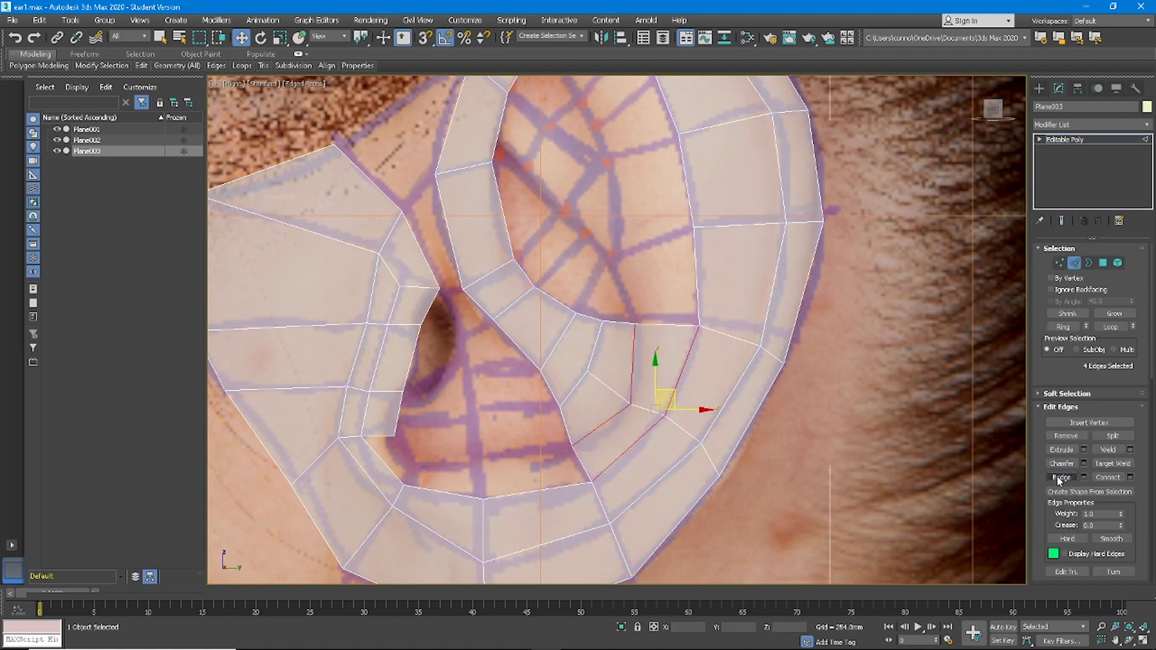
{"action": "scroll", "coordinate": [692, 361], "scroll_direction": "down", "scroll_amount": 4}
{"action": "scroll", "coordinate": [693, 363], "scroll_direction": "up", "scroll_amount": 5}
{"action": "scroll", "coordinate": [692, 363], "scroll_direction": "down", "scroll_amount": 4}
- Extend the two short upper edges at the inner fold's end upward and weld their three top vertices into one tip
{"action": "left_click", "coordinate": [694, 413]}
{"action": "scroll", "coordinate": [698, 301], "scroll_direction": "up", "scroll_amount": 4}
{"action": "middle_click_drag", "start_coordinate": [700, 291], "coordinate": [655, 353]}
{"action": "left_click", "coordinate": [670, 398], "text": "ctrl"}
{"action": "left_click_drag", "start_coordinate": [662, 363], "coordinate": [662, 294], "text": "shift"}
{"action": "key", "text": "1"}
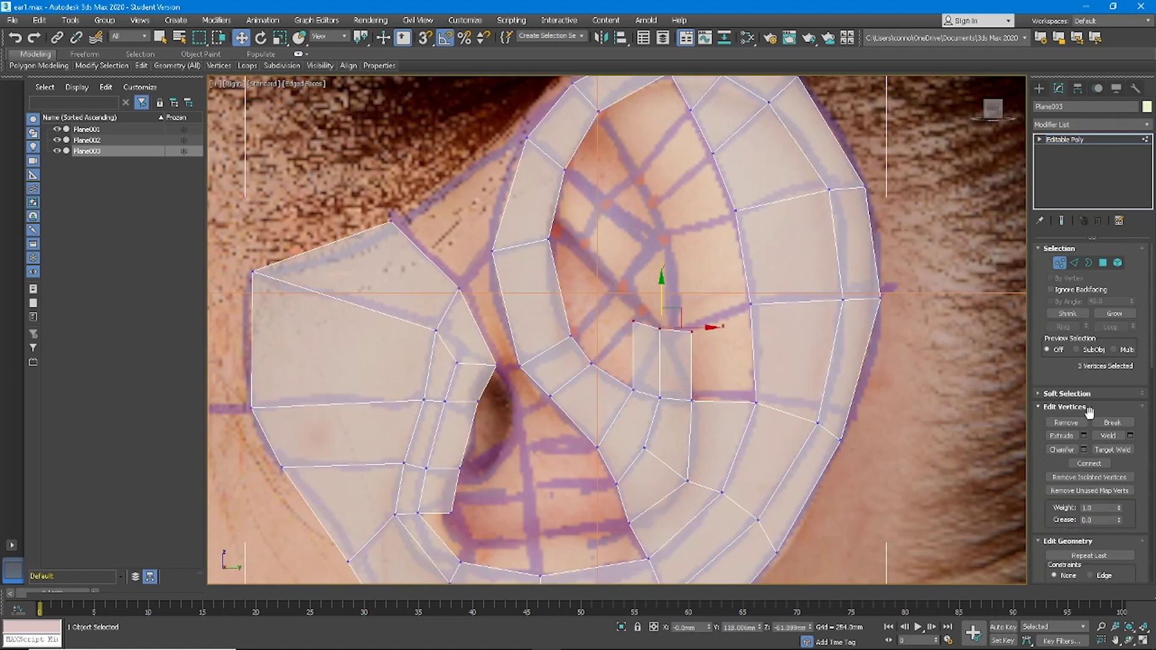
{"action": "left_click", "coordinate": [1130, 435]}
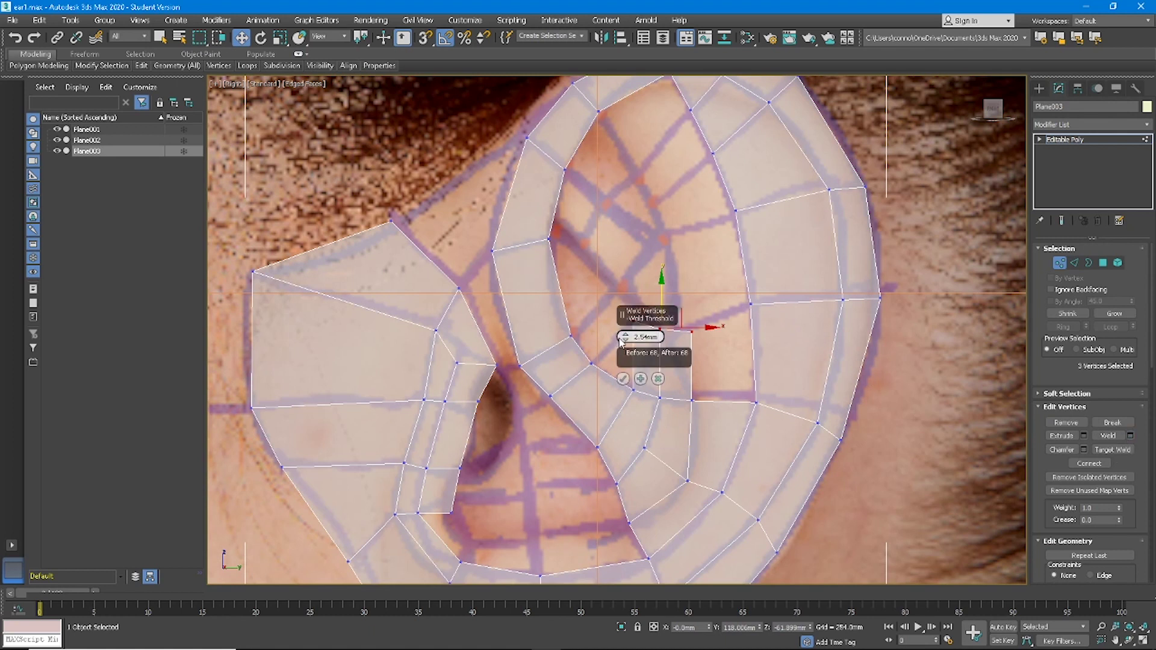
{"action": "left_click", "coordinate": [623, 378]}
- Remove the middle edge between the two new triangles while keeping their surface as one polygon
{"action": "key", "text": "2"}
{"action": "scroll", "coordinate": [655, 377], "scroll_direction": "up", "scroll_amount": 5}
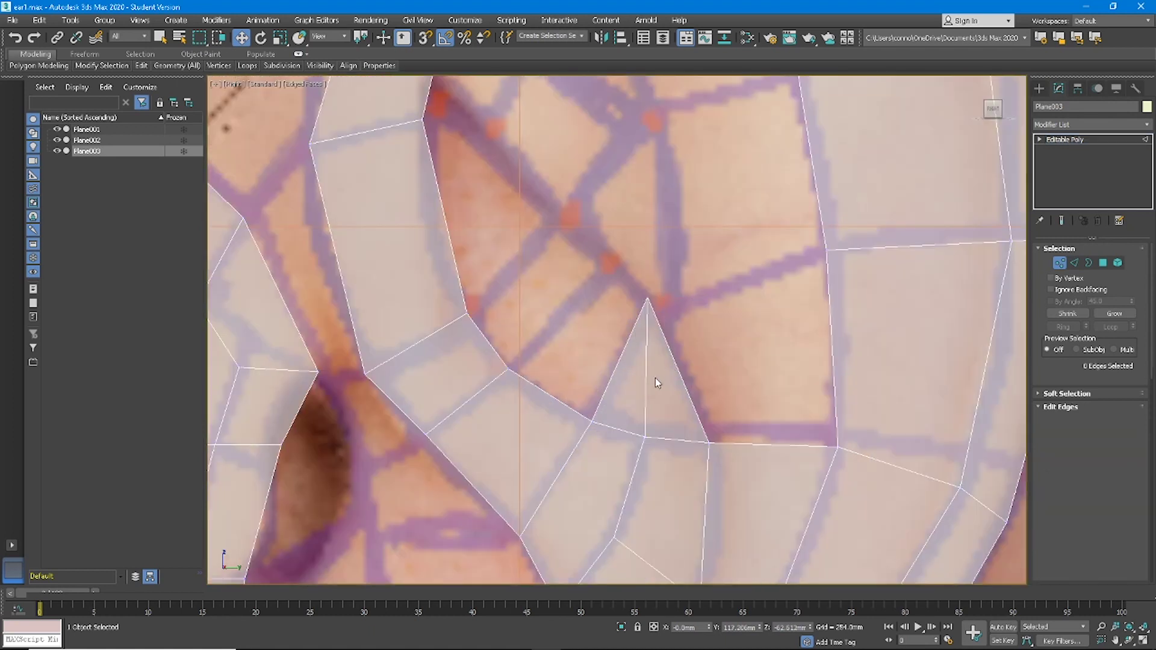
{"action": "left_click", "coordinate": [647, 381]}
{"action": "key", "text": "Delete"}
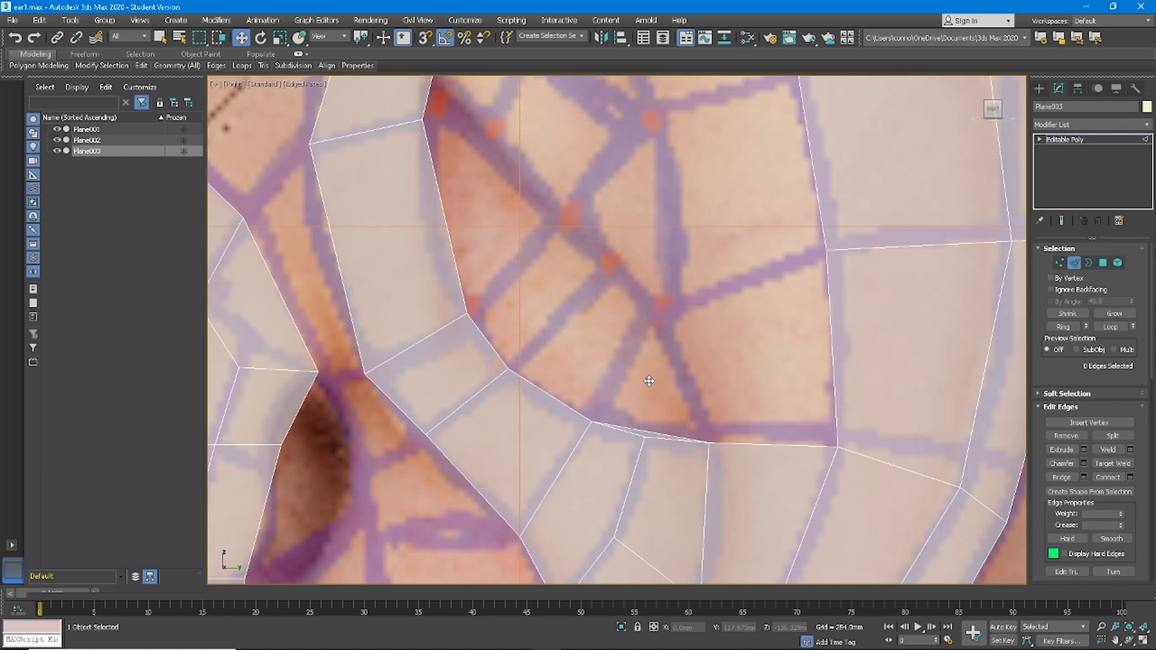
{"action": "key", "text": "ctrl+z"}
{"action": "key", "text": "BackSpace"}
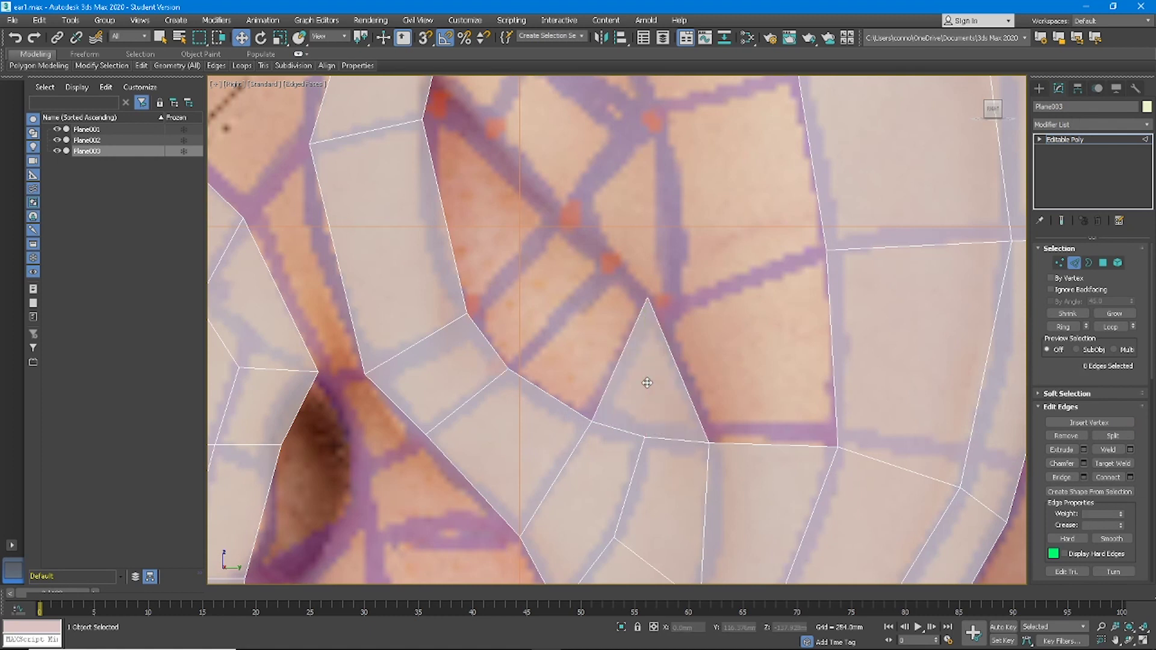
- Nudge the base vertices and the tip of the new triangular polygon at the inner fold's end to match the sketch
{"action": "scroll", "coordinate": [646, 383], "scroll_direction": "down", "scroll_amount": 5}
{"action": "key", "text": "1"}
{"action": "left_click", "coordinate": [644, 413]}
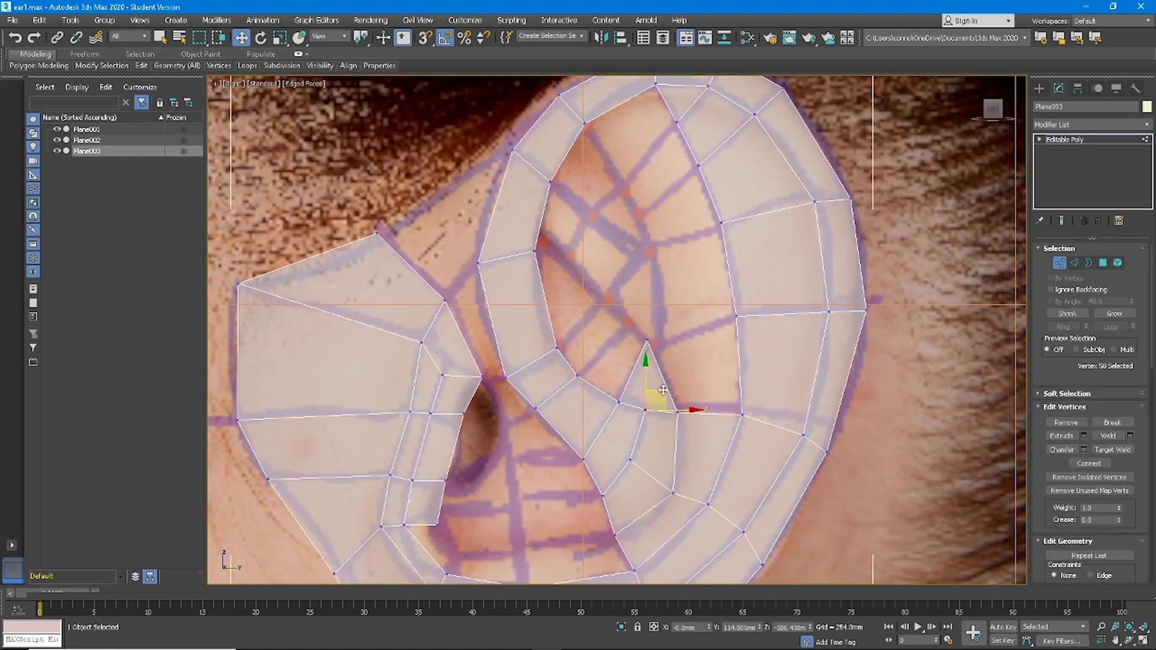
{"action": "left_click_drag", "start_coordinate": [651, 407], "coordinate": [626, 395]}
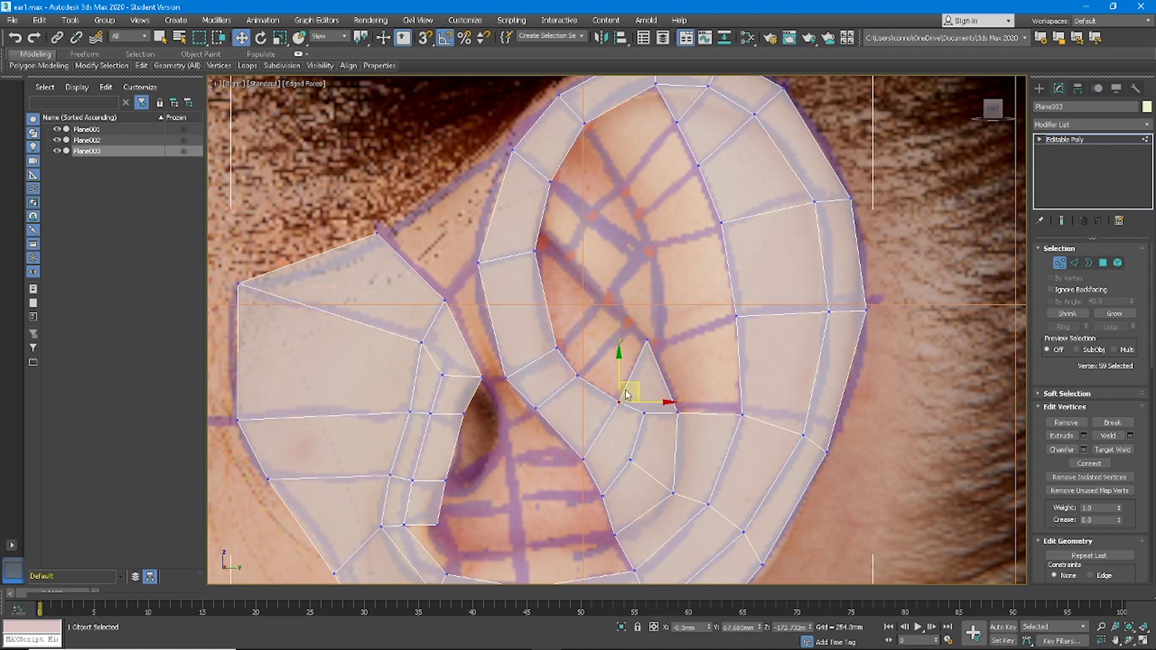
{"action": "left_click", "coordinate": [677, 409]}
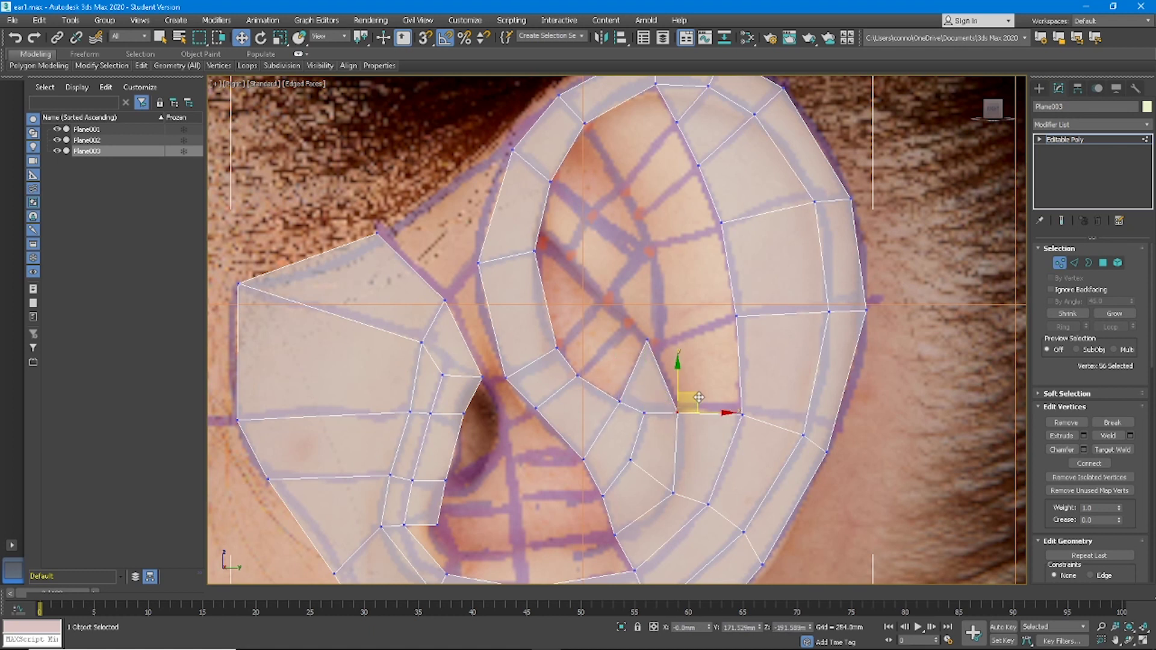
{"action": "left_click_drag", "start_coordinate": [700, 393], "coordinate": [700, 392]}
{"action": "scroll", "coordinate": [644, 337], "scroll_direction": "up", "scroll_amount": 2}
{"action": "left_click_drag", "start_coordinate": [626, 366], "coordinate": [672, 332]}
{"action": "left_click", "coordinate": [670, 327]}
{"action": "left_click", "coordinate": [649, 342]}
{"action": "key", "text": "2"}
{"action": "left_click", "coordinate": [643, 365]}
{"action": "left_click_drag", "start_coordinate": [645, 370], "coordinate": [587, 320], "text": "shift"}
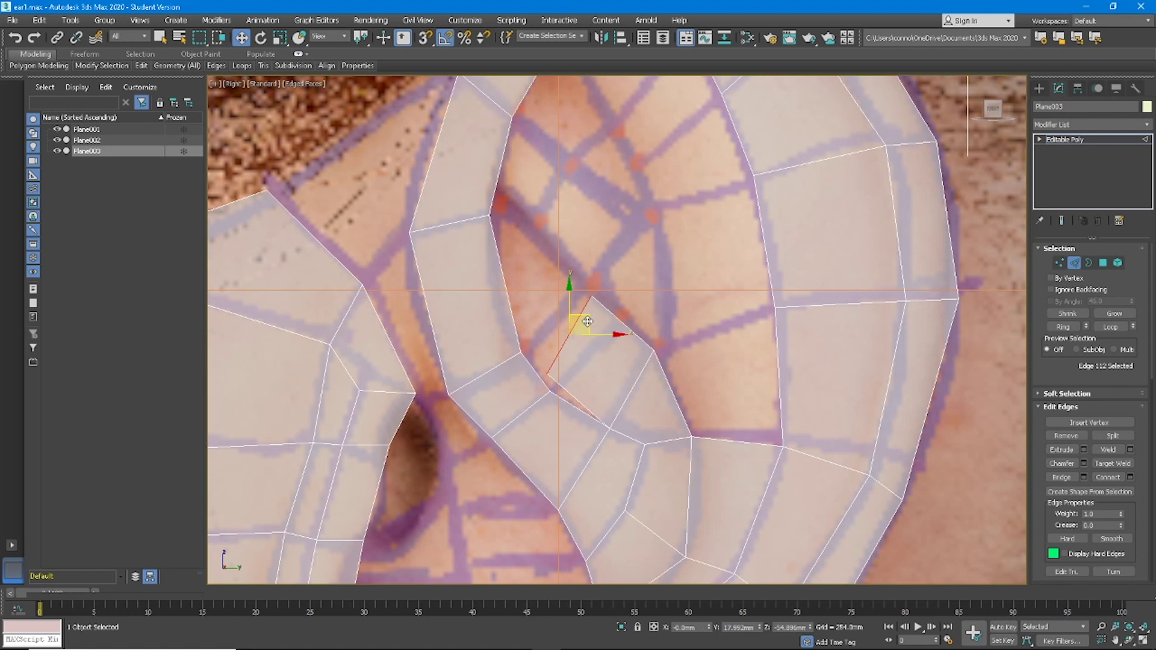
- Extend the three inner edges of the outer ear strip beside the triangle up and inward into new polygons
{"action": "left_click", "coordinate": [575, 404]}
{"action": "left_click", "coordinate": [532, 368], "text": "ctrl"}
{"action": "left_click", "coordinate": [510, 301], "text": "ctrl"}
{"action": "left_click_drag", "start_coordinate": [554, 334], "coordinate": [605, 261]}
- Move the new polygons' free vertices onto the sketched dots and target-weld the end vertex to the triangle's tip
{"action": "key", "text": "1"}
{"action": "left_click", "coordinate": [540, 144]}
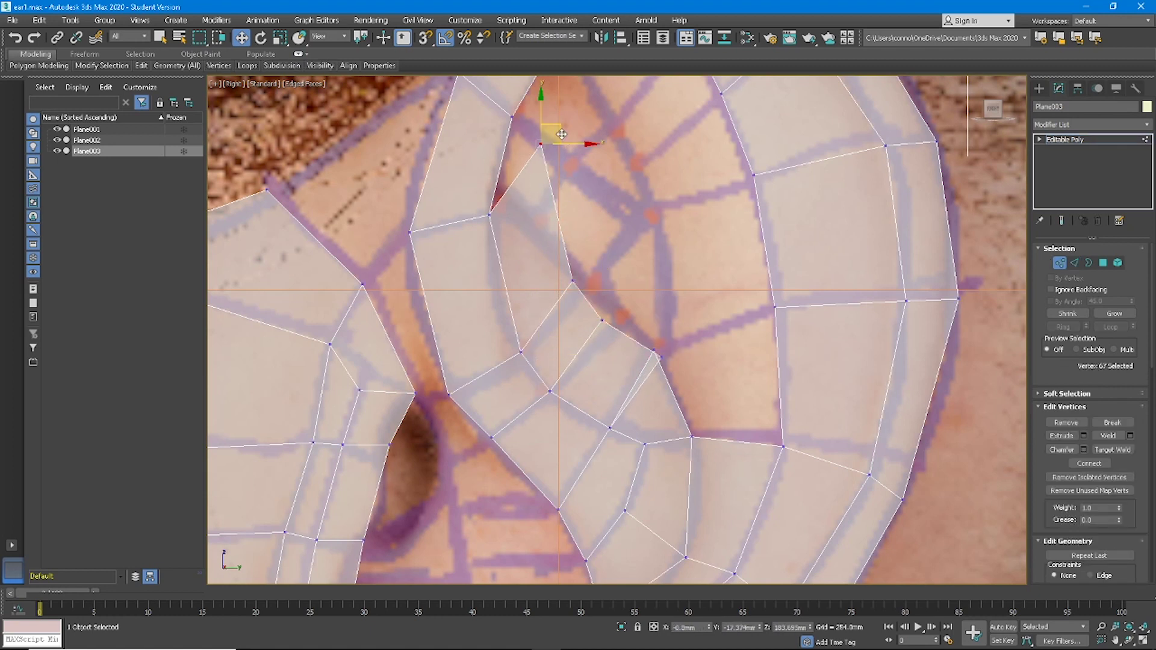
{"action": "left_click_drag", "start_coordinate": [559, 128], "coordinate": [559, 202]}
{"action": "left_click", "coordinate": [572, 281]}
{"action": "left_click_drag", "start_coordinate": [589, 273], "coordinate": [646, 296]}
{"action": "left_click", "coordinate": [602, 321]}
{"action": "left_click_drag", "start_coordinate": [661, 356], "coordinate": [648, 329]}
{"action": "left_click", "coordinate": [1113, 450]}
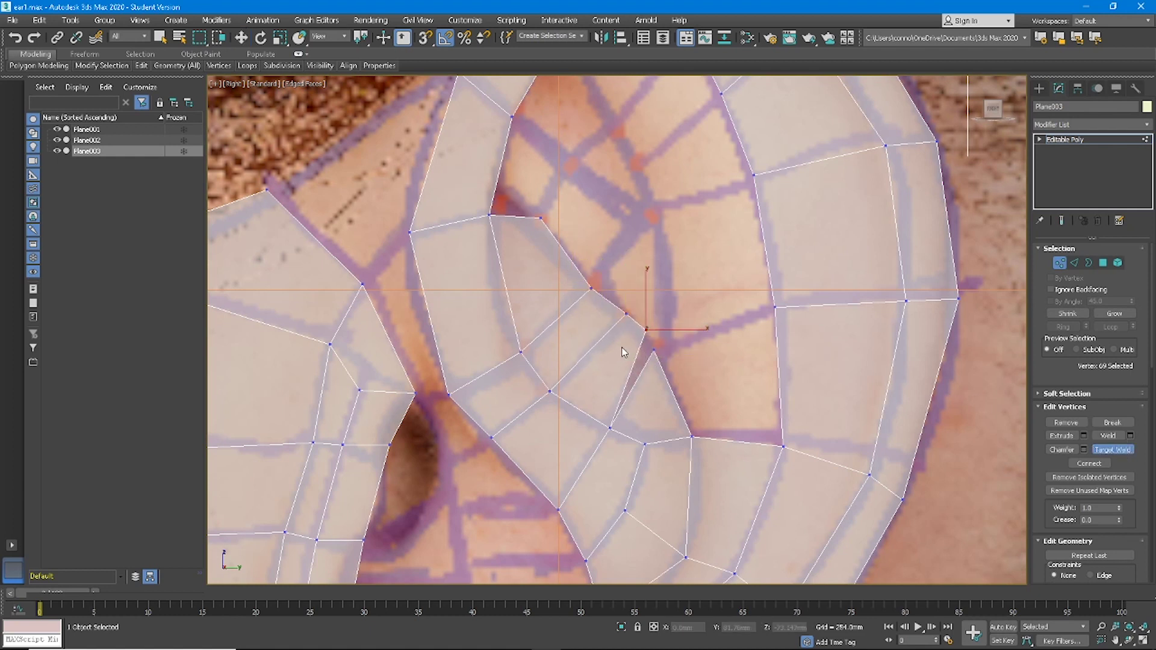
{"action": "left_click", "coordinate": [655, 350]}
- Extend the two short edges above the triangle's tip upward and weld their top vertices into a single point
{"action": "key", "text": "2"}
{"action": "key", "text": "w"}
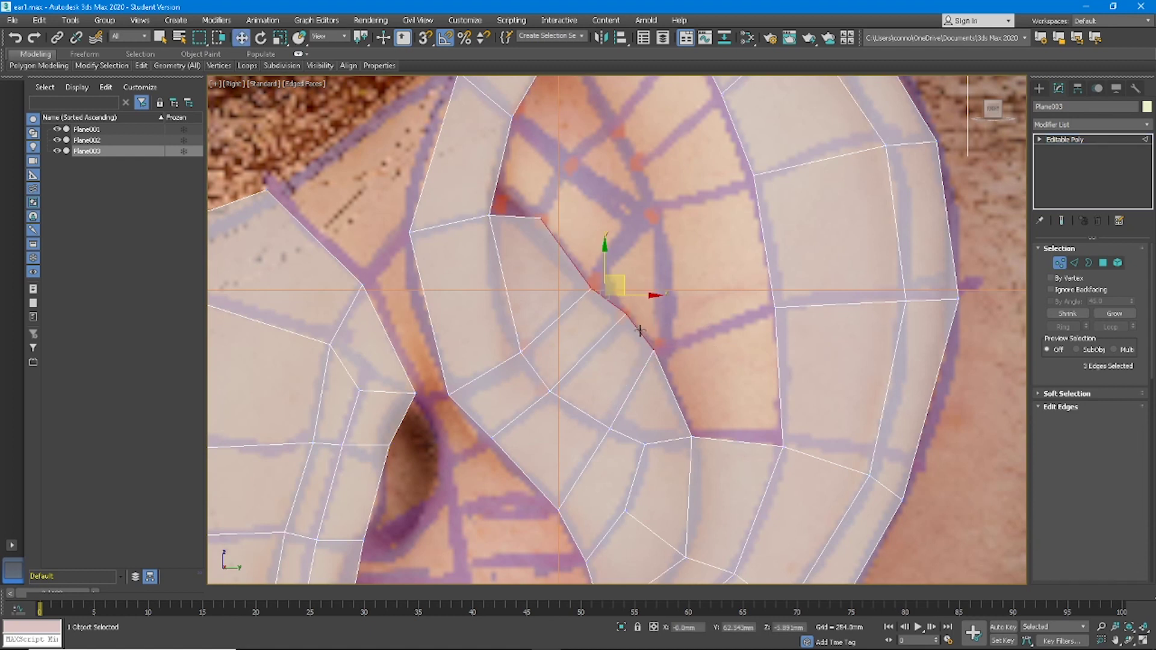
{"action": "left_click", "coordinate": [616, 304]}
{"action": "left_click", "coordinate": [640, 328], "text": "ctrl"}
{"action": "left_click_drag", "start_coordinate": [646, 298], "coordinate": [714, 176], "text": "shift"}
{"action": "key", "text": "1"}
{"action": "left_click", "coordinate": [1107, 435]}
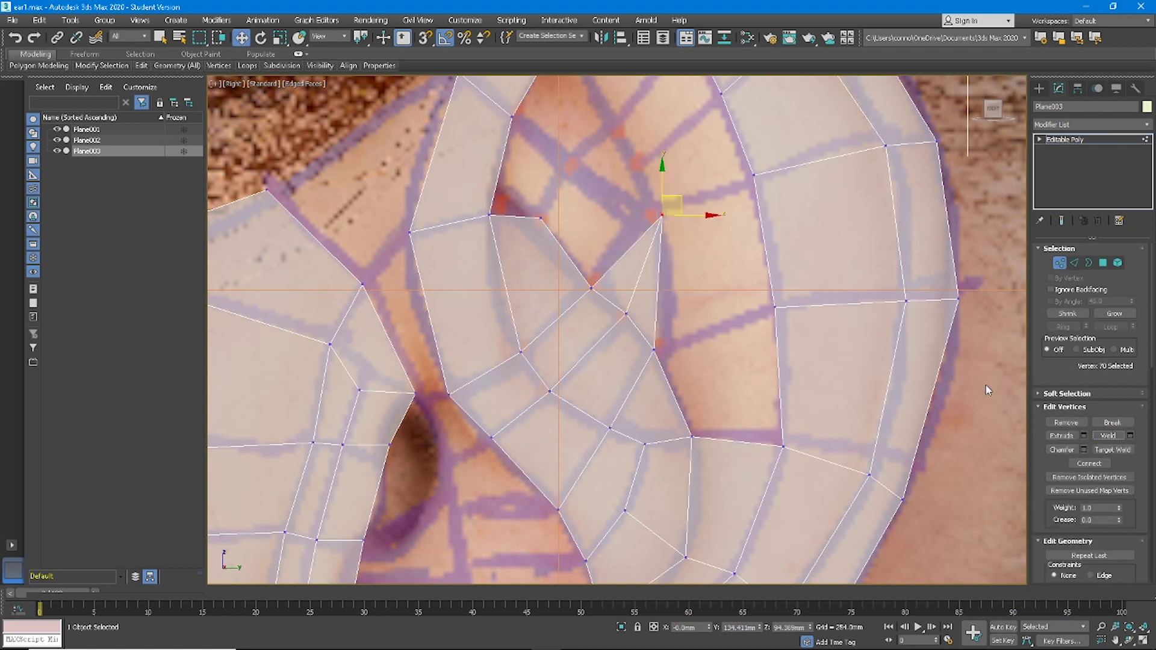
{"action": "key", "text": "6"}
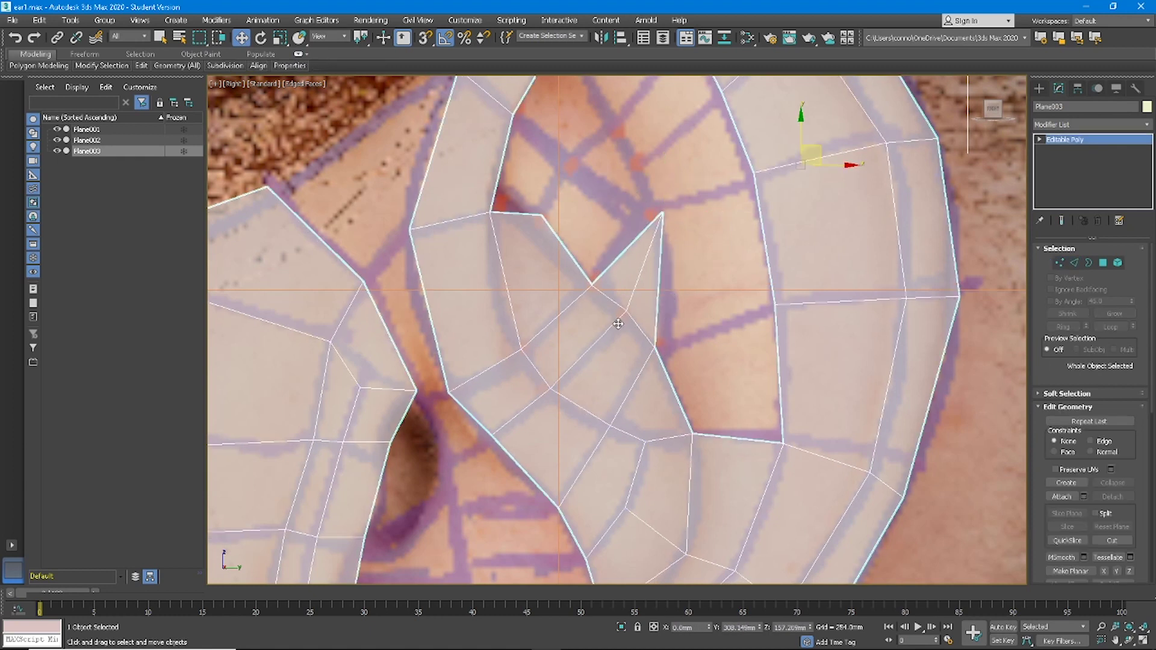
- Adjust the new top point and the vertices at its base to follow the sketched lines
{"action": "key", "text": "1"}
{"action": "left_click", "coordinate": [626, 314]}
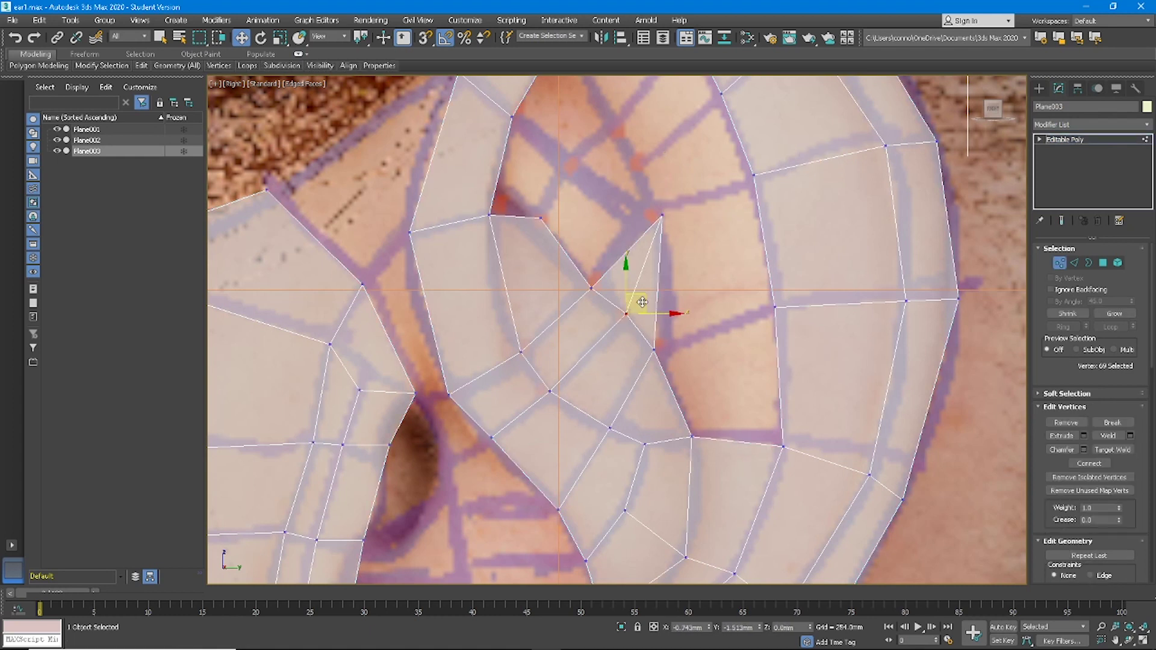
{"action": "left_click", "coordinate": [661, 216]}
{"action": "left_click_drag", "start_coordinate": [676, 208], "coordinate": [662, 209]}
{"action": "scroll", "coordinate": [662, 209], "scroll_direction": "down", "scroll_amount": 5}
{"action": "scroll", "coordinate": [656, 220], "scroll_direction": "up", "scroll_amount": 5}
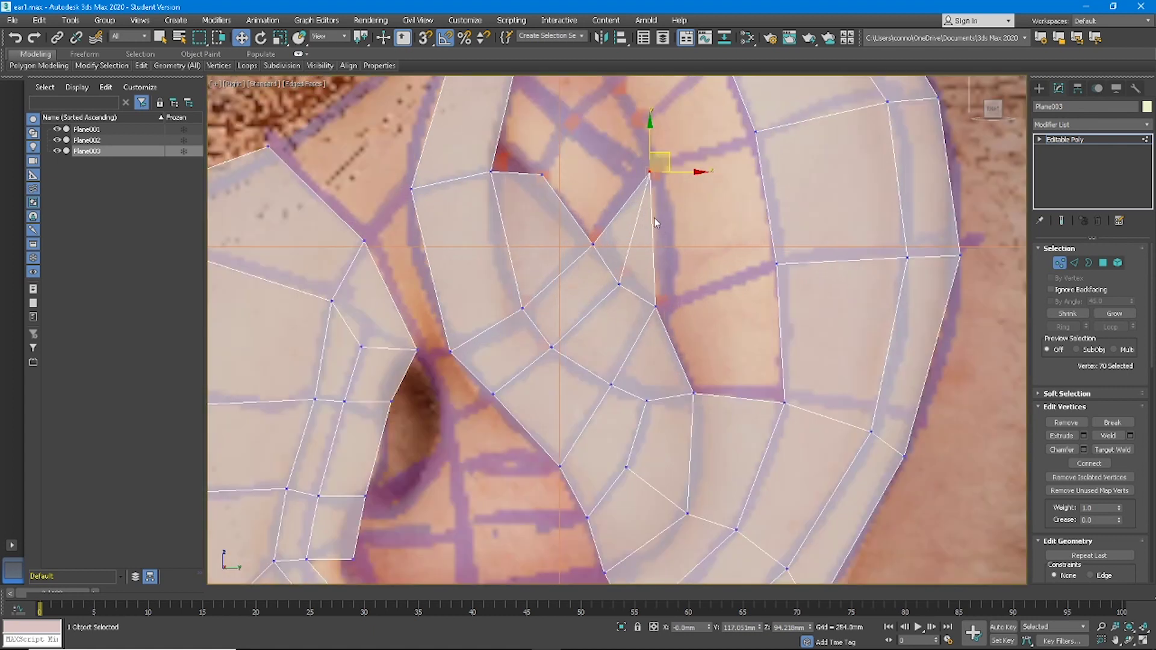
{"action": "left_click", "coordinate": [655, 306]}
{"action": "mouse_move", "coordinate": [669, 295]}
{"action": "left_mouse_down"}
{"action": "mouse_move", "coordinate": [694, 283]}
{"action": "mouse_move", "coordinate": [682, 291]}
{"action": "left_mouse_up"}
{"action": "scroll", "coordinate": [683, 291], "scroll_direction": "down", "scroll_amount": 5}
{"action": "scroll", "coordinate": [659, 280], "scroll_direction": "up", "scroll_amount": 5}
{"action": "left_click", "coordinate": [654, 242]}
{"action": "left_click_drag", "start_coordinate": [666, 239], "coordinate": [671, 234]}
- Remove the edge running from the new top point to the middle base vertex, keeping one polygon
{"action": "key", "text": "2"}
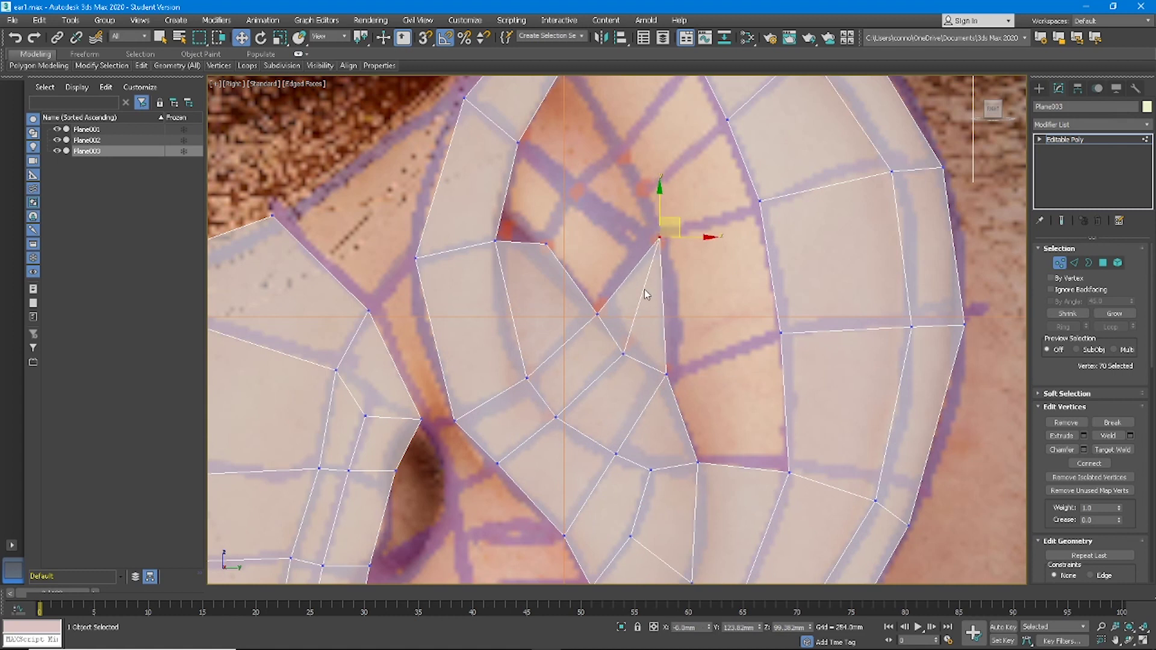
{"action": "left_click", "coordinate": [643, 290]}
{"action": "key", "text": "BackSpace"}
- Extend the upper-left edge of the merged polygon upward, and extend the resulting edge left toward the outer strip
{"action": "key", "text": "2"}
{"action": "key", "text": "2"}
{"action": "left_click", "coordinate": [629, 273]}
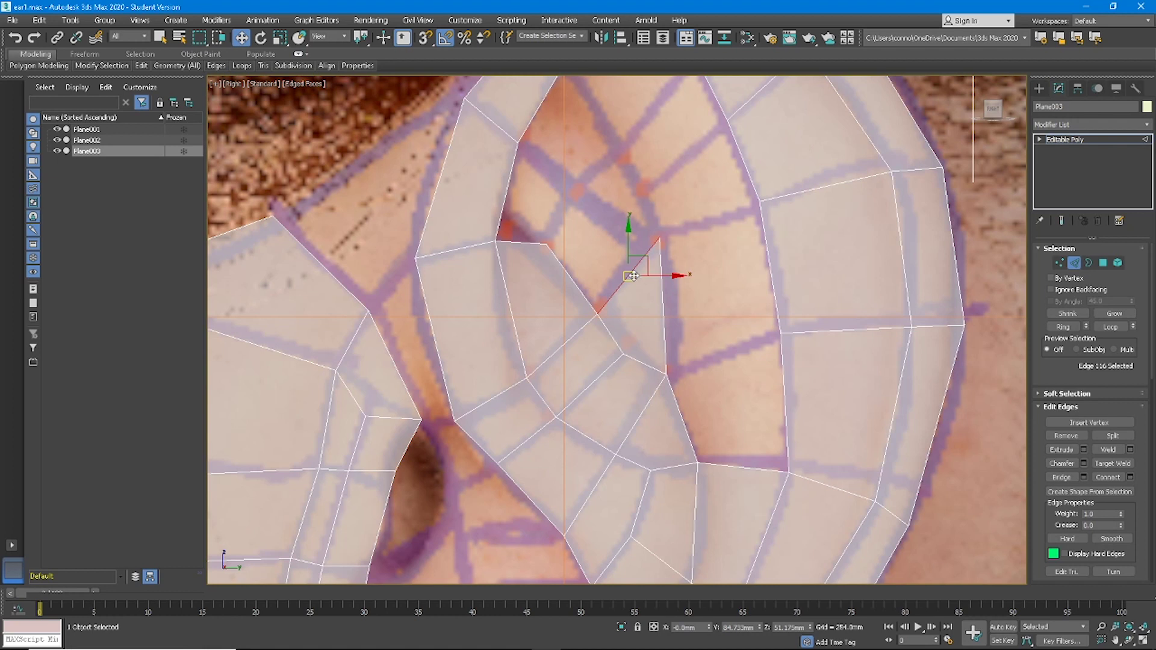
{"action": "left_click_drag", "start_coordinate": [633, 264], "coordinate": [593, 175]}
{"action": "middle_click_drag", "start_coordinate": [592, 176], "coordinate": [647, 254]}
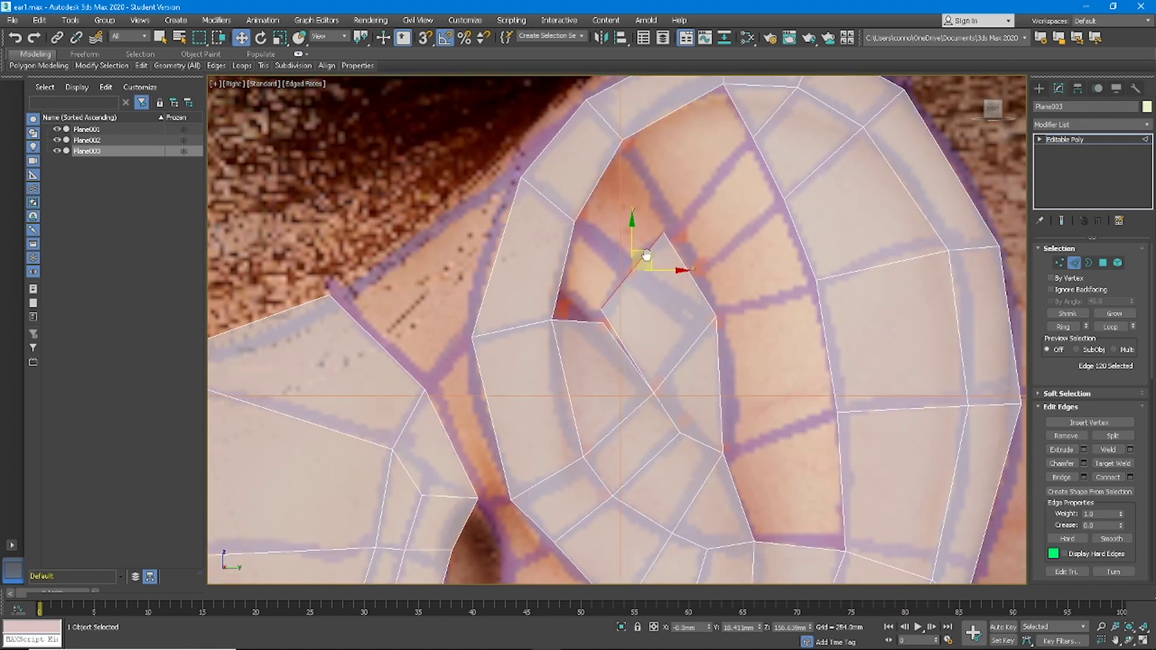
{"action": "scroll", "coordinate": [639, 262], "scroll_direction": "up", "scroll_amount": 2}
{"action": "left_click_drag", "start_coordinate": [656, 274], "coordinate": [582, 275], "text": "shift"}
- Target-weld the extension's three loose vertices to the adjacent polygon corner and the outer strip's inner vertices
{"action": "key", "text": "1"}
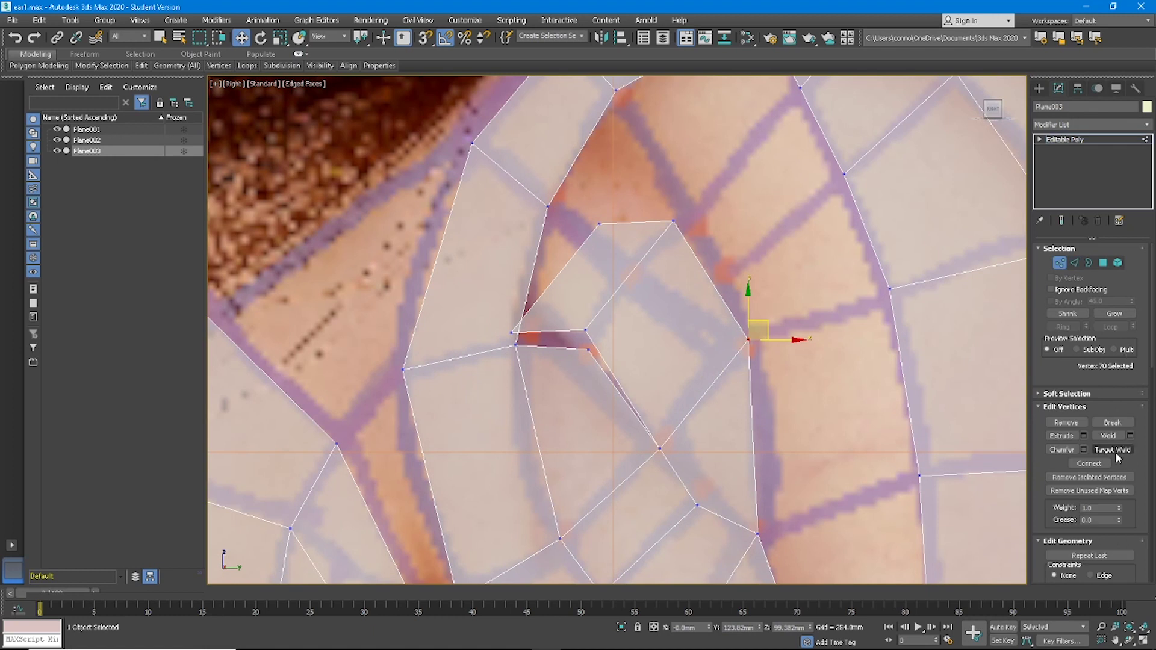
{"action": "left_click", "coordinate": [1112, 449]}
{"action": "left_click", "coordinate": [589, 349]}
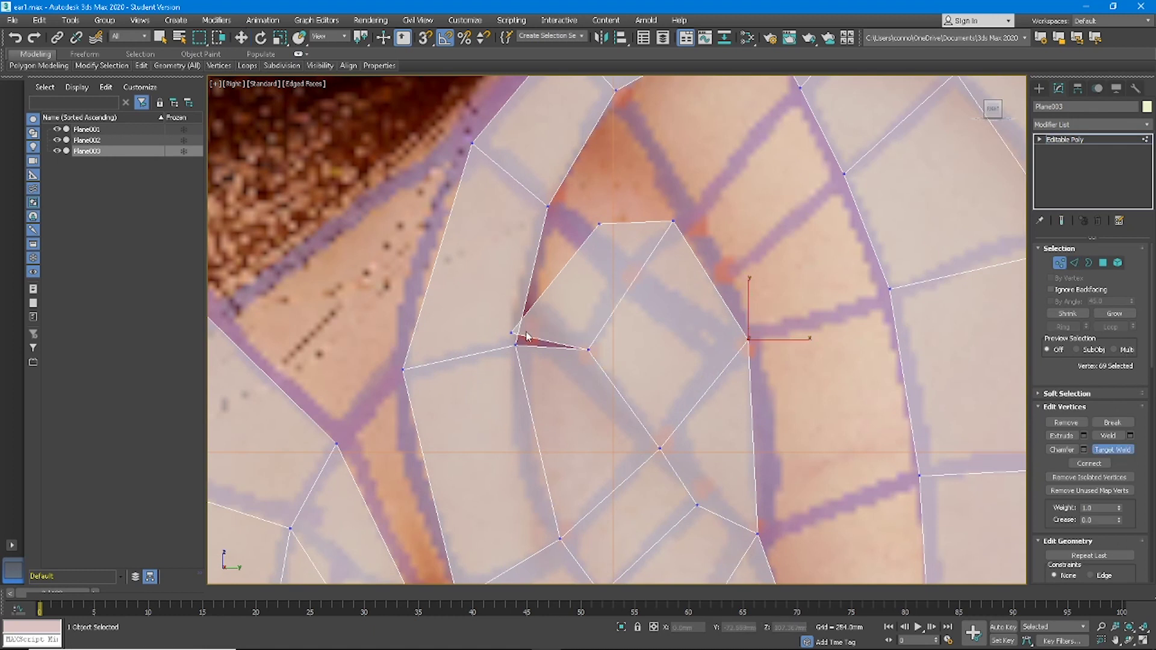
{"action": "left_click", "coordinate": [516, 345]}
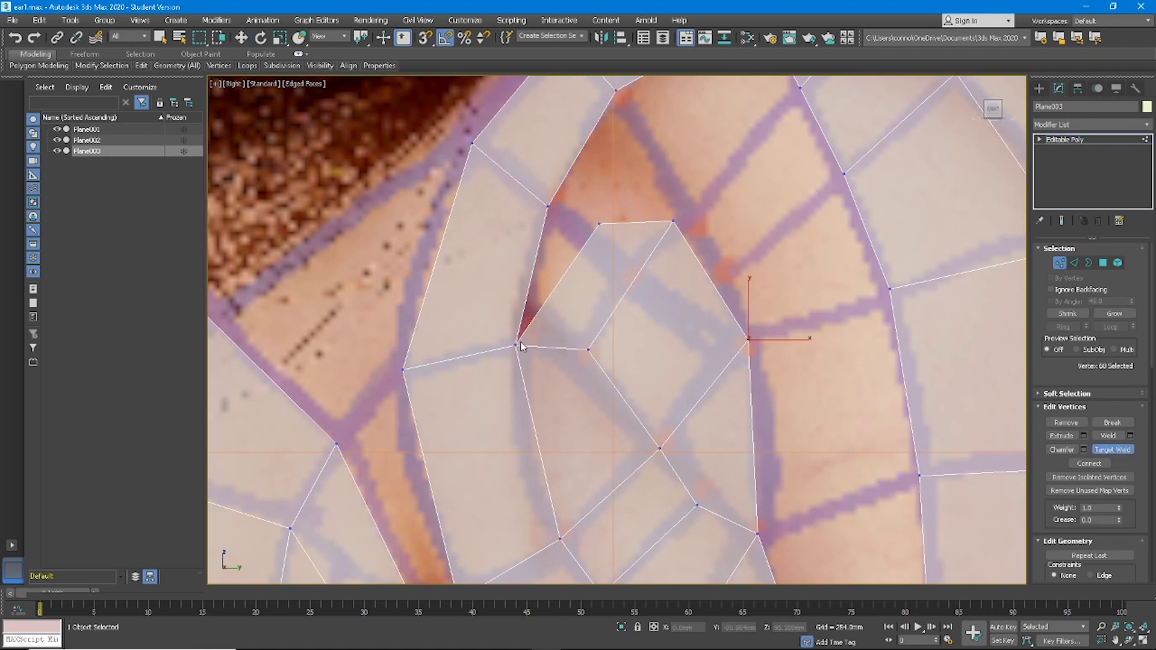
{"action": "left_click", "coordinate": [547, 207]}
{"action": "key", "text": "1"}
{"action": "key", "text": "1"}
- Move the upper corner vertex of the extended polygons down and left onto the sketched intersection
{"action": "left_click", "coordinate": [673, 221]}
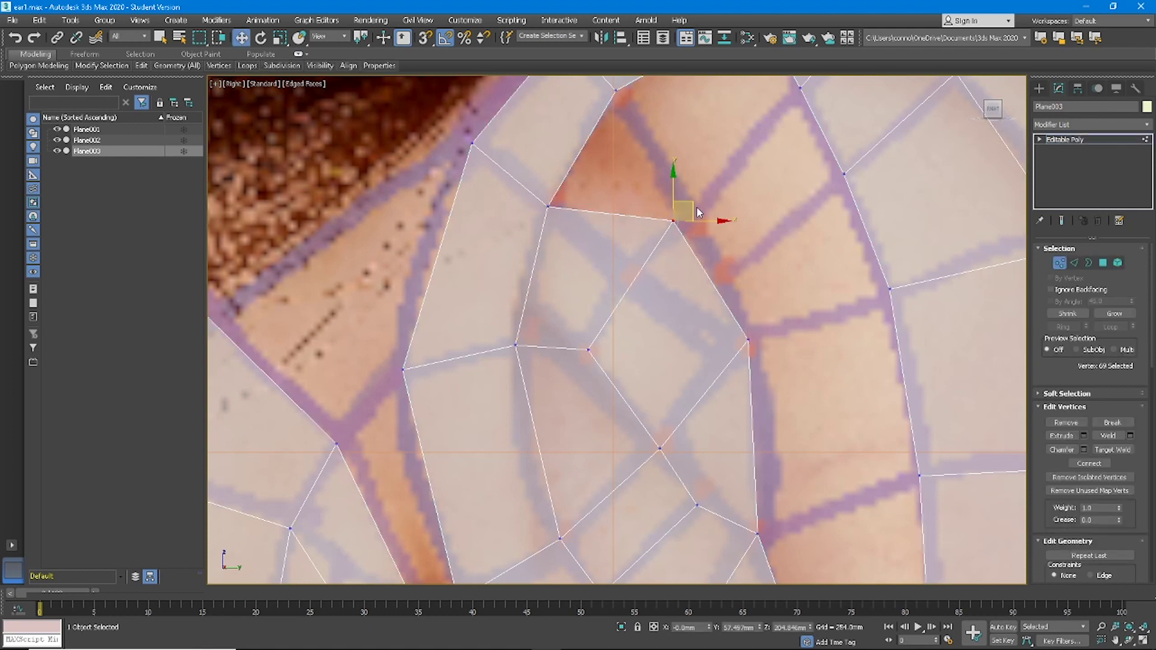
{"action": "left_click_drag", "start_coordinate": [695, 205], "coordinate": [650, 250]}
{"action": "scroll", "coordinate": [662, 253], "scroll_direction": "down", "scroll_amount": 5}
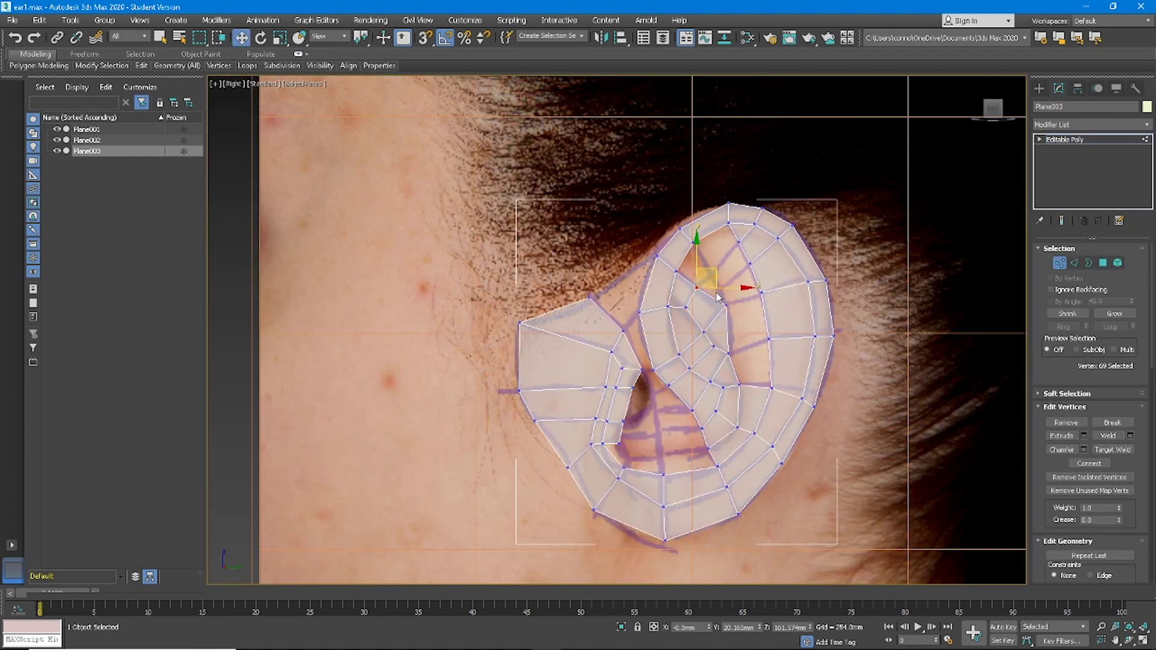
- Extend the five inner edges along the rear side of the outer ear strip inward toward the inner fold
{"action": "scroll", "coordinate": [691, 253], "scroll_direction": "up", "scroll_amount": 4}
{"action": "key", "text": "2"}
{"action": "left_click", "coordinate": [723, 142]}
{"action": "left_click", "coordinate": [722, 135]}
{"action": "left_click", "coordinate": [739, 172], "text": "ctrl"}
{"action": "left_click", "coordinate": [755, 212], "text": "ctrl"}
{"action": "left_click", "coordinate": [780, 280], "text": "ctrl"}
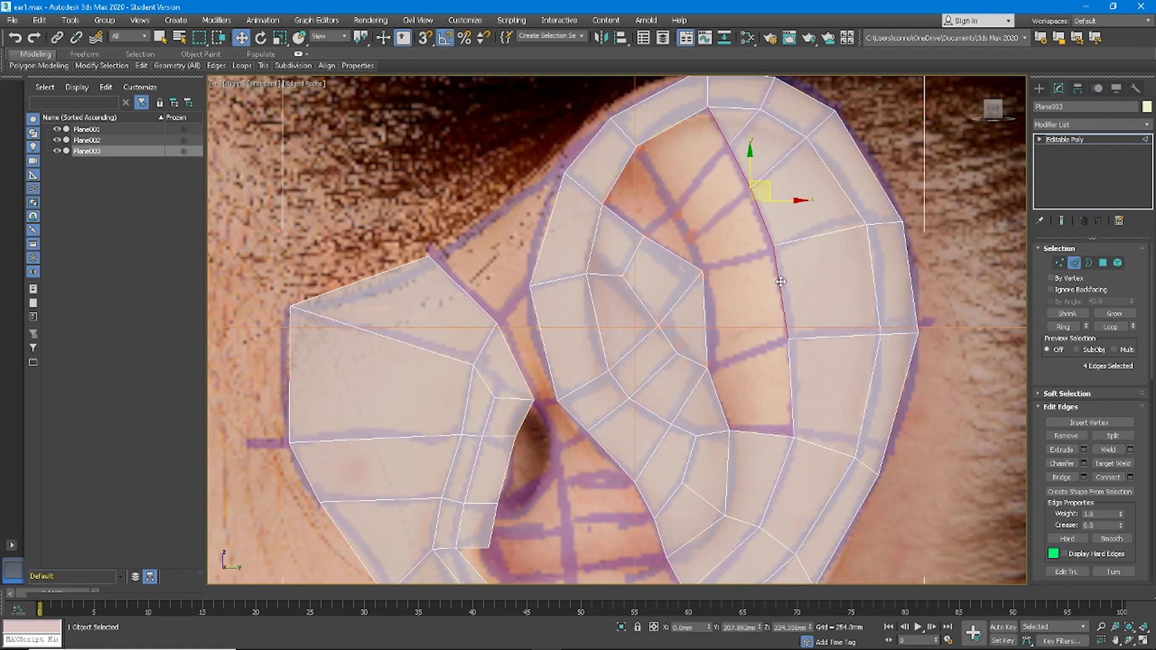
{"action": "left_click", "coordinate": [795, 374], "text": "ctrl"}
{"action": "left_click_drag", "start_coordinate": [799, 236], "coordinate": [728, 246]}
- Target-weld the new strip's three lower vertices to the inner fold and its top vertex to the outer strip's corner
{"action": "left_click", "coordinate": [1074, 262]}
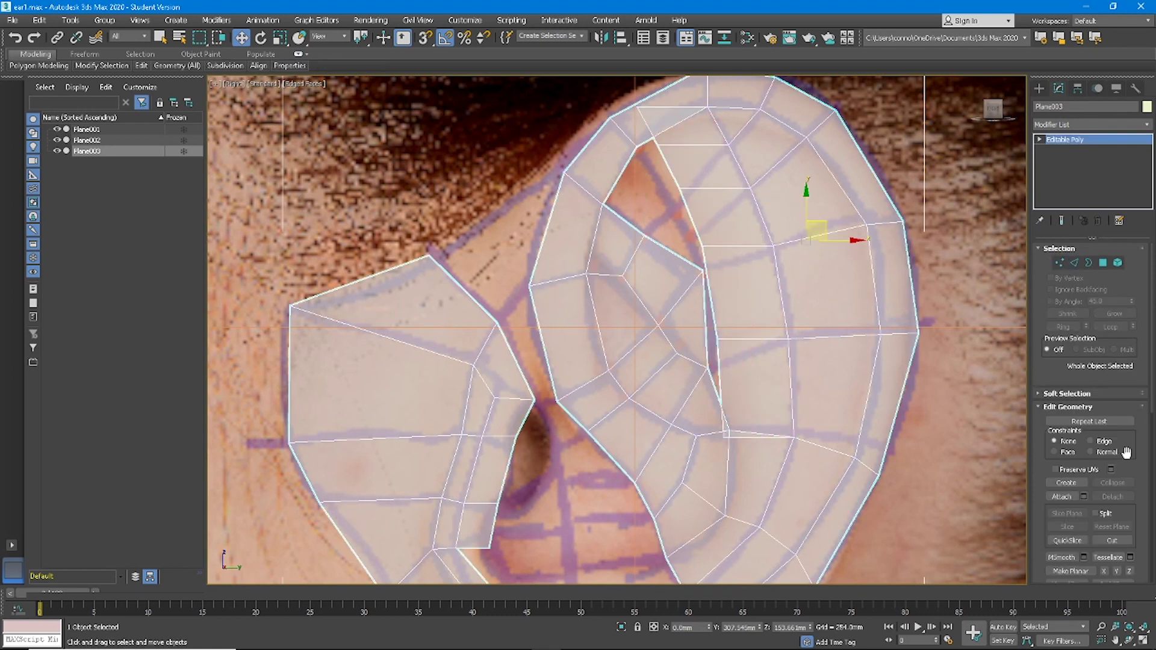
{"action": "left_click", "coordinate": [1058, 262]}
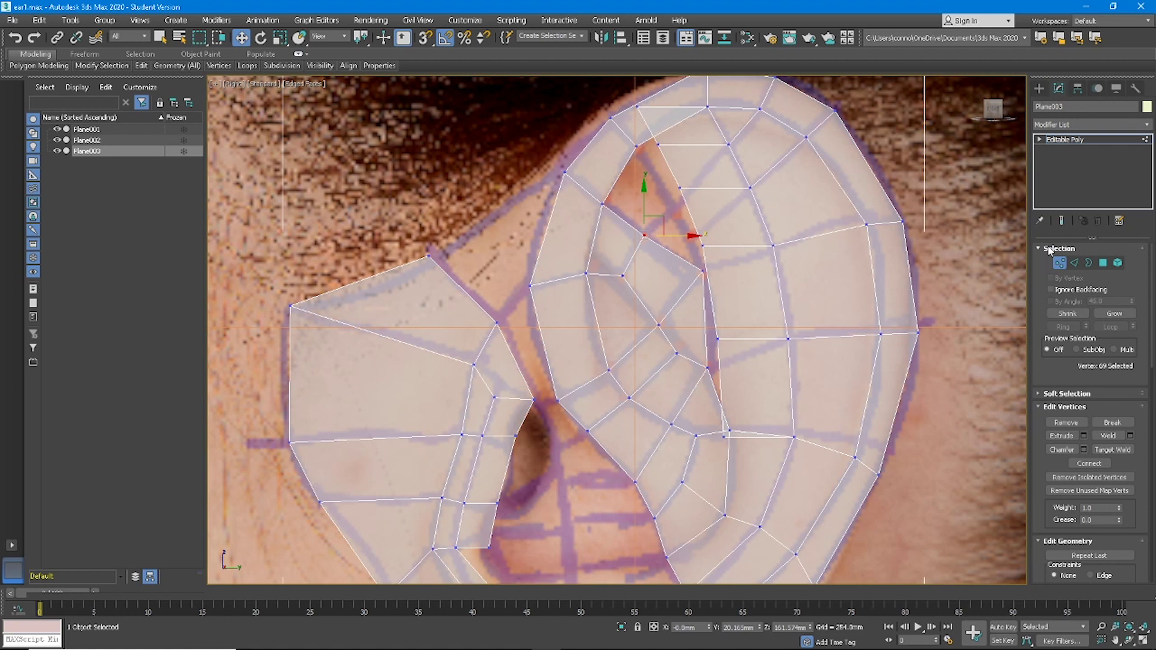
{"action": "left_click", "coordinate": [1112, 449]}
{"action": "left_click", "coordinate": [729, 431]}
{"action": "left_click", "coordinate": [708, 365]}
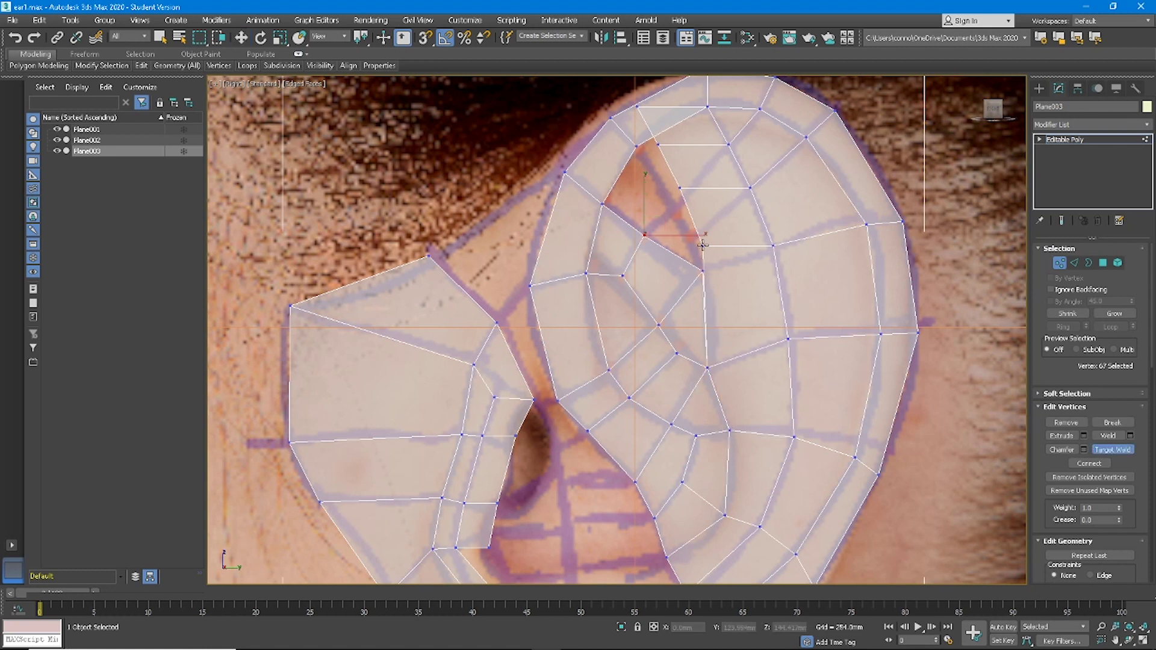
{"action": "left_click", "coordinate": [699, 270]}
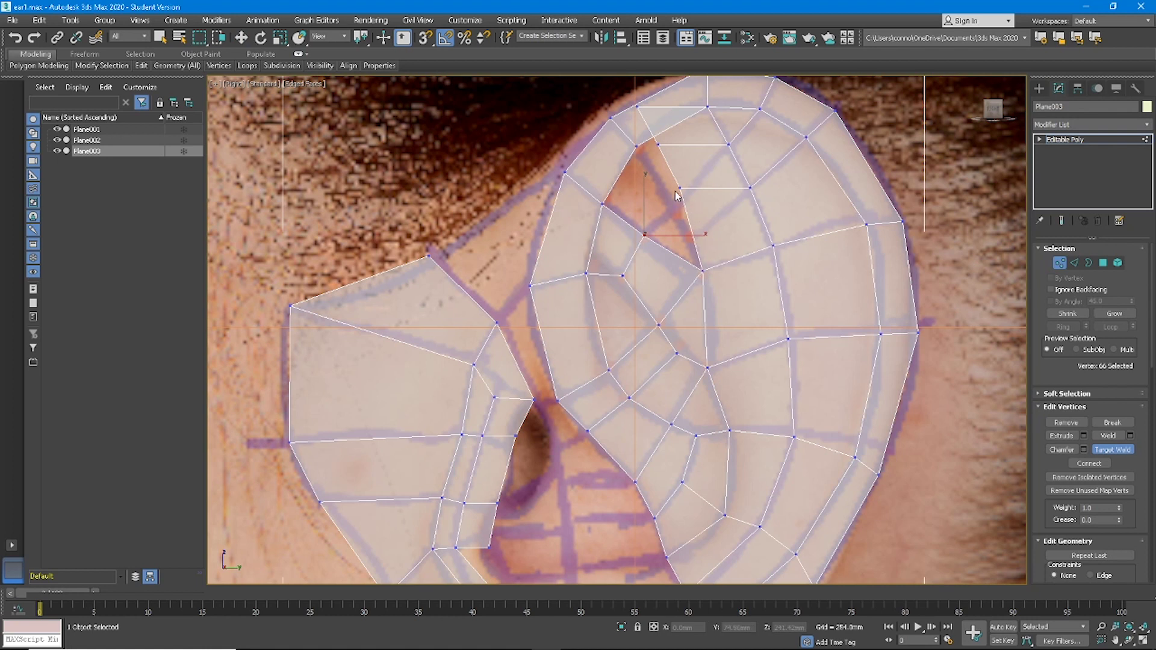
{"action": "key", "text": "w"}
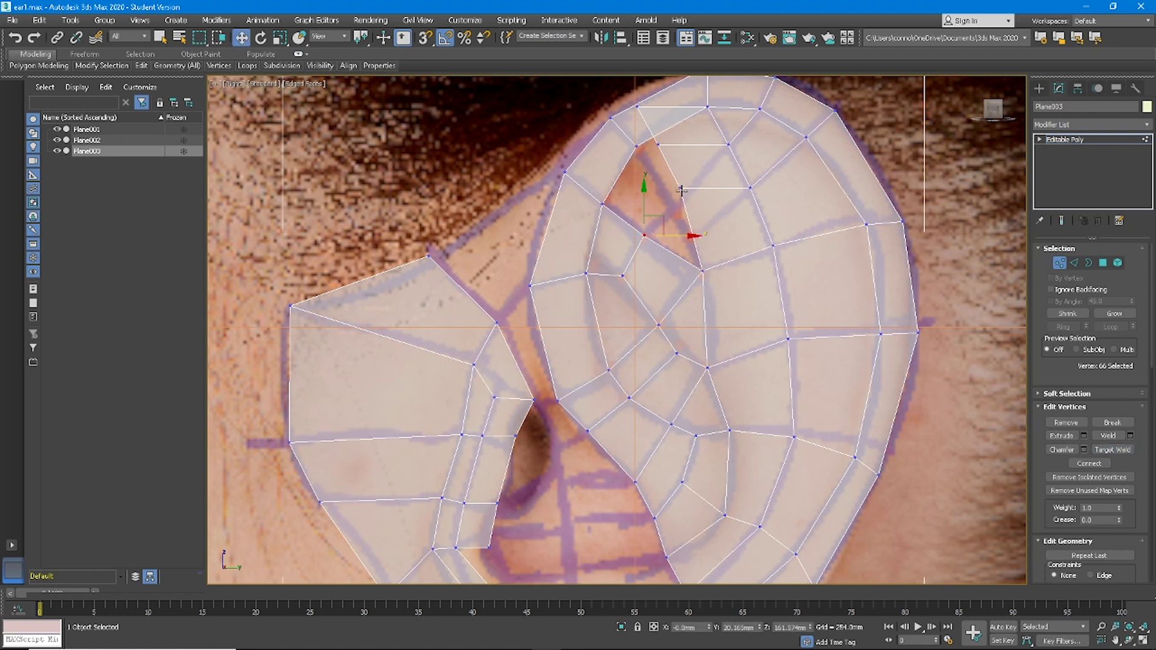
{"action": "left_click", "coordinate": [1114, 450]}
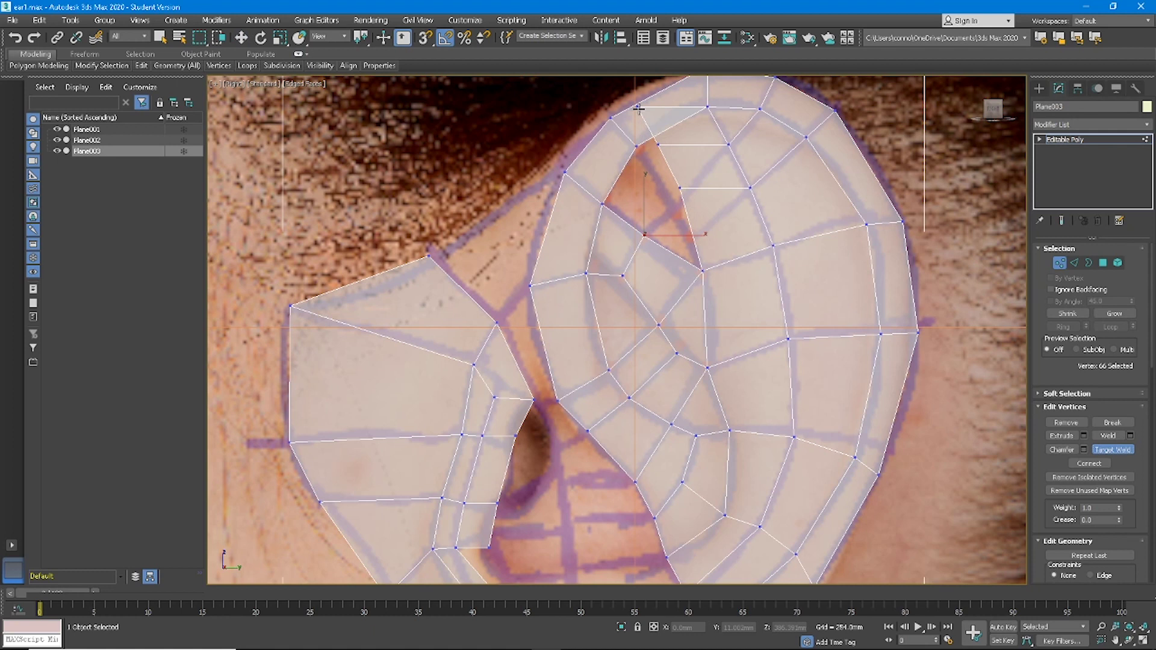
{"action": "left_click", "coordinate": [635, 145]}
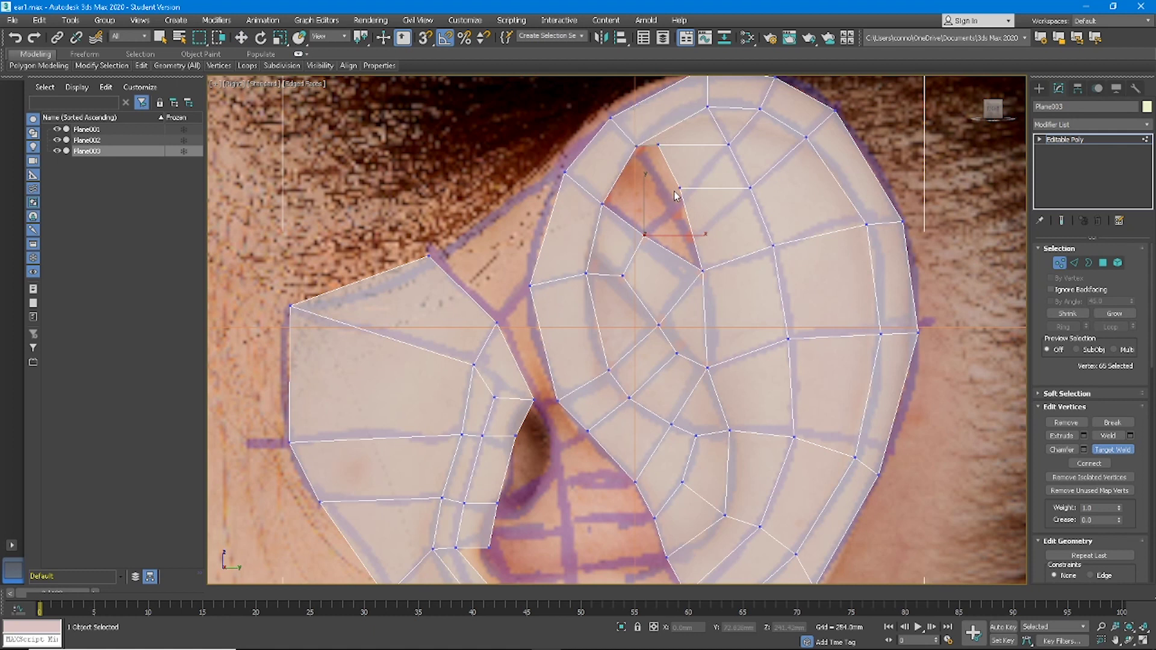
{"action": "key", "text": "w"}
- Move the two remaining free vertices of the new strip onto the sketched dots beside the upper gap
{"action": "left_click", "coordinate": [658, 145]}
{"action": "left_click_drag", "start_coordinate": [671, 128], "coordinate": [719, 218]}
{"action": "left_click", "coordinate": [681, 187]}
- Bridge the two pairs of facing edges across the upper gap to close the hole in the inner ear
{"action": "key", "text": "2"}
{"action": "double_click", "coordinate": [685, 222]}
{"action": "left_click", "coordinate": [685, 222]}
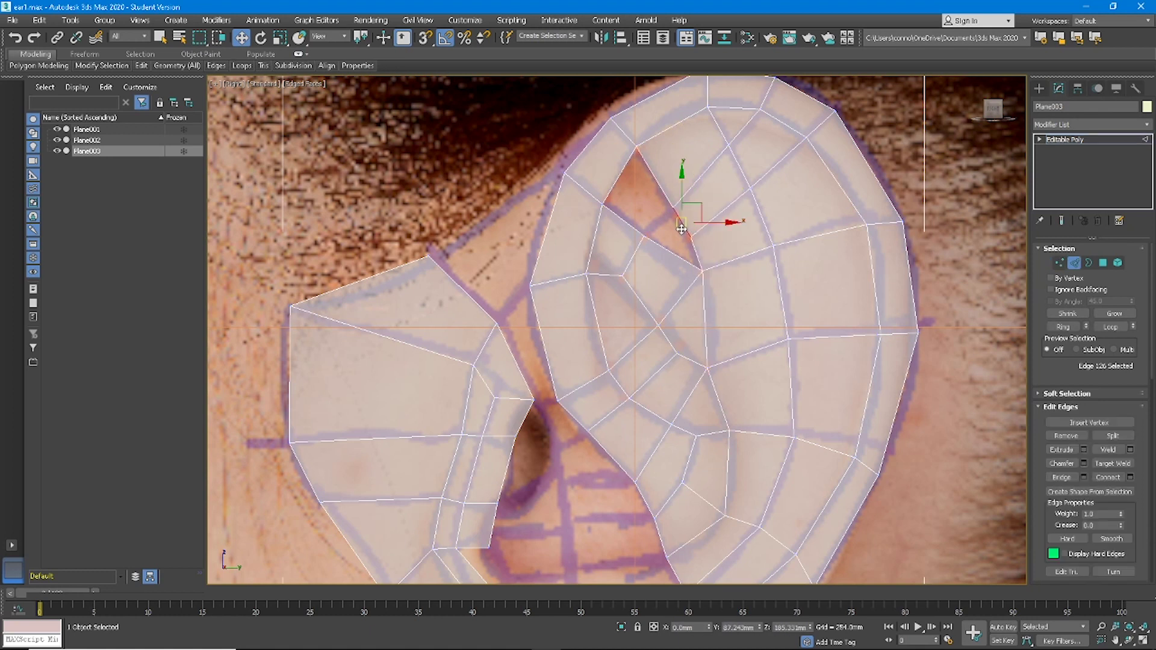
{"action": "left_click", "coordinate": [671, 252], "text": "ctrl"}
{"action": "left_click", "coordinate": [1067, 483]}
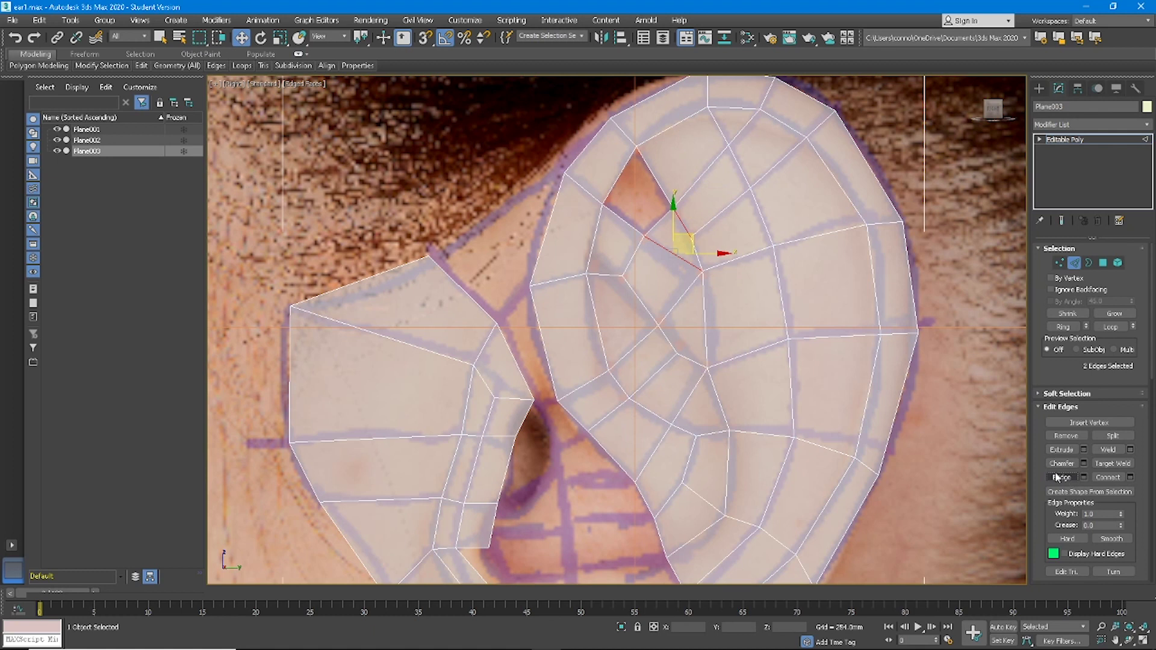
{"action": "left_click", "coordinate": [623, 219]}
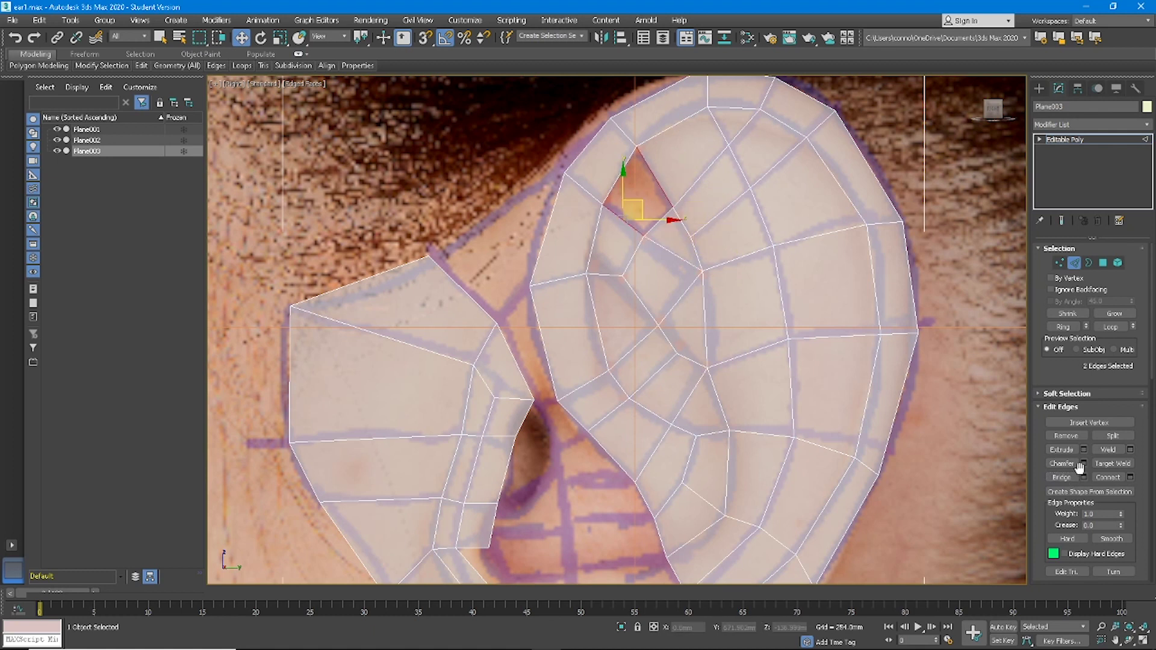
{"action": "left_click", "coordinate": [1061, 477]}
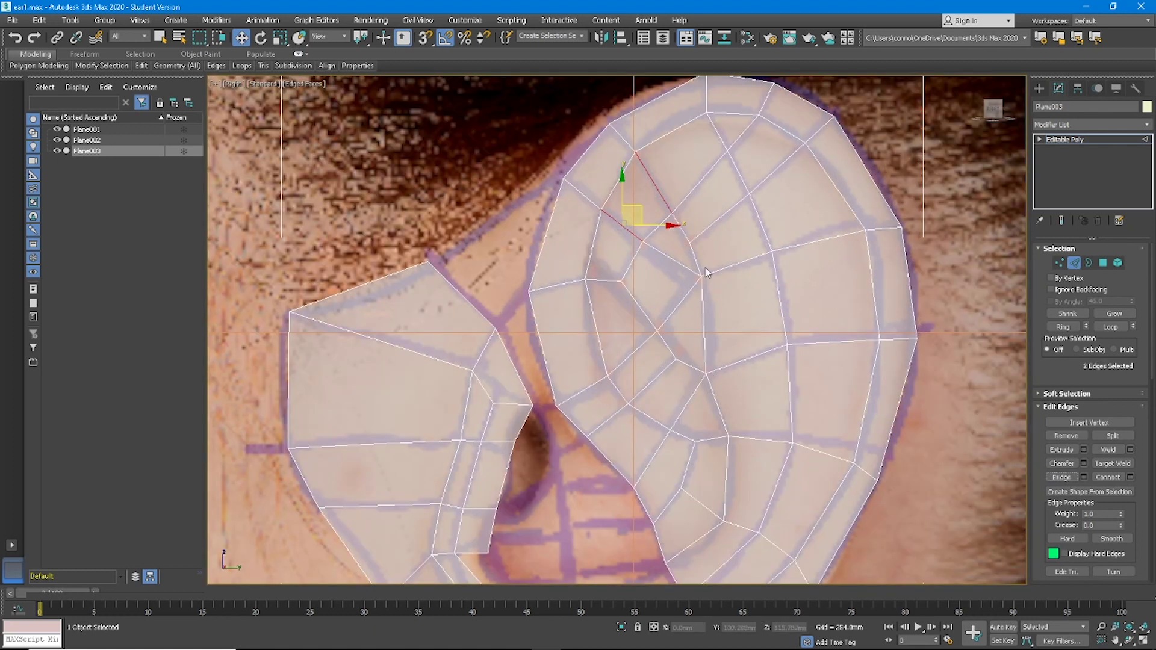
- Examine the filled upper ear mesh against the sketch and the area around the ear canal
{"action": "key", "text": "1"}
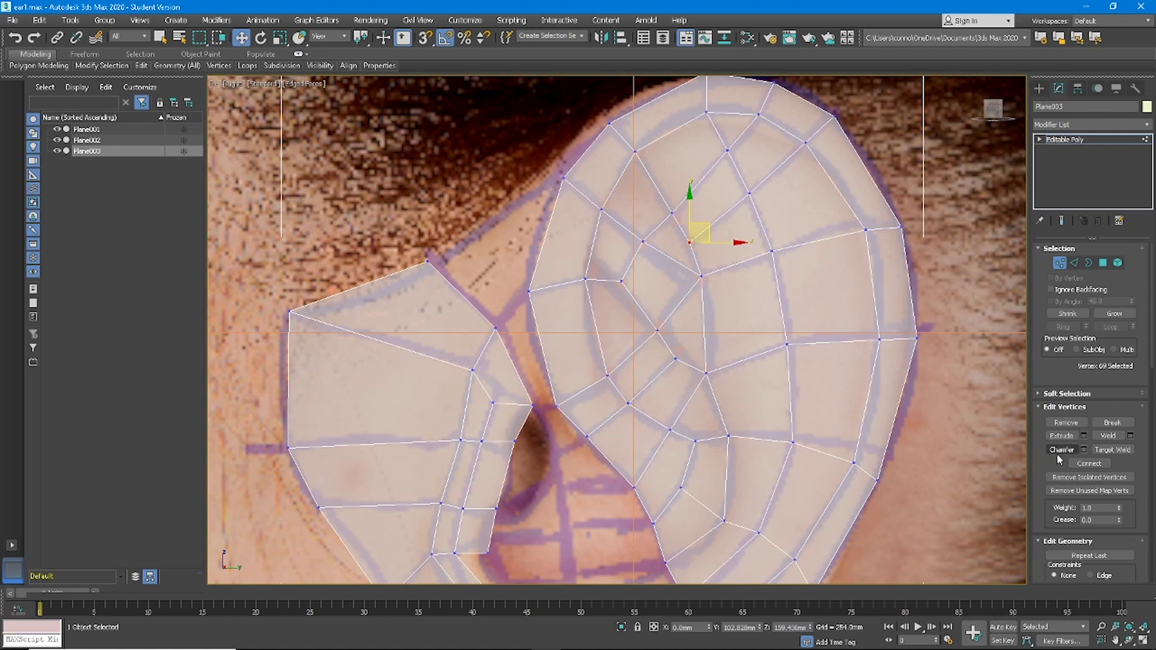
{"action": "scroll", "coordinate": [667, 277], "scroll_direction": "down", "scroll_amount": 5}
{"action": "scroll", "coordinate": [667, 277], "scroll_direction": "up", "scroll_amount": 6}
{"action": "scroll", "coordinate": [668, 291], "scroll_direction": "down", "scroll_amount": 4}
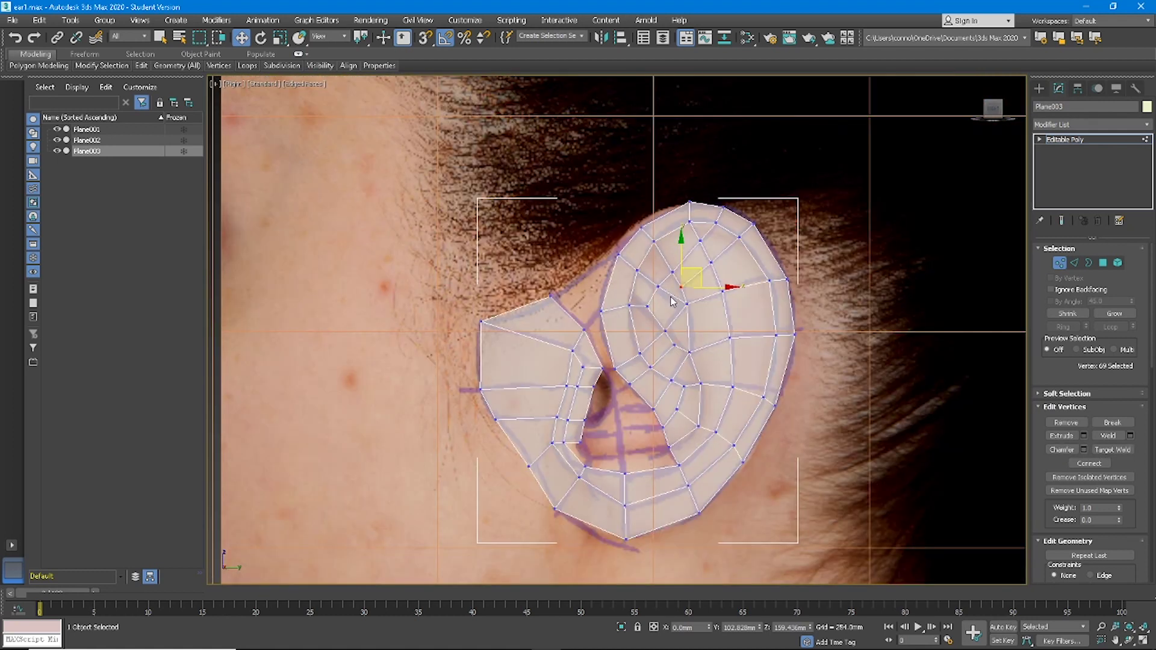
{"action": "scroll", "coordinate": [674, 289], "scroll_direction": "up", "scroll_amount": 5}
{"action": "scroll", "coordinate": [692, 261], "scroll_direction": "down", "scroll_amount": 3}
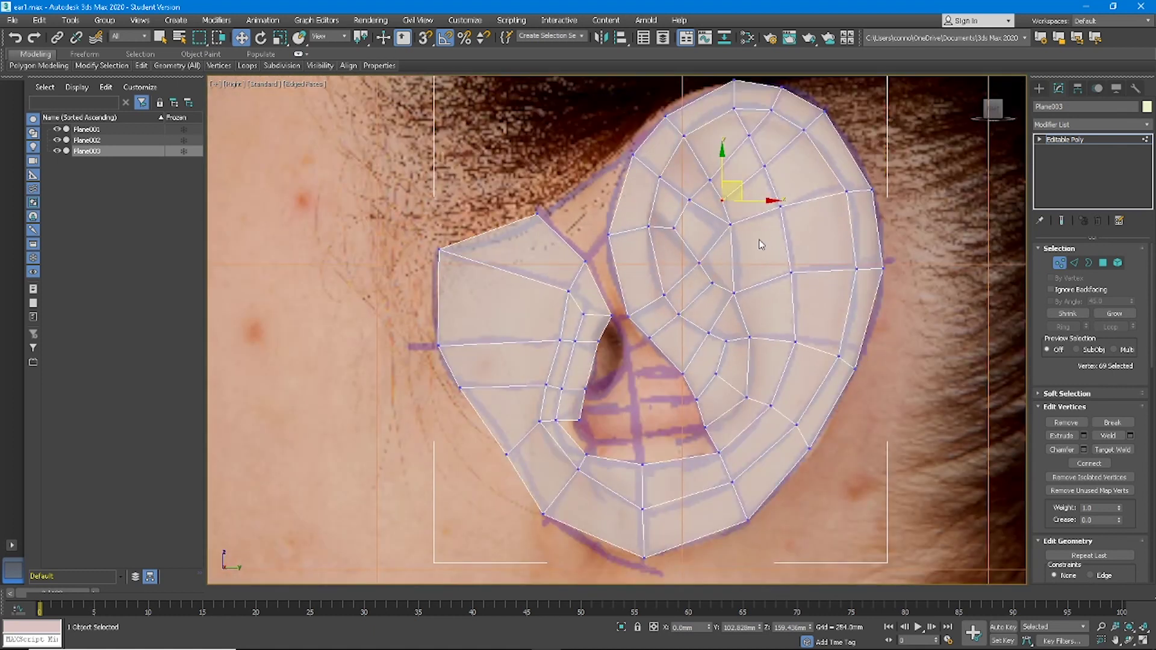
{"action": "scroll", "coordinate": [760, 244], "scroll_direction": "up", "scroll_amount": 1}
{"action": "key", "text": "2"}
{"action": "scroll", "coordinate": [608, 371], "scroll_direction": "up", "scroll_amount": 4}
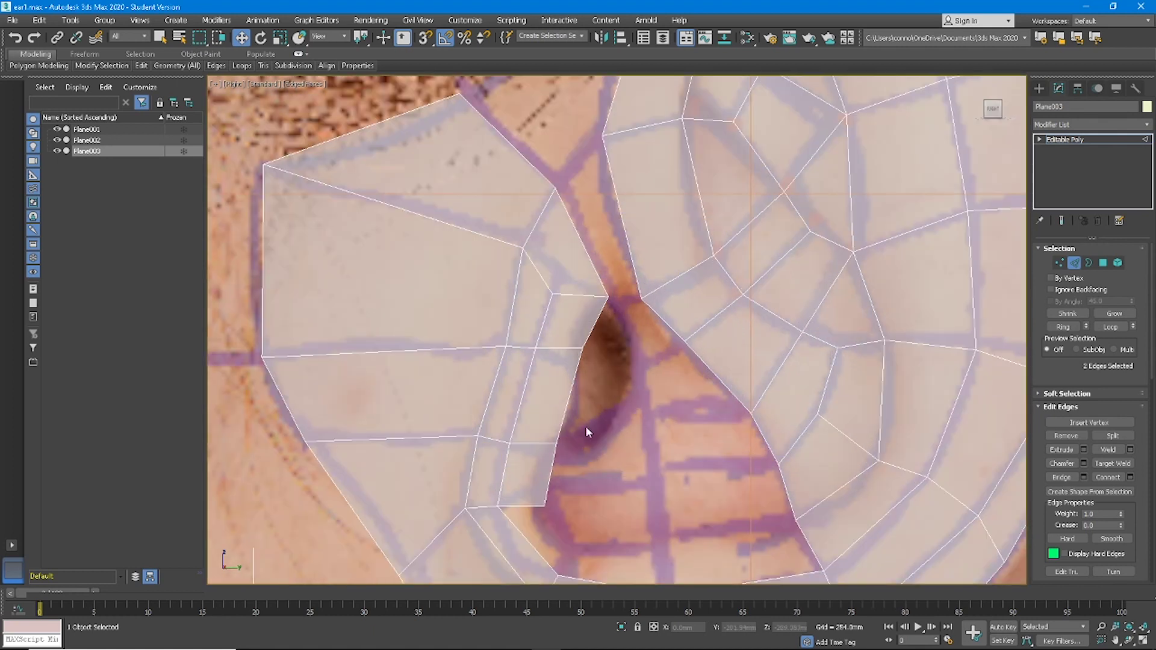
- Move the vertices on the front rim of the ear canal to follow the sketched outline
{"action": "middle_click_drag", "start_coordinate": [585, 424], "coordinate": [605, 364]}
{"action": "key", "text": "1"}
{"action": "left_click", "coordinate": [604, 289]}
{"action": "left_click_drag", "start_coordinate": [622, 273], "coordinate": [609, 285]}
{"action": "left_click_drag", "start_coordinate": [601, 361], "coordinate": [602, 362]}
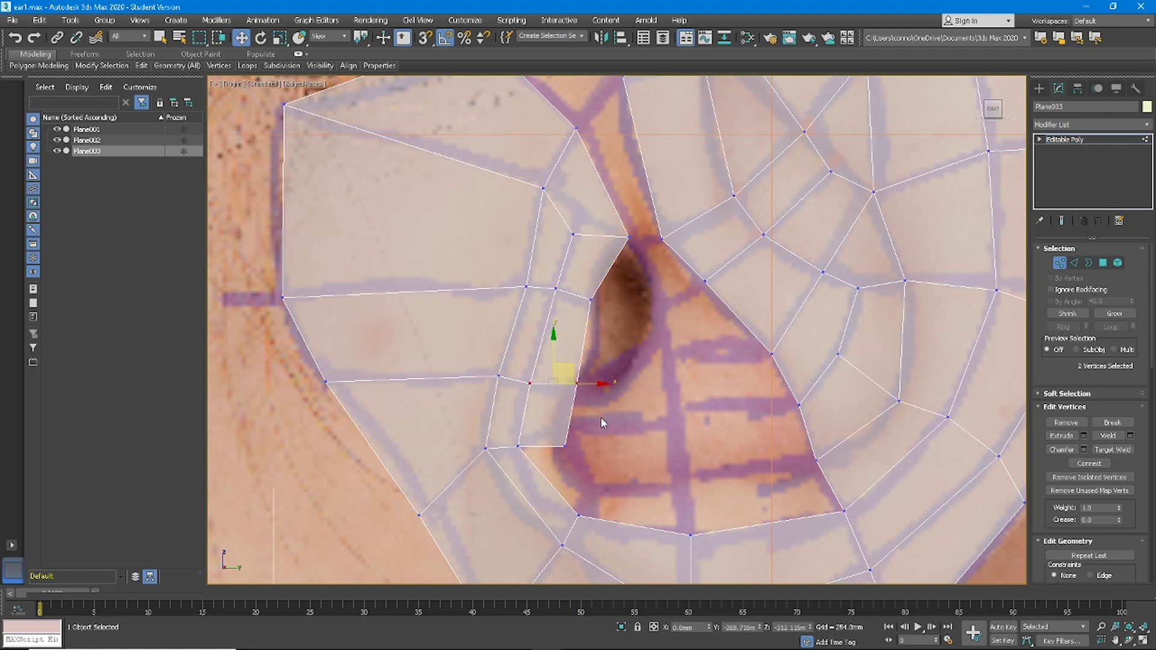
- Extend a new polygon from the strip's edge just below the ear canal and place its outer corner vertices on the sketched lines
{"action": "key", "text": "2"}
{"action": "left_click", "coordinate": [570, 414]}
{"action": "left_click_drag", "start_coordinate": [588, 399], "coordinate": [686, 349], "text": "shift"}
{"action": "key", "text": "1"}
{"action": "left_click", "coordinate": [662, 397]}
{"action": "left_click_drag", "start_coordinate": [662, 397], "coordinate": [680, 427]}
- Bridge the new polygon's lower edge to the facing edge of the lower ear strip
{"action": "key", "text": "2"}
{"action": "left_click", "coordinate": [609, 437]}
{"action": "left_click", "coordinate": [632, 524], "text": "ctrl"}
{"action": "left_click", "coordinate": [1061, 476]}
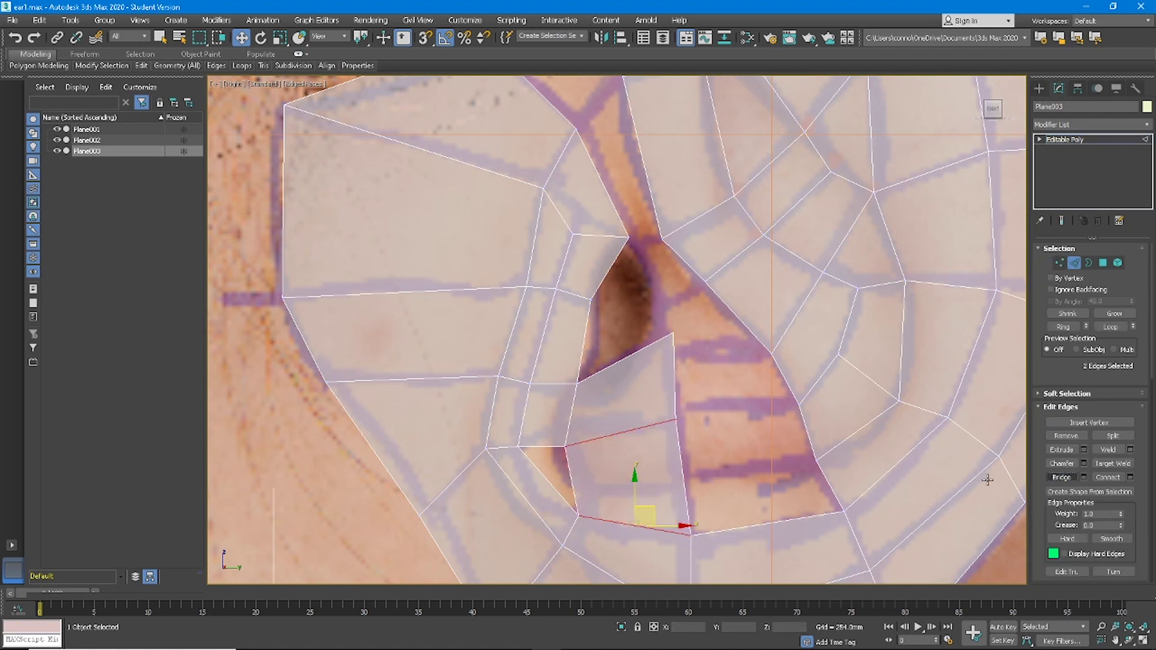
- Connect the bridged polygon's two side edges with a cross edge and move its front vertex toward the sketched line
{"action": "left_click", "coordinate": [579, 505]}
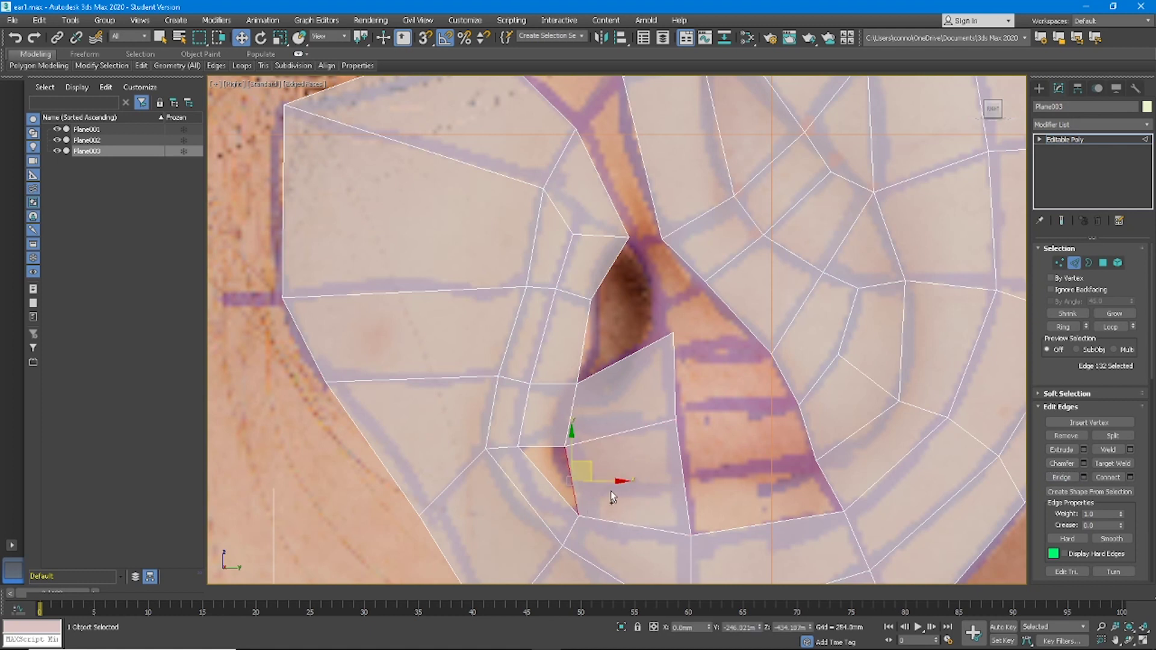
{"action": "left_click", "coordinate": [683, 483]}
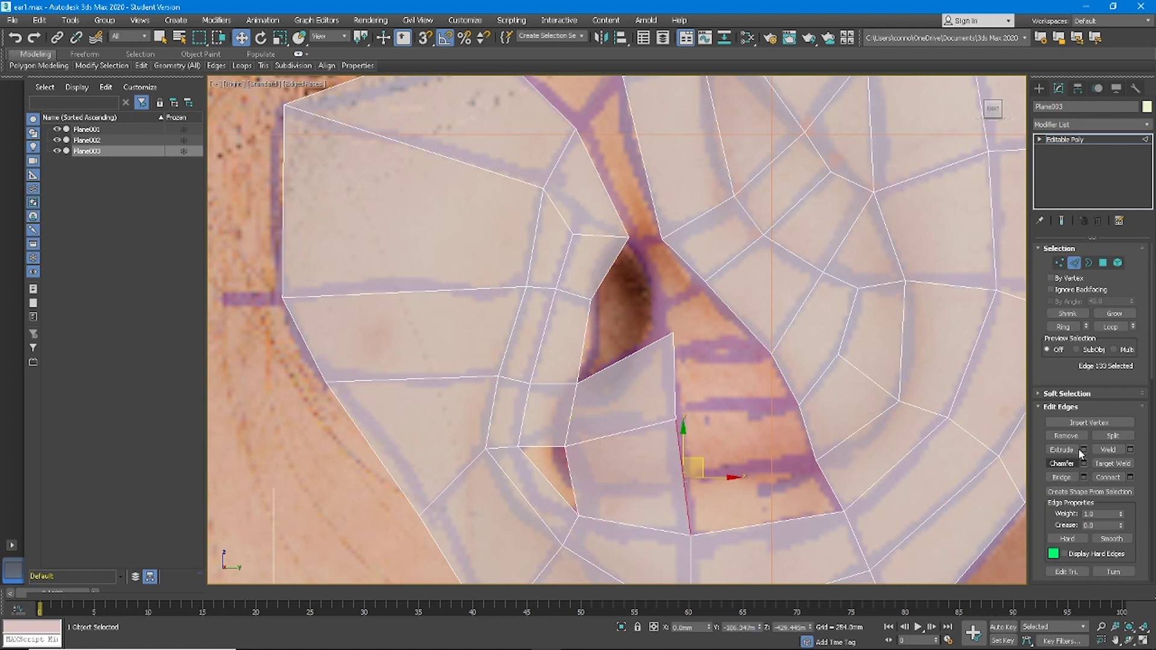
{"action": "left_click", "coordinate": [1063, 327]}
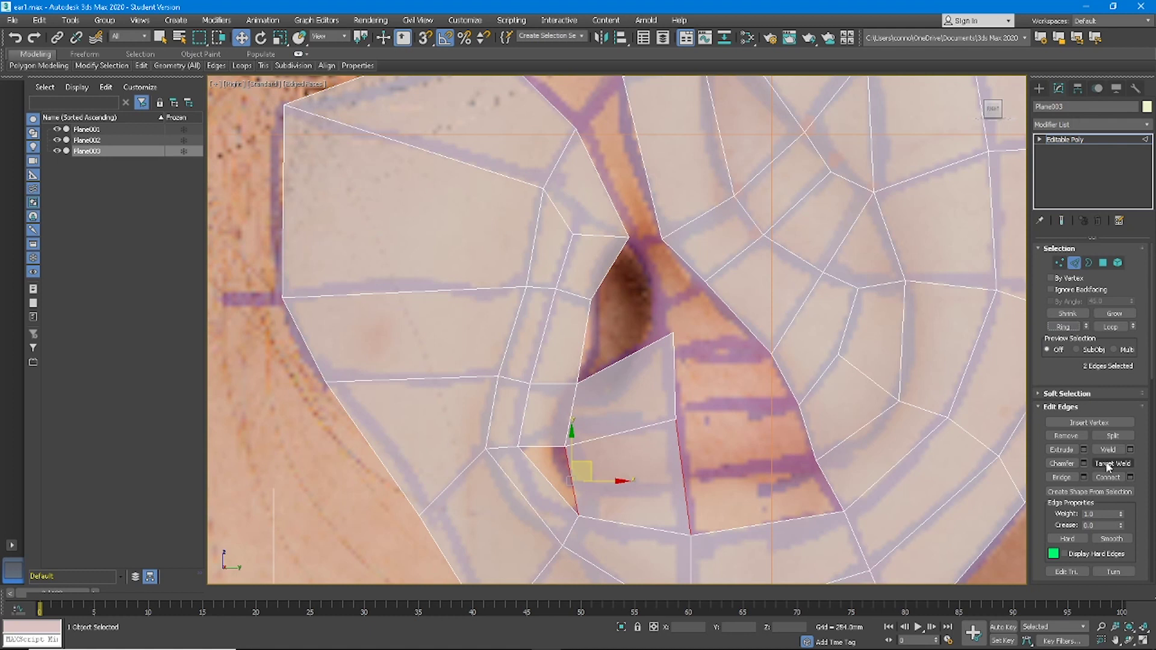
{"action": "left_click", "coordinate": [1115, 477]}
{"action": "key", "text": "1"}
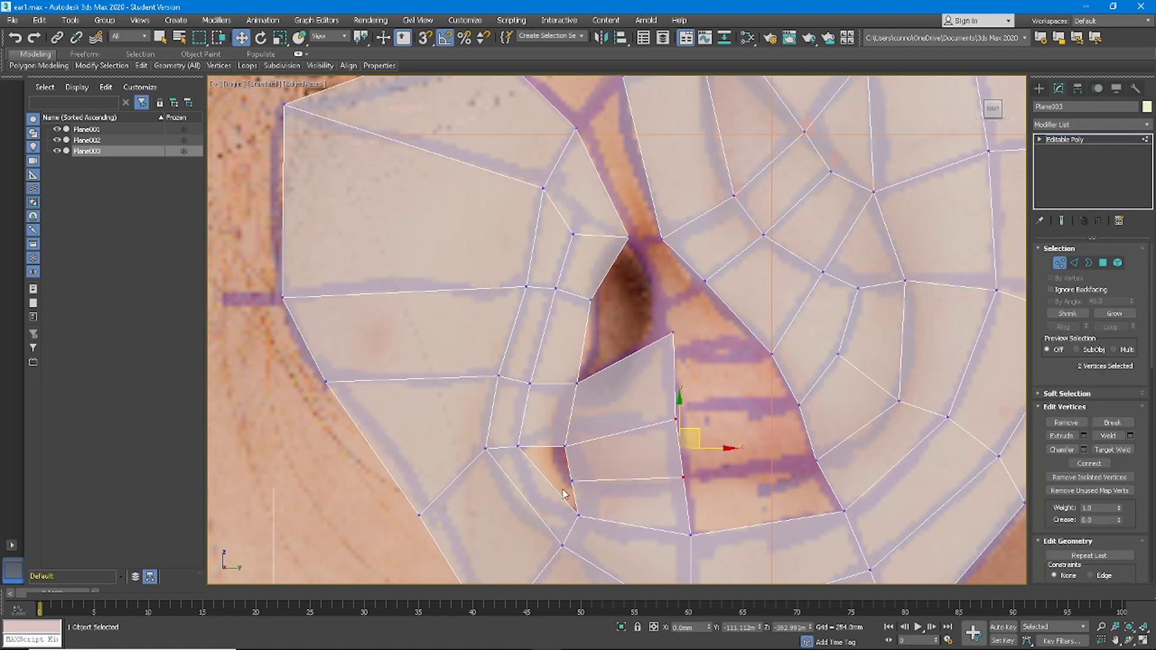
{"action": "left_click_drag", "start_coordinate": [591, 463], "coordinate": [608, 469]}
- Bridge the two facing edges of the small gap between the front strip and the new polygons
{"action": "key", "text": "2"}
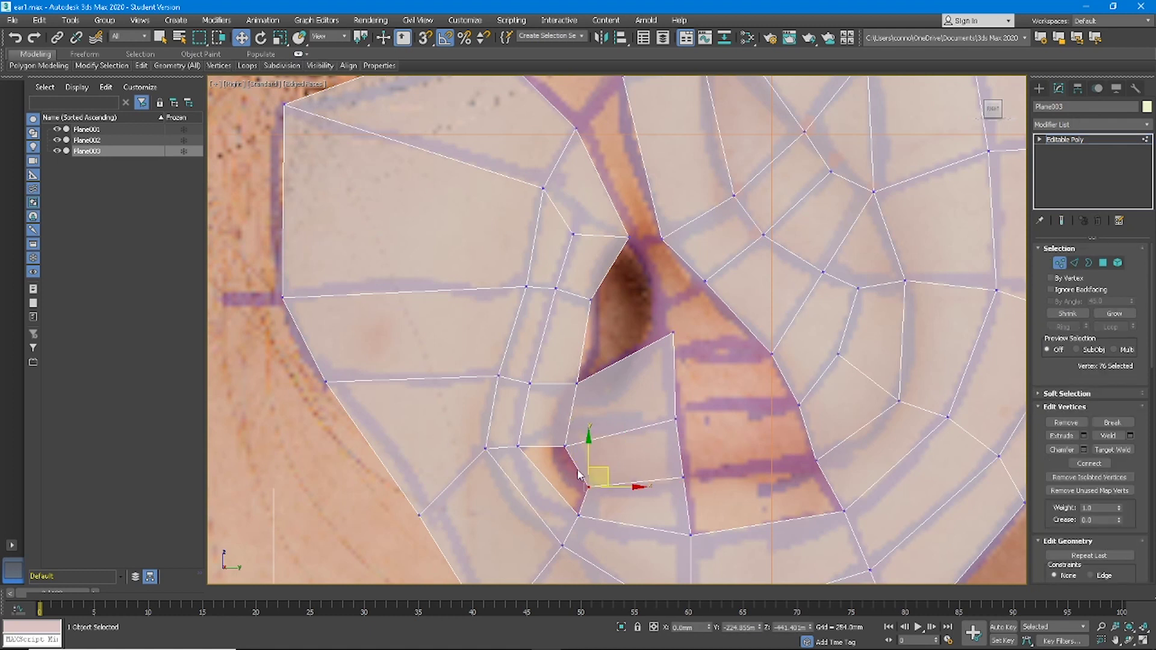
{"action": "left_click", "coordinate": [576, 468]}
{"action": "left_click", "coordinate": [554, 488], "text": "ctrl"}
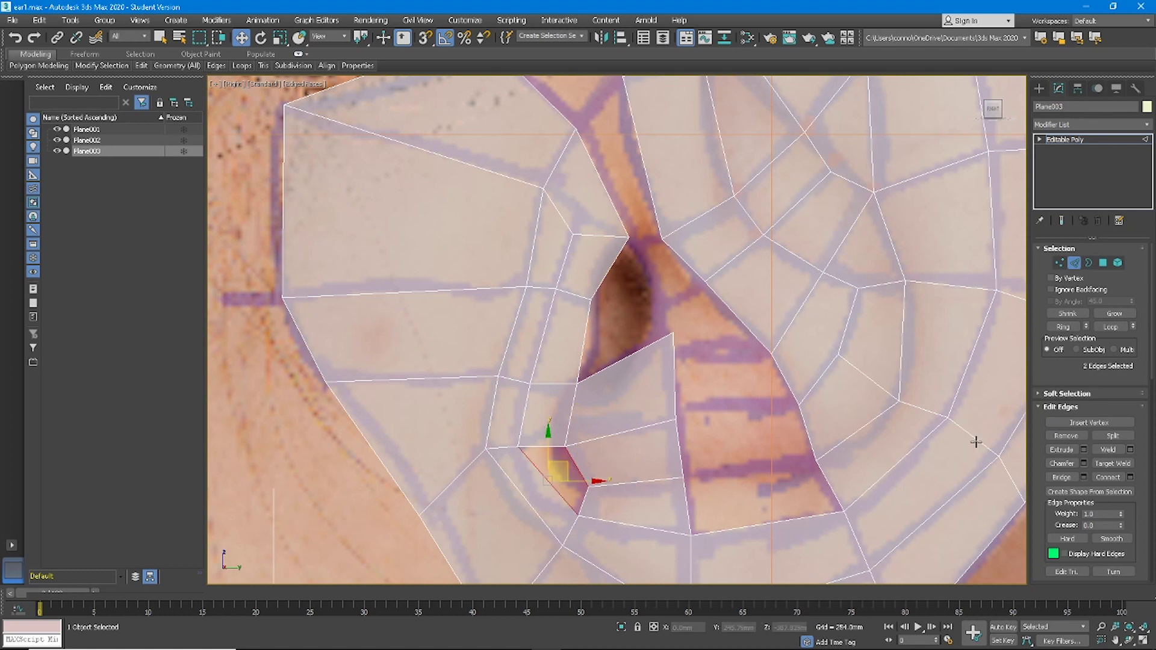
{"action": "left_click", "coordinate": [1062, 478]}
- Bridge the three edges of the new column to the three facing edges of the inner fold below the ear canal
{"action": "left_click", "coordinate": [688, 499]}
{"action": "left_click", "coordinate": [674, 379], "text": "ctrl"}
{"action": "left_click", "coordinate": [678, 441], "text": "ctrl"}
{"action": "left_click", "coordinate": [782, 374], "text": "ctrl"}
{"action": "left_click", "coordinate": [807, 433], "text": "ctrl"}
{"action": "left_click", "coordinate": [829, 484], "text": "ctrl"}
{"action": "left_click", "coordinate": [1061, 478]}
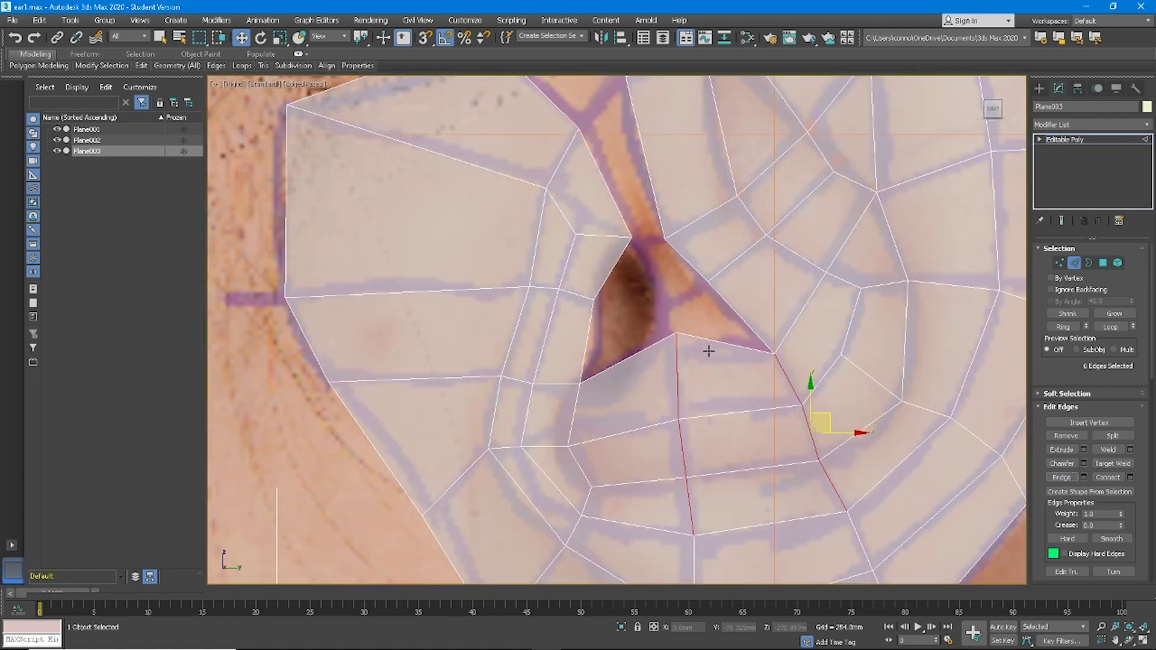
- Bridge the two long facing edges across the narrow gap directly above the ear canal
{"action": "middle_click_drag", "start_coordinate": [674, 339], "coordinate": [694, 384]}
{"action": "key", "text": "1"}
{"action": "left_click", "coordinate": [679, 390]}
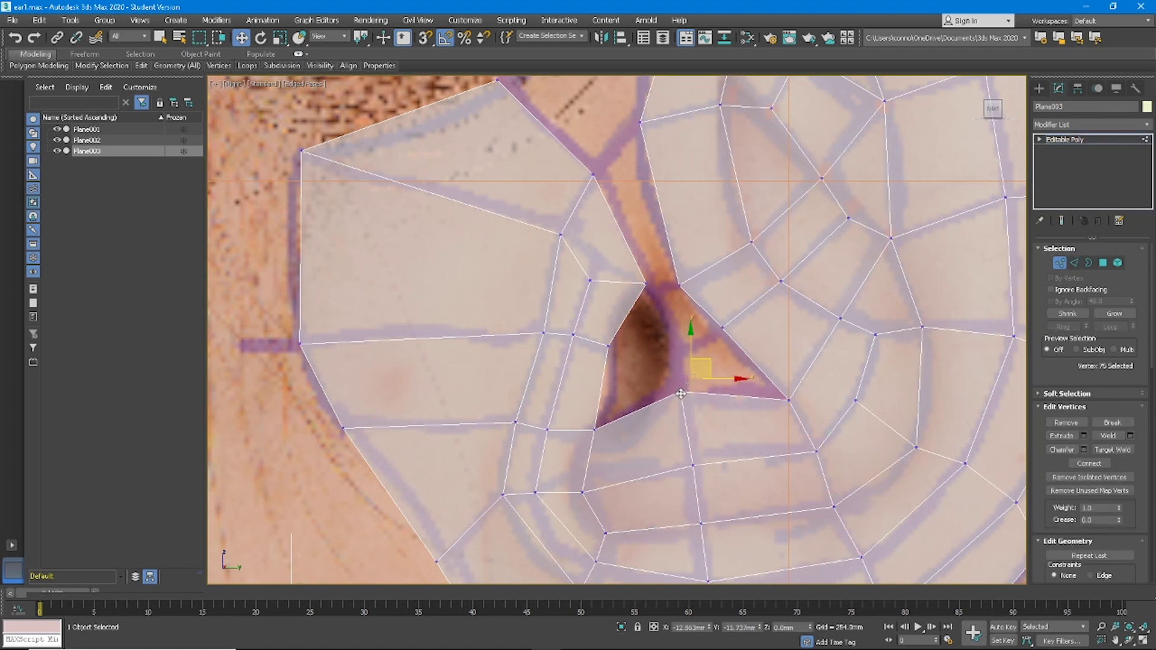
{"action": "key", "text": "2"}
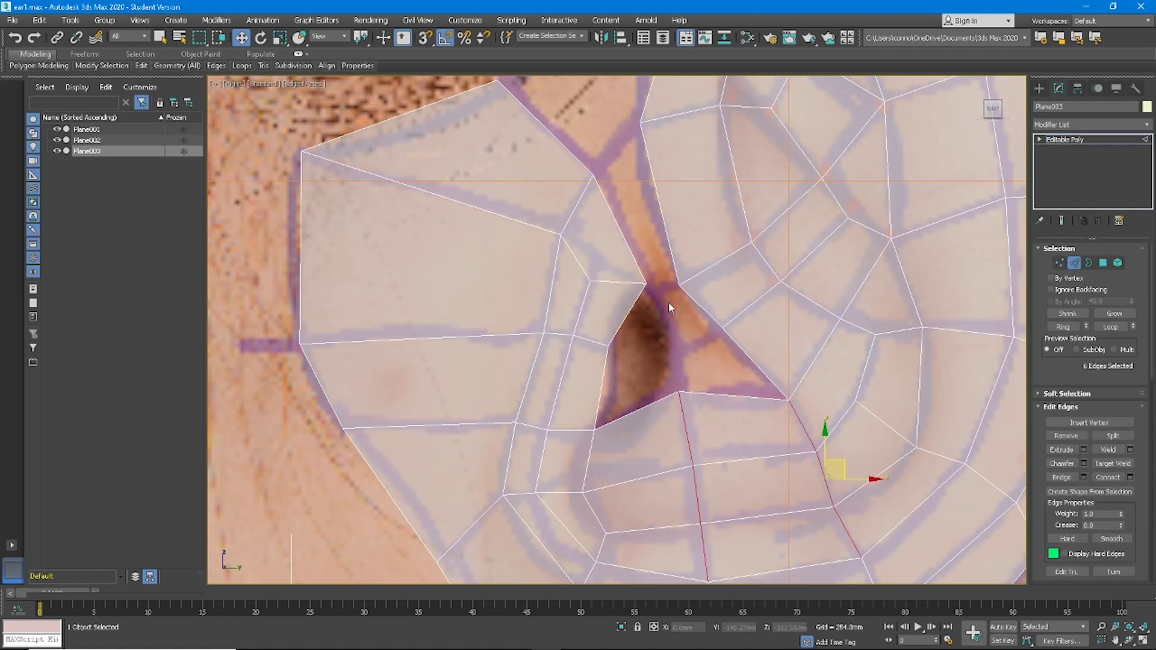
{"action": "left_click", "coordinate": [637, 266]}
{"action": "left_click", "coordinate": [671, 266], "text": "ctrl"}
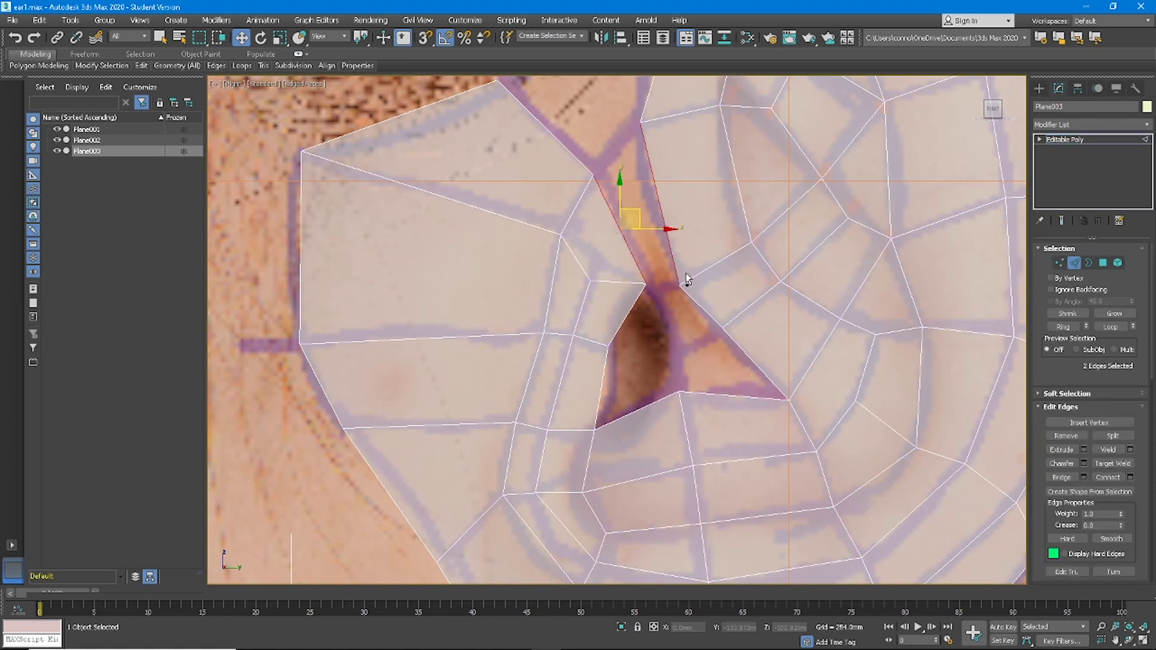
{"action": "left_click", "coordinate": [1061, 478]}
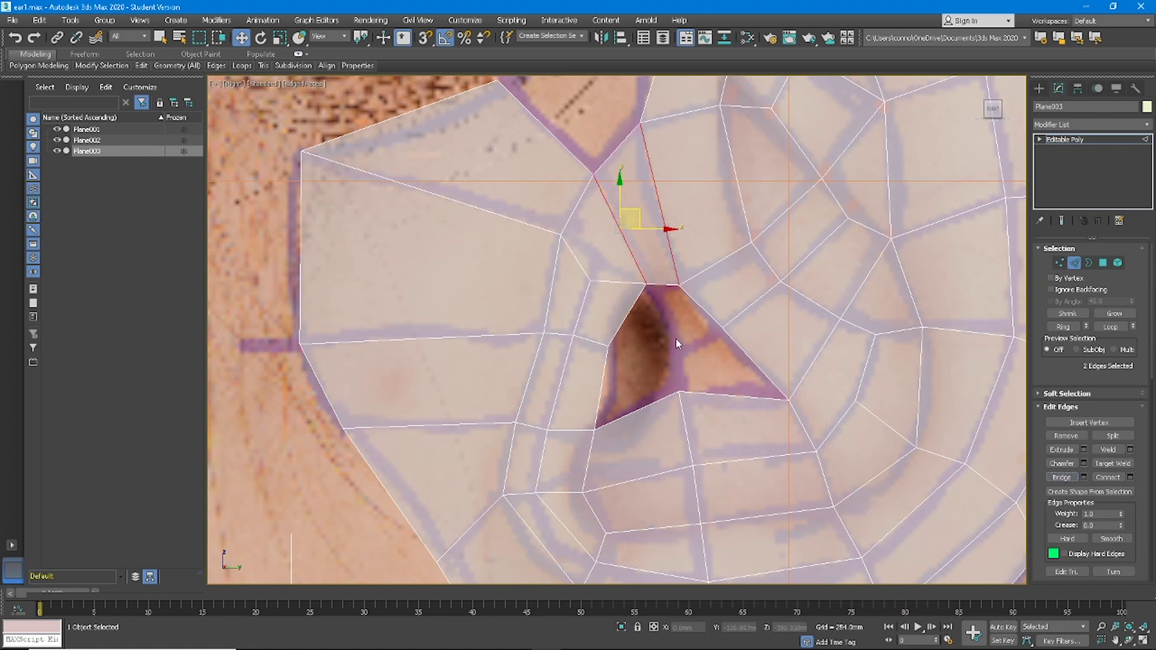
- Extend the two edges behind the ear canal toward the opening as two new polygons
{"action": "left_click", "coordinate": [702, 392]}
{"action": "left_click", "coordinate": [700, 311]}
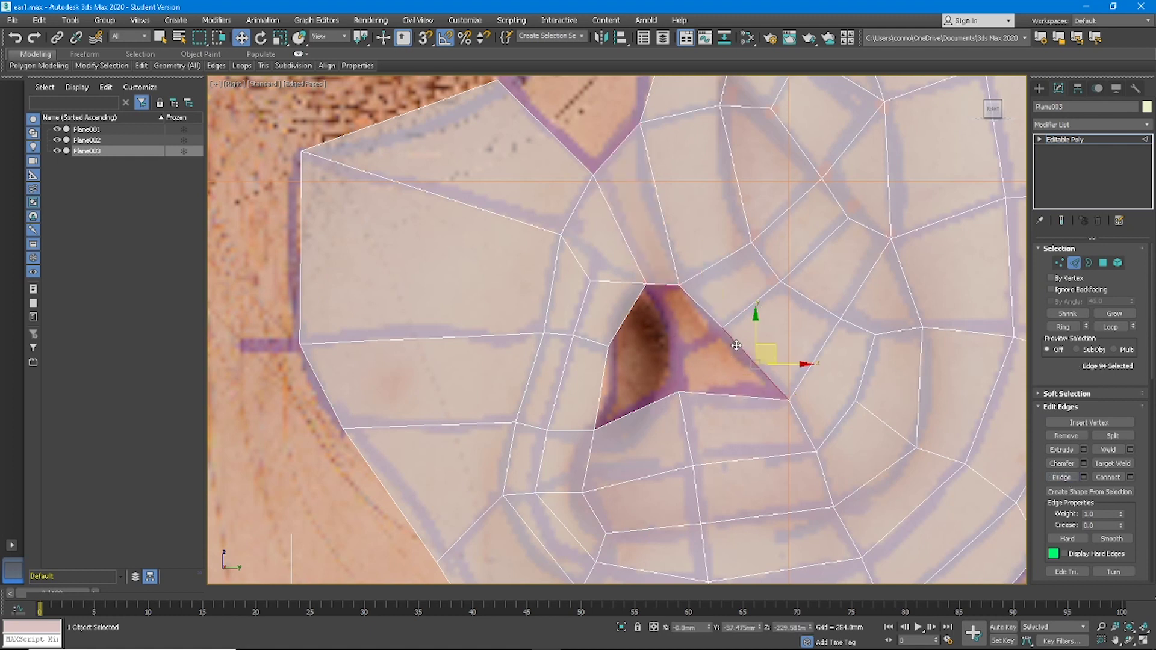
{"action": "left_click_drag", "start_coordinate": [765, 352], "coordinate": [714, 364]}
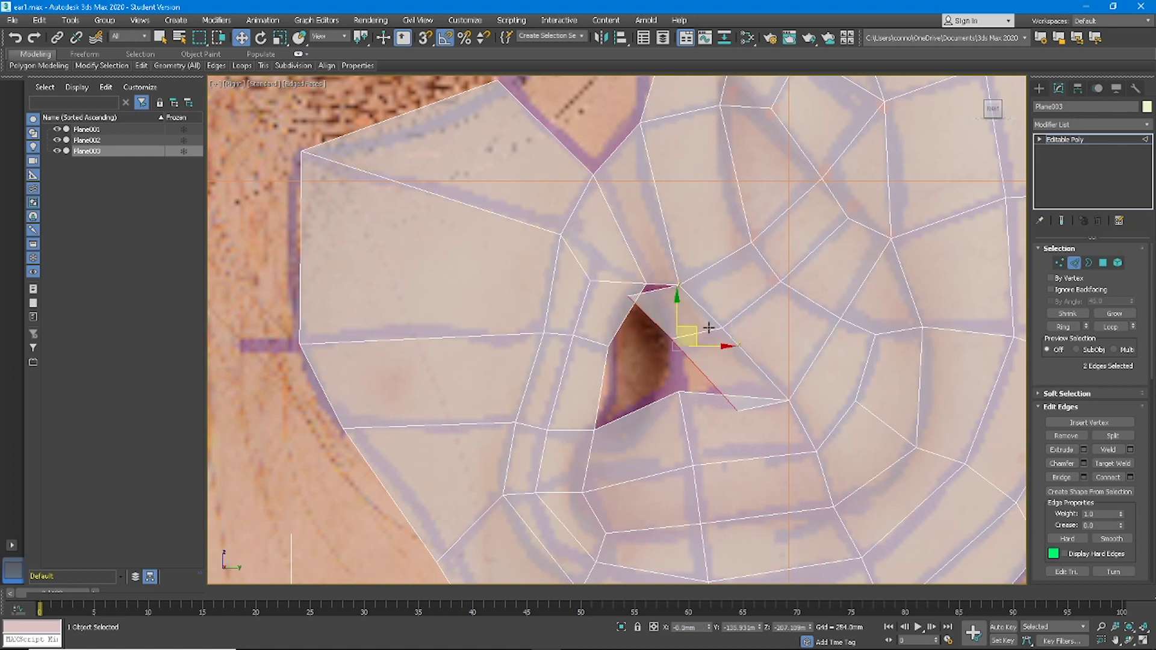
- Target-weld the new polygons' upper and lower end vertices to the corners above and below the canal opening
{"action": "left_click", "coordinate": [1067, 263]}
{"action": "left_click", "coordinate": [1062, 263]}
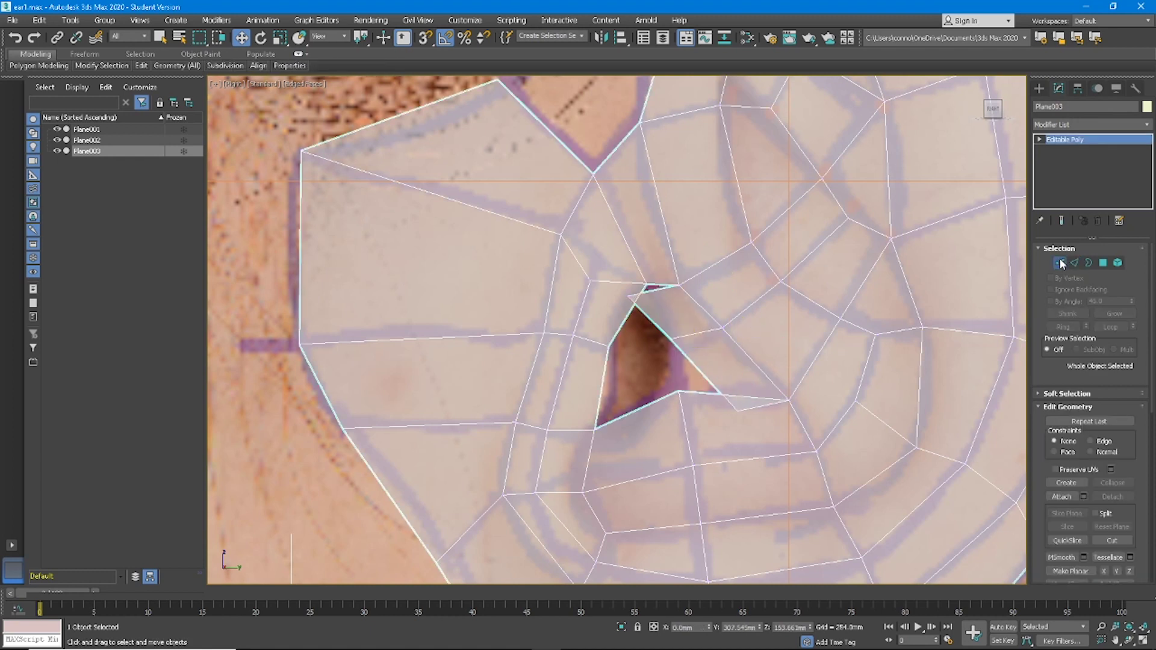
{"action": "left_click", "coordinate": [1061, 264]}
{"action": "left_click", "coordinate": [1112, 450]}
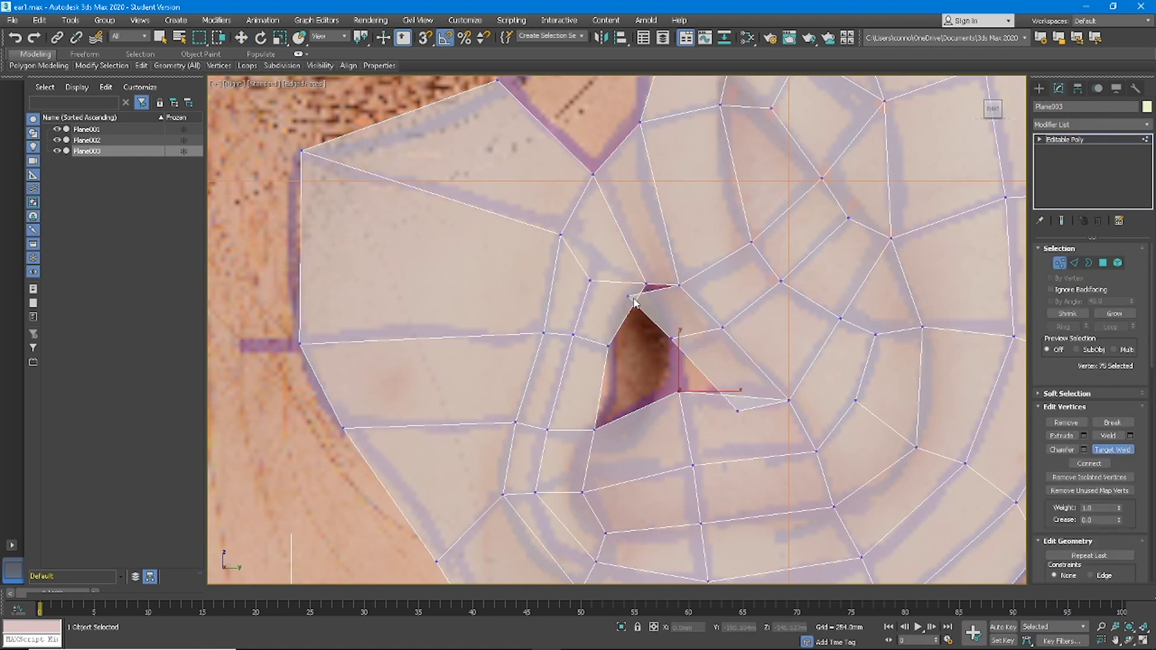
{"action": "left_click", "coordinate": [644, 283]}
{"action": "left_click", "coordinate": [738, 409]}
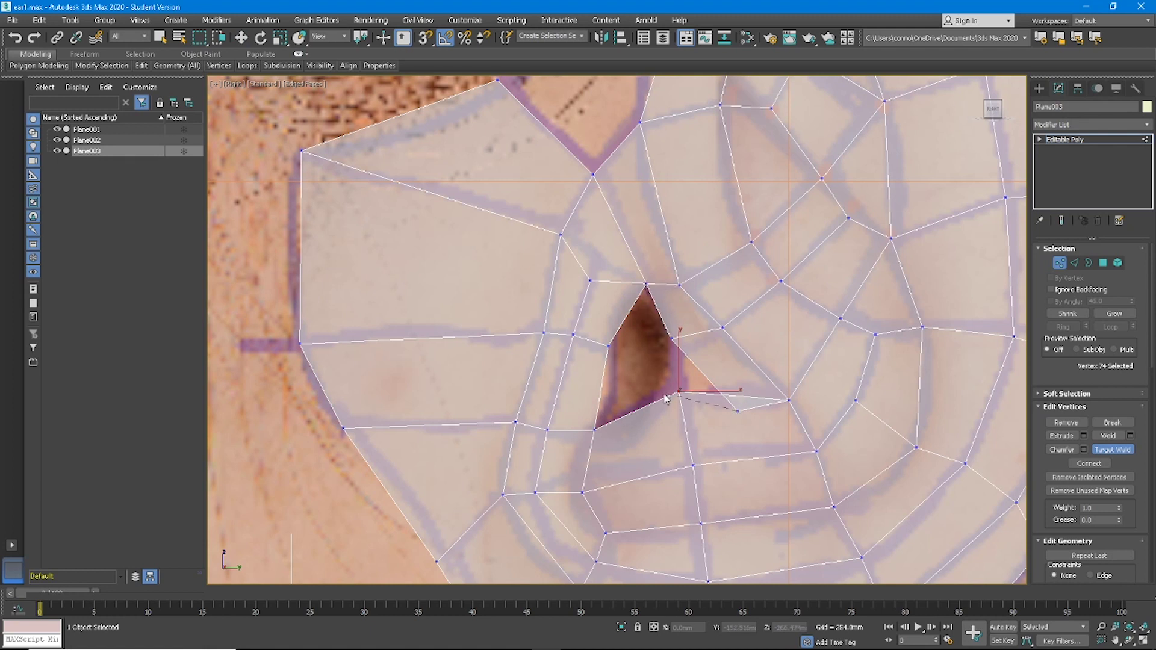
{"action": "left_click", "coordinate": [676, 394]}
- Move the middle vertex on the rear rim of the ear canal onto the sketched outline
{"action": "key", "text": "w"}
{"action": "left_click", "coordinate": [671, 355]}
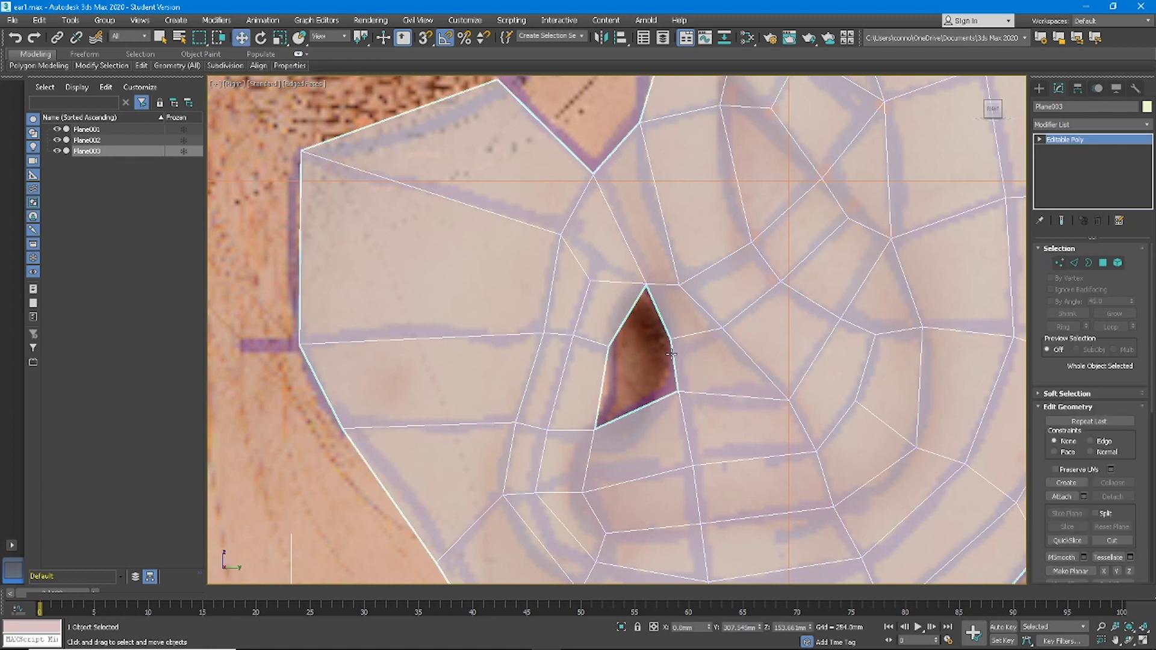
{"action": "left_click", "coordinate": [672, 340]}
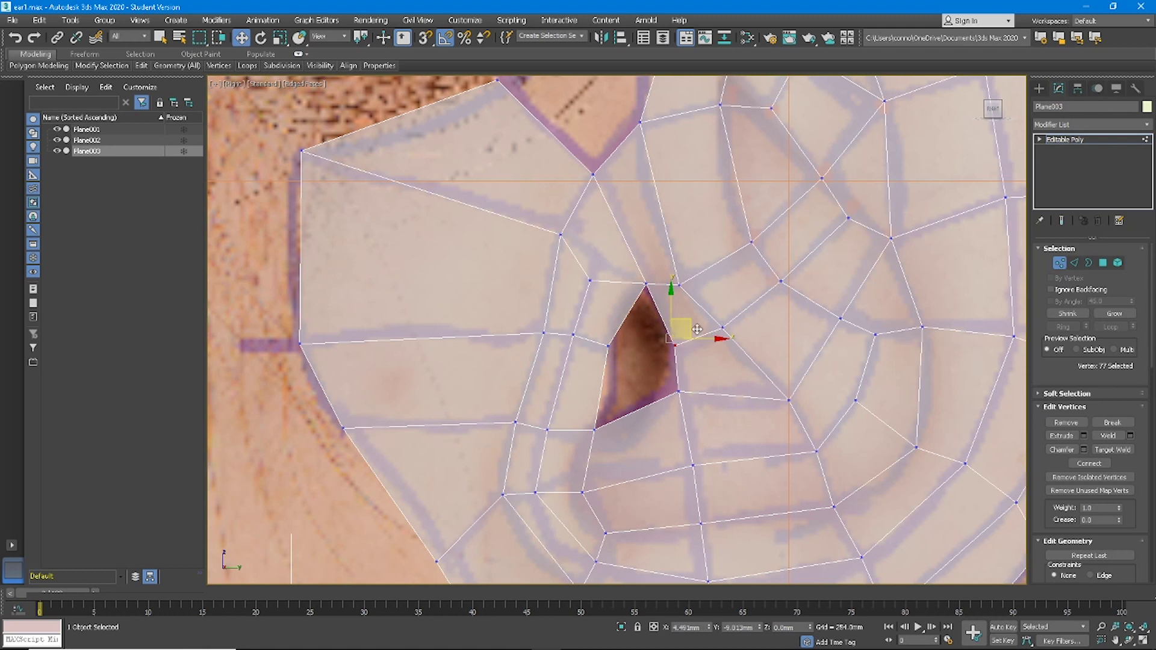
{"action": "scroll", "coordinate": [697, 328], "scroll_direction": "down", "scroll_amount": 5}
{"action": "scroll", "coordinate": [678, 396], "scroll_direction": "up", "scroll_amount": 4}
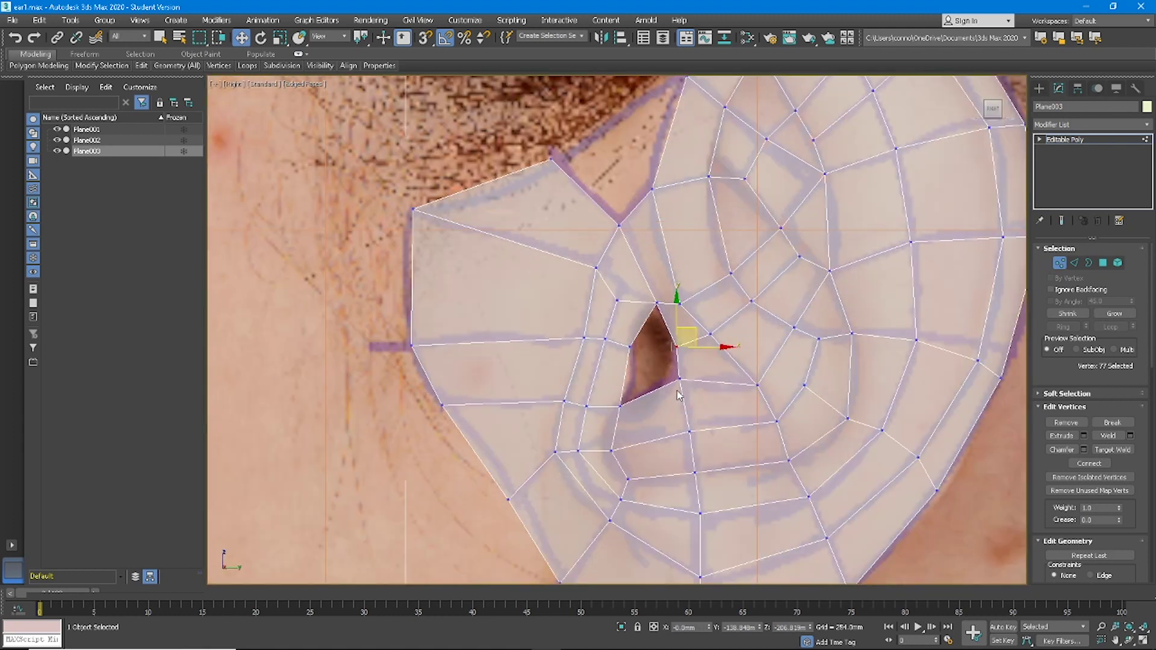
- Bridge the two facing edges across the open notch at the upper front of the ear
{"action": "middle_click_drag", "start_coordinate": [624, 264], "coordinate": [652, 316]}
{"action": "key", "text": "2"}
{"action": "left_click", "coordinate": [693, 250]}
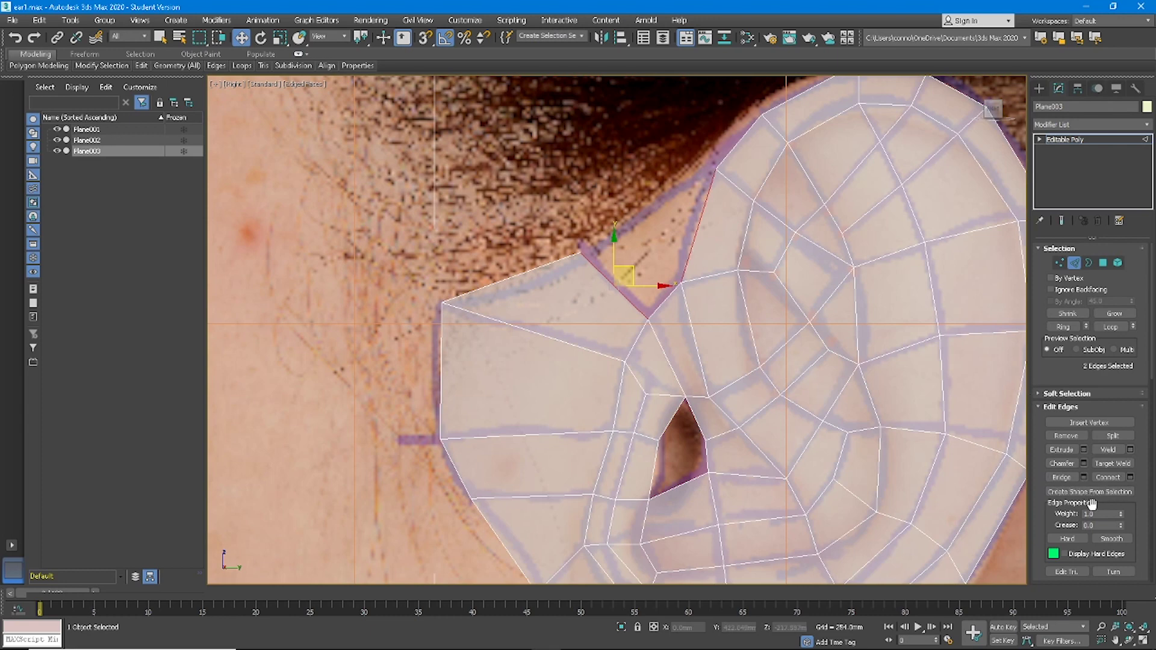
- Examine the filled ear mesh from an angle and up close, comparing the polygons behind the ear canal with the sketch
{"action": "scroll", "coordinate": [803, 335], "scroll_direction": "down", "scroll_amount": 5}
{"action": "scroll", "coordinate": [782, 333], "scroll_direction": "up", "scroll_amount": 5}
{"action": "scroll", "coordinate": [769, 330], "scroll_direction": "down", "scroll_amount": 5}
{"action": "scroll", "coordinate": [777, 333], "scroll_direction": "up", "scroll_amount": 3}
{"action": "middle_click_drag", "start_coordinate": [850, 319], "coordinate": [944, 207], "text": "alt"}
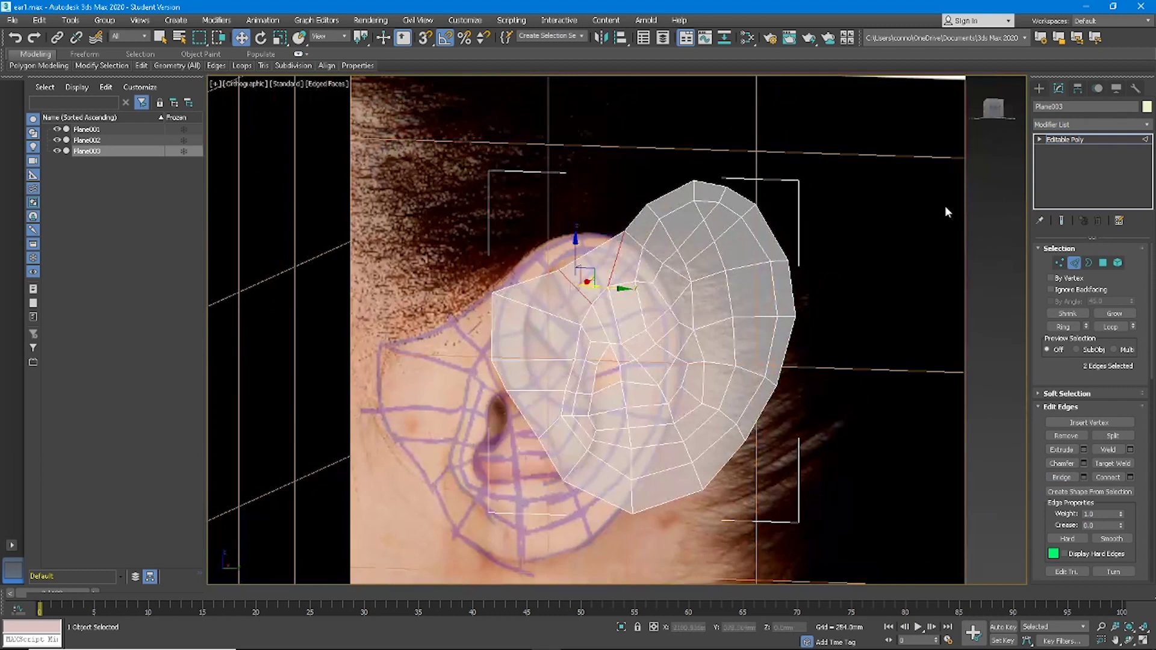
{"action": "left_click", "coordinate": [1009, 108]}
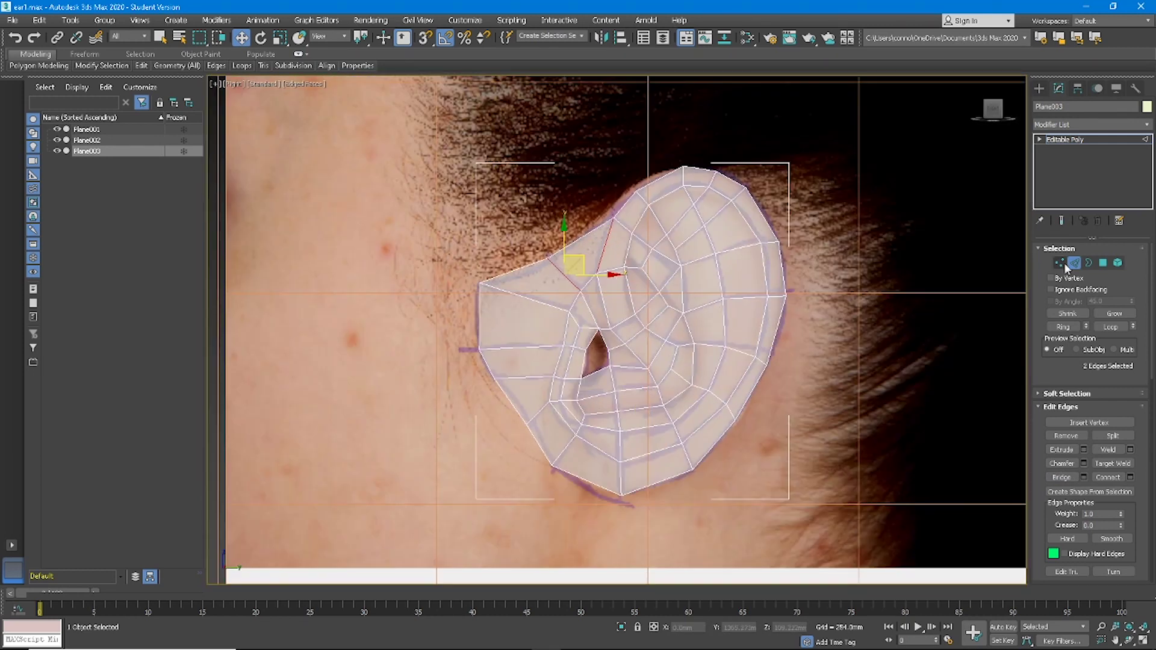
{"action": "left_click", "coordinate": [1102, 263]}
{"action": "left_click", "coordinate": [691, 252]}
{"action": "scroll", "coordinate": [693, 270], "scroll_direction": "up", "scroll_amount": 3}
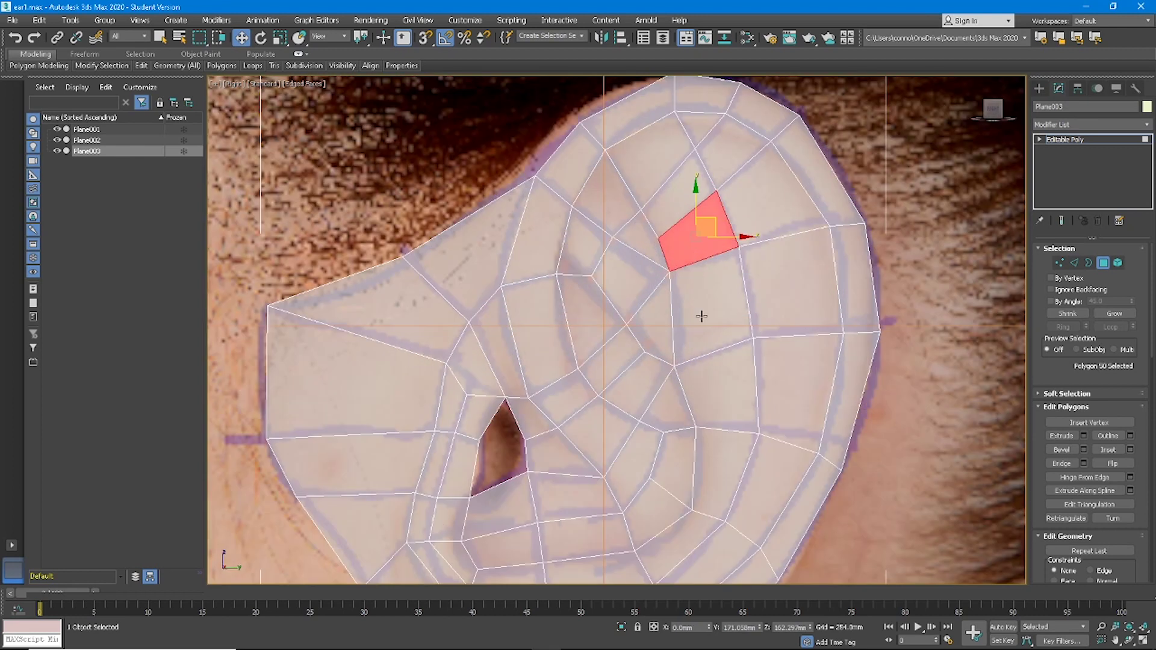
{"action": "left_click", "coordinate": [703, 317]}
{"action": "middle_click_drag", "start_coordinate": [726, 421], "coordinate": [732, 283]}
{"action": "left_click", "coordinate": [663, 367]}
{"action": "left_click", "coordinate": [677, 316], "text": "ctrl"}
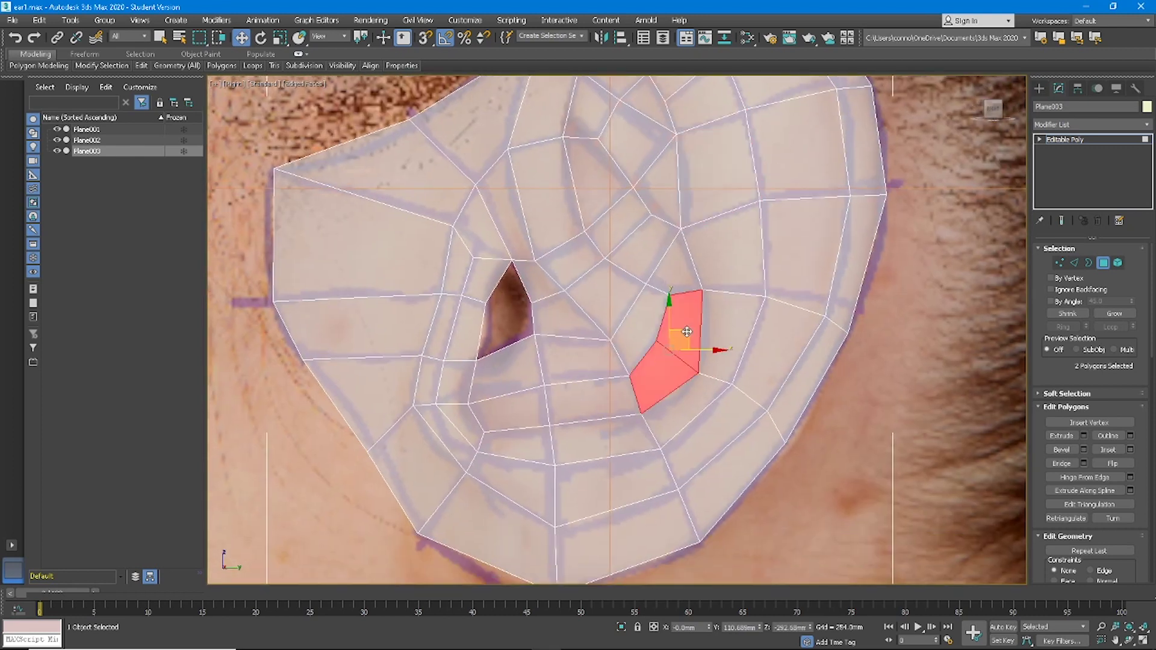
{"action": "key", "text": "1"}
{"action": "scroll", "coordinate": [673, 314], "scroll_direction": "up", "scroll_amount": 3}
{"action": "scroll", "coordinate": [673, 314], "scroll_direction": "down", "scroll_amount": 3}
{"action": "scroll", "coordinate": [673, 313], "scroll_direction": "up", "scroll_amount": 2}
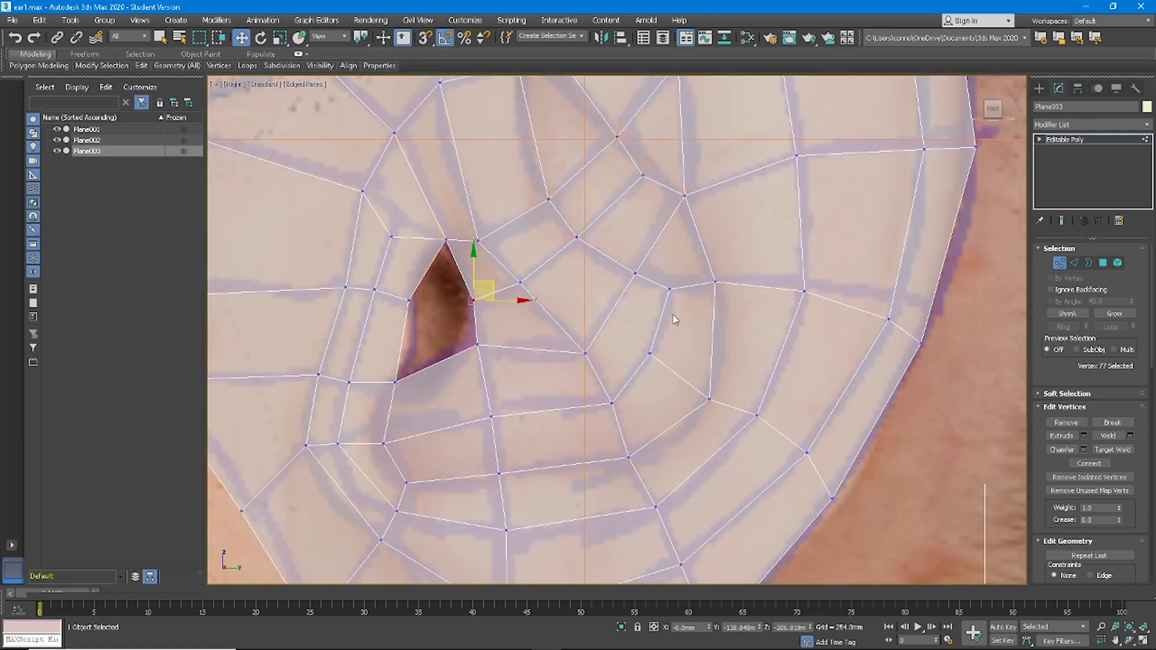
- Delete the three polygons behind the ear canal where the inner fold's edge flow is being rebuilt
{"action": "left_click", "coordinate": [1103, 262]}
{"action": "left_click", "coordinate": [686, 337]}
{"action": "left_click", "coordinate": [683, 270]}
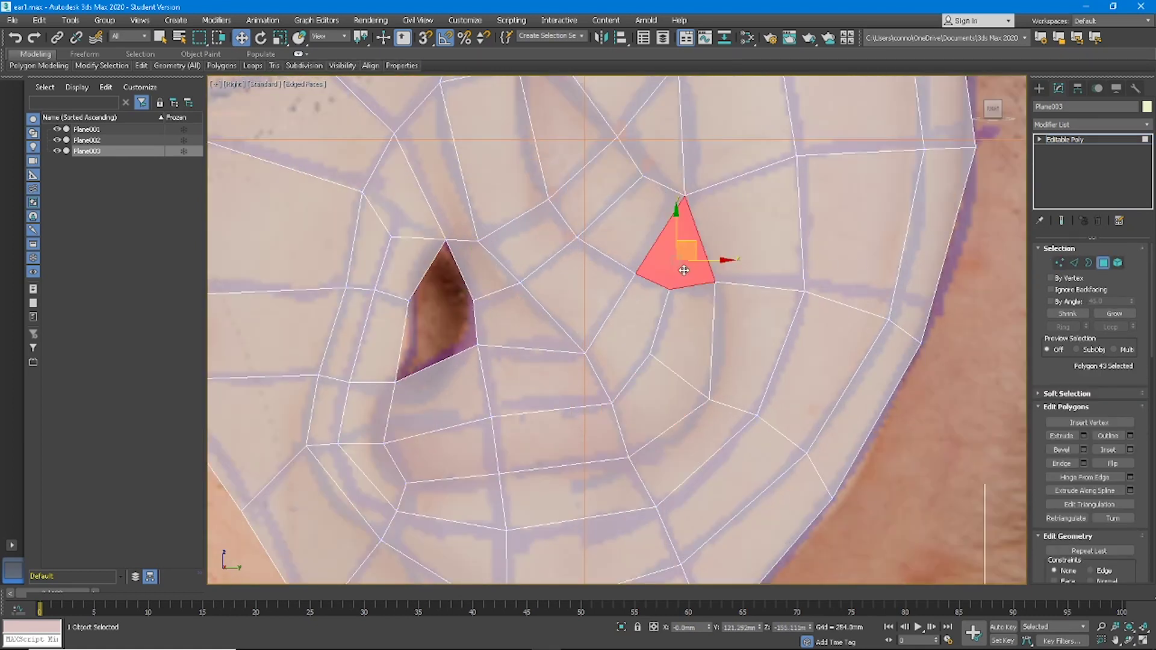
{"action": "key", "text": "Delete"}
{"action": "left_click", "coordinate": [680, 319]}
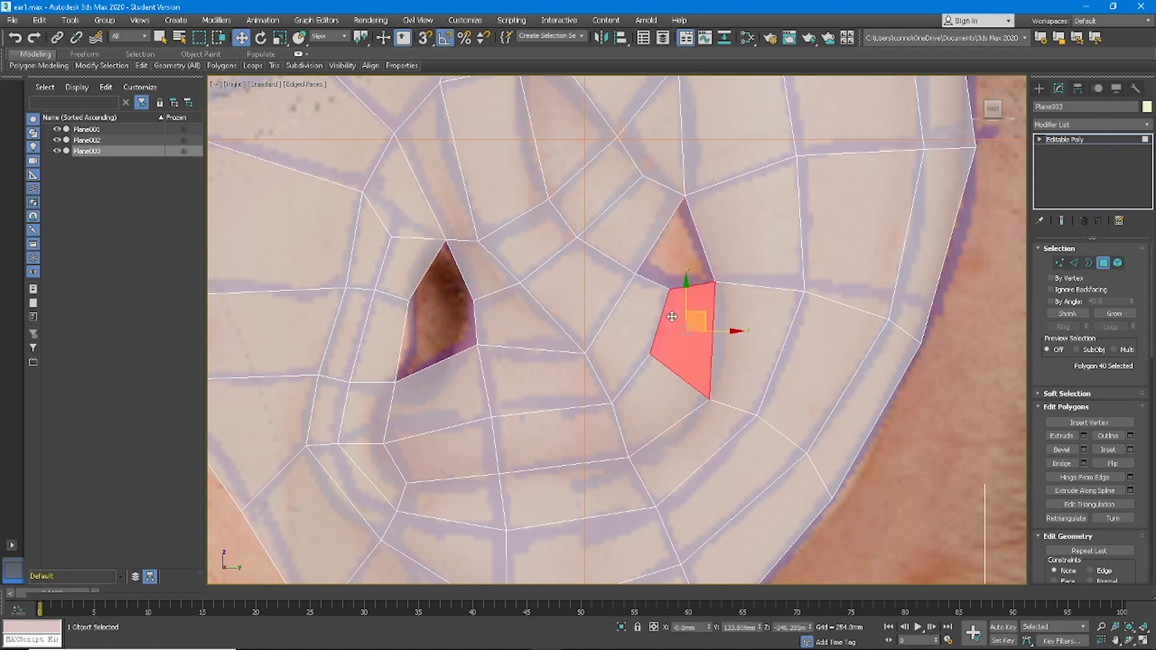
{"action": "key", "text": "Delete"}
{"action": "left_click", "coordinate": [659, 331]}
{"action": "key", "text": "Delete"}
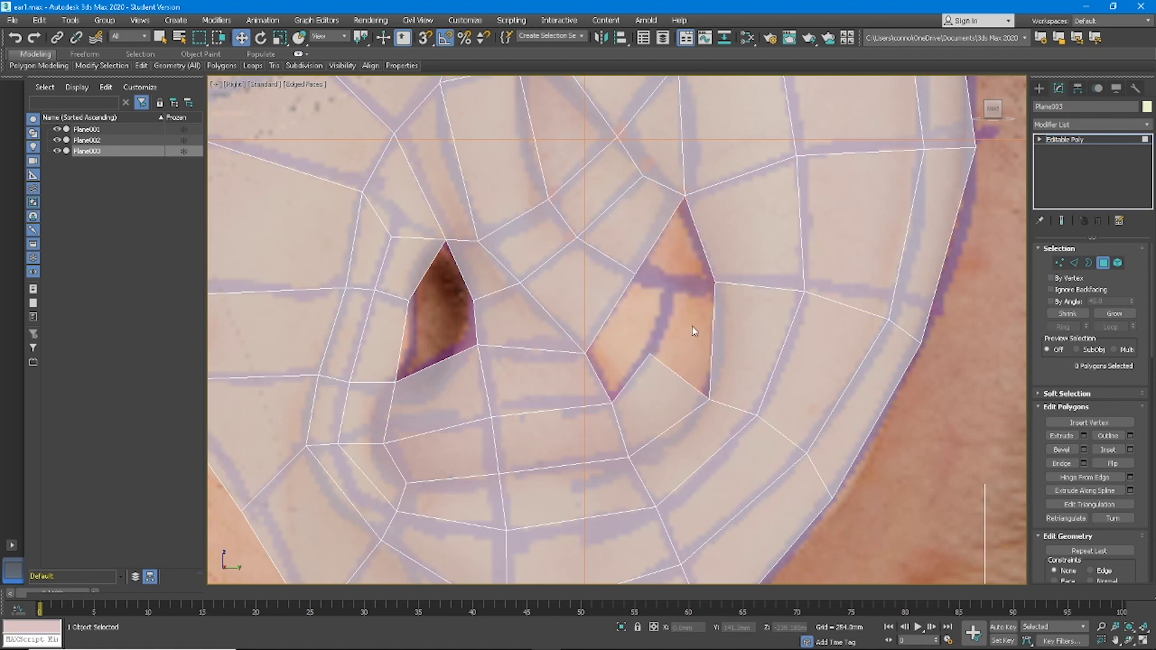
- Bridge the front edge of the new hole to the facing edge of the remaining polygon below it
{"action": "key", "text": "2"}
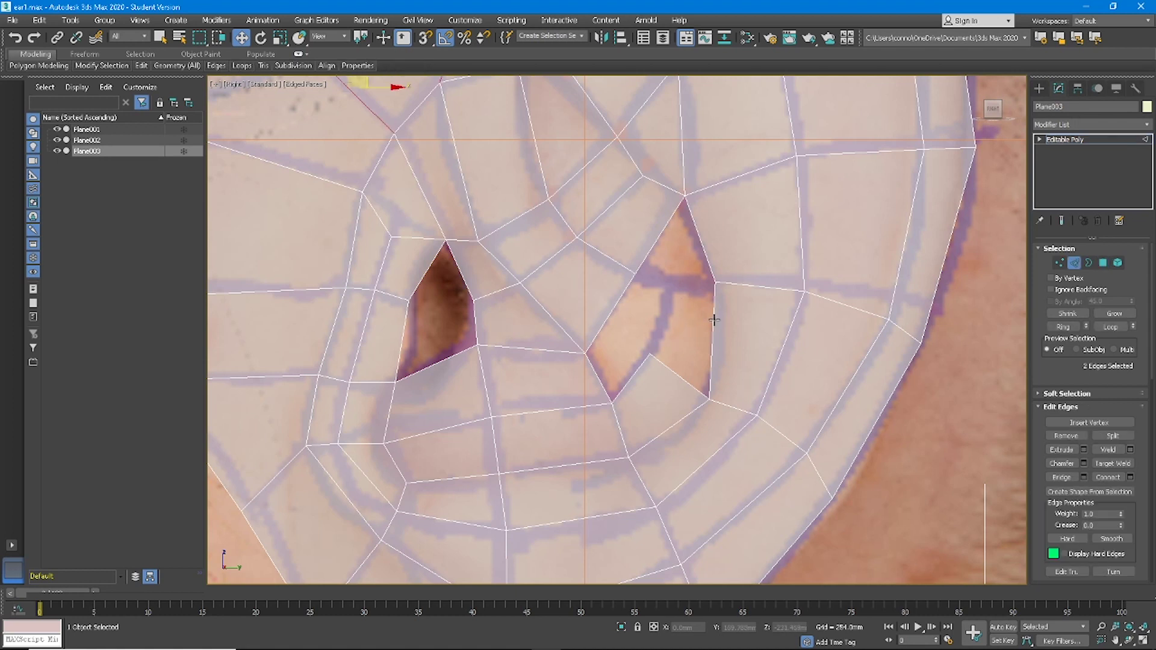
{"action": "scroll", "coordinate": [714, 320], "scroll_direction": "down", "scroll_amount": 2}
{"action": "scroll", "coordinate": [695, 322], "scroll_direction": "up", "scroll_amount": 2}
{"action": "left_click", "coordinate": [713, 331]}
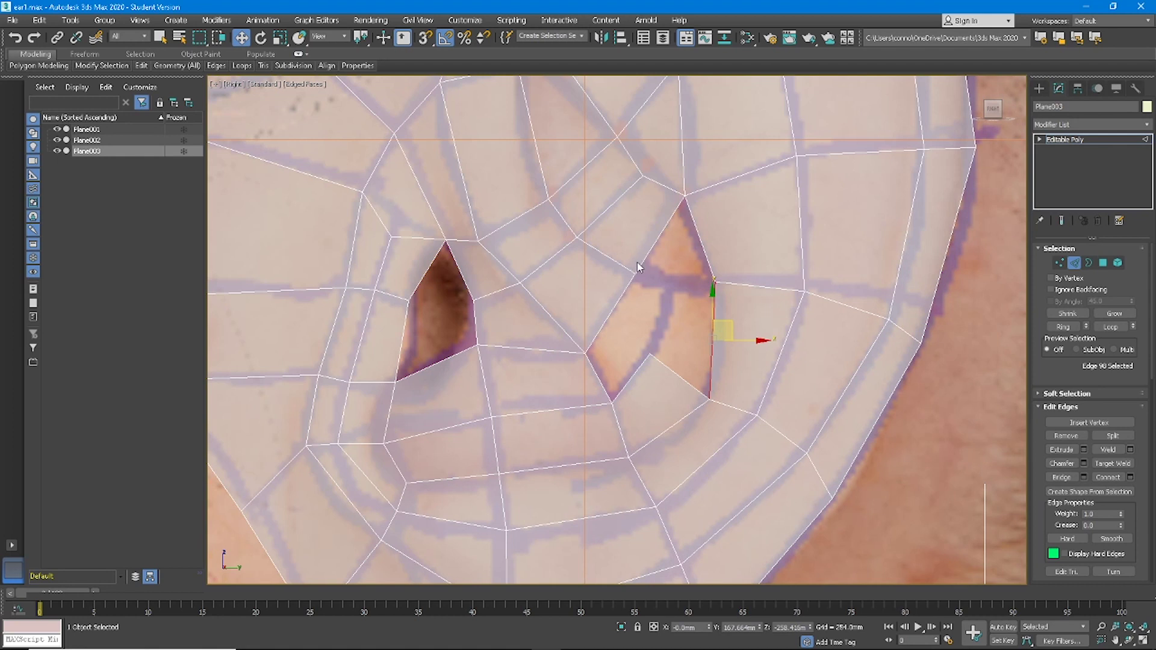
{"action": "scroll", "coordinate": [638, 268], "scroll_direction": "down", "scroll_amount": 3}
{"action": "scroll", "coordinate": [637, 272], "scroll_direction": "up", "scroll_amount": 3}
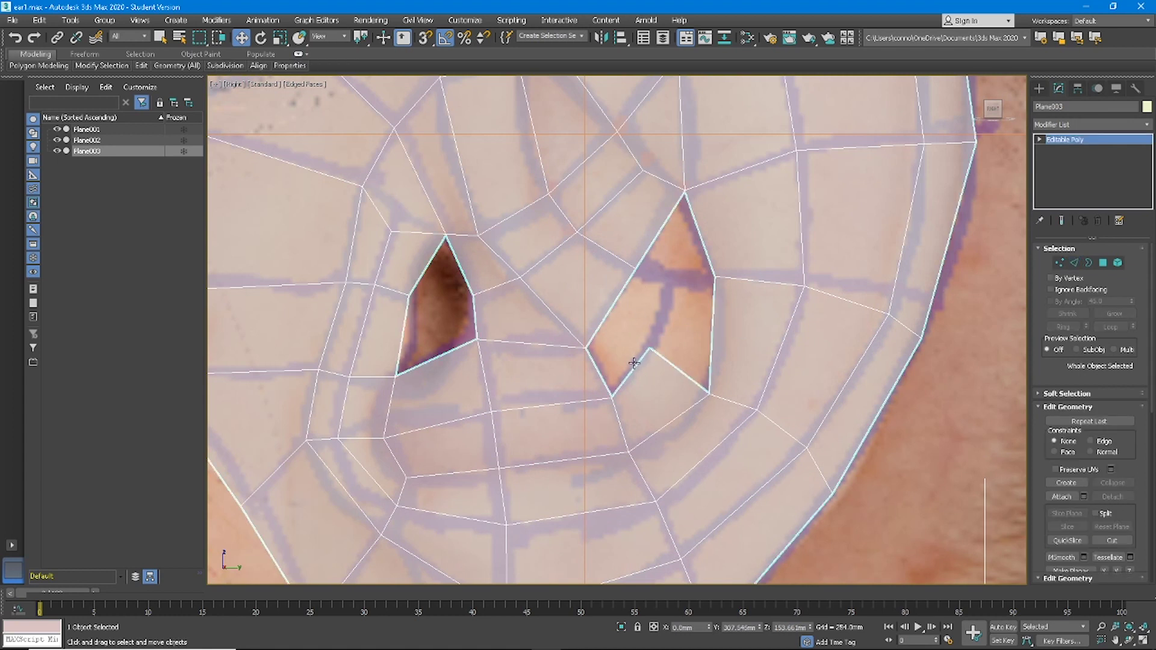
{"action": "key", "text": "2"}
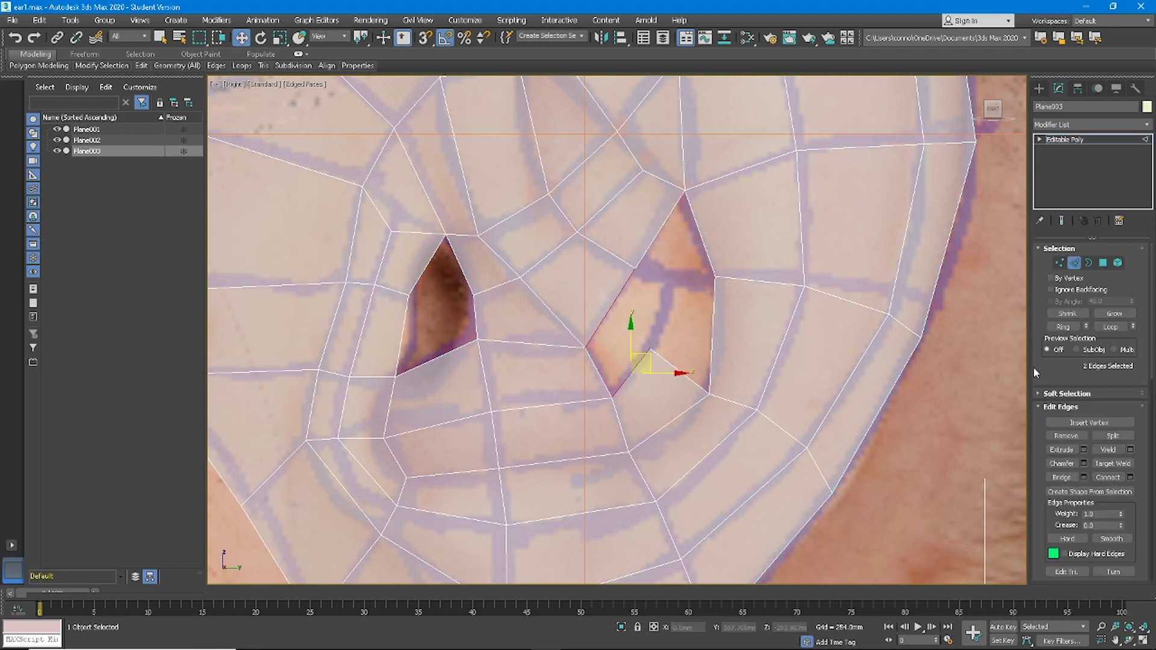
{"action": "left_click", "coordinate": [1061, 477]}
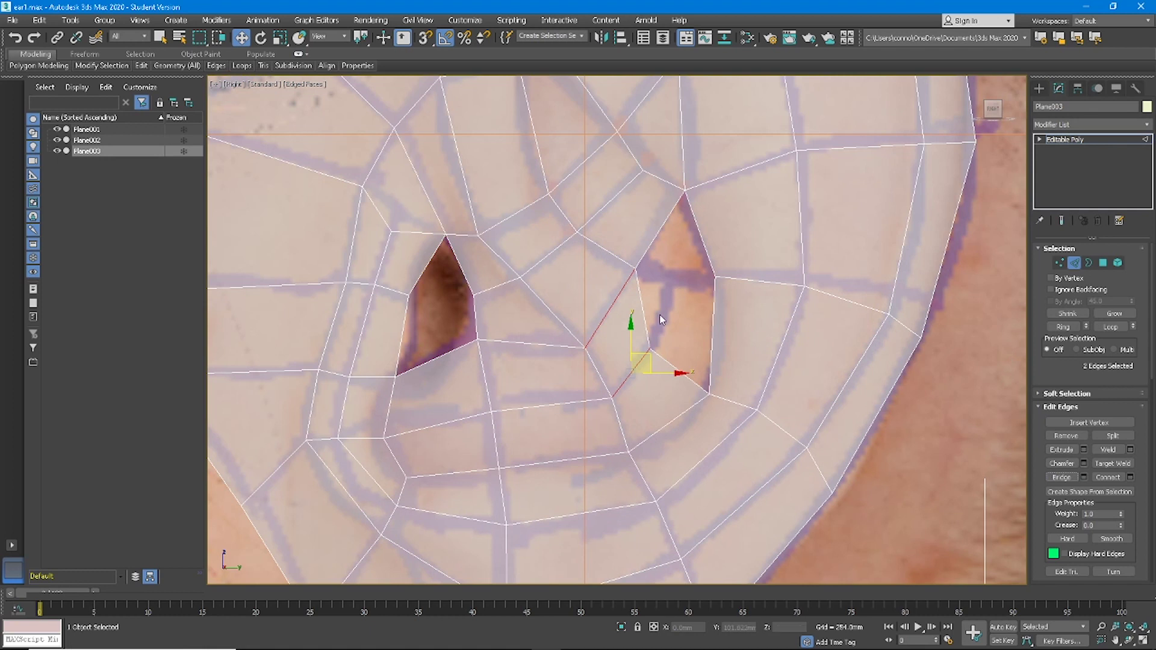
- Check the edge ring that runs across the ear mesh from the edge beside the open hole
{"action": "scroll", "coordinate": [618, 280], "scroll_direction": "down", "scroll_amount": 5}
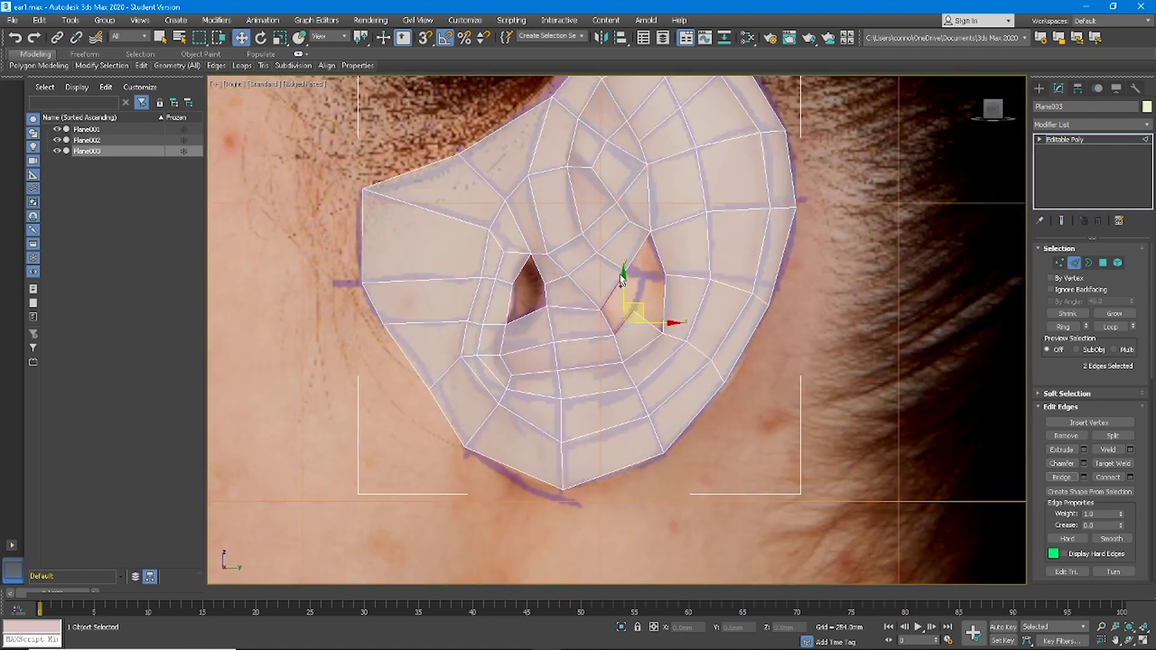
{"action": "left_click", "coordinate": [1067, 313]}
{"action": "left_click", "coordinate": [1063, 327]}
{"action": "middle_click_drag", "start_coordinate": [654, 207], "coordinate": [655, 263]}
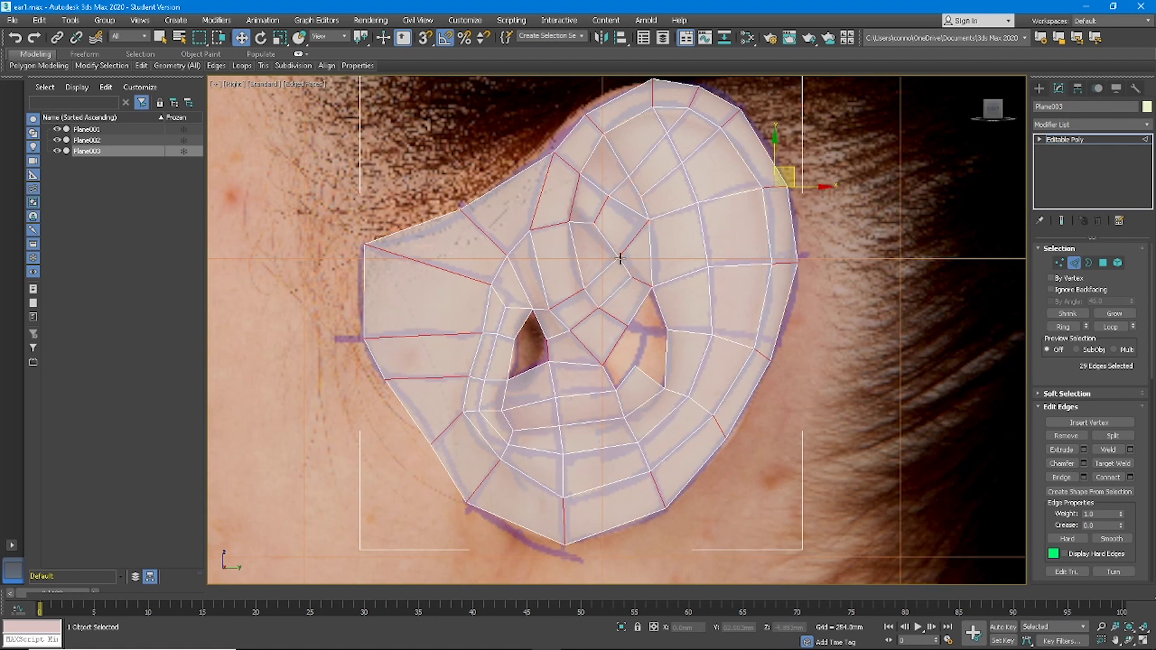
- Try to bridge the lower edge of the hole behind the ear canal to the hole's upper back edge
{"action": "left_click", "coordinate": [622, 337]}
{"action": "scroll", "coordinate": [620, 331], "scroll_direction": "up", "scroll_amount": 2}
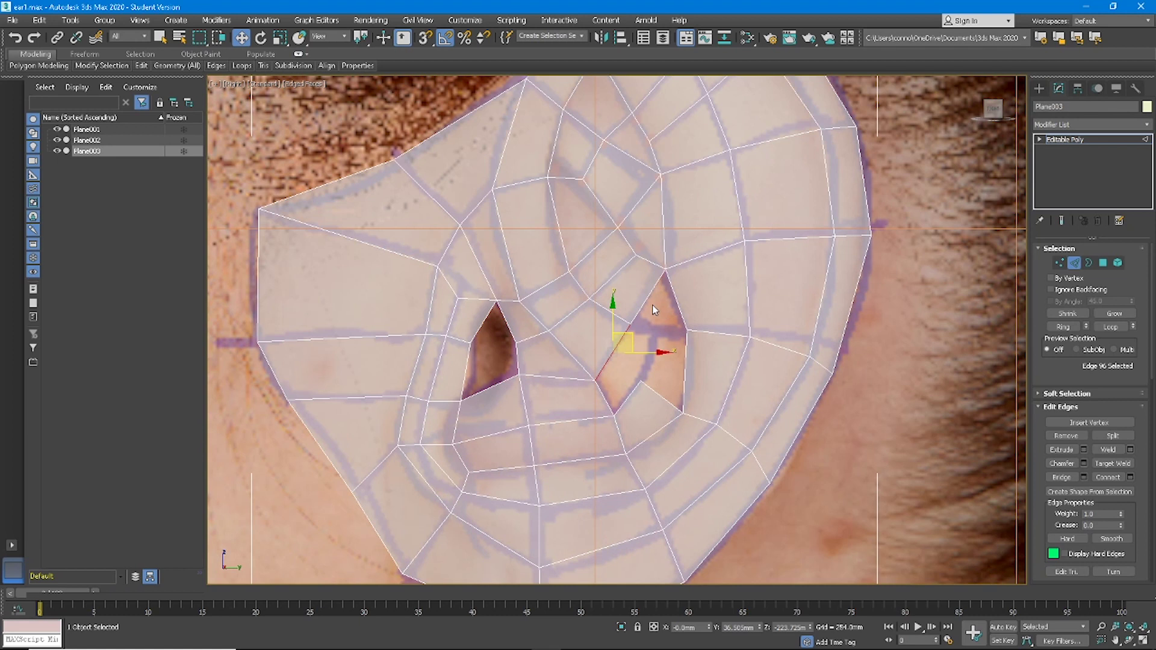
{"action": "left_click", "coordinate": [647, 389], "text": "ctrl"}
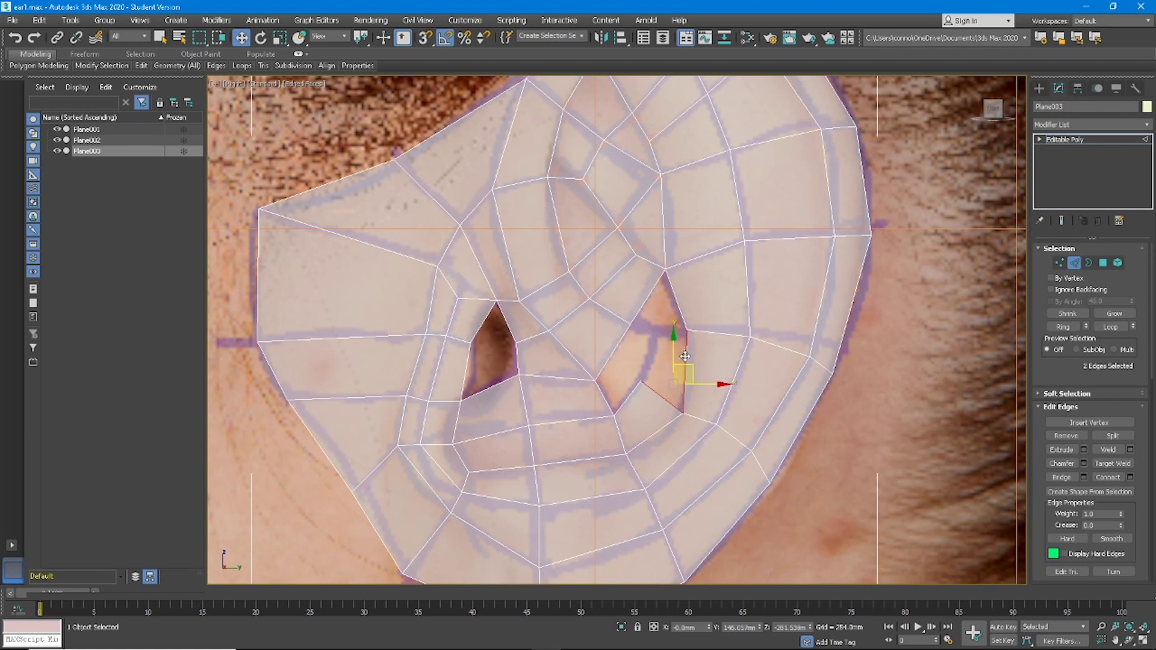
{"action": "left_click", "coordinate": [1060, 478]}
{"action": "key", "text": "w"}
{"action": "left_click", "coordinate": [679, 312], "text": "ctrl"}
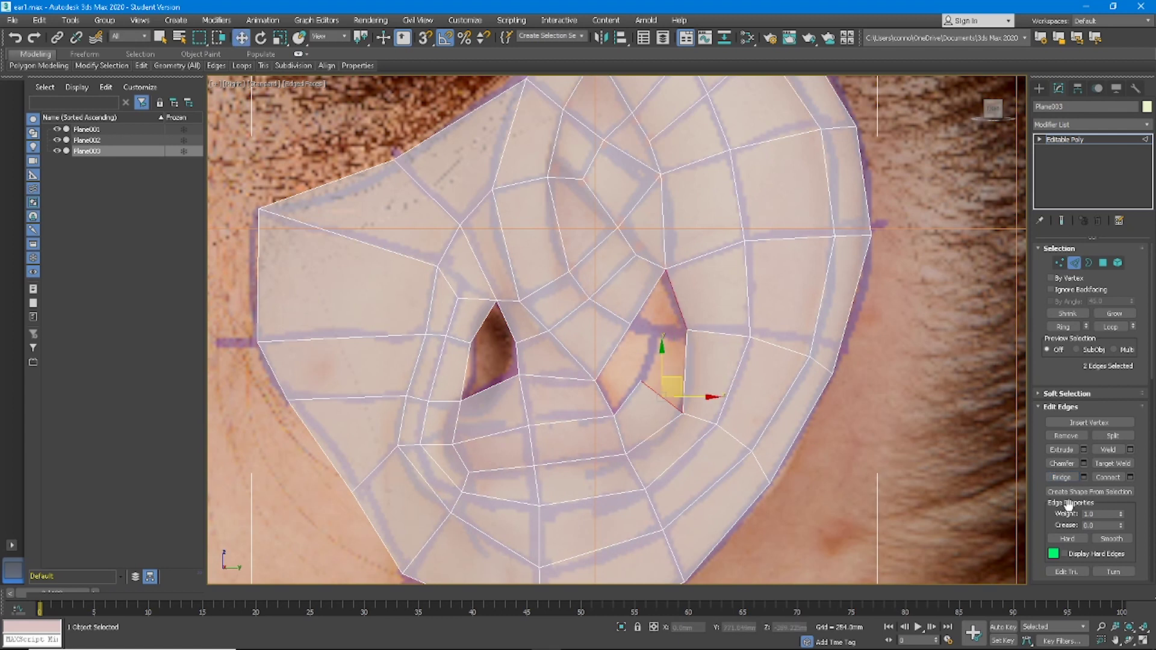
{"action": "left_click", "coordinate": [1063, 477]}
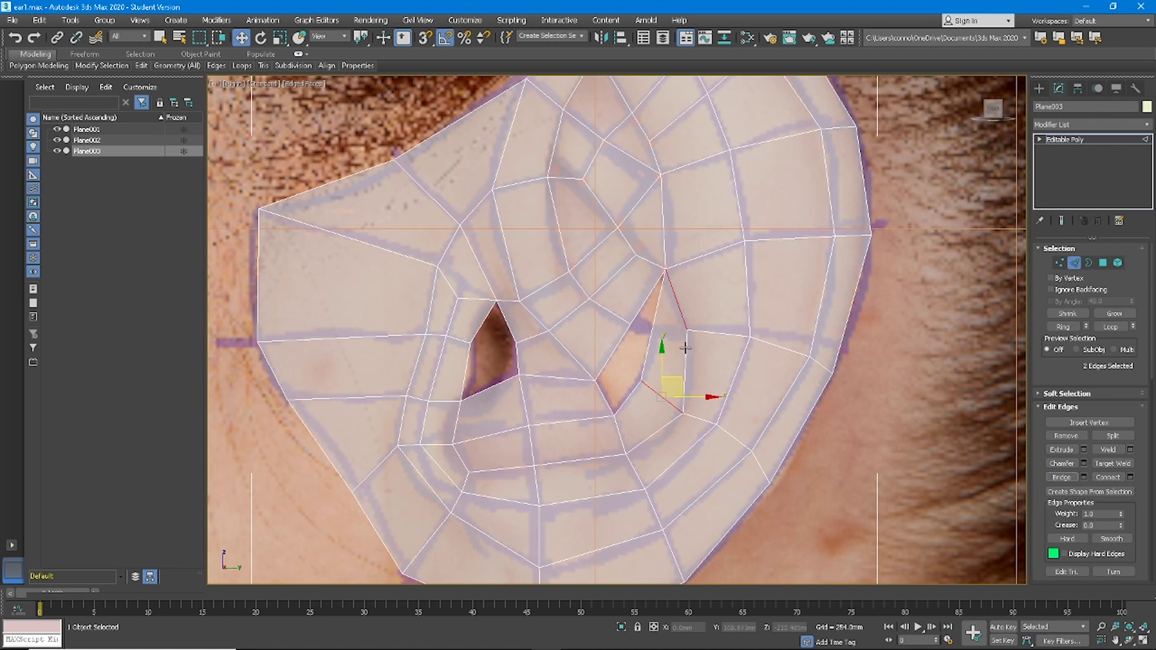
{"action": "key", "text": "ctrl+z"}
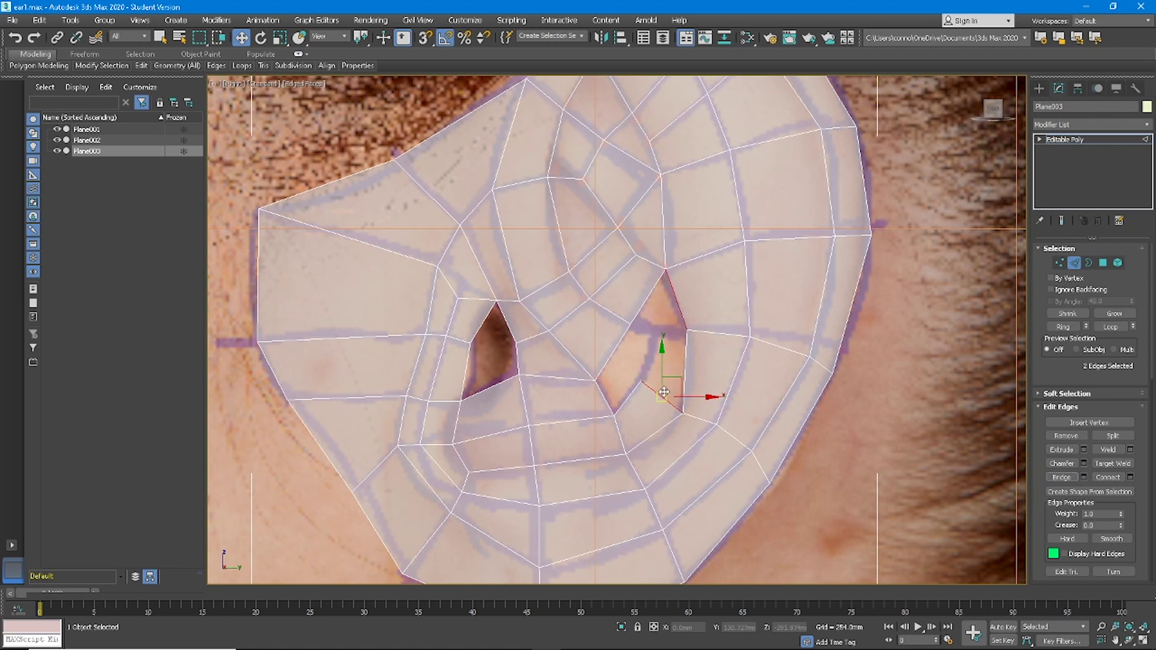
- Bridge the hole's front edge to the facing edge below it, and move the new polygon's back corner vertex up onto the sketched line
{"action": "left_click", "coordinate": [623, 339]}
{"action": "left_click", "coordinate": [633, 387], "text": "ctrl"}
{"action": "left_click", "coordinate": [1072, 480]}
{"action": "key", "text": "1"}
{"action": "left_click", "coordinate": [643, 374]}
{"action": "left_click_drag", "start_coordinate": [661, 355], "coordinate": [672, 317]}
- Delete the polygon directly below the hole behind the ear canal
{"action": "left_click", "coordinate": [1103, 263]}
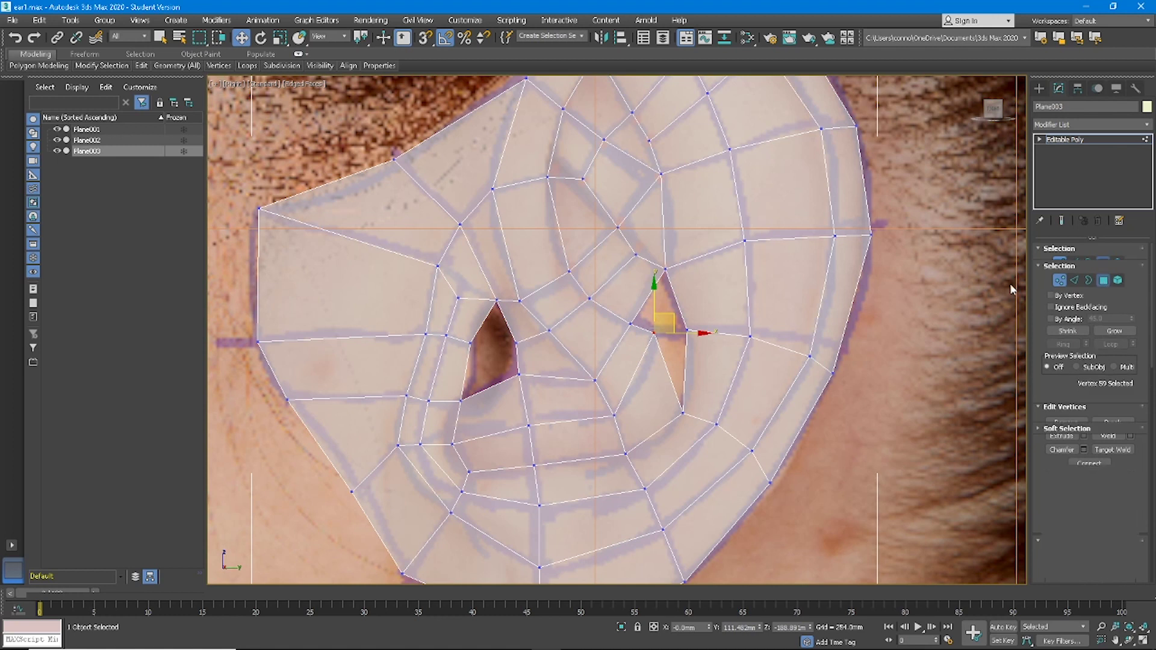
{"action": "left_click", "coordinate": [670, 396]}
{"action": "left_click", "coordinate": [670, 396], "text": "alt"}
{"action": "left_click", "coordinate": [670, 396]}
{"action": "key", "text": "Delete"}
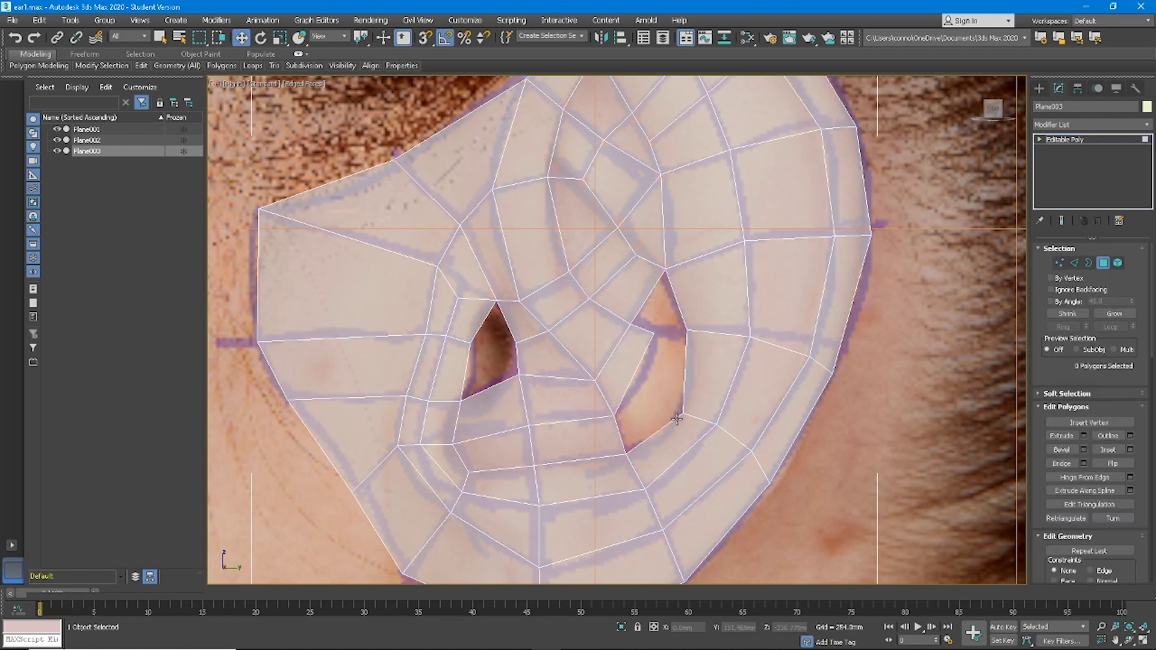
- Move the vertex at the enlarged hole's lower back corner slightly inward to match the sketch
{"action": "key", "text": "2"}
{"action": "left_click", "coordinate": [701, 415]}
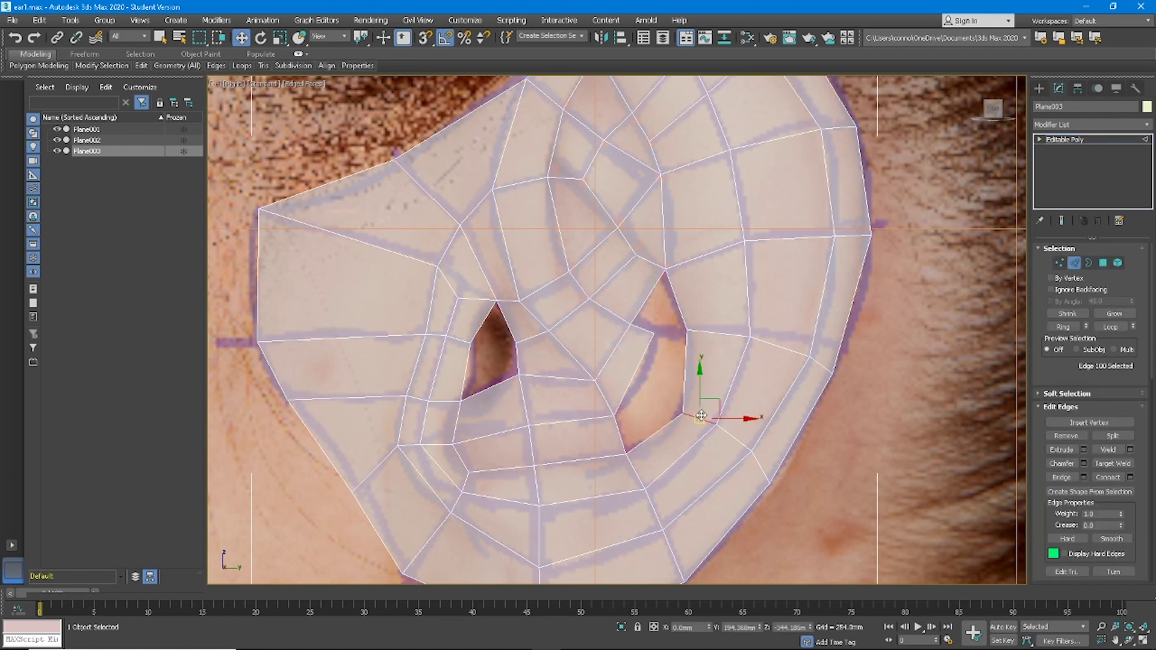
{"action": "key", "text": "1"}
{"action": "left_click_drag", "start_coordinate": [683, 413], "coordinate": [679, 410]}
- Try to bridge the two adjacent edges at the bottom of the hole
{"action": "key", "text": "2"}
{"action": "double_click", "coordinate": [651, 329]}
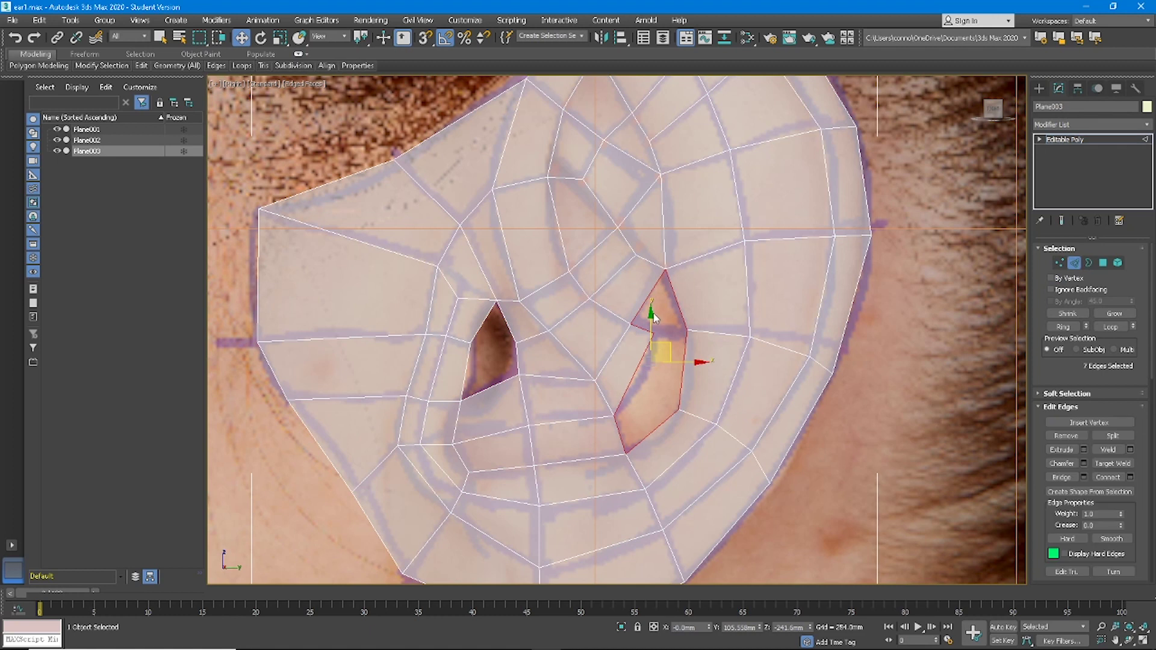
{"action": "left_click", "coordinate": [642, 328]}
{"action": "left_click", "coordinate": [710, 332]}
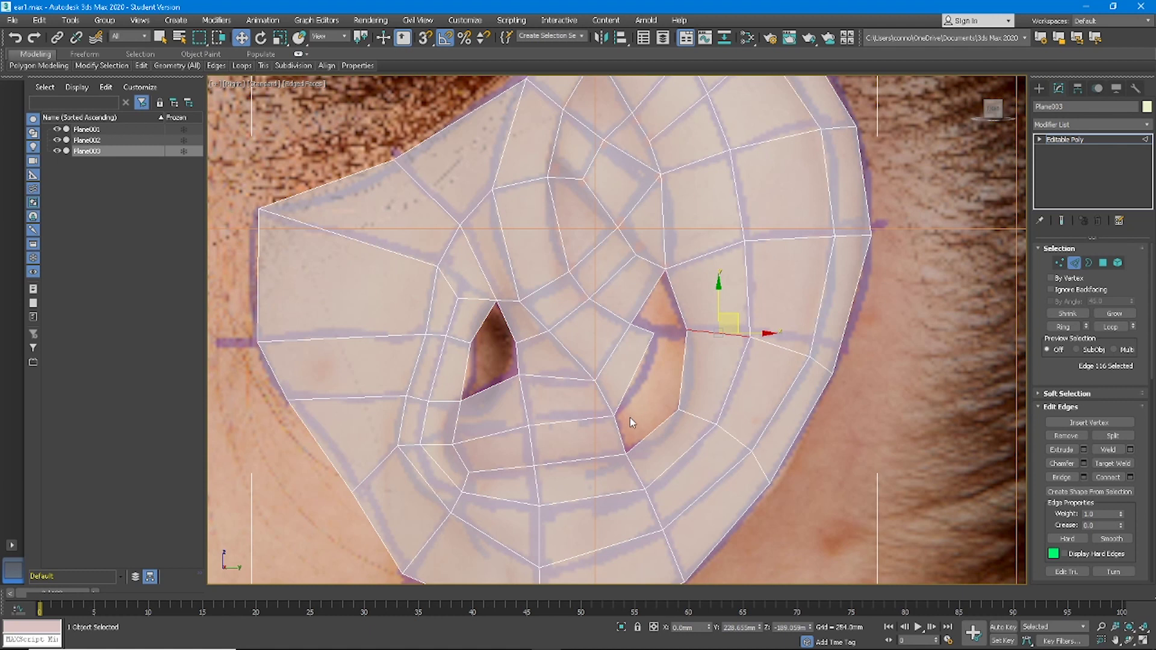
{"action": "left_click", "coordinate": [662, 420]}
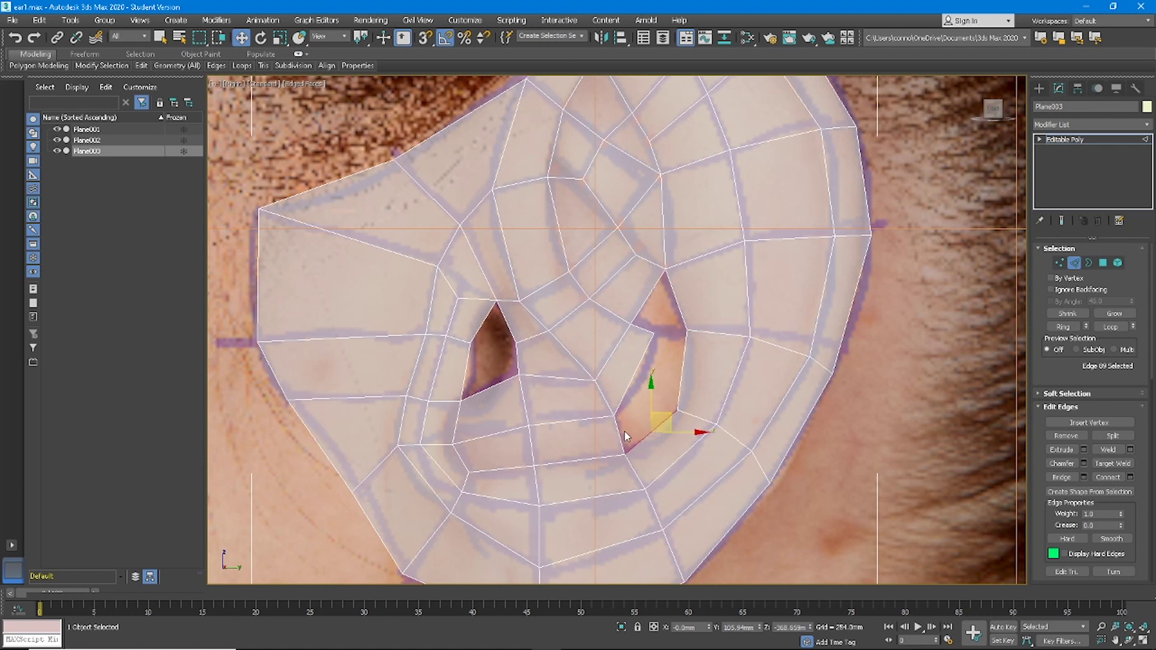
{"action": "left_click", "coordinate": [624, 431], "text": "ctrl"}
{"action": "left_click", "coordinate": [1062, 477]}
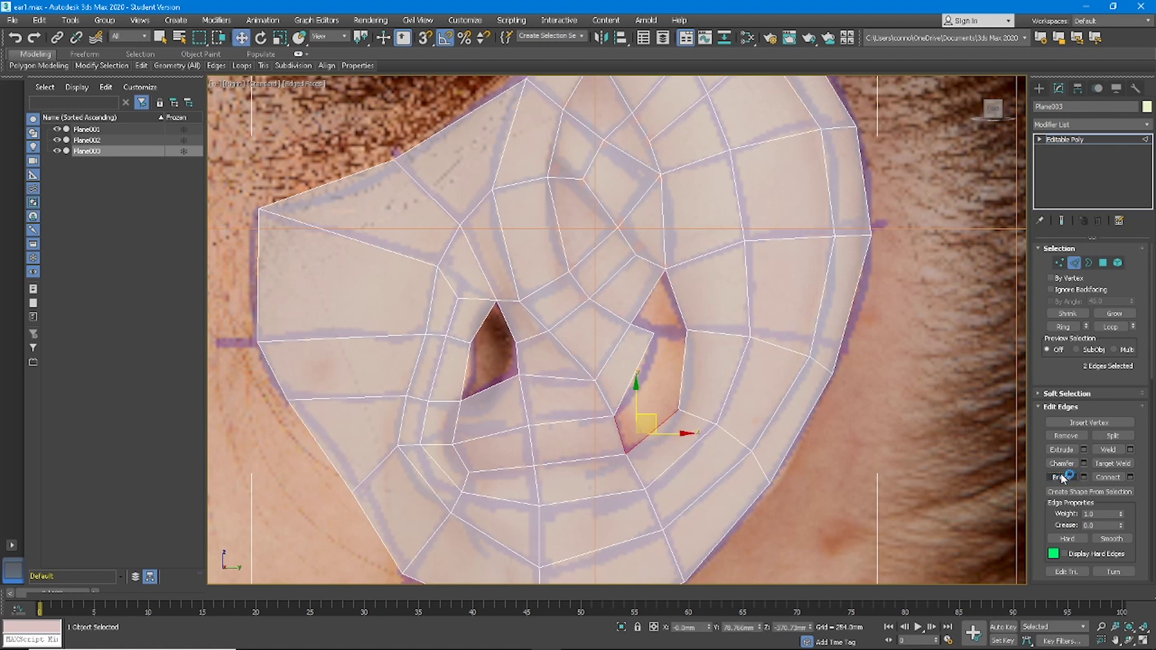
- Bridge the hole's front edge to the facing back and bottom edges to fill its lower part
{"action": "left_click", "coordinate": [632, 377]}
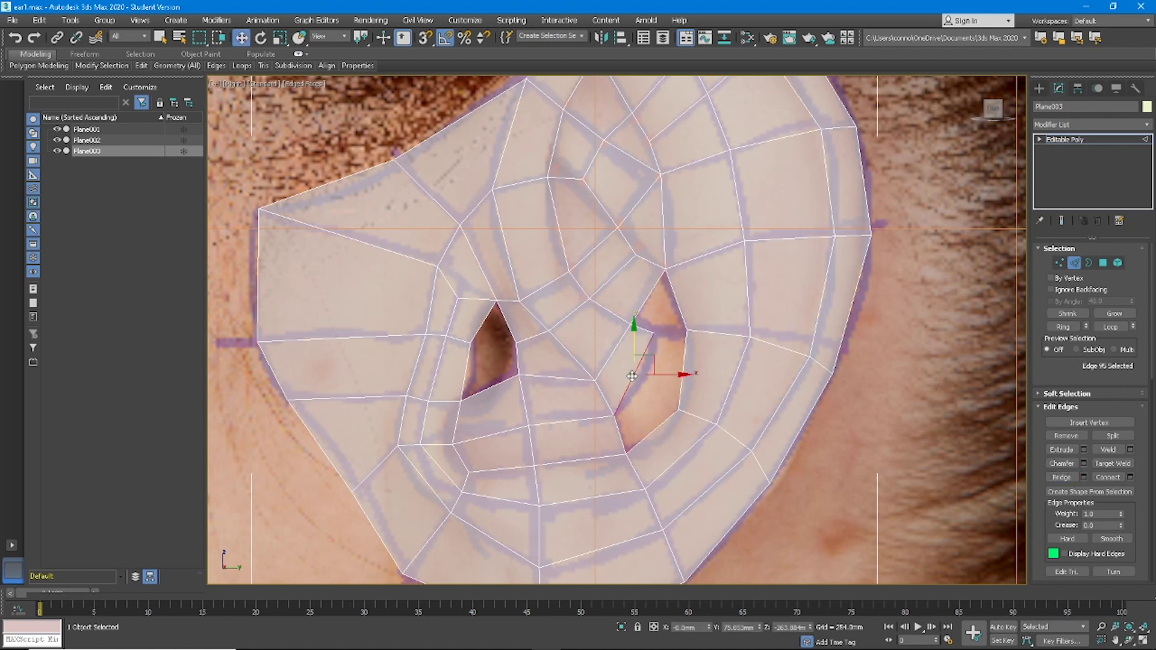
{"action": "left_click", "coordinate": [682, 378], "text": "ctrl"}
{"action": "left_click", "coordinate": [674, 415], "text": "ctrl"}
{"action": "left_click", "coordinate": [1063, 477]}
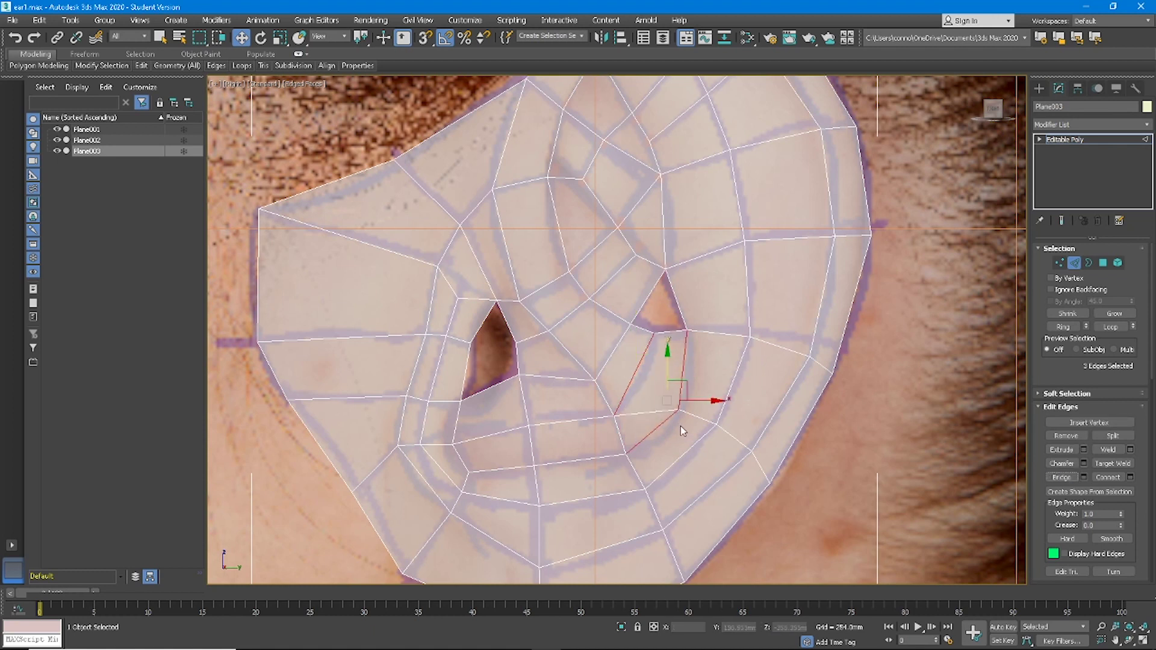
- Bridge the remaining gap's bottom edge to its front edge to close the hole
{"action": "left_click", "coordinate": [673, 329]}
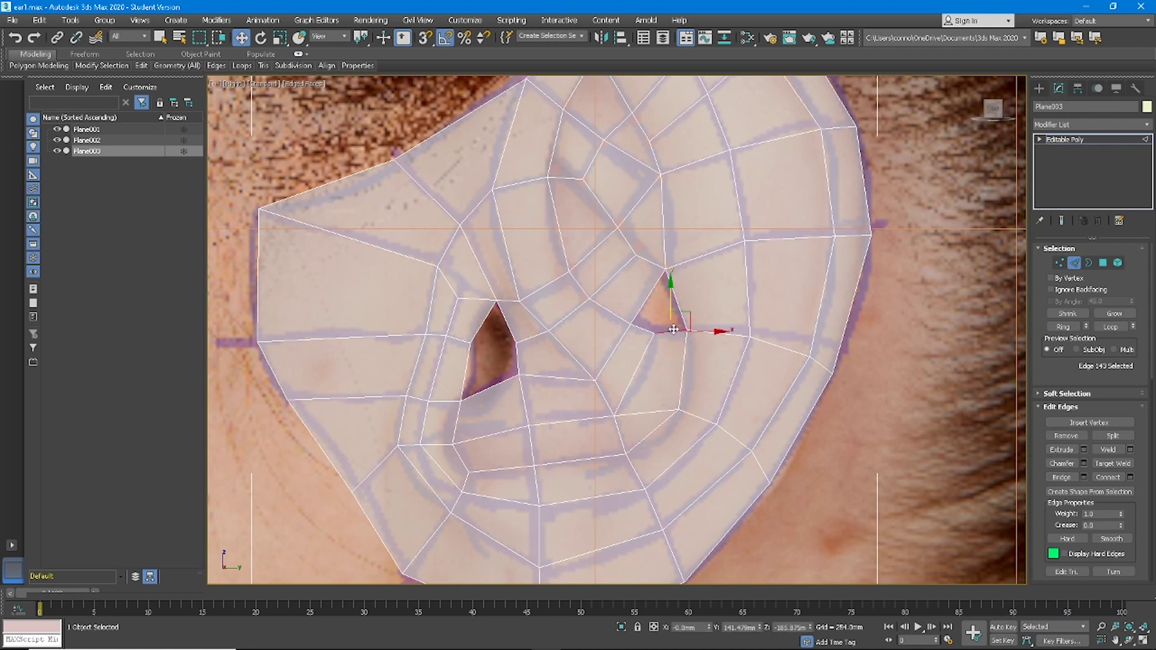
{"action": "left_click", "coordinate": [645, 304], "text": "ctrl"}
{"action": "left_click", "coordinate": [1061, 478]}
{"action": "scroll", "coordinate": [681, 360], "scroll_direction": "down", "scroll_amount": 3}
{"action": "scroll", "coordinate": [681, 360], "scroll_direction": "up", "scroll_amount": 3}
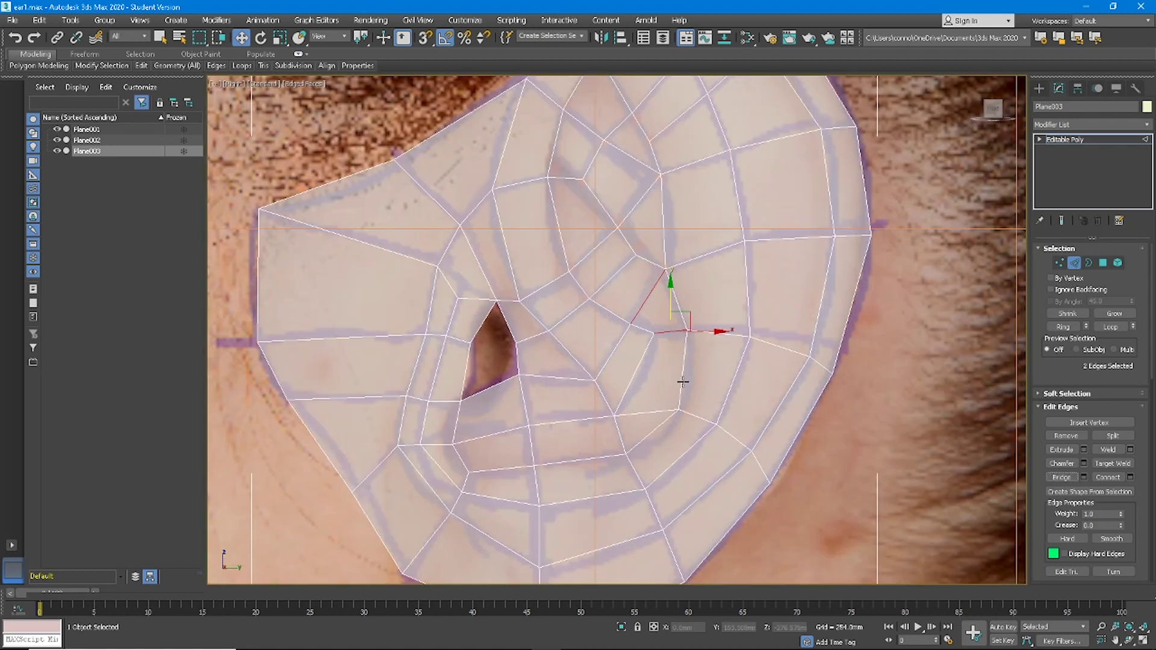
- Examine the edge ring through the filled area and compare the whole ear's topology with the sketch
{"action": "left_click", "coordinate": [1063, 326]}
{"action": "scroll", "coordinate": [754, 331], "scroll_direction": "down", "scroll_amount": 3}
{"action": "scroll", "coordinate": [755, 331], "scroll_direction": "up", "scroll_amount": 3}
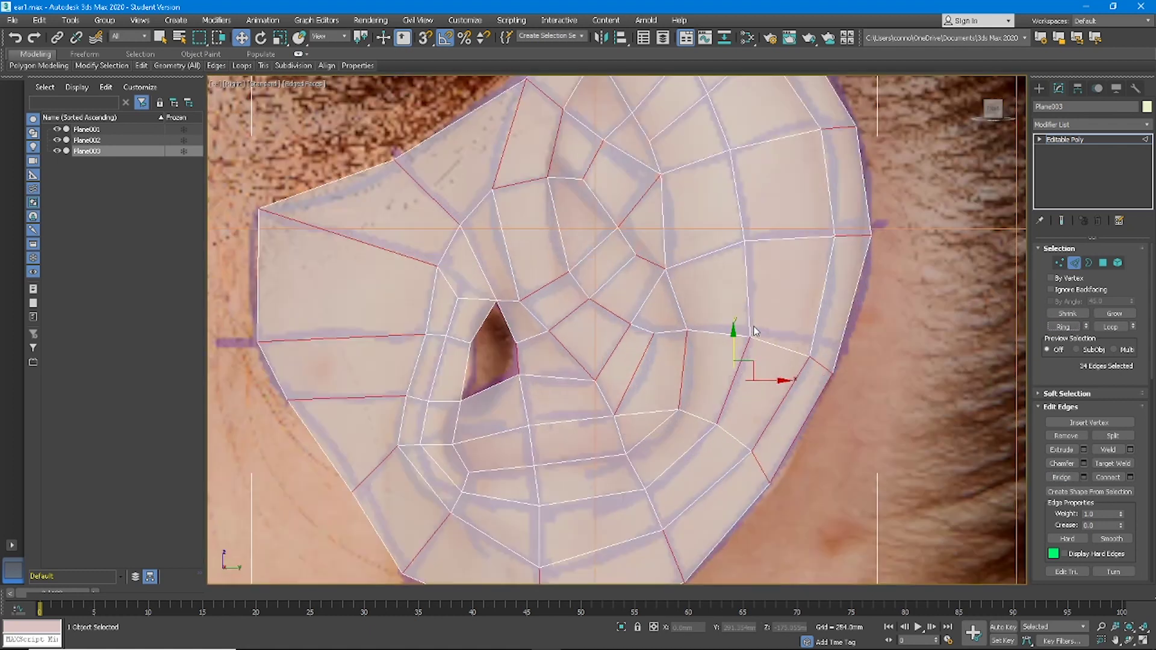
{"action": "left_click", "coordinate": [677, 388]}
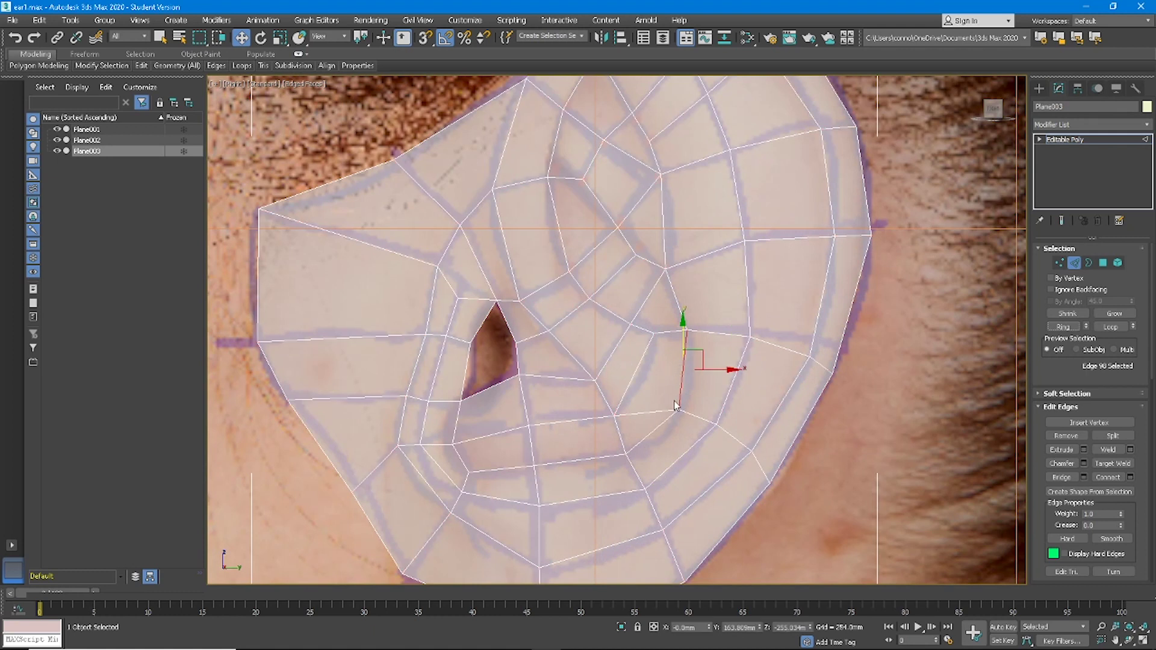
{"action": "scroll", "coordinate": [669, 388], "scroll_direction": "down", "scroll_amount": 4}
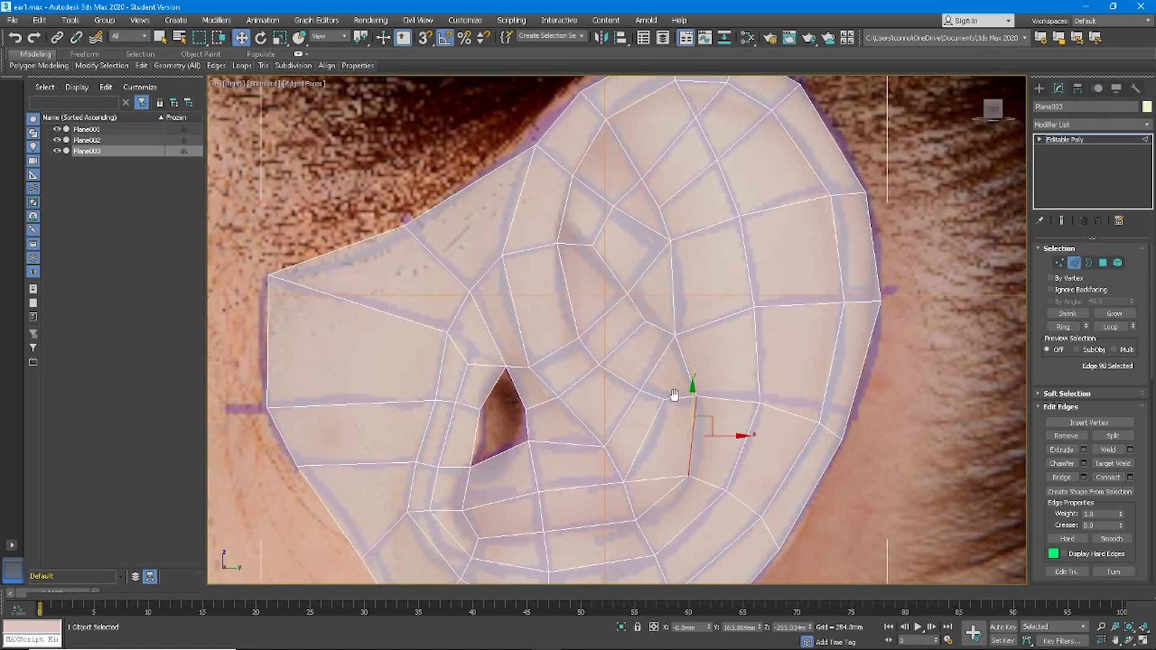
{"action": "scroll", "coordinate": [591, 281], "scroll_direction": "up", "scroll_amount": 5}
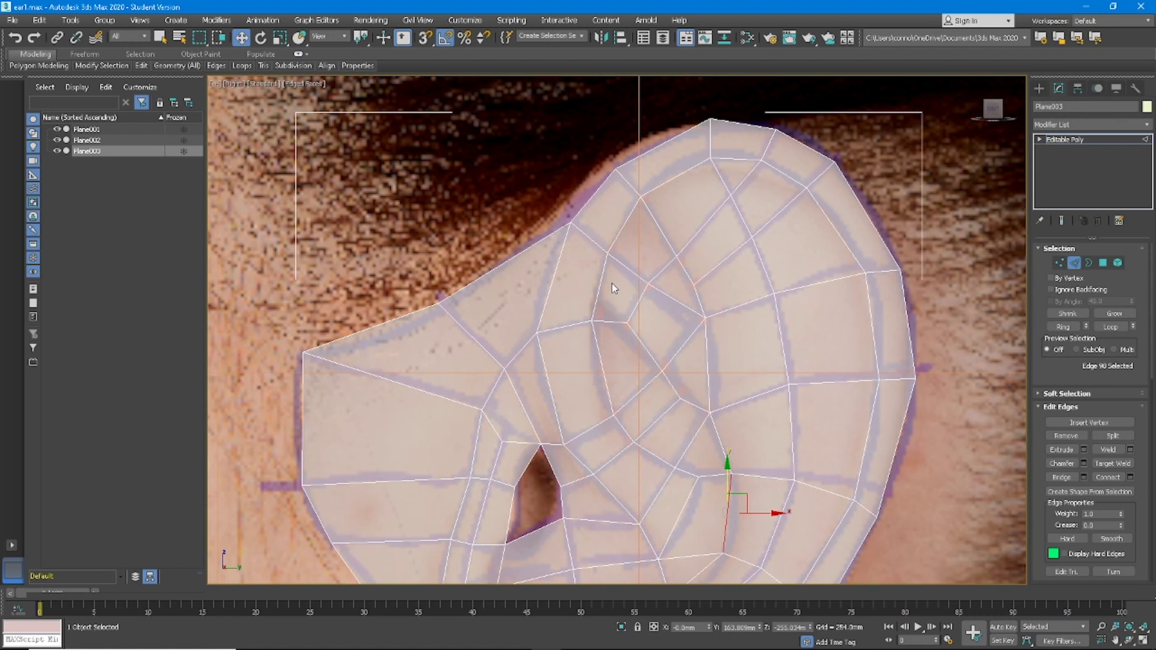
{"action": "scroll", "coordinate": [611, 283], "scroll_direction": "down", "scroll_amount": 3}
{"action": "scroll", "coordinate": [638, 378], "scroll_direction": "up", "scroll_amount": 1}
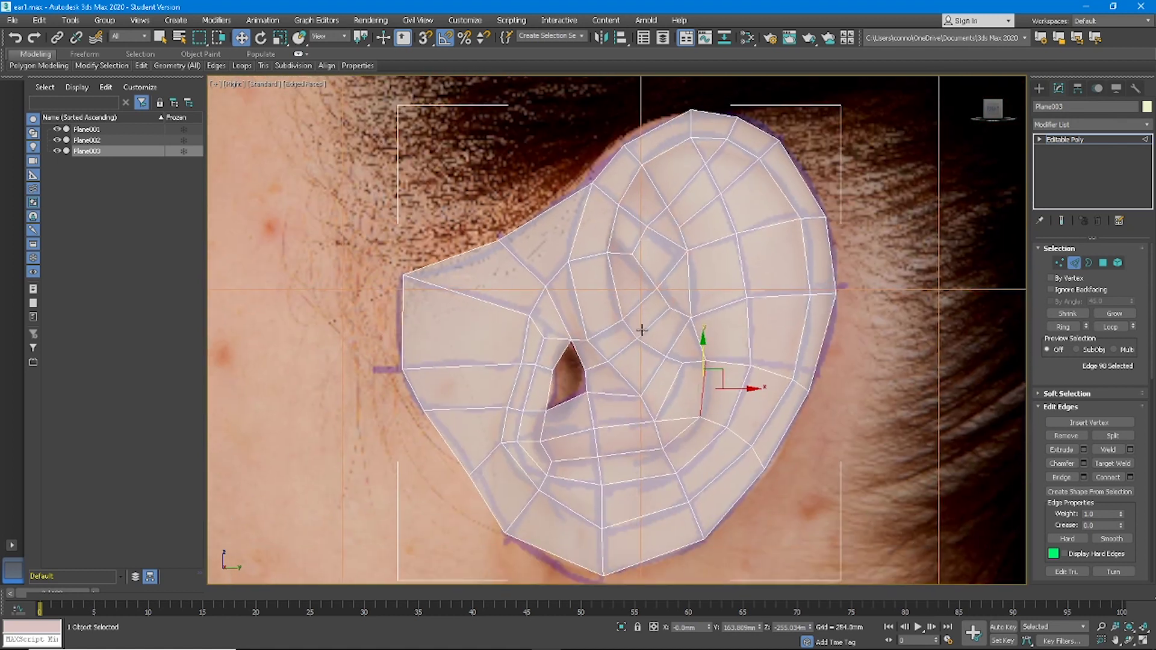
{"action": "scroll", "coordinate": [665, 367], "scroll_direction": "up", "scroll_amount": 4}
{"action": "left_click", "coordinate": [668, 364]}
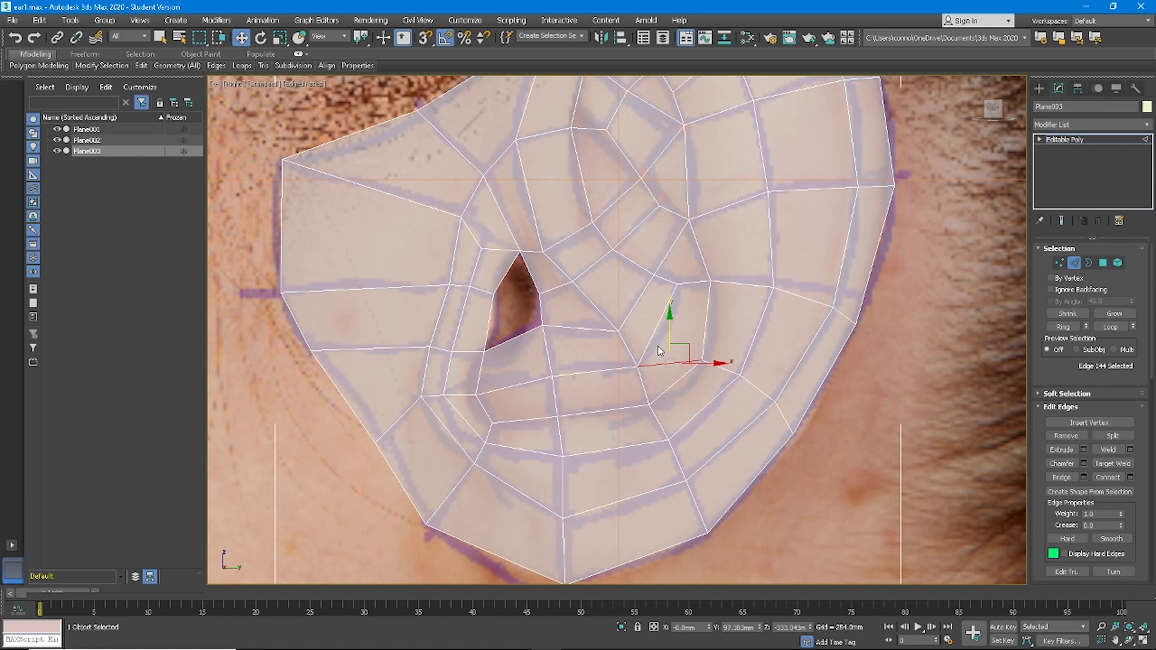
{"action": "scroll", "coordinate": [660, 355], "scroll_direction": "down", "scroll_amount": 5}
{"action": "scroll", "coordinate": [665, 386], "scroll_direction": "up", "scroll_amount": 5}
{"action": "scroll", "coordinate": [667, 391], "scroll_direction": "down", "scroll_amount": 5}
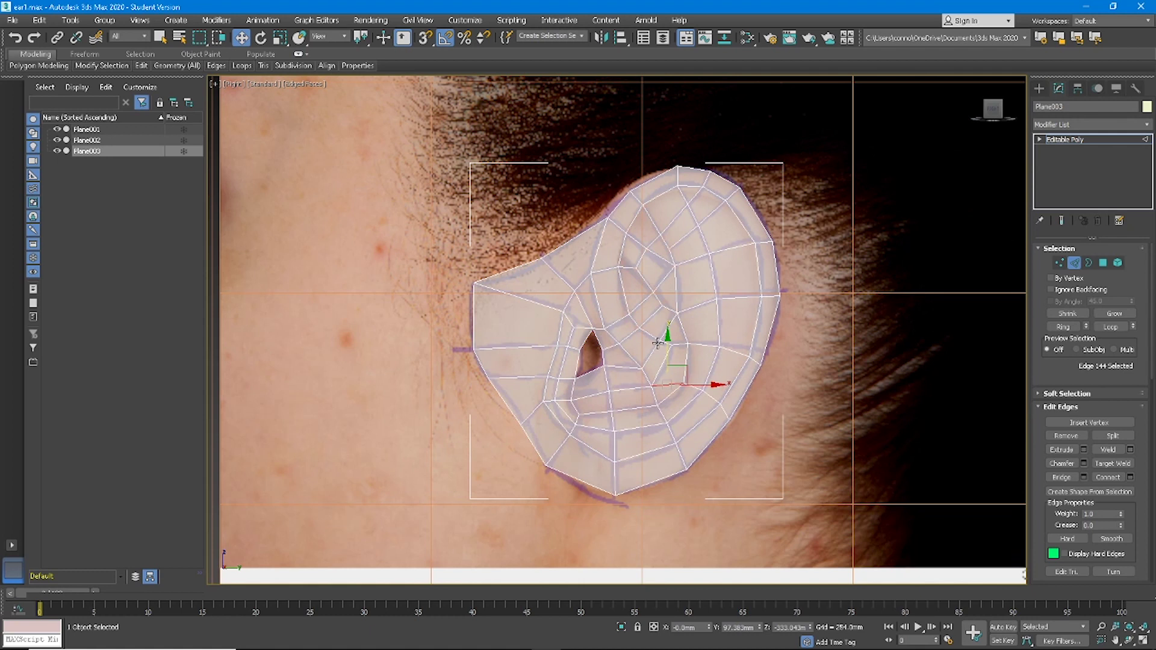
- Try to add an edge loop through the ring crossing the filled area with Connect
{"action": "left_click", "coordinate": [1063, 326]}
{"action": "left_click", "coordinate": [1109, 477]}
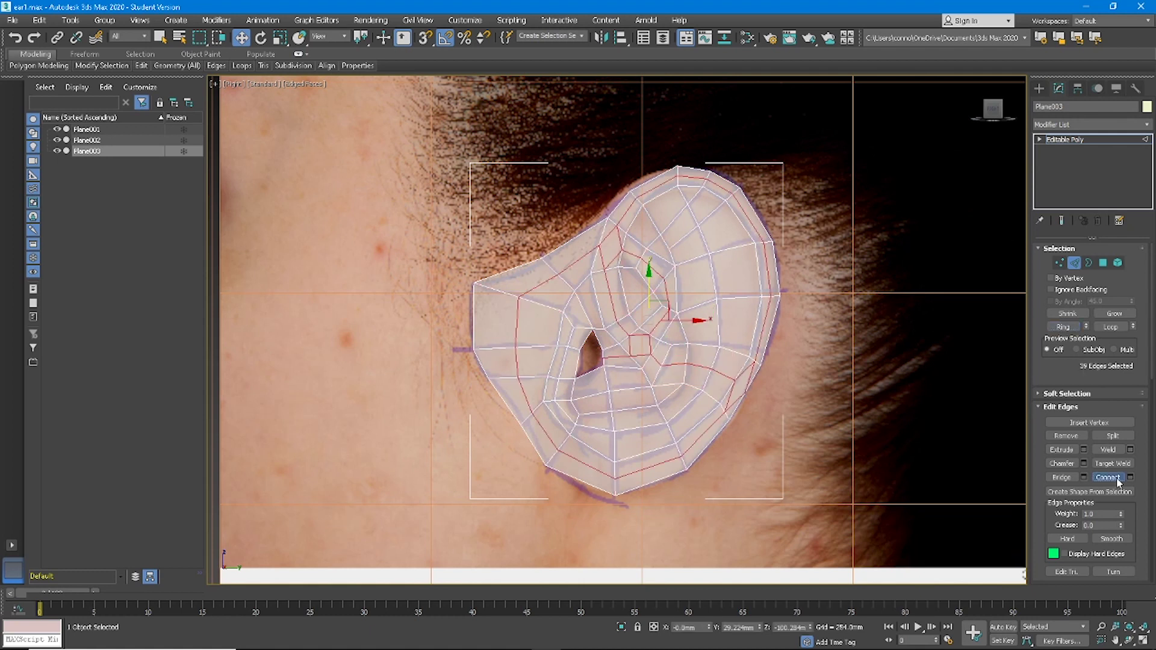
{"action": "scroll", "coordinate": [691, 312], "scroll_direction": "up", "scroll_amount": 5}
{"action": "scroll", "coordinate": [674, 404], "scroll_direction": "down", "scroll_amount": 4}
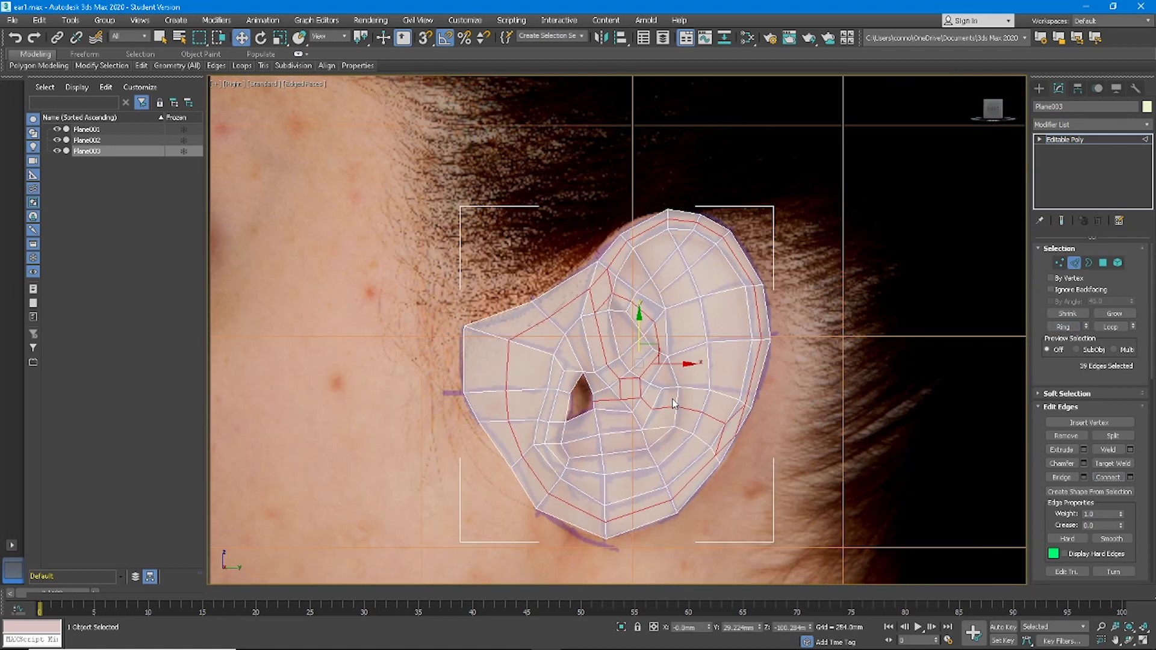
{"action": "left_click", "coordinate": [670, 396]}
{"action": "scroll", "coordinate": [674, 399], "scroll_direction": "up", "scroll_amount": 5}
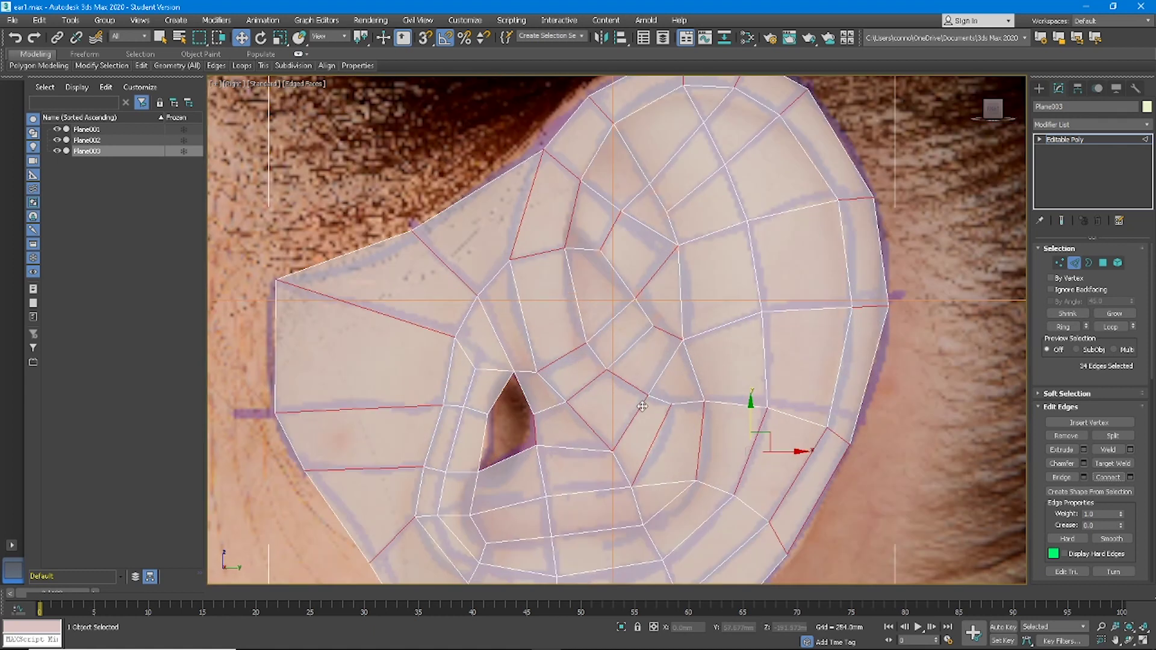
{"action": "scroll", "coordinate": [642, 407], "scroll_direction": "down", "scroll_amount": 2}
- Leave edge editing and add a TurboSmooth modifier to the ear mesh
{"action": "left_click", "coordinate": [1074, 263]}
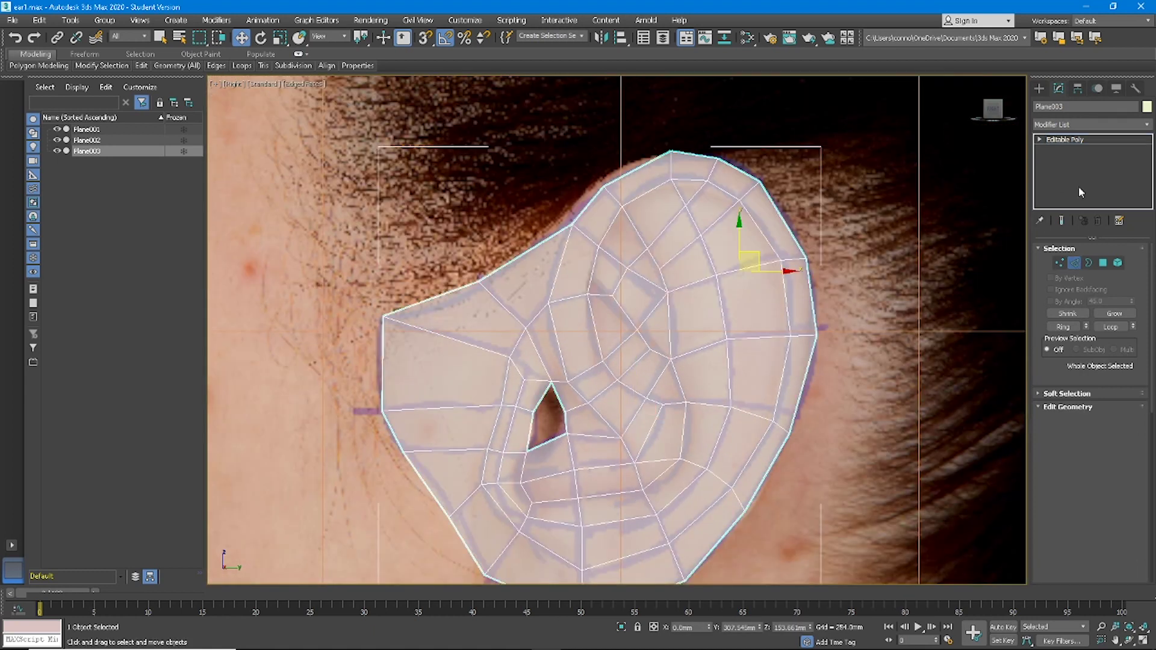
{"action": "left_click", "coordinate": [1077, 126]}
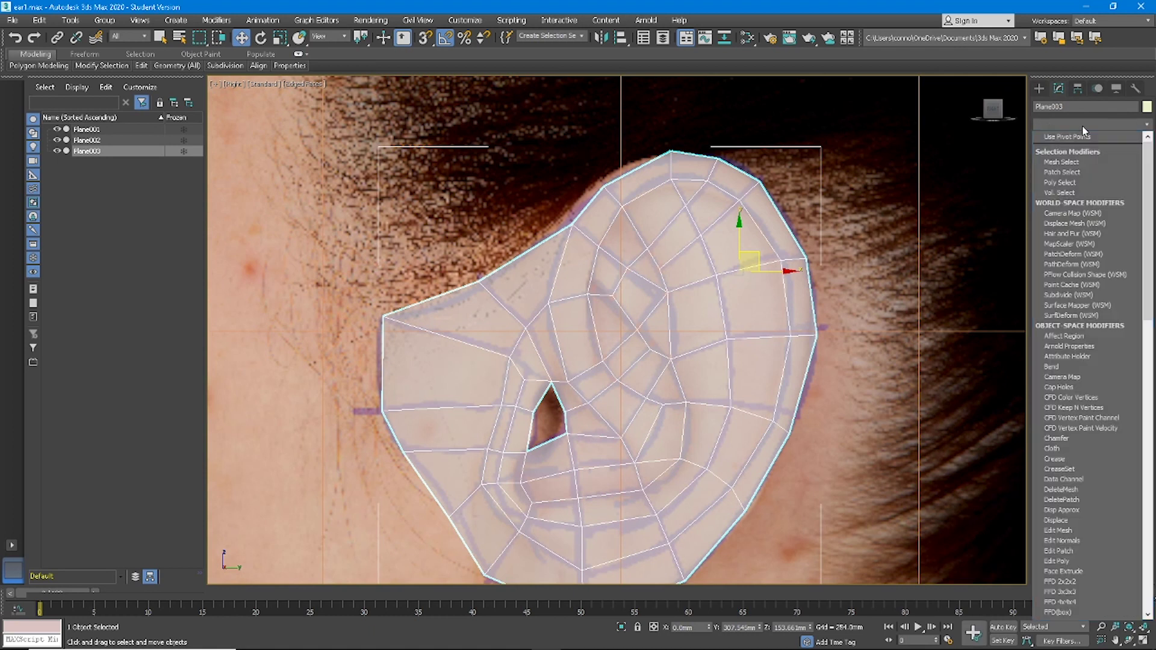
{"action": "key", "text": "t"}
{"action": "key", "text": "t"}
{"action": "key", "text": "t"}
{"action": "key", "text": "t"}
{"action": "key", "text": "t"}
{"action": "key", "text": "t"}
{"action": "key", "text": "t"}
{"action": "left_click", "coordinate": [1099, 123]}
{"action": "left_click", "coordinate": [1099, 122]}
{"action": "key", "text": "s"}
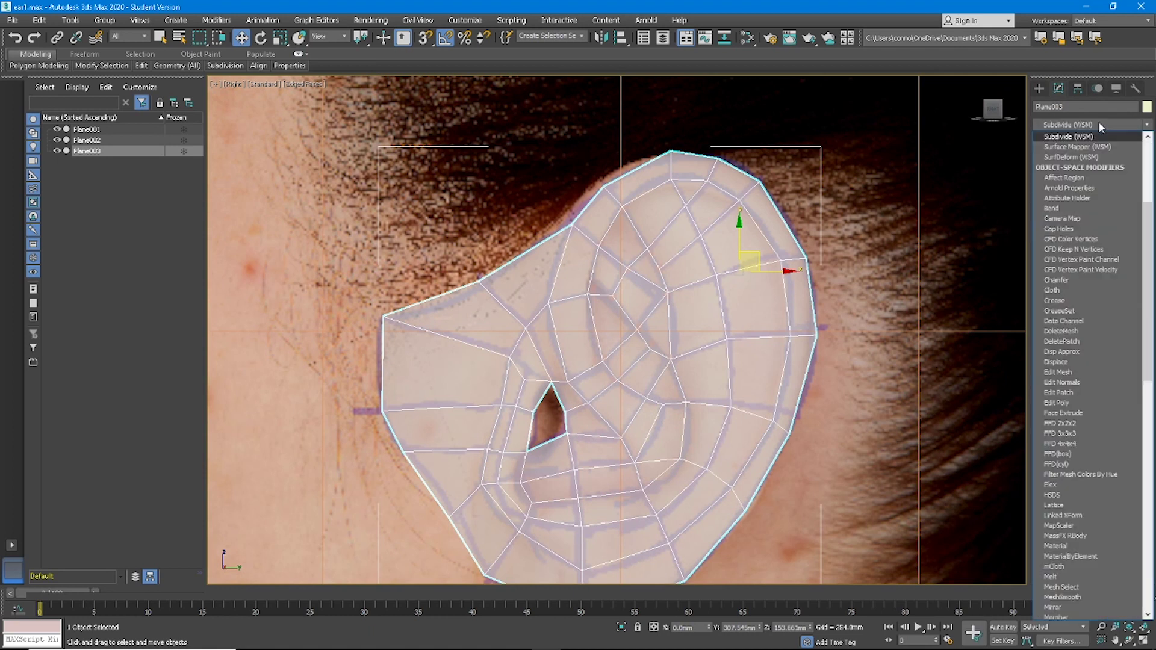
{"action": "left_click", "coordinate": [1100, 122]}
{"action": "left_click", "coordinate": [1107, 124]}
{"action": "key", "text": "t"}
{"action": "key", "text": "t"}
{"action": "key", "text": "t"}
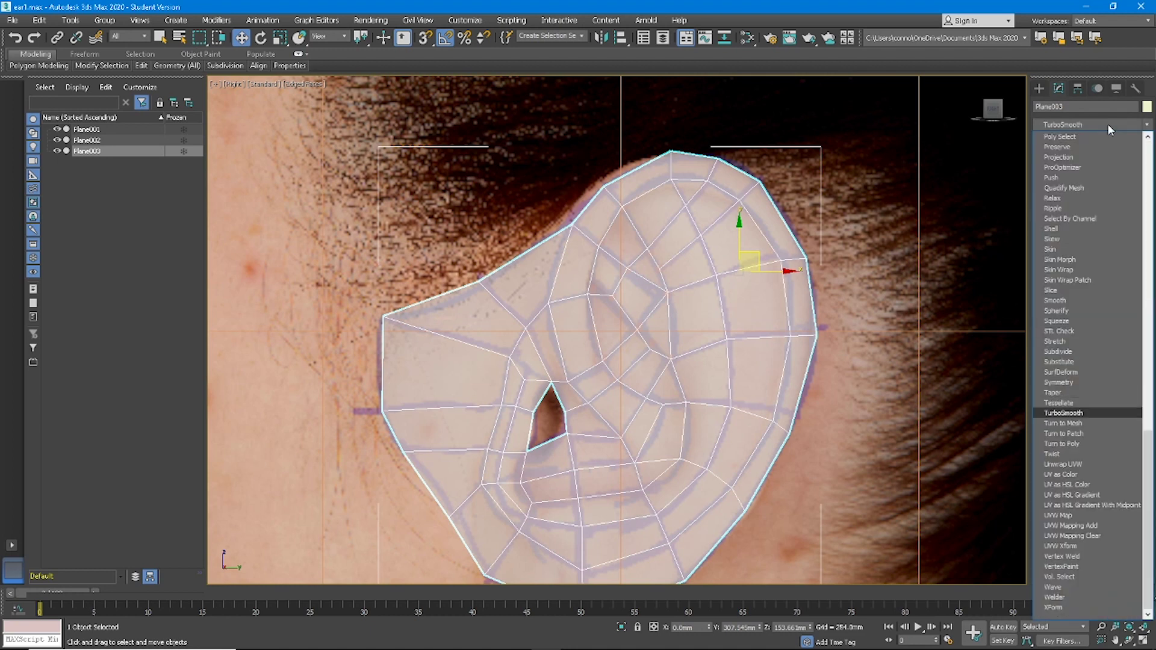
{"action": "left_click", "coordinate": [1107, 412]}
- Undo the TurboSmooth modifier after viewing the ear from an angle, and return to the Right view
{"action": "middle_click_drag", "start_coordinate": [657, 266], "coordinate": [673, 229], "text": "alt"}
{"action": "key", "text": "ctrl+z"}
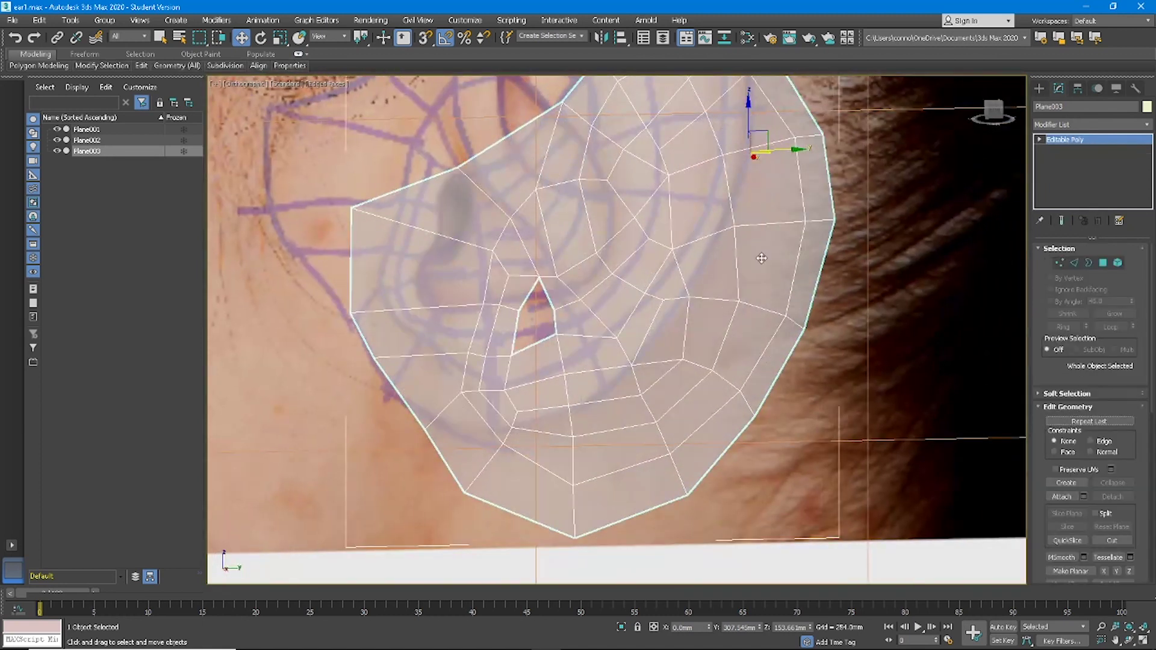
{"action": "middle_click_drag", "start_coordinate": [760, 257], "coordinate": [758, 227], "text": "alt"}
{"action": "left_click", "coordinate": [992, 110]}
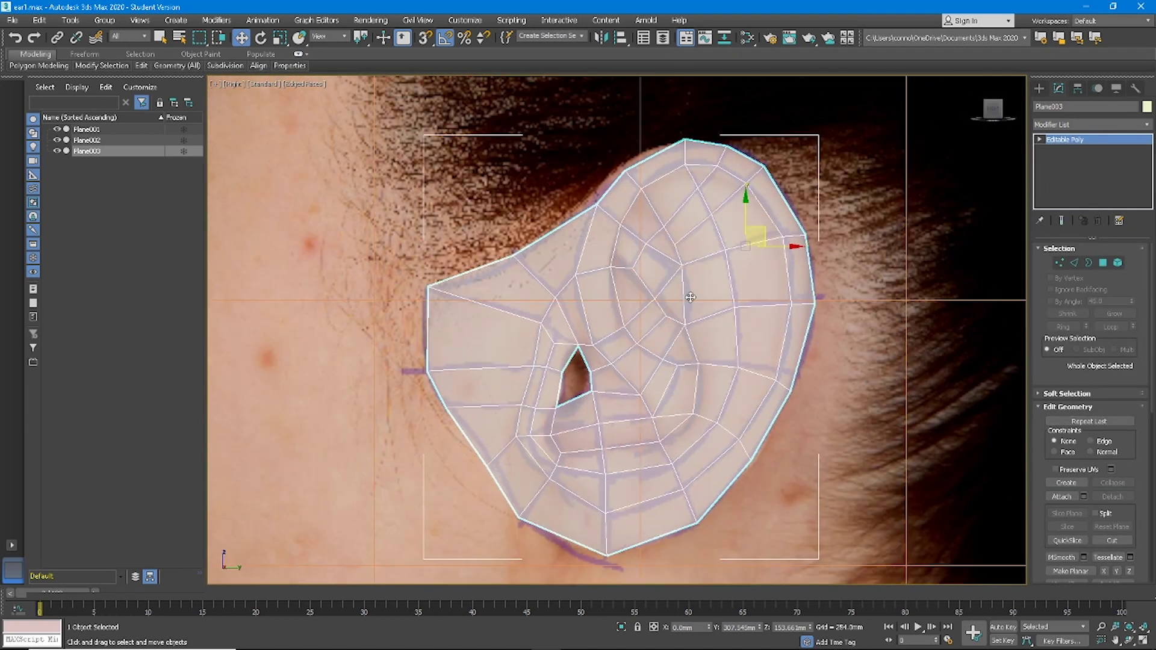
- Delete the triangular polygon and the adjoining quad in the ear's lower inner bowl
{"action": "scroll", "coordinate": [690, 297], "scroll_direction": "up", "scroll_amount": 3}
{"action": "left_click", "coordinate": [1102, 262]}
{"action": "left_click", "coordinate": [684, 390]}
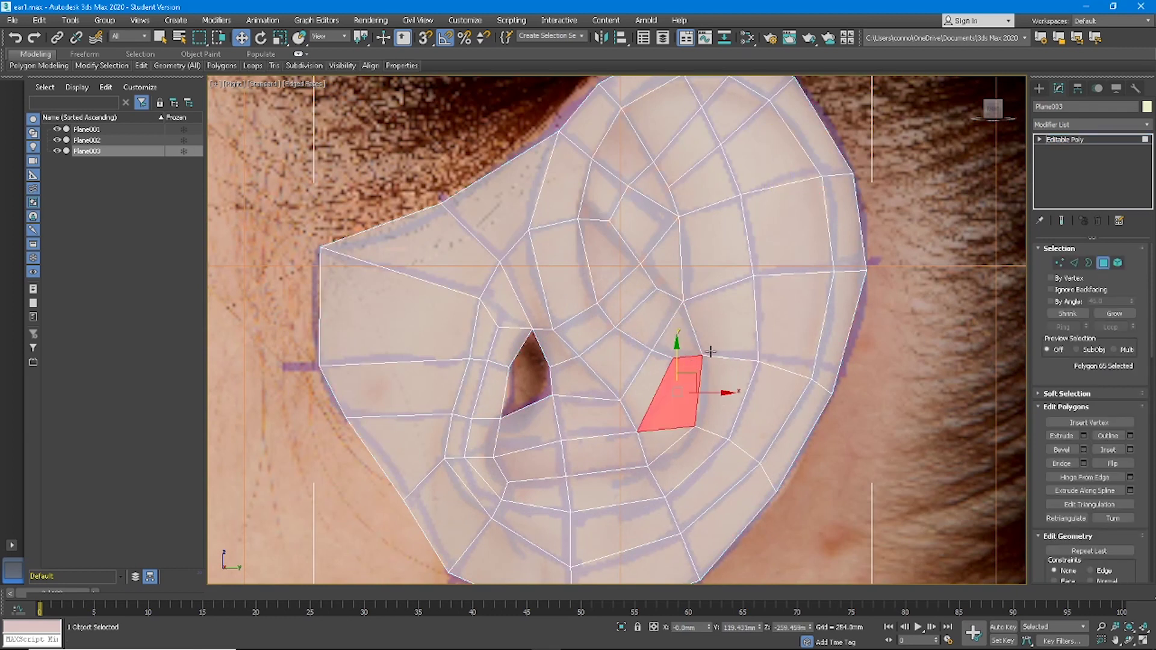
{"action": "left_click", "coordinate": [649, 391]}
{"action": "left_click", "coordinate": [669, 441]}
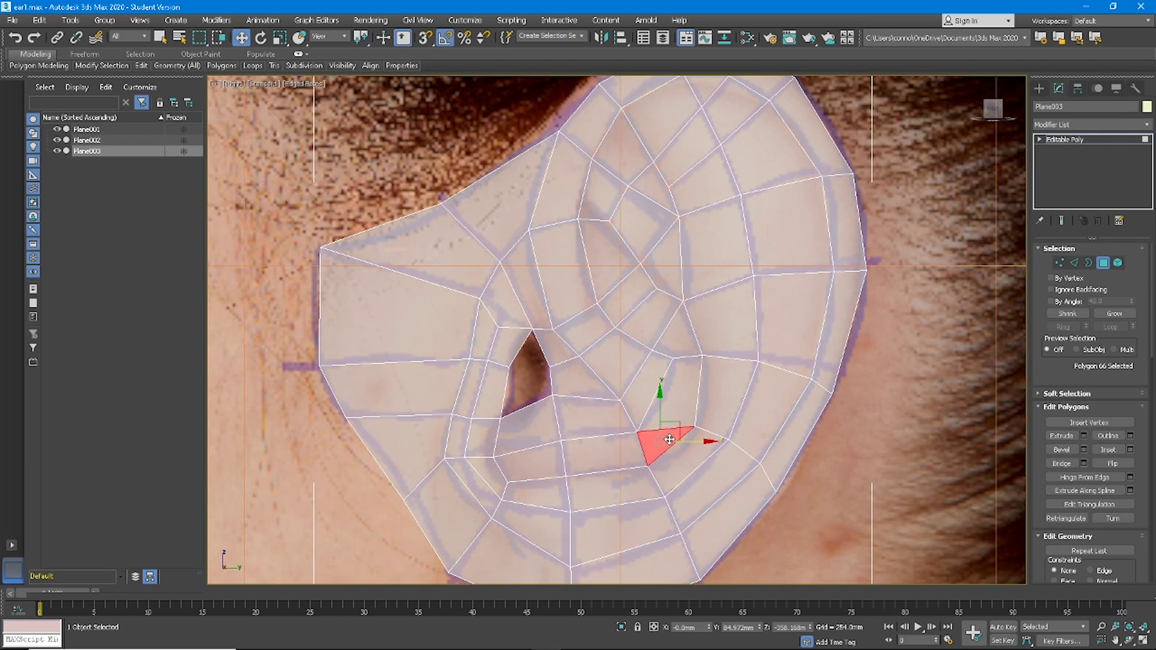
{"action": "key", "text": "Delete"}
{"action": "left_click", "coordinate": [677, 398]}
{"action": "key", "text": "Delete"}
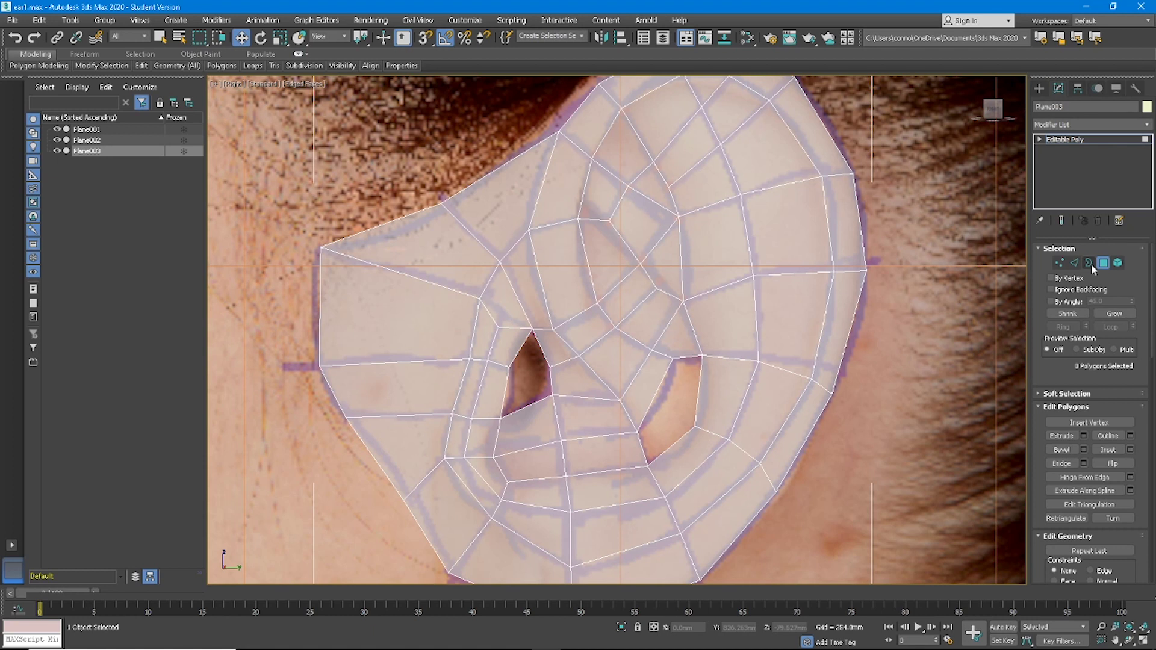
- Bridge the short upper edge of the new hole to its short lower-left edge
{"action": "left_click", "coordinate": [1074, 262]}
{"action": "left_click", "coordinate": [654, 397]}
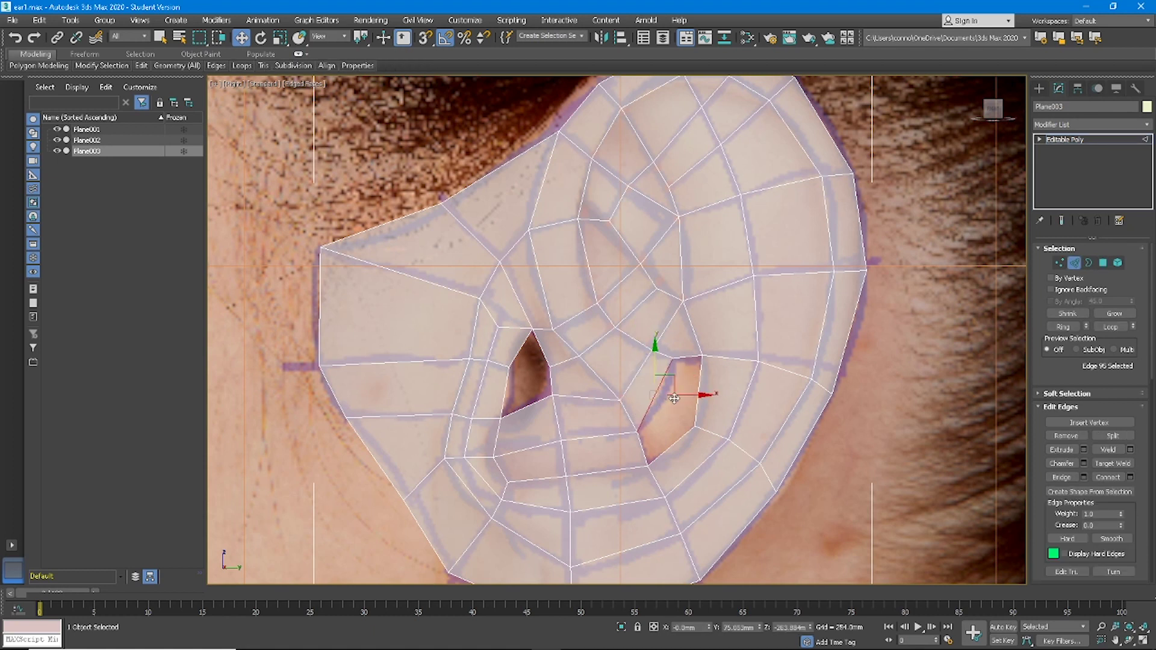
{"action": "left_click", "coordinate": [686, 360], "text": "ctrl"}
{"action": "left_click", "coordinate": [699, 392], "text": "ctrl"}
{"action": "left_click", "coordinate": [682, 434], "text": "ctrl"}
{"action": "left_click", "coordinate": [643, 448], "text": "ctrl"}
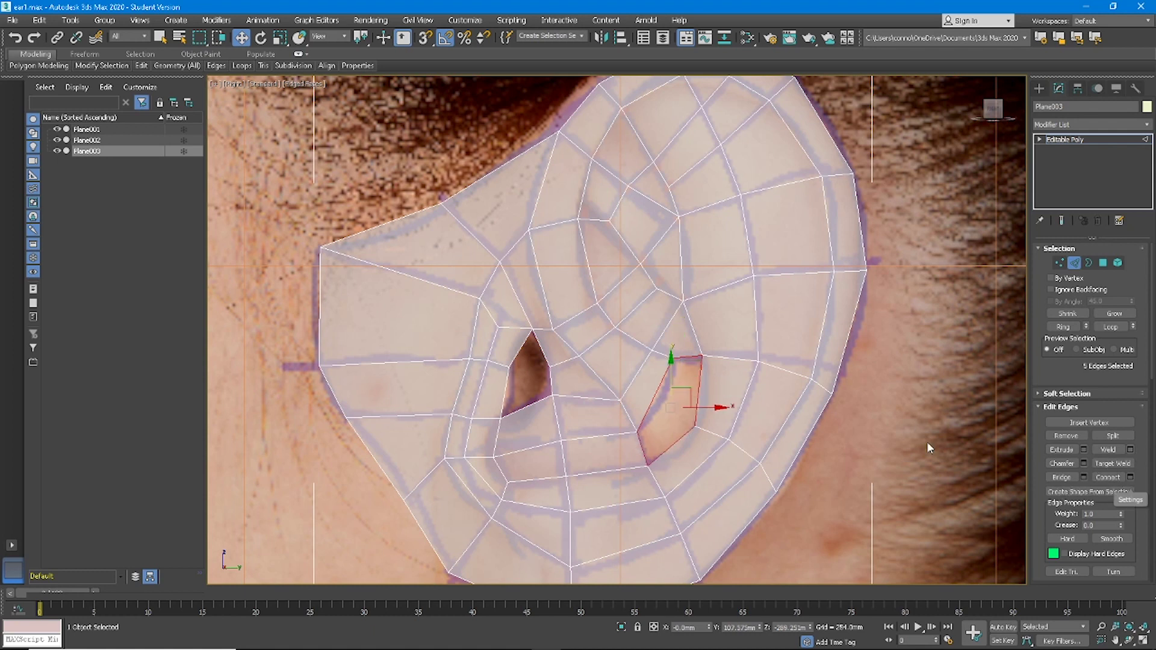
{"action": "left_click", "coordinate": [644, 443]}
{"action": "left_click", "coordinate": [686, 360], "text": "ctrl"}
{"action": "left_click", "coordinate": [1062, 477]}
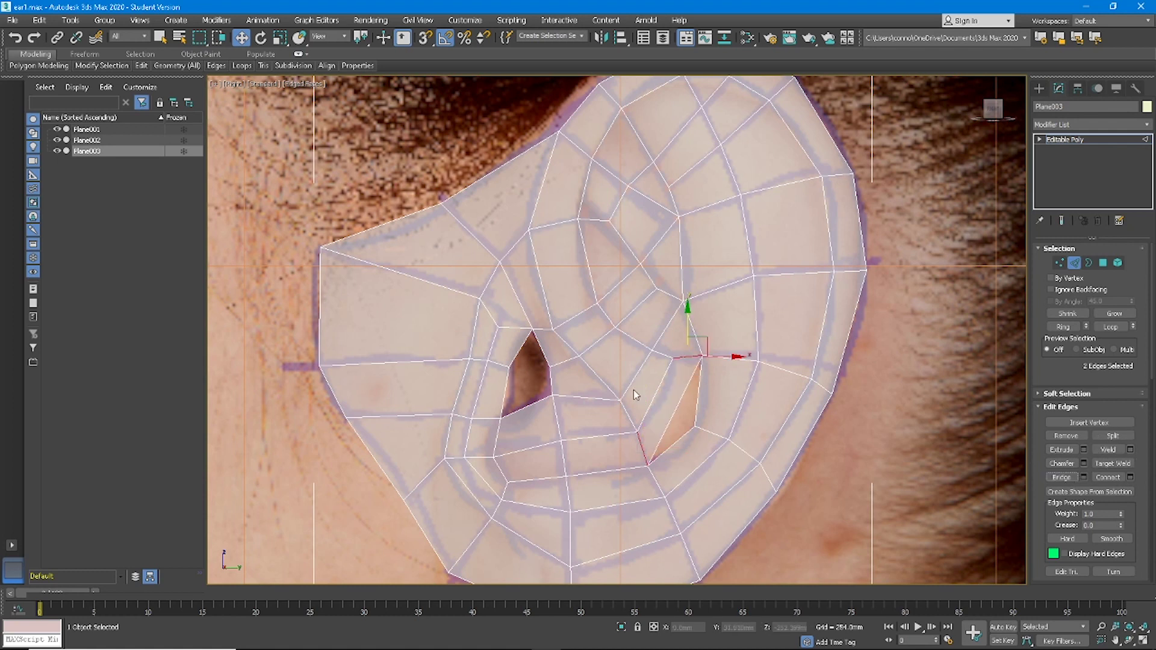
- Try bridging the remaining triangular gap's long edges, and fill the gap with Cap
{"action": "left_click", "coordinate": [680, 406]}
{"action": "left_click", "coordinate": [698, 410], "text": "ctrl"}
{"action": "left_click", "coordinate": [1062, 477]}
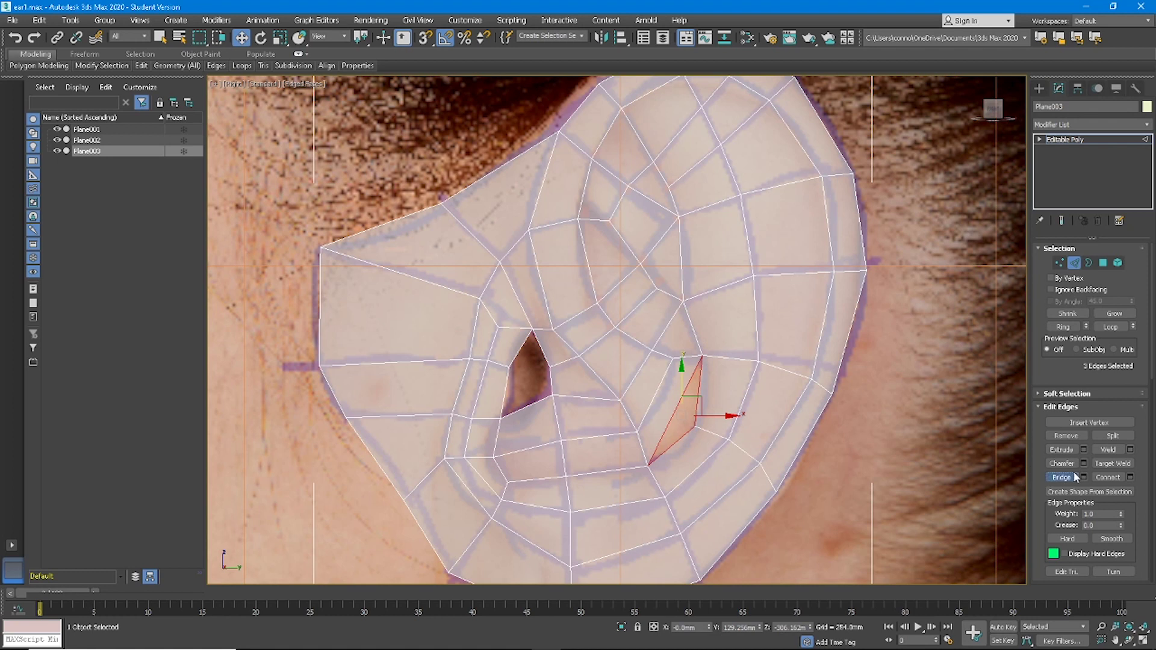
{"action": "left_click", "coordinate": [1089, 263]}
{"action": "left_click", "coordinate": [1114, 435]}
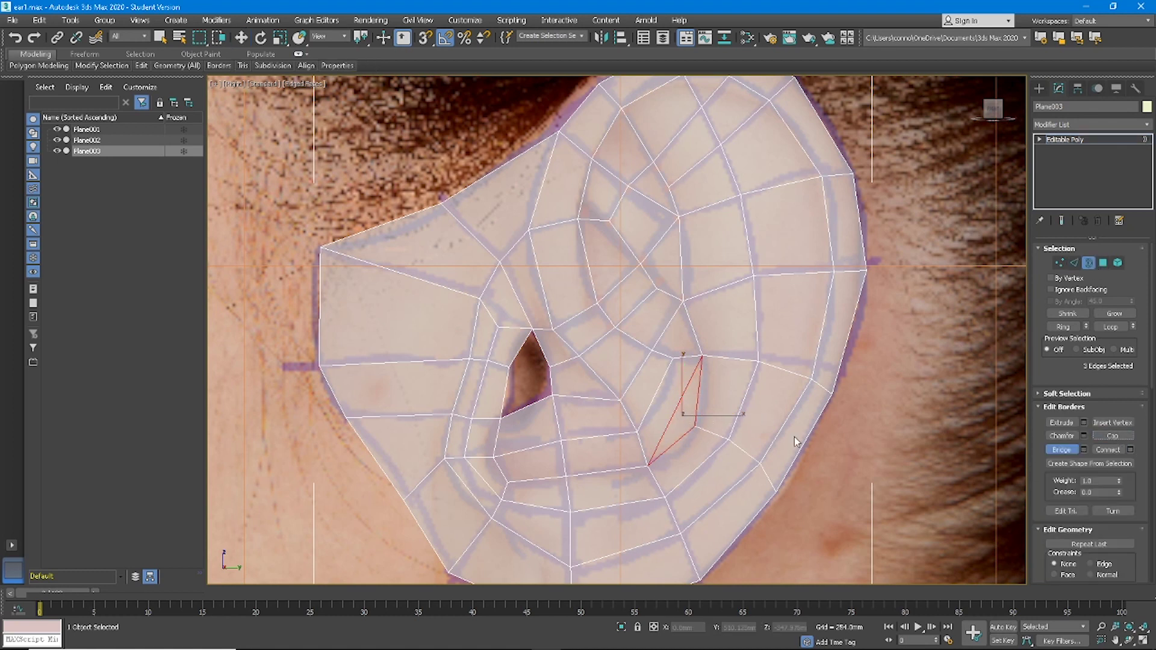
- Examine the edge ring running through the refilled bowl area and across the rest of the ear
{"action": "key", "text": "2"}
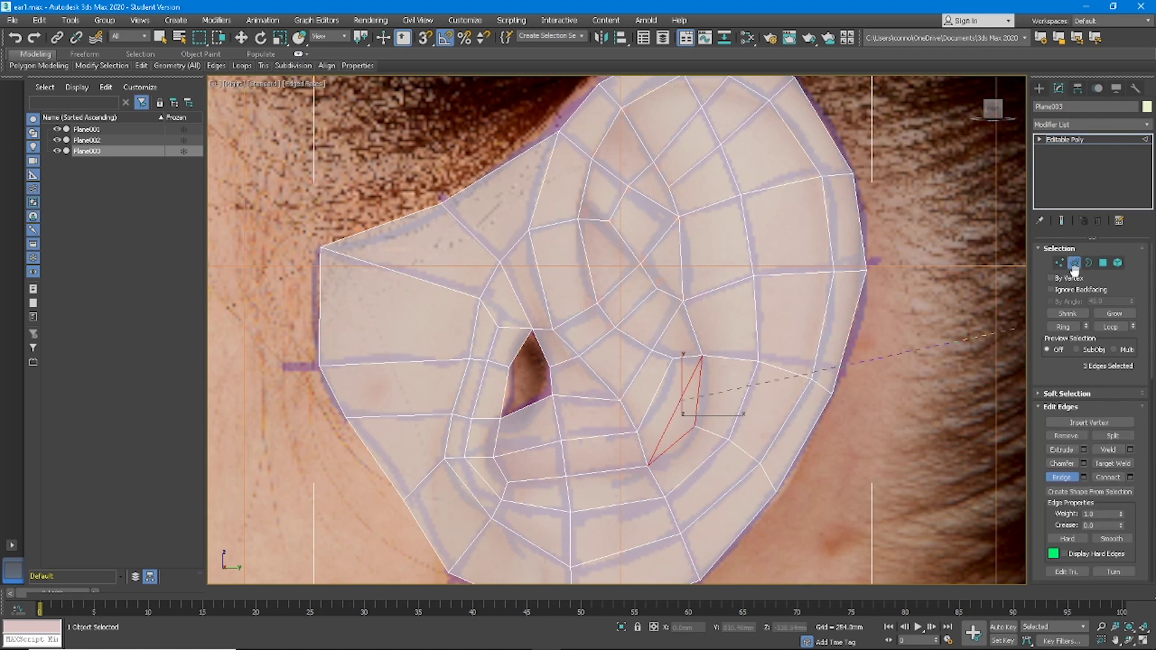
{"action": "key", "text": "w"}
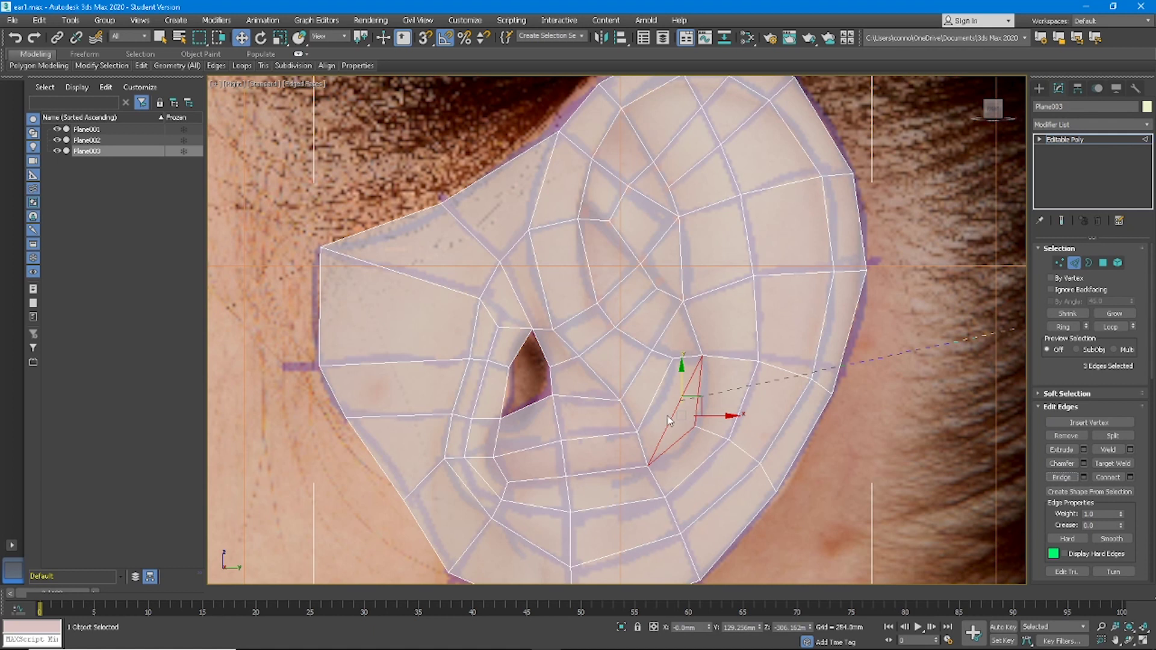
{"action": "left_click", "coordinate": [1063, 326]}
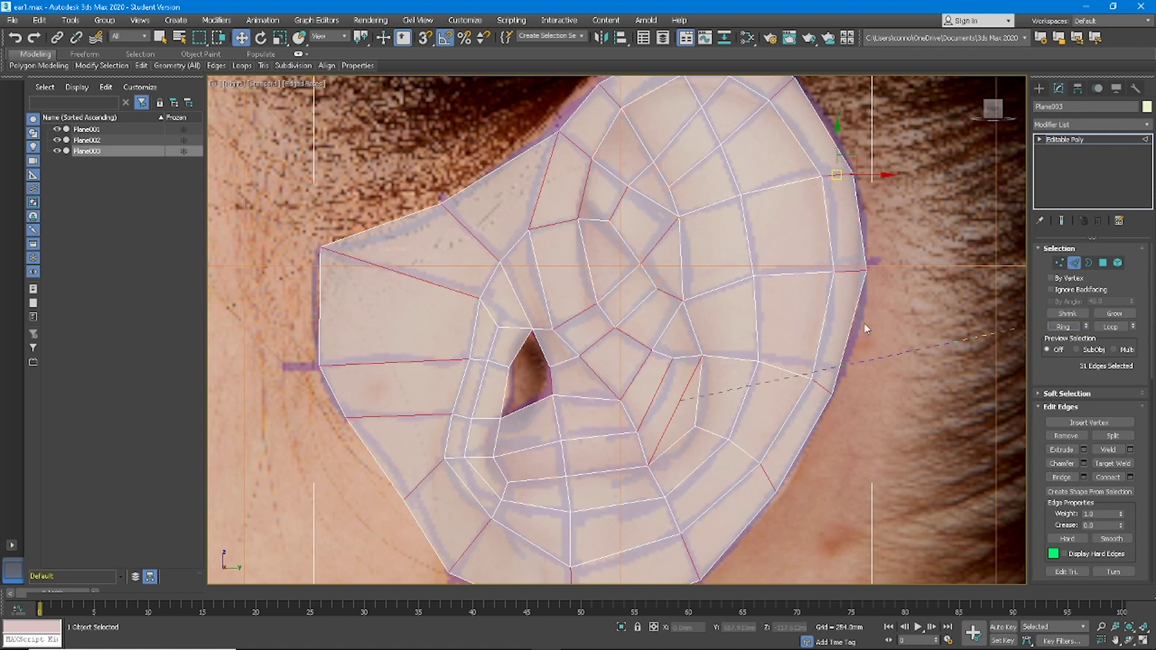
{"action": "scroll", "coordinate": [766, 335], "scroll_direction": "down", "scroll_amount": 5}
{"action": "scroll", "coordinate": [740, 330], "scroll_direction": "up", "scroll_amount": 2}
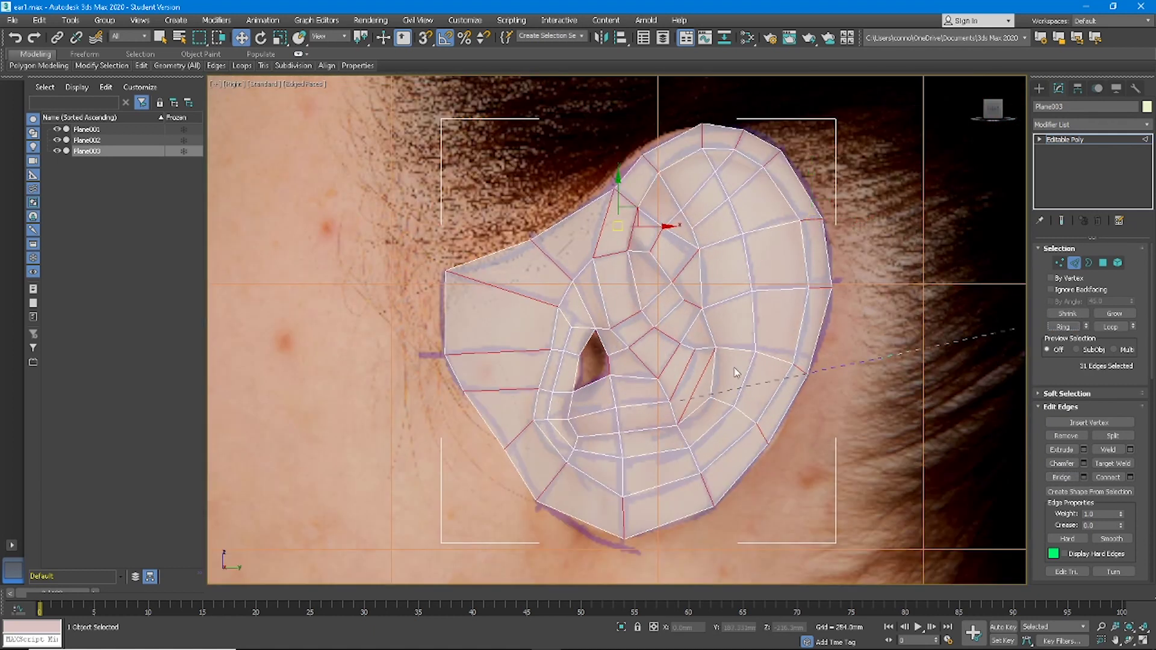
{"action": "scroll", "coordinate": [713, 386], "scroll_direction": "up", "scroll_amount": 2}
{"action": "middle_click_drag", "start_coordinate": [537, 205], "coordinate": [547, 274]}
{"action": "left_click", "coordinate": [614, 229]}
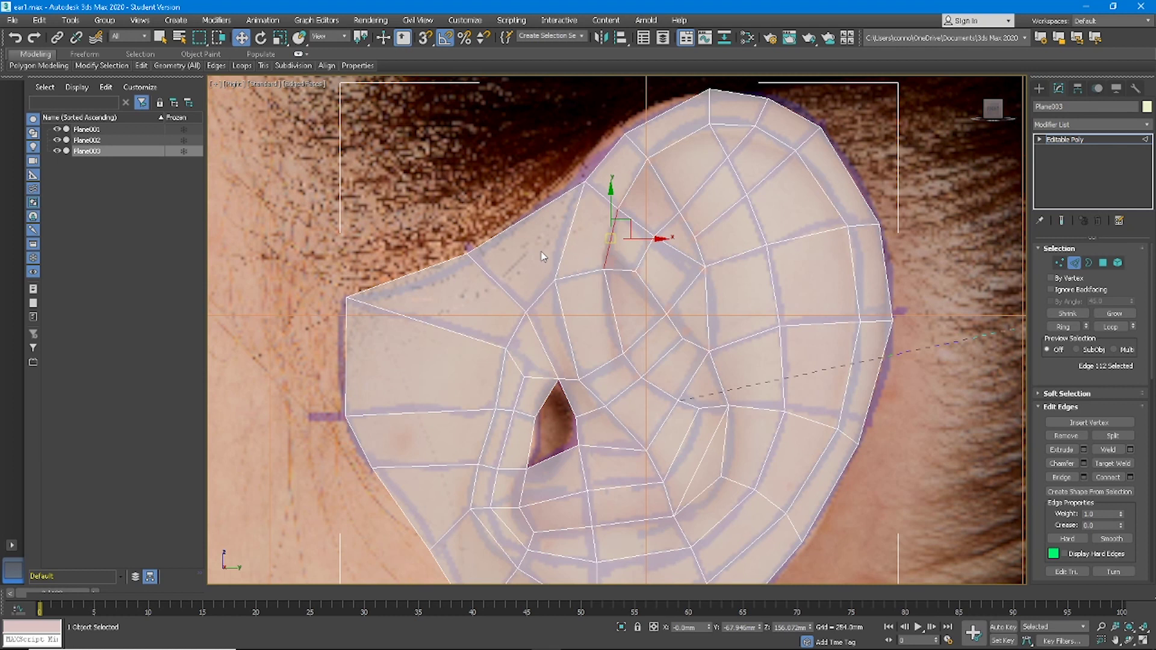
- Delete the quad between the upper front outline and the start of the outer rim
{"action": "left_click", "coordinate": [1103, 263]}
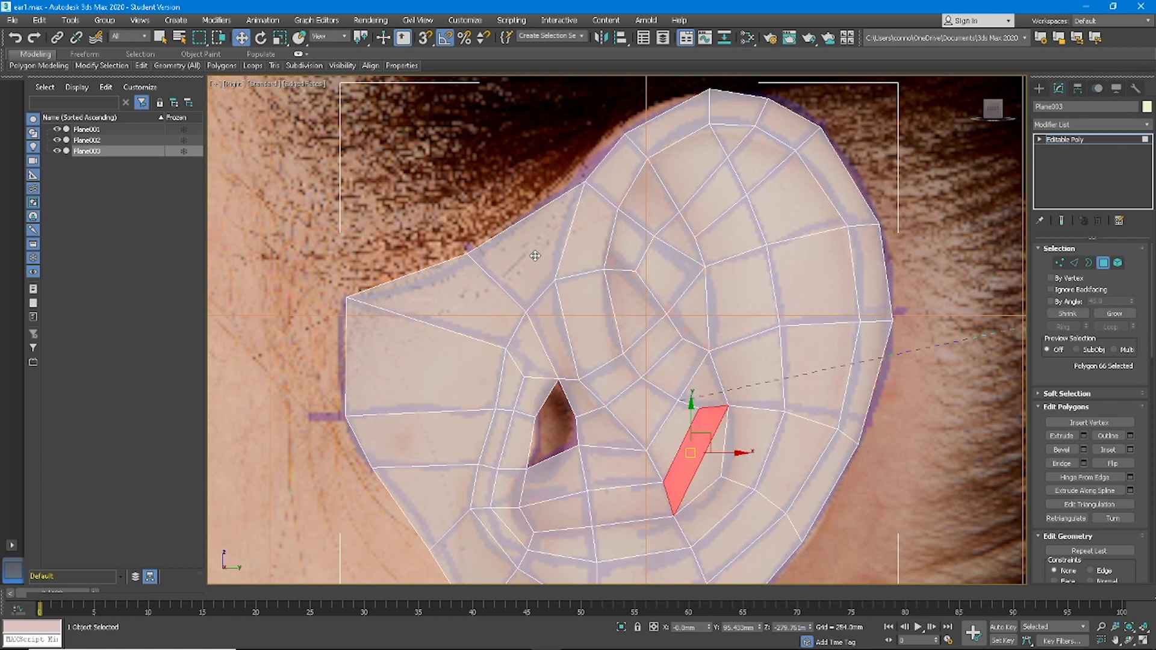
{"action": "left_click", "coordinate": [536, 255]}
{"action": "key", "text": "Delete"}
- Extend the rim's exposed edge outward past the front outline and target-weld its lower vertex to the outline's corner vertex
{"action": "left_click", "coordinate": [1073, 263]}
{"action": "left_click", "coordinate": [568, 235]}
{"action": "left_click_drag", "start_coordinate": [568, 236], "coordinate": [480, 235], "text": "shift"}
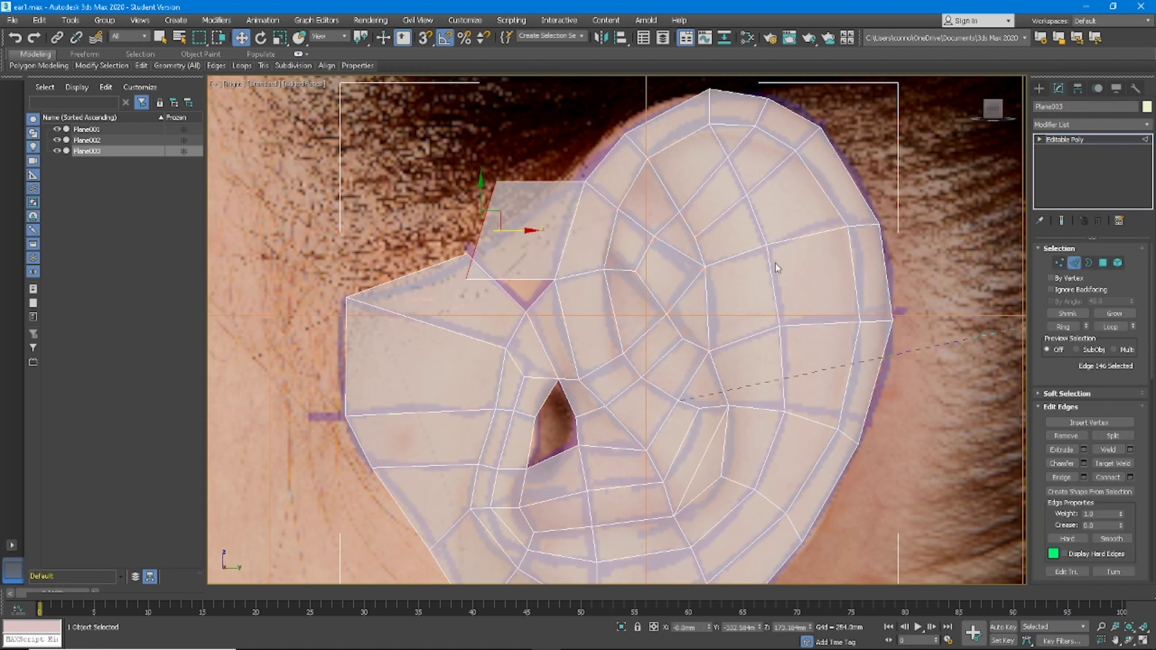
{"action": "left_click", "coordinate": [1059, 263]}
{"action": "left_click", "coordinate": [1112, 450]}
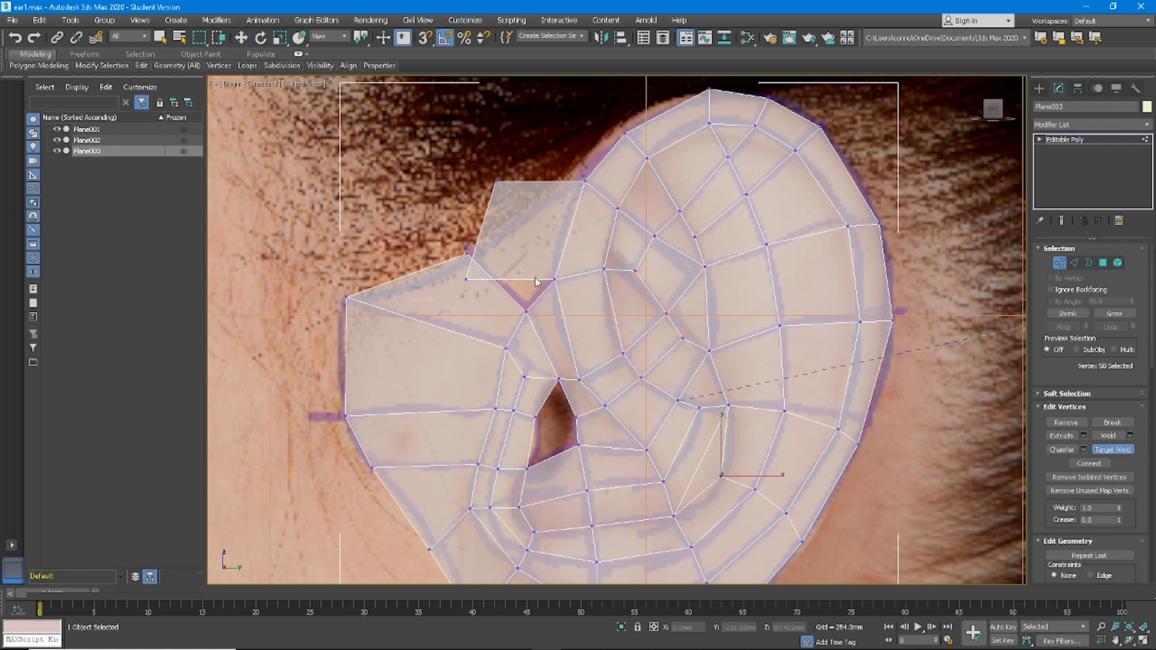
{"action": "left_click", "coordinate": [467, 254]}
{"action": "key", "text": "w"}
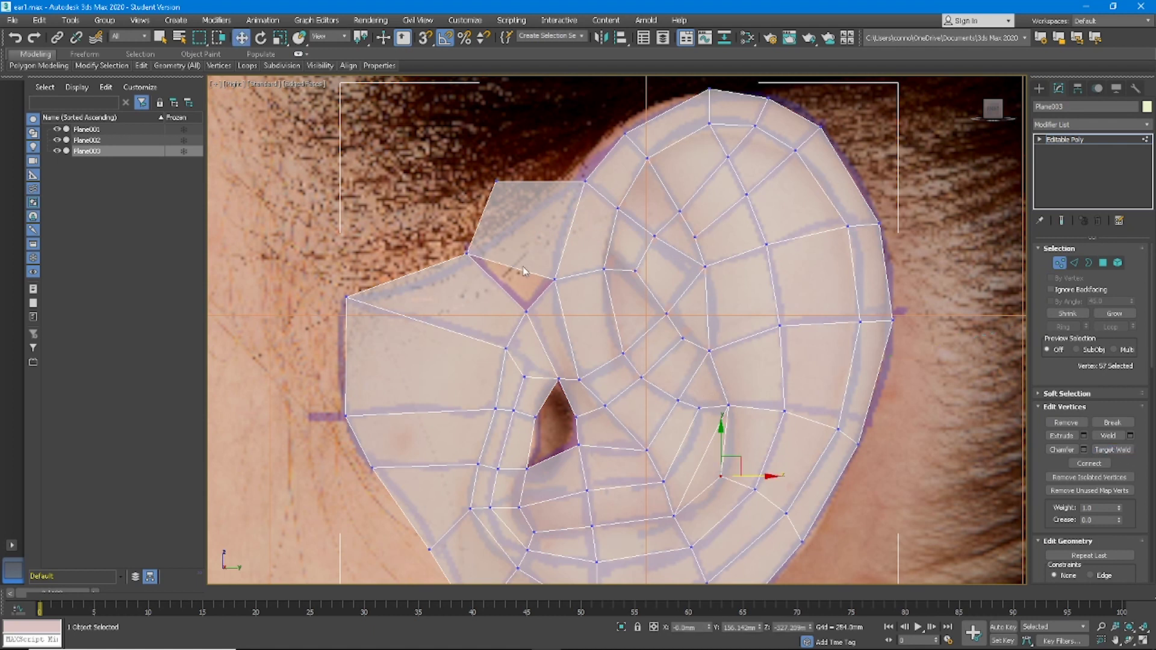
- Select the triangular gap beneath the extended polygon and cap it
{"action": "key", "text": "2"}
{"action": "left_click", "coordinate": [501, 287]}
{"action": "left_click", "coordinate": [528, 268], "text": "ctrl"}
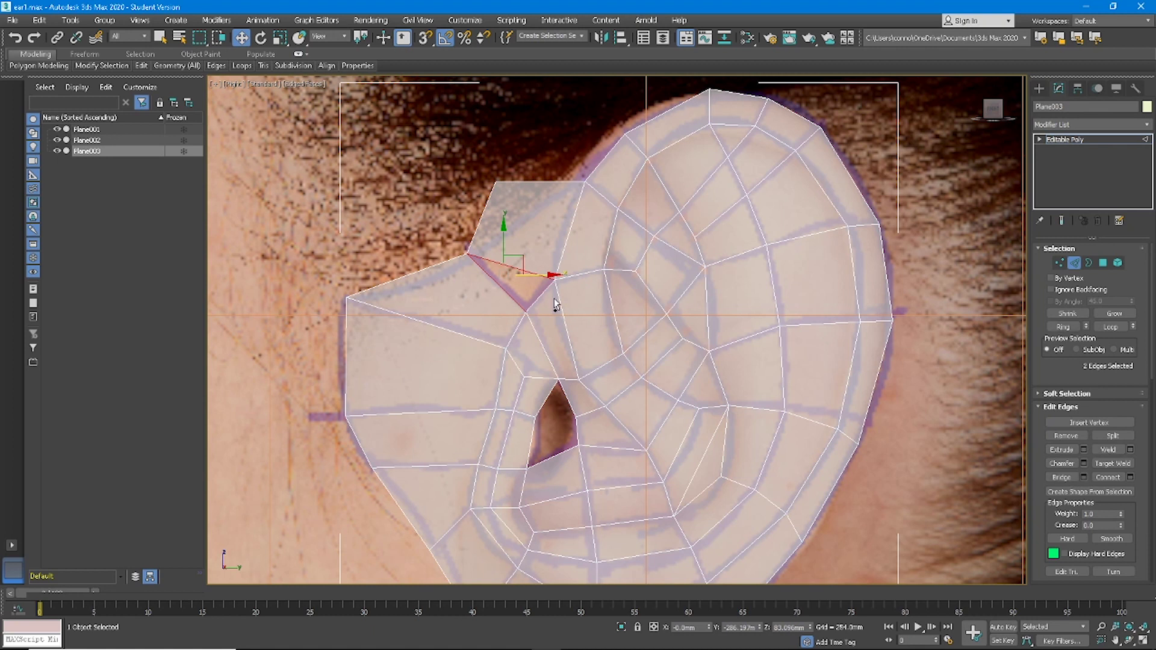
{"action": "left_click", "coordinate": [1088, 264]}
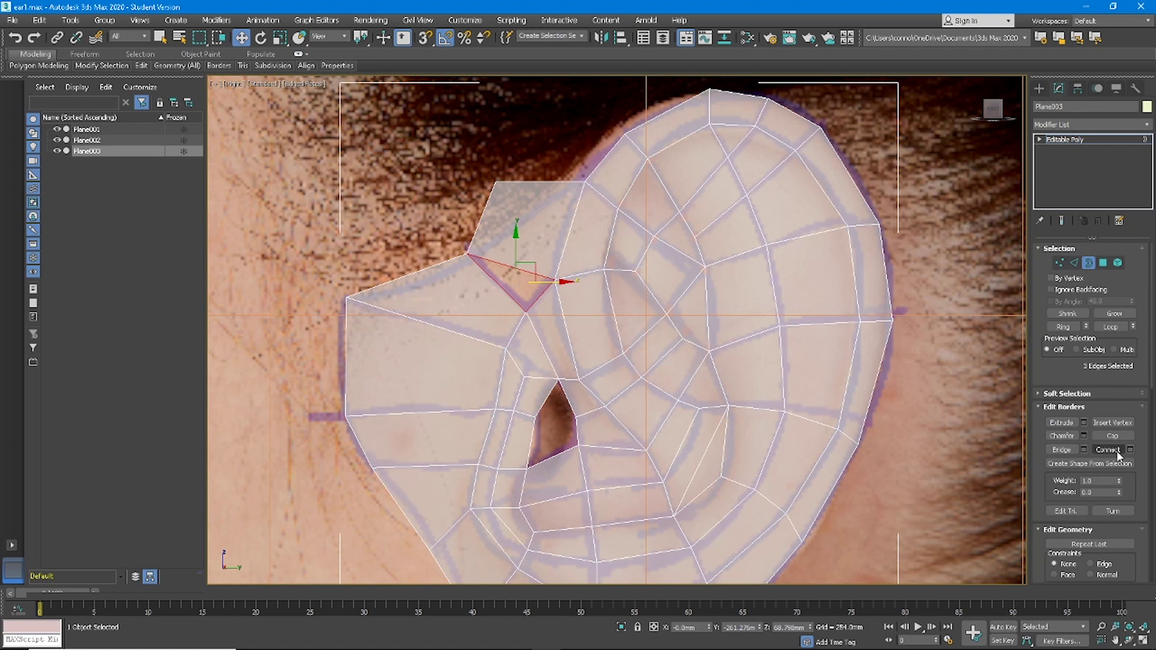
{"action": "left_click", "coordinate": [1110, 435]}
- Examine how the edge ring runs through the capped triangle and the front of the ear
{"action": "scroll", "coordinate": [647, 304], "scroll_direction": "down", "scroll_amount": 4}
{"action": "key", "text": "1"}
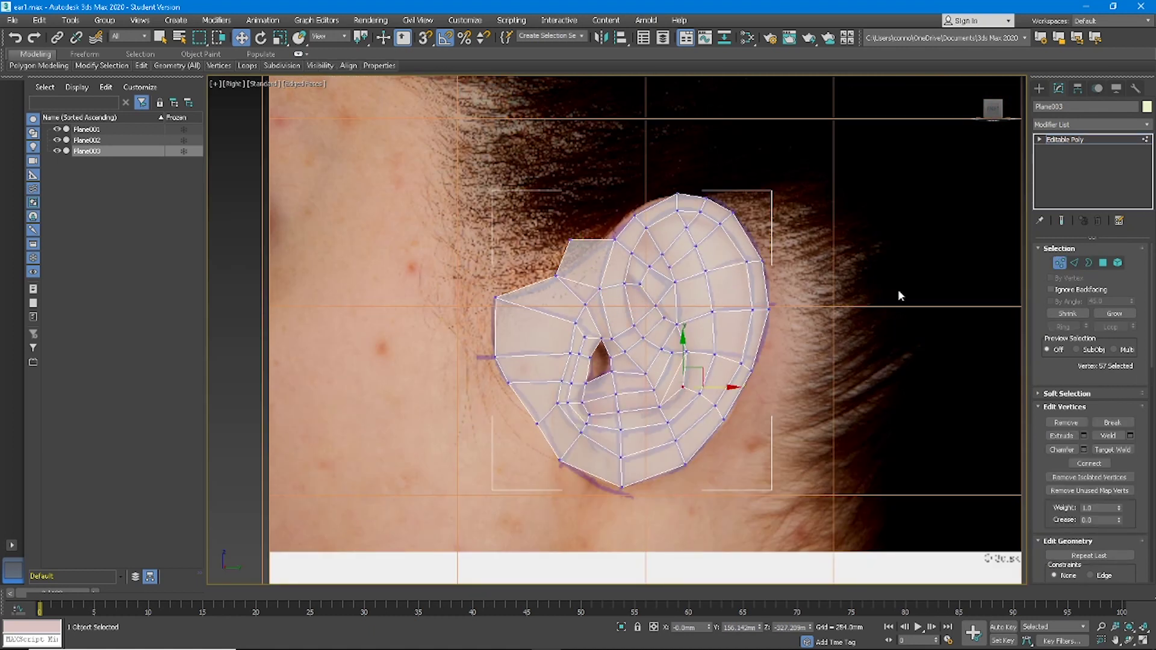
{"action": "left_click", "coordinate": [1077, 263]}
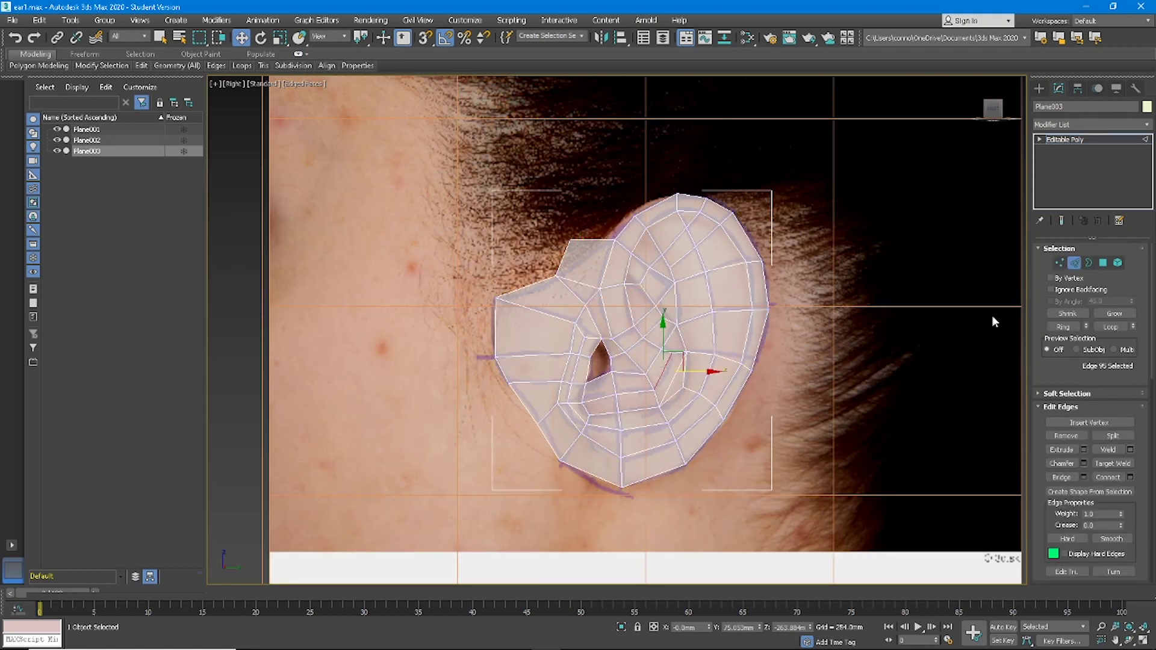
{"action": "left_click", "coordinate": [1063, 326]}
{"action": "scroll", "coordinate": [686, 336], "scroll_direction": "up", "scroll_amount": 2}
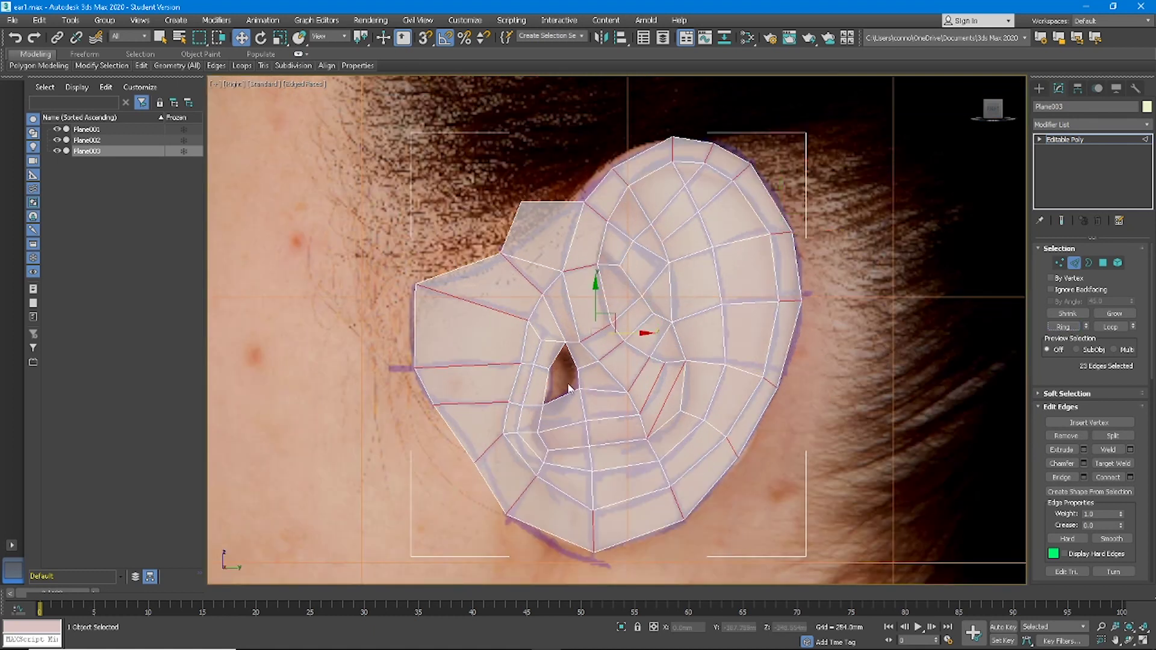
{"action": "scroll", "coordinate": [551, 268], "scroll_direction": "up", "scroll_amount": 2}
{"action": "left_click", "coordinate": [553, 269]}
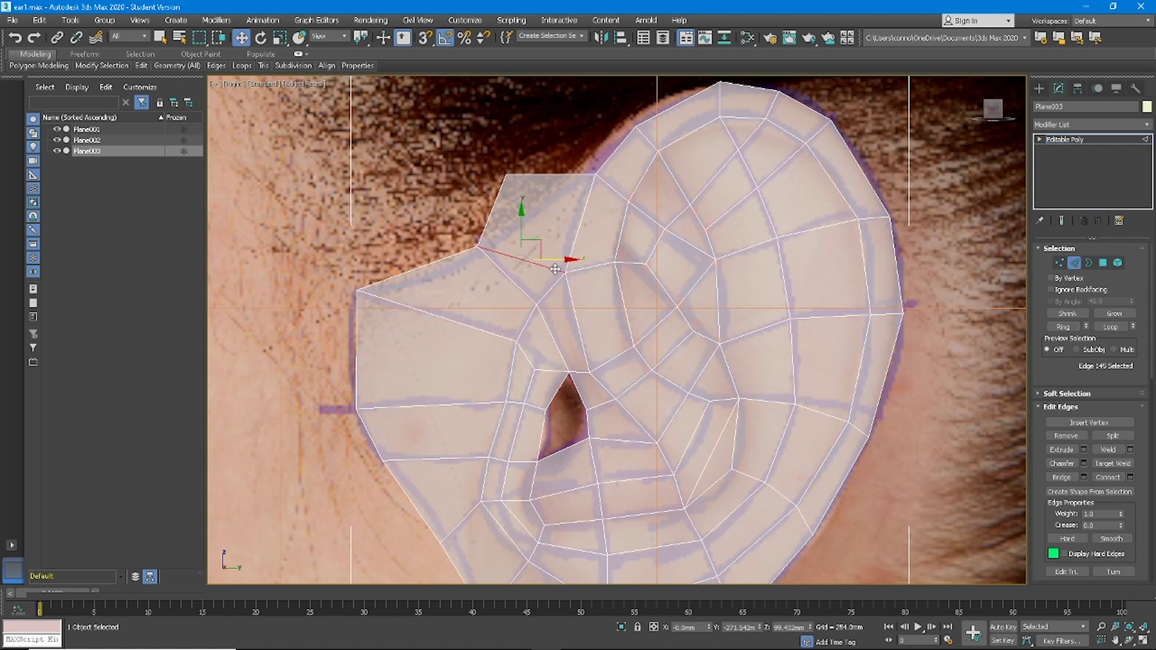
- Extend the new polygon's outer front edge outward into a temporary strip and split the strip lengthwise with Connect
{"action": "left_click", "coordinate": [523, 259]}
{"action": "left_click", "coordinate": [491, 216]}
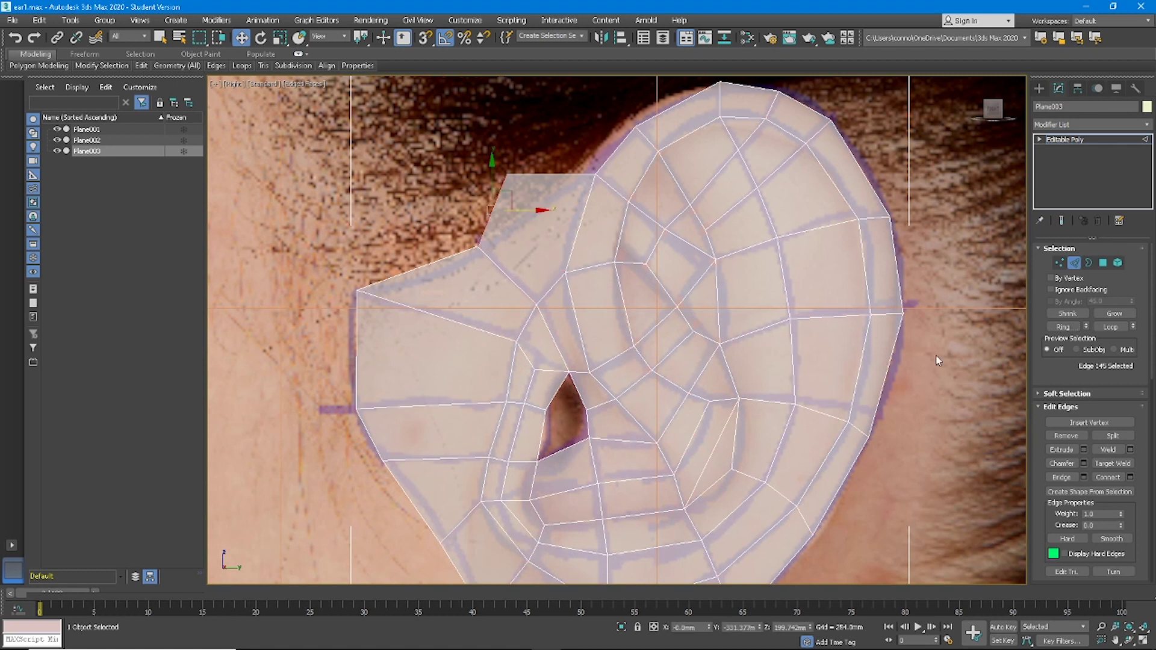
{"action": "left_click_drag", "start_coordinate": [519, 211], "coordinate": [362, 210], "text": "shift"}
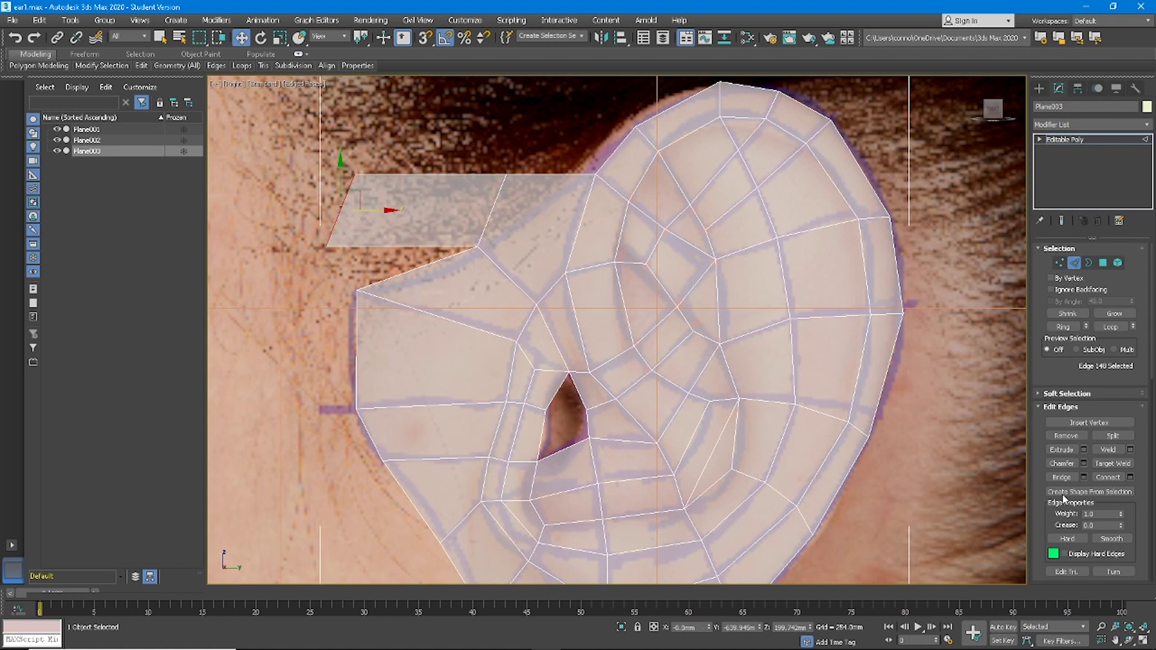
{"action": "left_click", "coordinate": [1058, 331]}
{"action": "left_click", "coordinate": [1108, 477]}
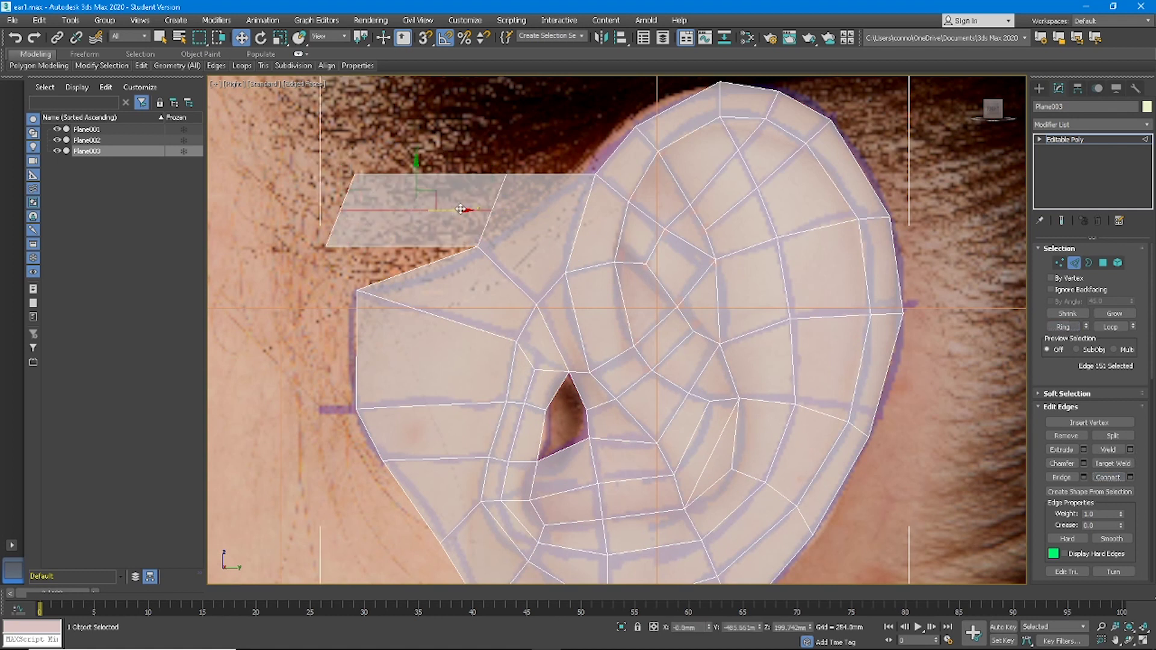
- Connect the midpoint vertex on the new polygon's outer edge to the inner vertex where it meets the capped triangle
{"action": "key", "text": "1"}
{"action": "left_click", "coordinate": [492, 210]}
{"action": "left_click", "coordinate": [565, 273], "text": "ctrl"}
{"action": "left_click", "coordinate": [1088, 463]}
- Delete the temporary strip polygons outside the ear's front outline
{"action": "left_click", "coordinate": [1104, 263]}
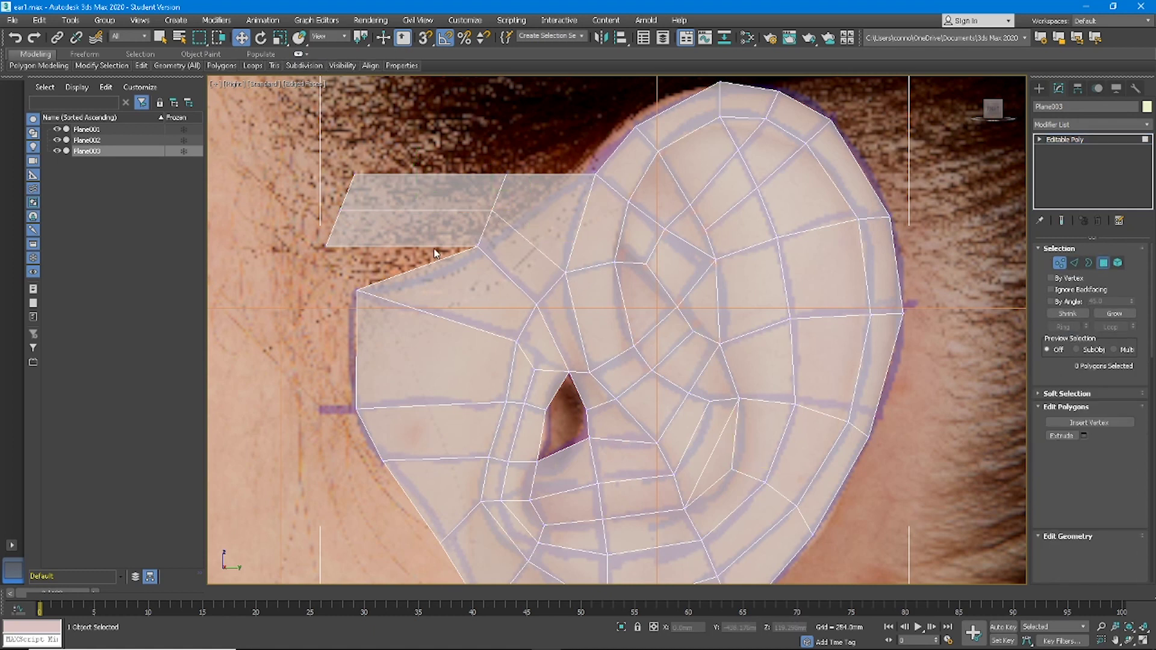
{"action": "left_click", "coordinate": [403, 191]}
{"action": "key", "text": "Delete"}
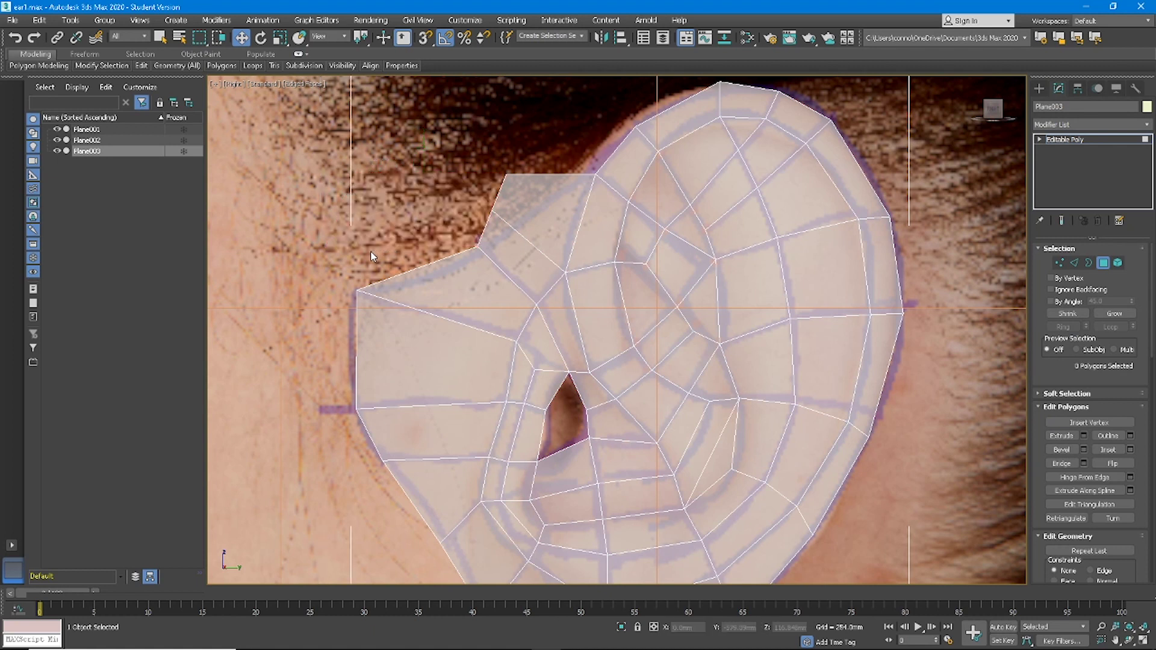
- Move the new polygon's upper outer corner vertex upward and closer to the rim
{"action": "key", "text": "1"}
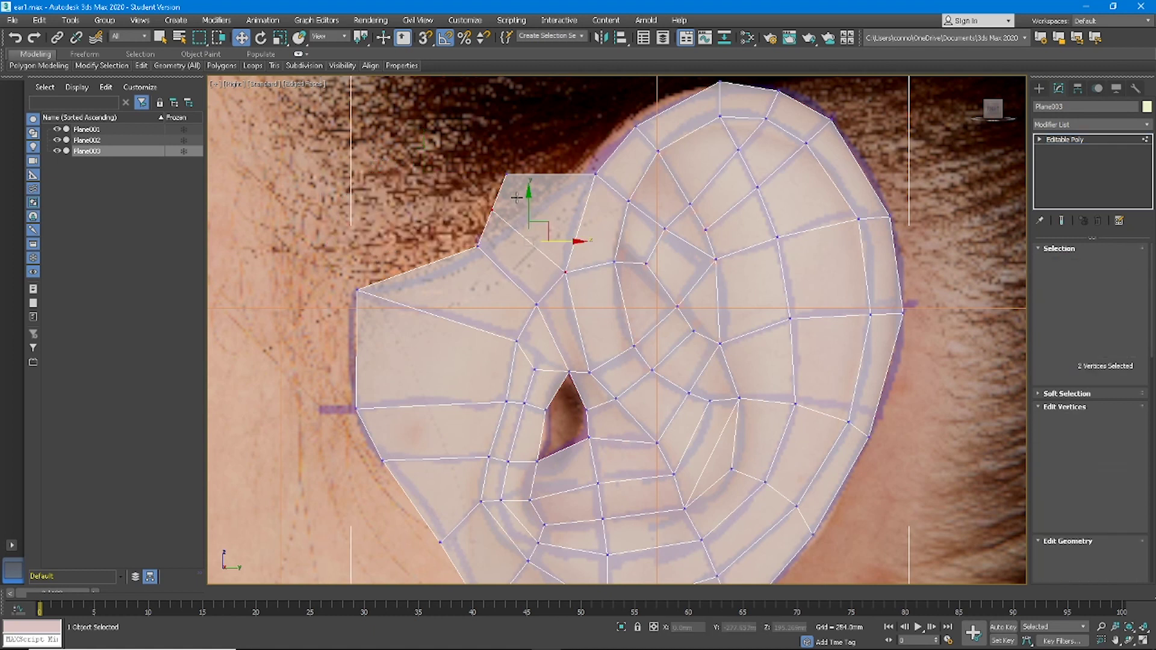
{"action": "left_click", "coordinate": [506, 175]}
{"action": "left_click_drag", "start_coordinate": [518, 163], "coordinate": [566, 134]}
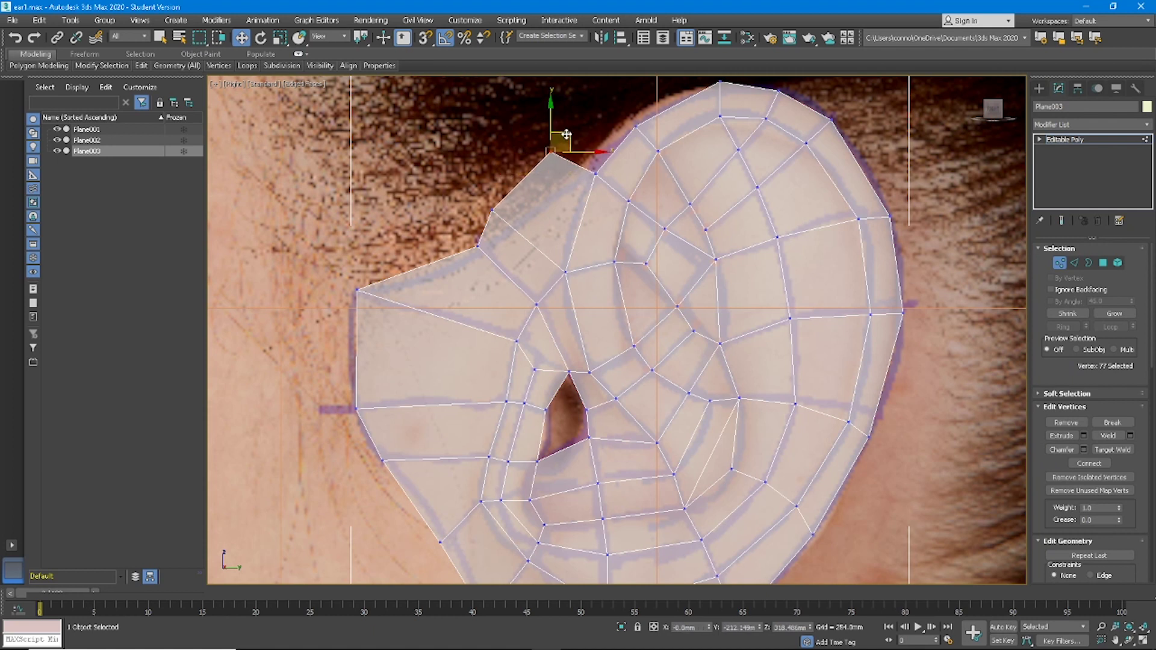
- Return to the right view and select the edge ring crossing the outer rim to examine the ear's edge flow
{"action": "scroll", "coordinate": [557, 173], "scroll_direction": "down", "scroll_amount": 5}
{"action": "middle_click_drag", "start_coordinate": [556, 173], "coordinate": [570, 206], "text": "alt"}
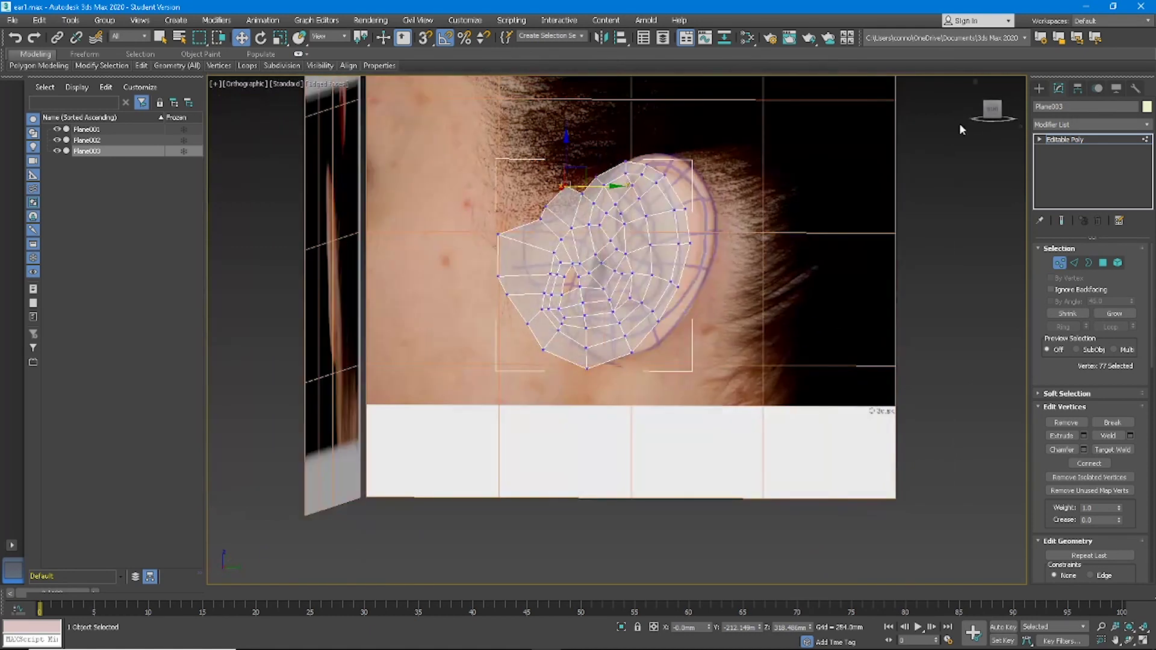
{"action": "left_click", "coordinate": [991, 111]}
{"action": "scroll", "coordinate": [687, 267], "scroll_direction": "up", "scroll_amount": 5}
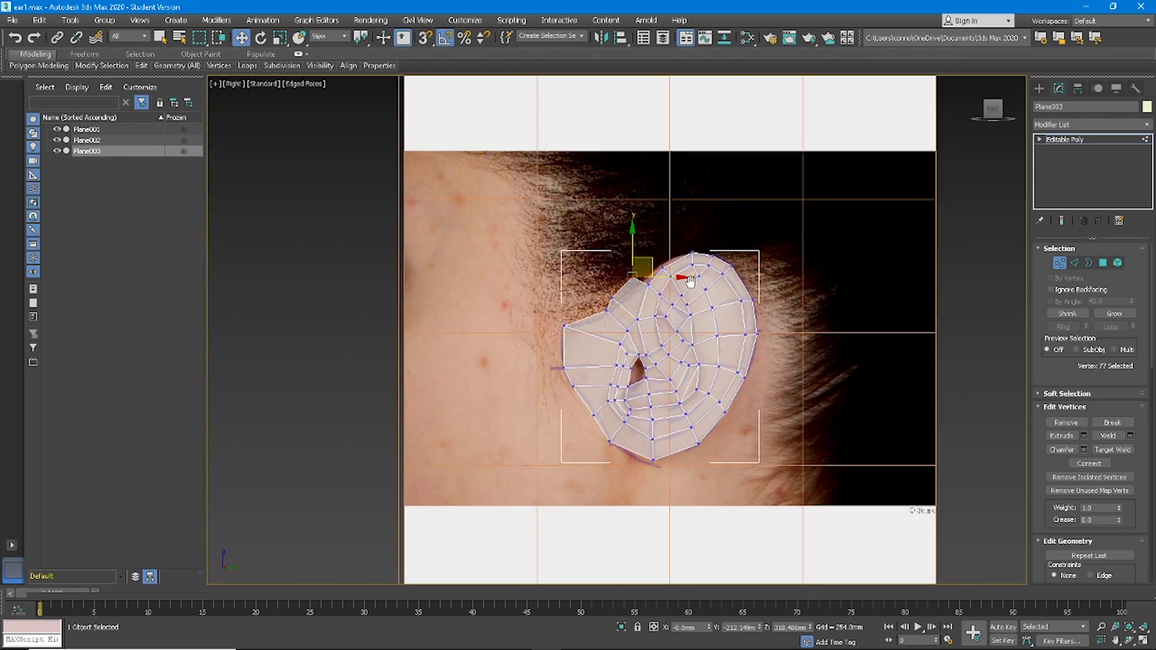
{"action": "key", "text": "2"}
{"action": "left_click", "coordinate": [1062, 326]}
{"action": "middle_click_drag", "start_coordinate": [825, 349], "coordinate": [816, 324]}
{"action": "key", "text": "shift+f"}
{"action": "scroll", "coordinate": [721, 341], "scroll_direction": "down", "scroll_amount": 2}
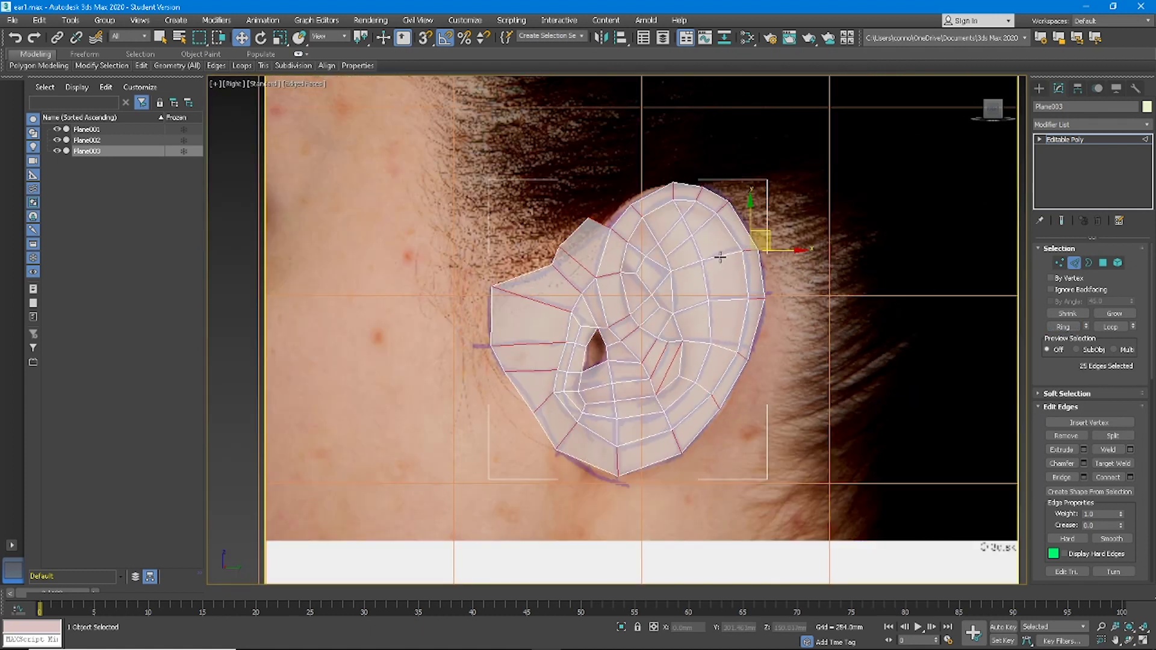
{"action": "scroll", "coordinate": [579, 277], "scroll_direction": "up", "scroll_amount": 2}
{"action": "scroll", "coordinate": [579, 276], "scroll_direction": "down", "scroll_amount": 2}
- Examine the edge rings through the inner folds and the edge loop running down from the ear canal
{"action": "left_click", "coordinate": [591, 272]}
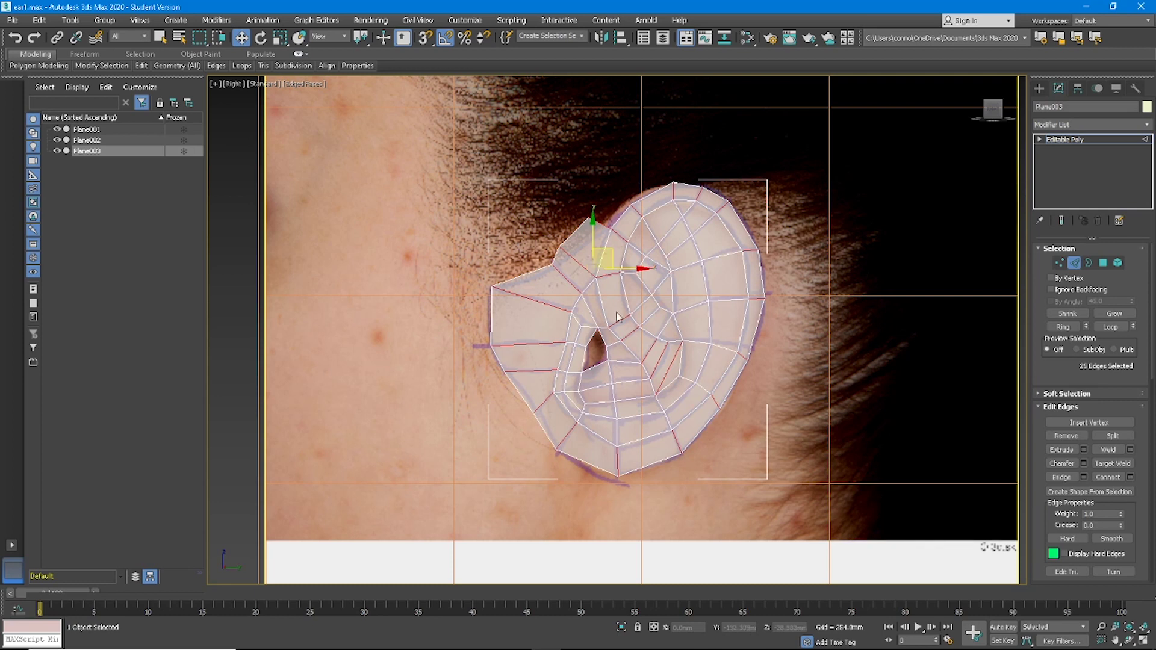
{"action": "scroll", "coordinate": [620, 316], "scroll_direction": "up", "scroll_amount": 1}
{"action": "left_click", "coordinate": [701, 334]}
{"action": "left_click", "coordinate": [1055, 327]}
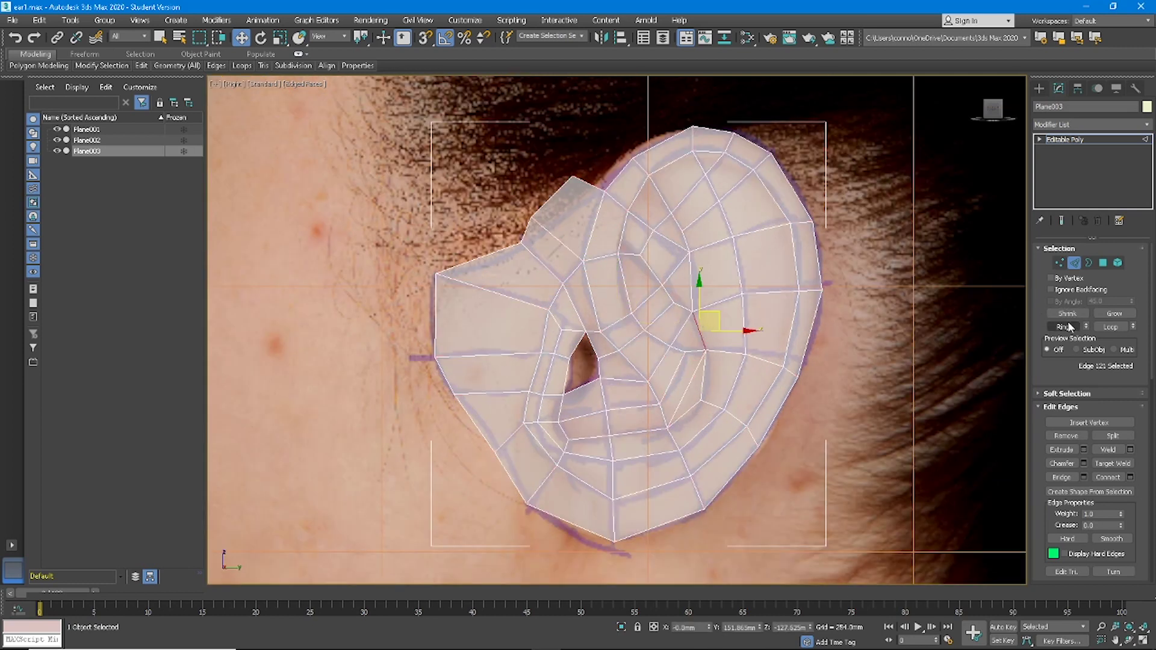
{"action": "left_click", "coordinate": [691, 283]}
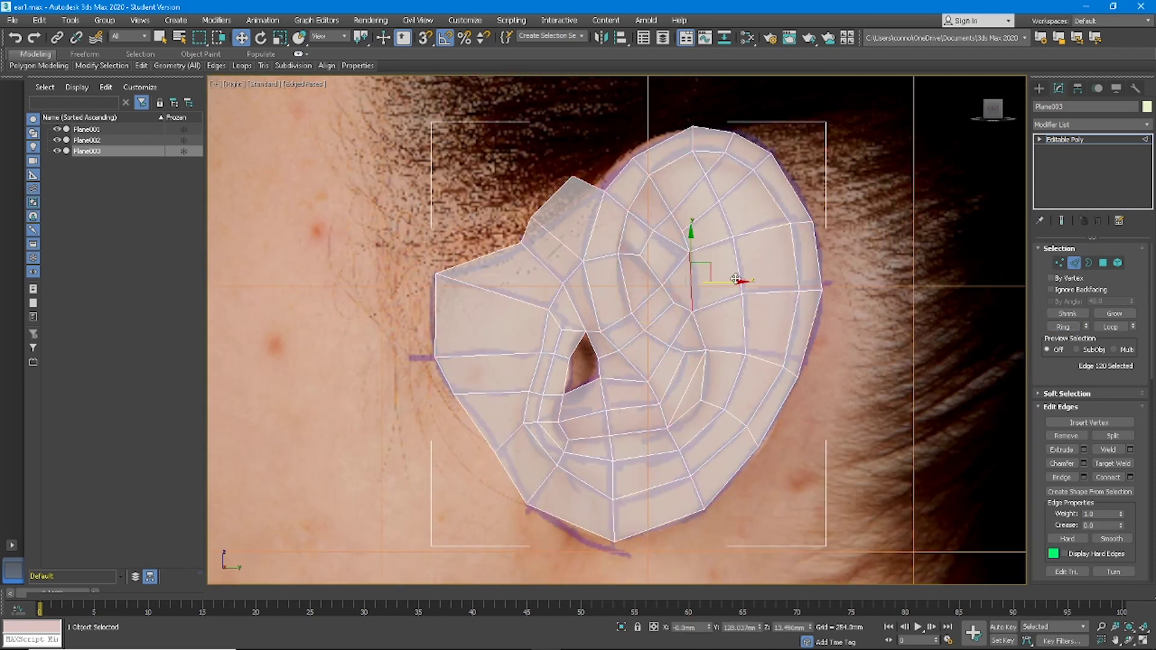
{"action": "left_click", "coordinate": [1060, 327]}
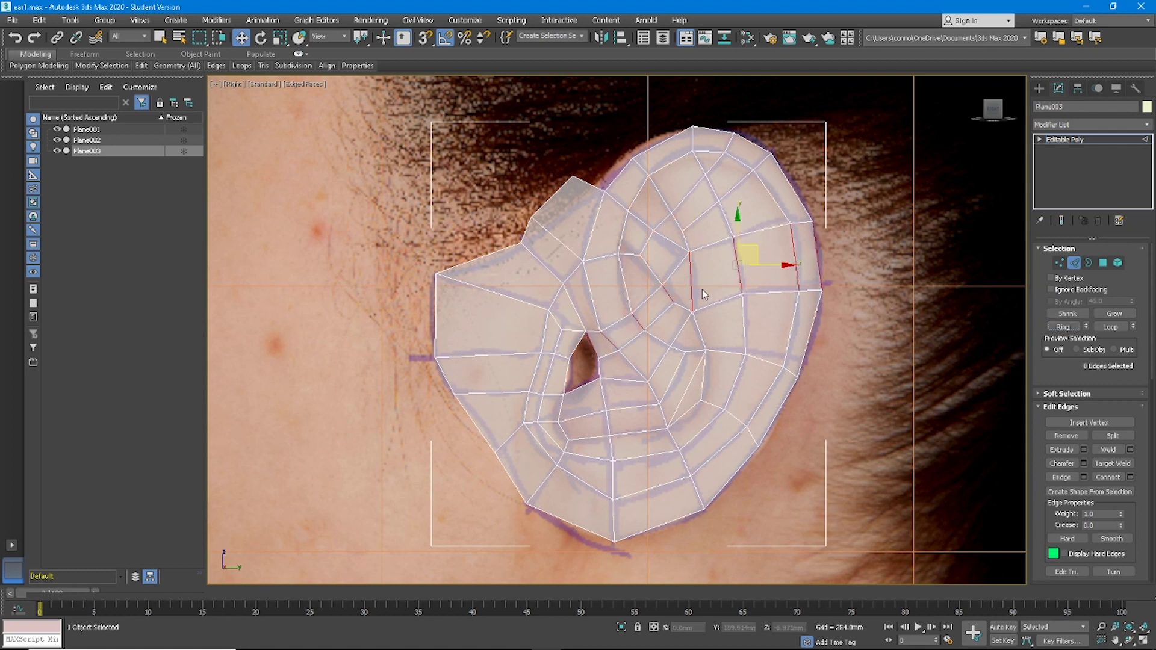
{"action": "double_click", "coordinate": [591, 349]}
{"action": "scroll", "coordinate": [779, 302], "scroll_direction": "down", "scroll_amount": 2}
{"action": "scroll", "coordinate": [780, 302], "scroll_direction": "up", "scroll_amount": 2}
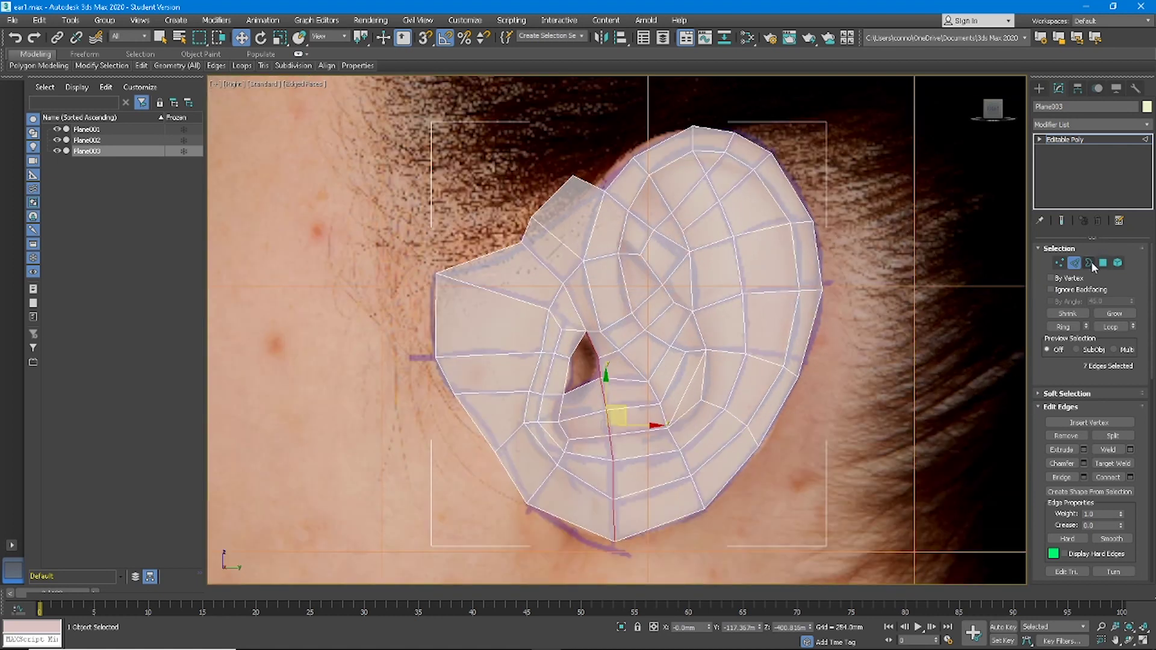
{"action": "left_click", "coordinate": [686, 234]}
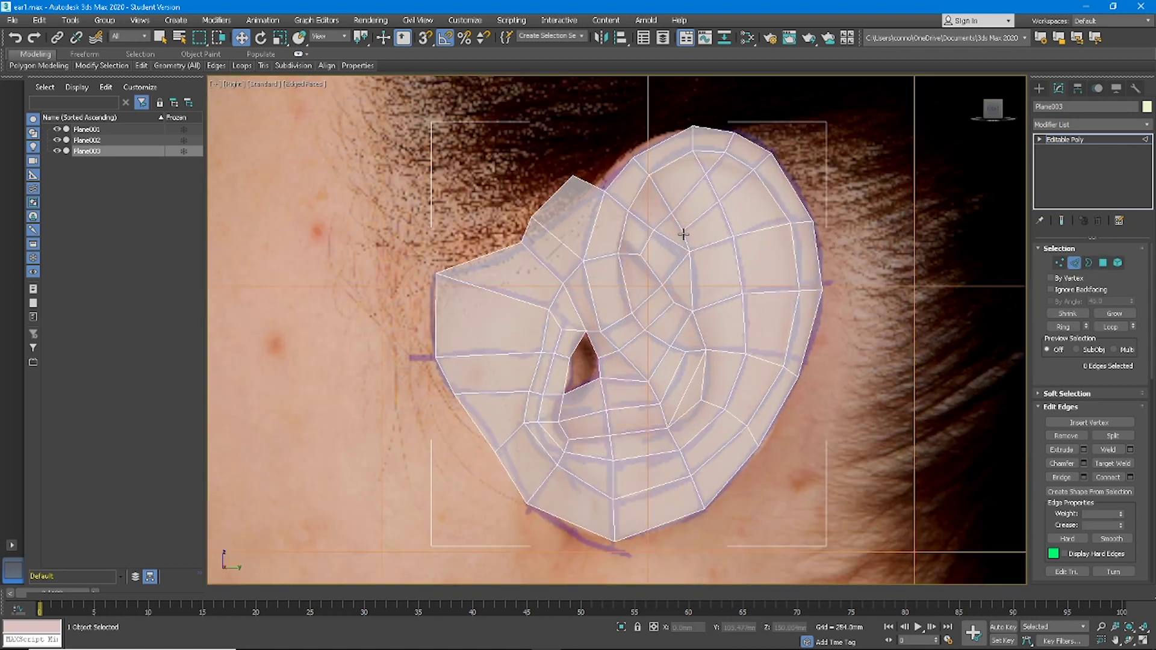
{"action": "left_click", "coordinate": [1104, 263]}
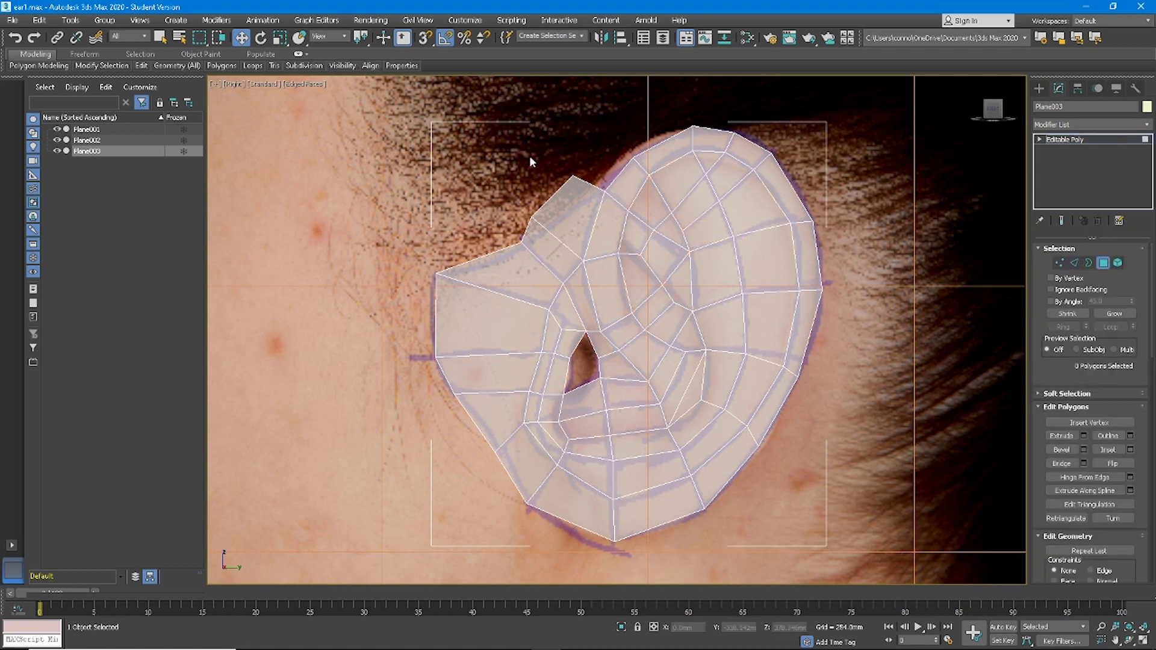
{"action": "left_click", "coordinate": [659, 206]}
{"action": "left_click", "coordinate": [669, 231], "text": "ctrl"}
{"action": "left_click", "coordinate": [638, 277], "text": "ctrl"}
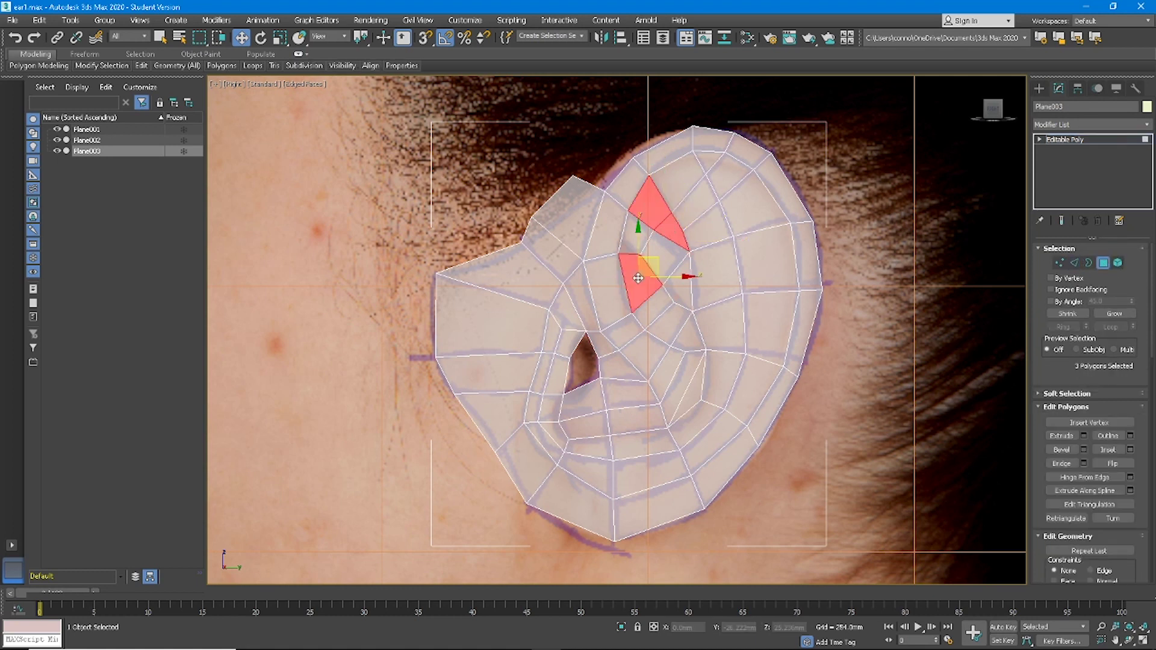
{"action": "left_click", "coordinate": [666, 319]}
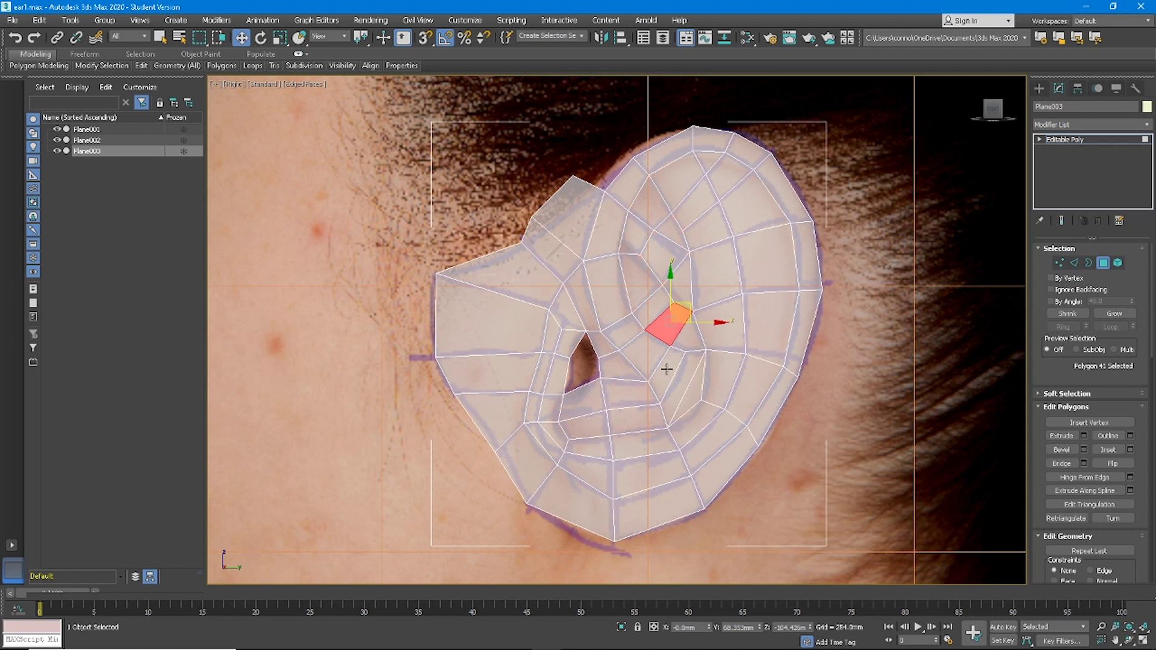
- Select the four polygons at the inner tail of the rim strip, beside the ear canal
{"action": "scroll", "coordinate": [607, 304], "scroll_direction": "down", "scroll_amount": 3}
{"action": "middle_click_drag", "start_coordinate": [696, 294], "coordinate": [661, 301], "text": "alt"}
{"action": "left_click", "coordinate": [657, 357]}
{"action": "left_click", "coordinate": [650, 352], "text": "ctrl"}
{"action": "left_click", "coordinate": [640, 338], "text": "ctrl"}
{"action": "left_click", "coordinate": [627, 321], "text": "ctrl"}
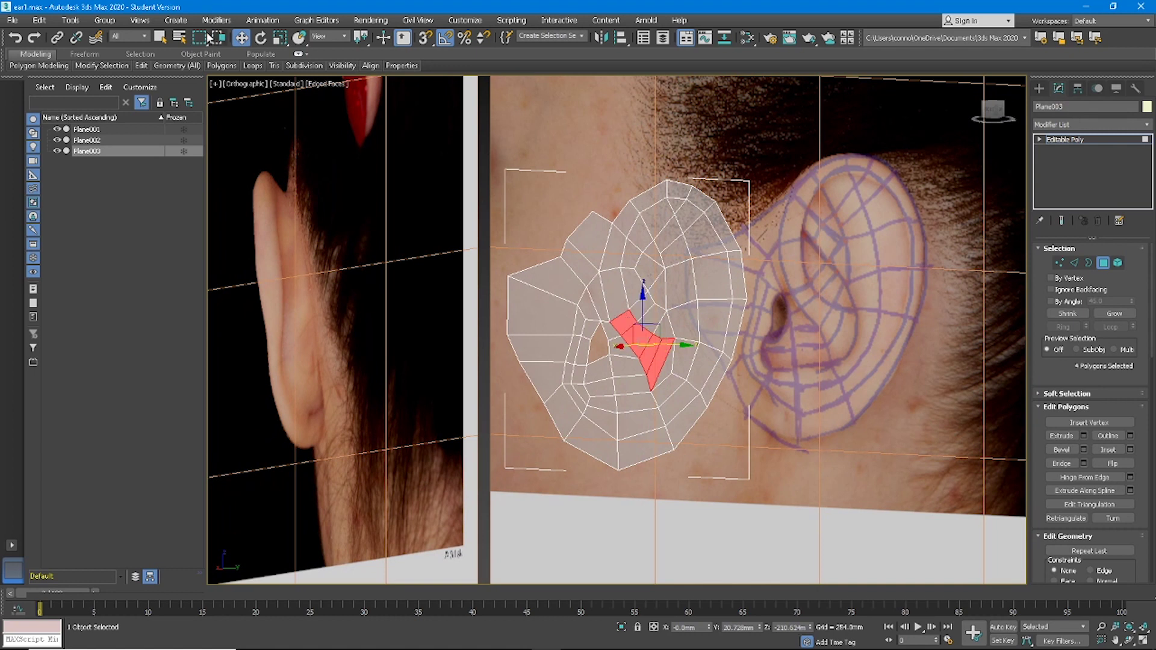
{"action": "left_click", "coordinate": [167, 38]}
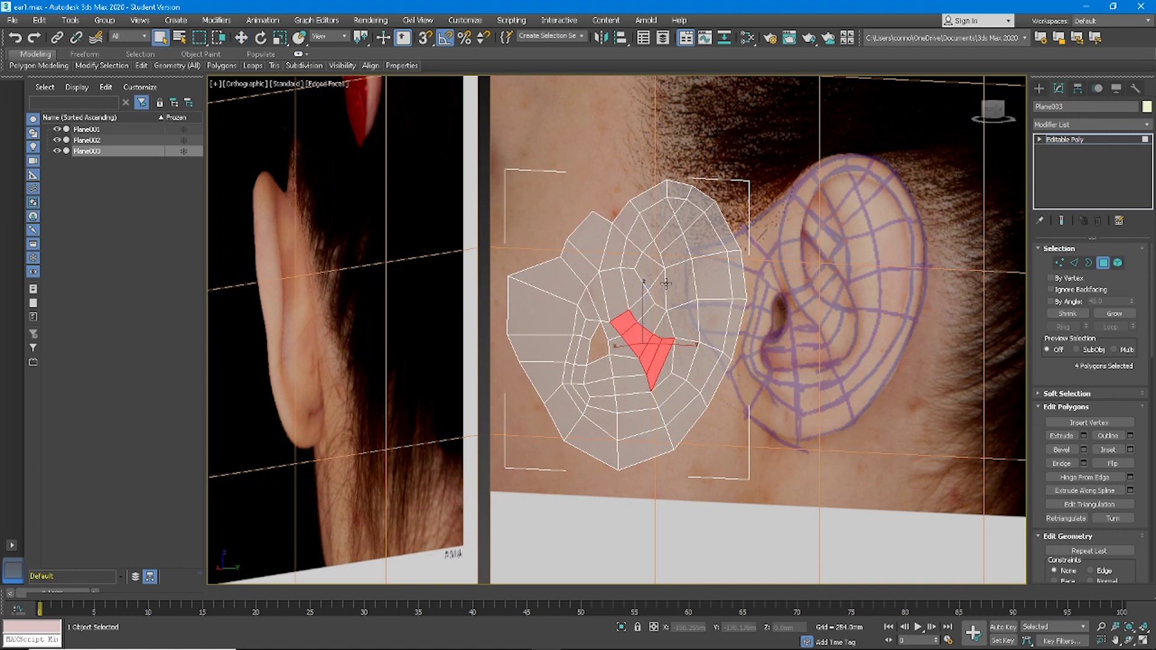
- Add the polygons all around the outer rim down to the lobe to the selection, leaving out the last front polygon
{"action": "left_click", "coordinate": [615, 294], "text": "ctrl"}
{"action": "left_click", "coordinate": [618, 232], "text": "ctrl"}
{"action": "left_click", "coordinate": [629, 212], "text": "ctrl"}
{"action": "left_click", "coordinate": [648, 203], "text": "ctrl"}
{"action": "left_click", "coordinate": [673, 192], "text": "ctrl"}
{"action": "left_click", "coordinate": [702, 197], "text": "ctrl"}
{"action": "left_click", "coordinate": [726, 230], "text": "ctrl"}
{"action": "left_click", "coordinate": [737, 283], "text": "ctrl"}
{"action": "left_click", "coordinate": [738, 332], "text": "ctrl"}
{"action": "left_click", "coordinate": [720, 371], "text": "ctrl"}
{"action": "left_click", "coordinate": [690, 421], "text": "ctrl"}
{"action": "left_click", "coordinate": [644, 449], "text": "ctrl"}
{"action": "left_click", "coordinate": [593, 445], "text": "ctrl"}
{"action": "left_click", "coordinate": [556, 404], "text": "ctrl"}
{"action": "middle_click_drag", "start_coordinate": [590, 361], "coordinate": [607, 343], "text": "alt"}
{"action": "middle_click_drag", "start_coordinate": [580, 433], "coordinate": [564, 423], "text": "alt"}
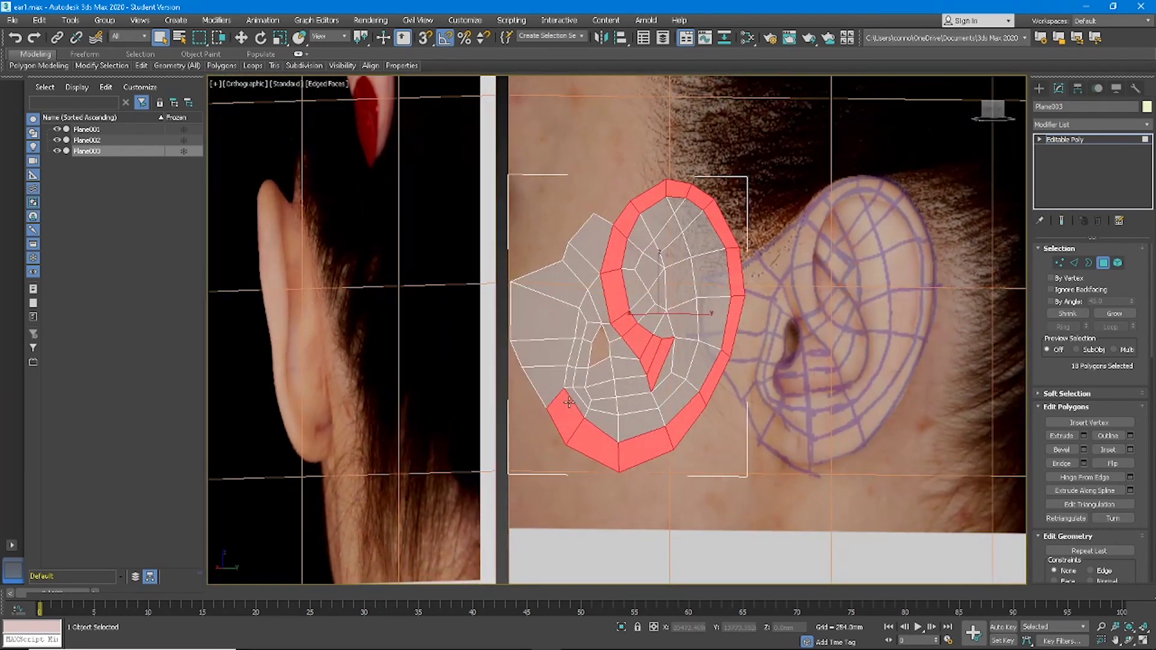
{"action": "middle_click_drag", "start_coordinate": [554, 368], "coordinate": [636, 363], "text": "alt"}
{"action": "left_click", "coordinate": [995, 111]}
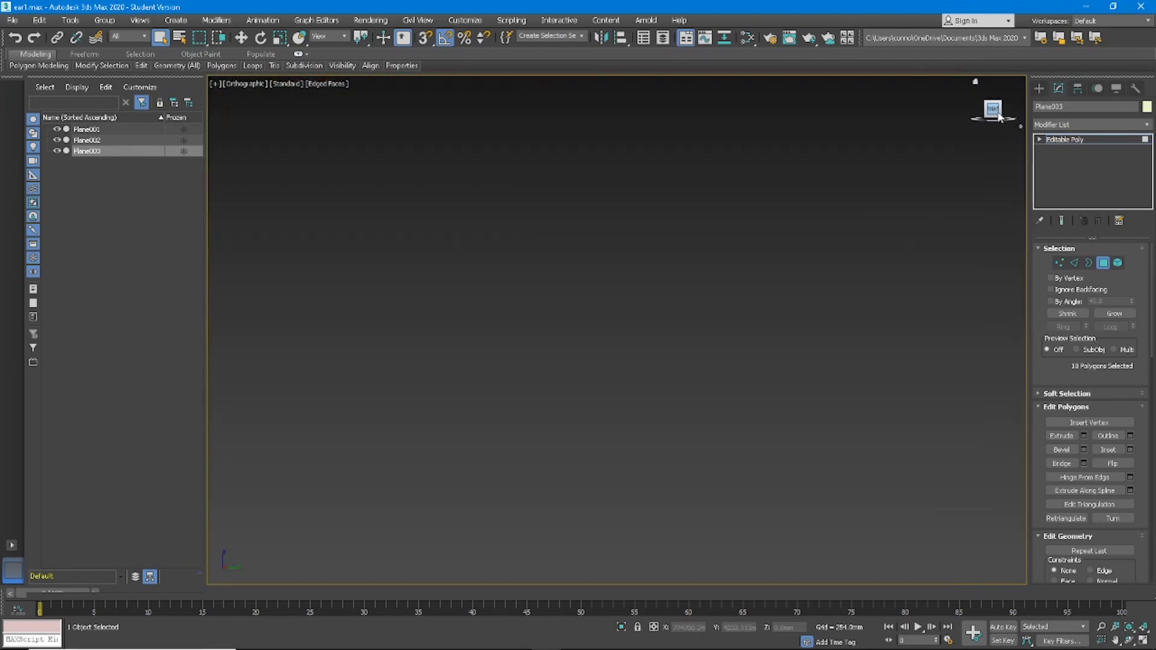
{"action": "scroll", "coordinate": [529, 417], "scroll_direction": "down", "scroll_amount": 2}
{"action": "left_click", "coordinate": [454, 397], "text": "alt"}
{"action": "mouse_move", "coordinate": [533, 403]}
{"action": "middle_mouse_down", "text": "alt"}
{"action": "mouse_move", "coordinate": [554, 389]}
{"action": "mouse_move", "coordinate": [543, 401]}
{"action": "middle_mouse_up", "text": "alt"}
{"action": "middle_click_drag", "start_coordinate": [585, 366], "coordinate": [544, 351], "text": "alt"}
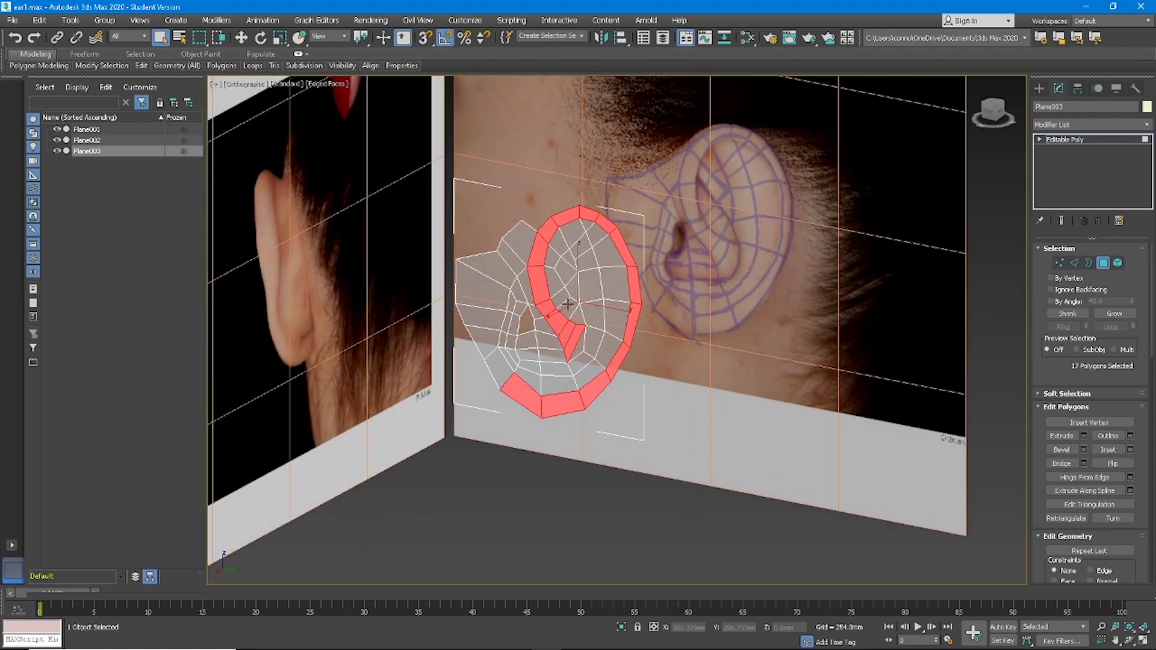
- Select the band of polygons just inside the outer rim, from the lobe up and over the top
{"action": "scroll", "coordinate": [536, 369], "scroll_direction": "up", "scroll_amount": 2}
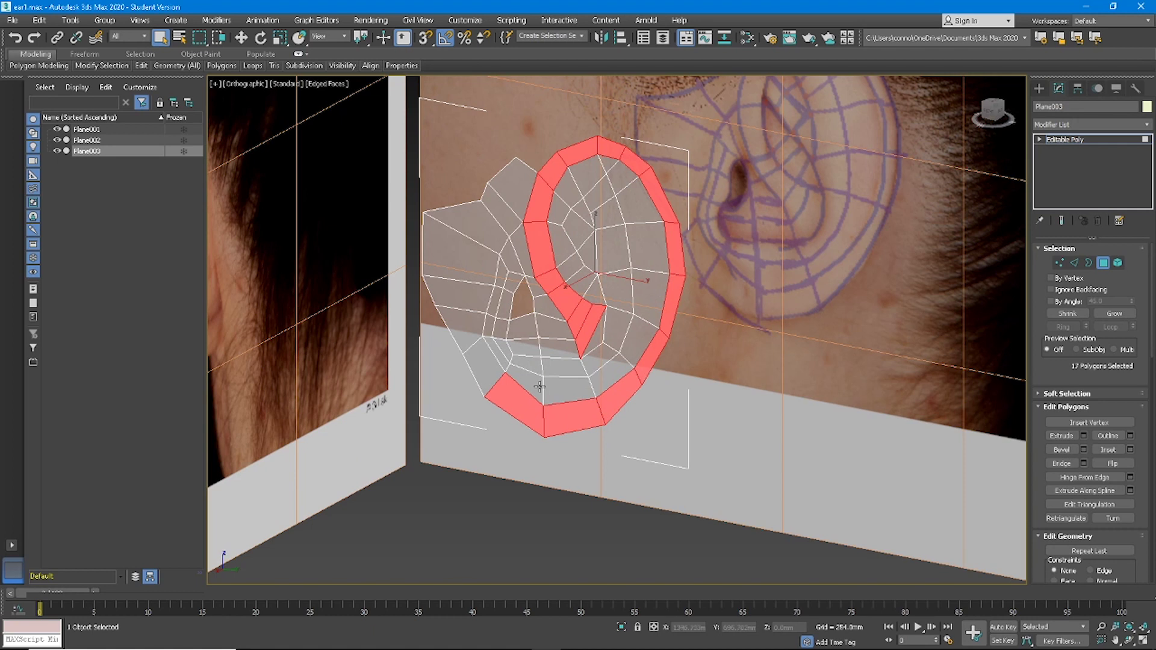
{"action": "left_click", "coordinate": [530, 385]}
{"action": "left_click", "coordinate": [566, 389], "text": "ctrl"}
{"action": "left_click", "coordinate": [609, 376], "text": "ctrl"}
{"action": "left_click", "coordinate": [641, 340], "text": "ctrl"}
{"action": "left_click", "coordinate": [648, 293], "text": "ctrl"}
{"action": "left_click", "coordinate": [645, 247], "text": "ctrl"}
{"action": "left_click", "coordinate": [641, 202], "text": "ctrl"}
{"action": "left_click", "coordinate": [620, 178], "text": "ctrl"}
{"action": "left_click", "coordinate": [607, 165], "text": "ctrl"}
{"action": "left_click", "coordinate": [596, 170], "text": "ctrl"}
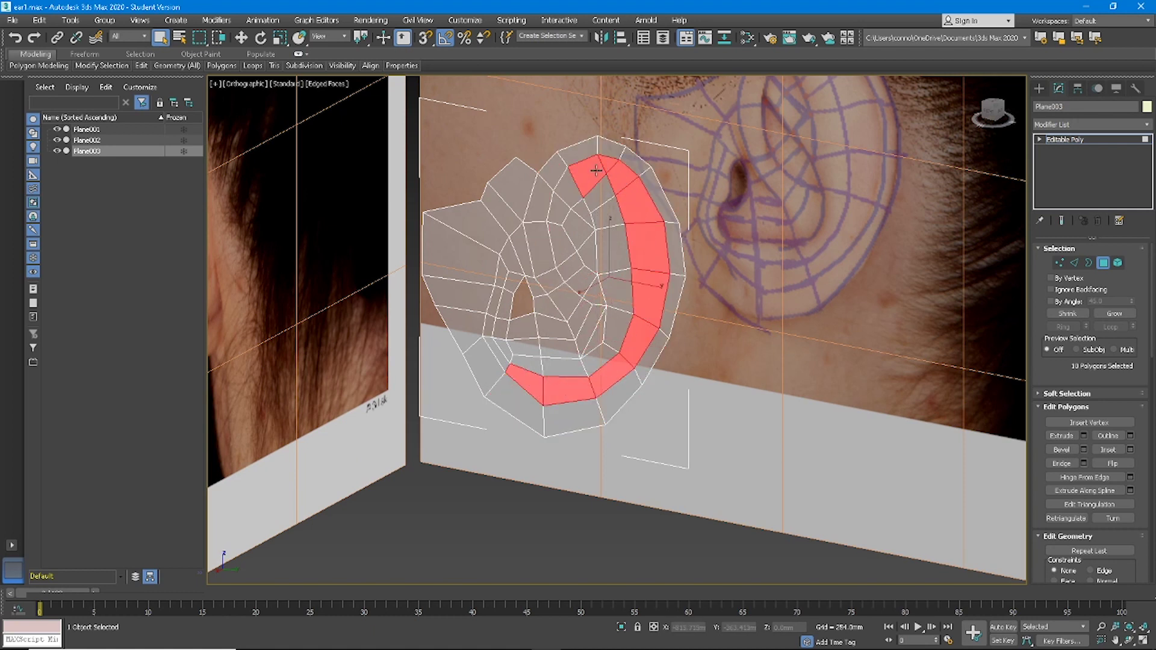
{"action": "left_click", "coordinate": [565, 191], "text": "ctrl"}
{"action": "middle_click_drag", "start_coordinate": [565, 191], "coordinate": [636, 282], "text": "alt"}
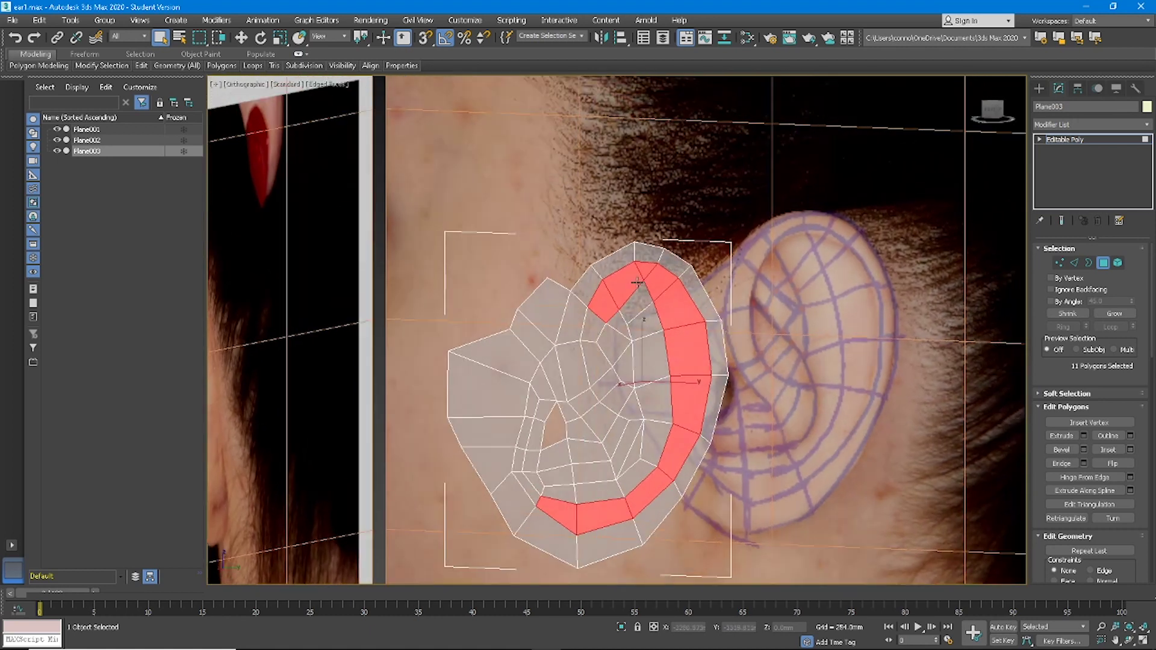
- Add the remaining polygons inside the upper ear, between the inner band and the inward-curling rim strip, to the selection
{"action": "left_click", "coordinate": [594, 328], "text": "ctrl"}
{"action": "left_click", "coordinate": [597, 362], "text": "ctrl"}
{"action": "left_click", "coordinate": [605, 384], "text": "ctrl"}
{"action": "left_click", "coordinate": [618, 396], "text": "ctrl"}
{"action": "left_click", "coordinate": [631, 404], "text": "ctrl"}
{"action": "left_click", "coordinate": [656, 395], "text": "ctrl"}
{"action": "middle_click_drag", "start_coordinate": [661, 393], "coordinate": [668, 401], "text": "alt"}
{"action": "left_click", "coordinate": [650, 370], "text": "ctrl"}
{"action": "left_click", "coordinate": [620, 345], "text": "ctrl"}
{"action": "left_click", "coordinate": [622, 325], "text": "ctrl"}
{"action": "left_click", "coordinate": [635, 306], "text": "ctrl"}
{"action": "left_click", "coordinate": [643, 328], "text": "ctrl"}
{"action": "middle_click_drag", "start_coordinate": [656, 356], "coordinate": [679, 392], "text": "alt"}
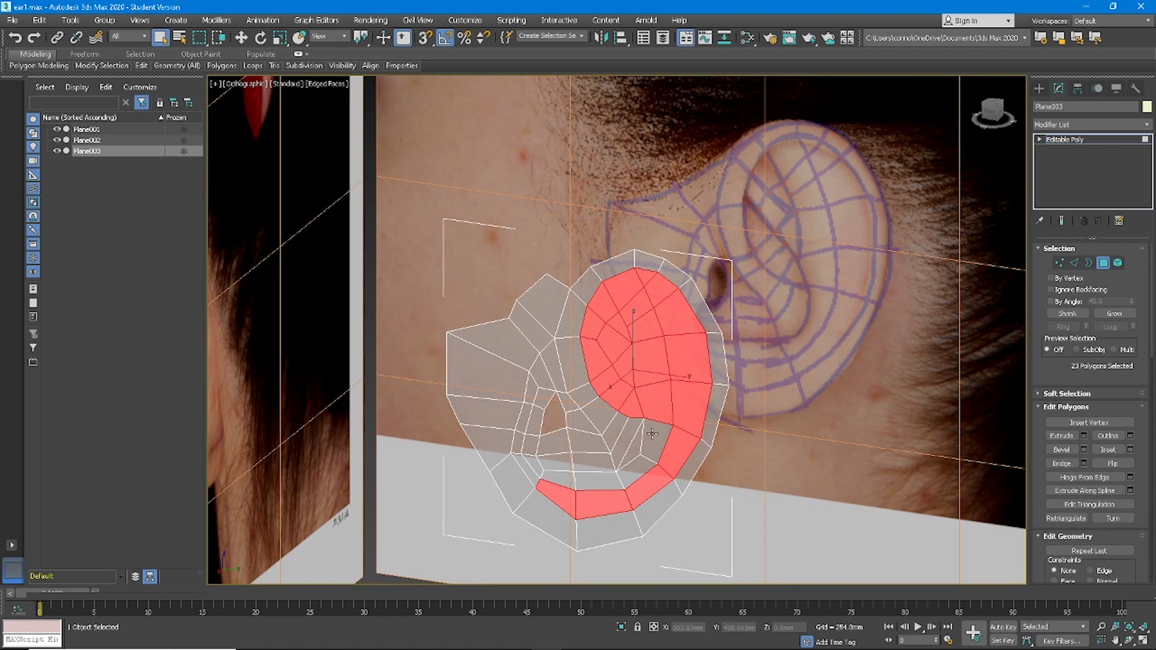
- Add the row of polygons along the lower bowl, above the lobe band, to the selection
{"action": "left_click", "coordinate": [635, 448], "text": "ctrl"}
{"action": "left_click", "coordinate": [639, 466], "text": "ctrl"}
{"action": "left_click", "coordinate": [606, 479], "text": "ctrl"}
{"action": "left_click", "coordinate": [582, 483], "text": "ctrl"}
{"action": "left_click", "coordinate": [563, 478], "text": "ctrl"}
{"action": "left_click", "coordinate": [620, 436], "text": "ctrl"}
{"action": "left_click", "coordinate": [608, 422], "text": "ctrl"}
{"action": "left_click", "coordinate": [591, 413], "text": "ctrl"}
{"action": "left_click", "coordinate": [575, 388], "text": "ctrl"}
{"action": "left_click", "coordinate": [548, 372], "text": "ctrl"}
{"action": "middle_click_drag", "start_coordinate": [546, 375], "coordinate": [569, 405], "text": "alt"}
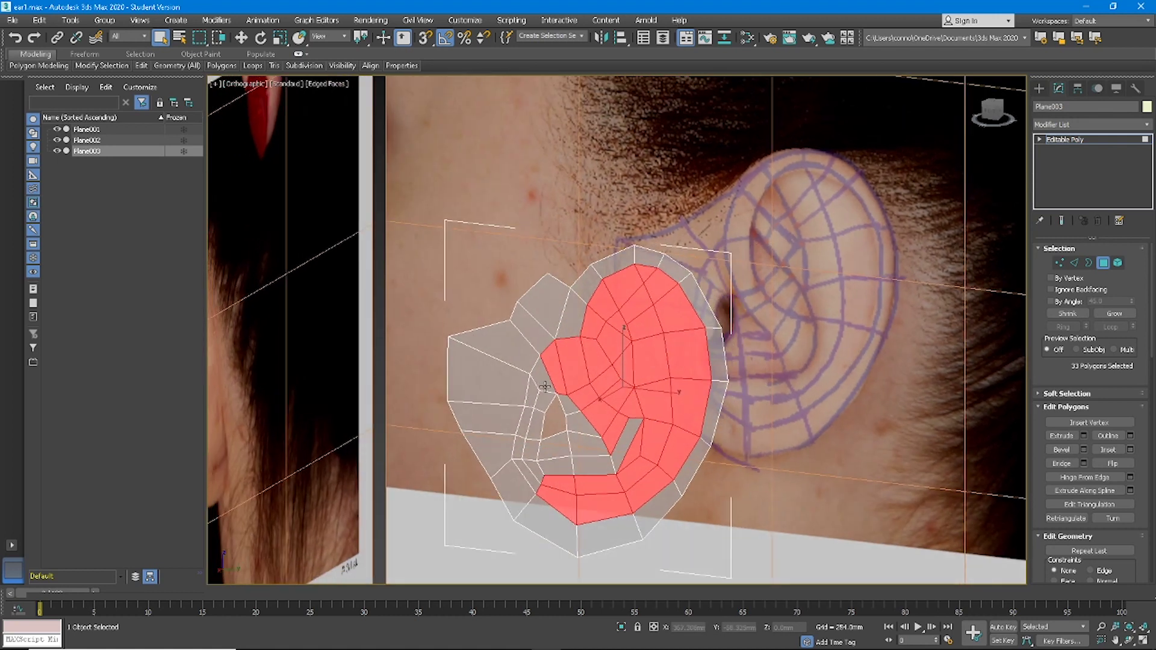
{"action": "left_click", "coordinate": [556, 370], "text": "alt"}
{"action": "left_click", "coordinate": [569, 364], "text": "alt"}
{"action": "left_click", "coordinate": [579, 396], "text": "alt"}
{"action": "left_click", "coordinate": [592, 415], "text": "alt"}
{"action": "left_click", "coordinate": [614, 430], "text": "alt"}
- Add the polygons behind, above and in front of the ear canal to the selection, closing the ring around the hole
{"action": "left_click", "coordinate": [594, 461], "text": "ctrl"}
{"action": "left_click", "coordinate": [587, 444], "text": "ctrl"}
{"action": "left_click", "coordinate": [581, 424], "text": "ctrl"}
{"action": "left_click", "coordinate": [569, 403], "text": "ctrl"}
{"action": "left_click", "coordinate": [546, 379], "text": "ctrl"}
{"action": "left_click", "coordinate": [542, 373], "text": "ctrl"}
{"action": "left_click", "coordinate": [536, 391], "text": "ctrl"}
{"action": "left_click", "coordinate": [544, 404], "text": "ctrl"}
{"action": "left_click", "coordinate": [535, 421], "text": "ctrl"}
{"action": "left_click", "coordinate": [521, 424], "text": "ctrl"}
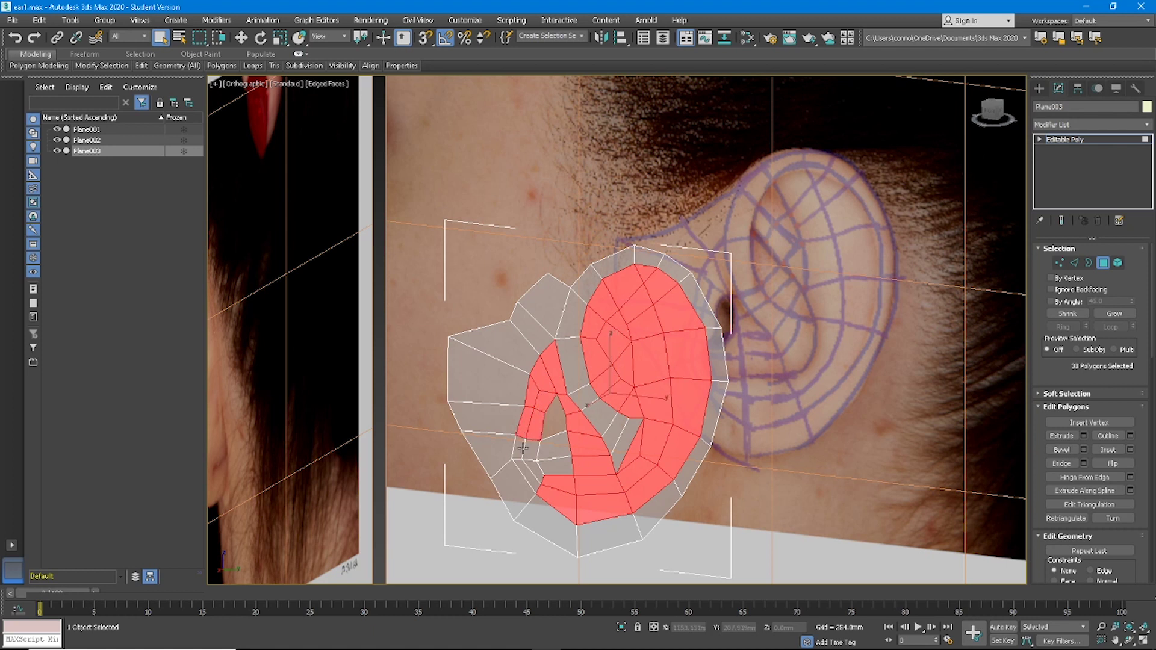
{"action": "left_click", "coordinate": [521, 449], "text": "ctrl"}
{"action": "left_click", "coordinate": [530, 456], "text": "ctrl"}
{"action": "left_click", "coordinate": [525, 475], "text": "ctrl"}
{"action": "left_click", "coordinate": [536, 469], "text": "ctrl"}
{"action": "mouse_move", "coordinate": [549, 444]}
{"action": "middle_mouse_down", "text": "alt"}
{"action": "mouse_move", "coordinate": [537, 448]}
{"action": "mouse_move", "coordinate": [565, 470]}
{"action": "mouse_move", "coordinate": [557, 433]}
{"action": "mouse_move", "coordinate": [545, 459]}
{"action": "middle_mouse_up", "text": "alt"}
{"action": "middle_click_drag", "start_coordinate": [608, 395], "coordinate": [595, 402], "text": "alt"}
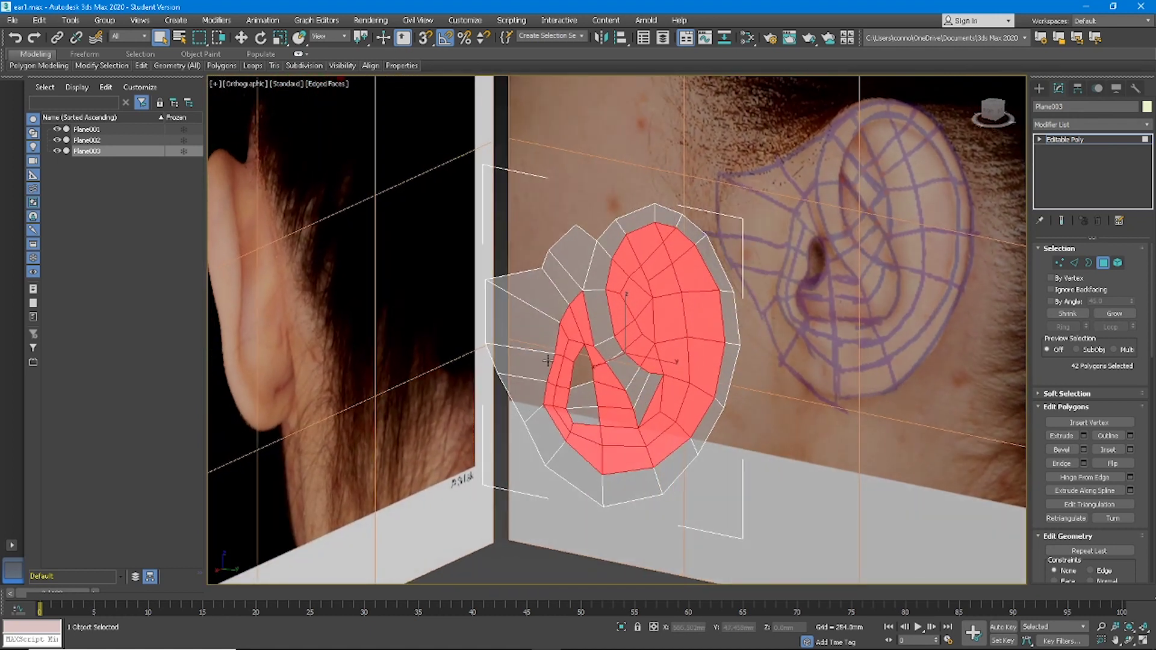
- Add the large front polygons between the ear canal and the face to the selection, leaving only the rim strip unselected
{"action": "left_click", "coordinate": [526, 400], "text": "ctrl"}
{"action": "left_click", "coordinate": [530, 356], "text": "ctrl"}
{"action": "left_click", "coordinate": [529, 327], "text": "ctrl"}
{"action": "left_click", "coordinate": [545, 299], "text": "ctrl"}
{"action": "left_click", "coordinate": [561, 282], "text": "ctrl"}
{"action": "left_click", "coordinate": [575, 262], "text": "ctrl"}
{"action": "middle_click_drag", "start_coordinate": [578, 260], "coordinate": [587, 396], "text": "alt"}
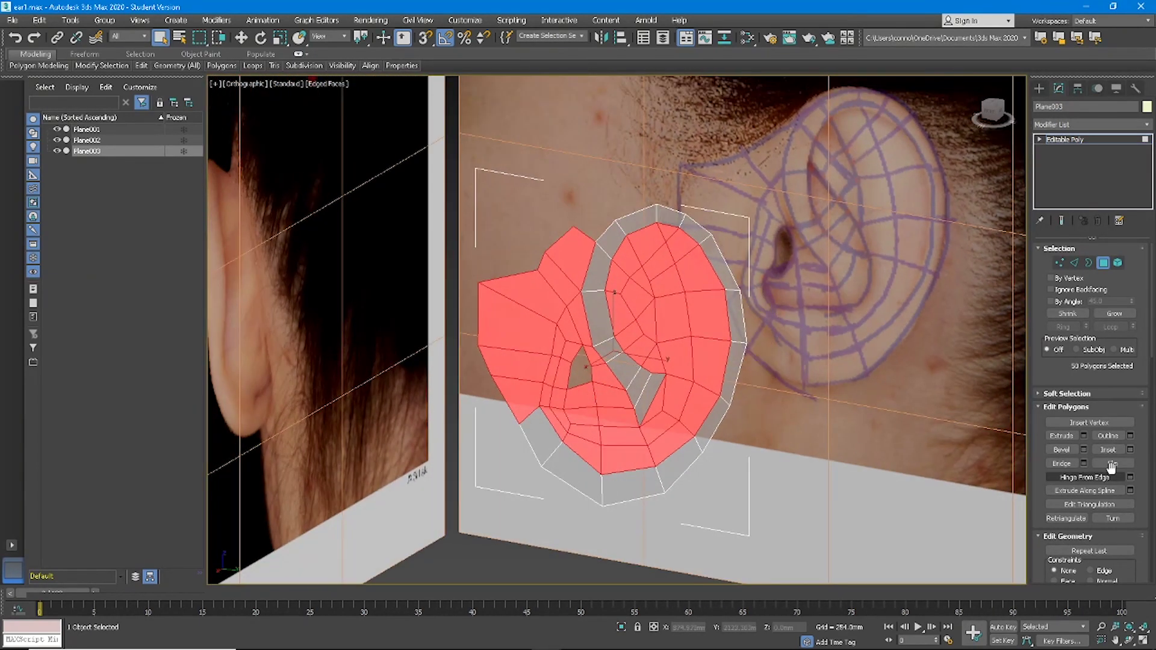
- Extrude the selected polygons by a negative amount so they sink behind the outer rim strip
{"action": "left_click", "coordinate": [1083, 435]}
{"action": "left_click_drag", "start_coordinate": [623, 354], "coordinate": [620, 349]}
{"action": "middle_click_drag", "start_coordinate": [620, 349], "coordinate": [538, 394], "text": "alt"}
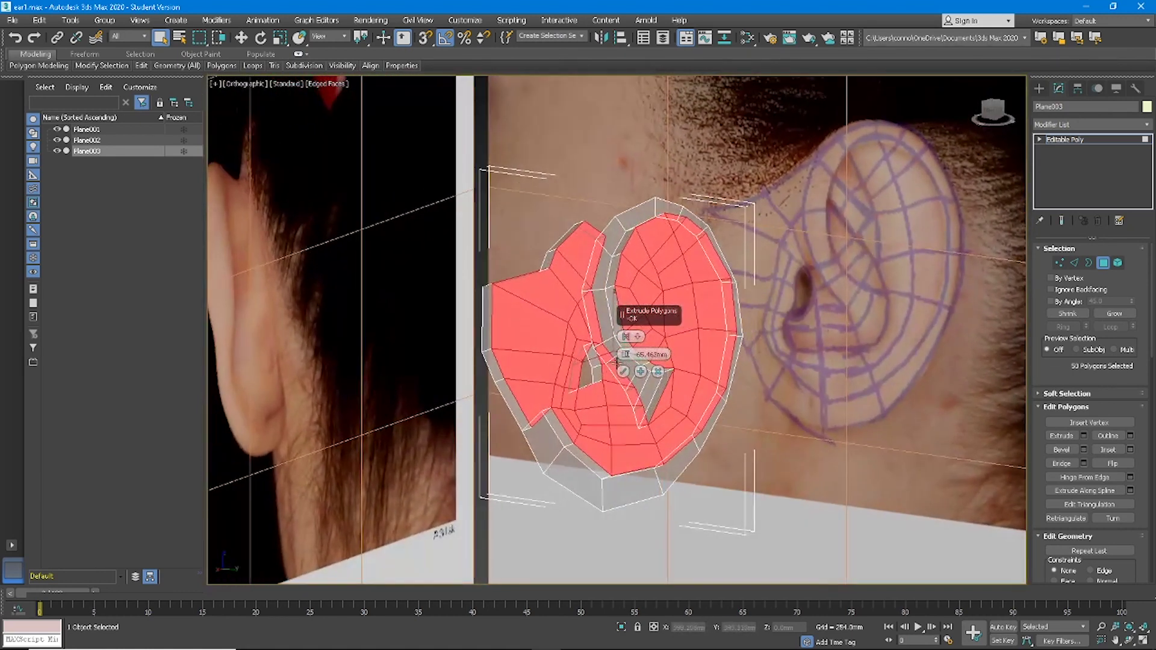
{"action": "mouse_move", "coordinate": [626, 354]}
{"action": "left_mouse_down"}
{"action": "mouse_move", "coordinate": [630, 342]}
{"action": "mouse_move", "coordinate": [632, 358]}
{"action": "left_mouse_up"}
{"action": "mouse_move", "coordinate": [625, 374]}
{"action": "middle_mouse_down", "text": "alt"}
{"action": "mouse_move", "coordinate": [589, 287]}
{"action": "mouse_move", "coordinate": [645, 383]}
{"action": "middle_mouse_up", "text": "alt"}
{"action": "middle_click_drag", "start_coordinate": [544, 280], "coordinate": [529, 423], "text": "alt"}
{"action": "middle_click_drag", "start_coordinate": [901, 365], "coordinate": [951, 353], "text": "alt"}
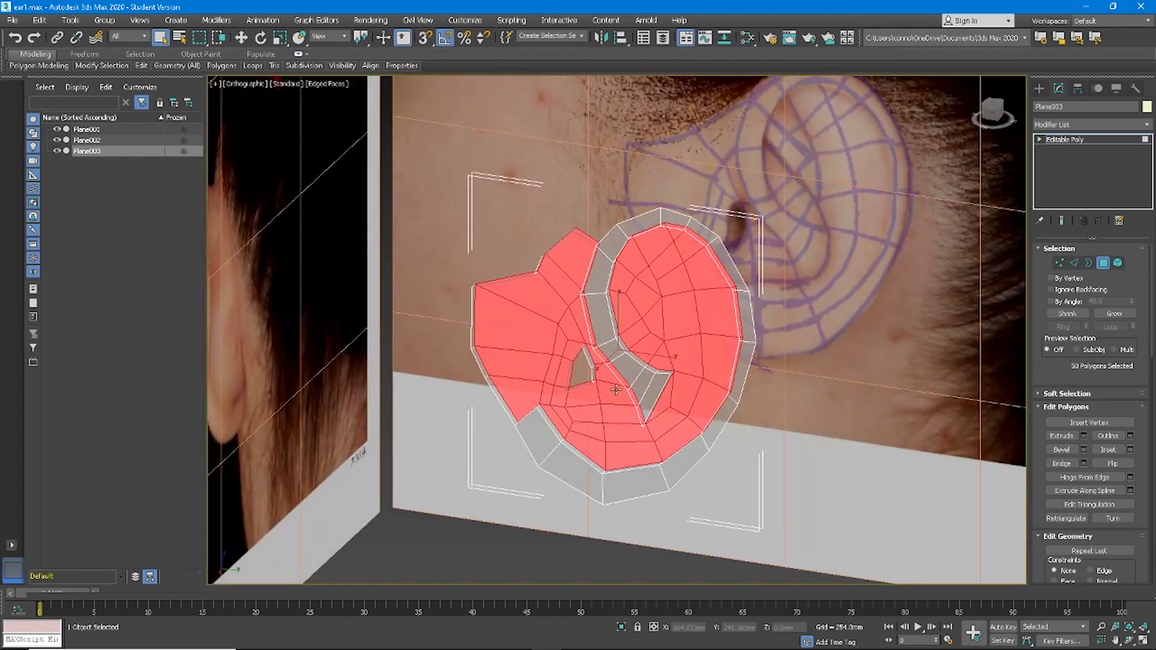
- Delete the extruded side-wall polygons along the outer border of the ear's front section
{"action": "left_click", "coordinate": [504, 411]}
{"action": "middle_click_drag", "start_coordinate": [504, 410], "coordinate": [482, 366], "text": "alt"}
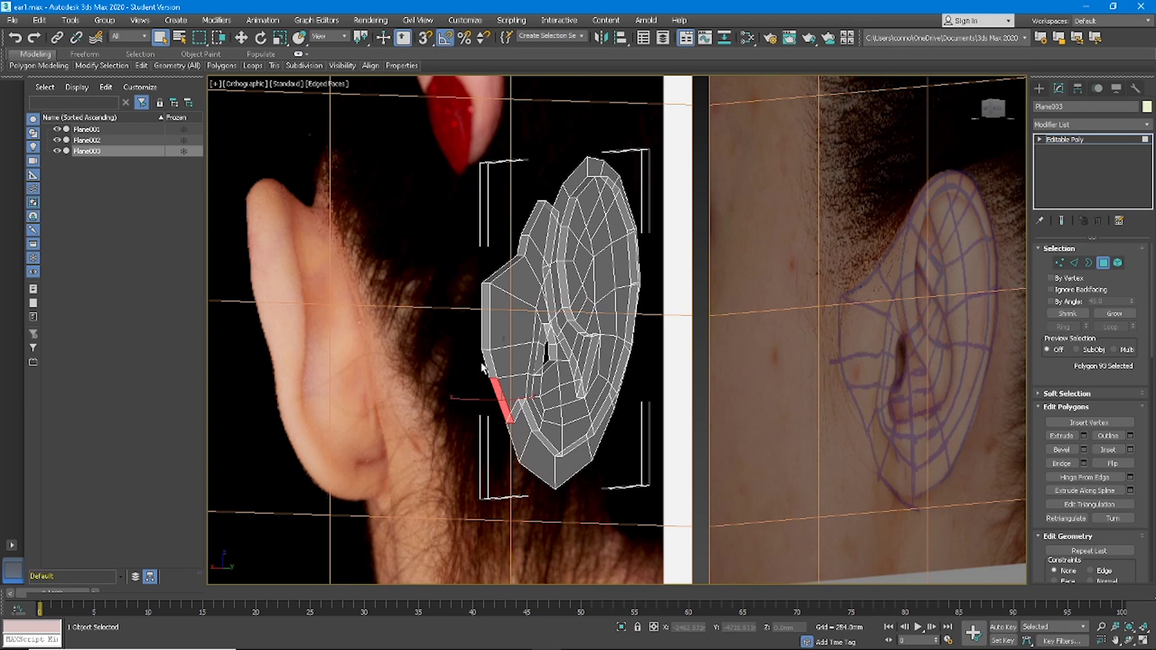
{"action": "left_click", "coordinate": [489, 363], "text": "ctrl"}
{"action": "left_click", "coordinate": [487, 319], "text": "ctrl"}
{"action": "left_click", "coordinate": [516, 261], "text": "ctrl"}
{"action": "left_click", "coordinate": [523, 245], "text": "ctrl"}
{"action": "left_click", "coordinate": [532, 225], "text": "ctrl"}
{"action": "middle_click_drag", "start_coordinate": [534, 224], "coordinate": [596, 196], "text": "alt"}
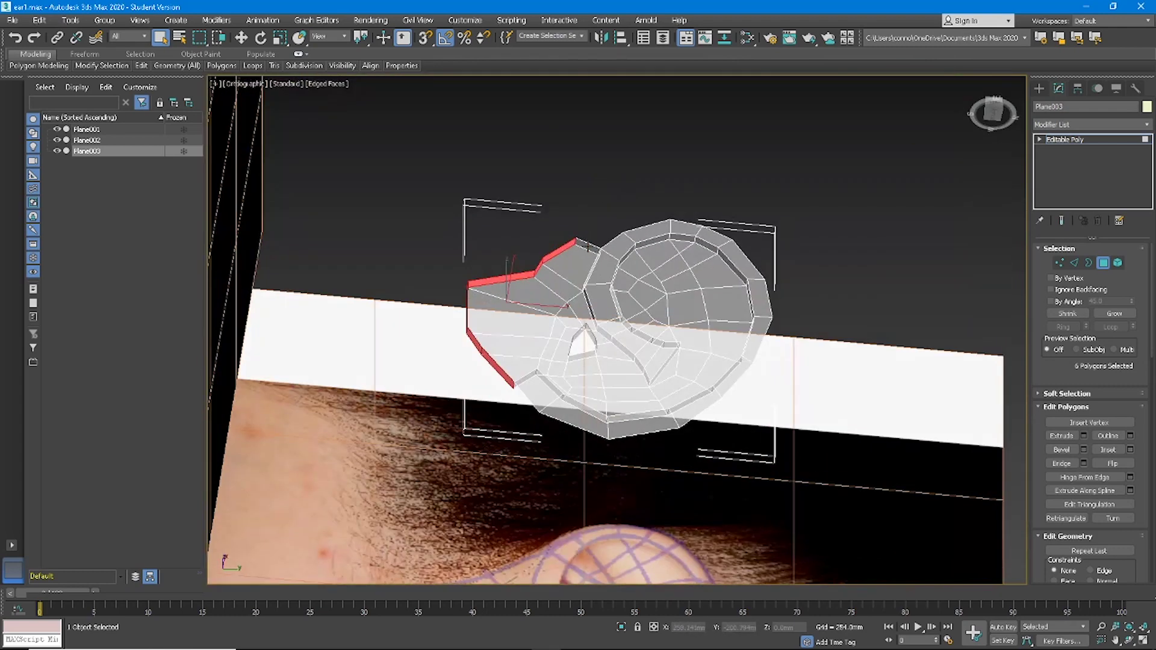
{"action": "key", "text": "ctrl+d"}
- Try deleting the triangular polygon beside the lower end of the rim strip's inner tail
{"action": "middle_click_drag", "start_coordinate": [636, 274], "coordinate": [588, 358], "text": "alt"}
{"action": "scroll", "coordinate": [681, 392], "scroll_direction": "up", "scroll_amount": 5}
{"action": "left_click", "coordinate": [682, 398]}
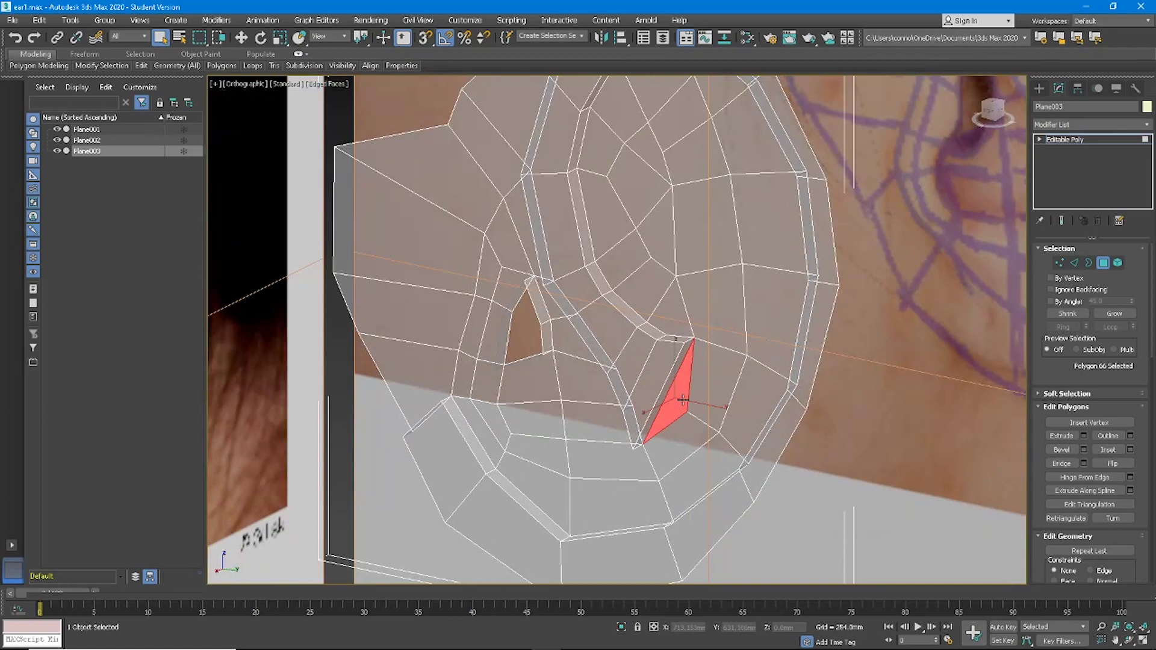
{"action": "mouse_move", "coordinate": [684, 390]}
{"action": "middle_mouse_down", "text": "alt"}
{"action": "mouse_move", "coordinate": [669, 370]}
{"action": "mouse_move", "coordinate": [683, 375]}
{"action": "mouse_move", "coordinate": [697, 412]}
{"action": "mouse_move", "coordinate": [694, 402]}
{"action": "middle_mouse_up", "text": "alt"}
{"action": "key", "text": "Delete"}
{"action": "scroll", "coordinate": [693, 397], "scroll_direction": "down", "scroll_amount": 5}
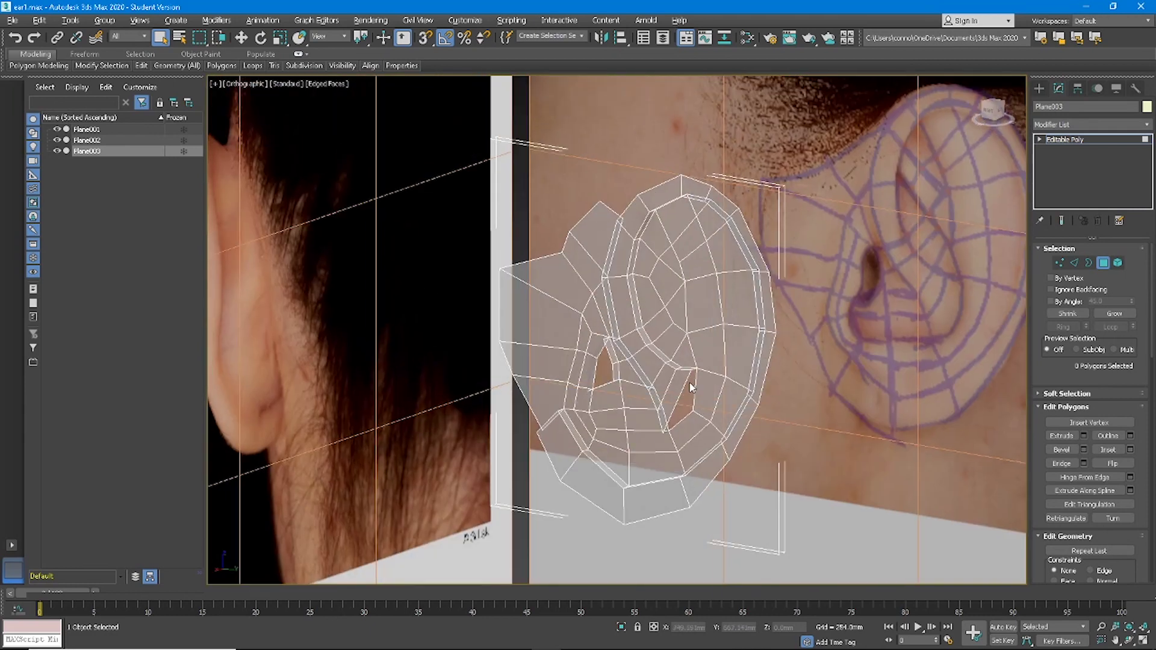
- Select the edges around the triangular hole, and undo back past the polygon deletion
{"action": "scroll", "coordinate": [692, 404], "scroll_direction": "up", "scroll_amount": 5}
{"action": "left_click", "coordinate": [1074, 263]}
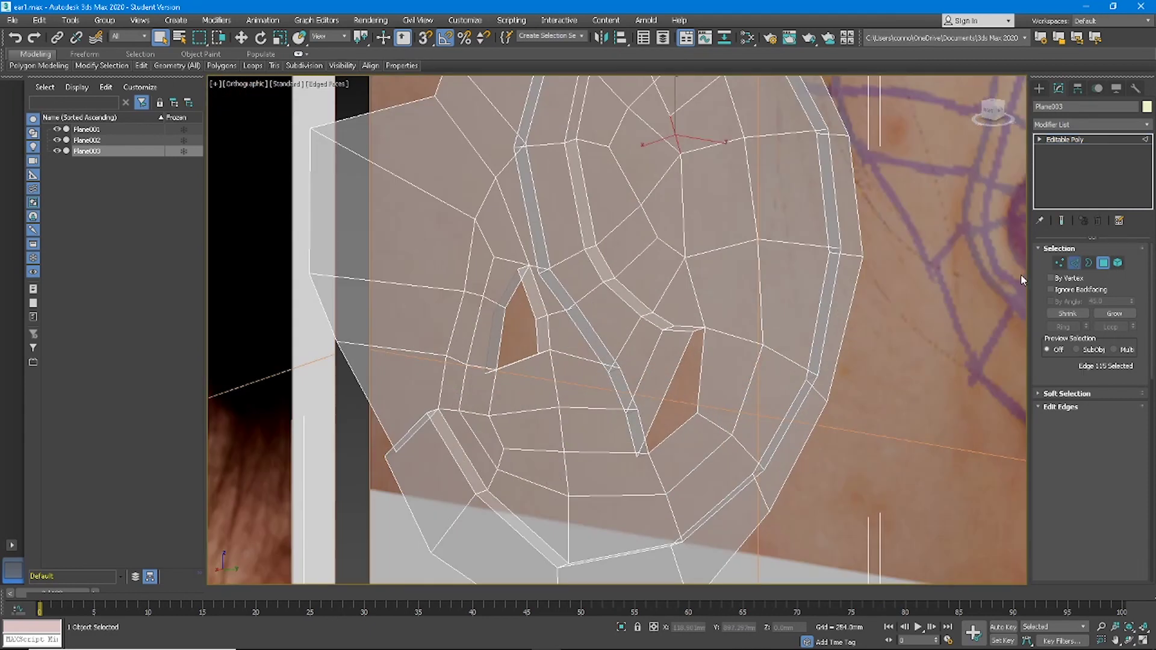
{"action": "middle_click_drag", "start_coordinate": [691, 391], "coordinate": [687, 357], "text": "alt"}
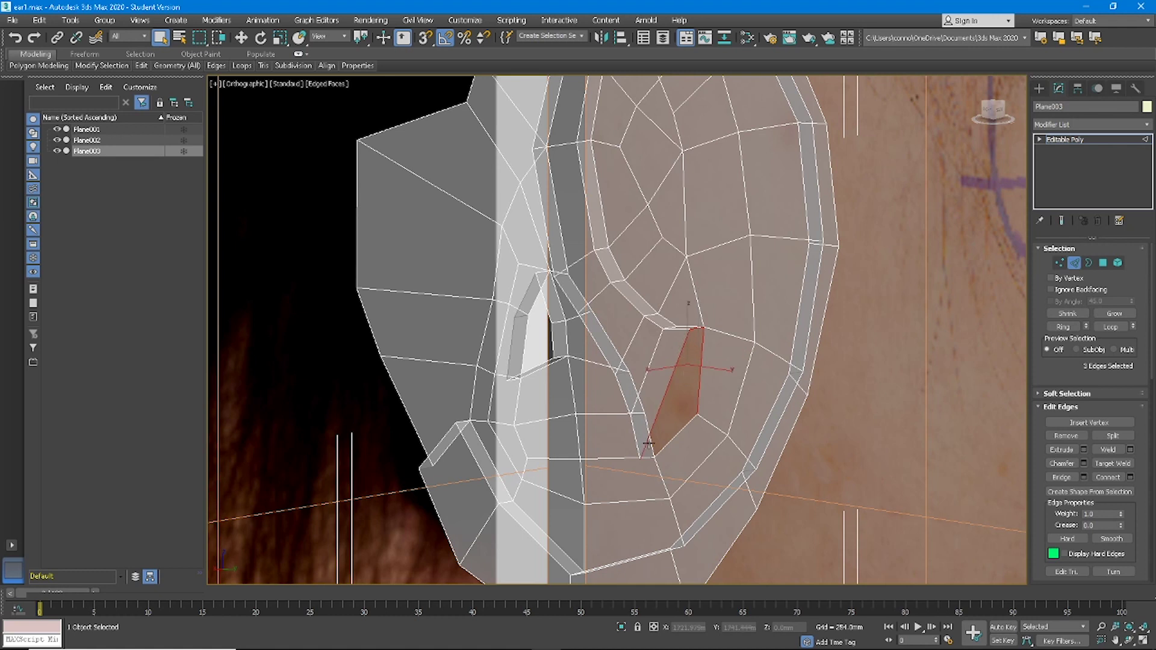
{"action": "middle_click_drag", "start_coordinate": [648, 443], "coordinate": [649, 475], "text": "alt"}
{"action": "key", "text": "ctrl+z"}
{"action": "key", "text": "ctrl+z"}
{"action": "key", "text": "ctrl+z"}
{"action": "key", "text": "ctrl+z"}
{"action": "key", "text": "ctrl+z"}
{"action": "mouse_move", "coordinate": [694, 406]}
{"action": "middle_mouse_down", "text": "alt"}
{"action": "mouse_move", "coordinate": [725, 422]}
{"action": "mouse_move", "coordinate": [692, 407]}
{"action": "middle_mouse_up", "text": "alt"}
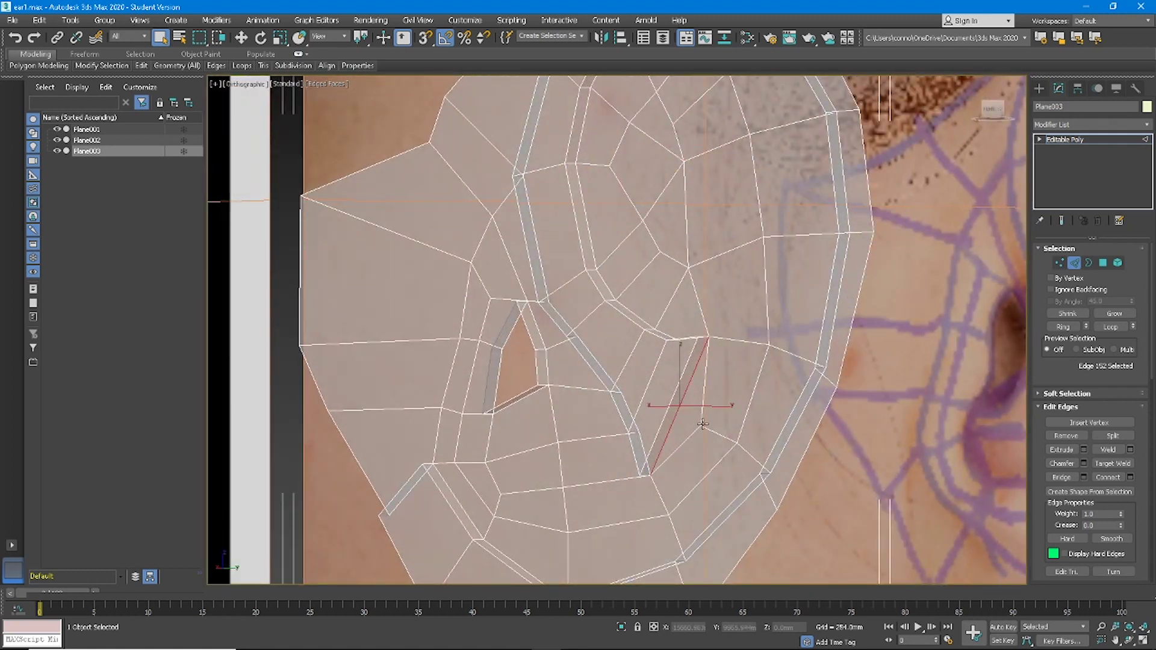
{"action": "middle_click_drag", "start_coordinate": [699, 415], "coordinate": [686, 431], "text": "alt"}
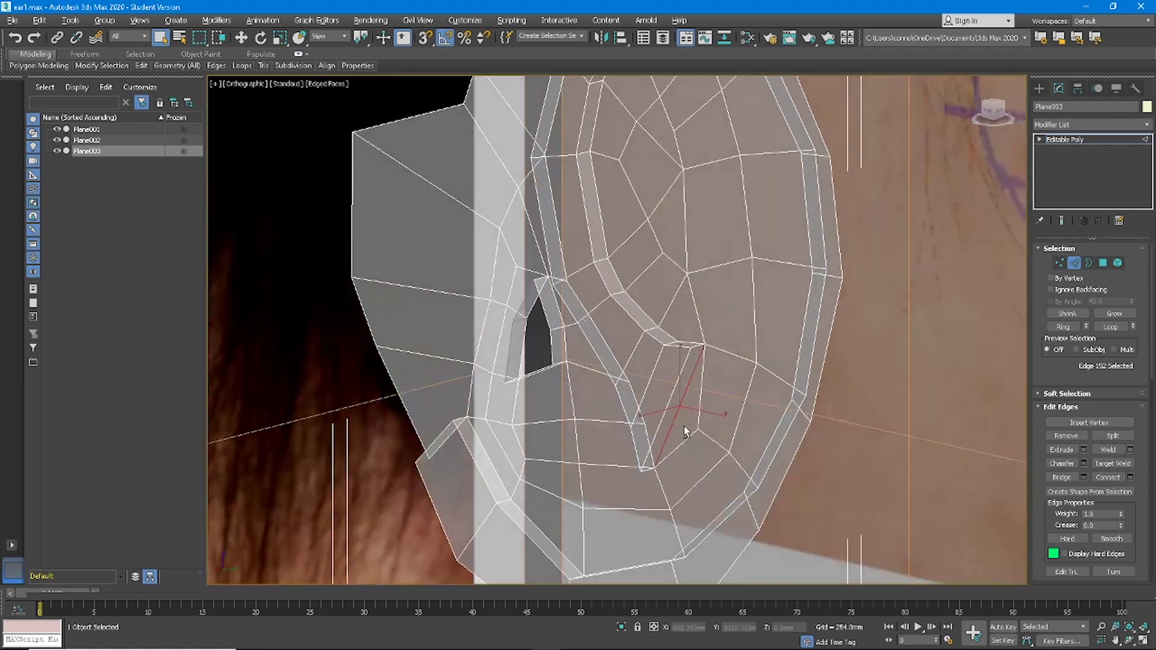
- Undo back to before the polygon extrusion, restoring the selection of the inner and front ear polygons
{"action": "key", "text": "ctrl+z"}
{"action": "left_click", "coordinate": [1104, 263]}
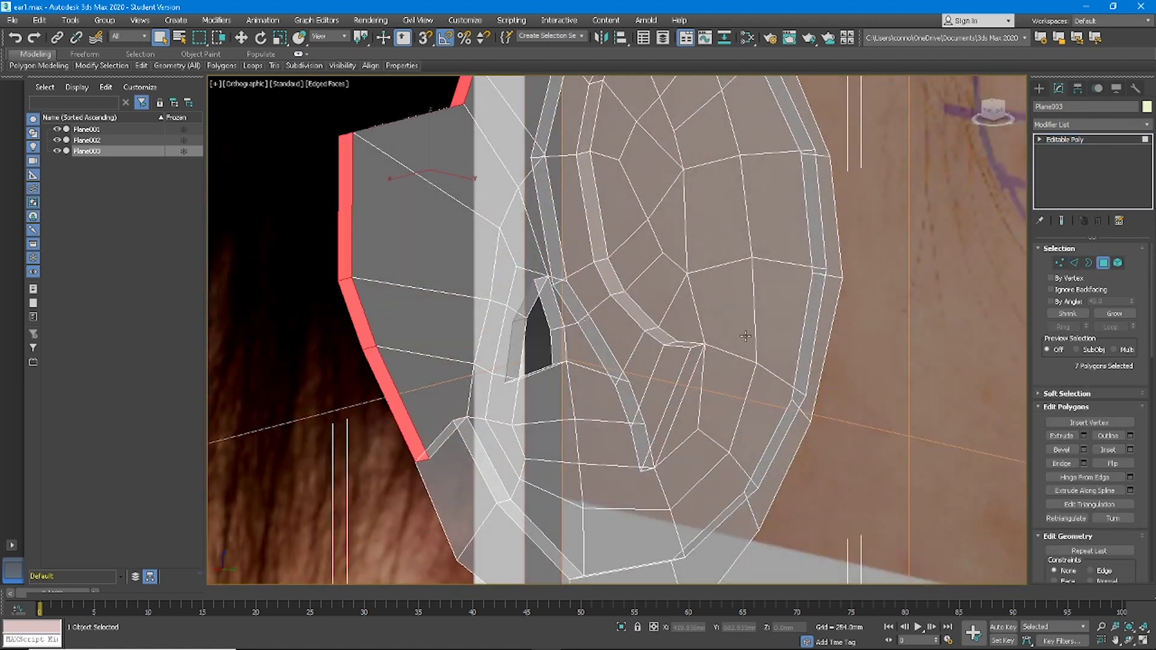
{"action": "key", "text": "ctrl+z"}
{"action": "key", "text": "ctrl+z"}
{"action": "key", "text": "ctrl+z"}
{"action": "key", "text": "ctrl+z"}
{"action": "key", "text": "ctrl+z"}
{"action": "key", "text": "ctrl+z"}
{"action": "mouse_move", "coordinate": [694, 367]}
{"action": "middle_mouse_down", "text": "alt"}
{"action": "mouse_move", "coordinate": [720, 377]}
{"action": "mouse_move", "coordinate": [695, 387]}
{"action": "middle_mouse_up", "text": "alt"}
{"action": "scroll", "coordinate": [690, 383], "scroll_direction": "down", "scroll_amount": 5}
{"action": "scroll", "coordinate": [690, 387], "scroll_direction": "up", "scroll_amount": 5}
{"action": "scroll", "coordinate": [690, 397], "scroll_direction": "down", "scroll_amount": 2}
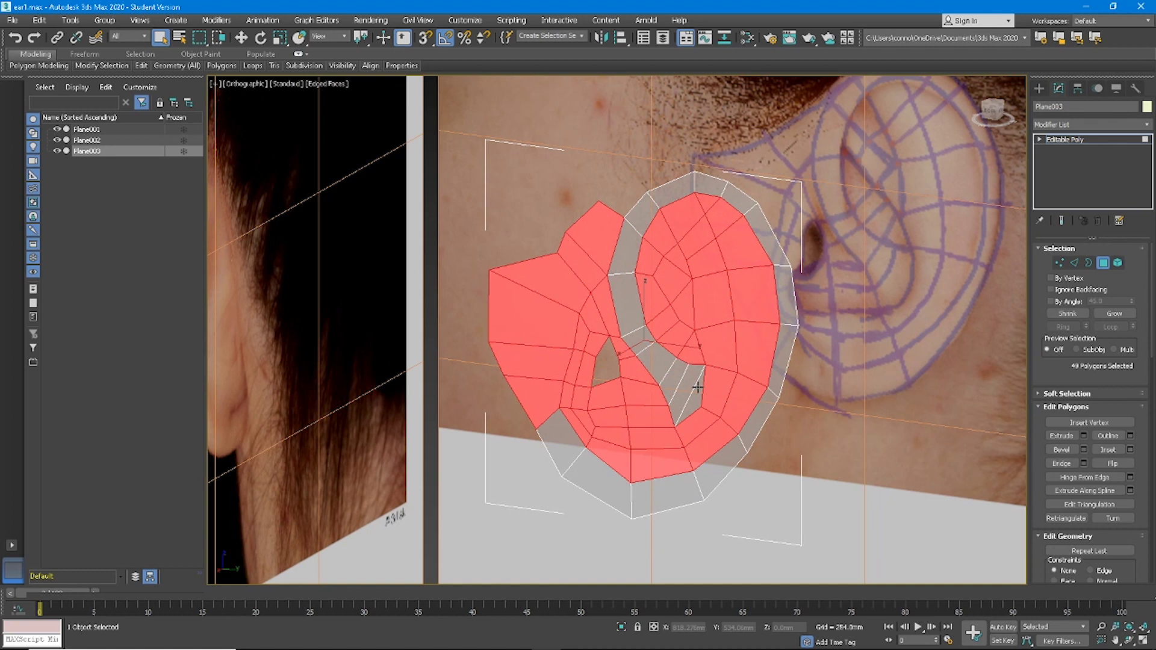
- Extrude the selected inner and front polygons by about -32.7 mm so they sink behind the rim strip
{"action": "left_click", "coordinate": [1084, 436]}
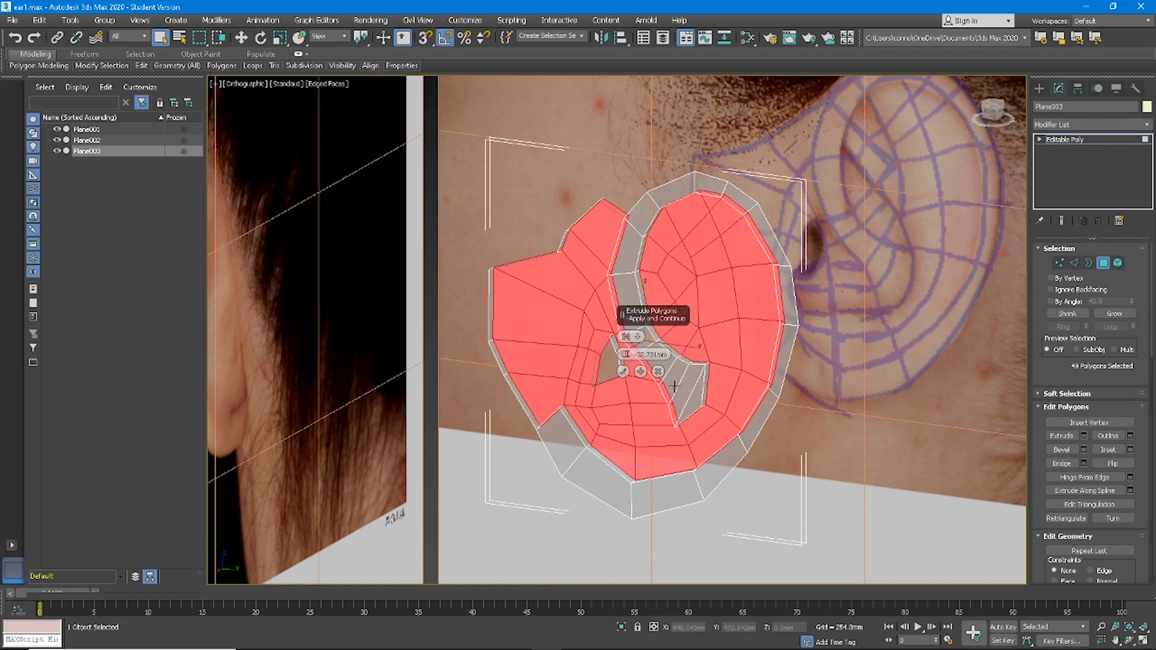
{"action": "middle_click_drag", "start_coordinate": [674, 386], "coordinate": [664, 387], "text": "alt"}
{"action": "left_click", "coordinate": [624, 371]}
{"action": "scroll", "coordinate": [698, 391], "scroll_direction": "up", "scroll_amount": 4}
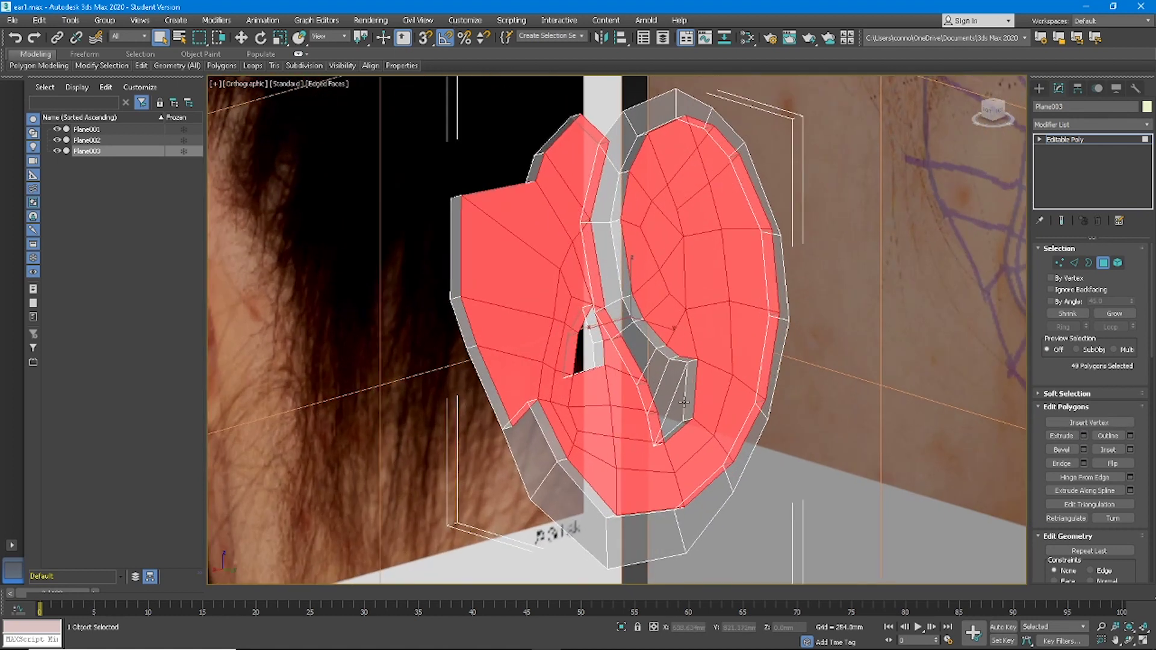
- Extrude the border edges of the triangular ear hole backward into a canal, and turn off the see-through display
{"action": "left_click", "coordinate": [581, 328]}
{"action": "middle_click_drag", "start_coordinate": [581, 328], "coordinate": [526, 407], "text": "alt"}
{"action": "key", "text": "2"}
{"action": "left_click", "coordinate": [241, 37]}
{"action": "middle_click_drag", "start_coordinate": [575, 361], "coordinate": [586, 373], "text": "alt"}
{"action": "left_click_drag", "start_coordinate": [542, 337], "coordinate": [742, 369], "text": "shift"}
{"action": "mouse_move", "coordinate": [743, 370]}
{"action": "middle_mouse_down", "text": "alt"}
{"action": "mouse_move", "coordinate": [803, 323]}
{"action": "mouse_move", "coordinate": [766, 276]}
{"action": "mouse_move", "coordinate": [717, 265]}
{"action": "mouse_move", "coordinate": [640, 309]}
{"action": "mouse_move", "coordinate": [730, 351]}
{"action": "mouse_move", "coordinate": [713, 281]}
{"action": "mouse_move", "coordinate": [724, 305]}
{"action": "mouse_move", "coordinate": [746, 304]}
{"action": "mouse_move", "coordinate": [708, 296]}
{"action": "mouse_move", "coordinate": [740, 305]}
{"action": "mouse_move", "coordinate": [561, 333]}
{"action": "mouse_move", "coordinate": [629, 350]}
{"action": "middle_mouse_up", "text": "alt"}
{"action": "key", "text": "alt+x"}
{"action": "middle_click_drag", "start_coordinate": [629, 349], "coordinate": [641, 372], "text": "alt"}
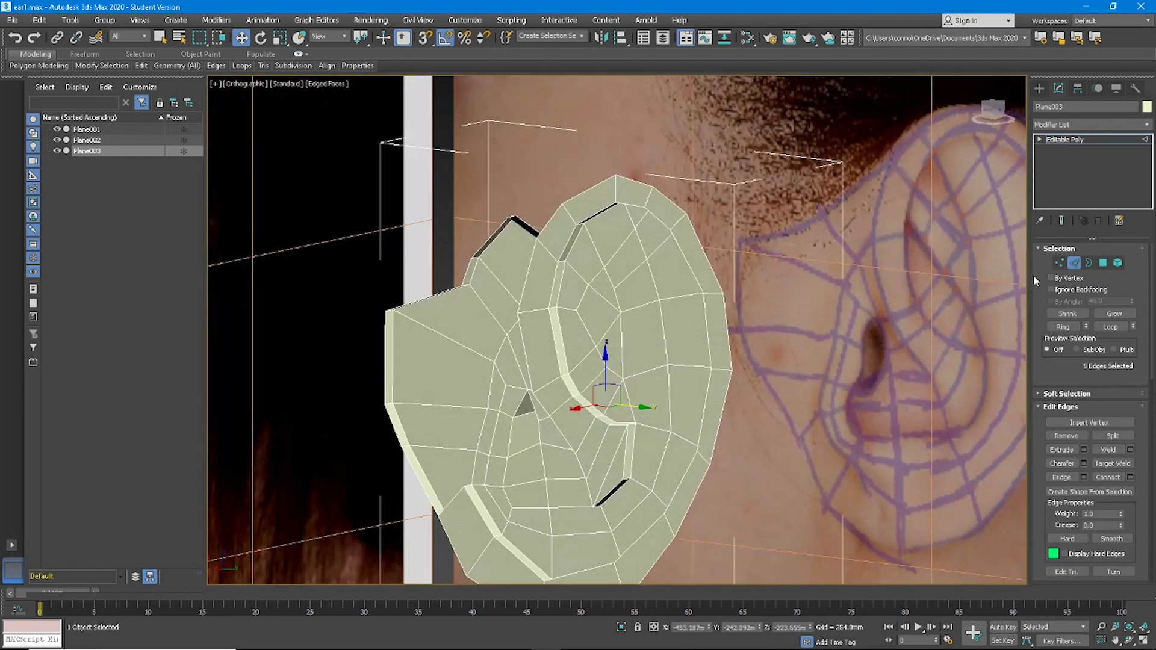
- Extrude the short edge at the notch in the lower front border into a new polygon and adjust its position beside the rim strip
{"action": "middle_click_drag", "start_coordinate": [532, 227], "coordinate": [539, 171], "text": "alt"}
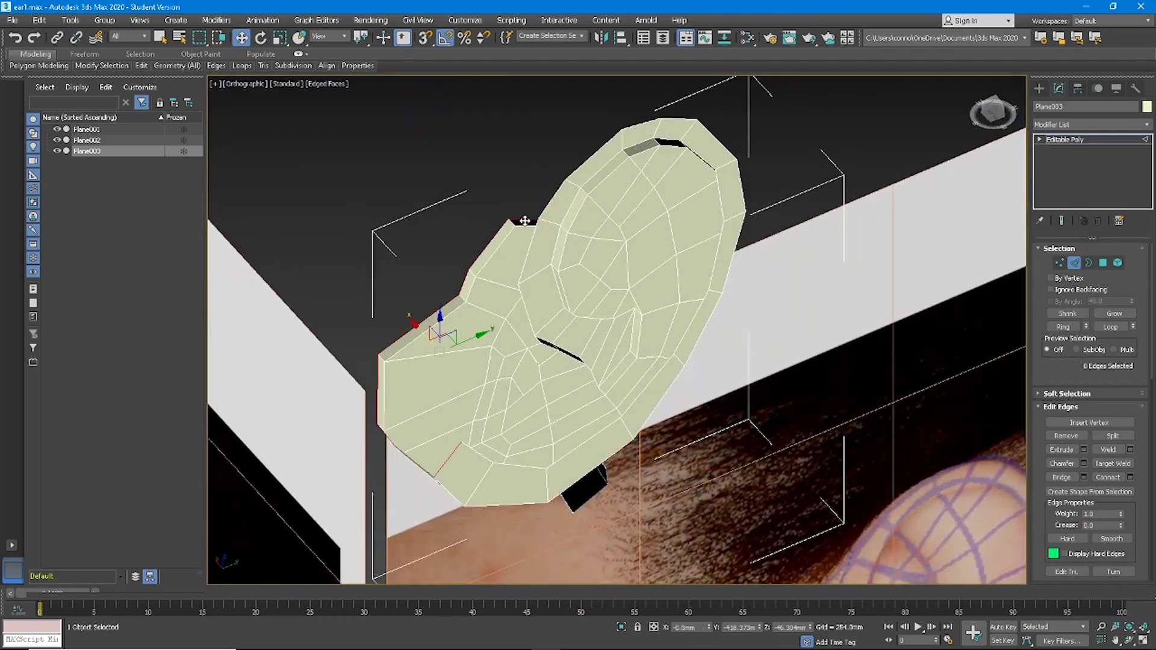
{"action": "middle_click_drag", "start_coordinate": [525, 250], "coordinate": [573, 305], "text": "alt"}
{"action": "left_click", "coordinate": [573, 305]}
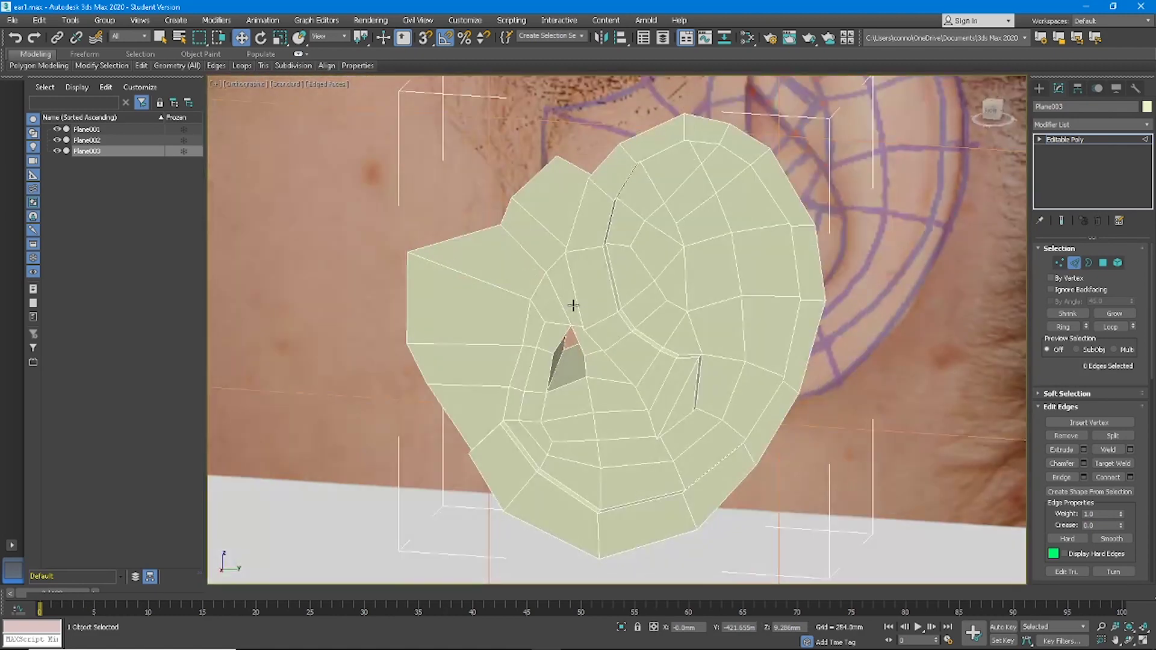
{"action": "middle_click_drag", "start_coordinate": [522, 374], "coordinate": [525, 404], "text": "alt"}
{"action": "left_click", "coordinate": [492, 421]}
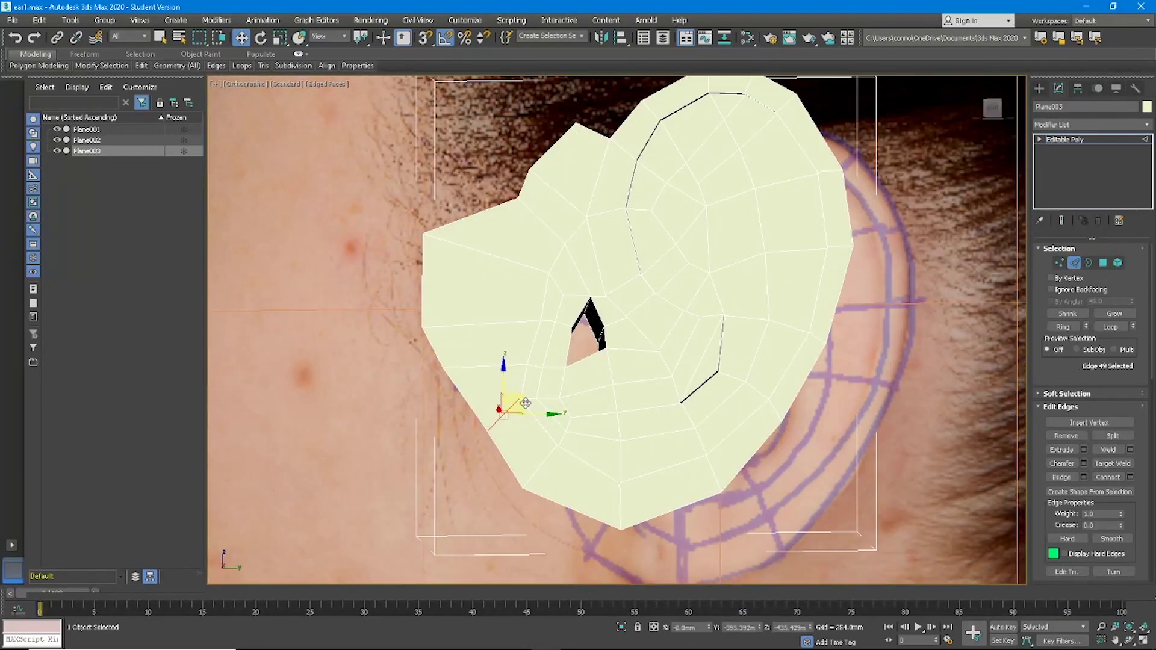
{"action": "left_click_drag", "start_coordinate": [538, 420], "coordinate": [537, 419], "text": "shift"}
{"action": "right_click", "coordinate": [536, 419]}
{"action": "middle_click_drag", "start_coordinate": [541, 401], "coordinate": [524, 462], "text": "alt"}
{"action": "mouse_move", "coordinate": [549, 441]}
{"action": "left_mouse_down"}
{"action": "mouse_move", "coordinate": [452, 438]}
{"action": "mouse_move", "coordinate": [534, 439]}
{"action": "left_mouse_up"}
{"action": "right_click", "coordinate": [534, 440]}
{"action": "middle_click_drag", "start_coordinate": [547, 439], "coordinate": [574, 379], "text": "alt"}
{"action": "middle_click_drag", "start_coordinate": [649, 263], "coordinate": [649, 286], "text": "alt"}
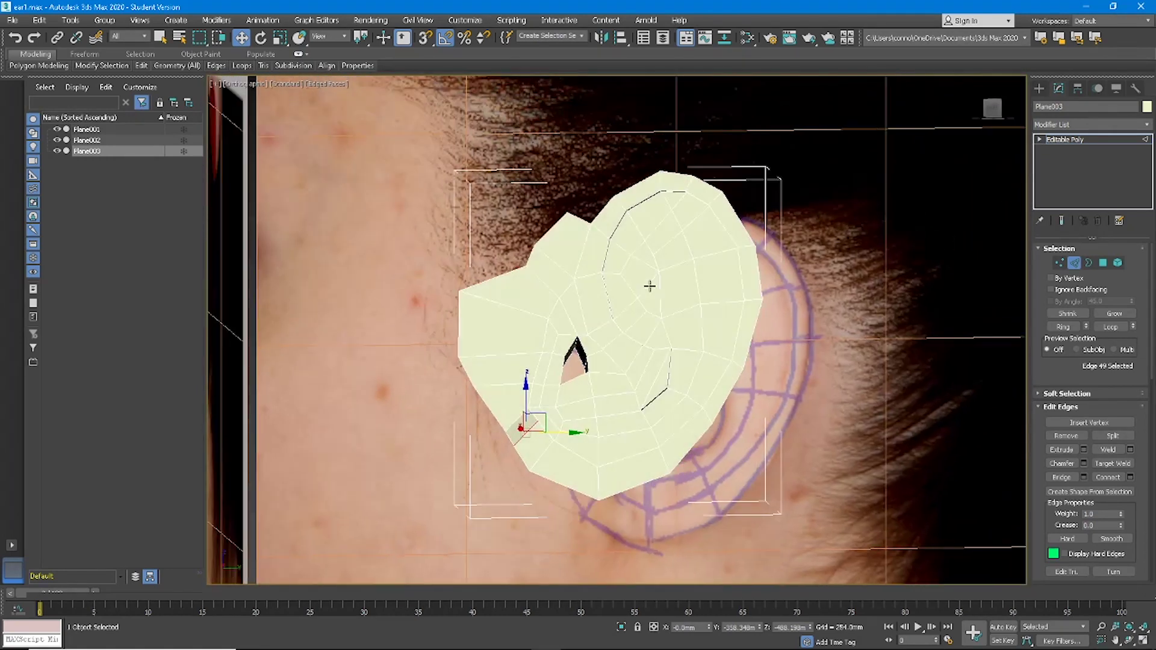
- Extend the two edges of the recess beside the rim's inner tail into a strip, and slide its end vertices along their edges
{"action": "scroll", "coordinate": [667, 366], "scroll_direction": "up", "scroll_amount": 4}
{"action": "middle_click_drag", "start_coordinate": [667, 388], "coordinate": [657, 428], "text": "alt"}
{"action": "left_click", "coordinate": [667, 413], "text": "ctrl"}
{"action": "mouse_move", "coordinate": [669, 413]}
{"action": "left_mouse_down"}
{"action": "mouse_move", "coordinate": [644, 407]}
{"action": "mouse_move", "coordinate": [667, 403]}
{"action": "mouse_move", "coordinate": [663, 393]}
{"action": "mouse_move", "coordinate": [687, 403]}
{"action": "mouse_move", "coordinate": [664, 397]}
{"action": "left_mouse_up"}
{"action": "key", "text": "ctrl+z"}
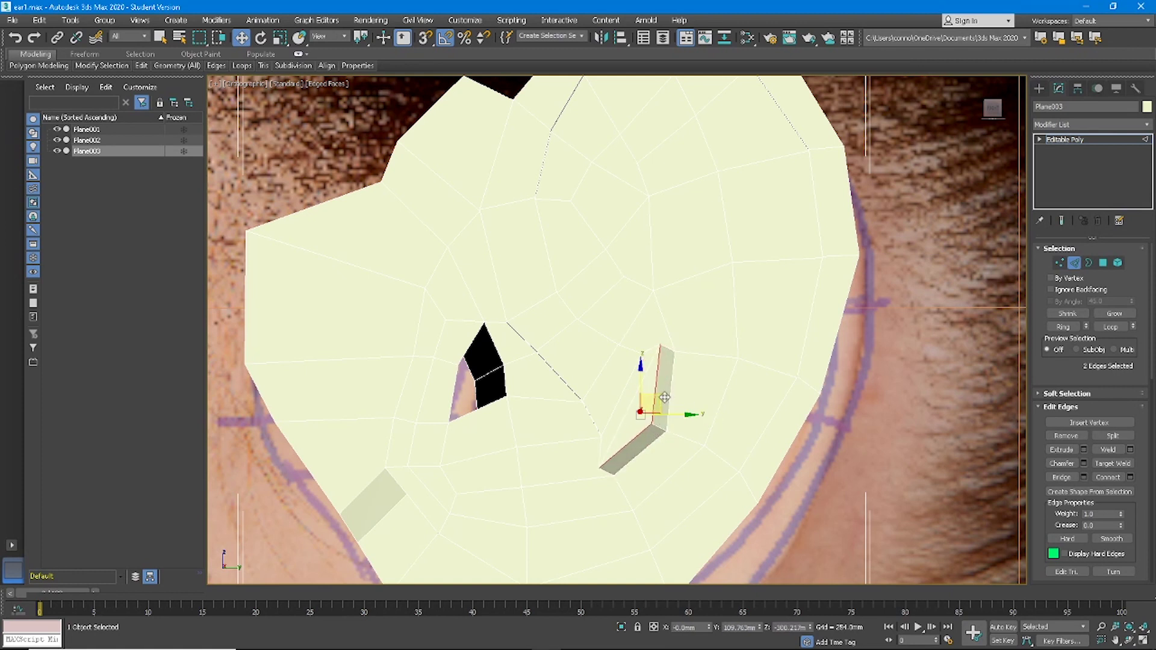
{"action": "key", "text": "1"}
{"action": "left_click", "coordinate": [660, 343]}
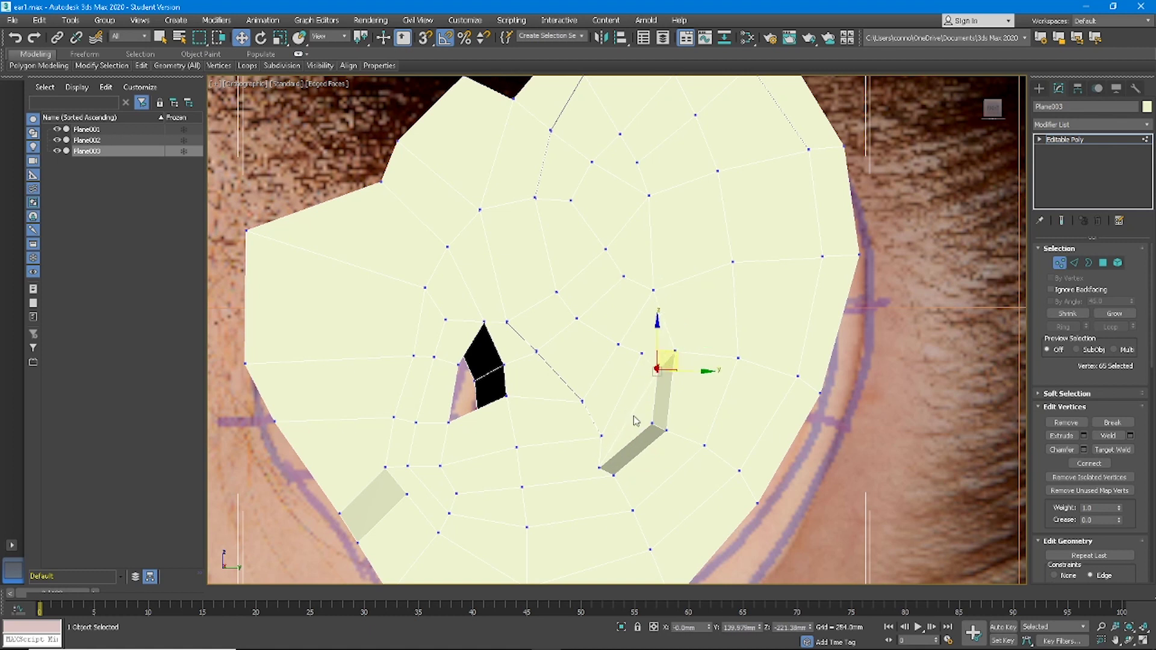
{"action": "mouse_move", "coordinate": [621, 451]}
{"action": "middle_mouse_down", "text": "alt"}
{"action": "mouse_move", "coordinate": [628, 471]}
{"action": "mouse_move", "coordinate": [634, 456]}
{"action": "middle_mouse_up", "text": "alt"}
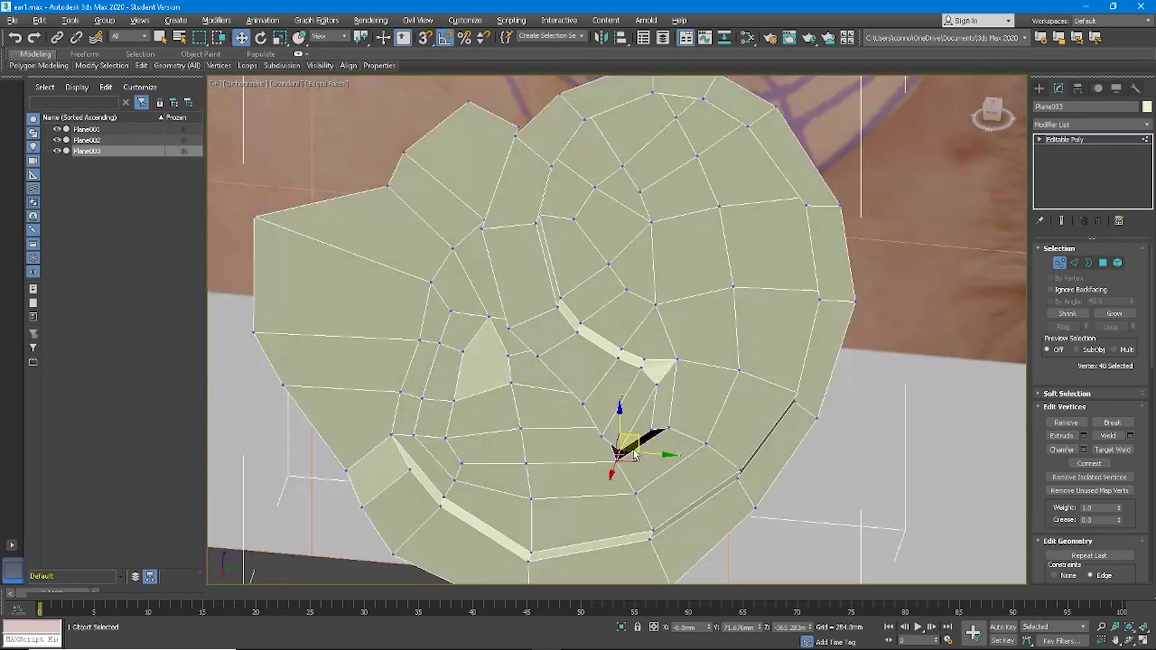
- Try a modifier on the polygons around the recess beside the rim's inner tail, and delete it from the stack
{"action": "left_click", "coordinate": [1101, 263]}
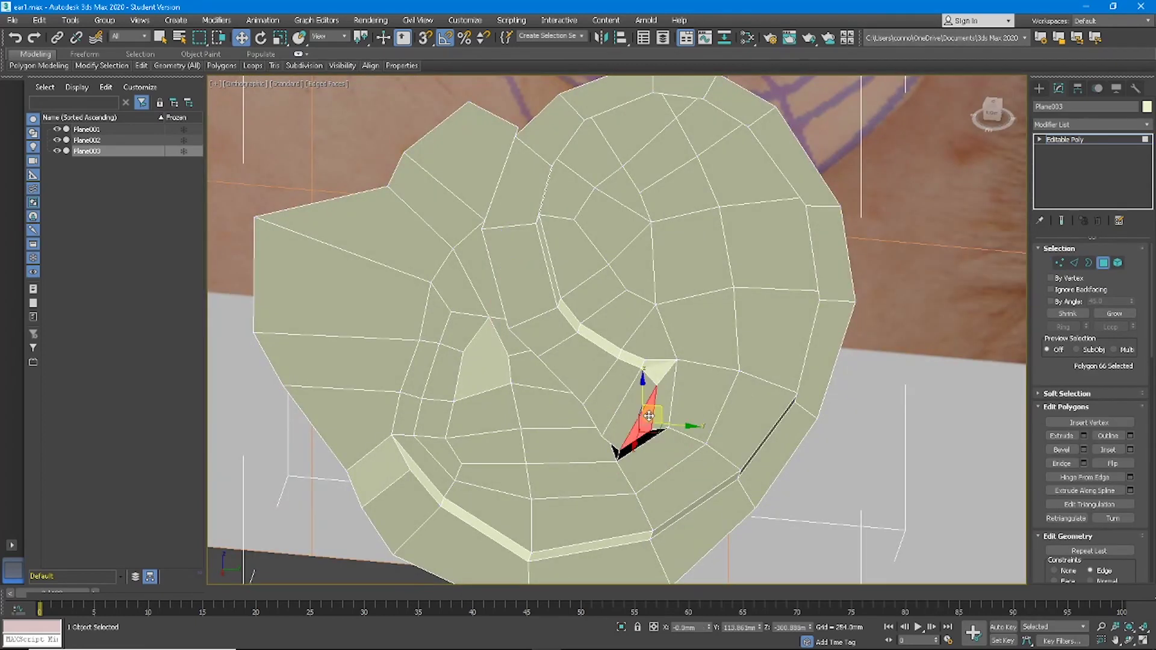
{"action": "scroll", "coordinate": [1092, 415], "scroll_direction": "down", "scroll_amount": 5}
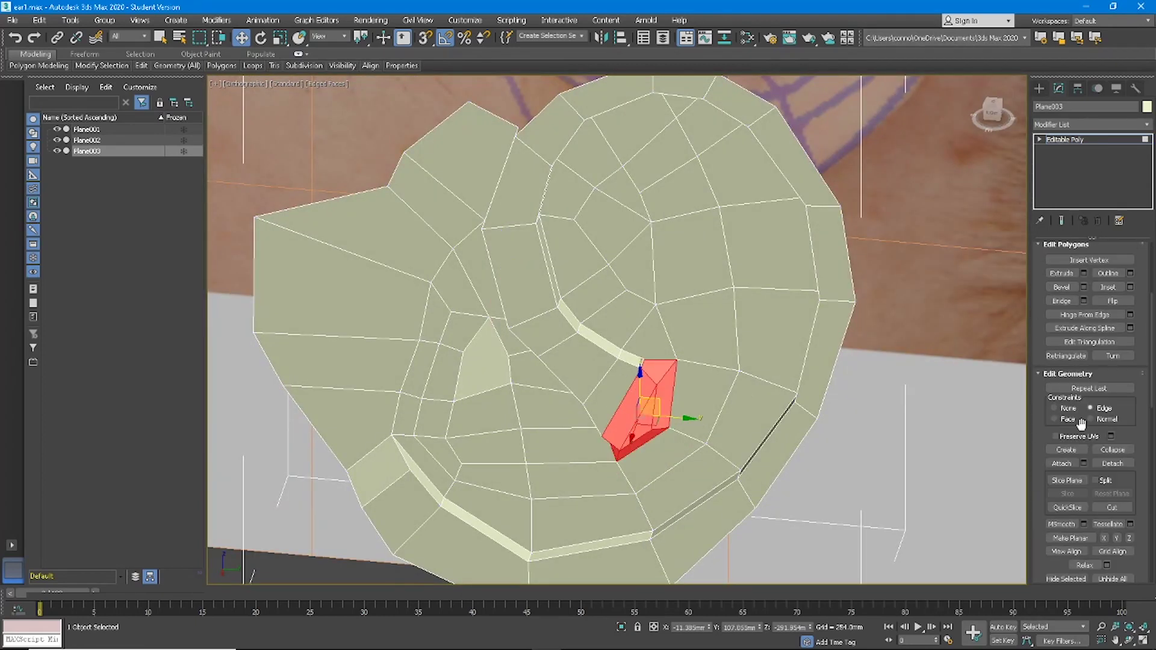
{"action": "middle_click_drag", "start_coordinate": [750, 385], "coordinate": [711, 384], "text": "alt"}
{"action": "left_click", "coordinate": [1091, 124]}
{"action": "scroll", "coordinate": [1103, 337], "scroll_direction": "down", "scroll_amount": 5}
{"action": "left_click", "coordinate": [1091, 411]}
{"action": "middle_click_drag", "start_coordinate": [764, 300], "coordinate": [726, 324], "text": "alt"}
{"action": "right_click", "coordinate": [1096, 145]}
{"action": "left_click", "coordinate": [1099, 160]}
{"action": "scroll", "coordinate": [826, 322], "scroll_direction": "down", "scroll_amount": 5}
{"action": "scroll", "coordinate": [655, 380], "scroll_direction": "up", "scroll_amount": 8}
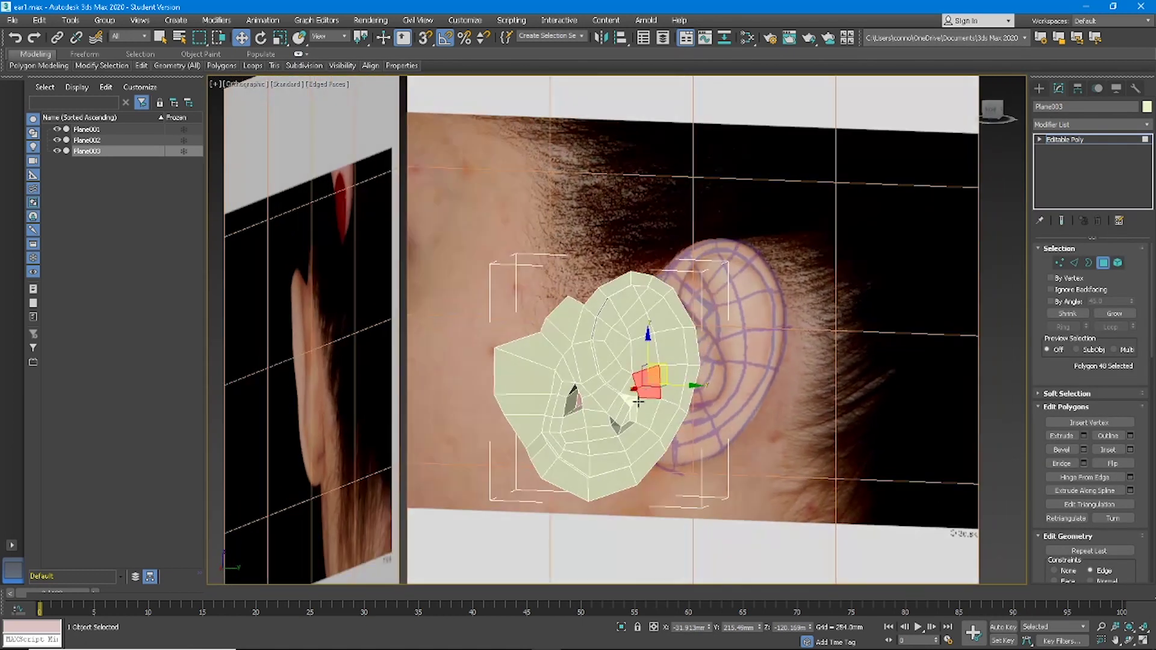
- Reposition the vertices around the lower end of the recess with no edge constraint to refine its shape
{"action": "key", "text": "1"}
{"action": "middle_click_drag", "start_coordinate": [631, 398], "coordinate": [626, 394], "text": "alt"}
{"action": "left_click_drag", "start_coordinate": [652, 390], "coordinate": [655, 386]}
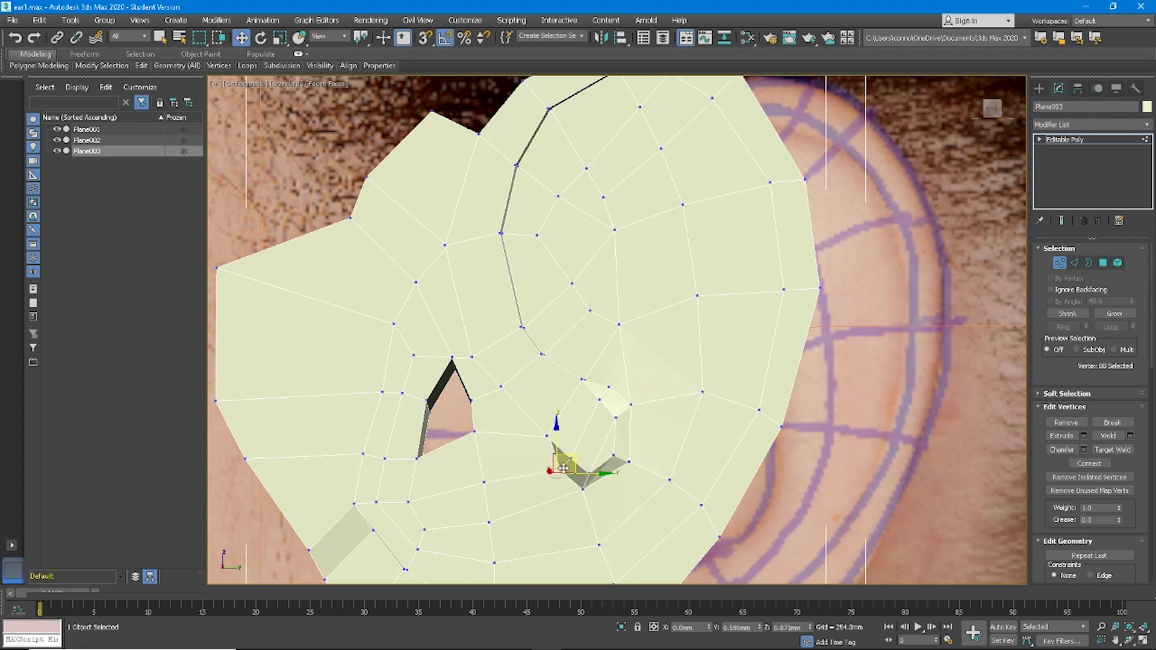
{"action": "mouse_move", "coordinate": [620, 461]}
{"action": "middle_mouse_down", "text": "alt"}
{"action": "mouse_move", "coordinate": [632, 482]}
{"action": "mouse_move", "coordinate": [601, 457]}
{"action": "mouse_move", "coordinate": [620, 469]}
{"action": "mouse_move", "coordinate": [640, 429]}
{"action": "mouse_move", "coordinate": [605, 453]}
{"action": "middle_mouse_up", "text": "alt"}
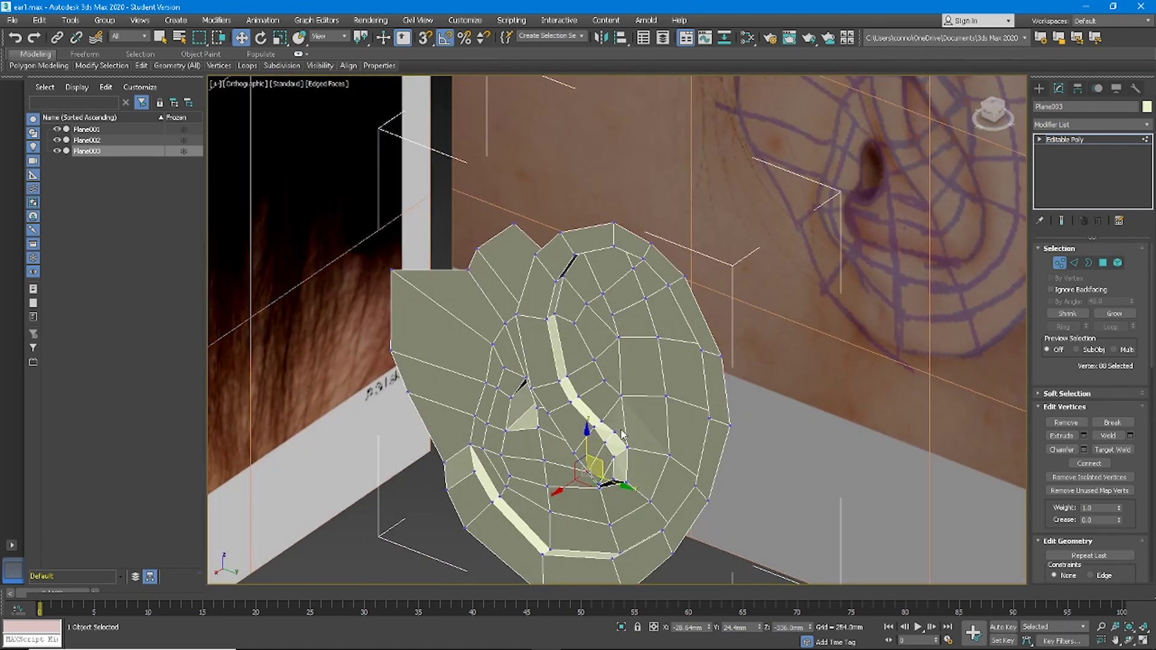
{"action": "mouse_move", "coordinate": [601, 313]}
{"action": "middle_mouse_down", "text": "alt"}
{"action": "mouse_move", "coordinate": [577, 312]}
{"action": "mouse_move", "coordinate": [633, 333]}
{"action": "mouse_move", "coordinate": [542, 304]}
{"action": "mouse_move", "coordinate": [538, 349]}
{"action": "mouse_move", "coordinate": [621, 322]}
{"action": "middle_mouse_up", "text": "alt"}
{"action": "scroll", "coordinate": [507, 299], "scroll_direction": "up", "scroll_amount": 4}
{"action": "scroll", "coordinate": [507, 295], "scroll_direction": "down", "scroll_amount": 4}
{"action": "scroll", "coordinate": [621, 322], "scroll_direction": "up", "scroll_amount": 2}
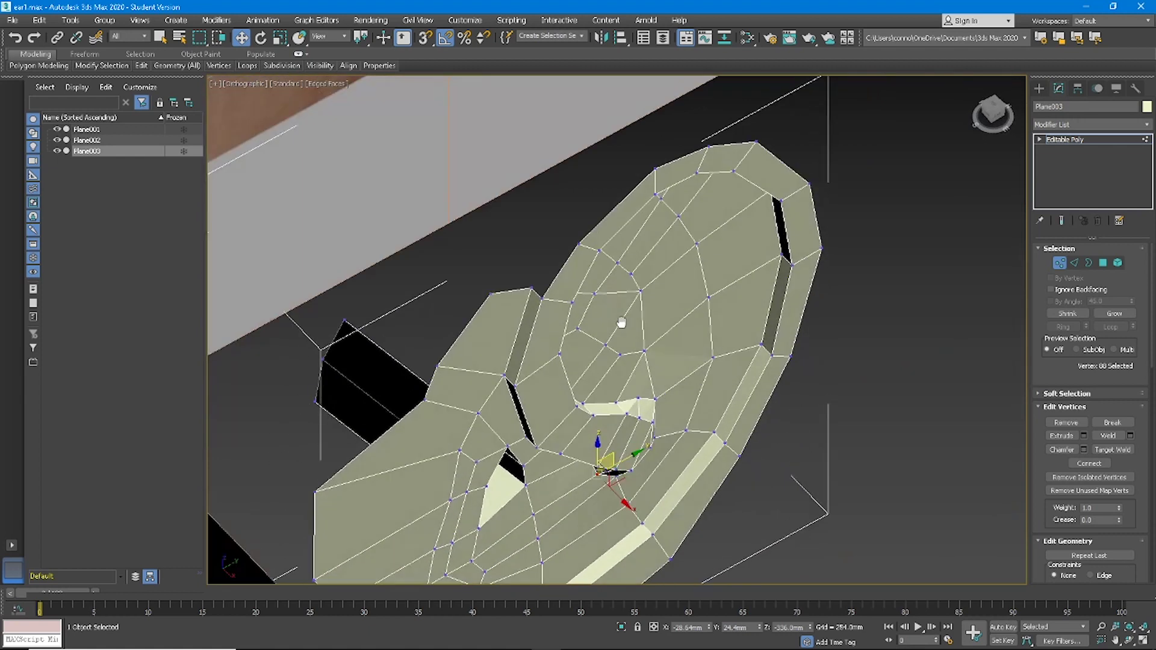
- Try target-welding vertices along the rim strip's inner crease, from the upper notch toward the recess
{"action": "left_click", "coordinate": [1118, 449]}
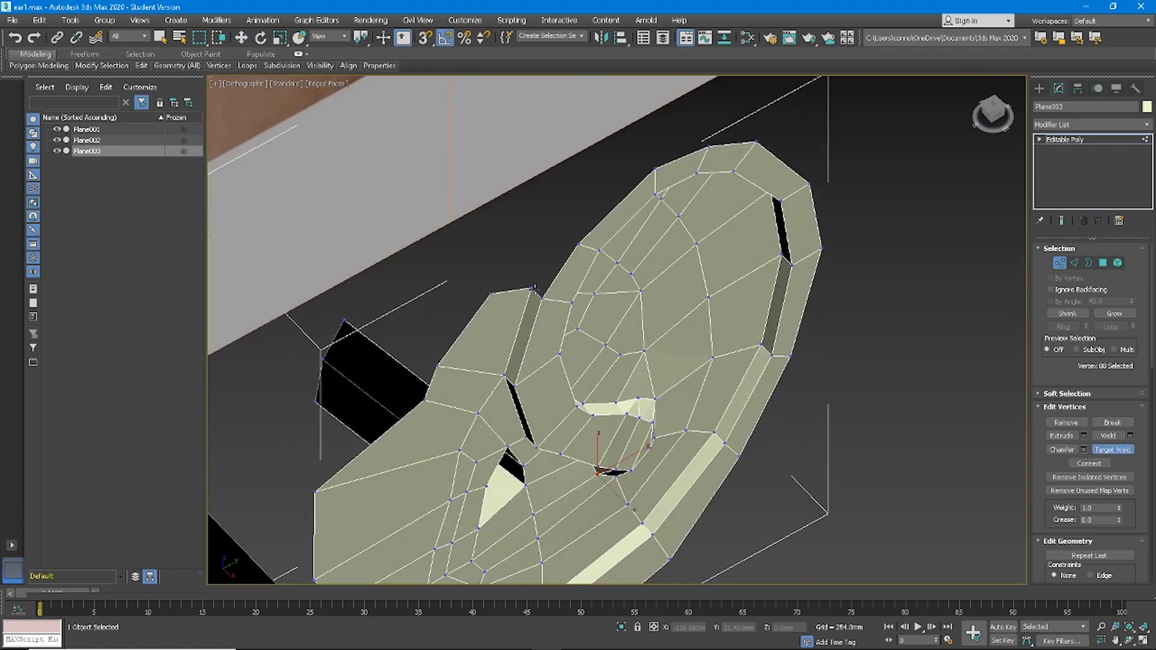
{"action": "scroll", "coordinate": [588, 301], "scroll_direction": "down", "scroll_amount": 3}
{"action": "mouse_move", "coordinate": [588, 302]}
{"action": "middle_mouse_down", "text": "alt"}
{"action": "mouse_move", "coordinate": [593, 212]}
{"action": "mouse_move", "coordinate": [583, 301]}
{"action": "middle_mouse_up", "text": "alt"}
{"action": "scroll", "coordinate": [596, 240], "scroll_direction": "up", "scroll_amount": 2}
{"action": "scroll", "coordinate": [566, 311], "scroll_direction": "up", "scroll_amount": 2}
{"action": "middle_click_drag", "start_coordinate": [539, 338], "coordinate": [548, 337], "text": "alt"}
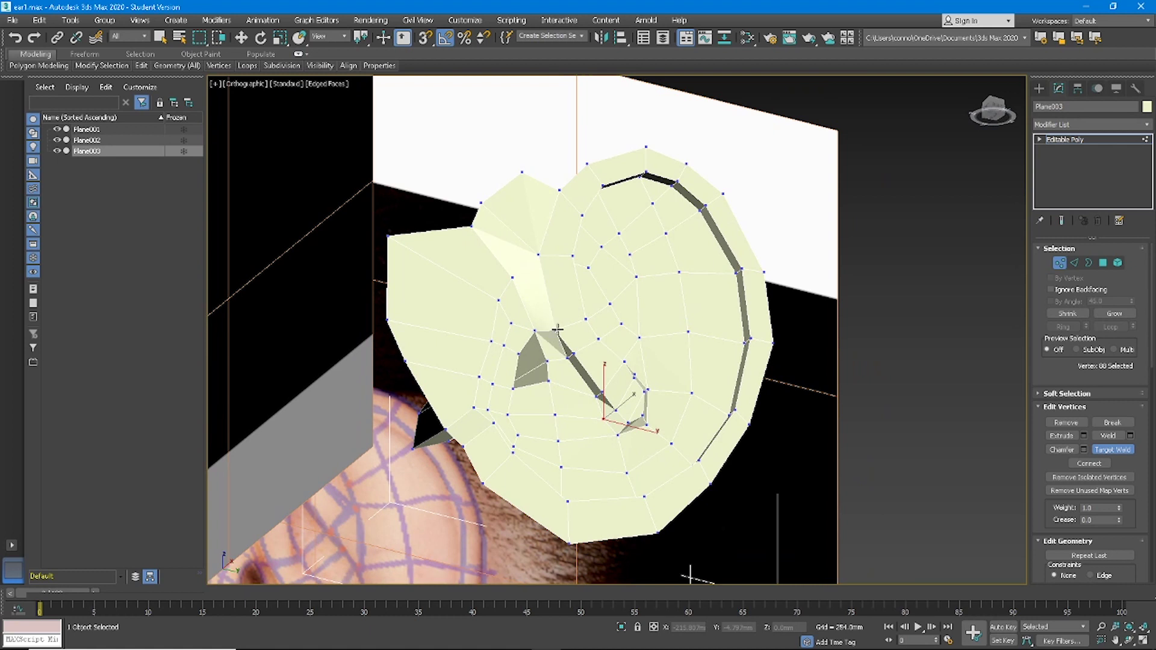
{"action": "mouse_move", "coordinate": [600, 392]}
{"action": "middle_mouse_down", "text": "alt"}
{"action": "mouse_move", "coordinate": [603, 405]}
{"action": "mouse_move", "coordinate": [604, 394]}
{"action": "middle_mouse_up", "text": "alt"}
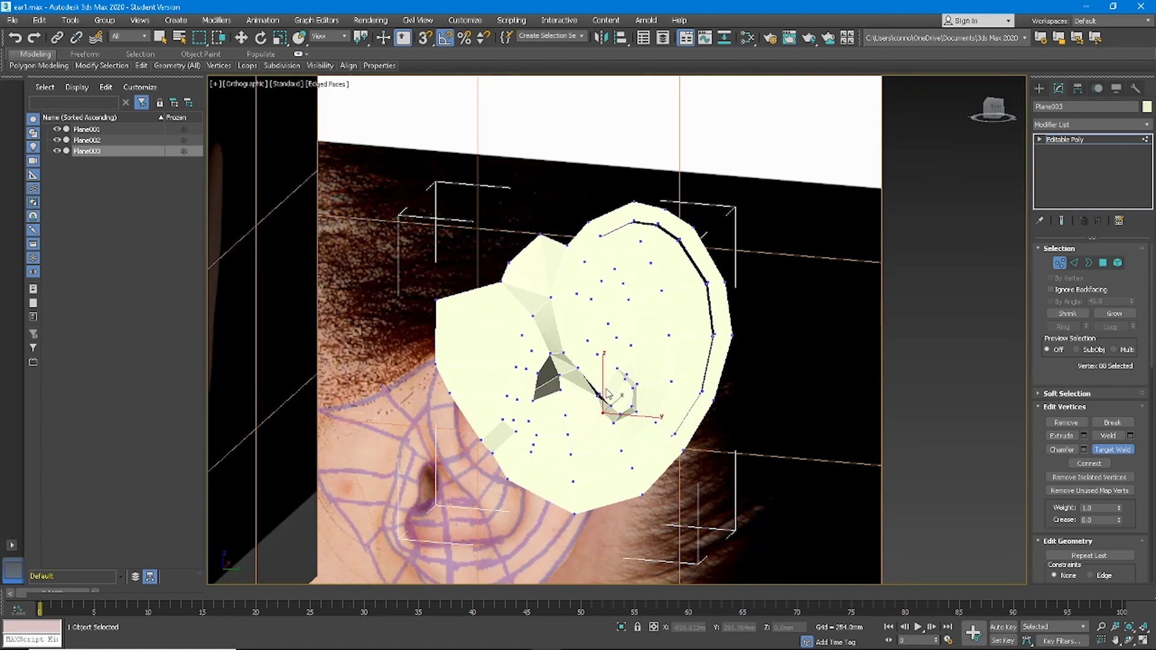
{"action": "left_click", "coordinate": [623, 376]}
{"action": "middle_click_drag", "start_coordinate": [567, 322], "coordinate": [560, 372], "text": "alt"}
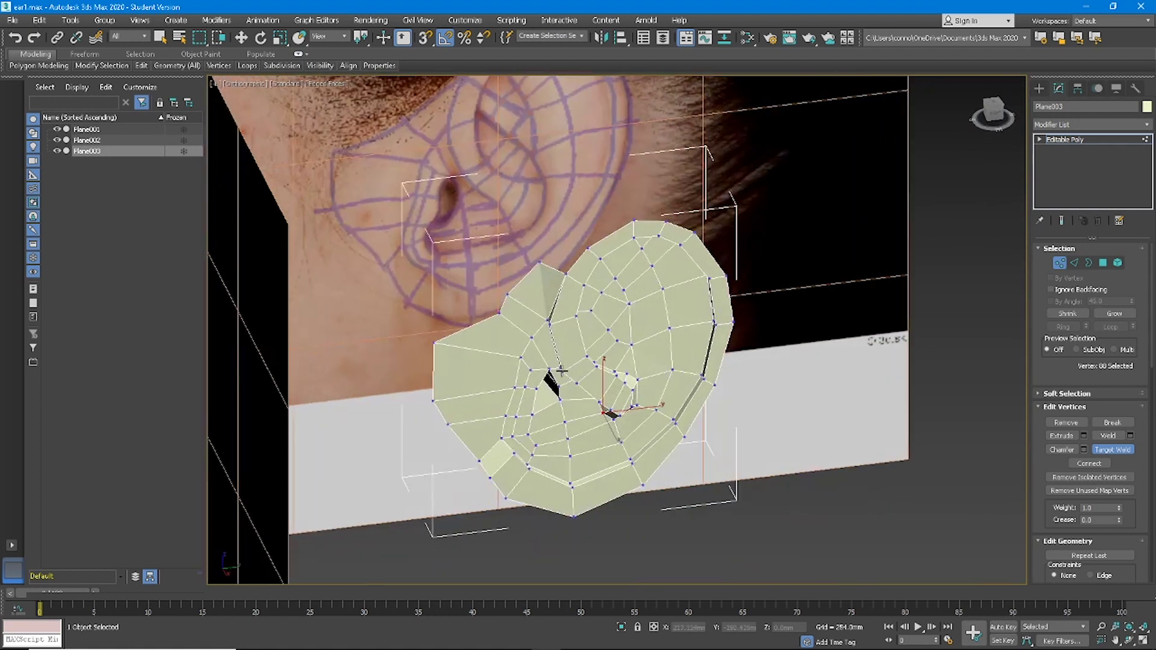
{"action": "right_click", "coordinate": [594, 311]}
{"action": "middle_click_drag", "start_coordinate": [595, 311], "coordinate": [654, 432], "text": "alt"}
{"action": "scroll", "coordinate": [655, 432], "scroll_direction": "up", "scroll_amount": 5}
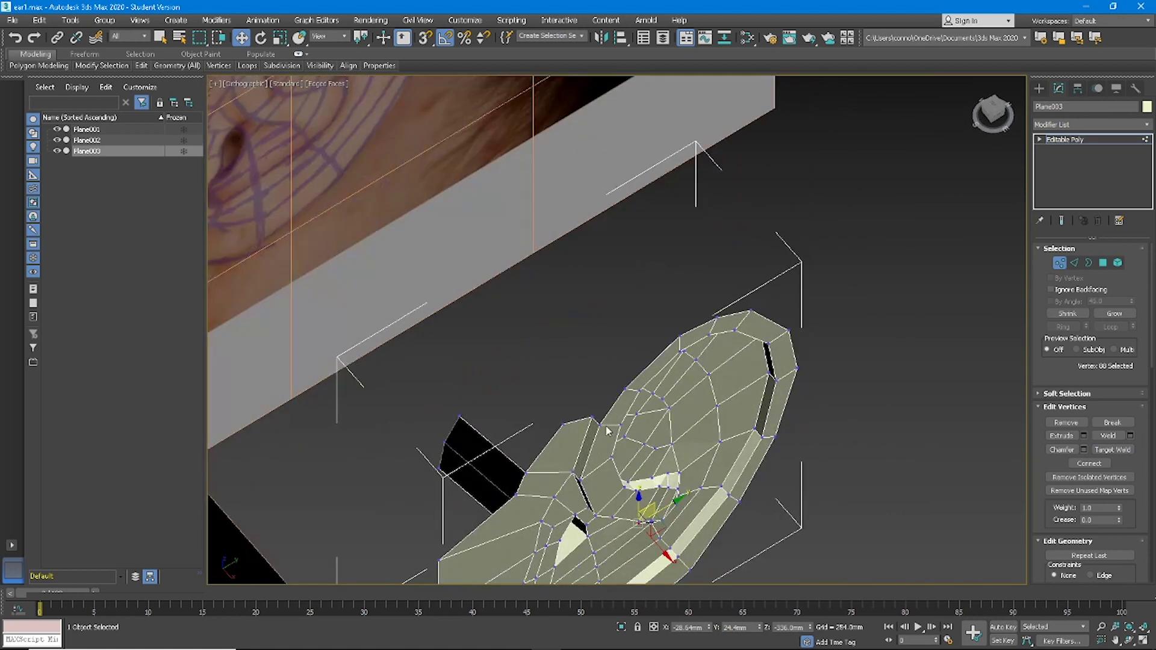
- Extrude the border edges of the outer rim and its inner crease backward into a side wall, leaving out the front section's edges
{"action": "key", "text": "2"}
{"action": "left_click", "coordinate": [619, 399]}
{"action": "double_click", "coordinate": [619, 396]}
{"action": "scroll", "coordinate": [620, 396], "scroll_direction": "down", "scroll_amount": 5}
{"action": "middle_click_drag", "start_coordinate": [619, 395], "coordinate": [578, 363], "text": "alt"}
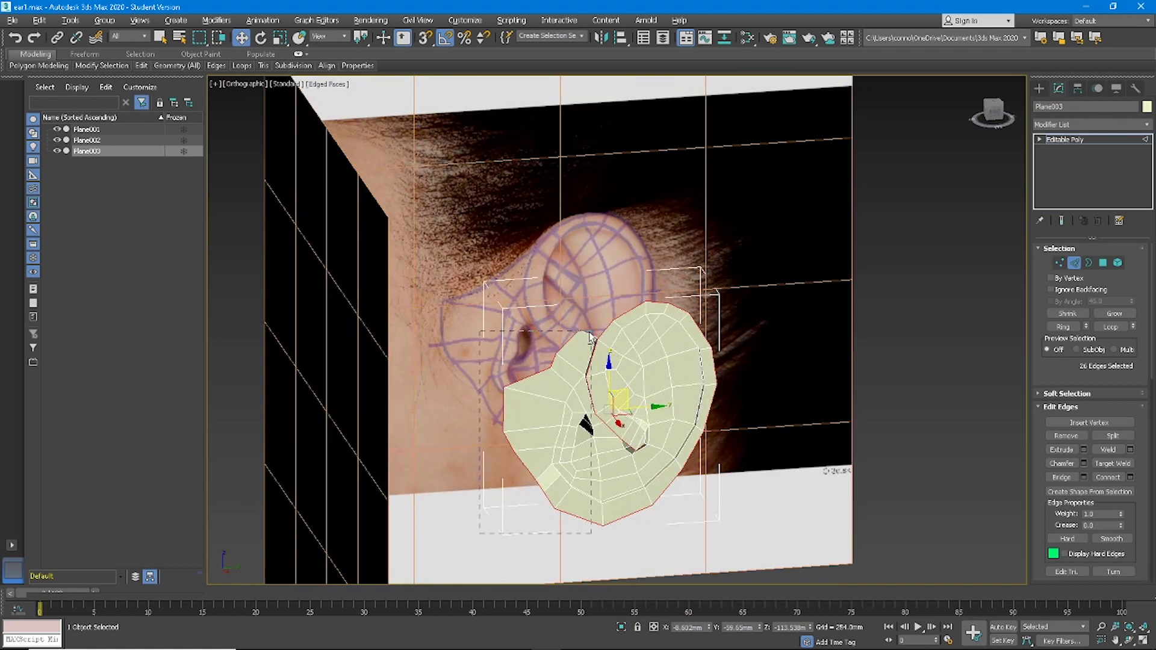
{"action": "left_click_drag", "start_coordinate": [580, 334], "coordinate": [580, 335], "text": "alt"}
{"action": "middle_click_drag", "start_coordinate": [580, 335], "coordinate": [565, 237], "text": "alt"}
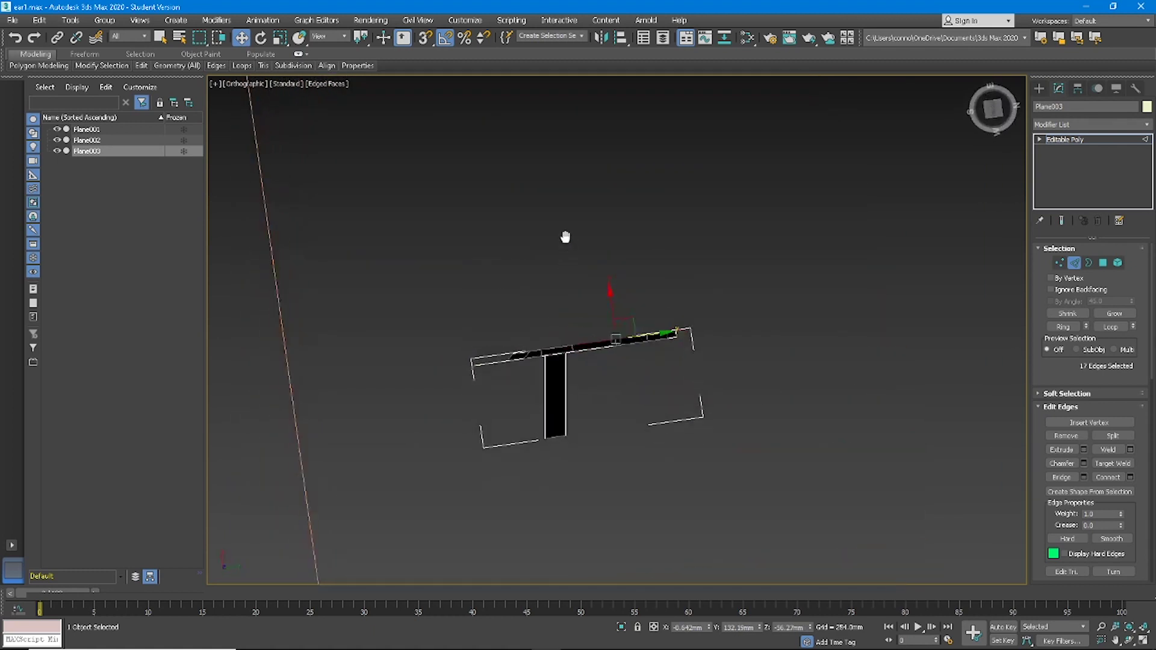
{"action": "left_click", "coordinate": [562, 355], "text": "ctrl"}
{"action": "middle_click_drag", "start_coordinate": [562, 355], "coordinate": [579, 403], "text": "alt"}
{"action": "middle_click_drag", "start_coordinate": [578, 403], "coordinate": [537, 327]}
{"action": "scroll", "coordinate": [507, 334], "scroll_direction": "up", "scroll_amount": 3}
{"action": "scroll", "coordinate": [535, 328], "scroll_direction": "down", "scroll_amount": 3}
{"action": "key", "text": "shift+z"}
{"action": "key", "text": "shift+z"}
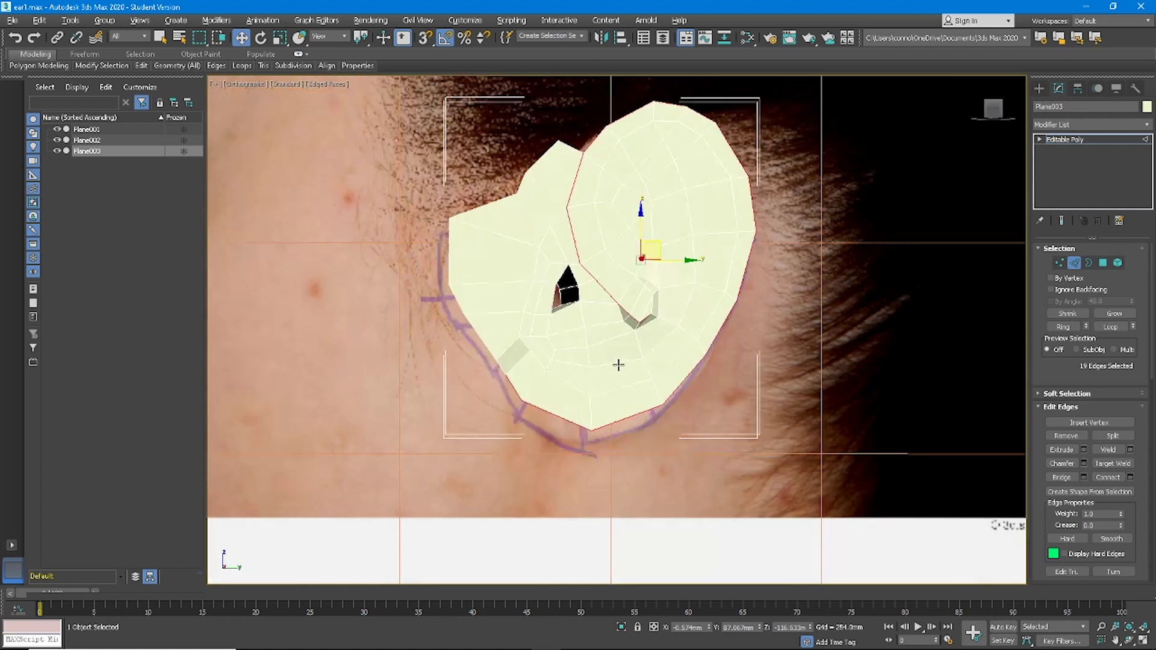
{"action": "left_click_drag", "start_coordinate": [638, 226], "coordinate": [641, 228], "text": "alt"}
{"action": "middle_click_drag", "start_coordinate": [640, 229], "coordinate": [661, 253], "text": "alt"}
{"action": "left_click_drag", "start_coordinate": [656, 222], "coordinate": [659, 245], "text": "shift"}
{"action": "middle_click_drag", "start_coordinate": [655, 226], "coordinate": [557, 260], "text": "alt"}
{"action": "scroll", "coordinate": [497, 246], "scroll_direction": "up", "scroll_amount": 2}
- Try bridging the two open edges at the notch where the rim wall meets the front section
{"action": "left_click", "coordinate": [511, 233]}
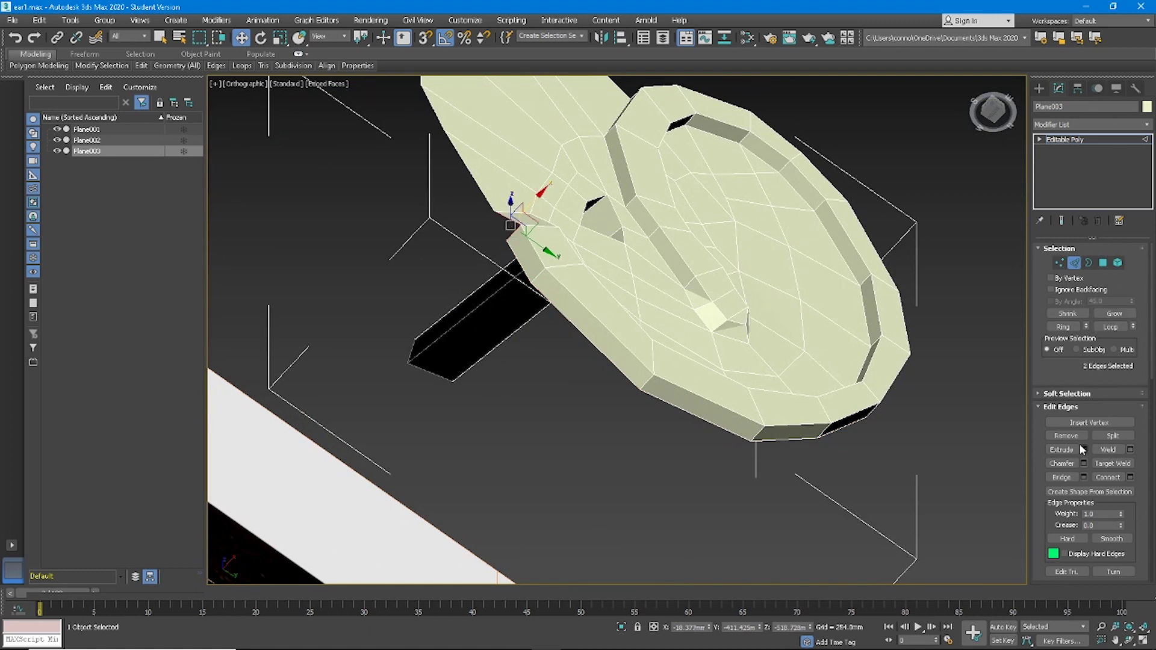
{"action": "left_click", "coordinate": [1064, 477]}
{"action": "mouse_move", "coordinate": [510, 211]}
{"action": "middle_mouse_down", "text": "alt"}
{"action": "mouse_move", "coordinate": [544, 225]}
{"action": "mouse_move", "coordinate": [530, 218]}
{"action": "middle_mouse_up", "text": "alt"}
{"action": "scroll", "coordinate": [529, 218], "scroll_direction": "up", "scroll_amount": 4}
{"action": "key", "text": "w"}
{"action": "scroll", "coordinate": [504, 271], "scroll_direction": "up", "scroll_amount": 5}
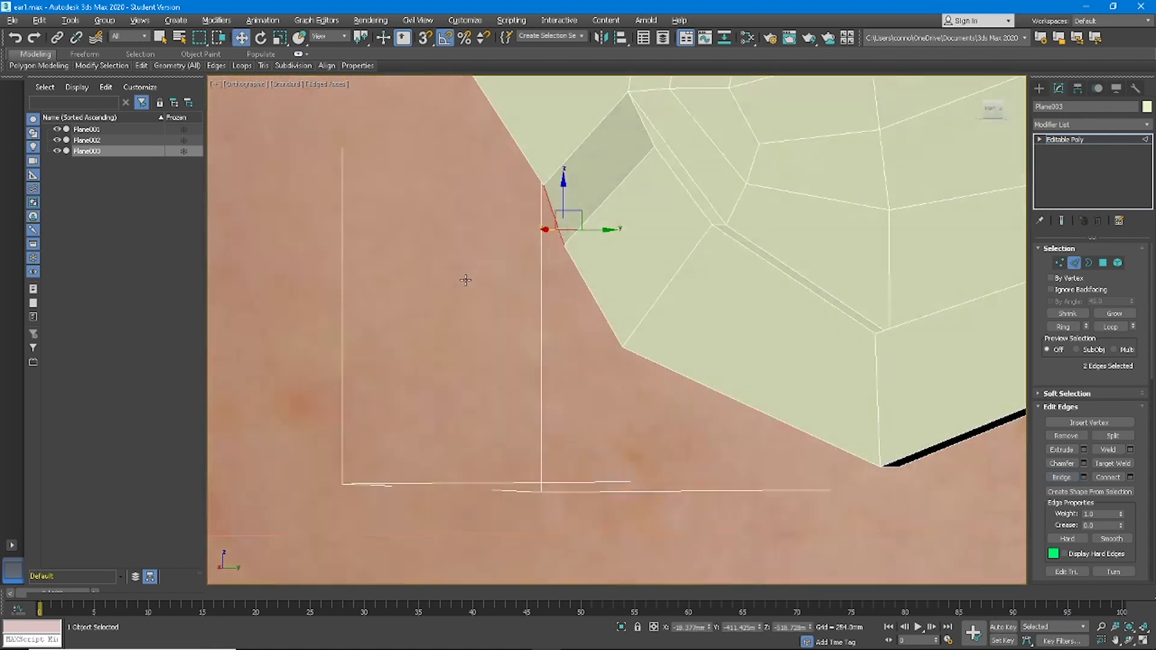
- Extrude the open notch edge into a small polygon and target-weld its corners to the neighbouring rim wall and front-section vertices
{"action": "scroll", "coordinate": [564, 194], "scroll_direction": "down", "scroll_amount": 4}
{"action": "middle_click_drag", "start_coordinate": [568, 198], "coordinate": [580, 254]}
{"action": "middle_click_drag", "start_coordinate": [580, 254], "coordinate": [694, 124], "text": "alt"}
{"action": "scroll", "coordinate": [613, 207], "scroll_direction": "up", "scroll_amount": 2}
{"action": "scroll", "coordinate": [636, 228], "scroll_direction": "up", "scroll_amount": 3}
{"action": "left_click", "coordinate": [565, 299]}
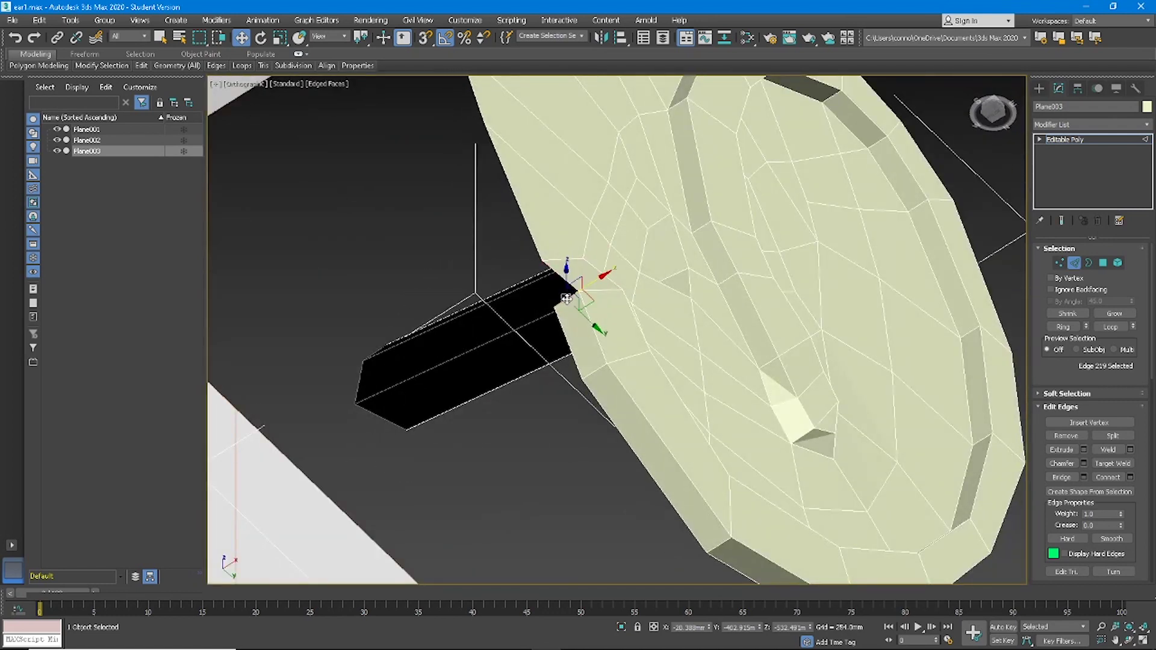
{"action": "left_click", "coordinate": [534, 280]}
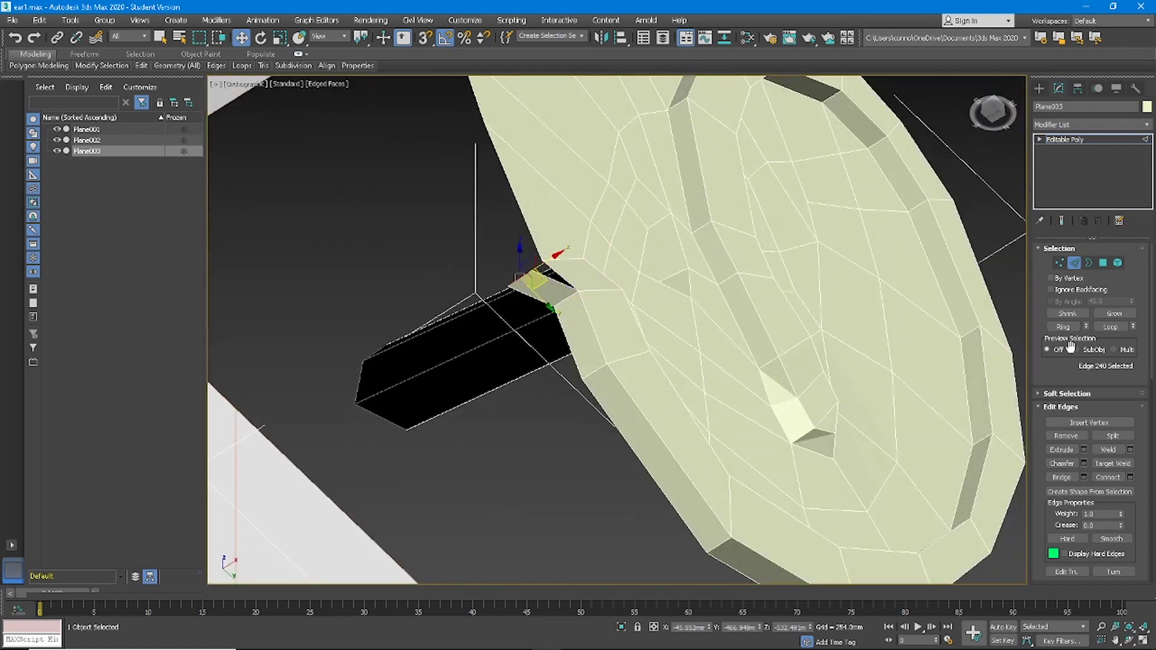
{"action": "left_click", "coordinate": [1059, 263]}
{"action": "left_click", "coordinate": [1112, 449]}
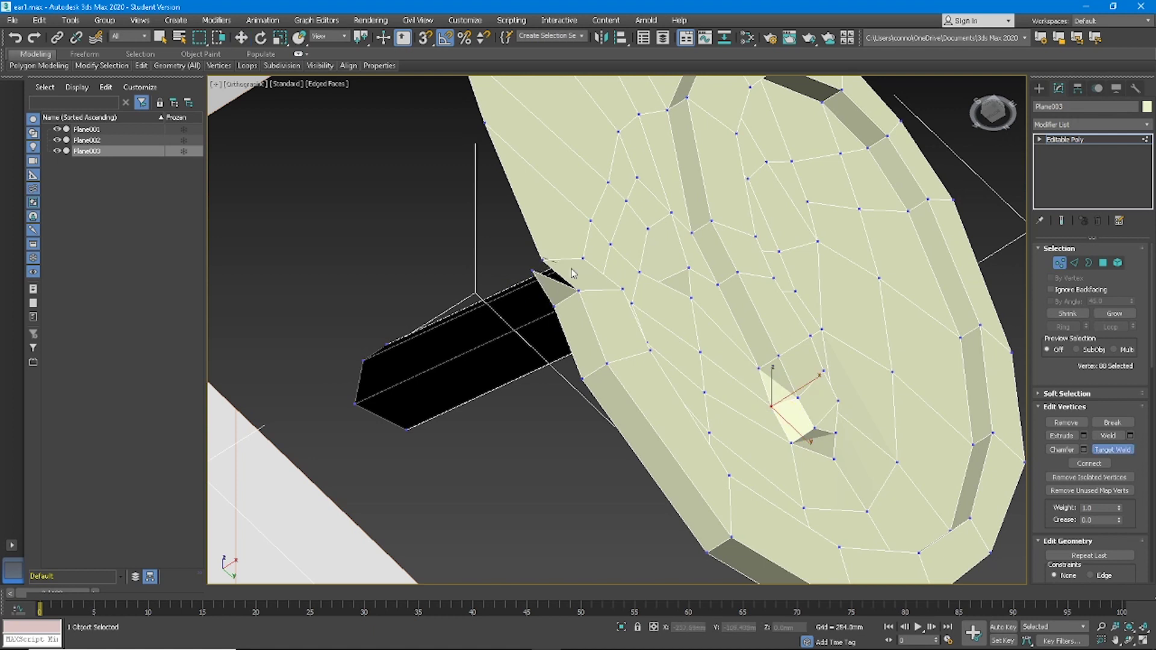
{"action": "right_click", "coordinate": [818, 376]}
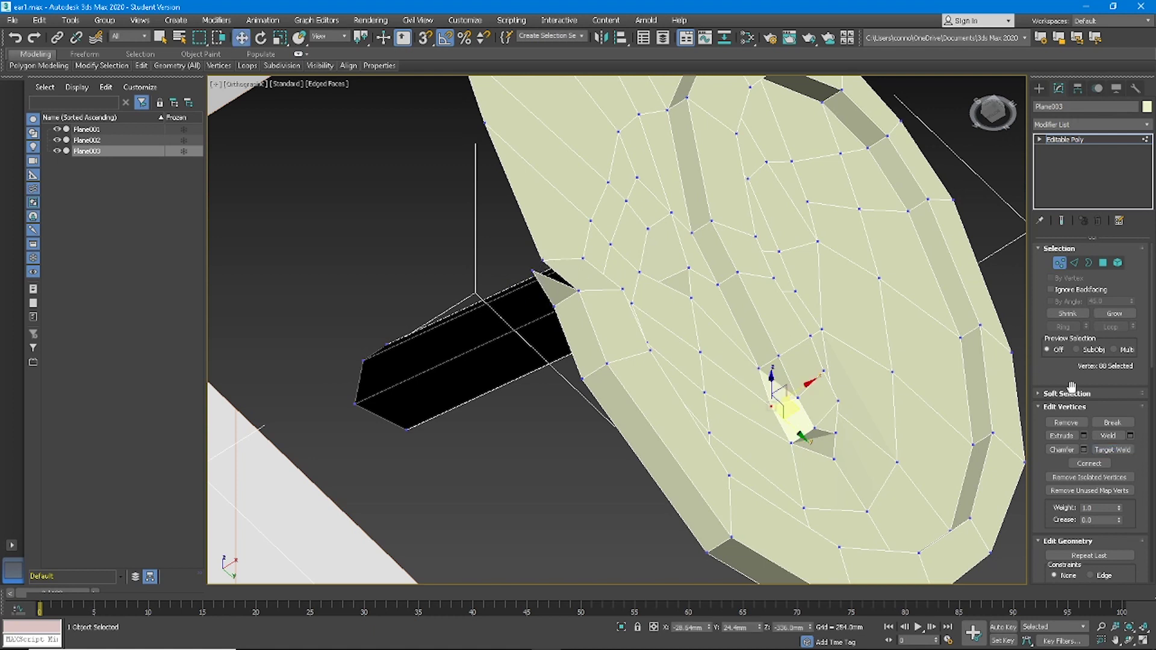
{"action": "left_click", "coordinate": [1112, 450]}
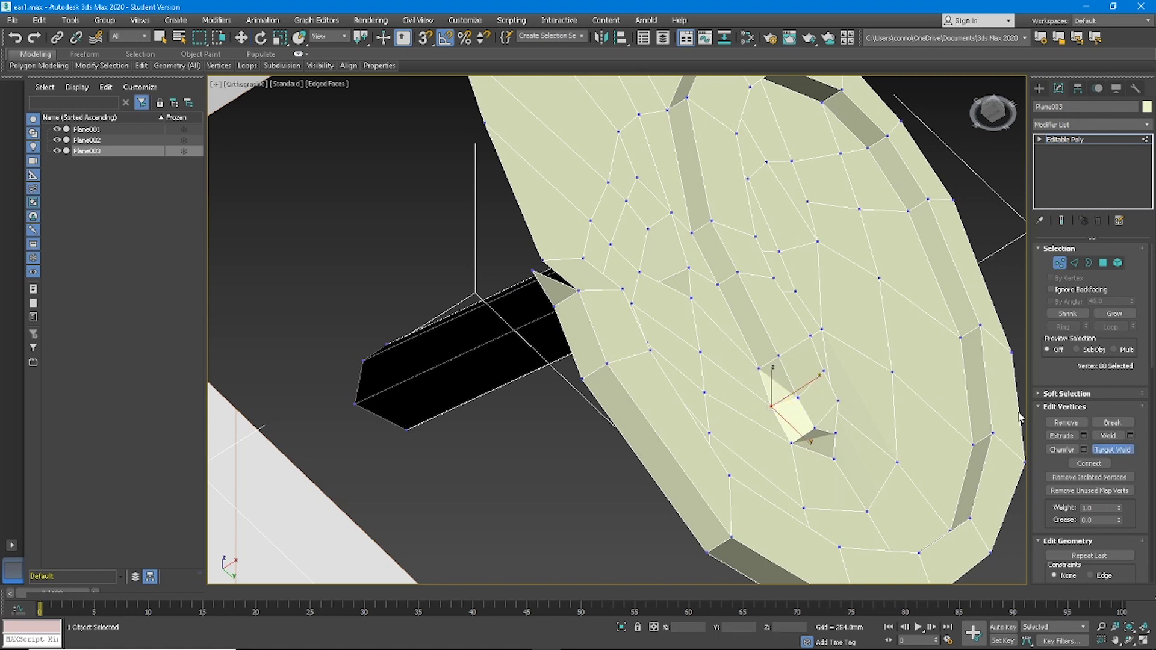
{"action": "left_click", "coordinate": [543, 258]}
{"action": "scroll", "coordinate": [542, 227], "scroll_direction": "down", "scroll_amount": 10}
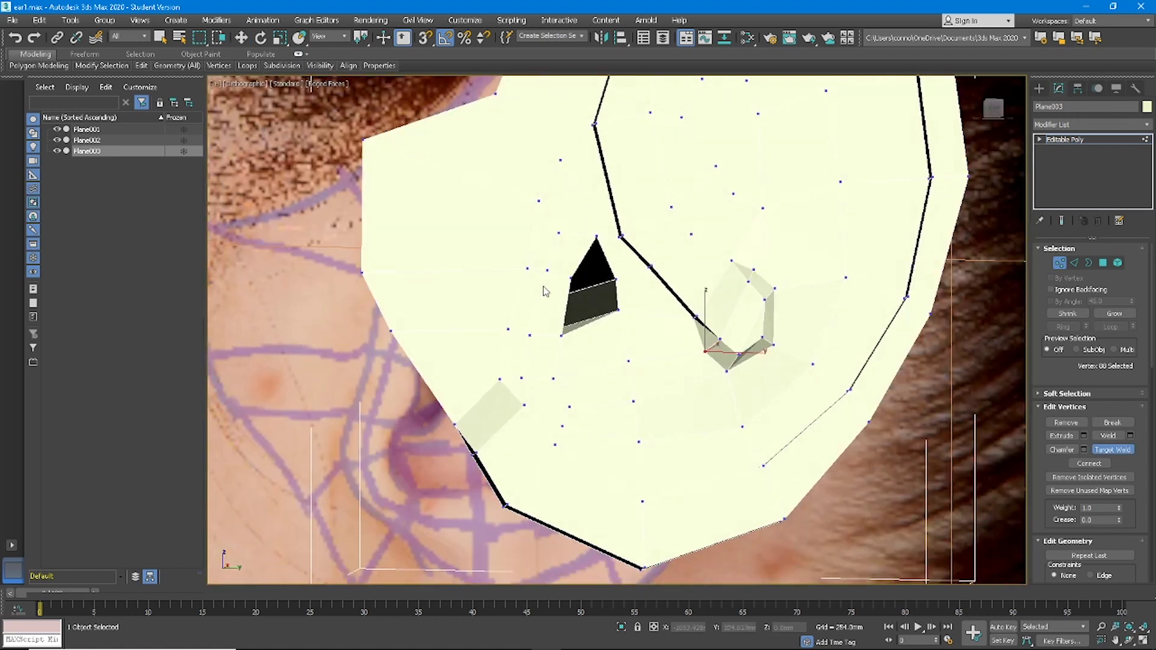
- Reposition the vertices at the lower front notch of the ear mesh, just above the earlobe
{"action": "right_click", "coordinate": [532, 313]}
{"action": "middle_click_drag", "start_coordinate": [529, 355], "coordinate": [634, 325], "text": "alt"}
{"action": "scroll", "coordinate": [528, 331], "scroll_direction": "up", "scroll_amount": 5}
{"action": "scroll", "coordinate": [599, 366], "scroll_direction": "up", "scroll_amount": 4}
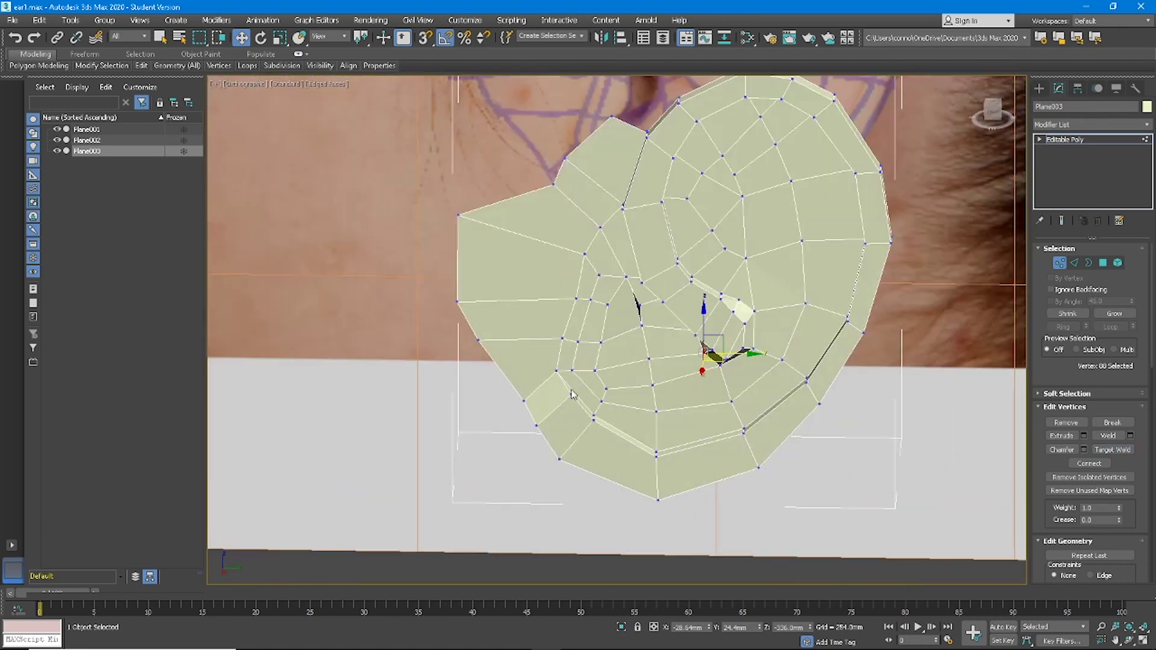
{"action": "left_click_drag", "start_coordinate": [571, 398], "coordinate": [568, 400]}
{"action": "middle_click_drag", "start_coordinate": [574, 399], "coordinate": [579, 383], "text": "alt"}
{"action": "key", "text": "ctrl+z"}
{"action": "left_click_drag", "start_coordinate": [576, 394], "coordinate": [546, 424]}
{"action": "middle_click_drag", "start_coordinate": [624, 374], "coordinate": [709, 334], "text": "alt"}
{"action": "right_click", "coordinate": [709, 334]}
{"action": "left_click", "coordinate": [615, 469]}
{"action": "middle_click_drag", "start_coordinate": [650, 397], "coordinate": [679, 361], "text": "alt"}
- Select the two polygons at the upper end of the ear's inner hollow at polygon level
{"action": "left_click", "coordinate": [1103, 263]}
{"action": "left_click", "coordinate": [716, 322]}
{"action": "mouse_move", "coordinate": [716, 322]}
{"action": "middle_mouse_down", "text": "alt"}
{"action": "mouse_move", "coordinate": [725, 301]}
{"action": "mouse_move", "coordinate": [729, 315]}
{"action": "middle_mouse_up", "text": "alt"}
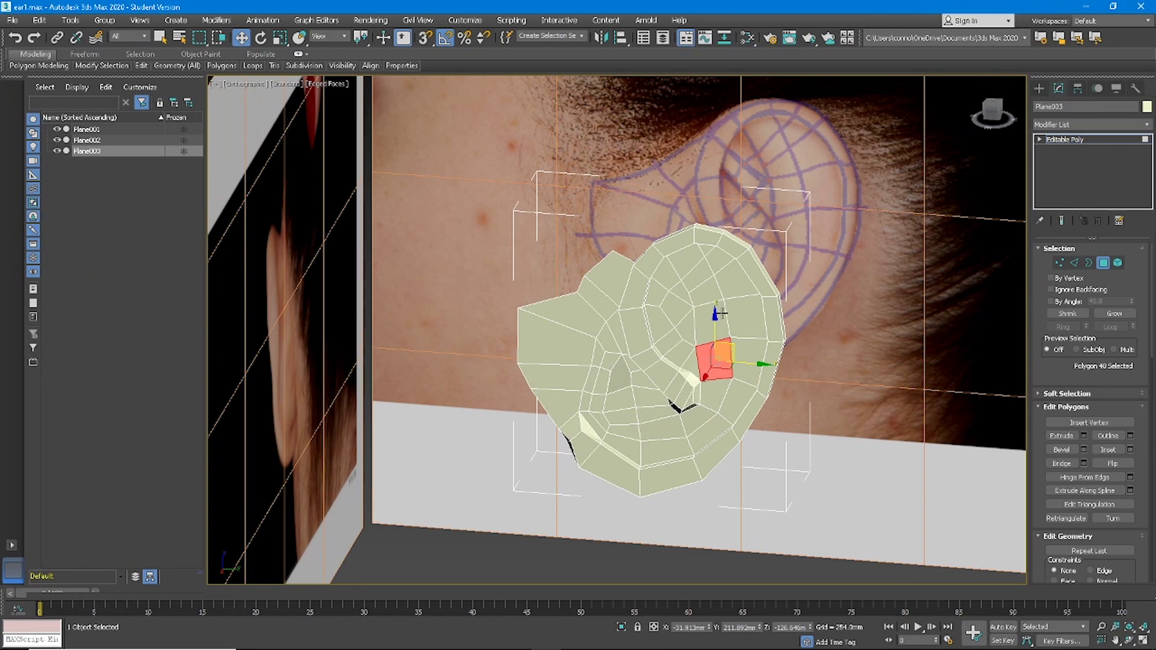
{"action": "scroll", "coordinate": [722, 313], "scroll_direction": "up", "scroll_amount": 2}
{"action": "left_click", "coordinate": [657, 328]}
{"action": "scroll", "coordinate": [657, 328], "scroll_direction": "down", "scroll_amount": 1}
{"action": "middle_click_drag", "start_coordinate": [657, 328], "coordinate": [675, 298], "text": "alt"}
{"action": "left_click", "coordinate": [642, 287]}
{"action": "left_click", "coordinate": [630, 266], "text": "ctrl"}
{"action": "left_click", "coordinate": [658, 371]}
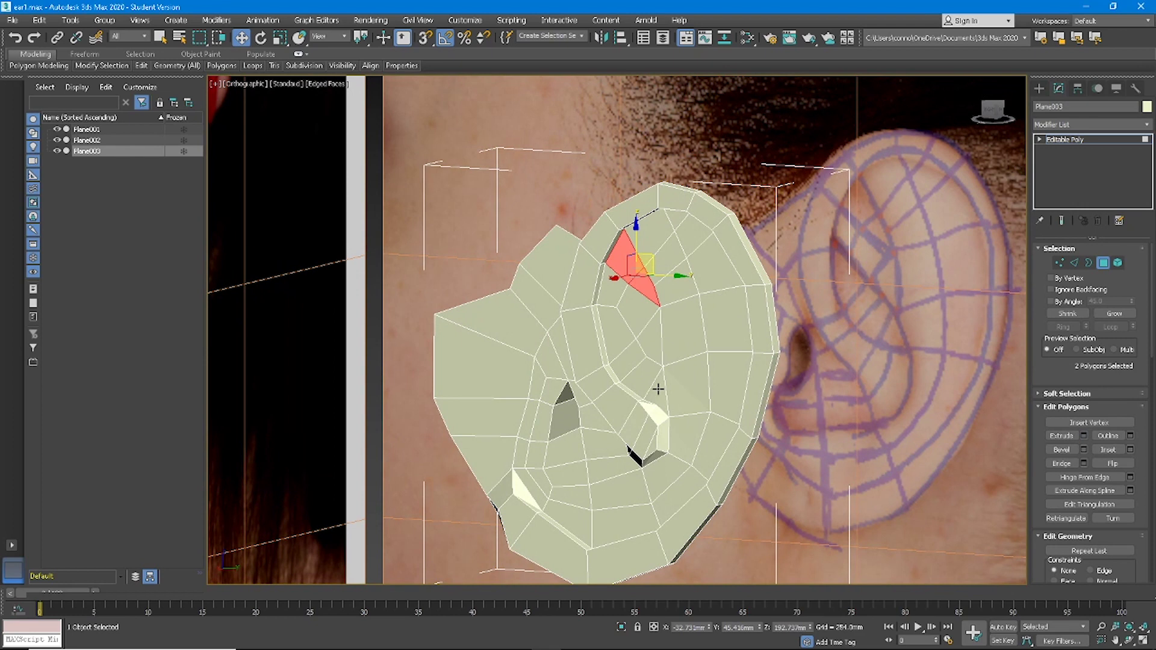
- Add the four polygons further down along the inner fold to the polygon selection
{"action": "middle_click_drag", "start_coordinate": [650, 379], "coordinate": [641, 370], "text": "alt"}
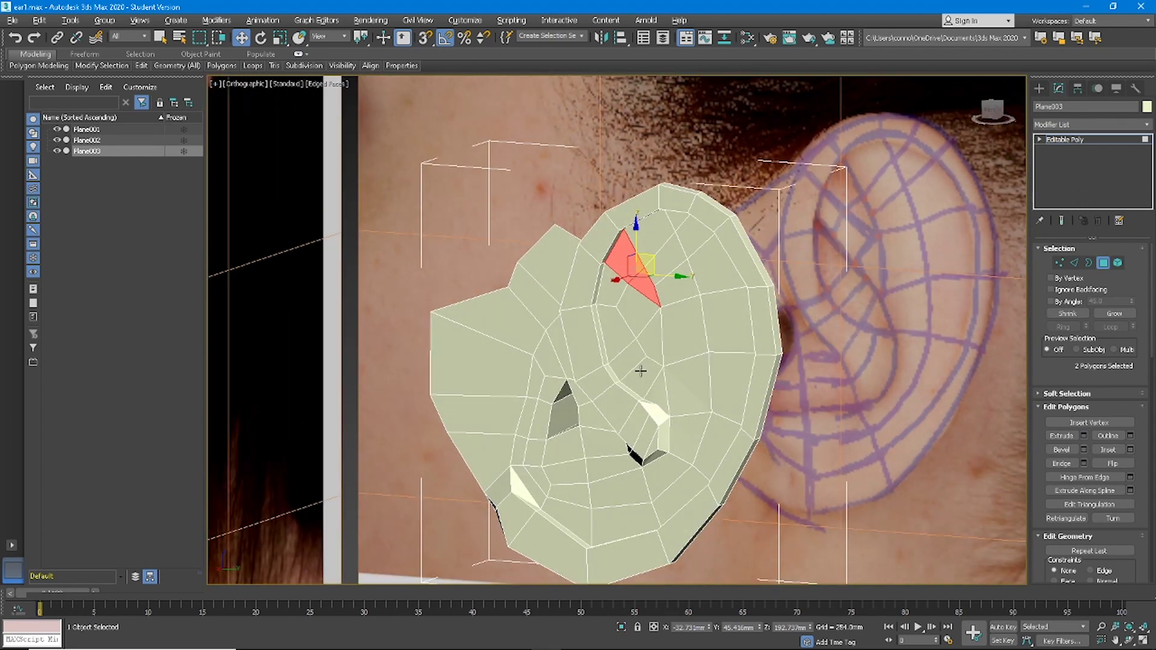
{"action": "left_click", "coordinate": [611, 331], "text": "ctrl"}
{"action": "left_click", "coordinate": [623, 369], "text": "ctrl"}
{"action": "left_click", "coordinate": [651, 380], "text": "ctrl"}
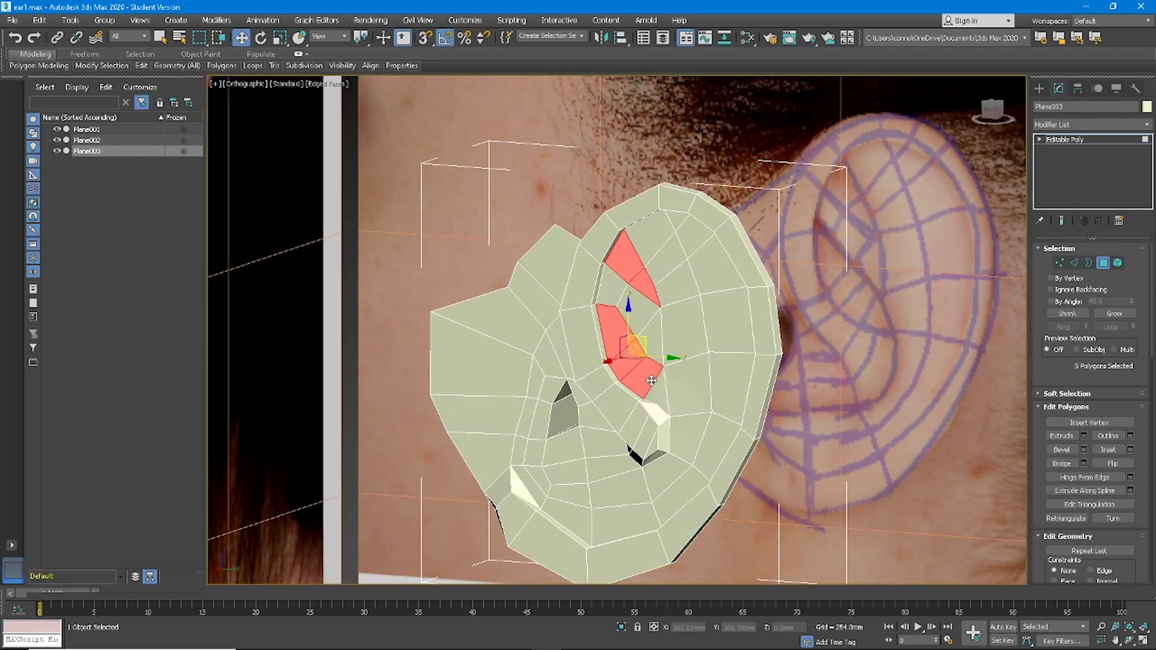
{"action": "left_click", "coordinate": [657, 390], "text": "ctrl"}
{"action": "middle_click_drag", "start_coordinate": [706, 376], "coordinate": [701, 392], "text": "alt"}
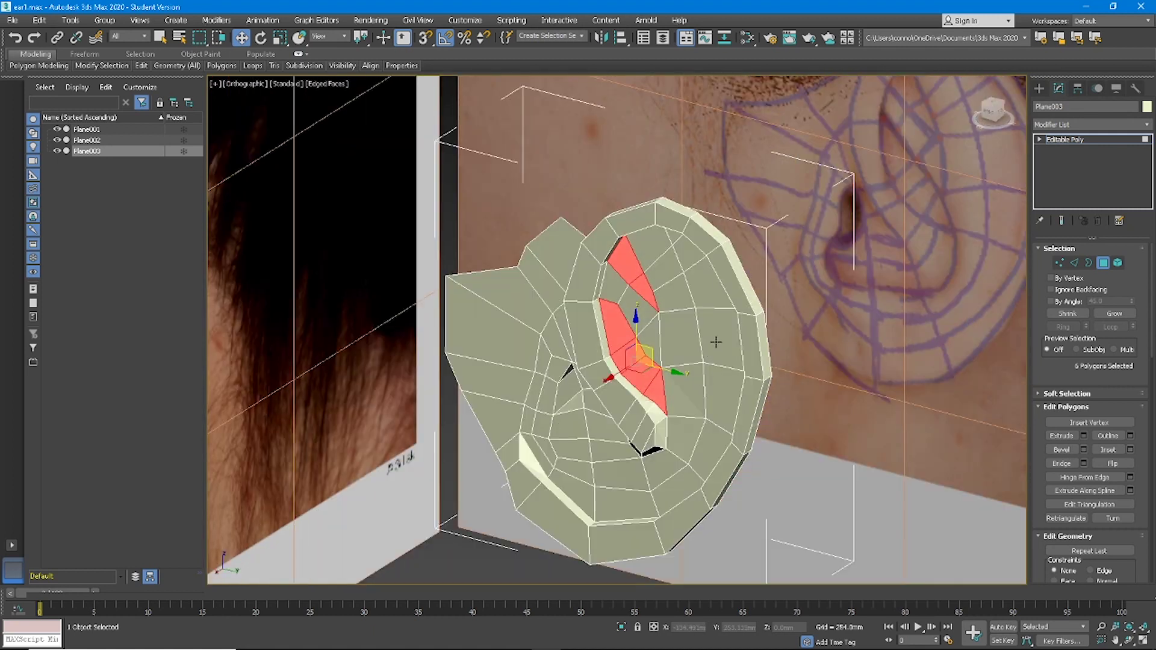
- Try to extrude the six selected polygons along the inner fold inward
{"action": "left_click", "coordinate": [1084, 435]}
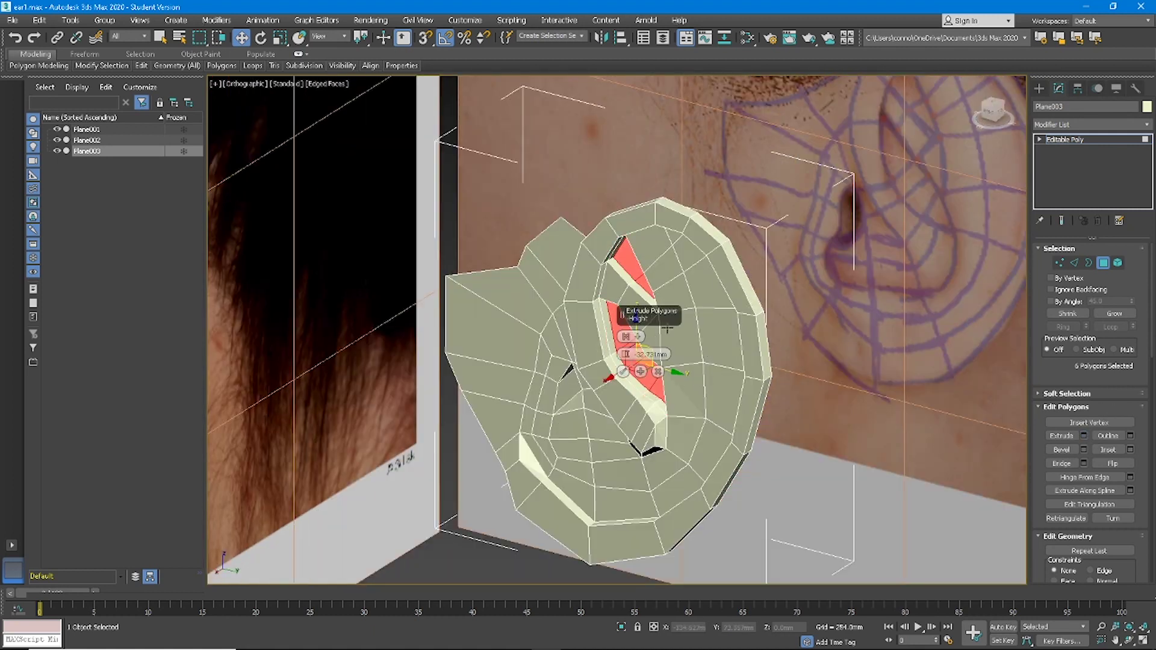
{"action": "mouse_move", "coordinate": [623, 373]}
{"action": "middle_mouse_down", "text": "alt"}
{"action": "mouse_move", "coordinate": [627, 334]}
{"action": "mouse_move", "coordinate": [658, 340]}
{"action": "mouse_move", "coordinate": [619, 336]}
{"action": "mouse_move", "coordinate": [629, 380]}
{"action": "mouse_move", "coordinate": [620, 371]}
{"action": "middle_mouse_up", "text": "alt"}
{"action": "scroll", "coordinate": [608, 383], "scroll_direction": "up", "scroll_amount": 5}
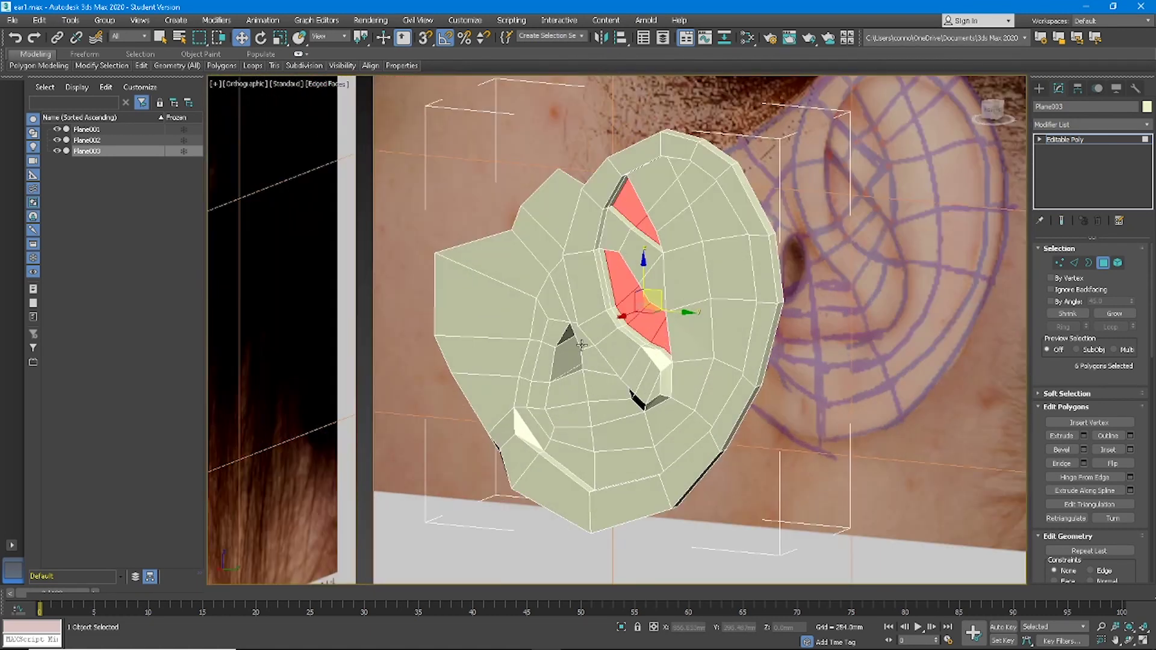
{"action": "key", "text": "ctrl+z"}
- Add the six polygons behind and below the ear canal opening to the selection
{"action": "left_click", "coordinate": [578, 337], "text": "ctrl"}
{"action": "middle_click_drag", "start_coordinate": [579, 337], "coordinate": [581, 332], "text": "alt"}
{"action": "left_click", "coordinate": [594, 361], "text": "ctrl"}
{"action": "left_click", "coordinate": [600, 389], "text": "ctrl"}
{"action": "left_click", "coordinate": [574, 402], "text": "ctrl"}
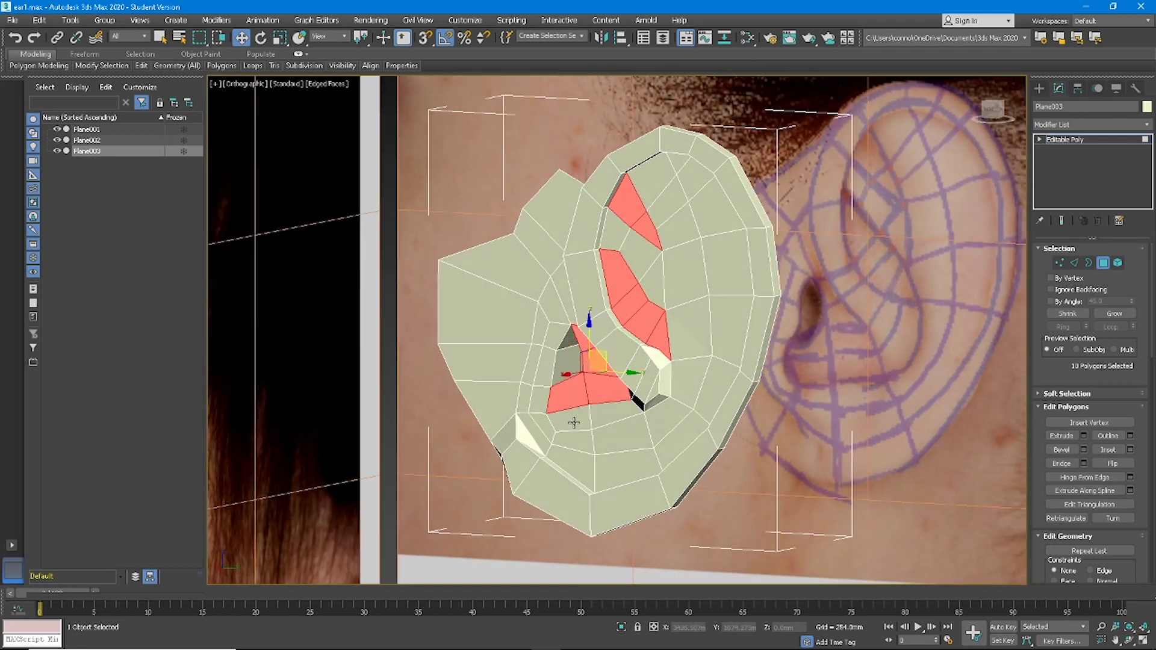
{"action": "left_click", "coordinate": [574, 423], "text": "ctrl"}
{"action": "left_click", "coordinate": [599, 420], "text": "ctrl"}
{"action": "middle_click_drag", "start_coordinate": [598, 420], "coordinate": [659, 440], "text": "alt"}
- Extrude the twelve selected hollow polygons inward and turn off the mesh's see-through display
{"action": "left_click", "coordinate": [991, 111]}
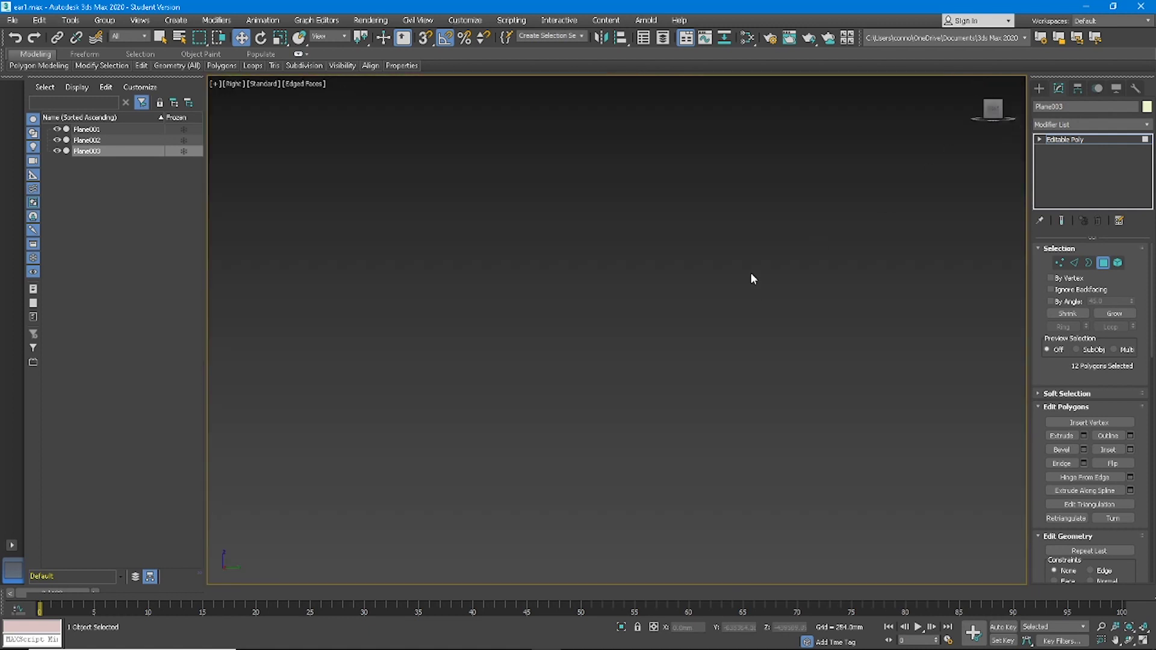
{"action": "scroll", "coordinate": [766, 285], "scroll_direction": "down", "scroll_amount": 6}
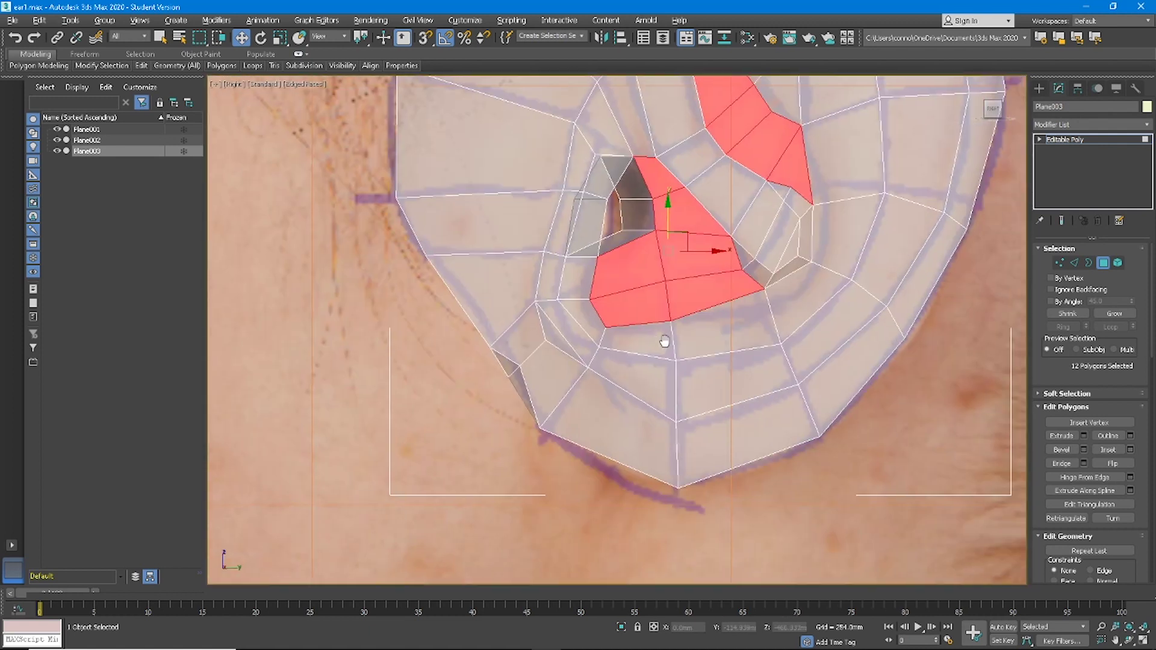
{"action": "scroll", "coordinate": [661, 346], "scroll_direction": "up", "scroll_amount": 2}
{"action": "scroll", "coordinate": [662, 346], "scroll_direction": "up", "scroll_amount": 1}
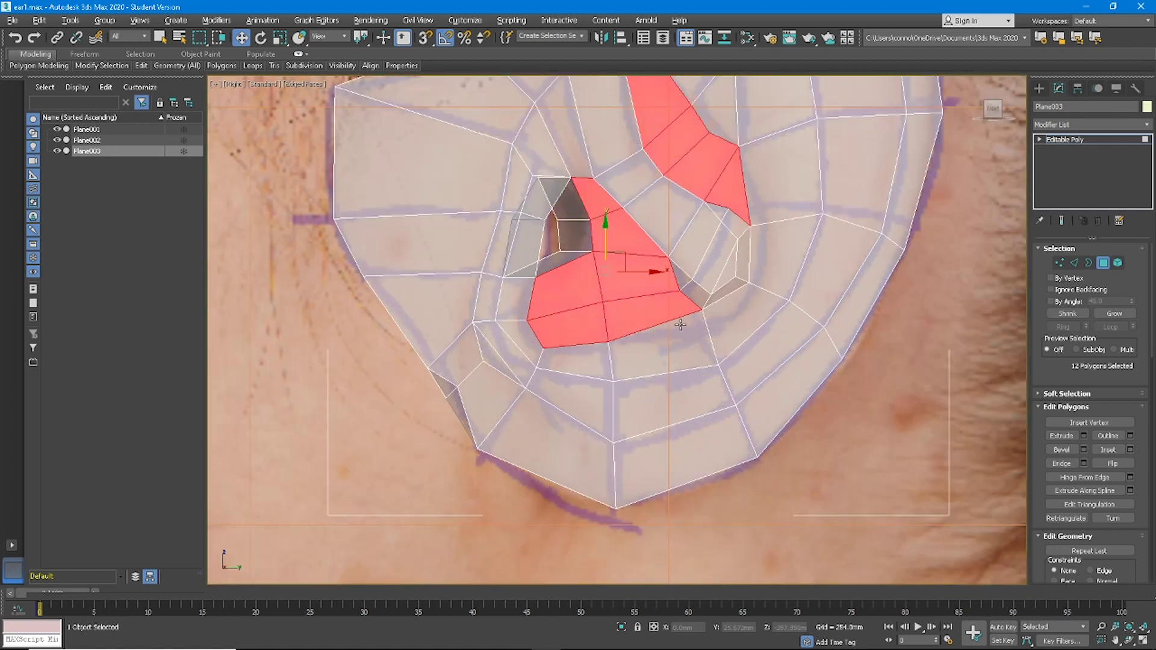
{"action": "scroll", "coordinate": [680, 325], "scroll_direction": "down", "scroll_amount": 2}
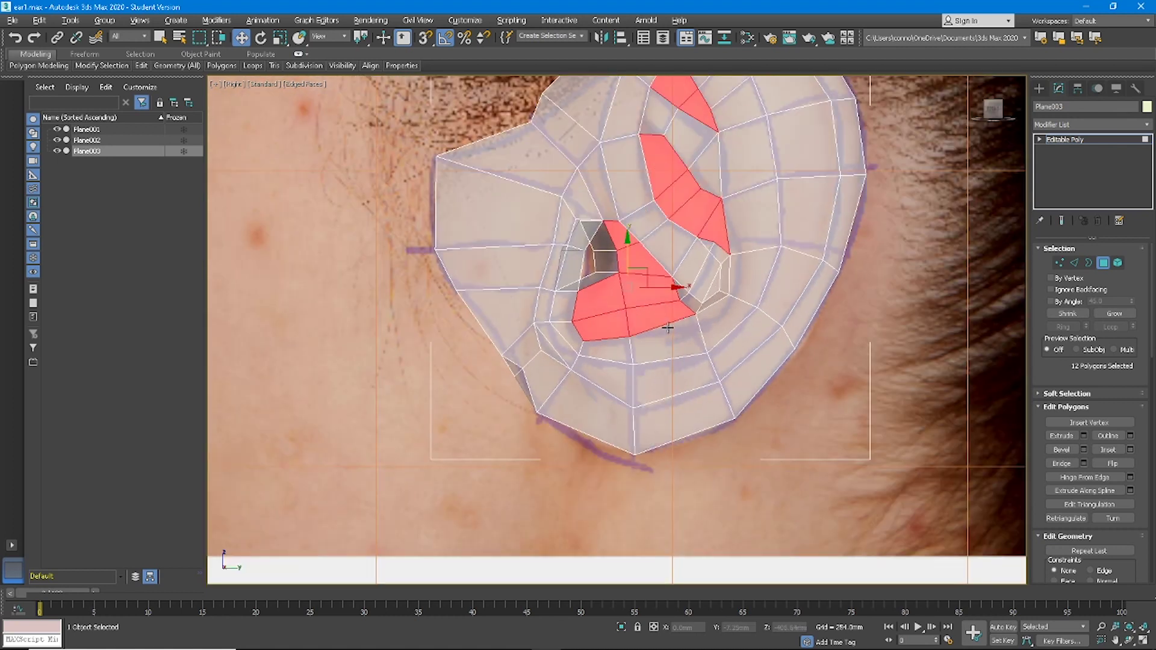
{"action": "mouse_move", "coordinate": [661, 323]}
{"action": "middle_mouse_down", "text": "alt"}
{"action": "mouse_move", "coordinate": [607, 296]}
{"action": "mouse_move", "coordinate": [660, 327]}
{"action": "middle_mouse_up", "text": "alt"}
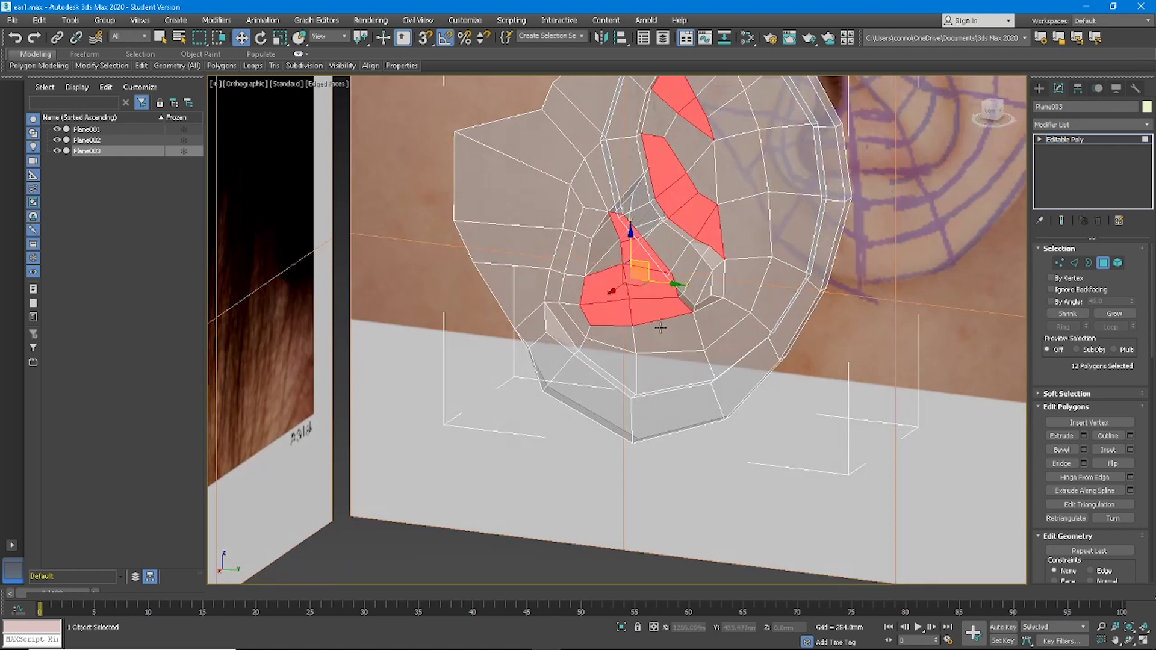
{"action": "left_click", "coordinate": [1083, 436]}
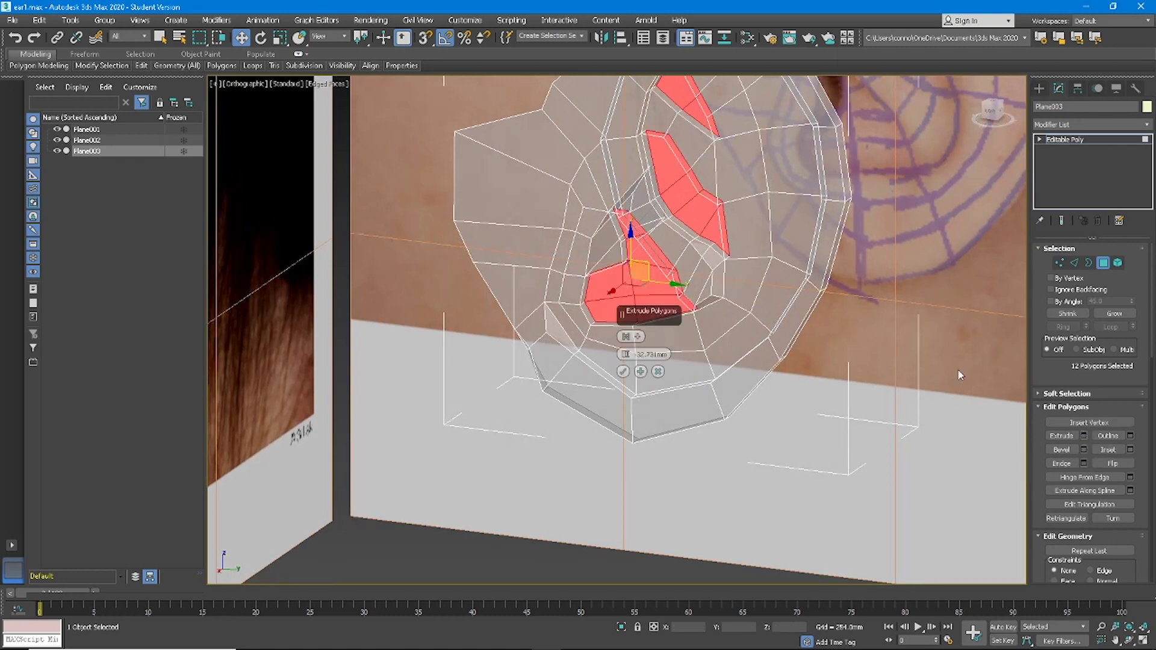
{"action": "left_click", "coordinate": [623, 371]}
{"action": "middle_click_drag", "start_coordinate": [624, 363], "coordinate": [612, 306], "text": "alt"}
{"action": "key", "text": "alt+x"}
- Delete the three narrow side polygons that the extrusion left around the ear canal opening
{"action": "scroll", "coordinate": [582, 305], "scroll_direction": "up", "scroll_amount": 4}
{"action": "left_click", "coordinate": [617, 299]}
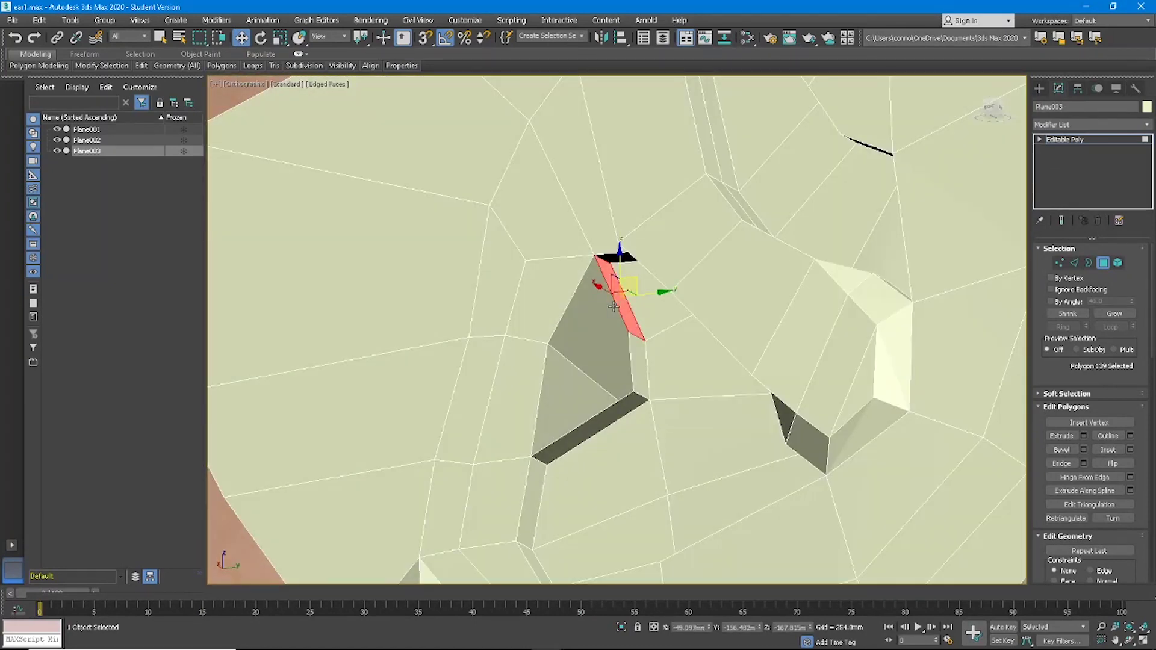
{"action": "key", "text": "Delete"}
{"action": "left_click", "coordinate": [637, 368]}
{"action": "key", "text": "Delete"}
{"action": "left_click", "coordinate": [632, 402]}
{"action": "key", "text": "Delete"}
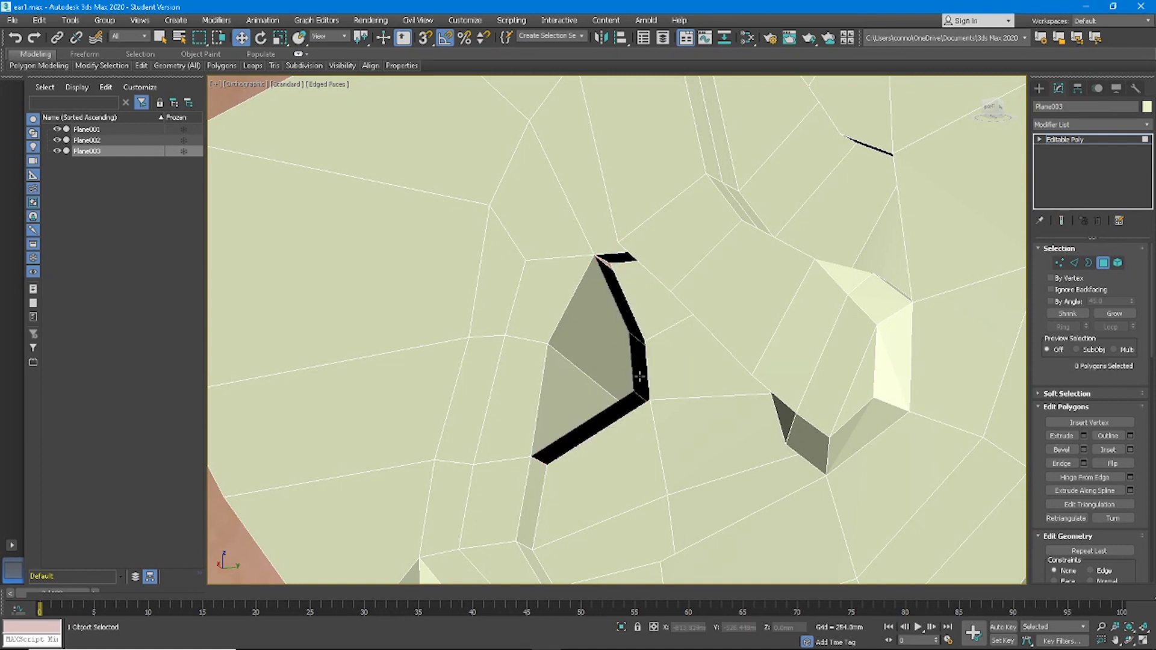
- Target-weld the loose vertices around the ear canal opening to close the gap along its rim
{"action": "left_click", "coordinate": [641, 368]}
{"action": "middle_click_drag", "start_coordinate": [648, 367], "coordinate": [795, 305], "text": "alt"}
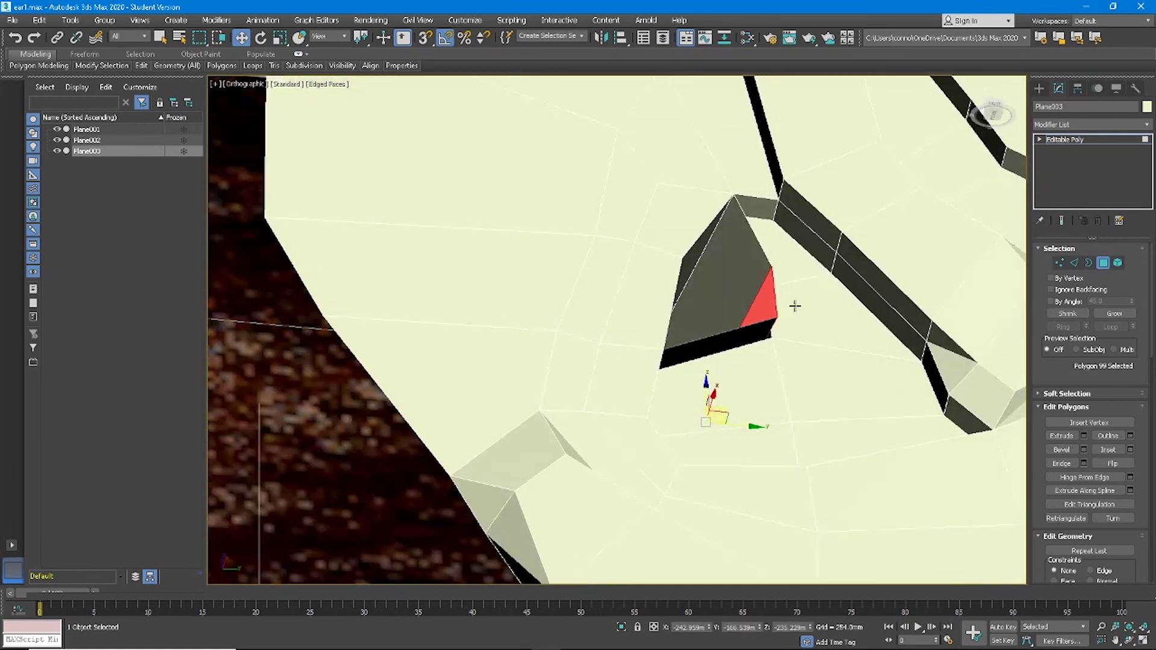
{"action": "left_click", "coordinate": [1058, 263]}
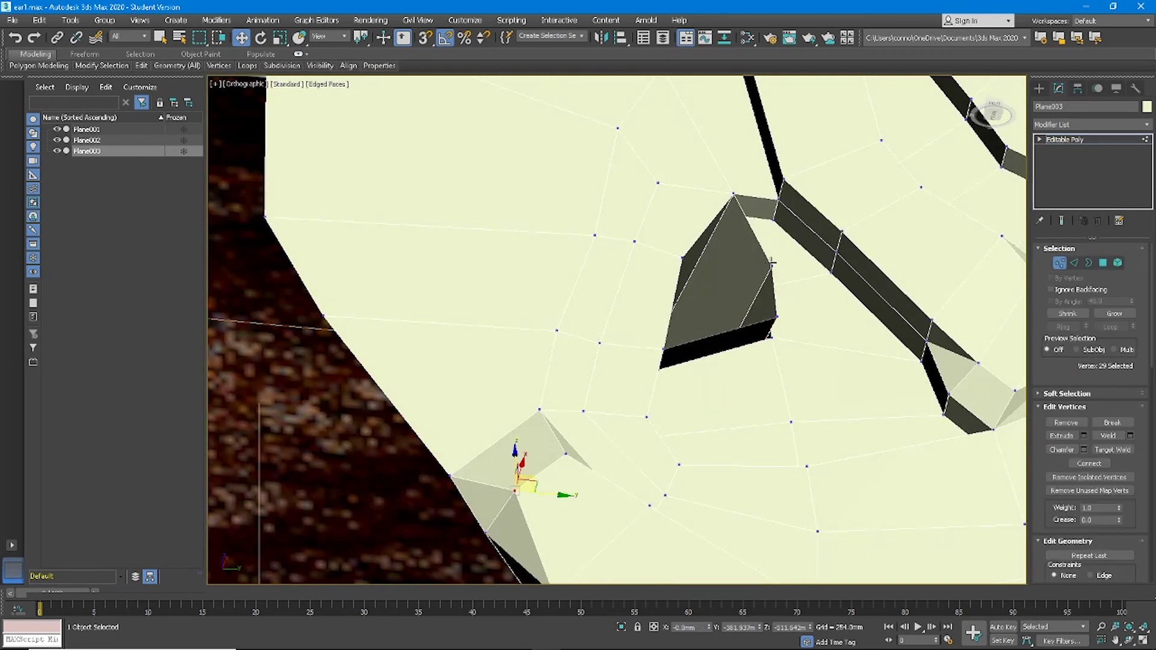
{"action": "middle_click_drag", "start_coordinate": [773, 263], "coordinate": [993, 390], "text": "alt"}
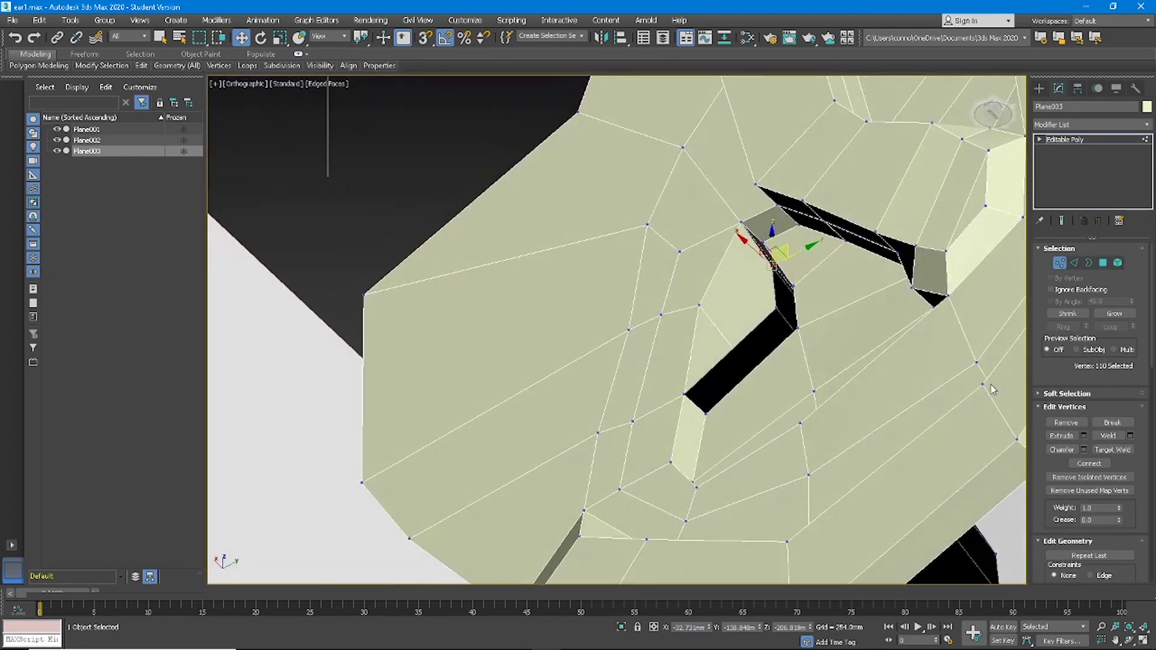
{"action": "left_click", "coordinate": [1113, 450]}
{"action": "middle_click_drag", "start_coordinate": [859, 304], "coordinate": [755, 225], "text": "alt"}
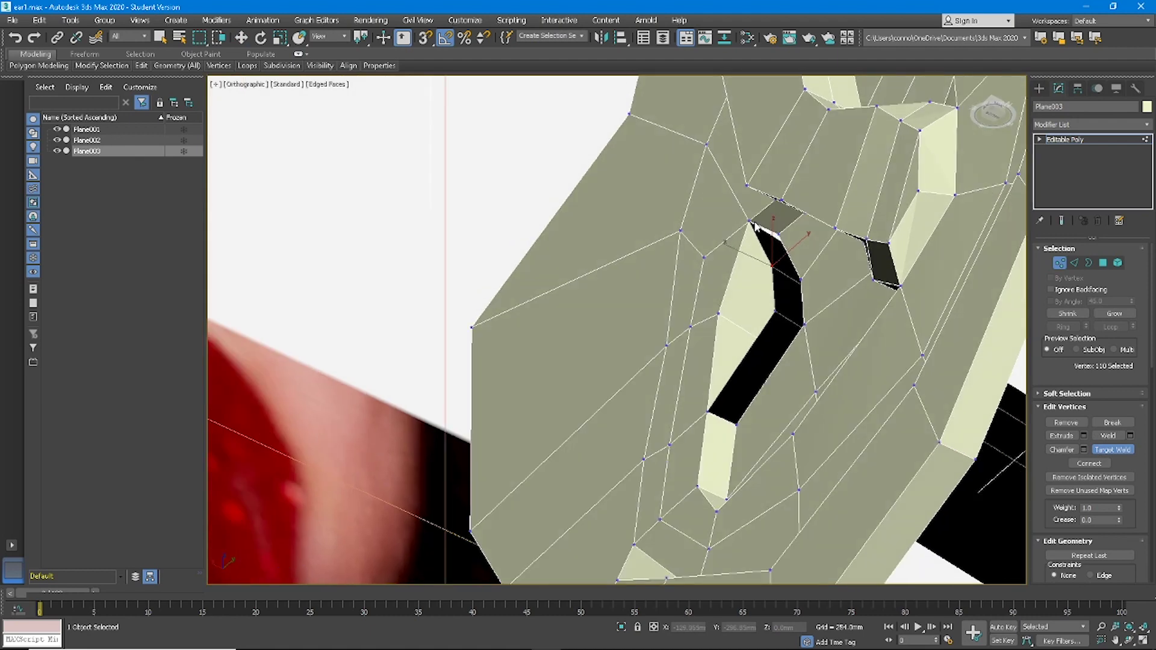
{"action": "left_click", "coordinate": [781, 240]}
{"action": "middle_click_drag", "start_coordinate": [790, 264], "coordinate": [733, 357], "text": "alt"}
{"action": "key", "text": "w"}
- Delete the selected polygon inside the ear canal and select the polygon directly below the opening
{"action": "left_click", "coordinate": [1102, 263]}
{"action": "key", "text": "Delete"}
{"action": "left_click", "coordinate": [788, 422]}
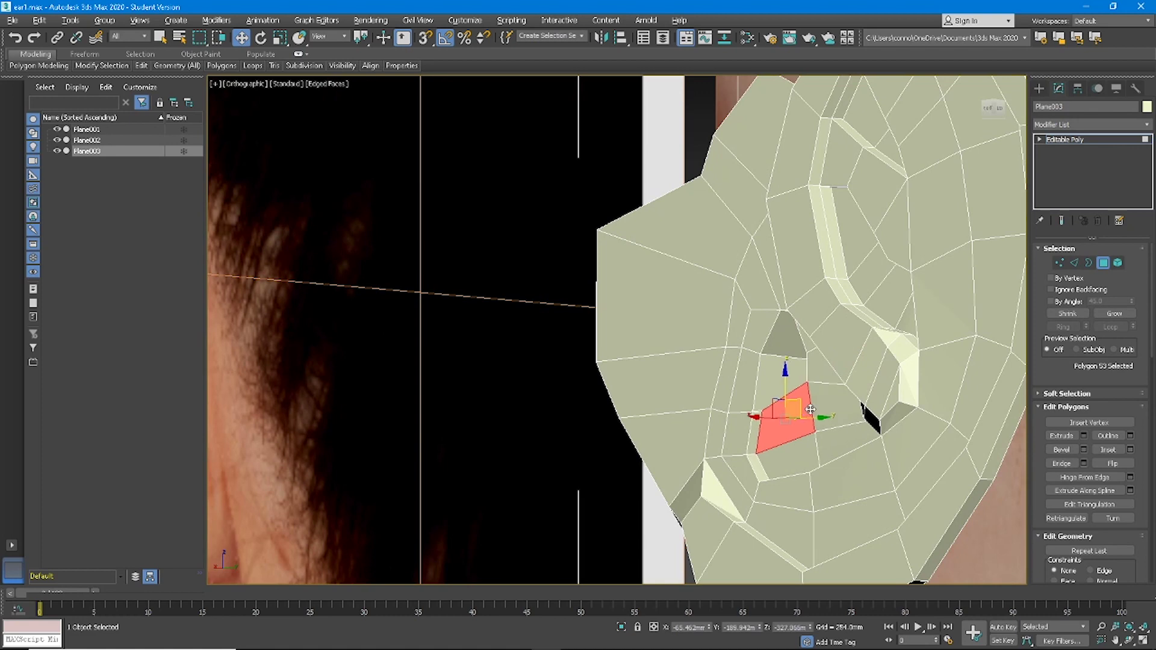
{"action": "middle_click_drag", "start_coordinate": [793, 427], "coordinate": [848, 384], "text": "alt"}
{"action": "scroll", "coordinate": [829, 380], "scroll_direction": "up", "scroll_amount": 8}
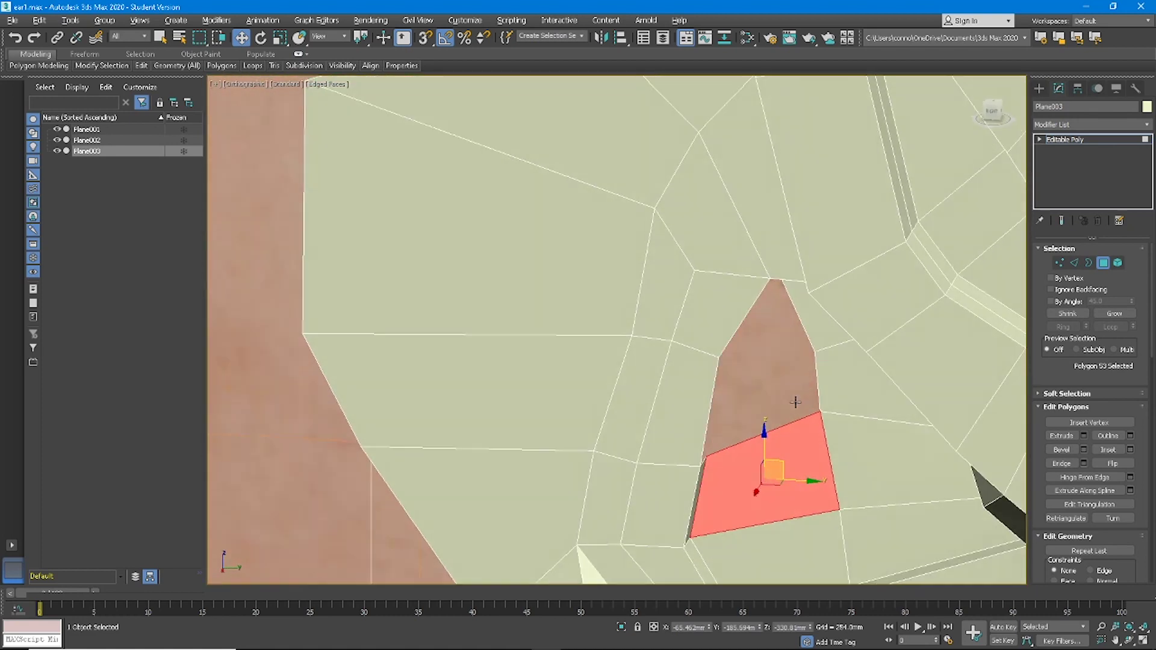
{"action": "middle_click_drag", "start_coordinate": [794, 402], "coordinate": [741, 446], "text": "alt"}
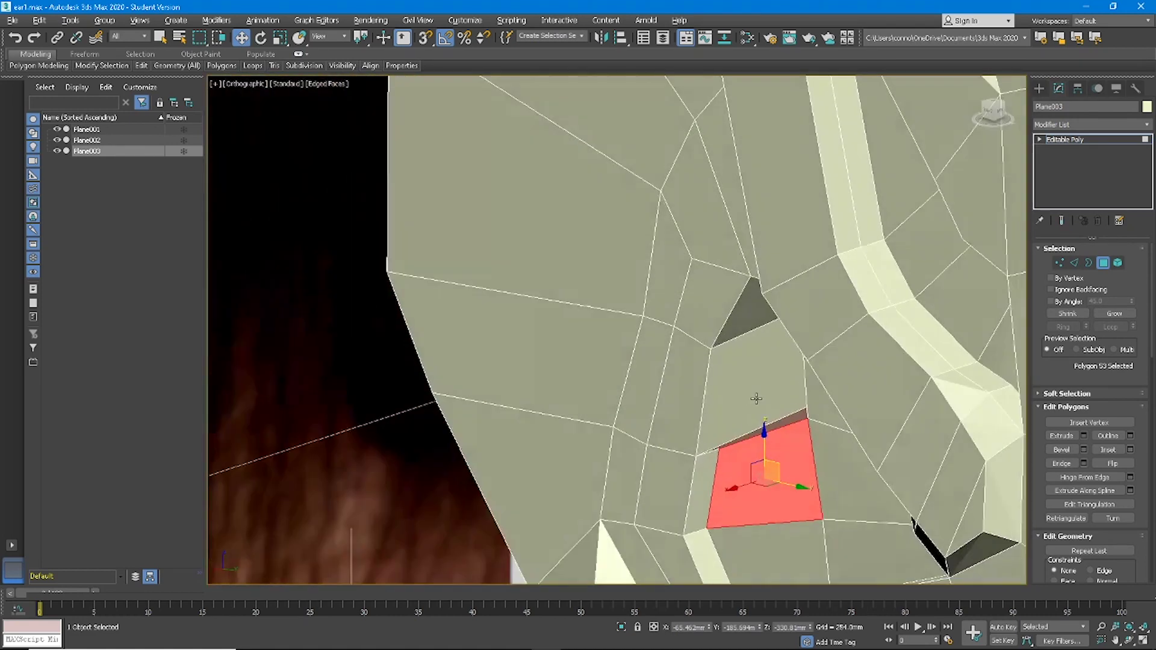
- Connect the edge ring across the ear canal's lower rim with one segment, slid close to the front side
{"action": "key", "text": "2"}
{"action": "left_click", "coordinate": [736, 437]}
{"action": "left_click", "coordinate": [1063, 327]}
{"action": "middle_click_drag", "start_coordinate": [866, 401], "coordinate": [878, 366], "text": "alt"}
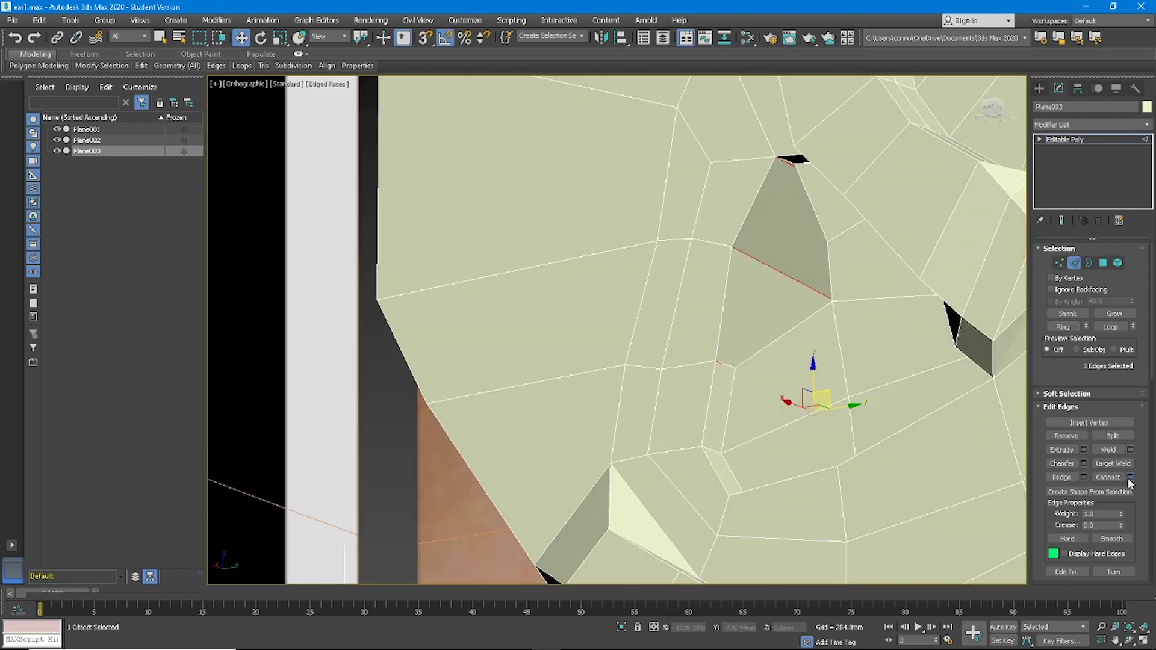
{"action": "left_click", "coordinate": [1130, 478]}
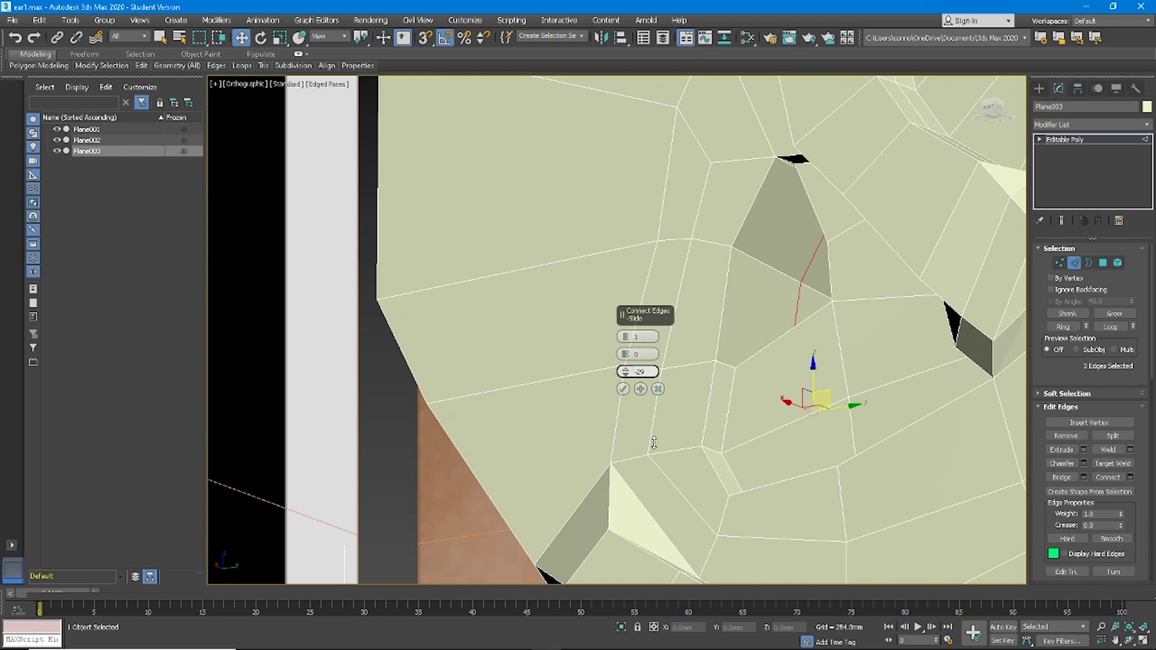
{"action": "left_click_drag", "start_coordinate": [662, 523], "coordinate": [679, 566]}
{"action": "left_click", "coordinate": [623, 389]}
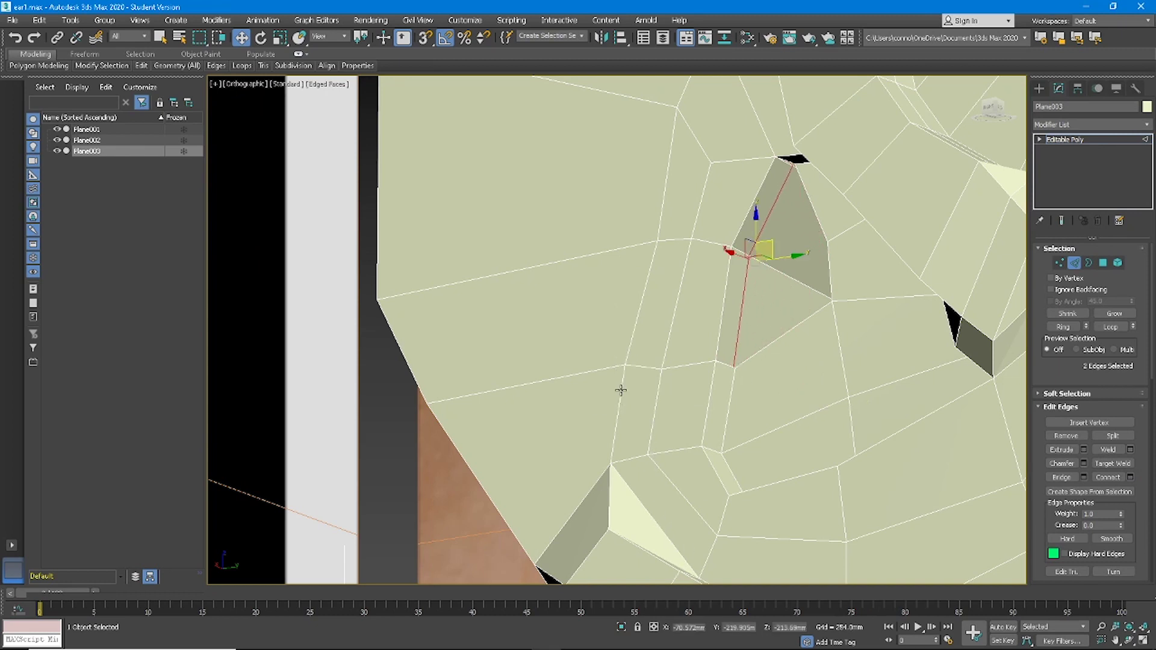
- Target-weld the lower vertex of the new edge line to the front rim of the ear canal opening
{"action": "key", "text": "1"}
{"action": "left_click", "coordinate": [733, 368]}
{"action": "middle_click_drag", "start_coordinate": [735, 368], "coordinate": [746, 416], "text": "alt"}
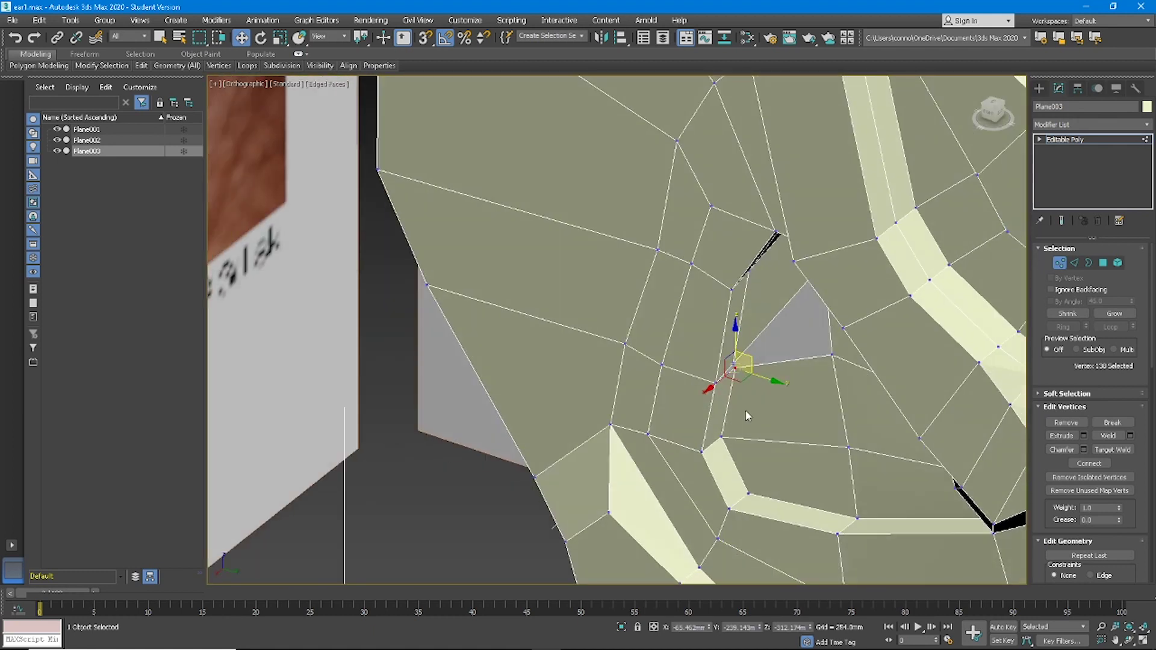
{"action": "left_click", "coordinate": [1128, 451]}
{"action": "left_click", "coordinate": [734, 364]}
{"action": "left_click", "coordinate": [731, 291]}
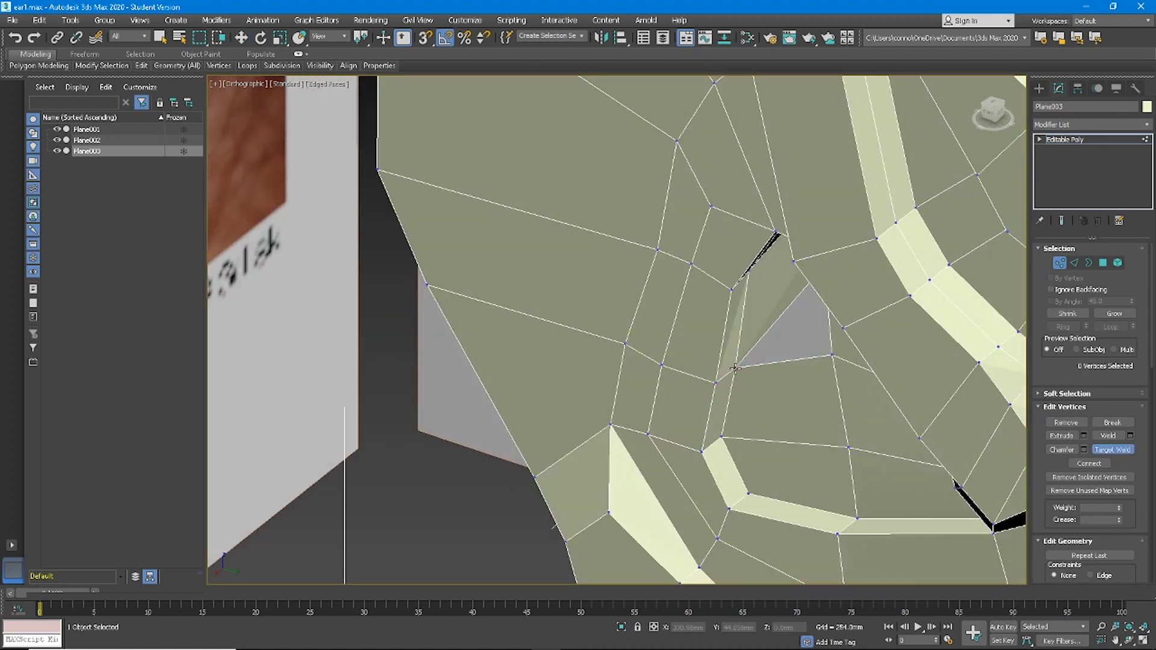
{"action": "middle_click_drag", "start_coordinate": [738, 298], "coordinate": [800, 257], "text": "alt"}
{"action": "scroll", "coordinate": [790, 151], "scroll_direction": "down", "scroll_amount": 5}
{"action": "key", "text": "w"}
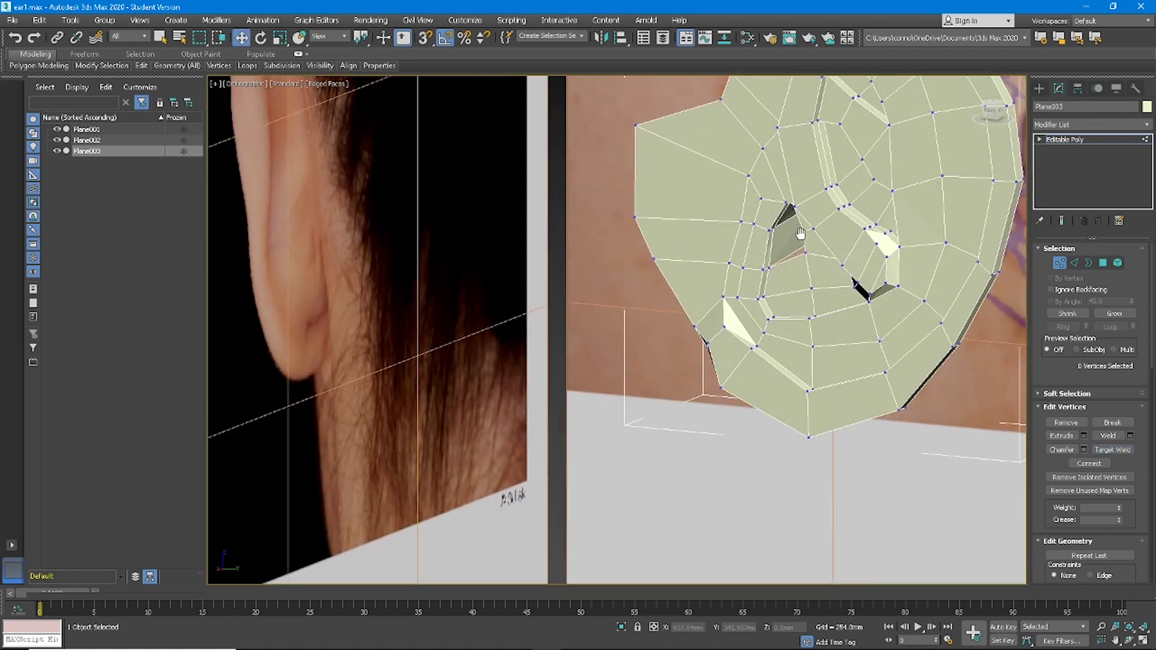
- Delete the leftover face that closes off the ear canal opening
{"action": "scroll", "coordinate": [801, 257], "scroll_direction": "up", "scroll_amount": 5}
{"action": "left_click", "coordinate": [1074, 262]}
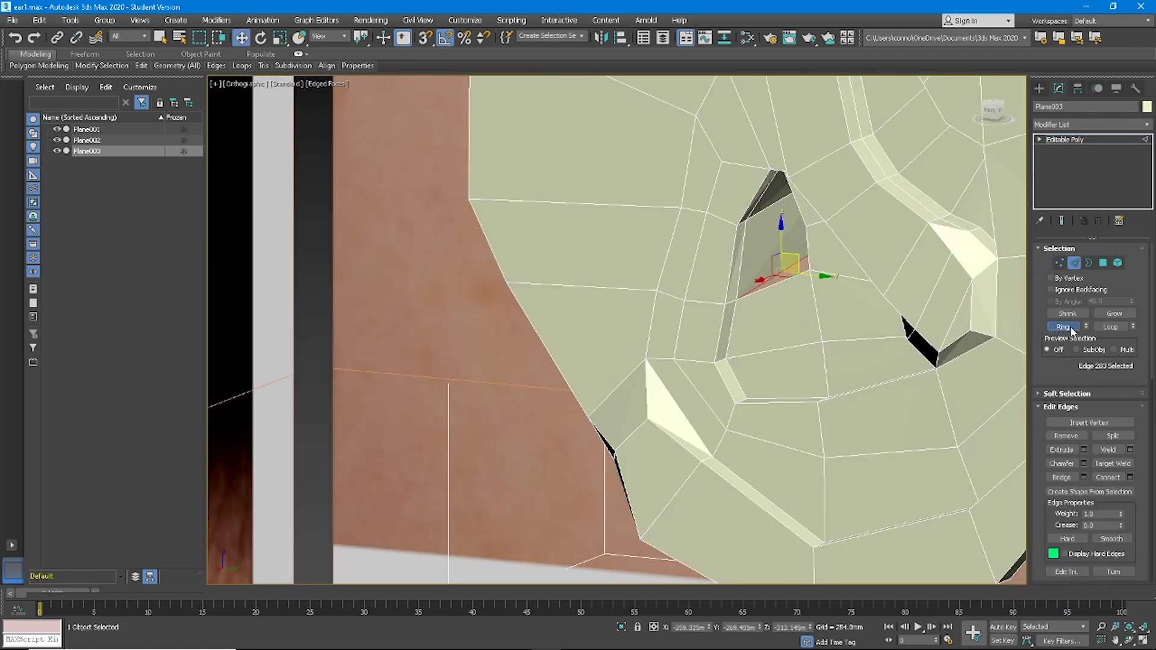
{"action": "left_click", "coordinate": [794, 295]}
{"action": "scroll", "coordinate": [791, 292], "scroll_direction": "down", "scroll_amount": 3}
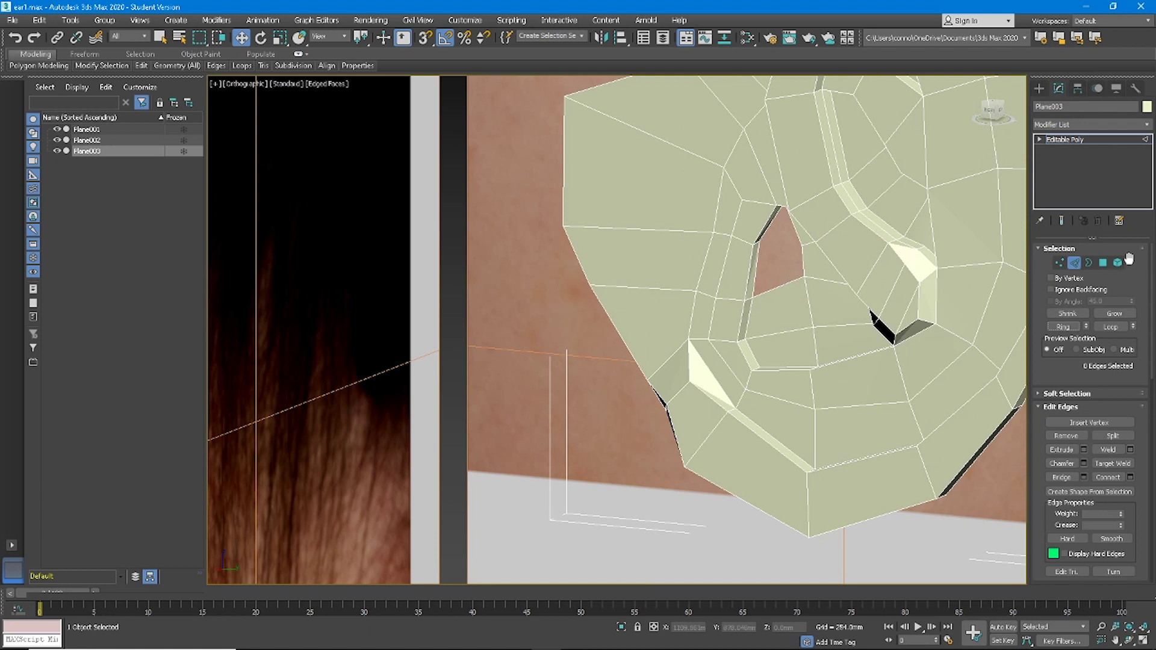
- Select the five border edges of the ear canal opening and extrude them inward as a tube
{"action": "left_click", "coordinate": [1089, 263]}
{"action": "left_click", "coordinate": [797, 279]}
{"action": "middle_click_drag", "start_coordinate": [797, 279], "coordinate": [782, 238], "text": "alt"}
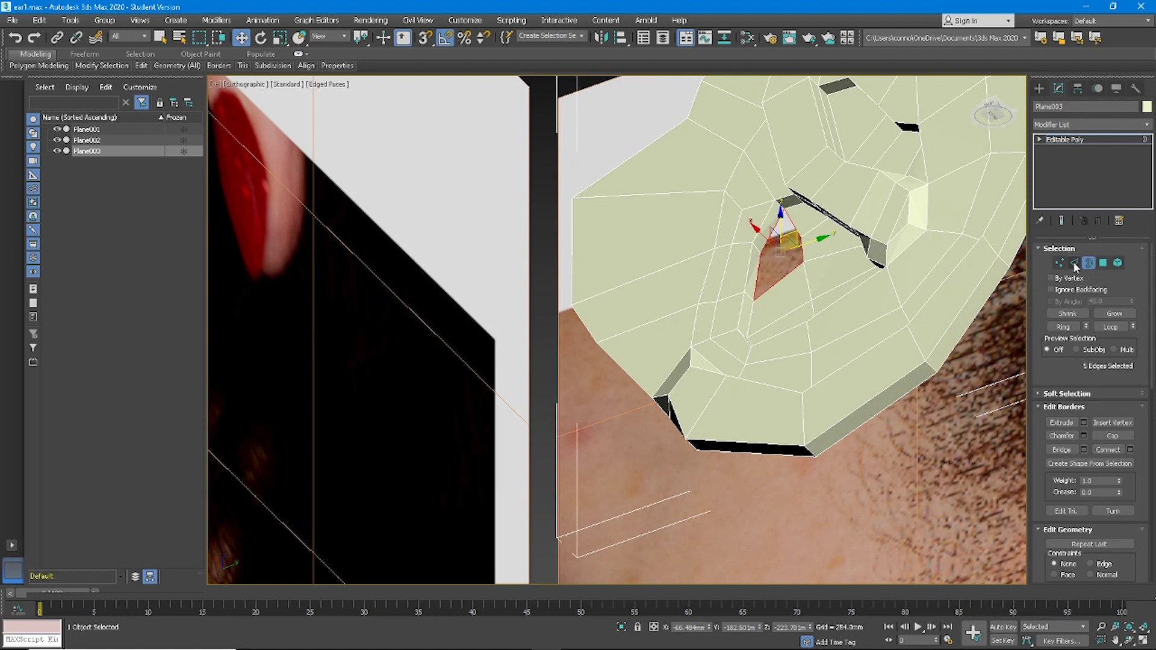
{"action": "left_click", "coordinate": [1076, 263]}
{"action": "middle_click_drag", "start_coordinate": [915, 237], "coordinate": [752, 348], "text": "alt"}
{"action": "left_click_drag", "start_coordinate": [731, 316], "coordinate": [892, 335], "text": "shift"}
- Move the end edges of the ear canal tube further inward and rotate them to angle the tube's end
{"action": "left_click_drag", "start_coordinate": [951, 373], "coordinate": [985, 301]}
{"action": "middle_click_drag", "start_coordinate": [984, 301], "coordinate": [915, 287], "text": "alt"}
{"action": "left_click_drag", "start_coordinate": [915, 287], "coordinate": [891, 287]}
{"action": "left_click", "coordinate": [260, 37]}
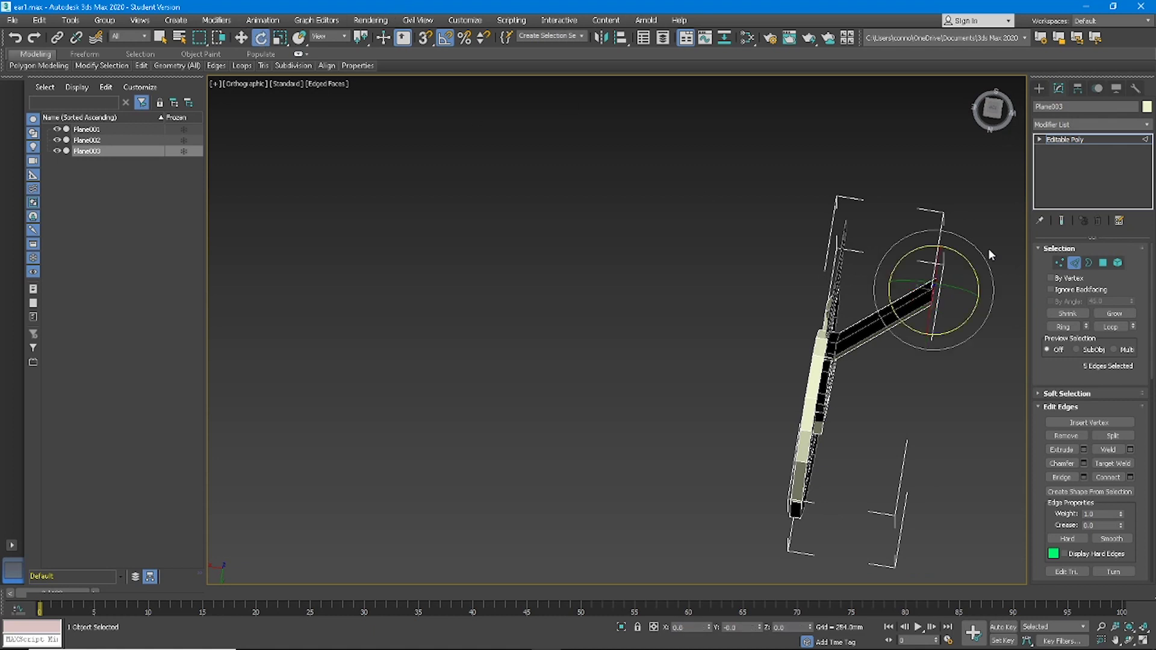
{"action": "left_click_drag", "start_coordinate": [953, 325], "coordinate": [968, 297]}
{"action": "middle_click_drag", "start_coordinate": [893, 306], "coordinate": [952, 263], "text": "alt"}
- Select the polygon beside the inner fold in the upper part of the ear at polygon level
{"action": "middle_click_drag", "start_coordinate": [952, 263], "coordinate": [651, 266]}
{"action": "middle_click_drag", "start_coordinate": [650, 266], "coordinate": [614, 296], "text": "alt"}
{"action": "scroll", "coordinate": [627, 261], "scroll_direction": "down", "scroll_amount": 2}
{"action": "left_click", "coordinate": [1102, 264]}
{"action": "left_click", "coordinate": [740, 262]}
{"action": "middle_click_drag", "start_coordinate": [743, 271], "coordinate": [741, 311]}
{"action": "middle_click_drag", "start_coordinate": [741, 310], "coordinate": [715, 360], "text": "alt"}
{"action": "middle_click_drag", "start_coordinate": [743, 324], "coordinate": [731, 325], "text": "alt"}
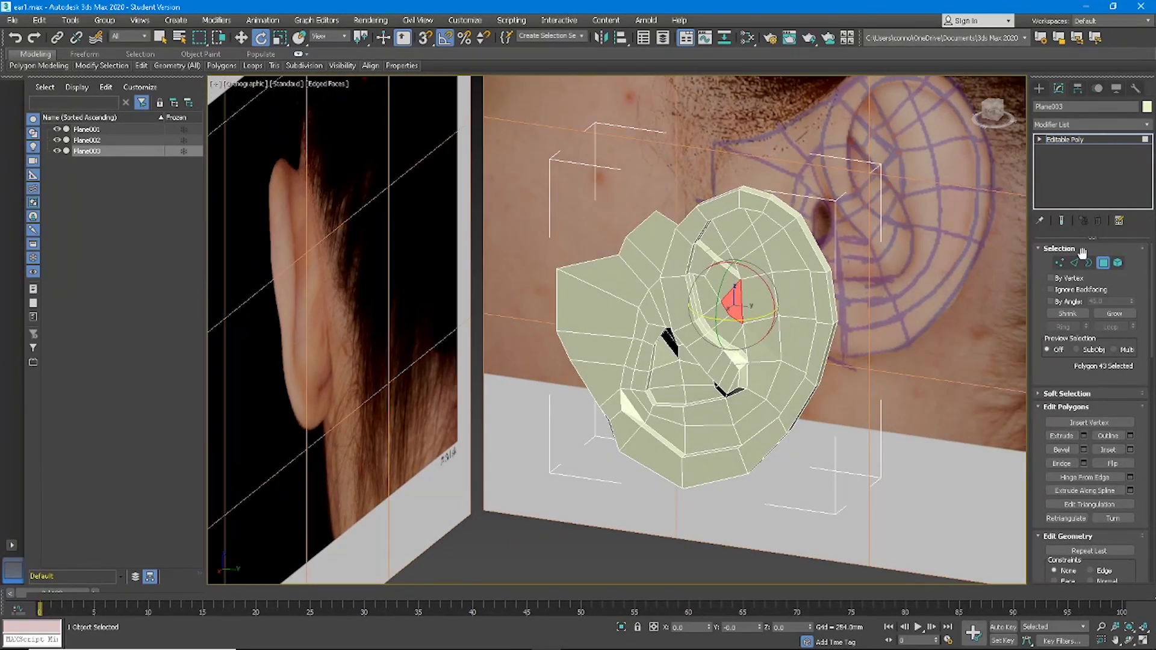
- Leave polygon level, apply a TurboSmooth modifier to the ear mesh and inspect the smoothed shape
{"action": "left_click", "coordinate": [1105, 261]}
{"action": "left_click", "coordinate": [1100, 124]}
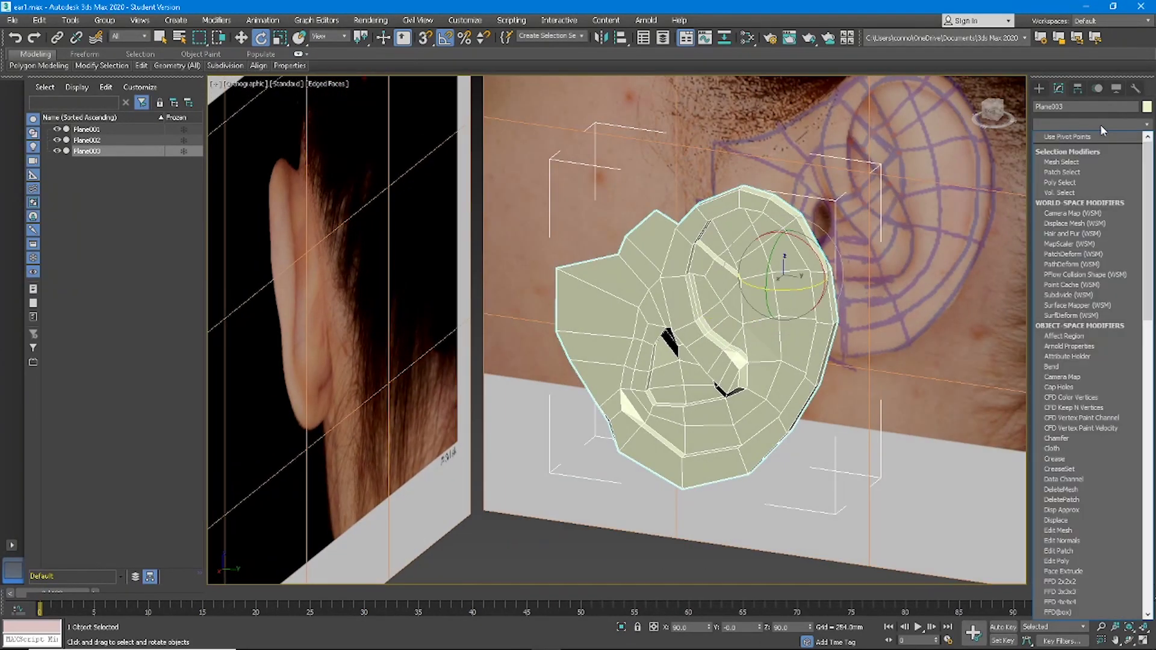
{"action": "type", "text": "tu"}
{"action": "left_click", "coordinate": [1063, 413]}
{"action": "left_click", "coordinate": [1018, 128]}
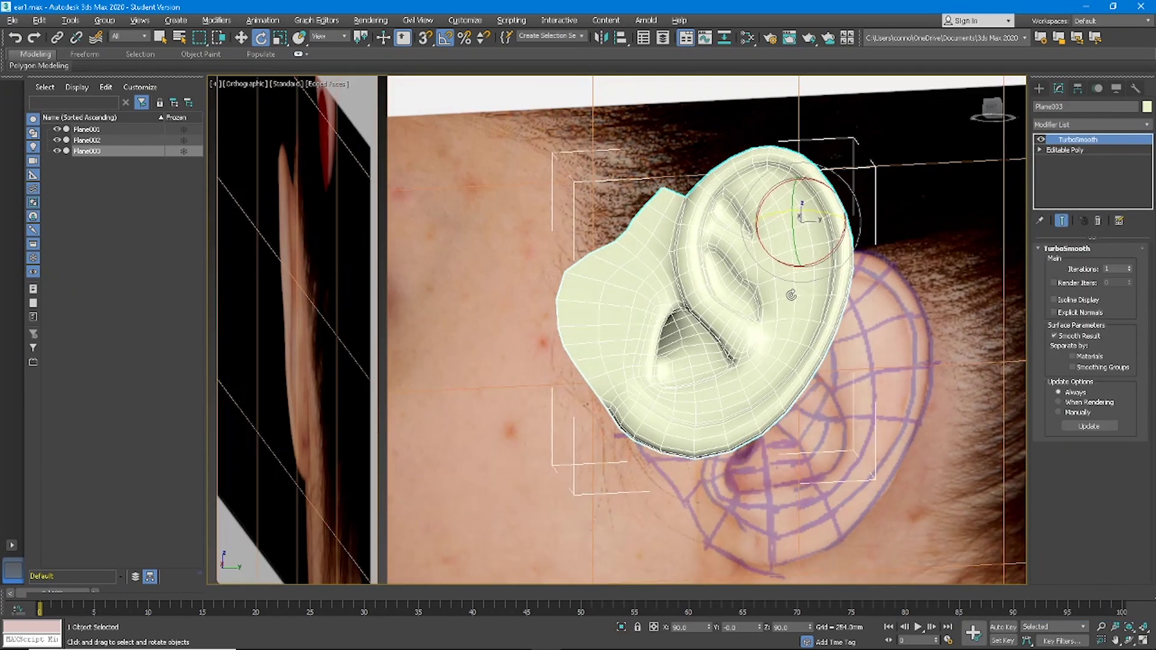
{"action": "left_click", "coordinate": [985, 256]}
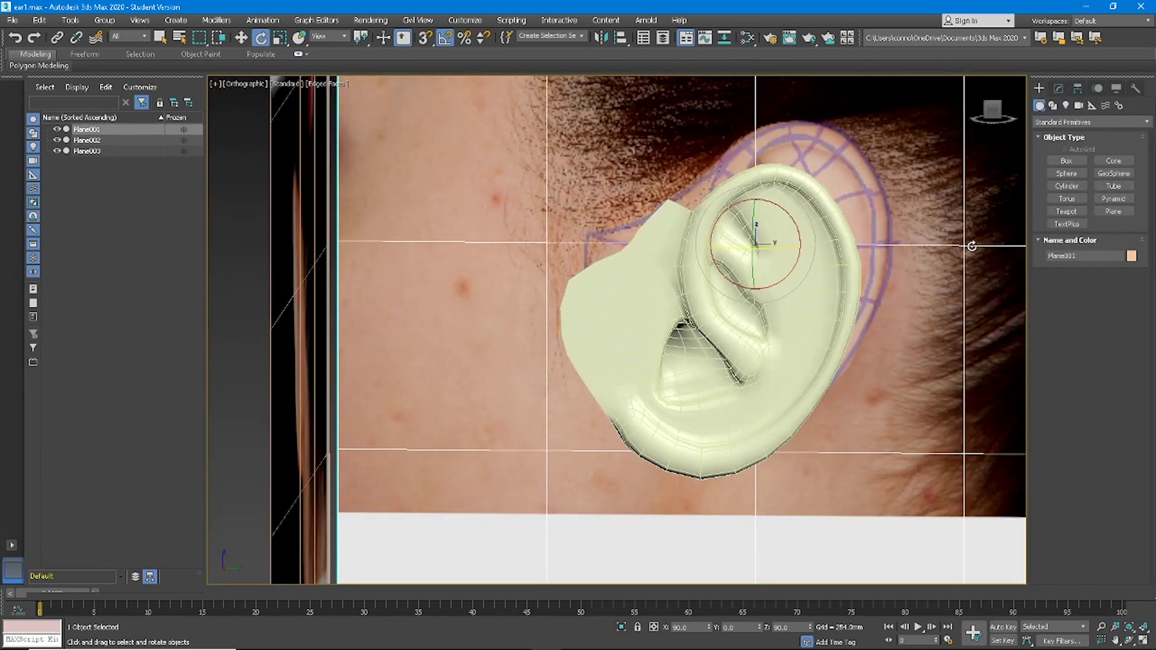
{"action": "middle_click_drag", "start_coordinate": [971, 247], "coordinate": [828, 319], "text": "alt"}
{"action": "left_click", "coordinate": [776, 282]}
{"action": "middle_click_drag", "start_coordinate": [747, 331], "coordinate": [786, 315], "text": "alt"}
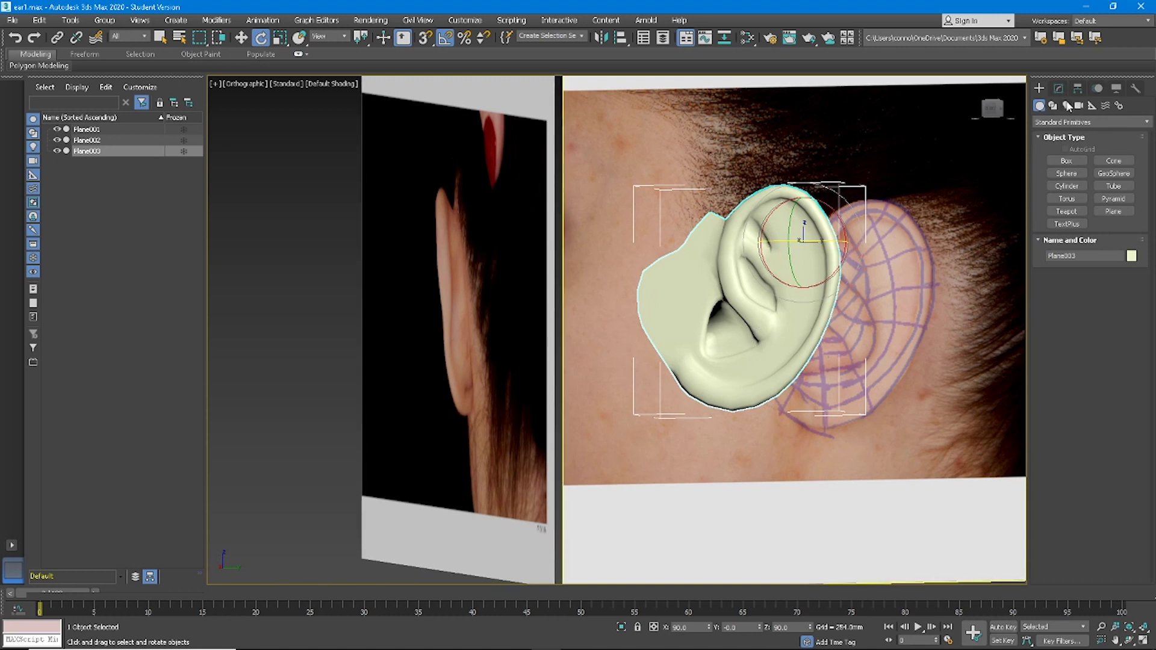
- Remove the TurboSmooth modifier so the ear is a plain Editable Poly again
{"action": "left_click", "coordinate": [1059, 90]}
{"action": "right_click", "coordinate": [1078, 139]}
{"action": "left_click", "coordinate": [1084, 163]}
- Select the 13 polygons between the outer rim and the inner fold in the upper part of the ear
{"action": "left_click", "coordinate": [1102, 263]}
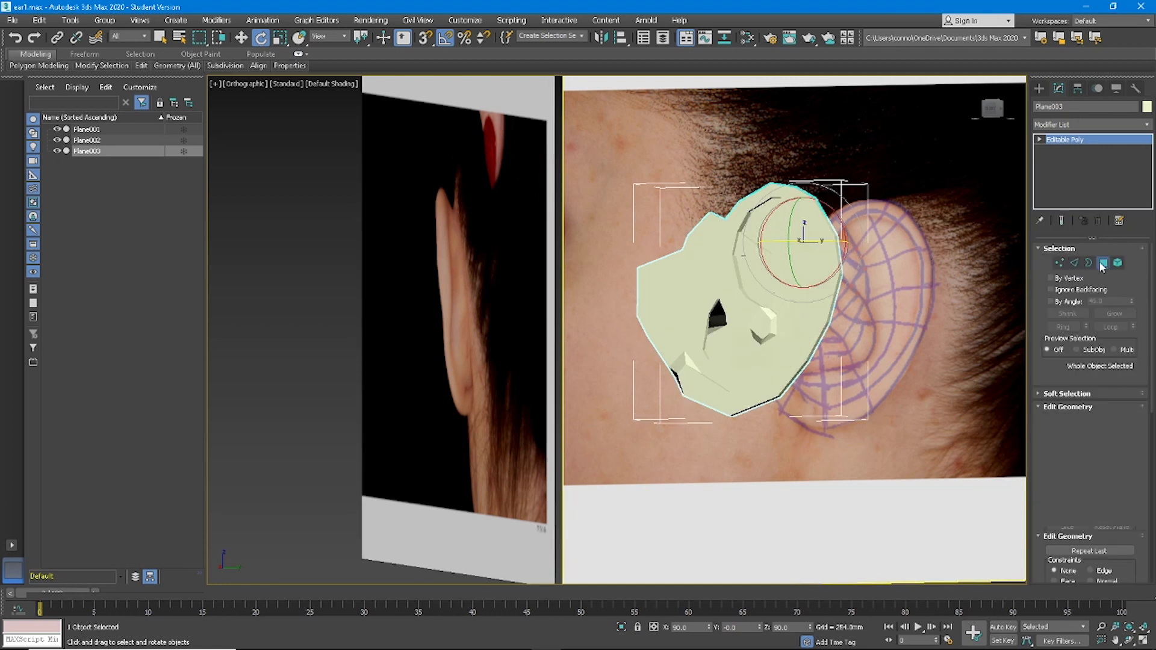
{"action": "left_click", "coordinate": [768, 274]}
{"action": "key", "text": "alt+w"}
{"action": "left_click", "coordinate": [764, 194]}
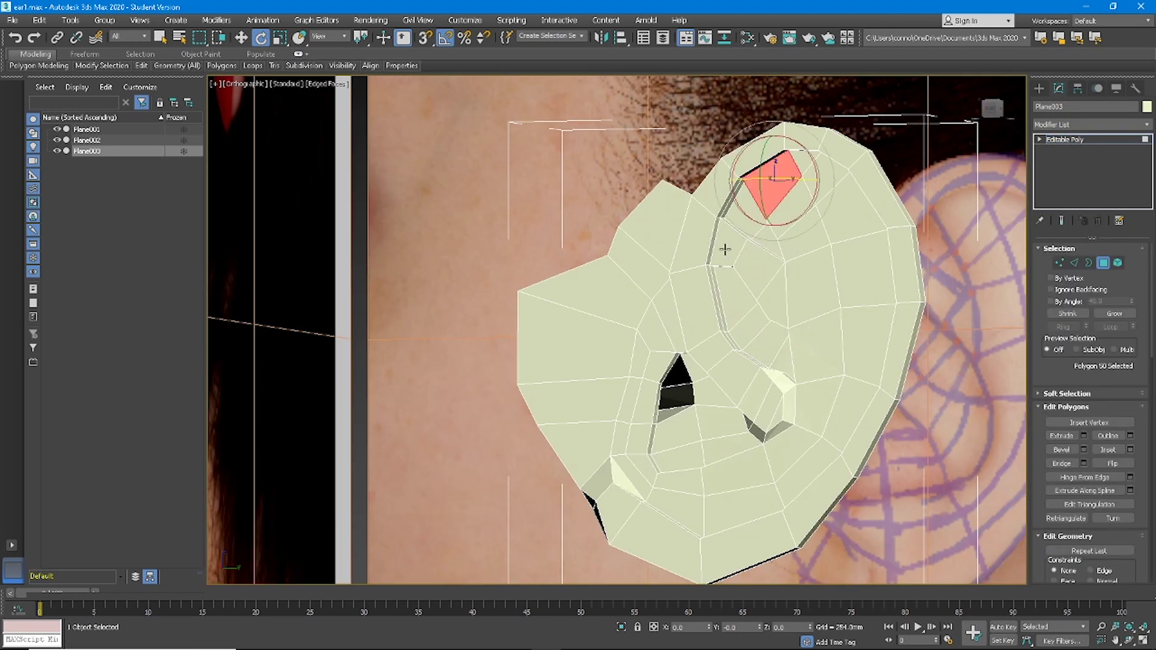
{"action": "left_click", "coordinate": [724, 244], "text": "ctrl"}
{"action": "left_click", "coordinate": [160, 38]}
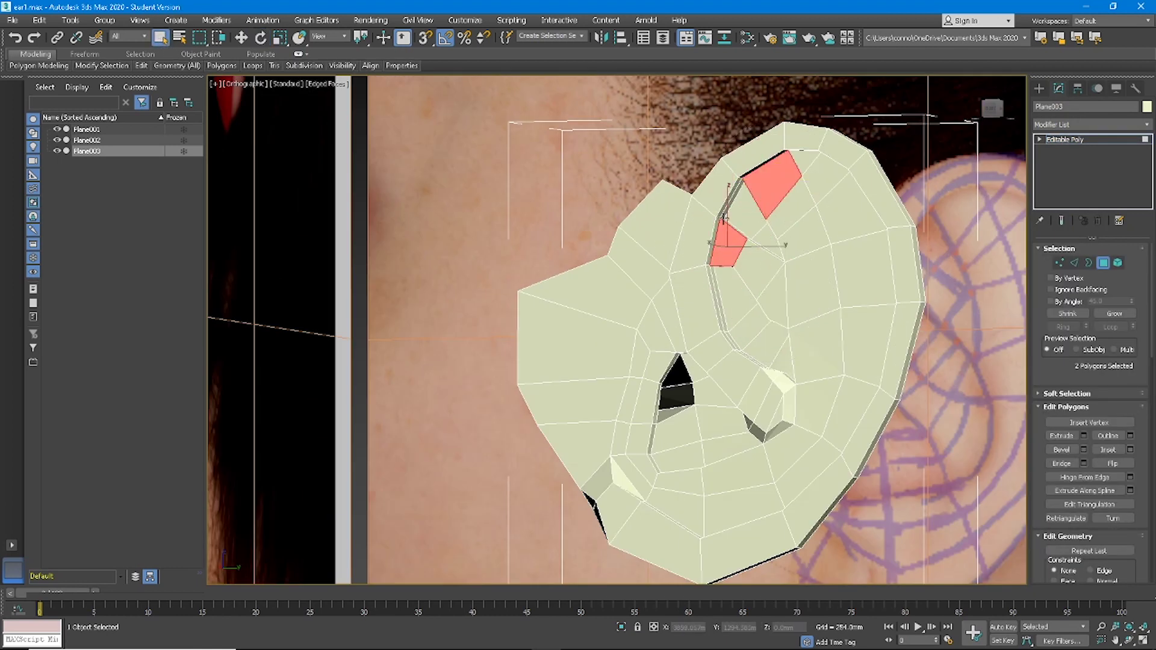
{"action": "left_click", "coordinate": [755, 265], "text": "ctrl"}
{"action": "left_click", "coordinate": [779, 289], "text": "ctrl"}
{"action": "left_click", "coordinate": [810, 286], "text": "ctrl"}
{"action": "left_click", "coordinate": [804, 241], "text": "ctrl"}
{"action": "left_click", "coordinate": [798, 192], "text": "ctrl"}
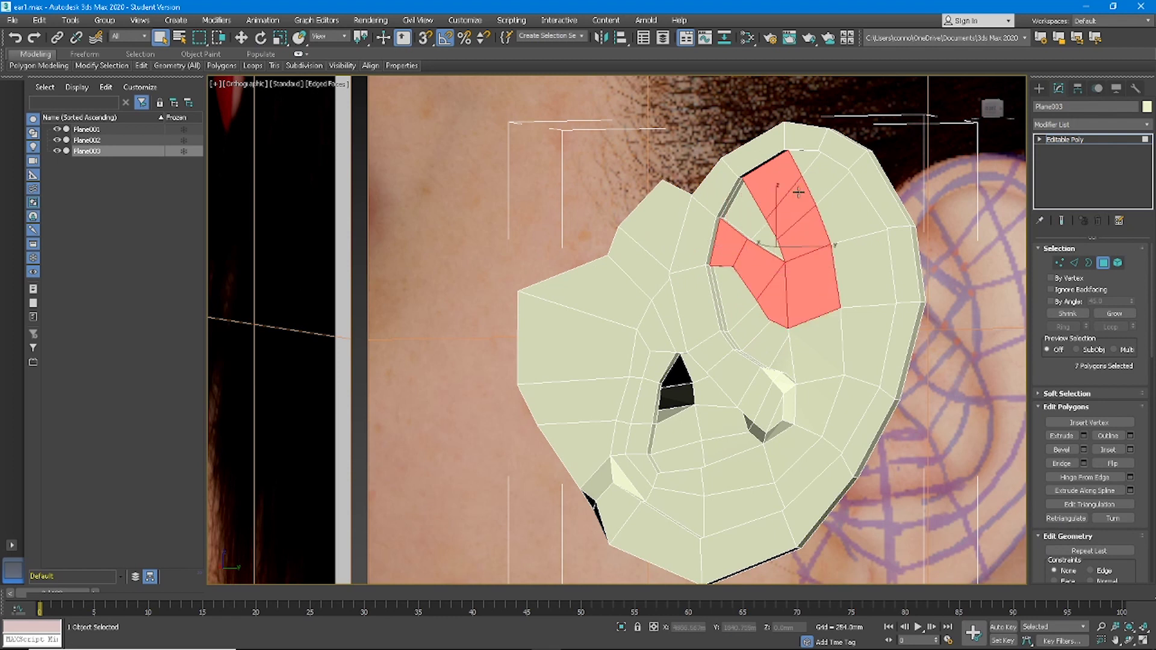
{"action": "left_click", "coordinate": [824, 175], "text": "ctrl"}
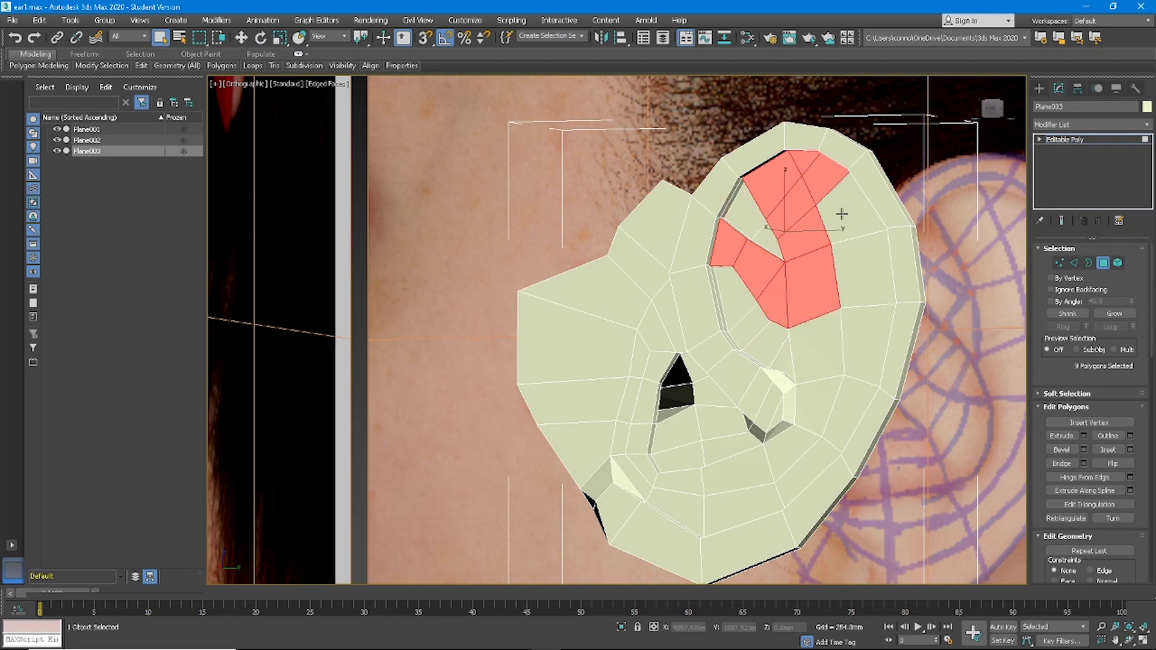
{"action": "left_click", "coordinate": [867, 201], "text": "ctrl"}
{"action": "left_click", "coordinate": [862, 271], "text": "ctrl"}
{"action": "left_click", "coordinate": [861, 340], "text": "ctrl"}
{"action": "left_click", "coordinate": [815, 346], "text": "ctrl"}
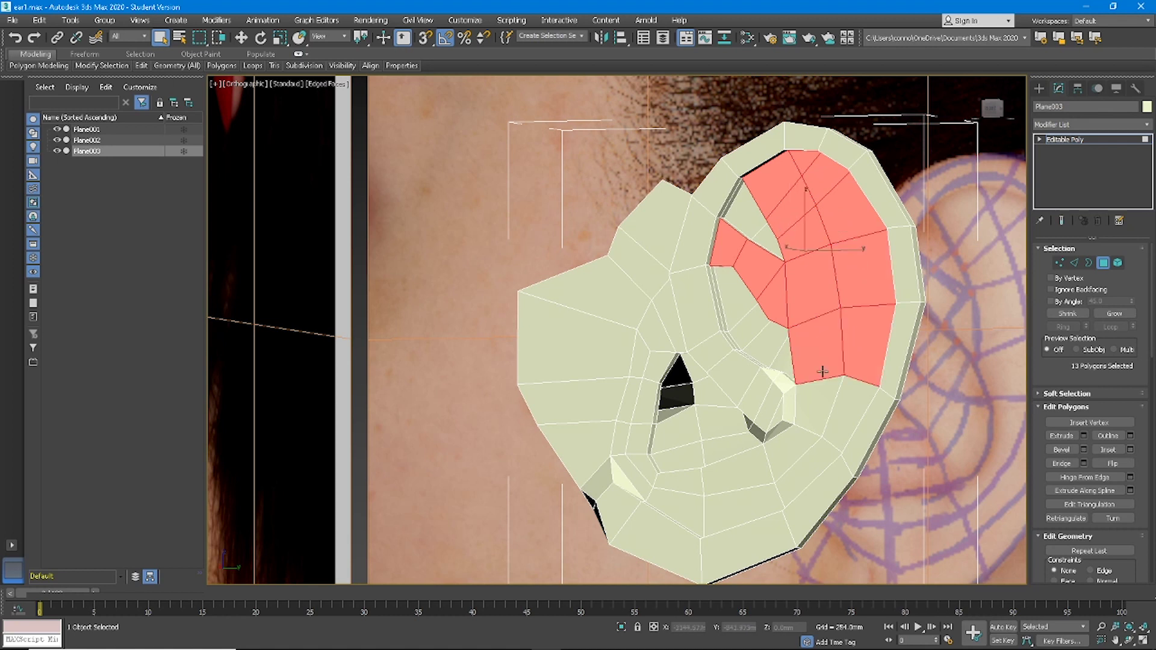
- Extend the polygon selection down around the lobe and up beside the ear canal, and shift the whole band slightly outward
{"action": "left_click", "coordinate": [818, 404], "text": "ctrl"}
{"action": "left_click", "coordinate": [848, 409], "text": "ctrl"}
{"action": "left_click", "coordinate": [807, 473], "text": "ctrl"}
{"action": "left_click", "coordinate": [789, 454], "text": "ctrl"}
{"action": "left_click", "coordinate": [739, 472], "text": "ctrl"}
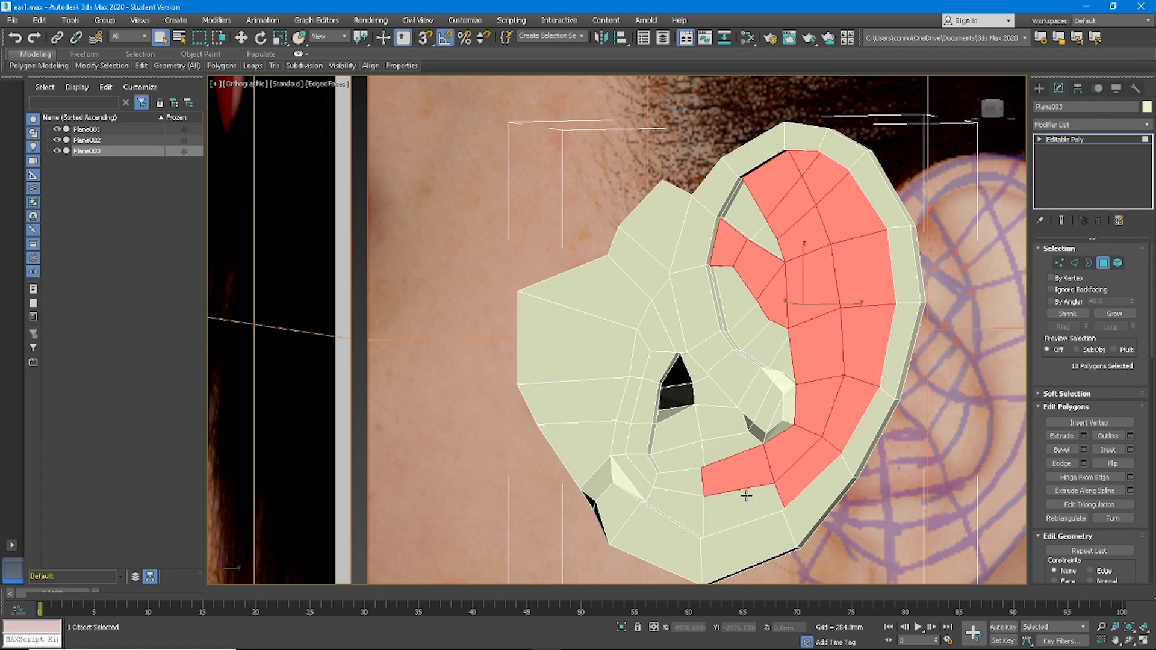
{"action": "left_click", "coordinate": [743, 511], "text": "ctrl"}
{"action": "left_click", "coordinate": [678, 482], "text": "ctrl"}
{"action": "left_click", "coordinate": [674, 509], "text": "ctrl"}
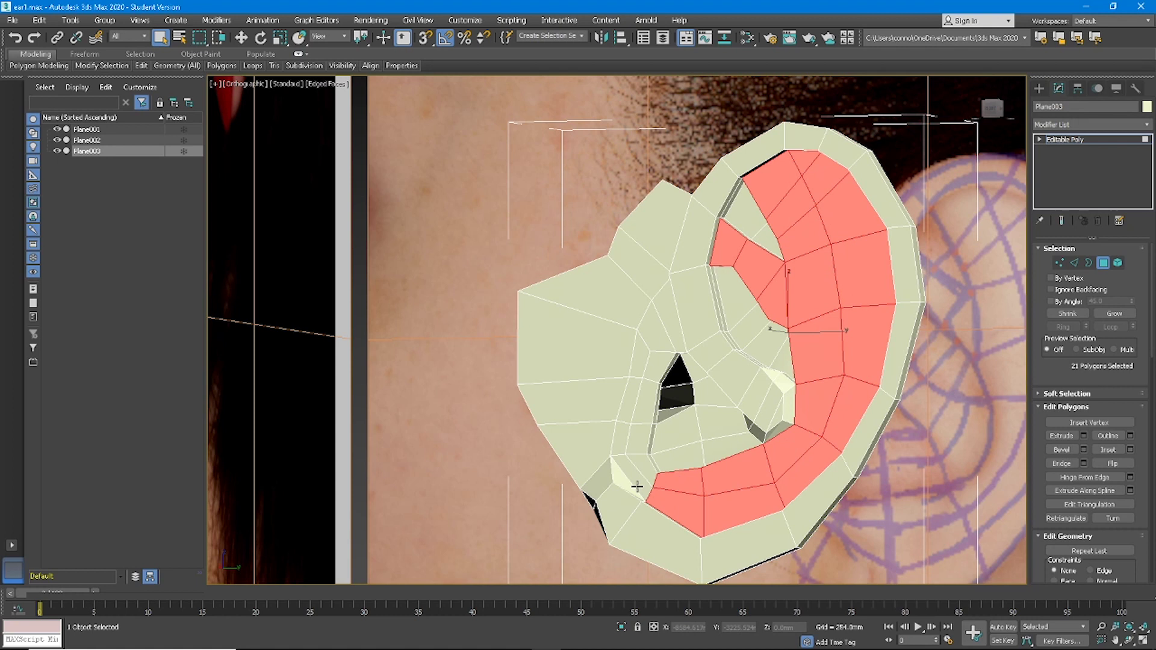
{"action": "left_click", "coordinate": [632, 478], "text": "ctrl"}
{"action": "left_click", "coordinate": [645, 464], "text": "ctrl"}
{"action": "left_click", "coordinate": [638, 439], "text": "ctrl"}
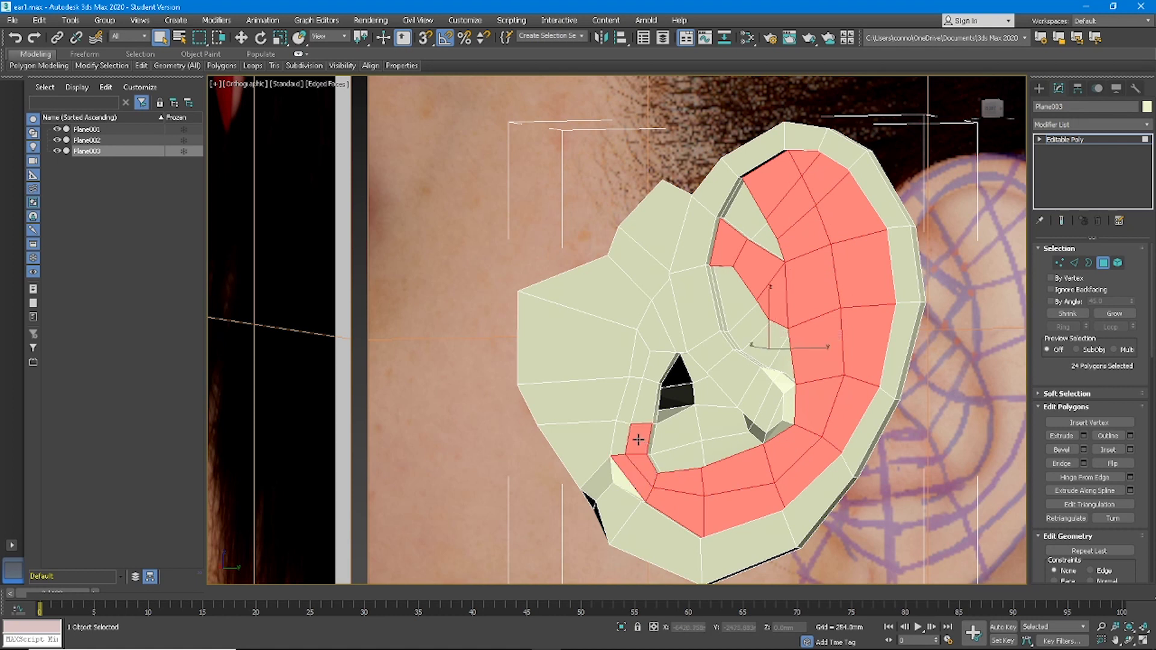
{"action": "left_click", "coordinate": [630, 400], "text": "ctrl"}
{"action": "left_click", "coordinate": [643, 398], "text": "ctrl"}
{"action": "left_click", "coordinate": [637, 365], "text": "ctrl"}
{"action": "left_click", "coordinate": [653, 335], "text": "ctrl"}
{"action": "left_click", "coordinate": [666, 322], "text": "ctrl"}
{"action": "middle_click_drag", "start_coordinate": [693, 341], "coordinate": [668, 367], "text": "alt"}
{"action": "left_click", "coordinate": [247, 38]}
{"action": "mouse_move", "coordinate": [730, 369]}
{"action": "left_mouse_down"}
{"action": "mouse_move", "coordinate": [713, 371]}
{"action": "mouse_move", "coordinate": [723, 371]}
{"action": "left_mouse_up"}
- Examine the lower end of the inner fold at edge level from several angles for gaps in the mesh
{"action": "middle_click_drag", "start_coordinate": [782, 406], "coordinate": [817, 357], "text": "alt"}
{"action": "scroll", "coordinate": [828, 301], "scroll_direction": "down", "scroll_amount": 5}
{"action": "scroll", "coordinate": [817, 358], "scroll_direction": "up", "scroll_amount": 7}
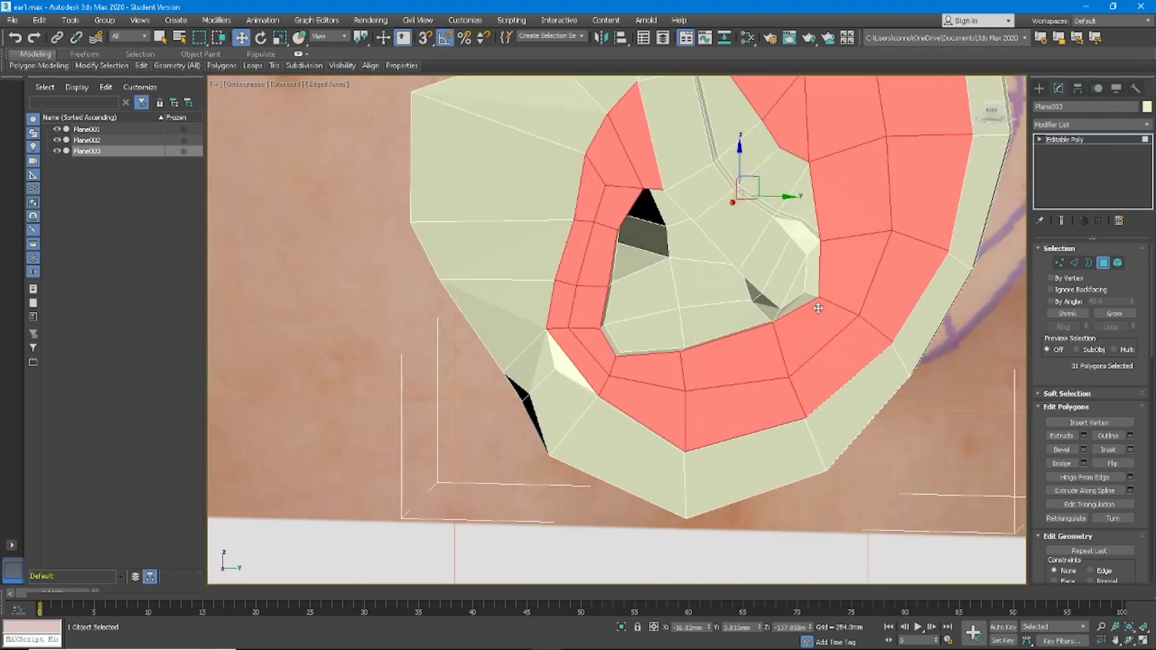
{"action": "left_click", "coordinate": [1074, 263]}
{"action": "left_click", "coordinate": [804, 276]}
{"action": "middle_click_drag", "start_coordinate": [805, 276], "coordinate": [827, 285], "text": "alt"}
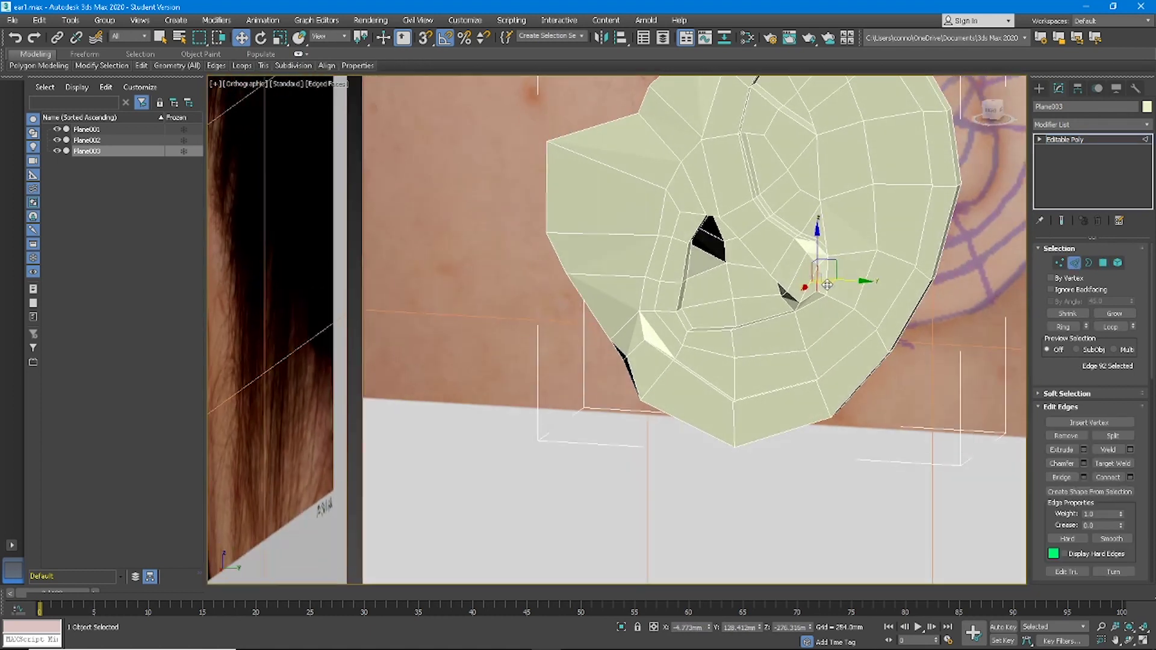
{"action": "scroll", "coordinate": [827, 284], "scroll_direction": "up", "scroll_amount": 10}
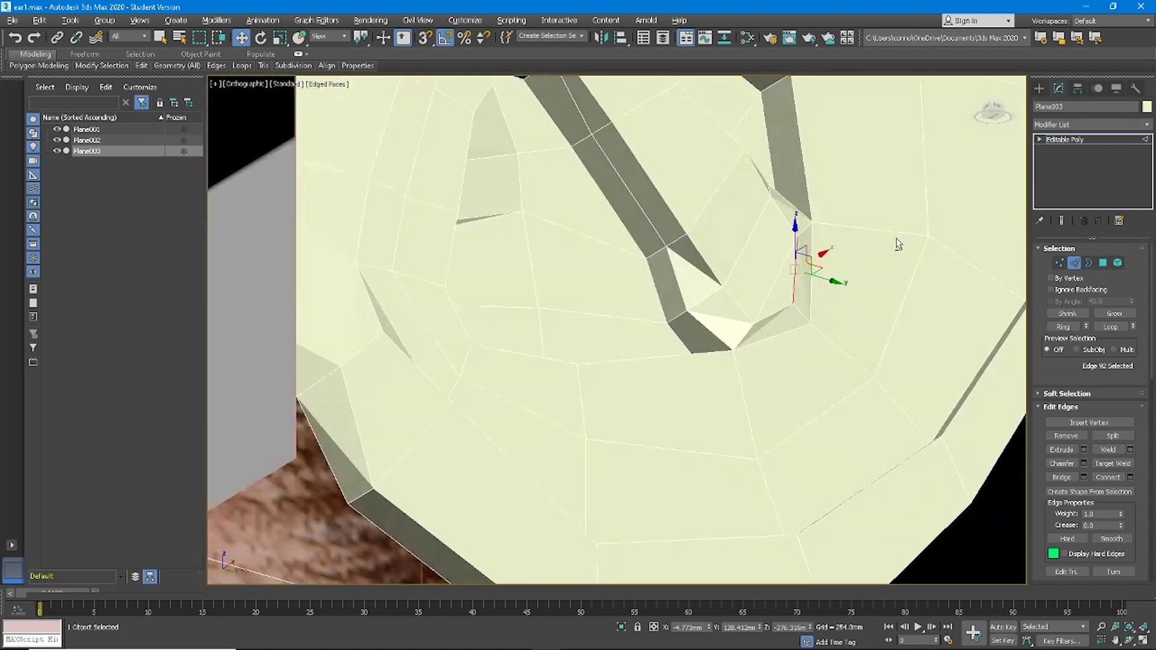
{"action": "middle_click_drag", "start_coordinate": [896, 239], "coordinate": [848, 325], "text": "alt"}
{"action": "scroll", "coordinate": [861, 264], "scroll_direction": "down", "scroll_amount": 3}
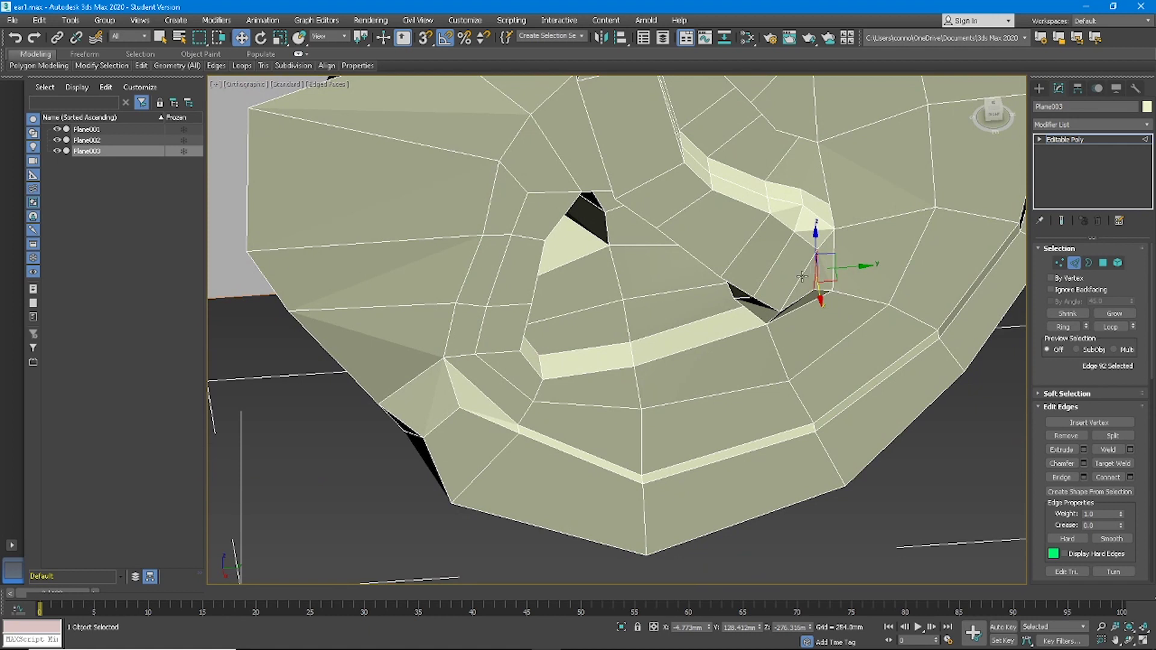
{"action": "scroll", "coordinate": [794, 261], "scroll_direction": "up", "scroll_amount": 6}
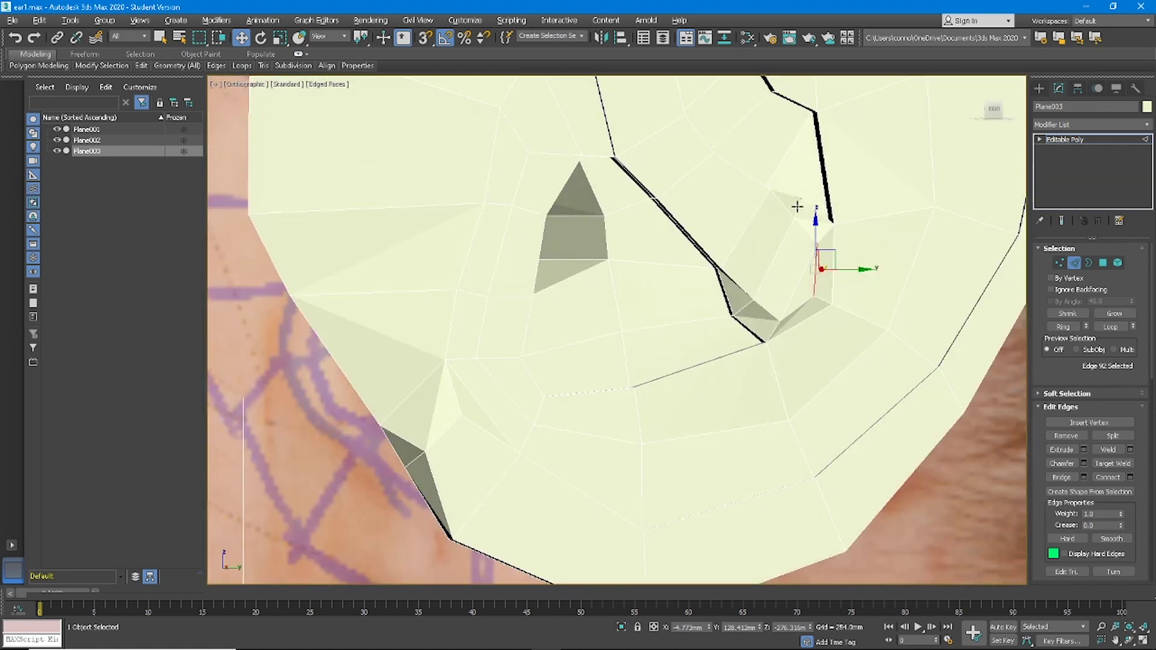
{"action": "scroll", "coordinate": [810, 265], "scroll_direction": "down", "scroll_amount": 5}
{"action": "scroll", "coordinate": [819, 269], "scroll_direction": "up", "scroll_amount": 2}
- Select the border edges around the lower end of the inner fold, try moving them sideways, and undo the move
{"action": "left_click", "coordinate": [836, 255]}
{"action": "mouse_move", "coordinate": [836, 255]}
{"action": "middle_mouse_down", "text": "alt"}
{"action": "mouse_move", "coordinate": [826, 233]}
{"action": "mouse_move", "coordinate": [829, 249]}
{"action": "middle_mouse_up", "text": "alt"}
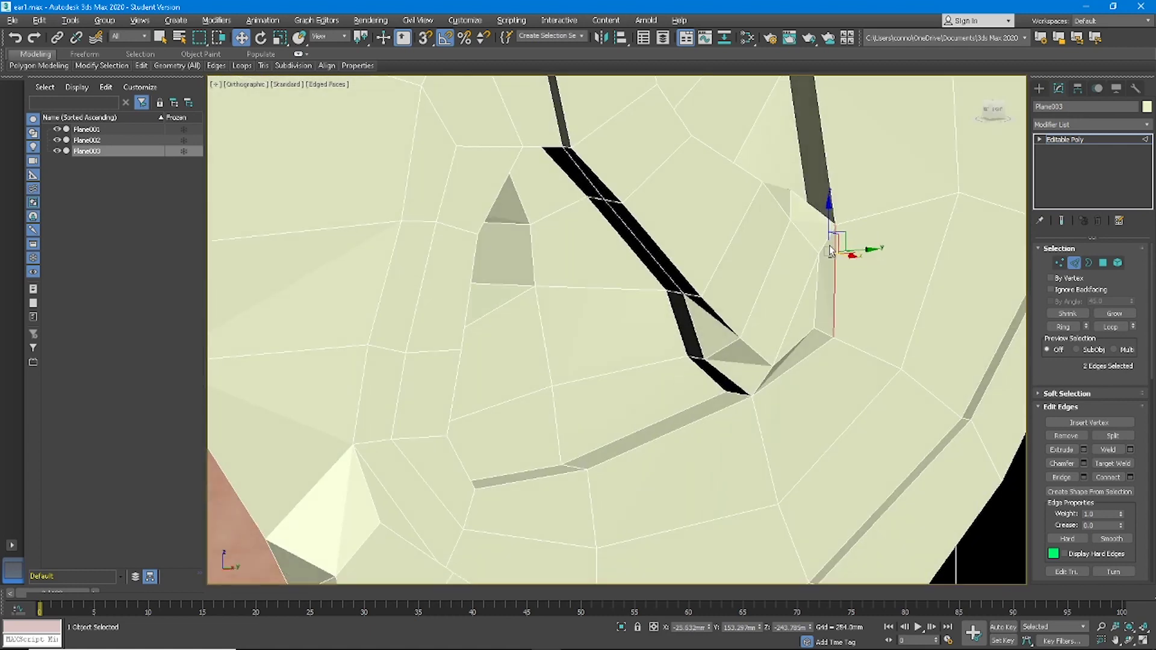
{"action": "left_click", "coordinate": [798, 362], "text": "ctrl"}
{"action": "middle_click_drag", "start_coordinate": [824, 393], "coordinate": [758, 356], "text": "alt"}
{"action": "left_click", "coordinate": [1129, 442]}
{"action": "middle_click_drag", "start_coordinate": [835, 312], "coordinate": [850, 290], "text": "alt"}
{"action": "left_click_drag", "start_coordinate": [823, 350], "coordinate": [858, 358]}
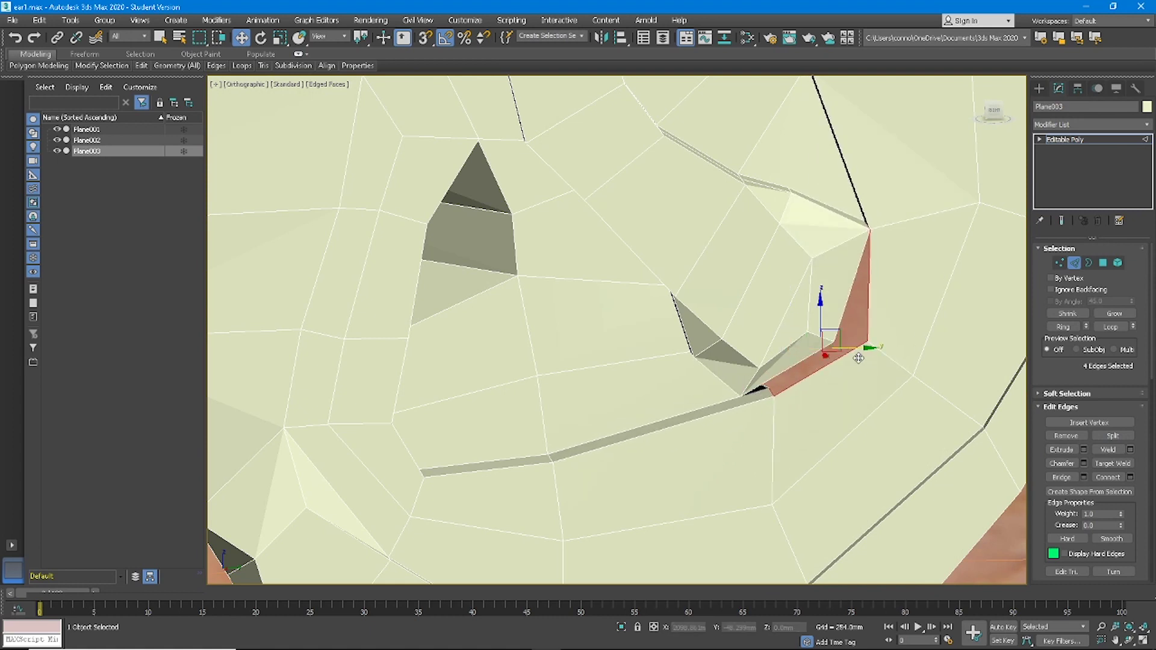
{"action": "key", "text": "ctrl+z"}
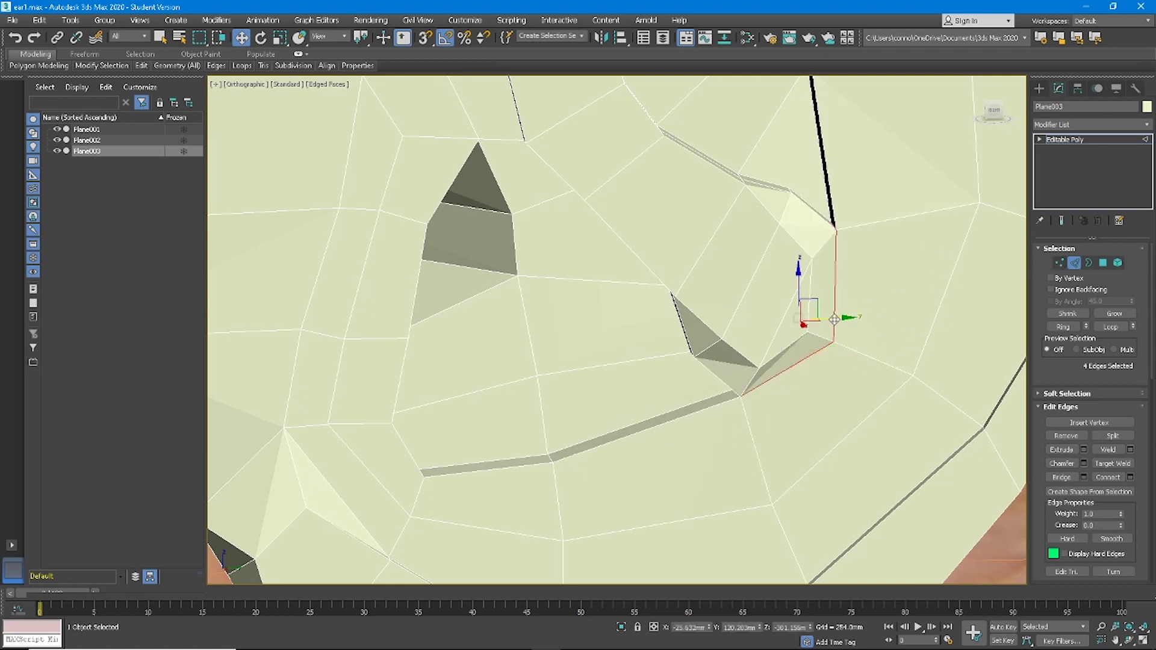
{"action": "left_click", "coordinate": [1059, 264]}
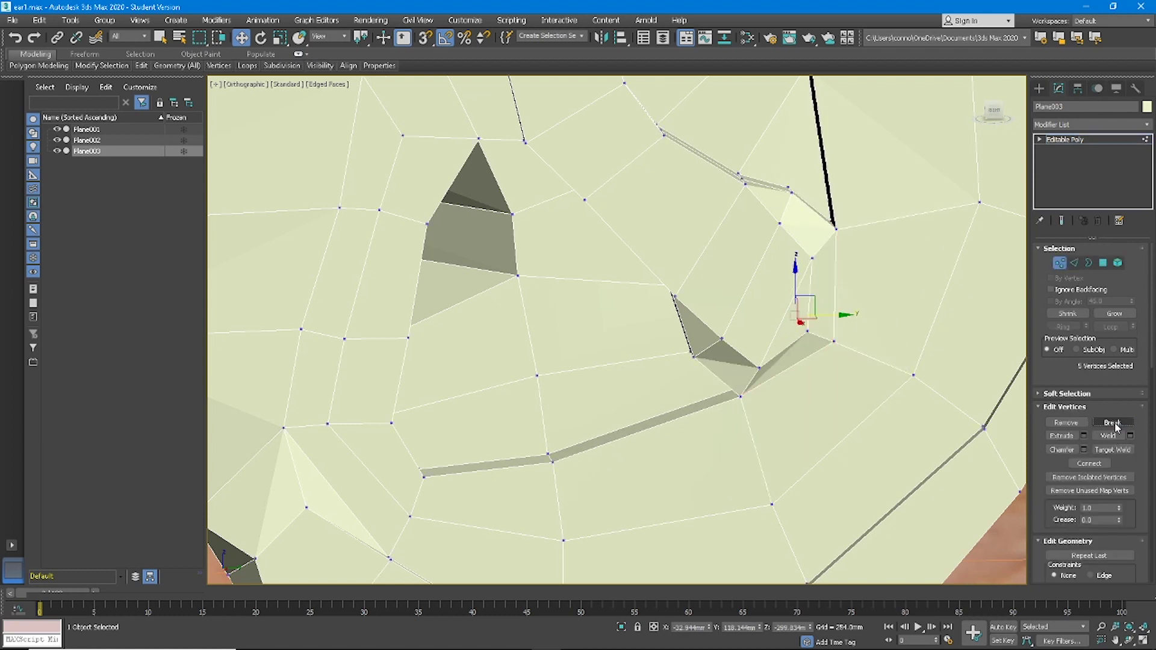
{"action": "left_click", "coordinate": [1102, 264]}
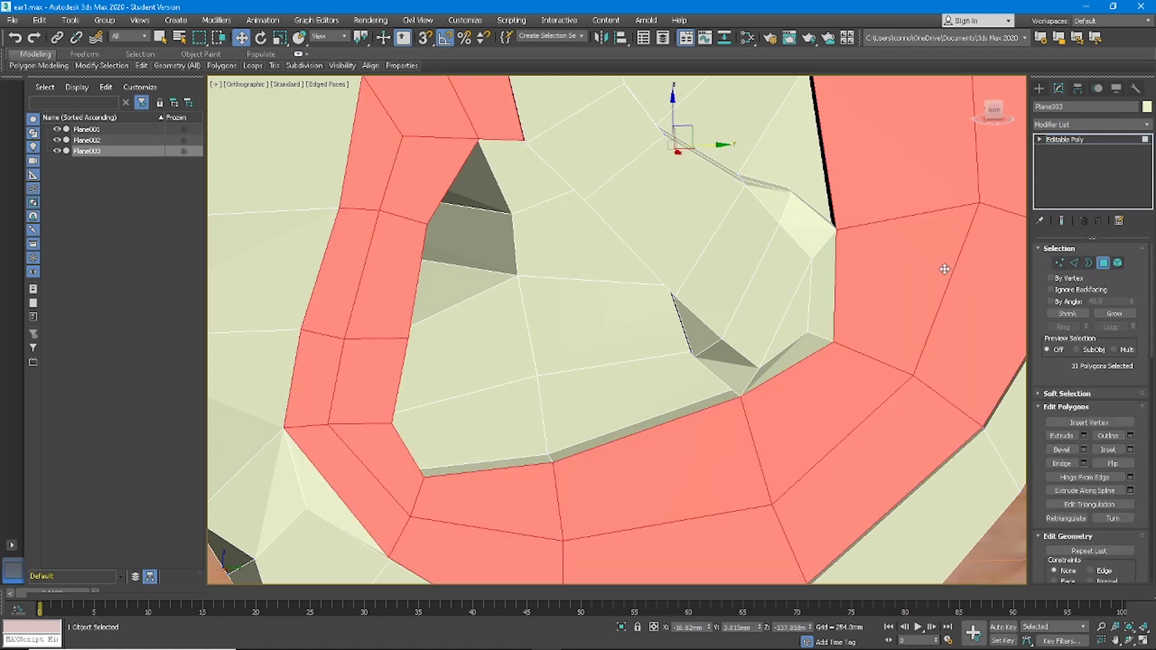
{"action": "left_click", "coordinate": [1083, 263]}
{"action": "left_click", "coordinate": [1103, 264], "text": "ctrl"}
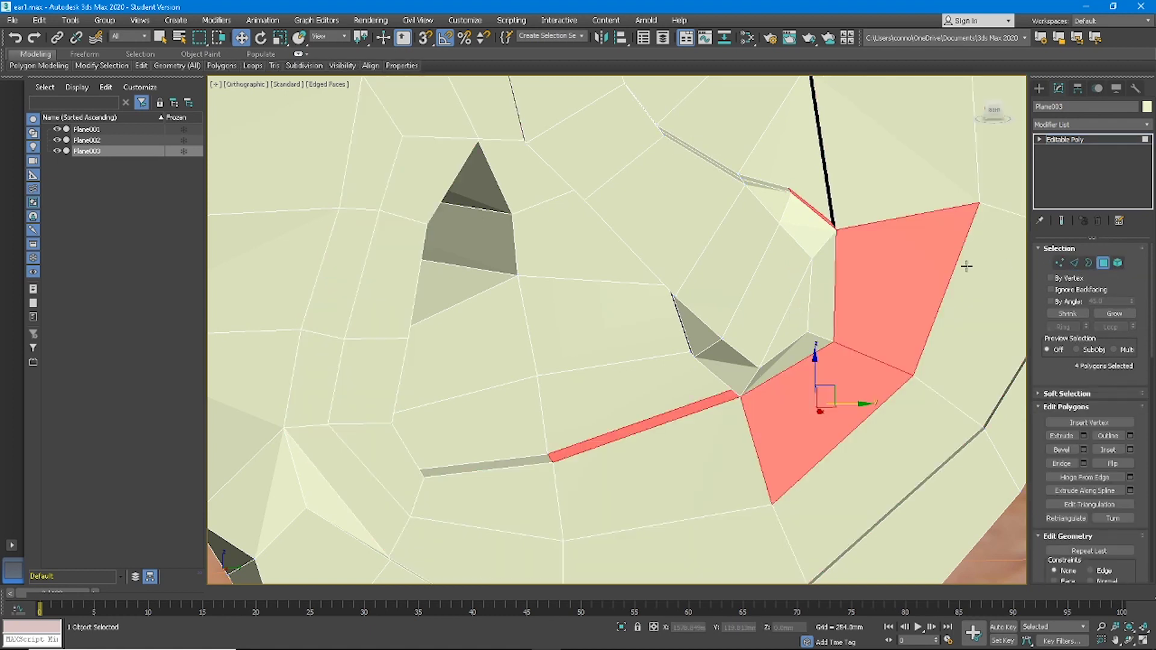
- Select the polygons lining the lower end of the inner fold and move them away from the surrounding outer faces
{"action": "left_click", "coordinate": [820, 299]}
{"action": "left_click", "coordinate": [800, 353], "text": "ctrl"}
{"action": "left_click", "coordinate": [725, 369], "text": "ctrl"}
{"action": "left_click", "coordinate": [694, 333], "text": "ctrl"}
{"action": "middle_click_drag", "start_coordinate": [694, 332], "coordinate": [720, 290], "text": "alt"}
{"action": "left_click", "coordinate": [712, 362], "text": "ctrl"}
{"action": "left_click", "coordinate": [676, 329], "text": "ctrl"}
{"action": "left_click", "coordinate": [676, 330], "text": "ctrl"}
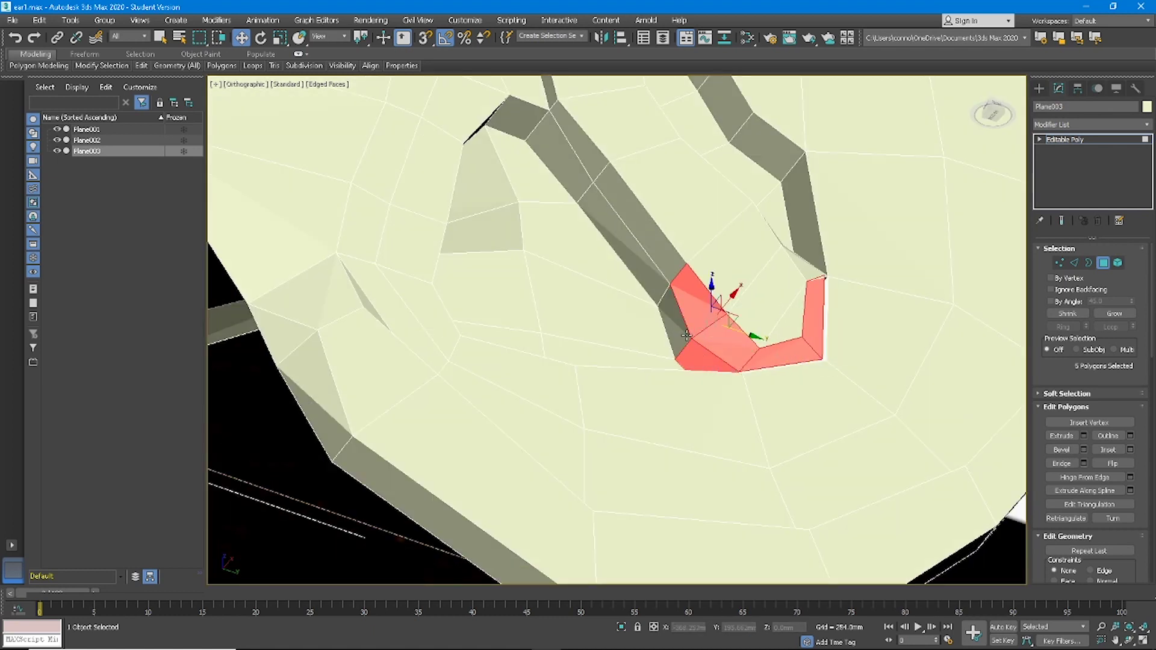
{"action": "left_click", "coordinate": [685, 335], "text": "ctrl"}
{"action": "middle_click_drag", "start_coordinate": [685, 334], "coordinate": [766, 293], "text": "alt"}
{"action": "left_click", "coordinate": [775, 249], "text": "ctrl"}
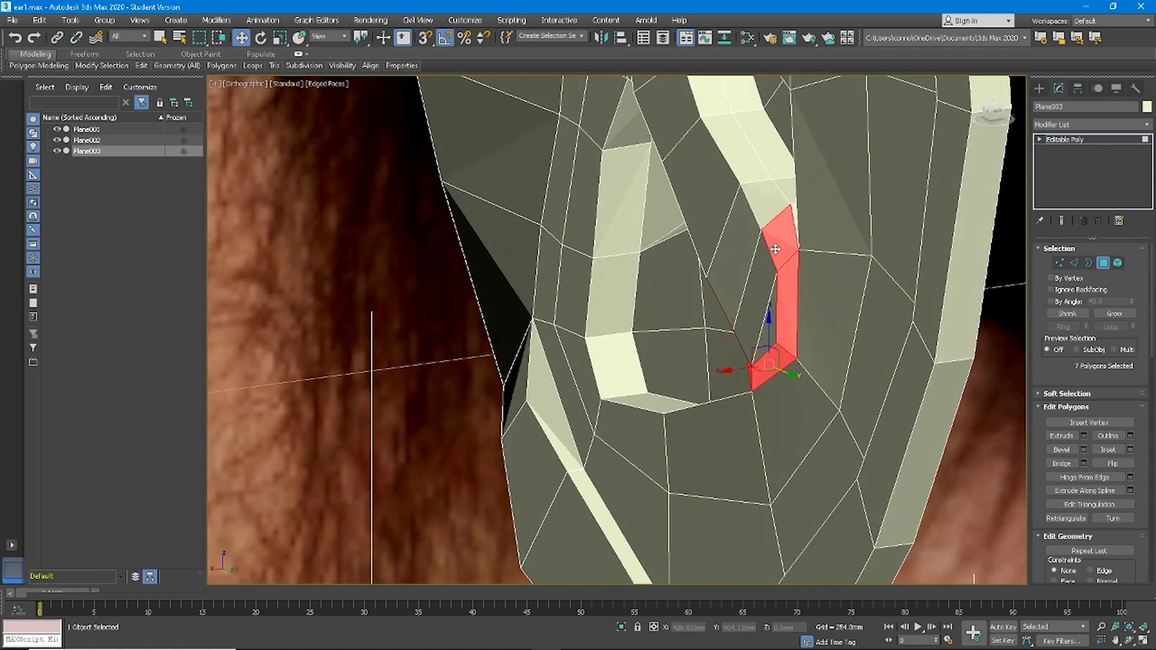
{"action": "middle_click_drag", "start_coordinate": [784, 225], "coordinate": [774, 249], "text": "alt"}
{"action": "left_click", "coordinate": [797, 319], "text": "ctrl"}
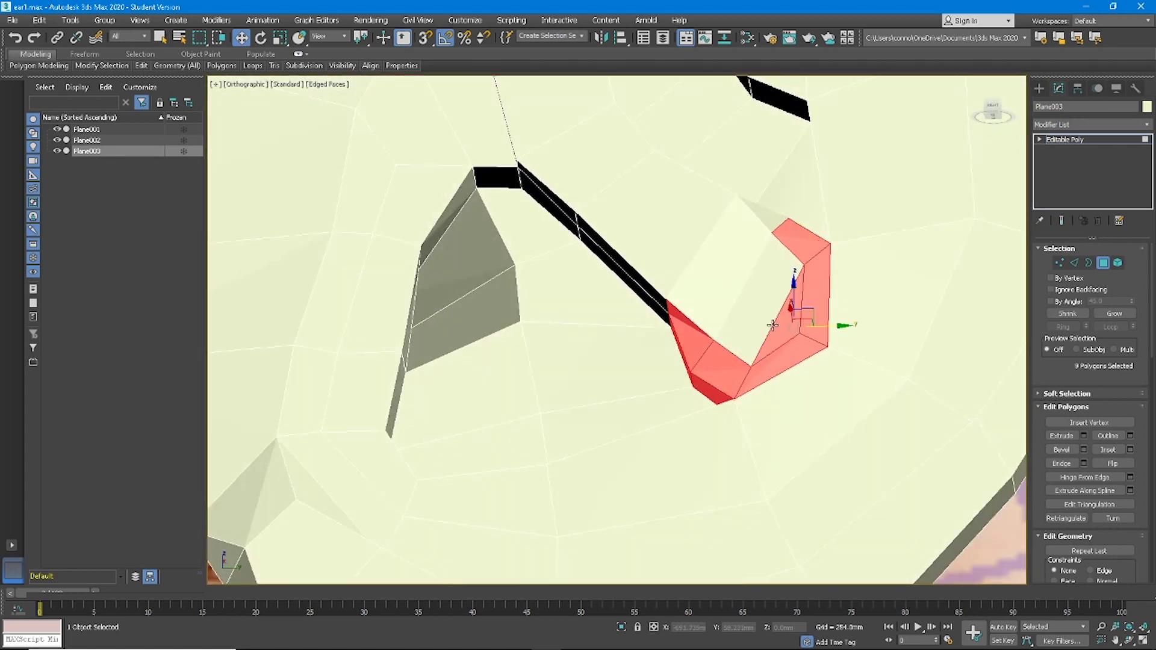
{"action": "left_click", "coordinate": [779, 259], "text": "ctrl"}
{"action": "left_click", "coordinate": [714, 286], "text": "ctrl"}
{"action": "left_click_drag", "start_coordinate": [769, 314], "coordinate": [755, 303]}
- Select the 13 polygons forming the floor and walls at the lower end of the inner fold
{"action": "middle_click_drag", "start_coordinate": [770, 308], "coordinate": [774, 365], "text": "alt"}
{"action": "left_click", "coordinate": [807, 304]}
{"action": "left_click", "coordinate": [777, 370], "text": "ctrl"}
{"action": "left_click", "coordinate": [724, 376], "text": "ctrl"}
{"action": "left_click", "coordinate": [767, 342], "text": "ctrl"}
{"action": "left_click", "coordinate": [748, 328], "text": "ctrl"}
{"action": "left_click", "coordinate": [711, 308], "text": "ctrl"}
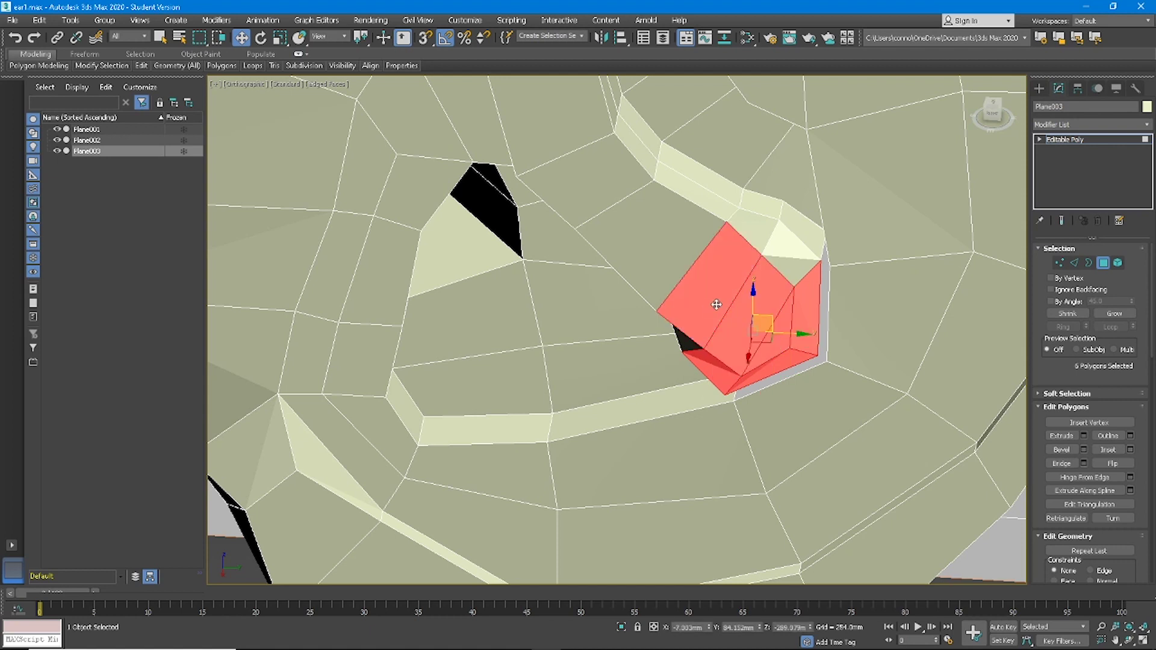
{"action": "left_click", "coordinate": [774, 250], "text": "ctrl"}
{"action": "left_click", "coordinate": [757, 234], "text": "ctrl"}
{"action": "left_click", "coordinate": [761, 208], "text": "ctrl"}
{"action": "left_click", "coordinate": [800, 230], "text": "ctrl"}
{"action": "middle_click_drag", "start_coordinate": [802, 285], "coordinate": [848, 207], "text": "alt"}
{"action": "left_click", "coordinate": [681, 325], "text": "ctrl"}
{"action": "left_click", "coordinate": [667, 334], "text": "ctrl"}
{"action": "left_click", "coordinate": [689, 374], "text": "ctrl"}
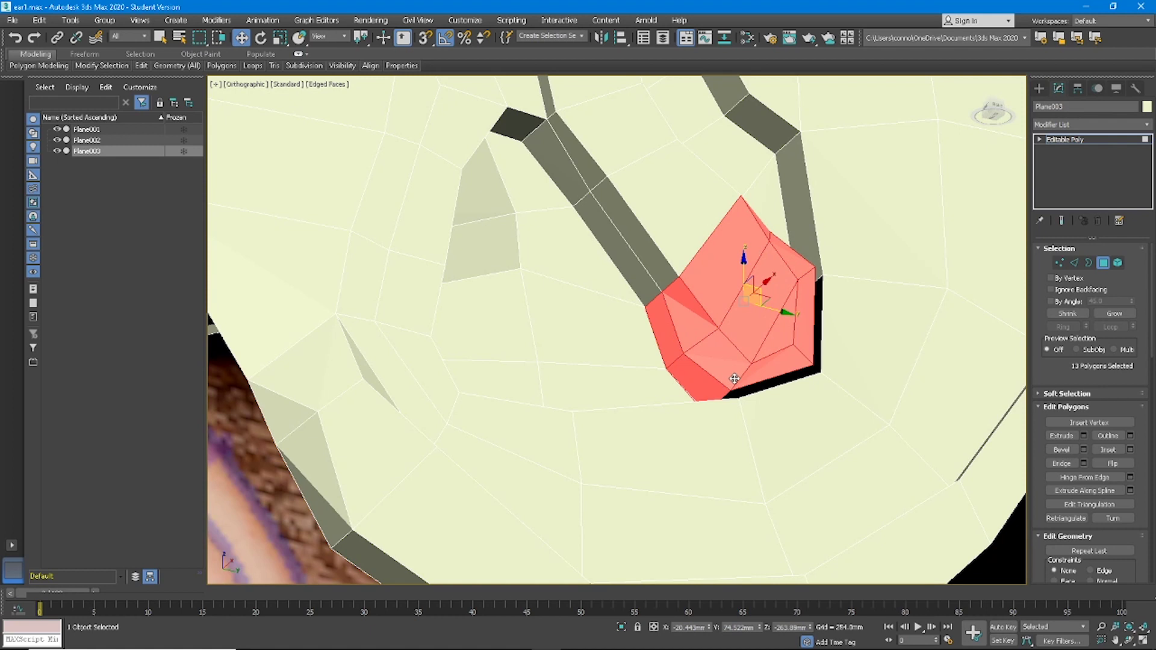
- Deselect the surplus wall polygons around the fold's lower end, leaving nine polygons selected
{"action": "left_click", "coordinate": [703, 377], "text": "alt"}
{"action": "left_click", "coordinate": [677, 348], "text": "alt"}
{"action": "middle_click_drag", "start_coordinate": [829, 283], "coordinate": [739, 395], "text": "alt"}
{"action": "left_click", "coordinate": [784, 233], "text": "alt"}
{"action": "left_click", "coordinate": [798, 251], "text": "alt"}
{"action": "middle_click_drag", "start_coordinate": [753, 260], "coordinate": [739, 299], "text": "alt"}
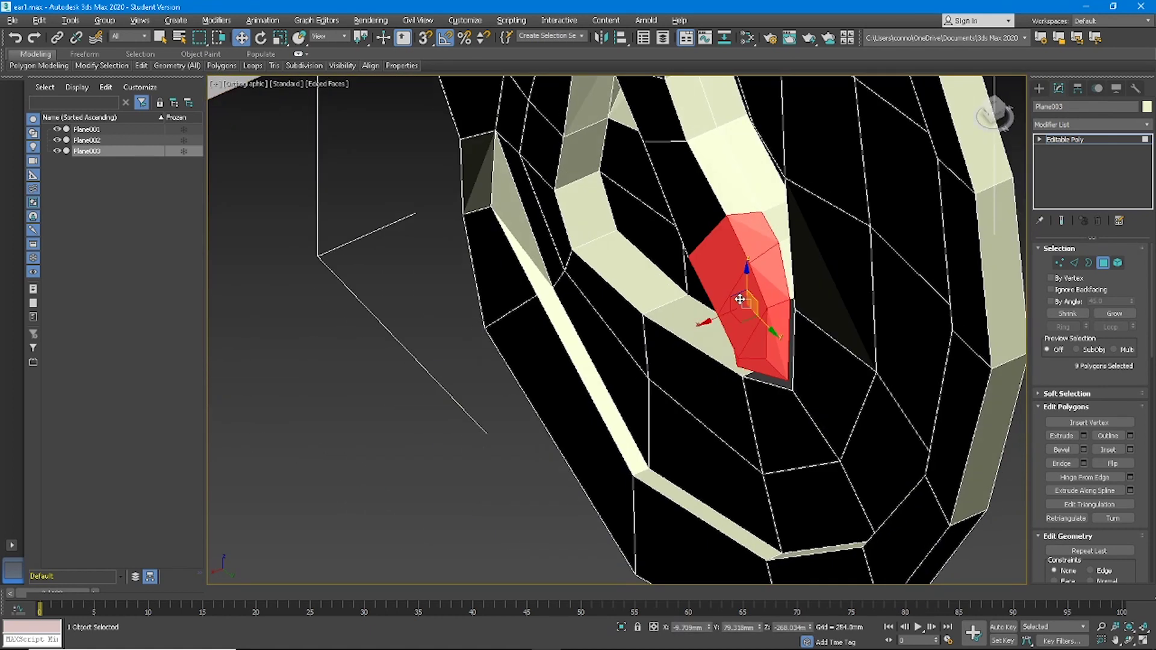
{"action": "mouse_move", "coordinate": [721, 316]}
{"action": "left_mouse_down"}
{"action": "mouse_move", "coordinate": [747, 307]}
{"action": "mouse_move", "coordinate": [722, 316]}
{"action": "left_mouse_up"}
{"action": "middle_click_drag", "start_coordinate": [722, 316], "coordinate": [783, 506], "text": "alt"}
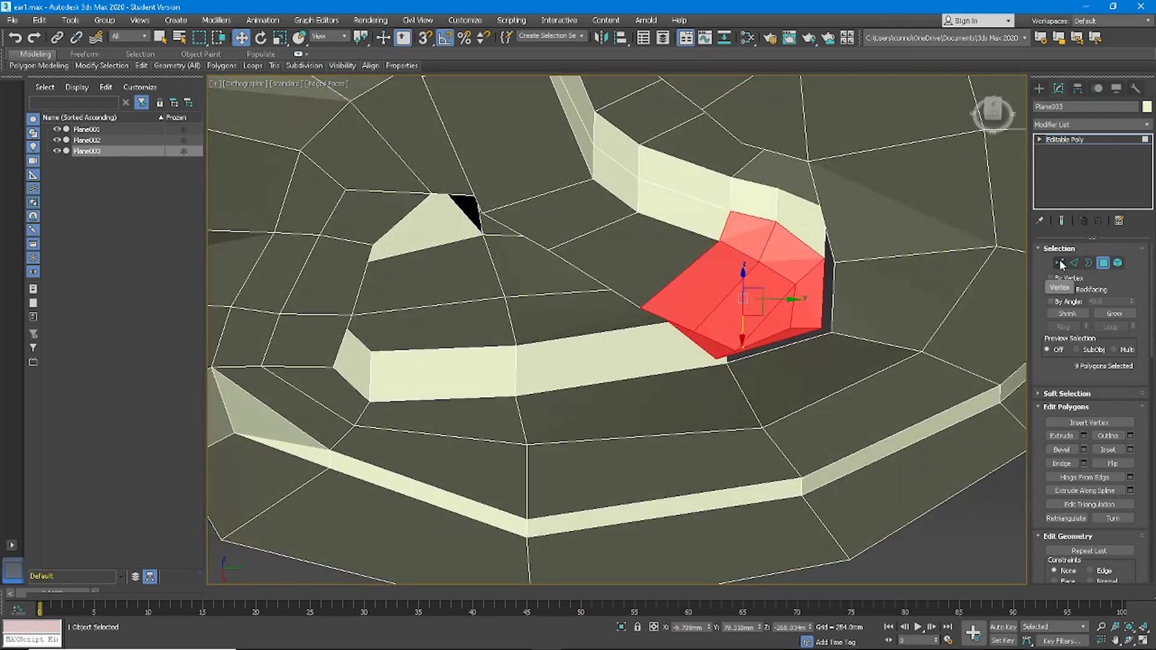
- Convert the polygon selection at the fold's lower end to vertices and weld them with a 0.254 mm threshold
{"action": "left_click", "coordinate": [1060, 264], "text": "ctrl"}
{"action": "left_click", "coordinate": [1102, 264], "text": "ctrl"}
{"action": "left_click", "coordinate": [1060, 265], "text": "ctrl"}
{"action": "scroll", "coordinate": [897, 270], "scroll_direction": "up", "scroll_amount": 8}
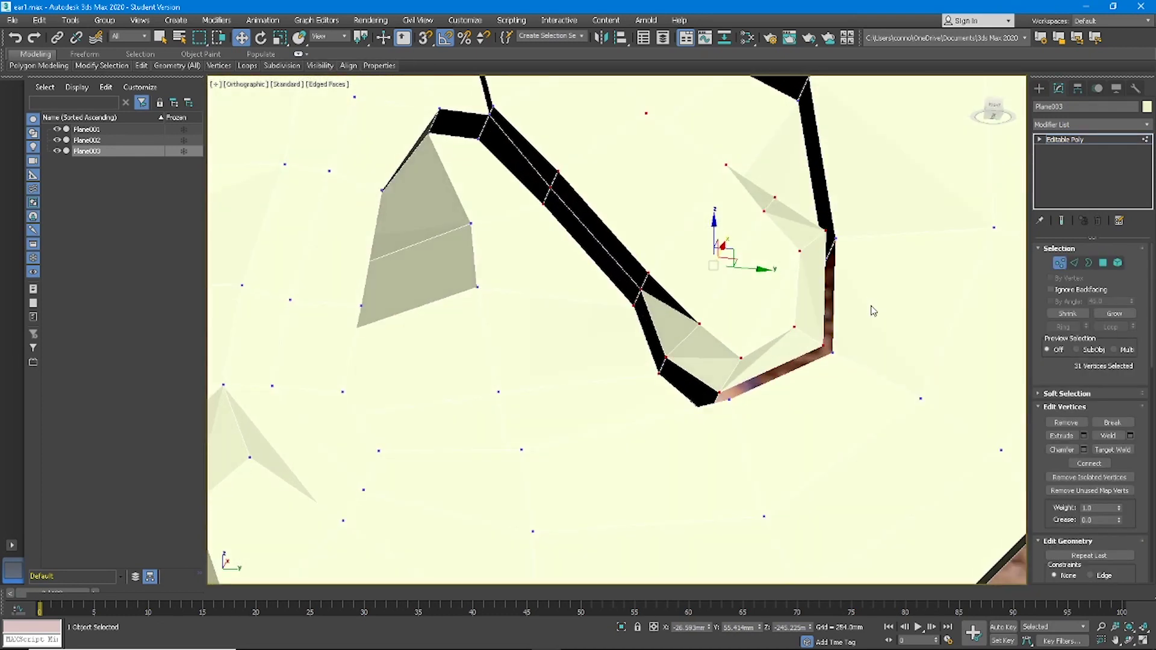
{"action": "middle_click_drag", "start_coordinate": [873, 311], "coordinate": [872, 337], "text": "alt"}
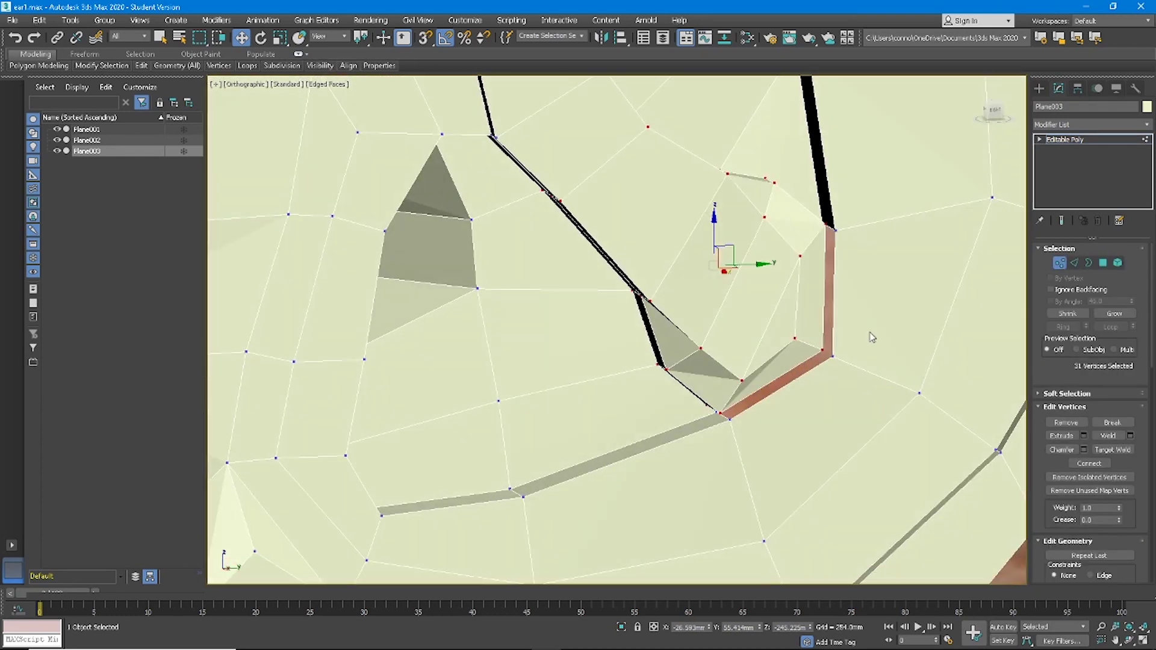
{"action": "left_click", "coordinate": [1130, 436]}
{"action": "right_click", "coordinate": [626, 335]}
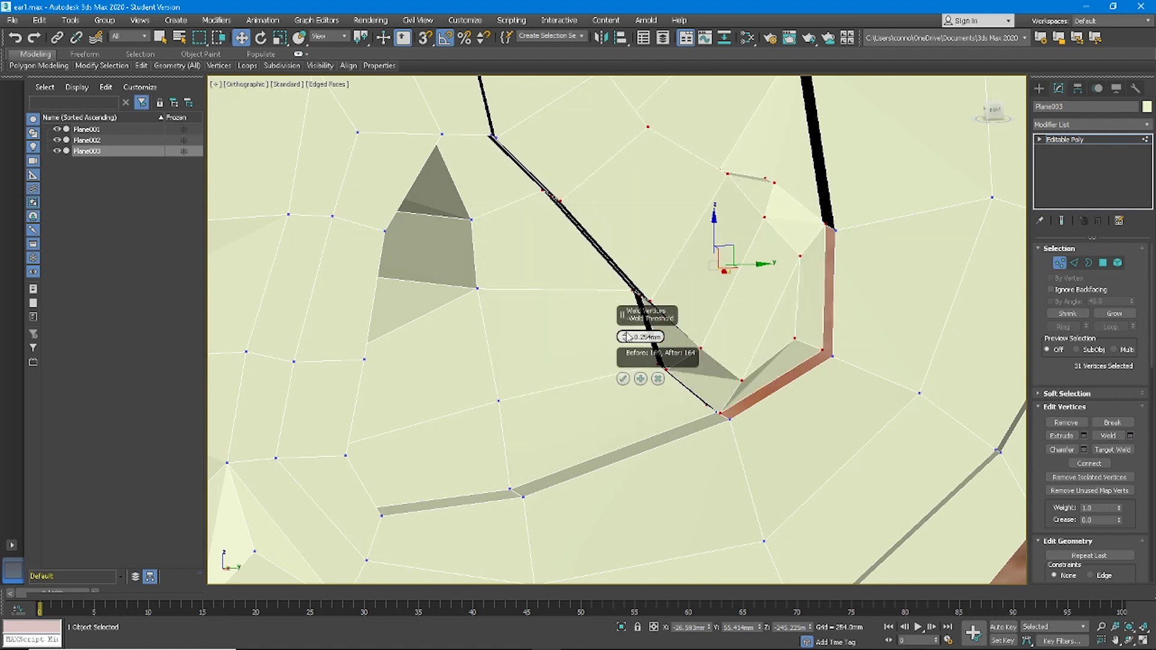
{"action": "left_click", "coordinate": [622, 378]}
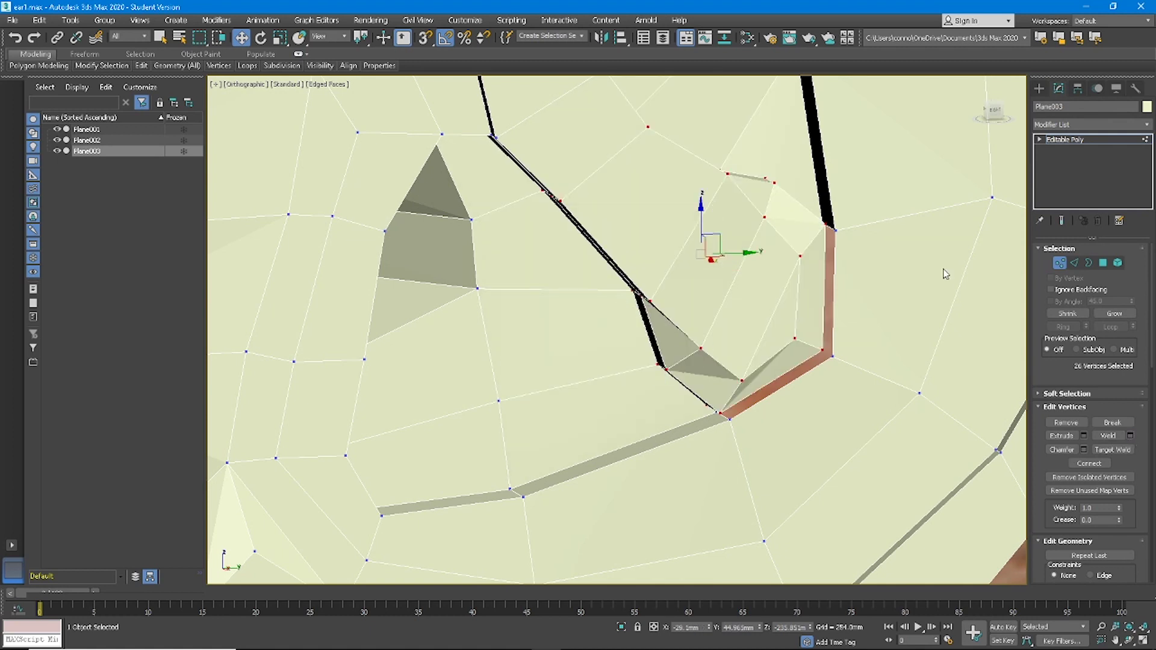
- Shrink the polygon selection to the nine faces at the fold's lower end and move them away from the outer surface
{"action": "left_click", "coordinate": [1102, 264]}
{"action": "middle_click_drag", "start_coordinate": [927, 256], "coordinate": [879, 290], "text": "alt"}
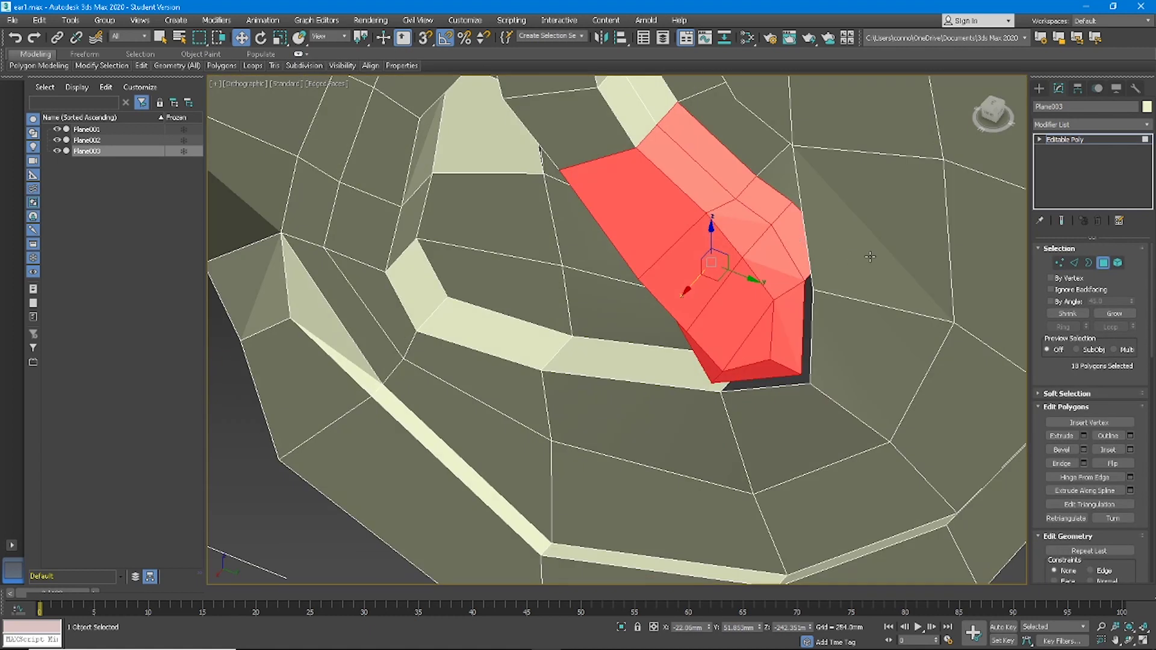
{"action": "left_click", "coordinate": [1078, 312]}
{"action": "middle_click_drag", "start_coordinate": [843, 199], "coordinate": [810, 175], "text": "alt"}
{"action": "middle_click_drag", "start_coordinate": [730, 281], "coordinate": [733, 244], "text": "alt"}
{"action": "left_click_drag", "start_coordinate": [733, 266], "coordinate": [733, 288]}
{"action": "mouse_move", "coordinate": [732, 288]}
{"action": "middle_mouse_down", "text": "alt"}
{"action": "mouse_move", "coordinate": [711, 416]}
{"action": "mouse_move", "coordinate": [719, 336]}
{"action": "middle_mouse_up", "text": "alt"}
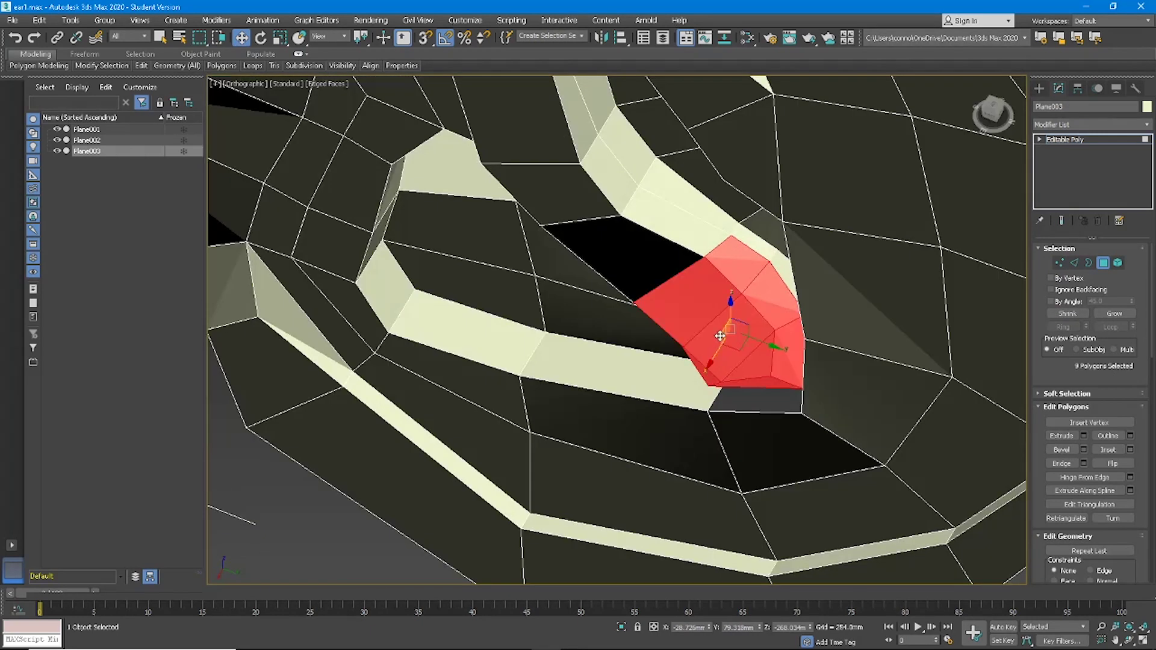
- Fine-tune the position of the nine polygons at the fold's lower end and rotate them to follow the hollow
{"action": "left_click_drag", "start_coordinate": [711, 359], "coordinate": [713, 358]}
{"action": "left_click", "coordinate": [261, 38]}
{"action": "middle_click_drag", "start_coordinate": [730, 330], "coordinate": [764, 264], "text": "alt"}
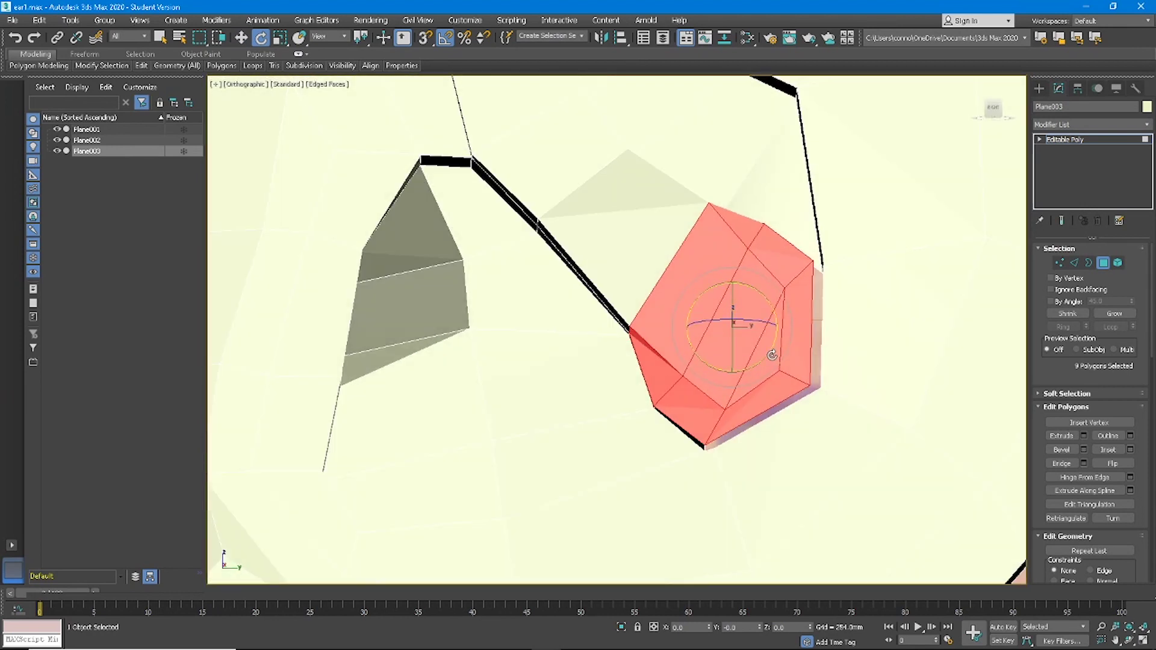
{"action": "left_click_drag", "start_coordinate": [751, 327], "coordinate": [760, 354]}
{"action": "mouse_move", "coordinate": [759, 354]}
{"action": "middle_mouse_down", "text": "alt"}
{"action": "mouse_move", "coordinate": [782, 325]}
{"action": "mouse_move", "coordinate": [843, 300]}
{"action": "mouse_move", "coordinate": [734, 314]}
{"action": "mouse_move", "coordinate": [699, 377]}
{"action": "middle_mouse_up", "text": "alt"}
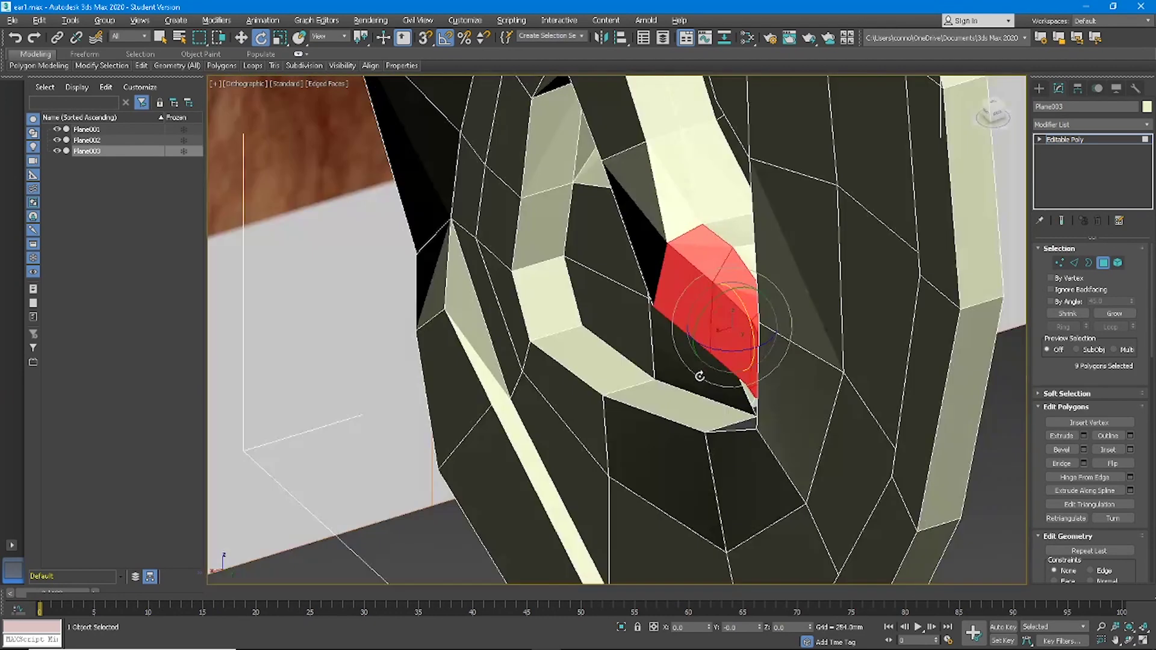
- Move the single edge crossing the fold's floor along X to reshape the transition at its lower end
{"action": "key", "text": "2"}
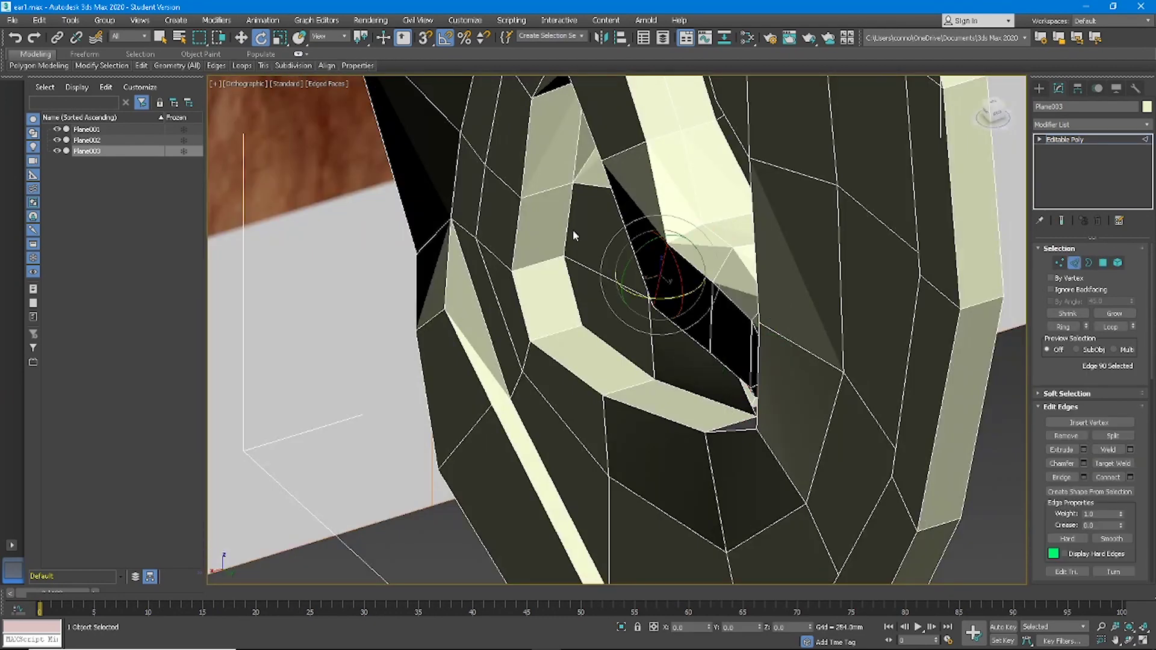
{"action": "key", "text": "w"}
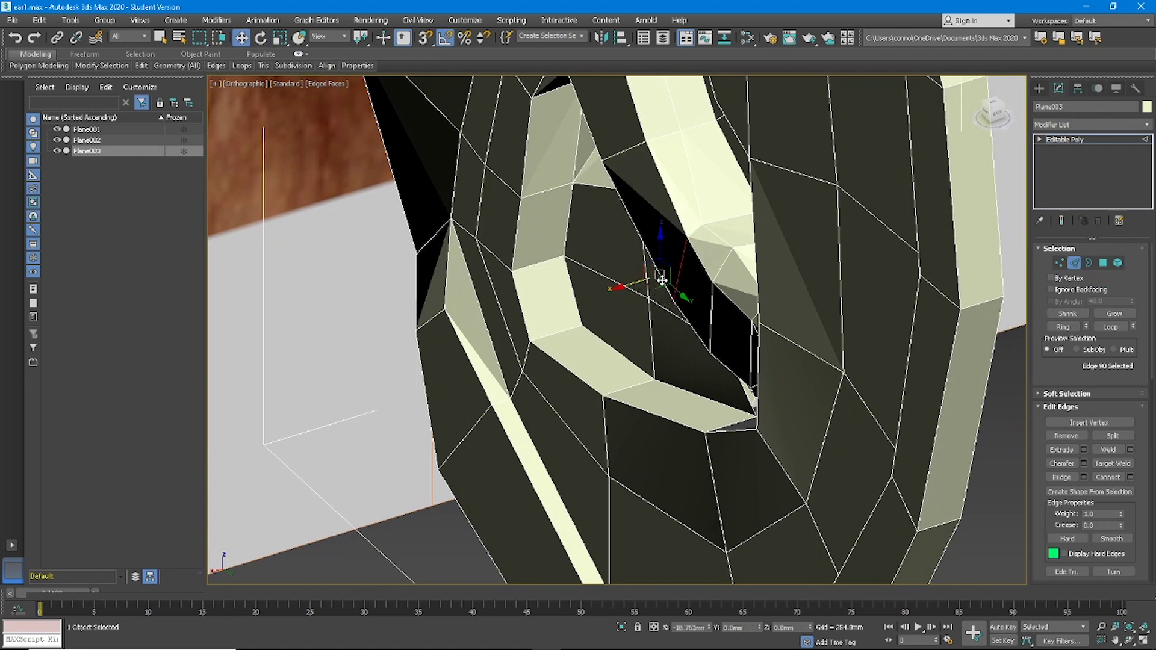
{"action": "middle_click_drag", "start_coordinate": [665, 279], "coordinate": [787, 323], "text": "alt"}
{"action": "scroll", "coordinate": [787, 323], "scroll_direction": "up", "scroll_amount": 5}
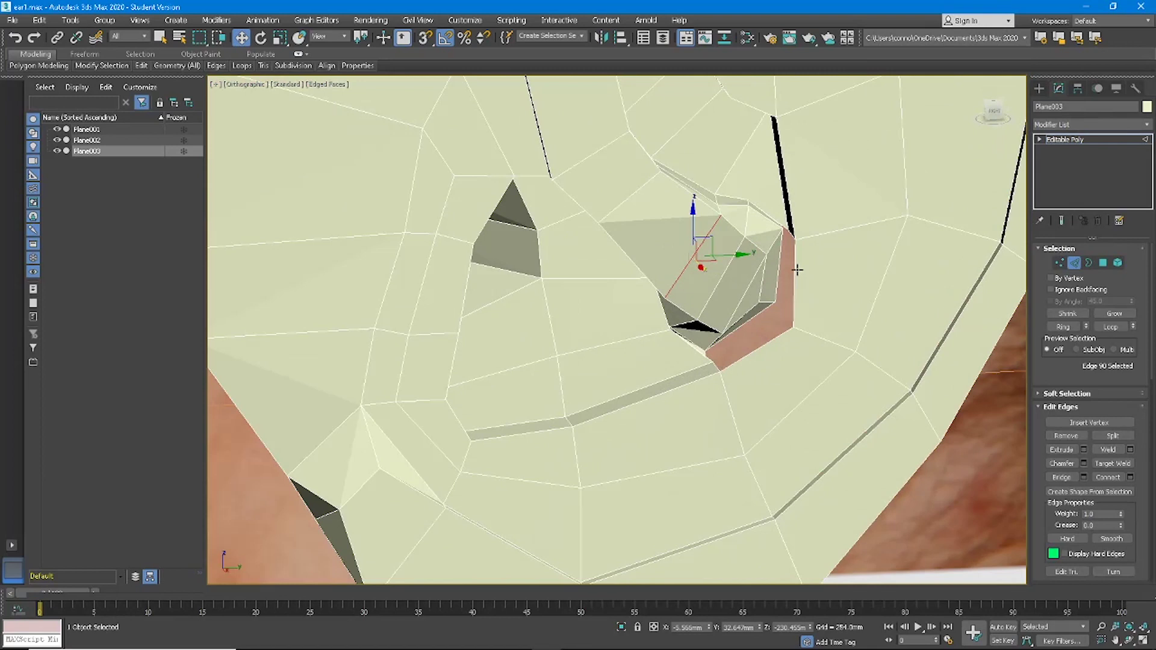
- Select the vertices at the gap's lower corner, under the fold's tip, and weld them with a threshold of about 8.1 mm
{"action": "left_click", "coordinate": [1062, 263]}
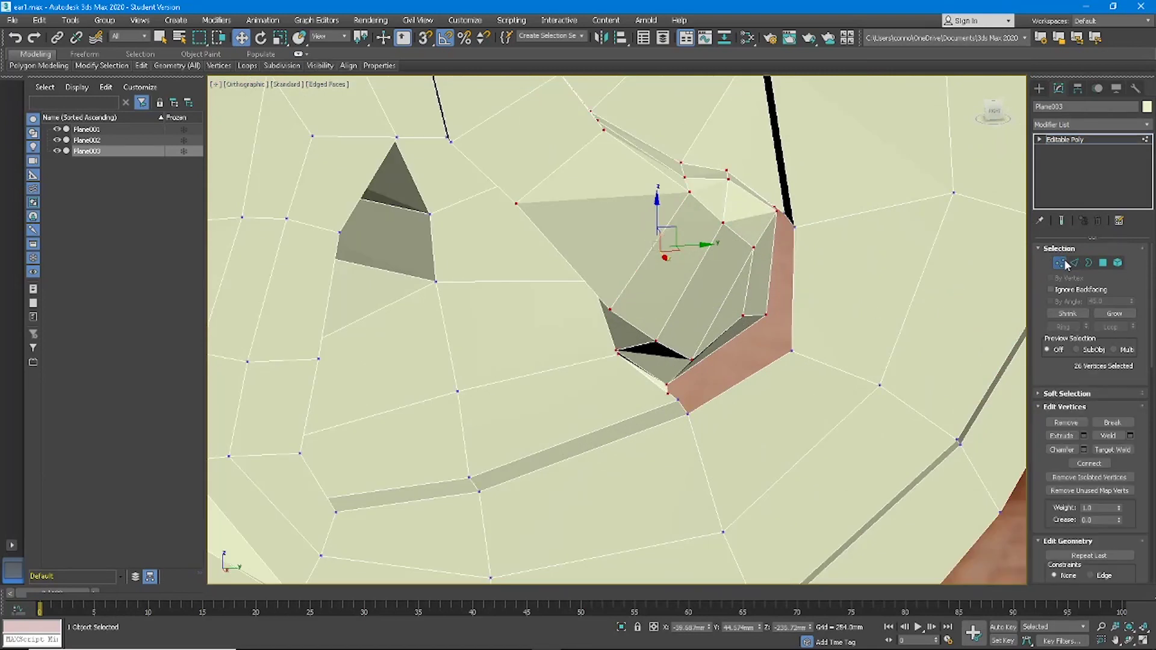
{"action": "middle_click_drag", "start_coordinate": [730, 379], "coordinate": [656, 417], "text": "alt"}
{"action": "scroll", "coordinate": [656, 417], "scroll_direction": "up", "scroll_amount": 4}
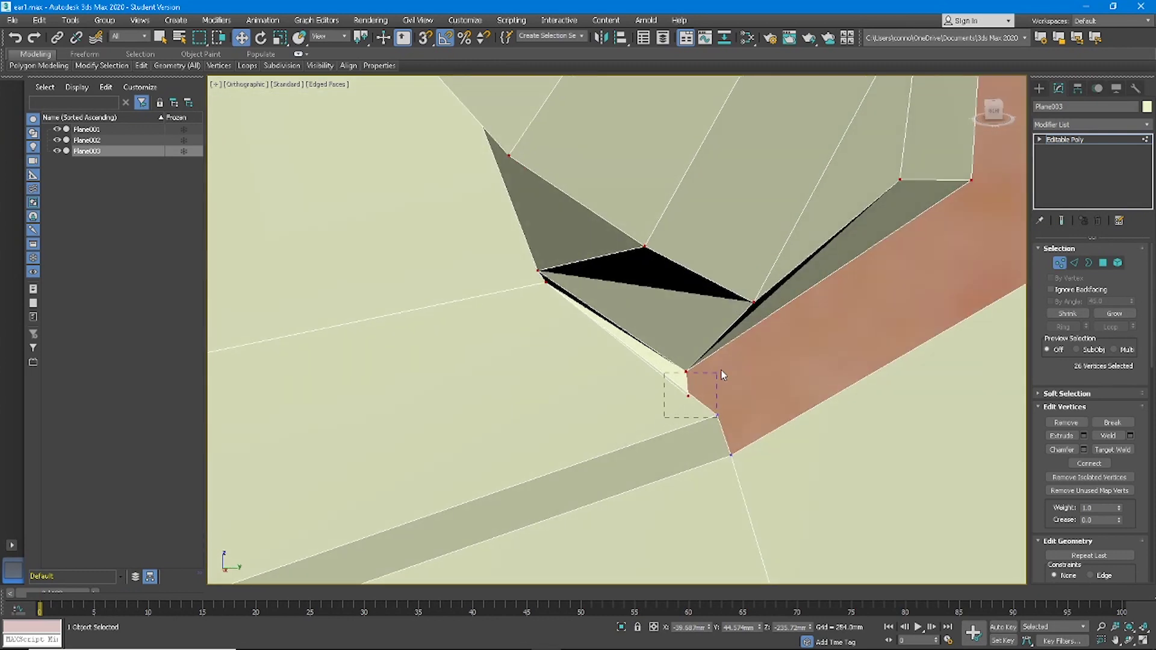
{"action": "scroll", "coordinate": [728, 361], "scroll_direction": "down", "scroll_amount": 4}
{"action": "mouse_move", "coordinate": [727, 361]}
{"action": "middle_mouse_down", "text": "alt"}
{"action": "mouse_move", "coordinate": [701, 369]}
{"action": "mouse_move", "coordinate": [761, 365]}
{"action": "mouse_move", "coordinate": [738, 364]}
{"action": "middle_mouse_up", "text": "alt"}
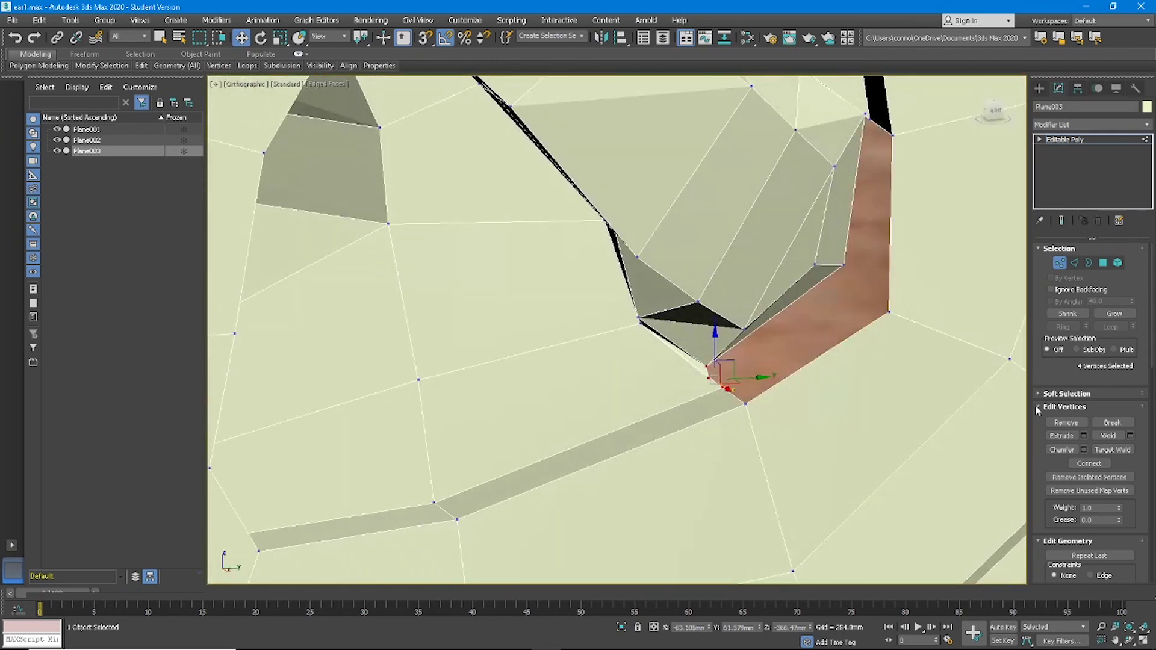
{"action": "left_click", "coordinate": [1130, 435]}
{"action": "left_click_drag", "start_coordinate": [628, 338], "coordinate": [632, 354]}
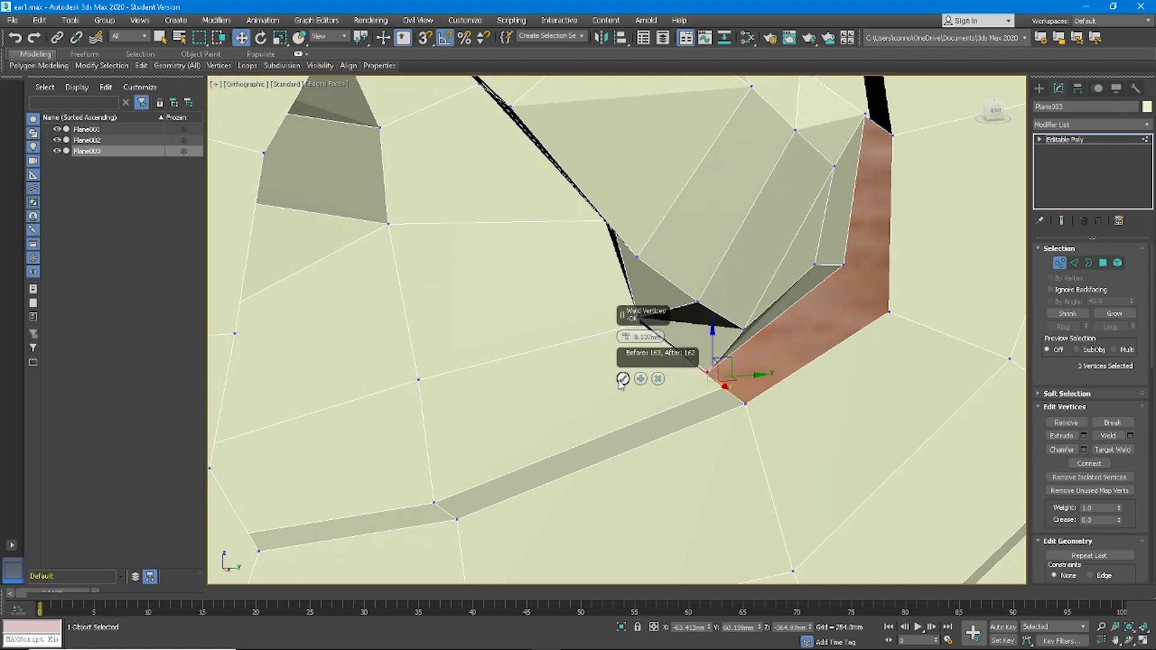
{"action": "left_click", "coordinate": [622, 378]}
- Select the four vertices at the gap's upper corner beside the outer wall and weld them with a raised threshold
{"action": "middle_click_drag", "start_coordinate": [777, 256], "coordinate": [827, 229], "text": "alt"}
{"action": "left_click_drag", "start_coordinate": [827, 229], "coordinate": [840, 271]}
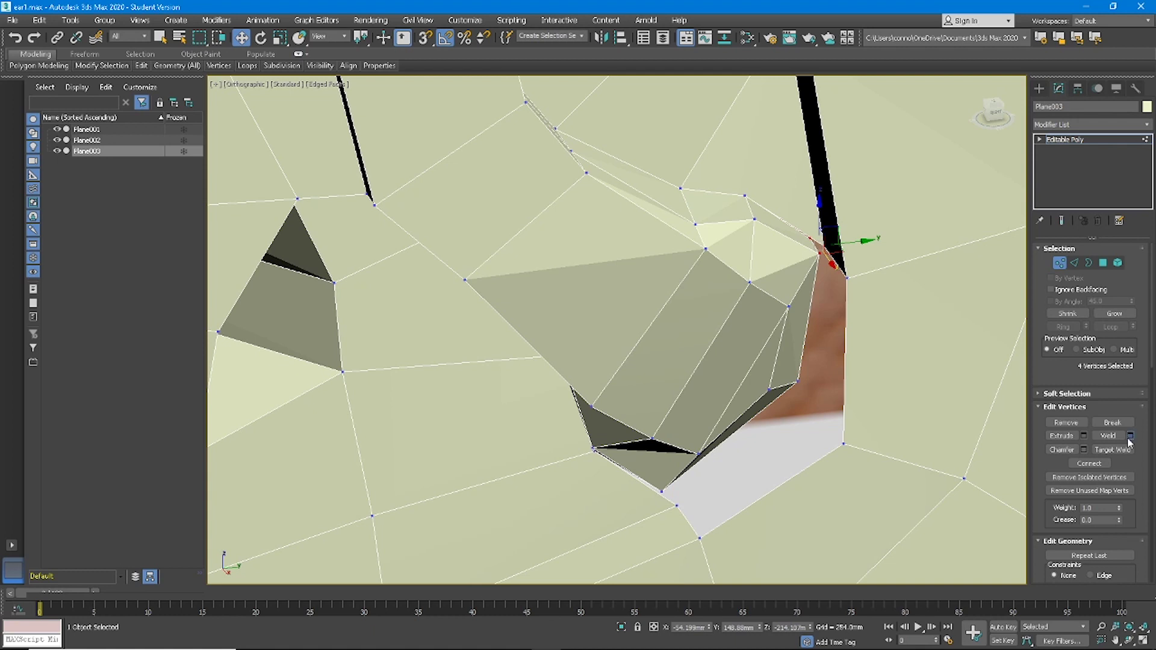
{"action": "left_click", "coordinate": [1129, 437]}
{"action": "left_click_drag", "start_coordinate": [633, 341], "coordinate": [627, 300]}
{"action": "left_click", "coordinate": [624, 380]}
- Weld the two remaining vertices at the gap's lower corner with a 26.16 mm threshold
{"action": "middle_click_drag", "start_coordinate": [753, 331], "coordinate": [897, 283], "text": "alt"}
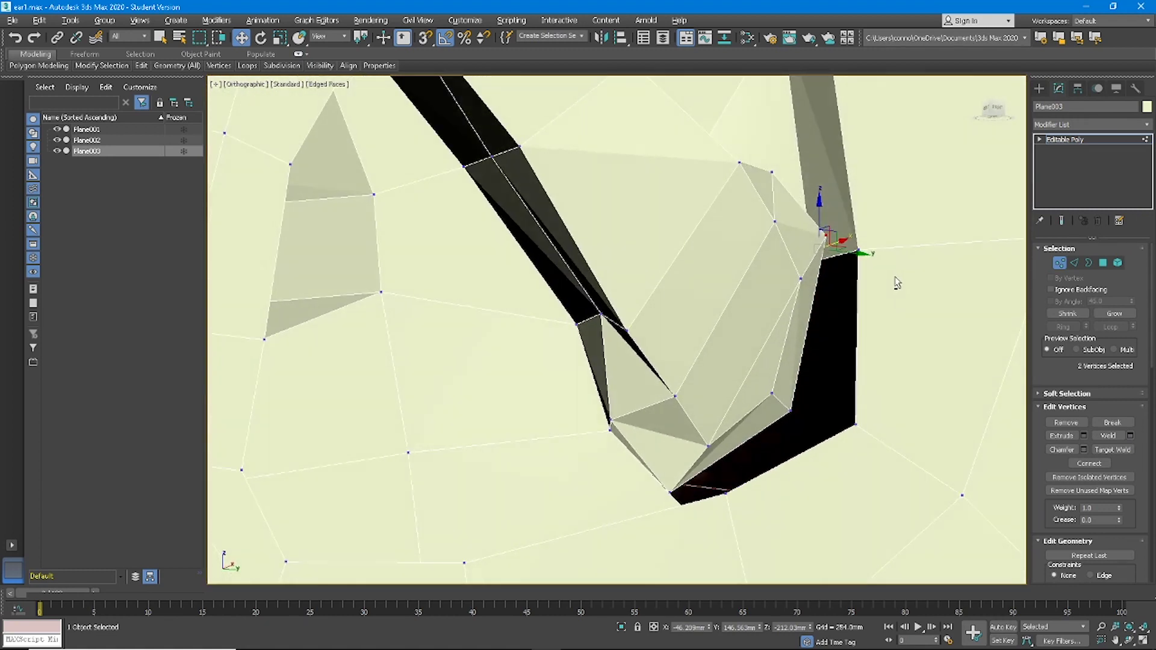
{"action": "scroll", "coordinate": [674, 438], "scroll_direction": "up", "scroll_amount": 8}
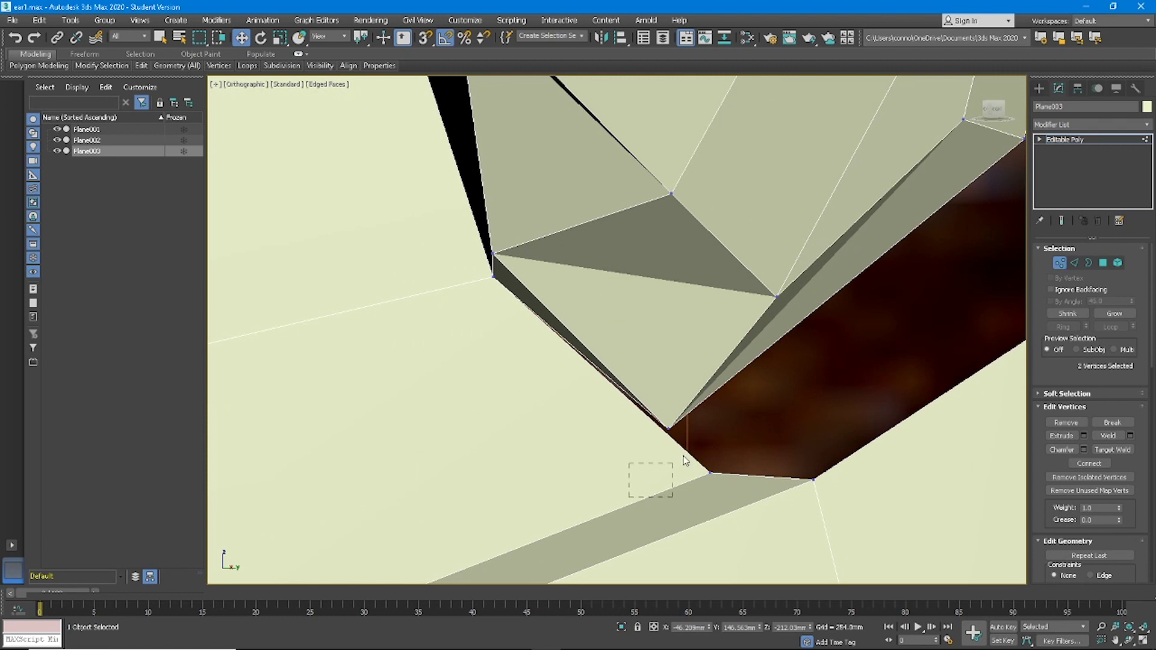
{"action": "left_click", "coordinate": [1131, 436]}
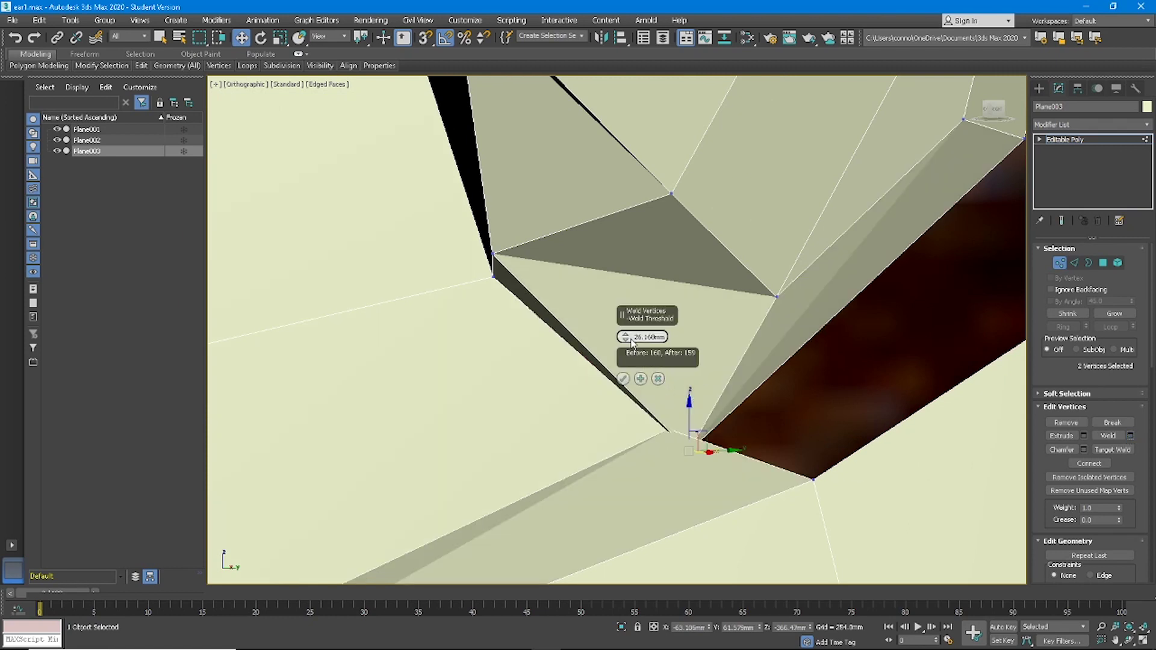
{"action": "left_click", "coordinate": [623, 378]}
{"action": "scroll", "coordinate": [692, 389], "scroll_direction": "down", "scroll_amount": 5}
- Select the last two vertices at the gap's upper corner and raise the weld threshold above 32.298 mm to merge them
{"action": "middle_click_drag", "start_coordinate": [700, 390], "coordinate": [766, 263], "text": "alt"}
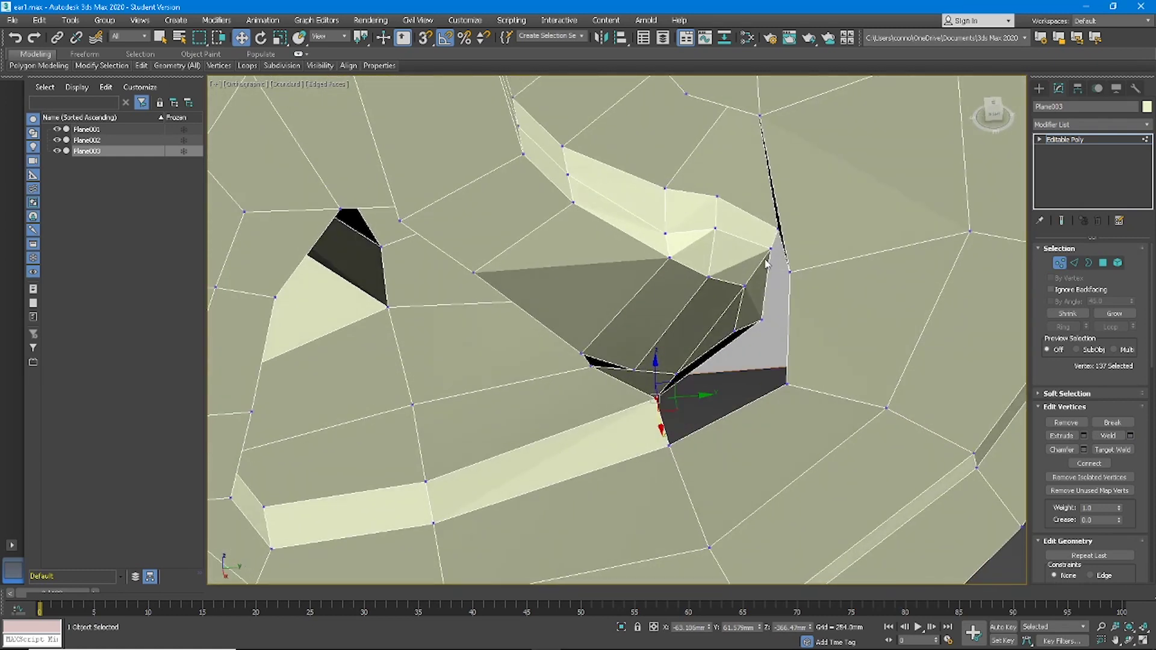
{"action": "left_click", "coordinate": [1131, 437]}
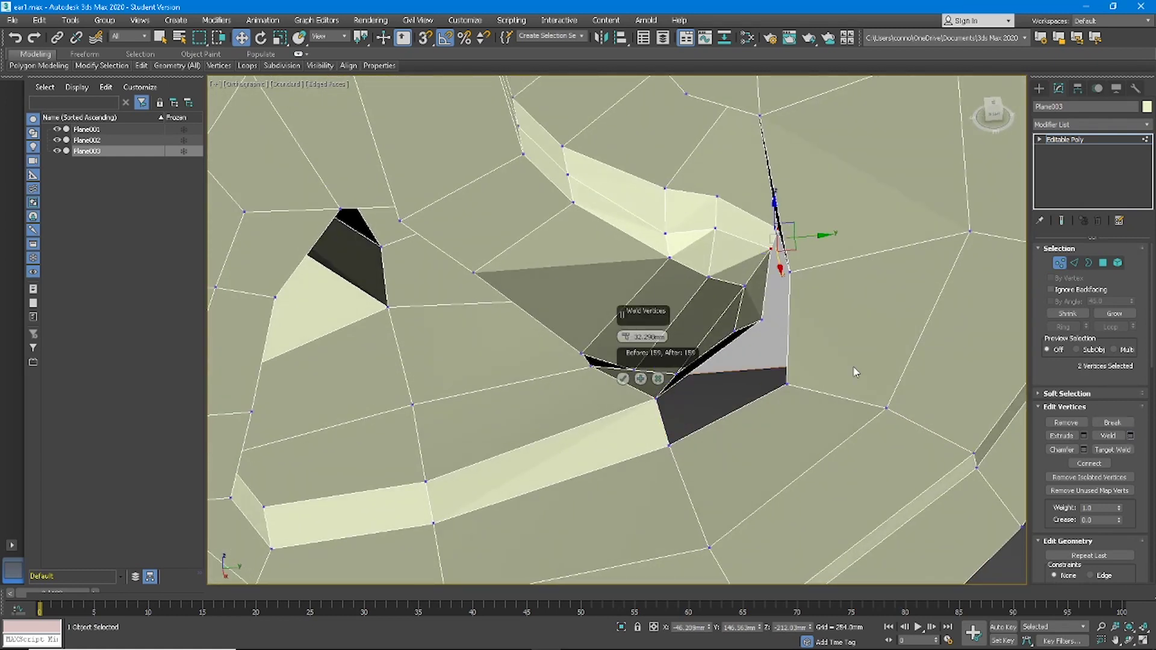
{"action": "left_click_drag", "start_coordinate": [624, 338], "coordinate": [628, 236]}
{"action": "left_click", "coordinate": [623, 378]}
{"action": "middle_click_drag", "start_coordinate": [623, 379], "coordinate": [721, 288], "text": "alt"}
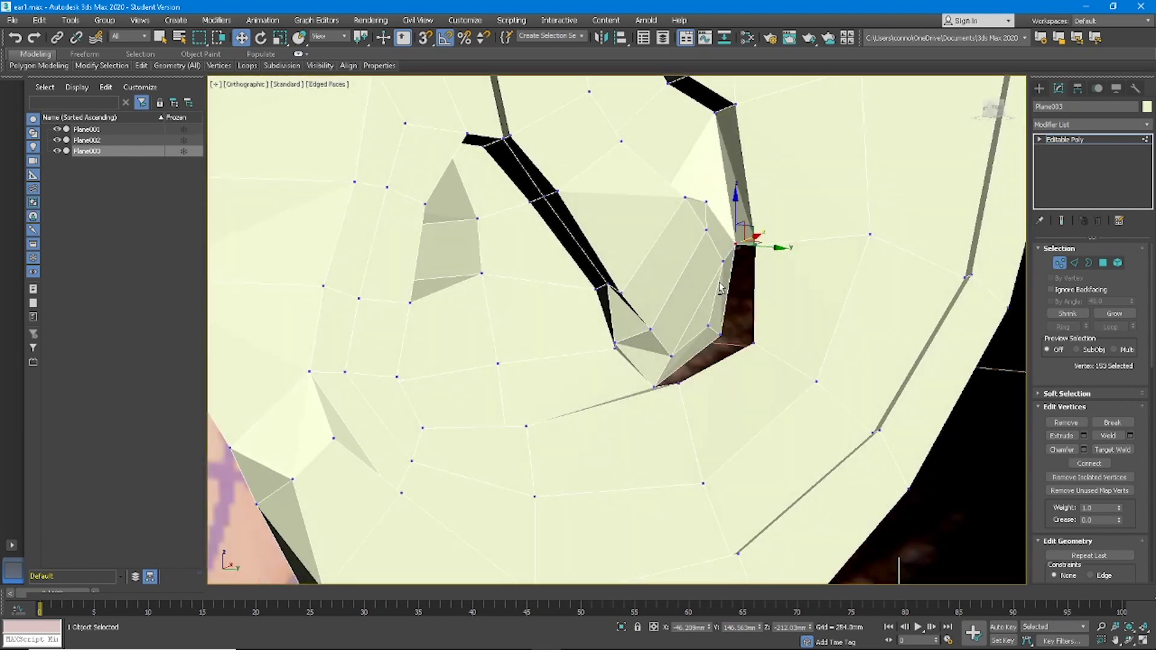
- Preview the ear mesh with a TurboSmooth modifier
{"action": "left_click", "coordinate": [1097, 122]}
{"action": "type", "text": "turbo"}
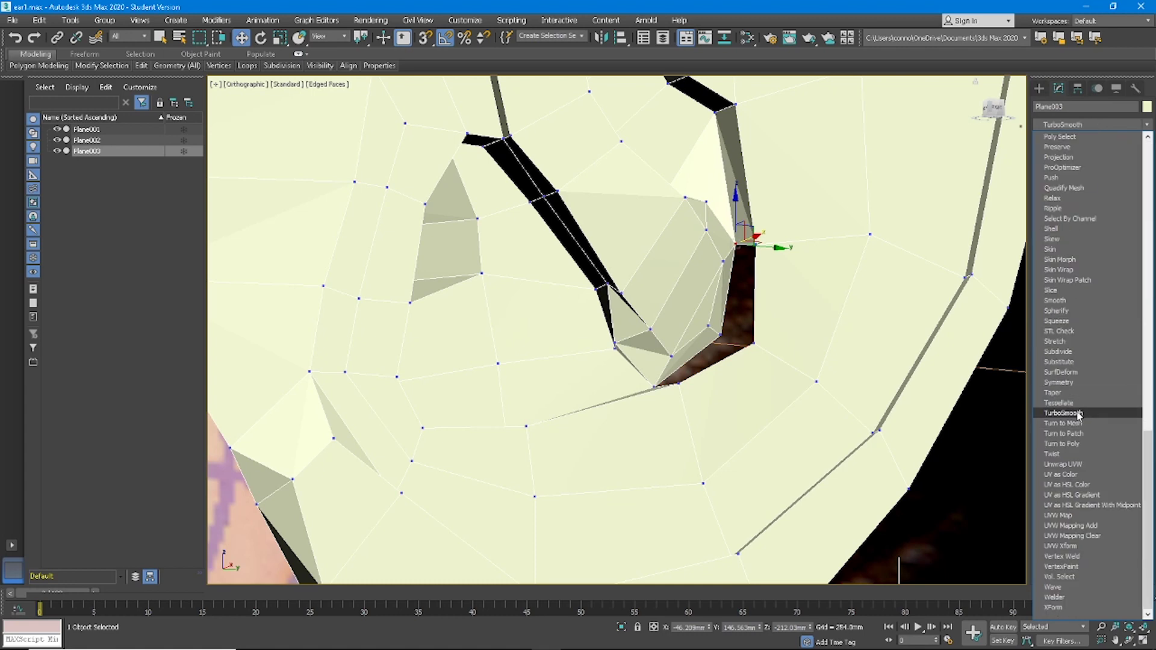
{"action": "left_click", "coordinate": [1078, 414]}
{"action": "middle_click_drag", "start_coordinate": [776, 325], "coordinate": [747, 332], "text": "alt"}
{"action": "mouse_move", "coordinate": [765, 348]}
{"action": "middle_mouse_down", "text": "alt"}
{"action": "mouse_move", "coordinate": [741, 338]}
{"action": "mouse_move", "coordinate": [789, 310]}
{"action": "mouse_move", "coordinate": [767, 335]}
{"action": "mouse_move", "coordinate": [722, 333]}
{"action": "mouse_move", "coordinate": [730, 315]}
{"action": "mouse_move", "coordinate": [735, 353]}
{"action": "mouse_move", "coordinate": [774, 330]}
{"action": "middle_mouse_up", "text": "alt"}
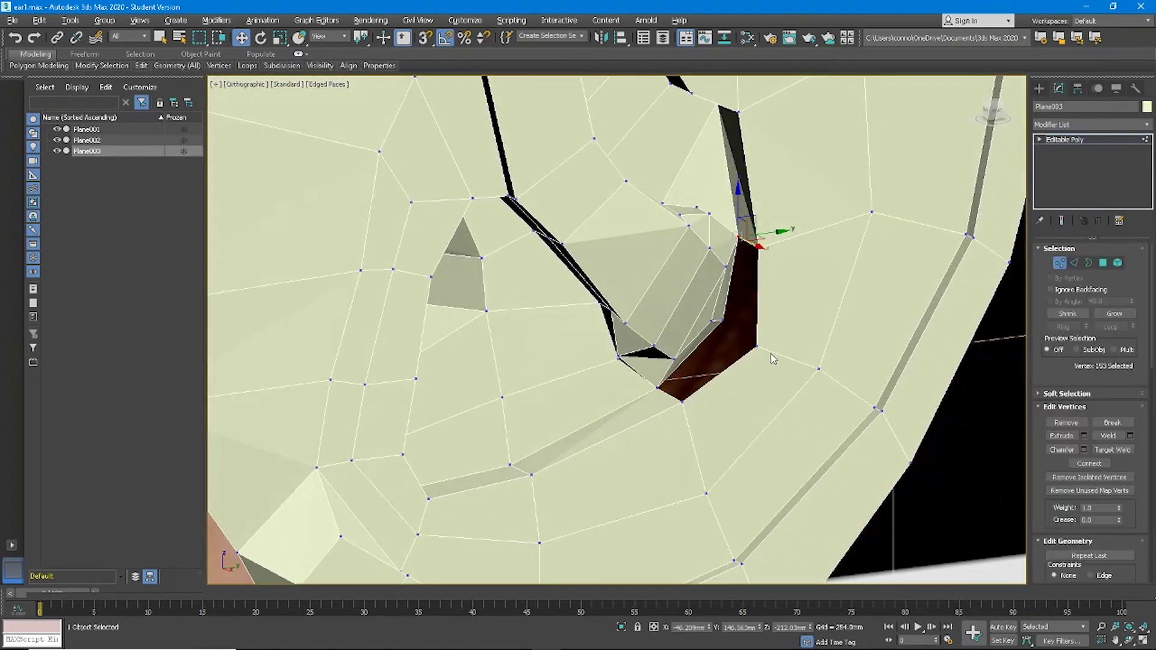
- Bridge the facing edges to close the gap beside the fold's lower end and weld the 21 surrounding vertices at 0.254 mm
{"action": "key", "text": "2"}
{"action": "left_click", "coordinate": [732, 284]}
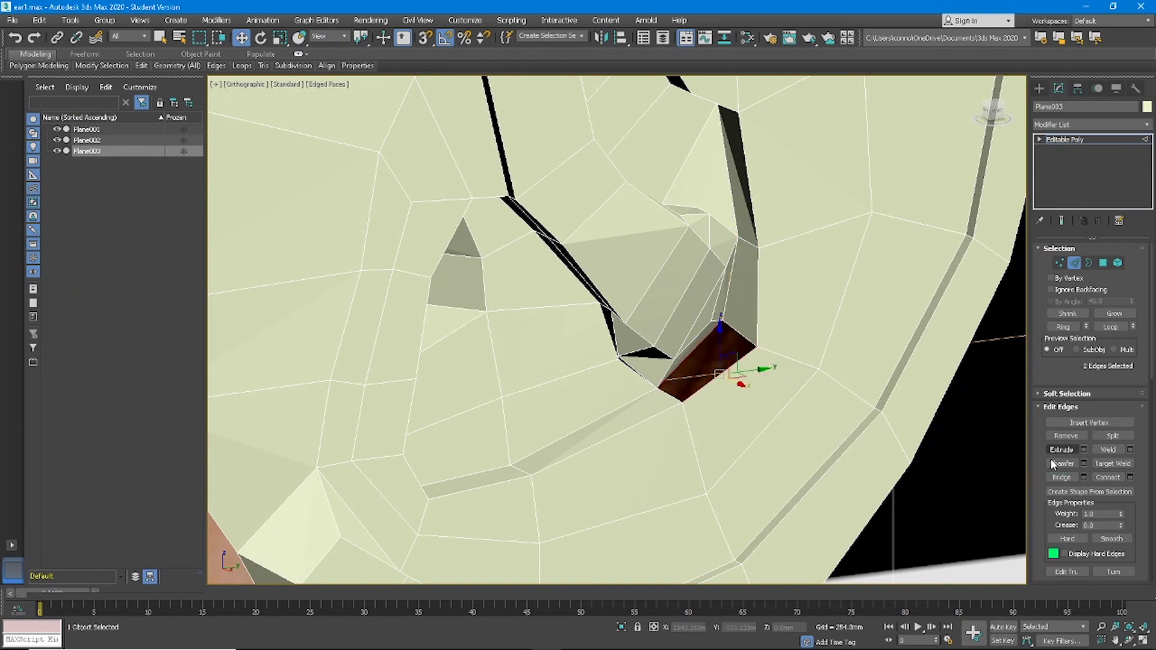
{"action": "key", "text": "1"}
{"action": "left_click_drag", "start_coordinate": [636, 421], "coordinate": [688, 362]}
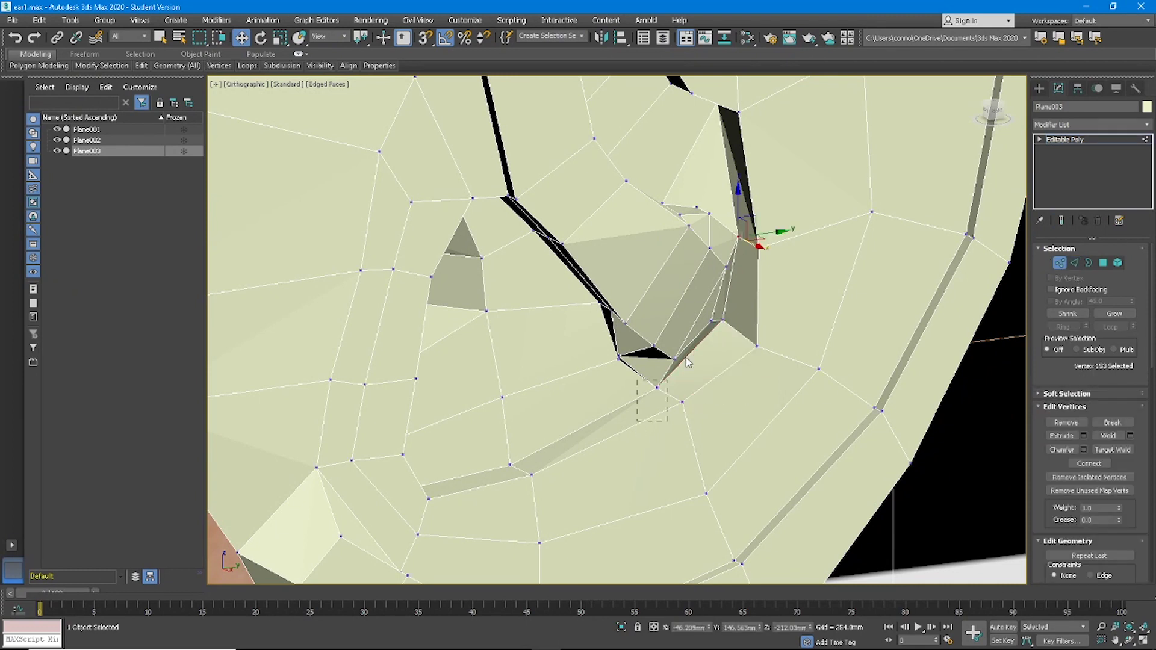
{"action": "left_click", "coordinate": [1131, 436]}
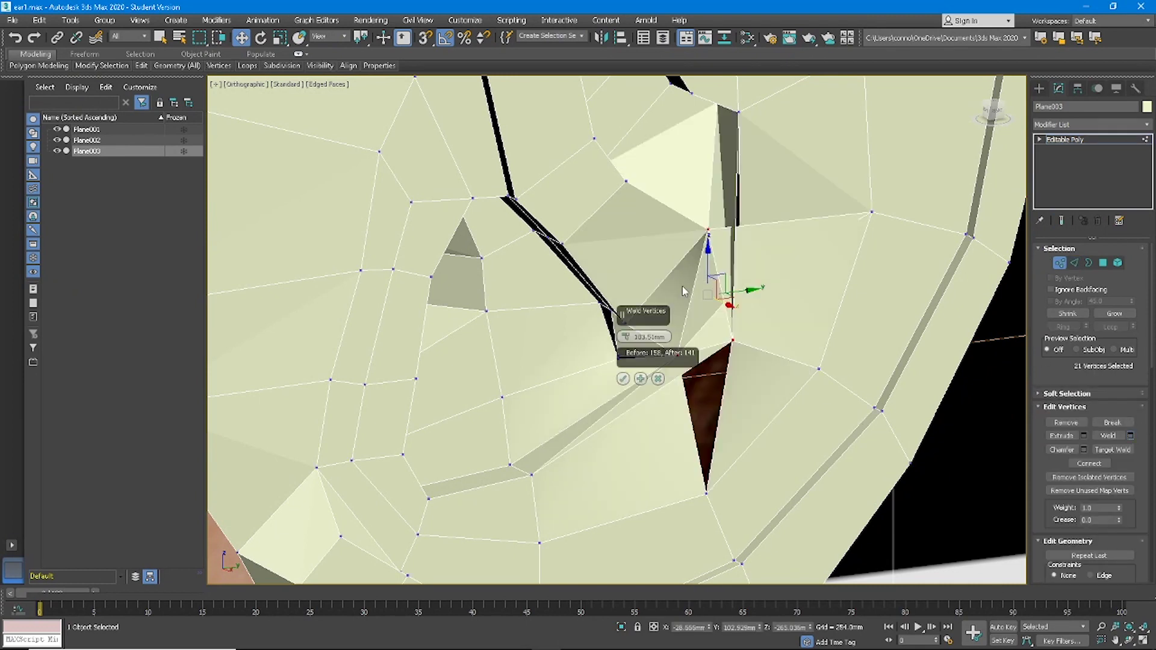
{"action": "right_click", "coordinate": [626, 337]}
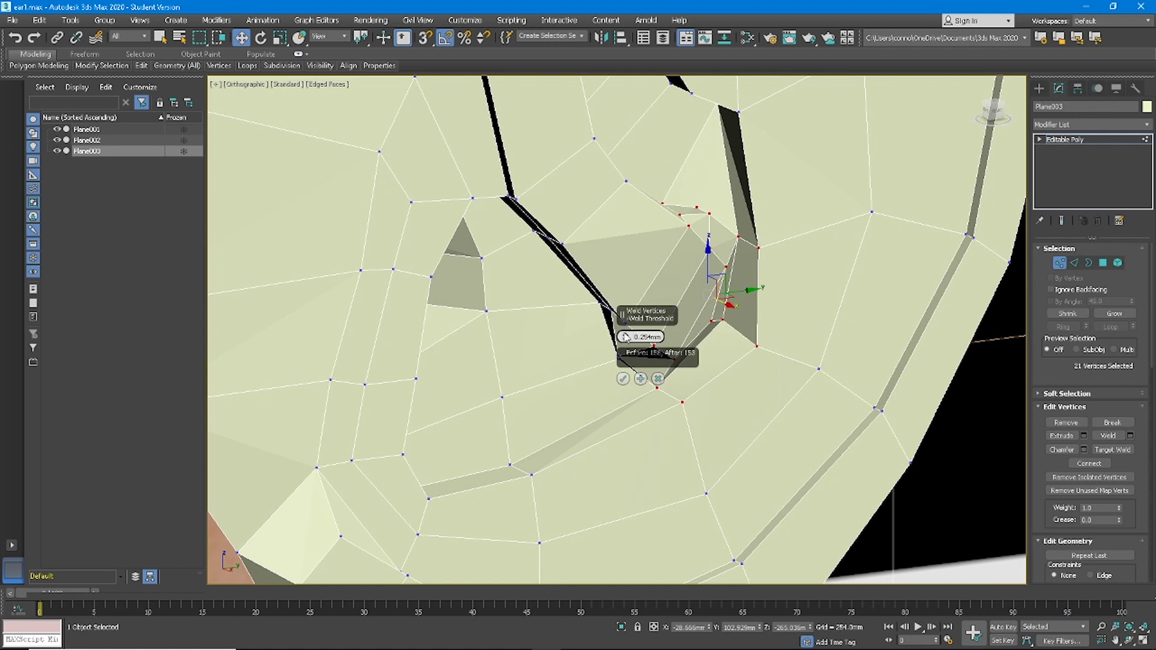
{"action": "left_click", "coordinate": [624, 378]}
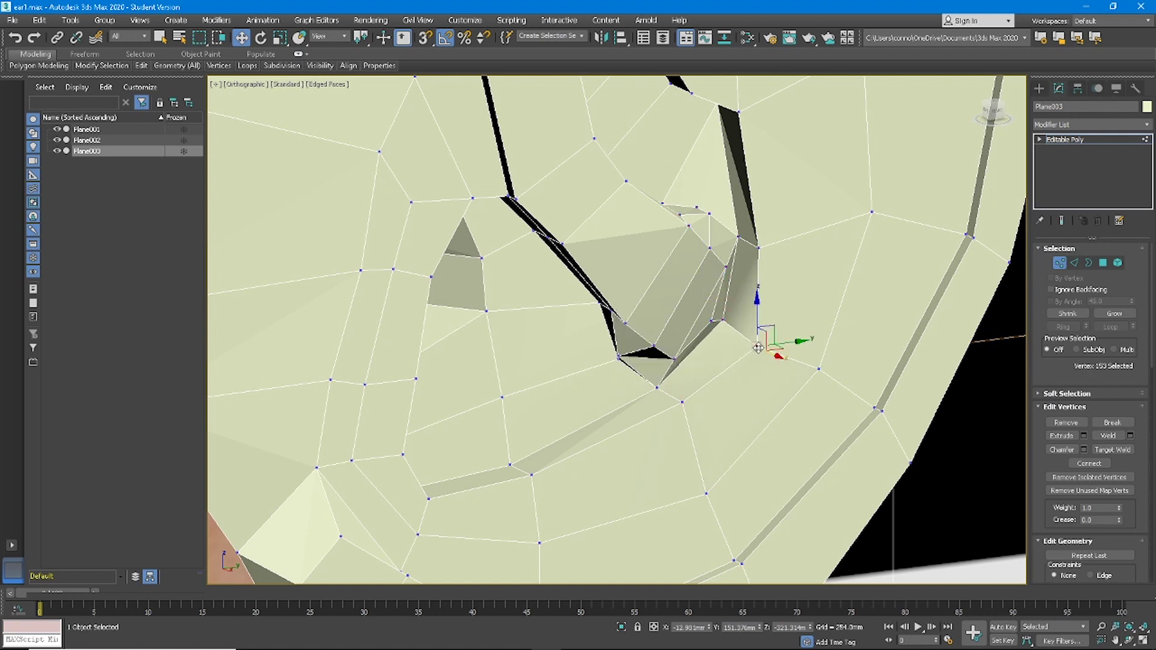
- Select all vertices of the ear mesh and weld them with a 0.254 mm threshold
{"action": "left_click_drag", "start_coordinate": [792, 342], "coordinate": [885, 316]}
{"action": "scroll", "coordinate": [885, 316], "scroll_direction": "down", "scroll_amount": 6}
{"action": "middle_click_drag", "start_coordinate": [885, 316], "coordinate": [790, 343], "text": "alt"}
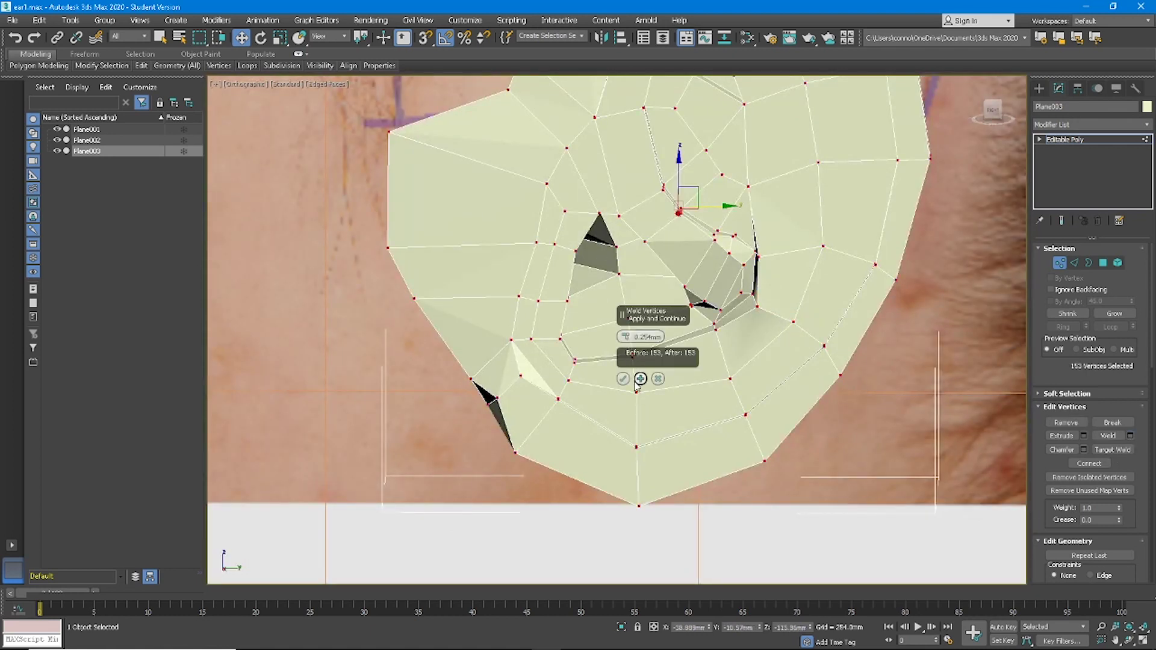
{"action": "middle_click_drag", "start_coordinate": [650, 365], "coordinate": [666, 293], "text": "alt"}
{"action": "scroll", "coordinate": [666, 292], "scroll_direction": "down", "scroll_amount": 5}
{"action": "middle_click_drag", "start_coordinate": [685, 232], "coordinate": [737, 204], "text": "alt"}
{"action": "scroll", "coordinate": [694, 290], "scroll_direction": "up", "scroll_amount": 6}
{"action": "scroll", "coordinate": [716, 276], "scroll_direction": "up", "scroll_amount": 5}
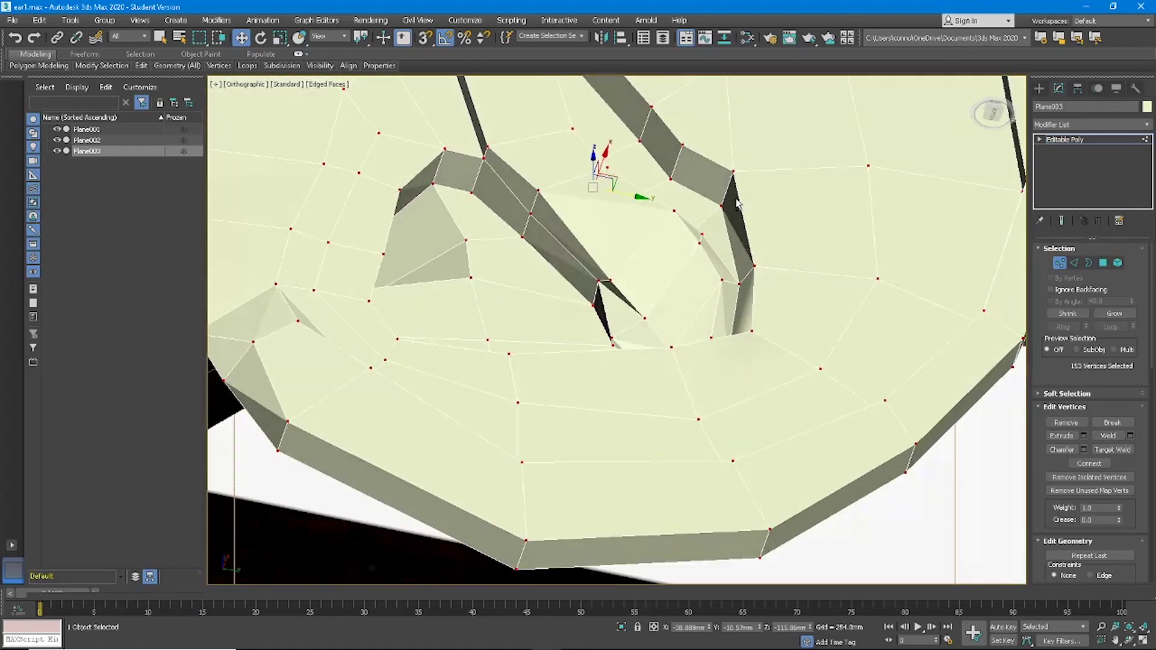
- Move the single vertex at the lower tip of the inner fold to open up the pinched faces around it
{"action": "key", "text": "1"}
{"action": "key", "text": "1"}
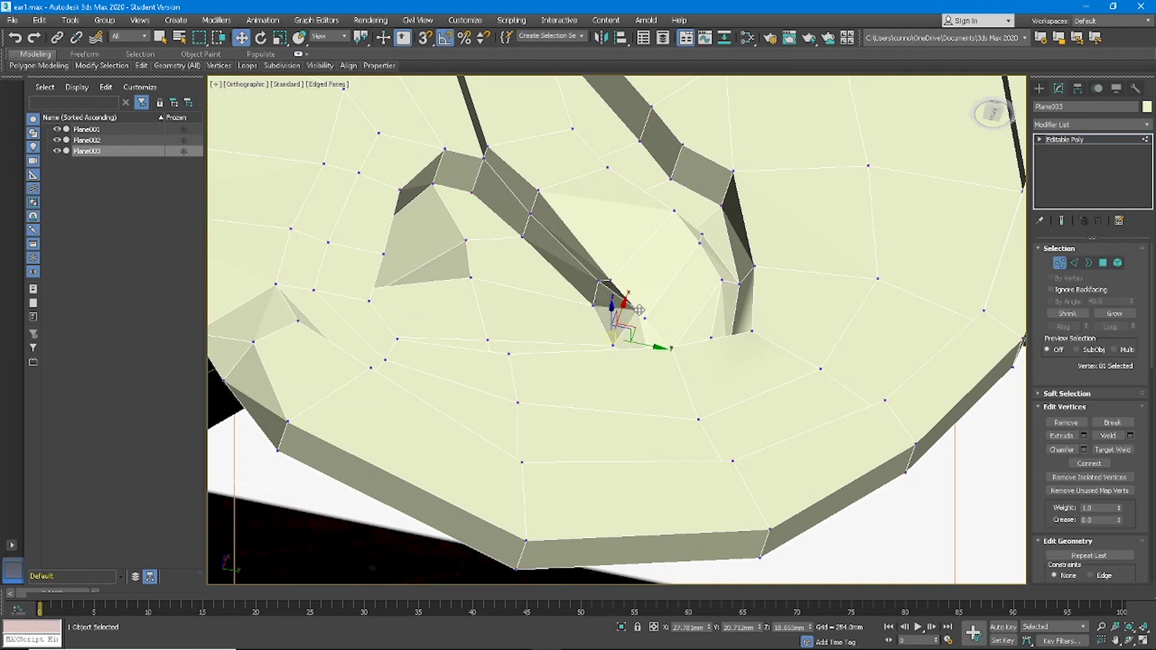
{"action": "middle_click_drag", "start_coordinate": [618, 323], "coordinate": [695, 187], "text": "alt"}
{"action": "scroll", "coordinate": [664, 309], "scroll_direction": "down", "scroll_amount": 3}
{"action": "scroll", "coordinate": [673, 253], "scroll_direction": "up", "scroll_amount": 3}
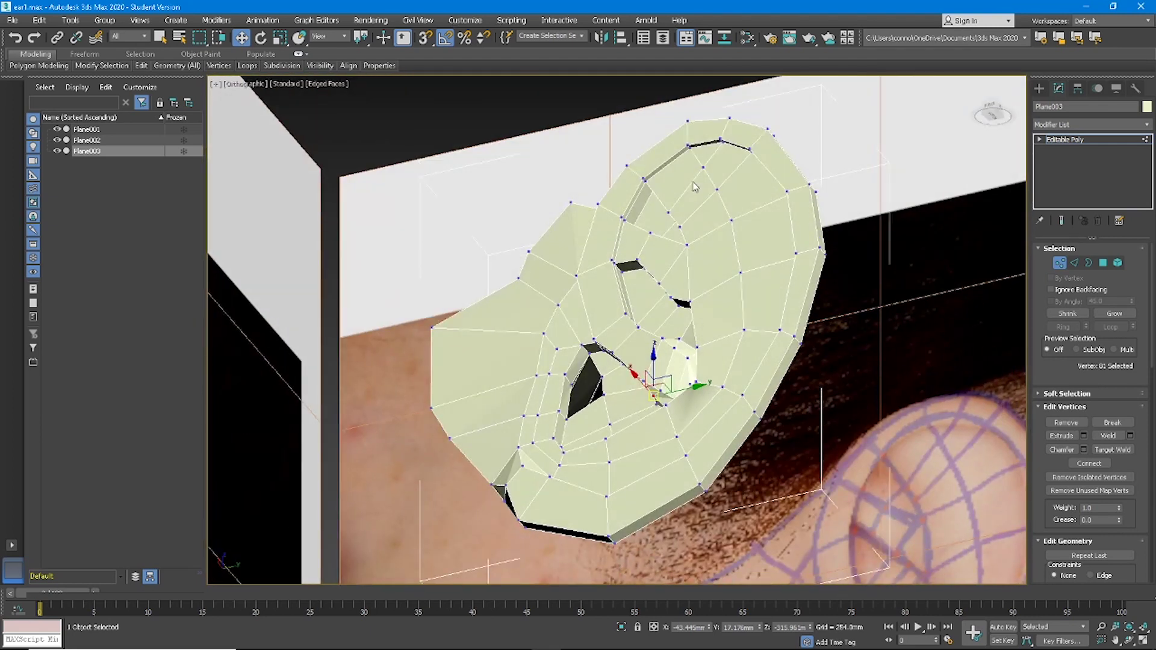
- Select eight polygons across the surface of the ear's upper hollow
{"action": "left_click", "coordinate": [1105, 263]}
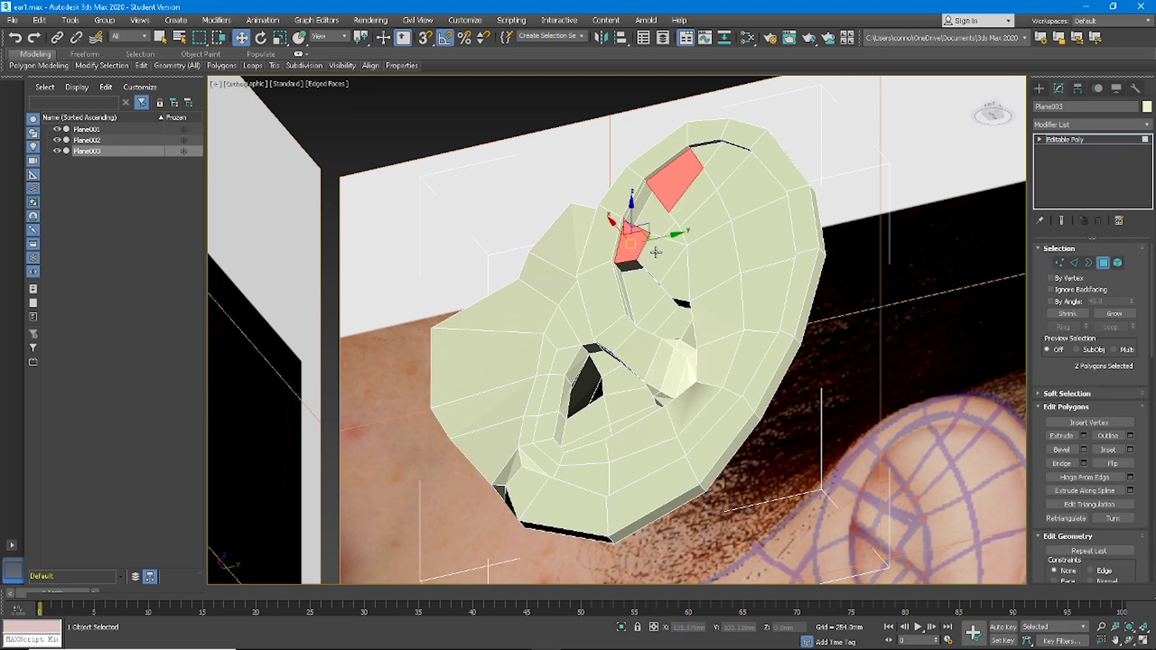
{"action": "left_click", "coordinate": [703, 263], "text": "ctrl"}
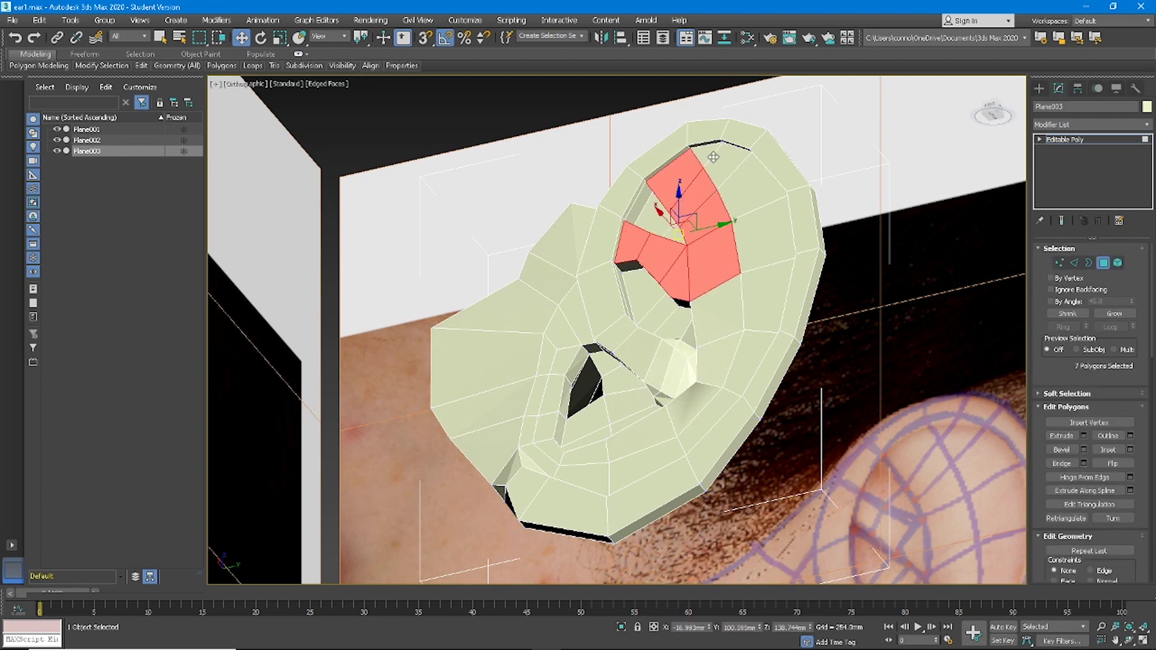
{"action": "scroll", "coordinate": [762, 222], "scroll_direction": "down", "scroll_amount": 5}
{"action": "middle_click_drag", "start_coordinate": [763, 223], "coordinate": [763, 261], "text": "alt"}
{"action": "scroll", "coordinate": [747, 242], "scroll_direction": "up", "scroll_amount": 3}
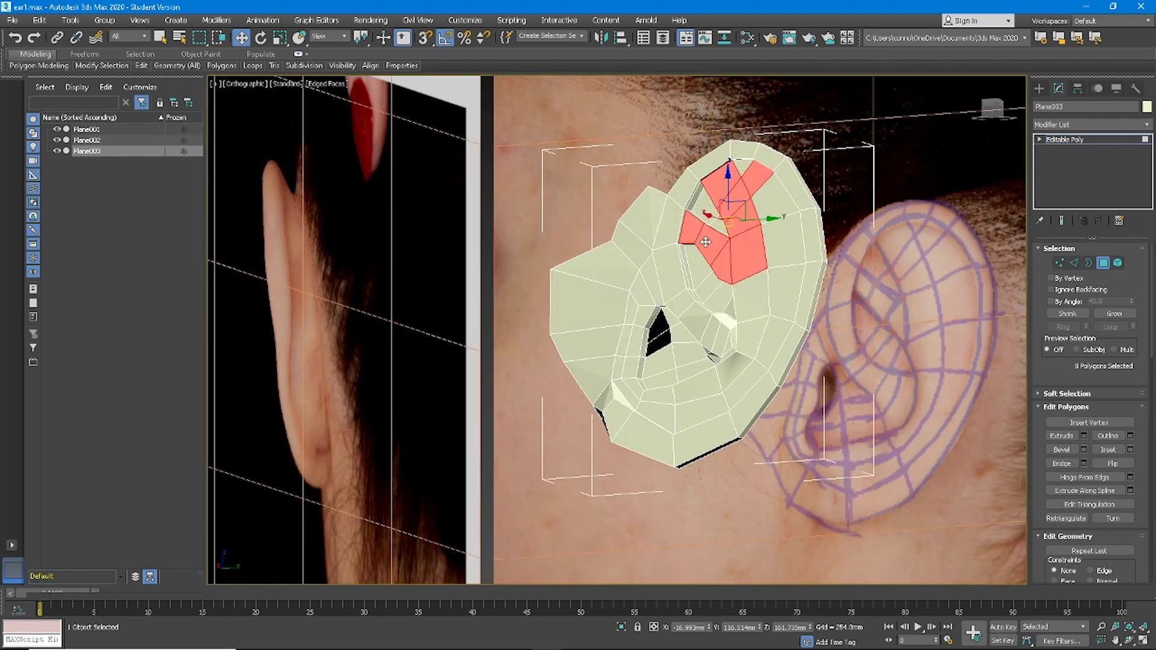
- Select the ten polygons along the front side of the ear canal and shift them slightly
{"action": "left_click", "coordinate": [678, 398]}
{"action": "middle_click_drag", "start_coordinate": [678, 398], "coordinate": [666, 405], "text": "alt"}
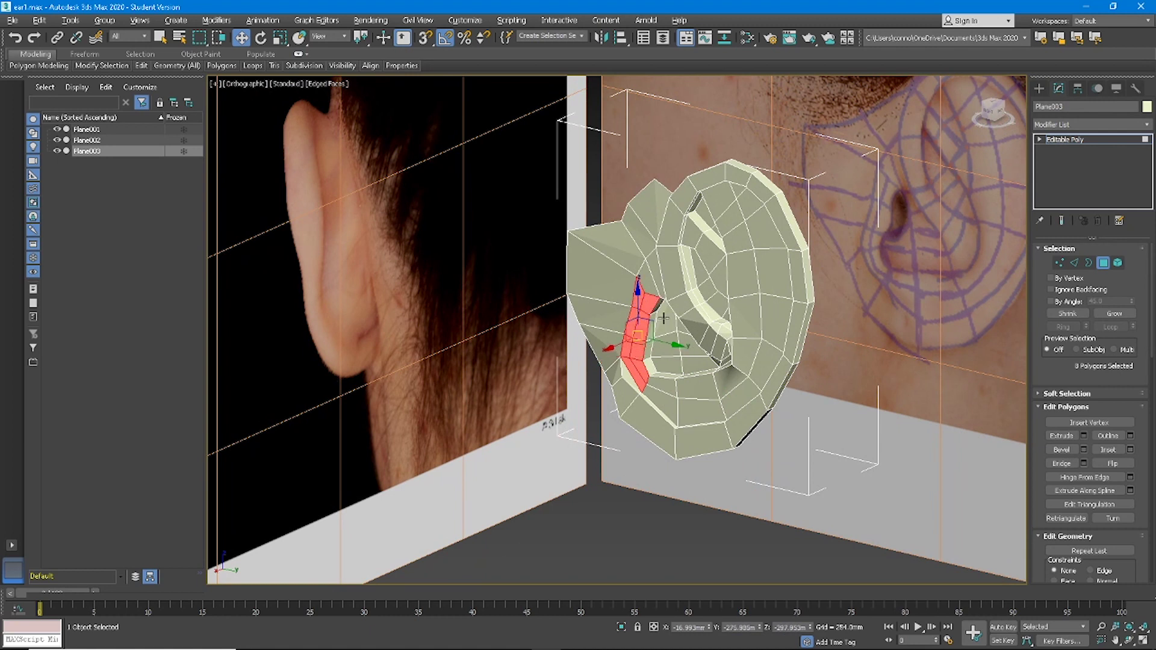
{"action": "left_click", "coordinate": [658, 278], "text": "ctrl"}
{"action": "middle_click_drag", "start_coordinate": [657, 277], "coordinate": [636, 332], "text": "alt"}
{"action": "left_click_drag", "start_coordinate": [626, 352], "coordinate": [628, 351]}
{"action": "mouse_move", "coordinate": [688, 363]}
{"action": "middle_mouse_down", "text": "alt"}
{"action": "mouse_move", "coordinate": [662, 361]}
{"action": "mouse_move", "coordinate": [650, 341]}
{"action": "mouse_move", "coordinate": [666, 391]}
{"action": "mouse_move", "coordinate": [709, 305]}
{"action": "mouse_move", "coordinate": [616, 331]}
{"action": "mouse_move", "coordinate": [694, 323]}
{"action": "mouse_move", "coordinate": [709, 357]}
{"action": "middle_mouse_up", "text": "alt"}
{"action": "key", "text": "alt+w"}
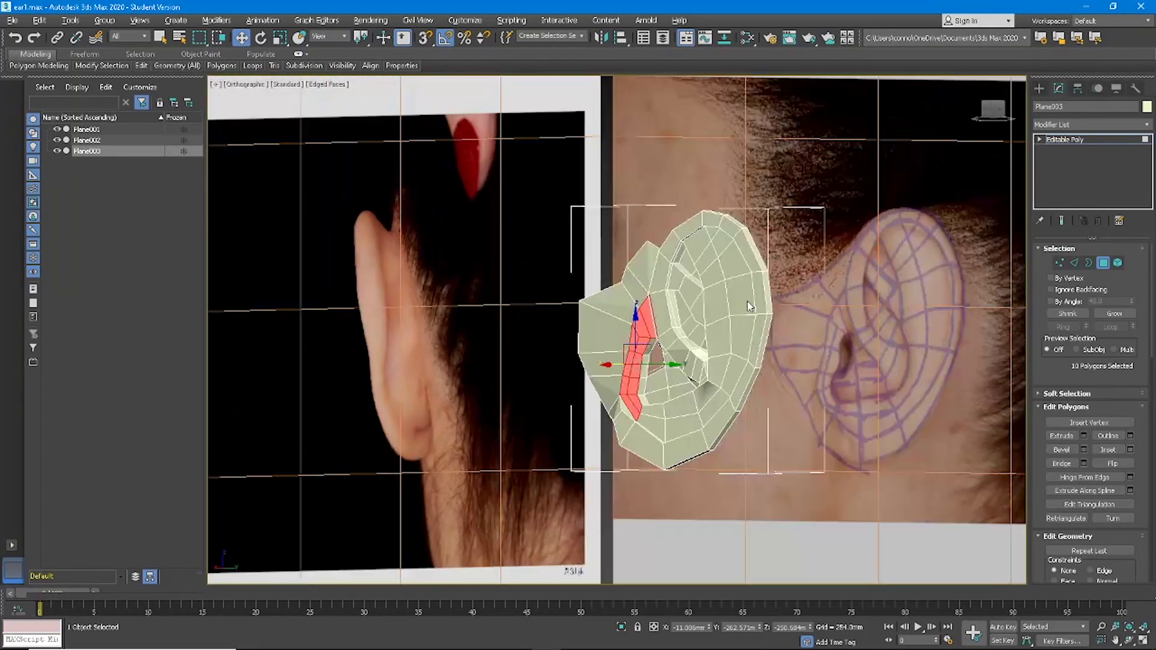
- Apply a TurboSmooth modifier to the ear mesh and view the smoothed shape without edge lines
{"action": "left_click", "coordinate": [1109, 262]}
{"action": "left_click", "coordinate": [1092, 122]}
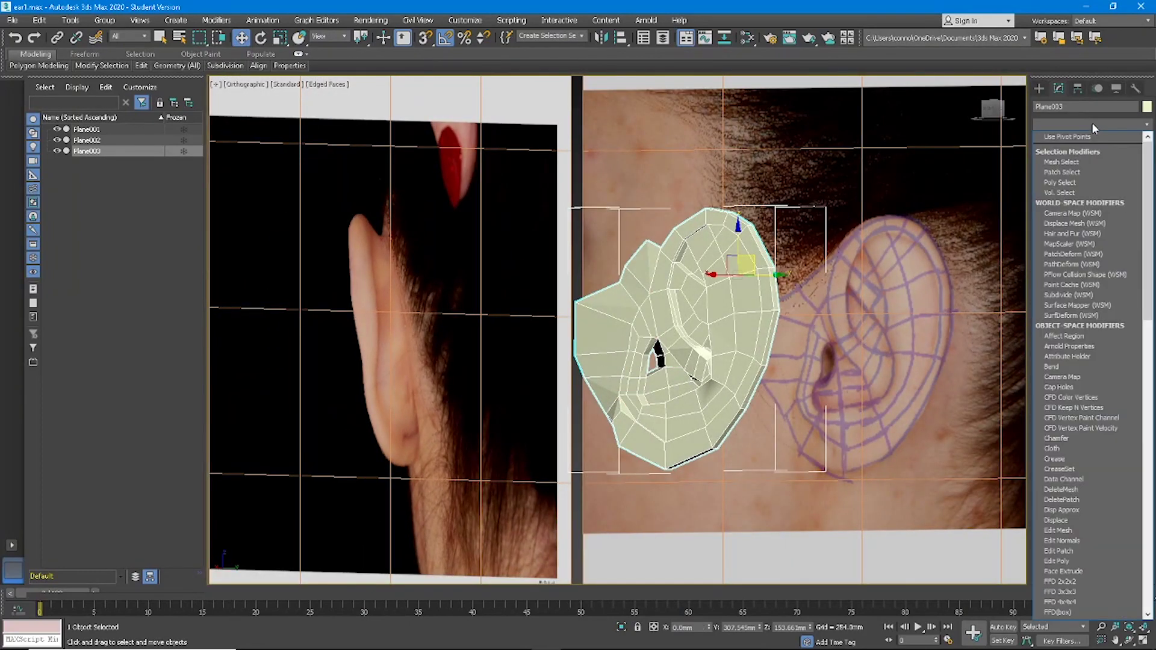
{"action": "key", "text": "t"}
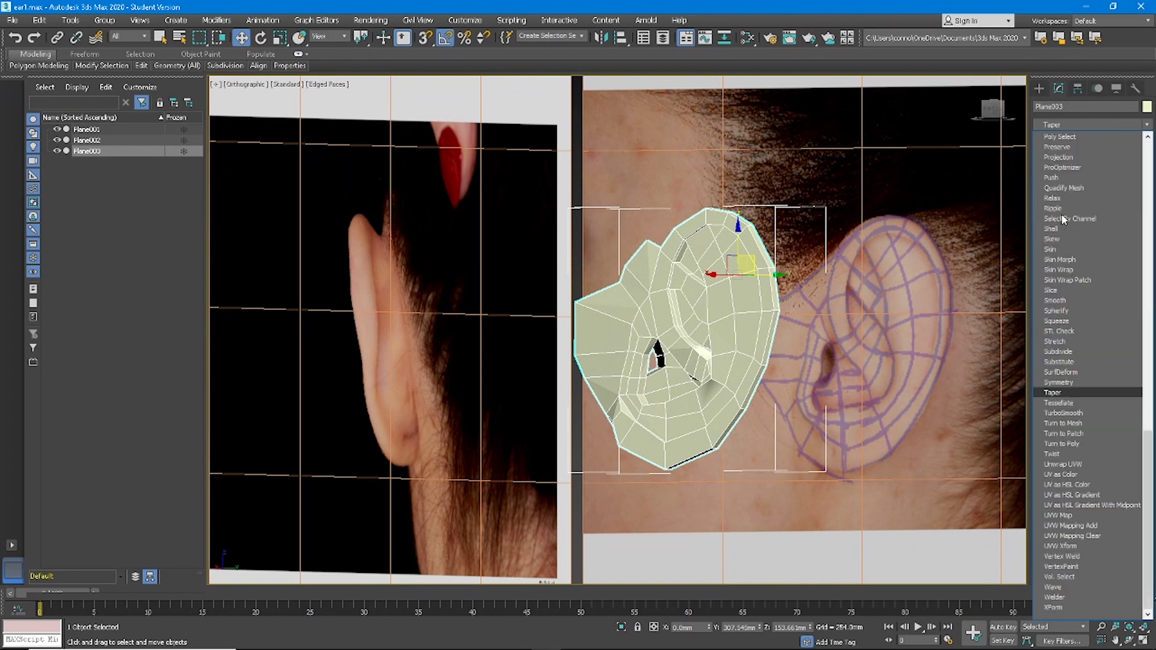
{"action": "left_click", "coordinate": [1063, 413]}
{"action": "key", "text": "alt+w"}
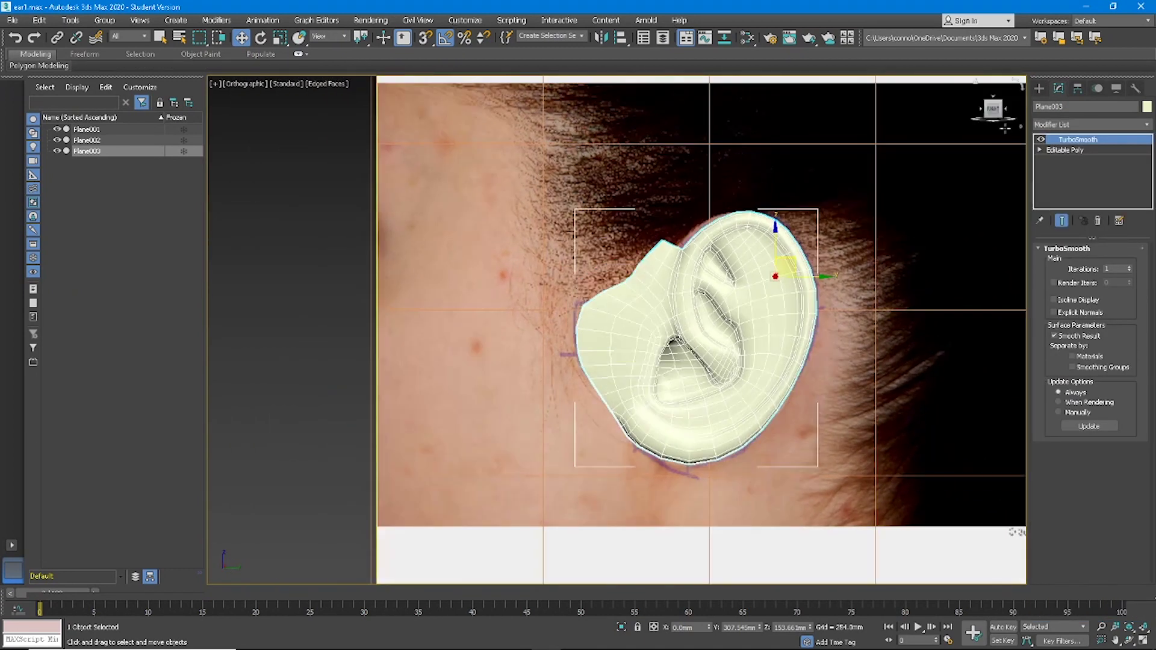
{"action": "left_click", "coordinate": [1038, 91]}
{"action": "left_click", "coordinate": [961, 265]}
{"action": "key", "text": "F4"}
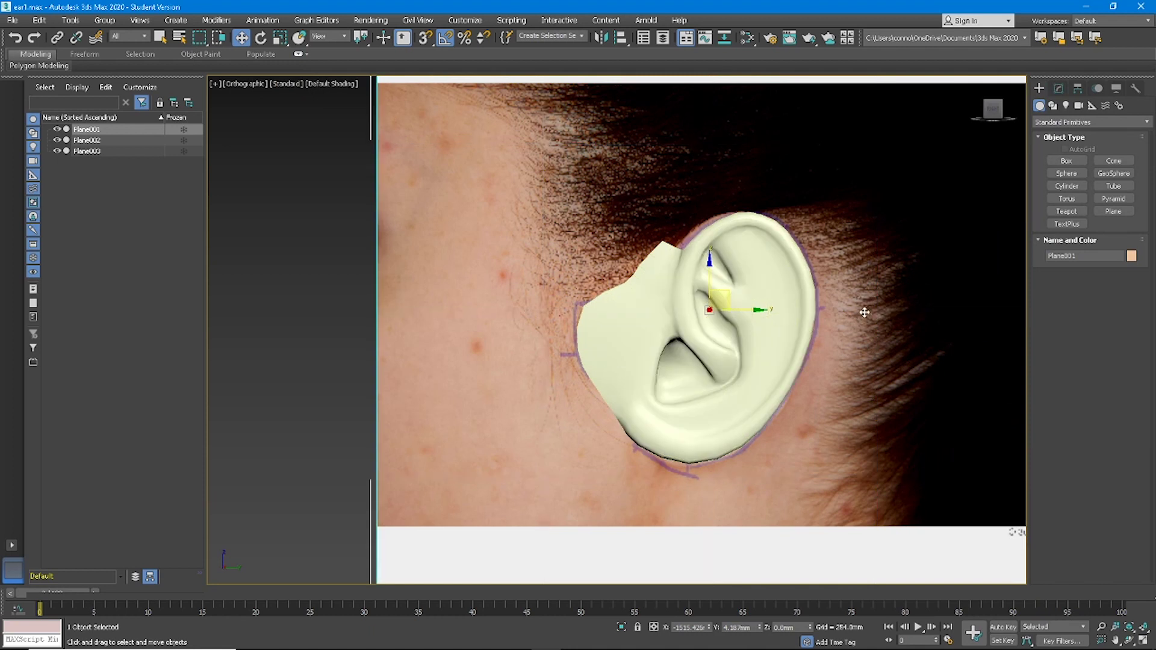
- Remove the TurboSmooth modifier from the ear so only the Editable Poly remains in its stack
{"action": "scroll", "coordinate": [789, 344], "scroll_direction": "down", "scroll_amount": 4}
{"action": "left_click", "coordinate": [779, 361]}
{"action": "mouse_move", "coordinate": [778, 363]}
{"action": "middle_mouse_down", "text": "alt"}
{"action": "mouse_move", "coordinate": [712, 396]}
{"action": "mouse_move", "coordinate": [723, 385]}
{"action": "mouse_move", "coordinate": [730, 422]}
{"action": "mouse_move", "coordinate": [753, 372]}
{"action": "mouse_move", "coordinate": [716, 361]}
{"action": "mouse_move", "coordinate": [741, 385]}
{"action": "mouse_move", "coordinate": [753, 356]}
{"action": "mouse_move", "coordinate": [821, 403]}
{"action": "mouse_move", "coordinate": [777, 374]}
{"action": "middle_mouse_up", "text": "alt"}
{"action": "left_click", "coordinate": [1059, 88]}
{"action": "right_click", "coordinate": [1075, 139]}
{"action": "left_click", "coordinate": [1071, 159]}
- Make the ear mesh see-through, place it over the back-view reference and tilt it to follow the photographed ear's slope
{"action": "scroll", "coordinate": [778, 352], "scroll_direction": "up", "scroll_amount": 5}
{"action": "middle_click_drag", "start_coordinate": [778, 352], "coordinate": [836, 293], "text": "alt"}
{"action": "scroll", "coordinate": [776, 304], "scroll_direction": "down", "scroll_amount": 2}
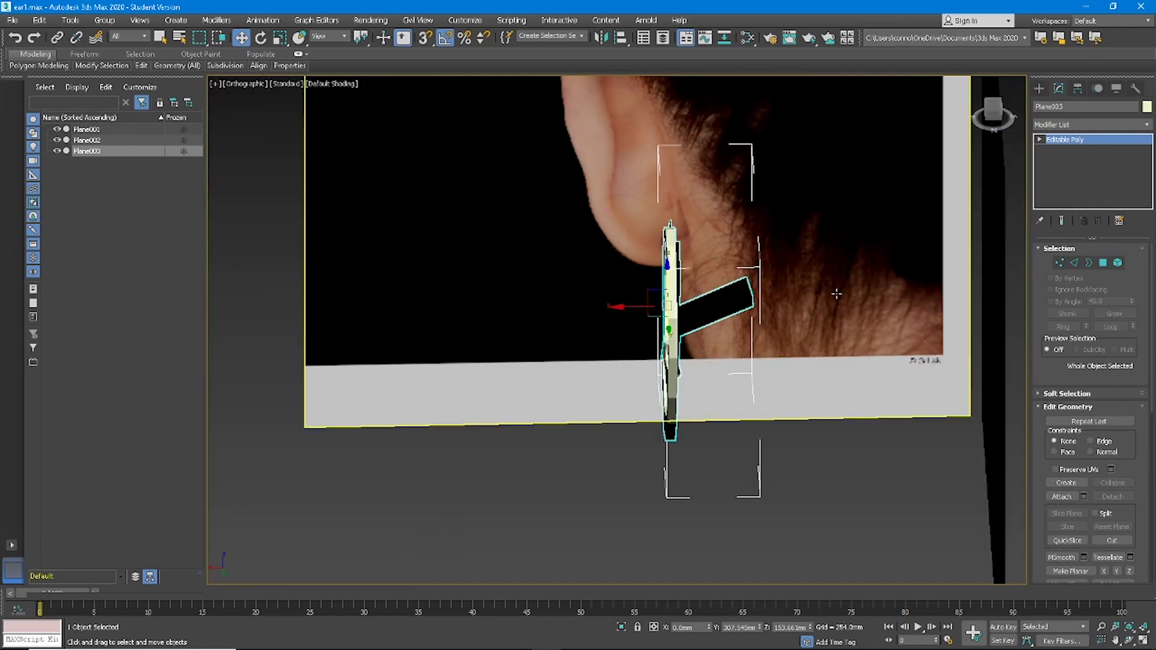
{"action": "left_click", "coordinate": [1074, 262]}
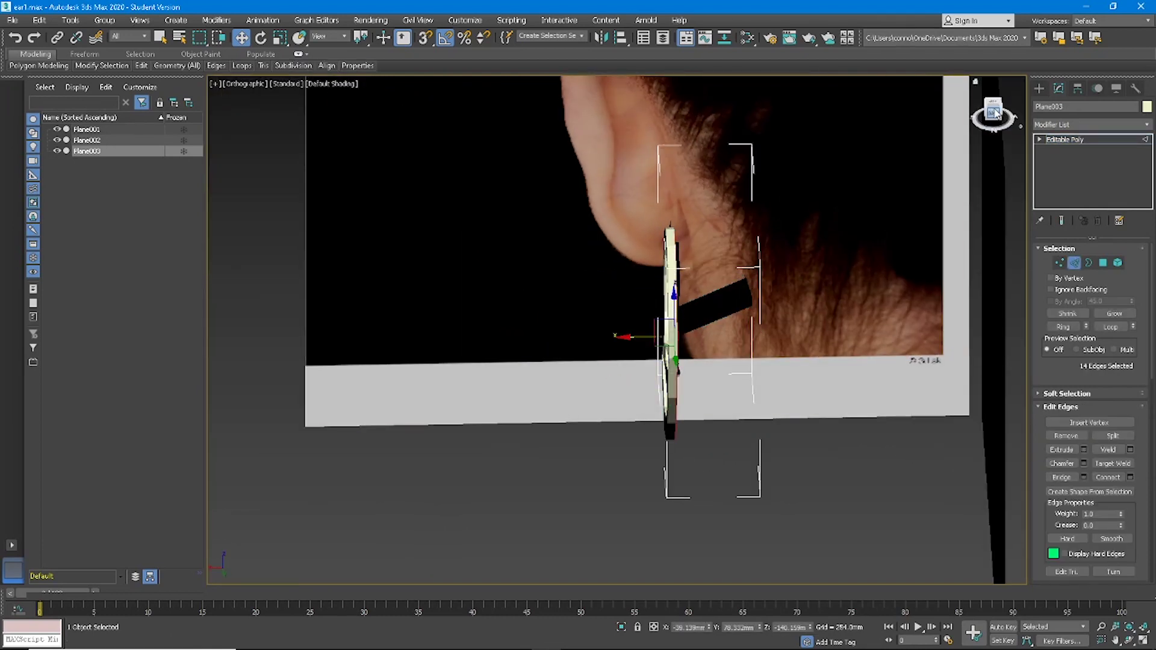
{"action": "left_click", "coordinate": [994, 112]}
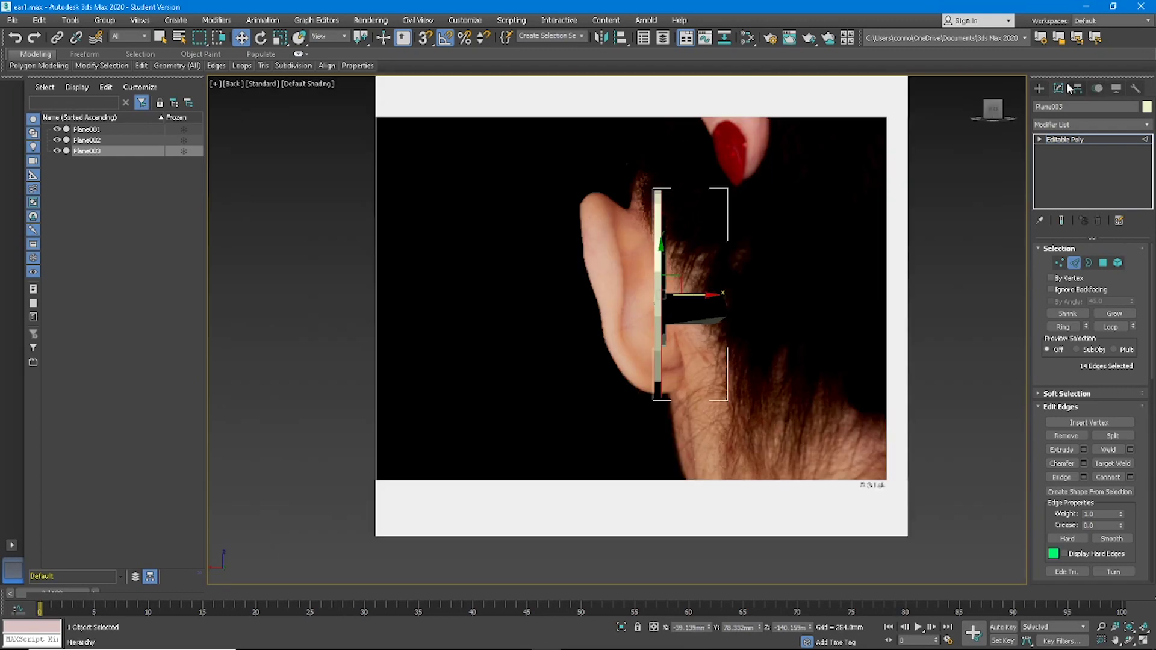
{"action": "left_click", "coordinate": [1039, 89]}
{"action": "left_click_drag", "start_coordinate": [684, 244], "coordinate": [637, 231]}
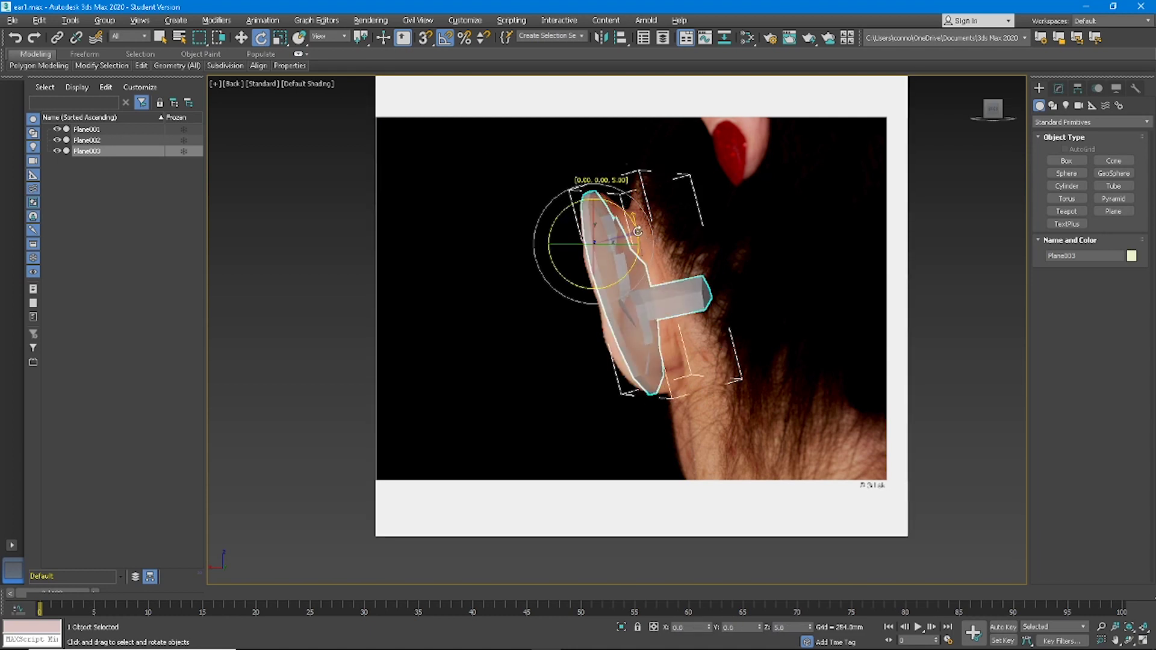
- Shift the tilted ear about 28 mm sideways toward the head in the back view, keeping its rotation
{"action": "left_click", "coordinate": [241, 38]}
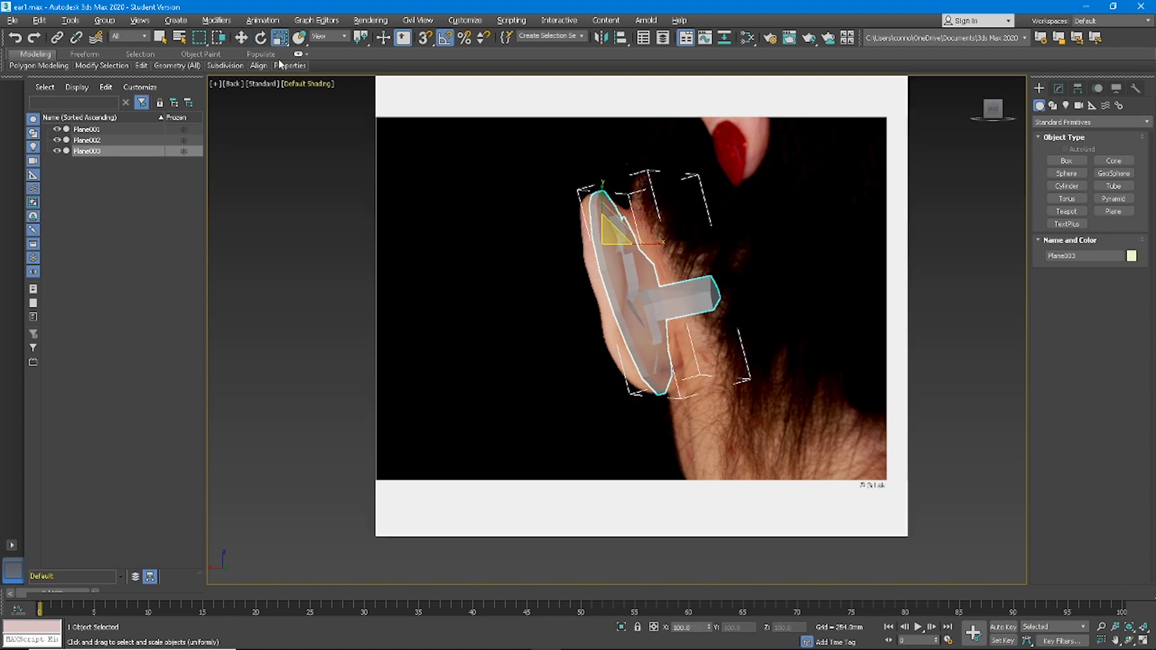
{"action": "left_click", "coordinate": [261, 38]}
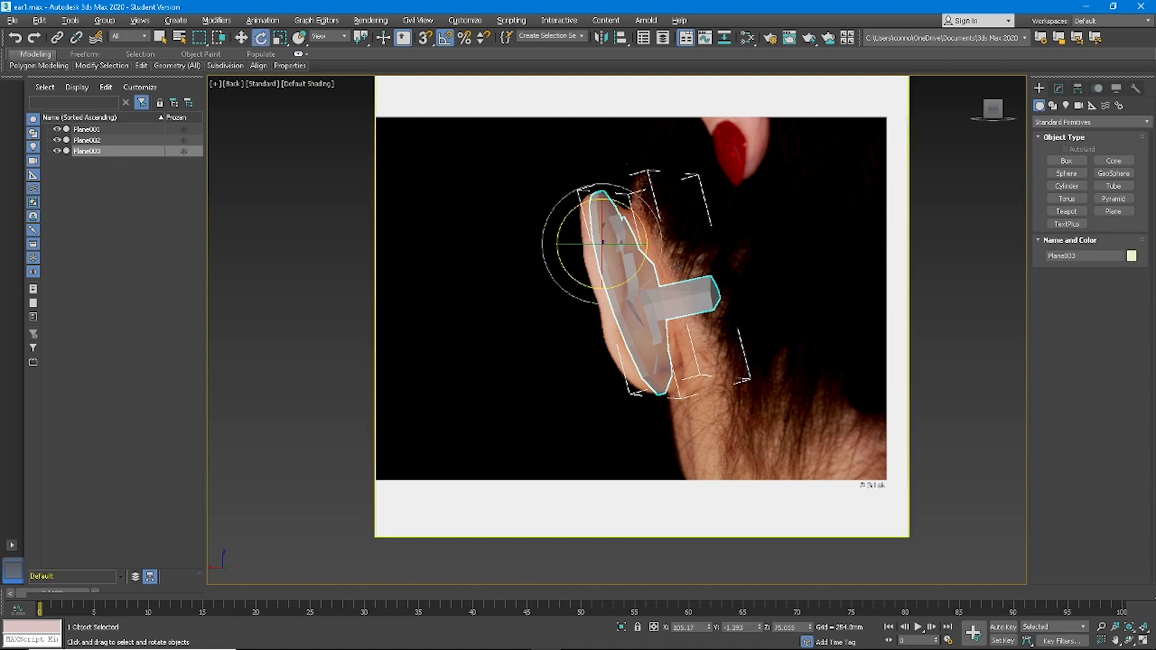
{"action": "left_click_drag", "start_coordinate": [605, 246], "coordinate": [640, 246]}
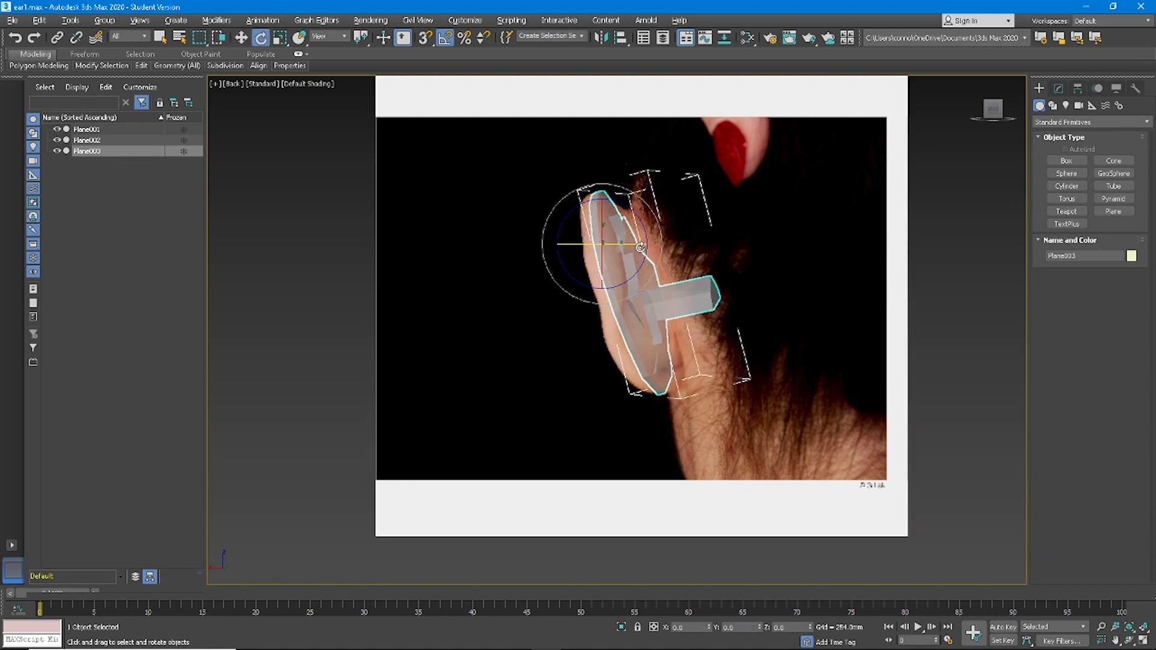
{"action": "left_click", "coordinate": [241, 38]}
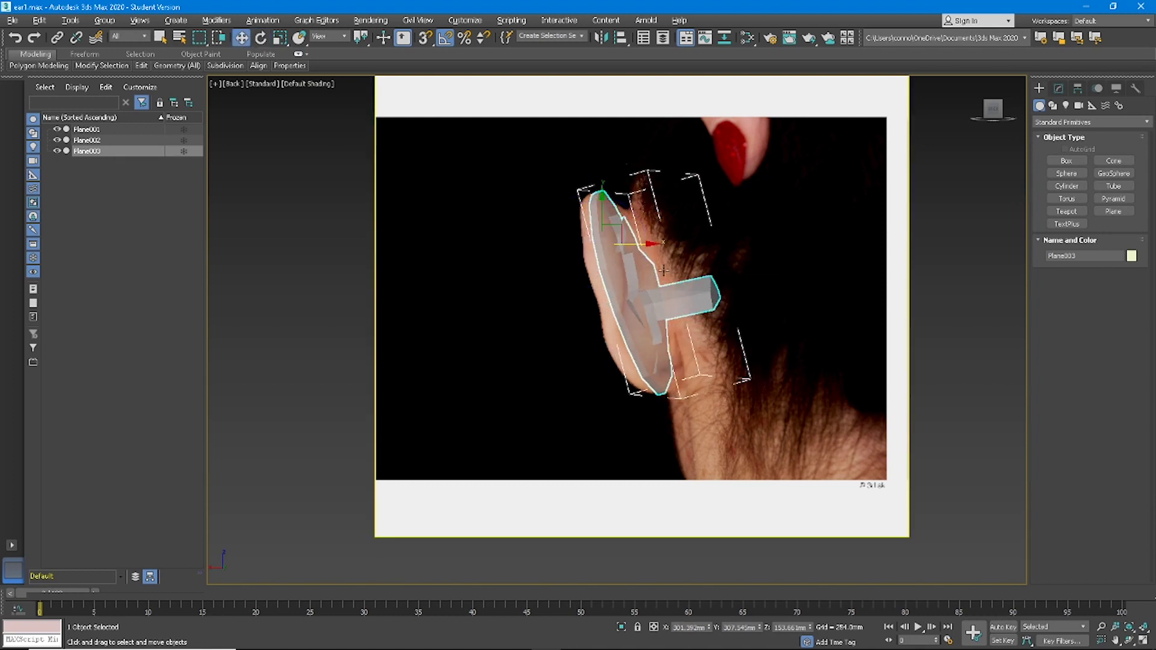
{"action": "mouse_move", "coordinate": [640, 248]}
{"action": "left_mouse_down"}
{"action": "mouse_move", "coordinate": [623, 247]}
{"action": "mouse_move", "coordinate": [644, 252]}
{"action": "left_mouse_up"}
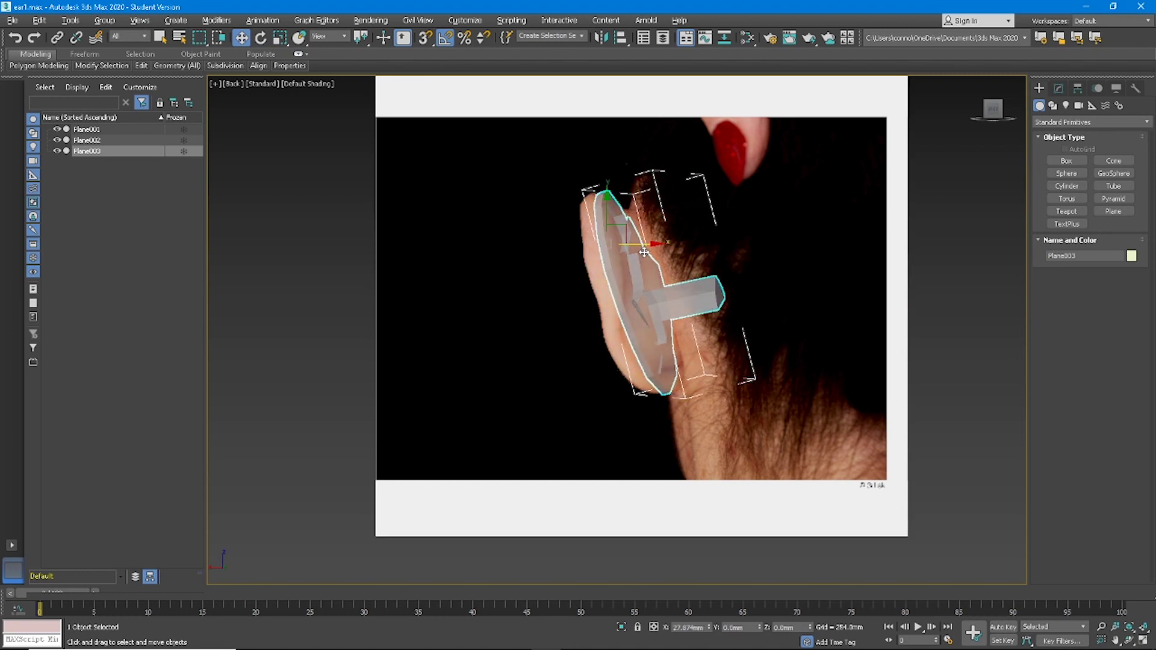
- Move the ear about 37 mm horizontally in the right view to line it up with the drawn side-view reference
{"action": "middle_click_drag", "start_coordinate": [630, 271], "coordinate": [742, 278], "text": "alt"}
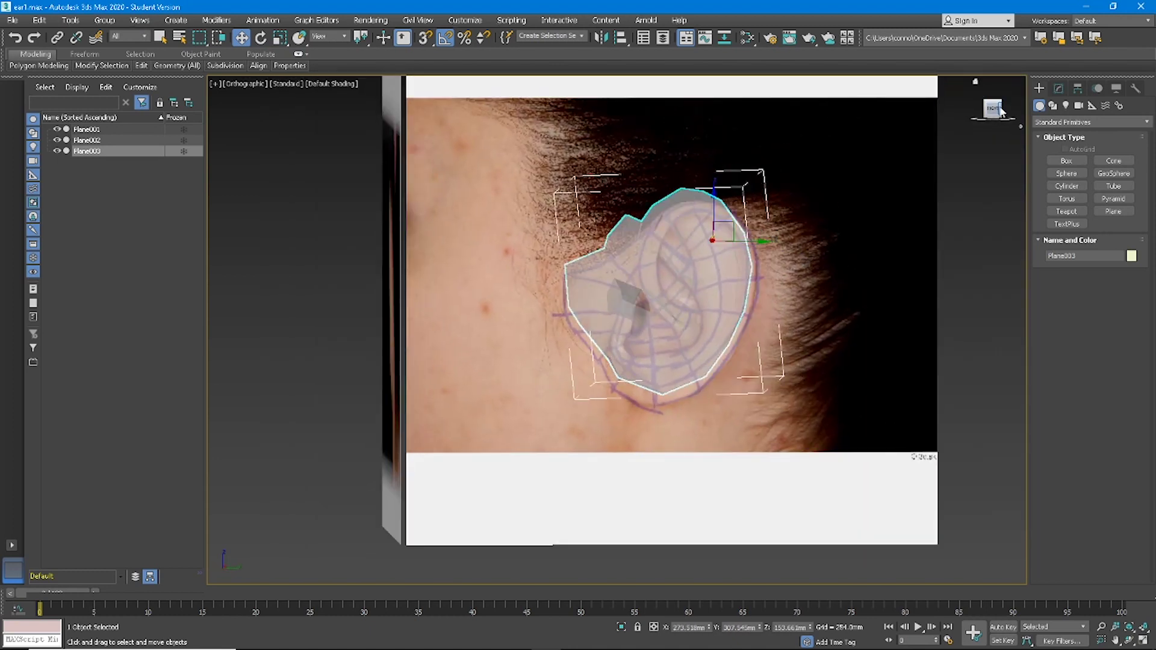
{"action": "left_click", "coordinate": [1000, 110]}
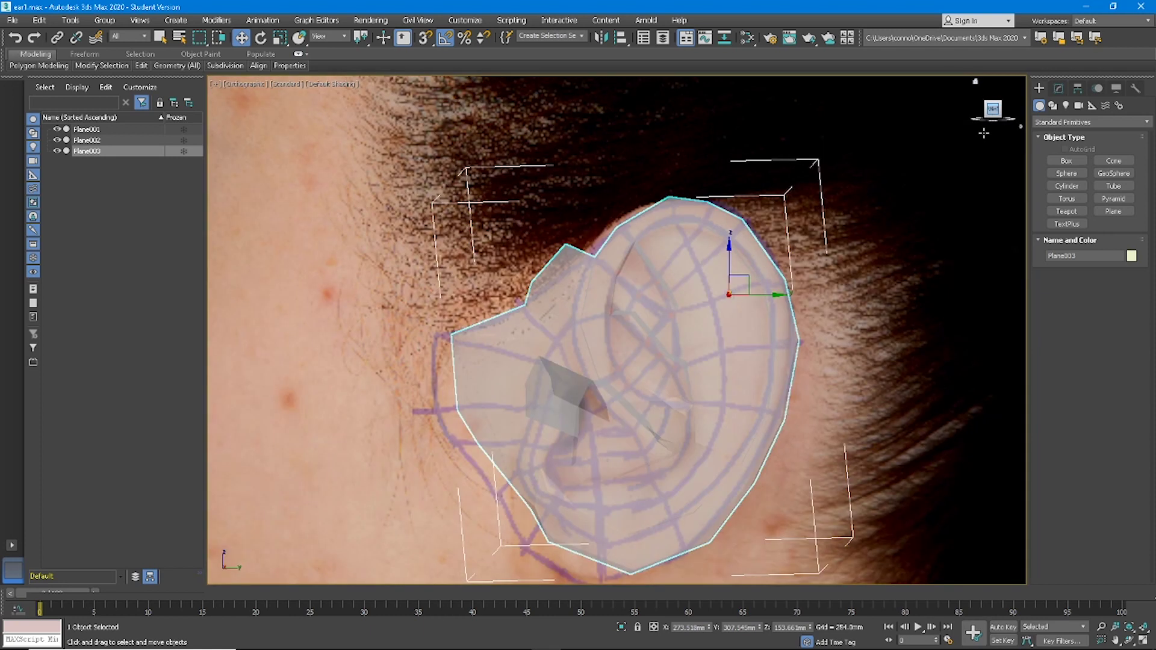
{"action": "scroll", "coordinate": [685, 306], "scroll_direction": "down", "scroll_amount": 4}
{"action": "scroll", "coordinate": [684, 314], "scroll_direction": "up", "scroll_amount": 2}
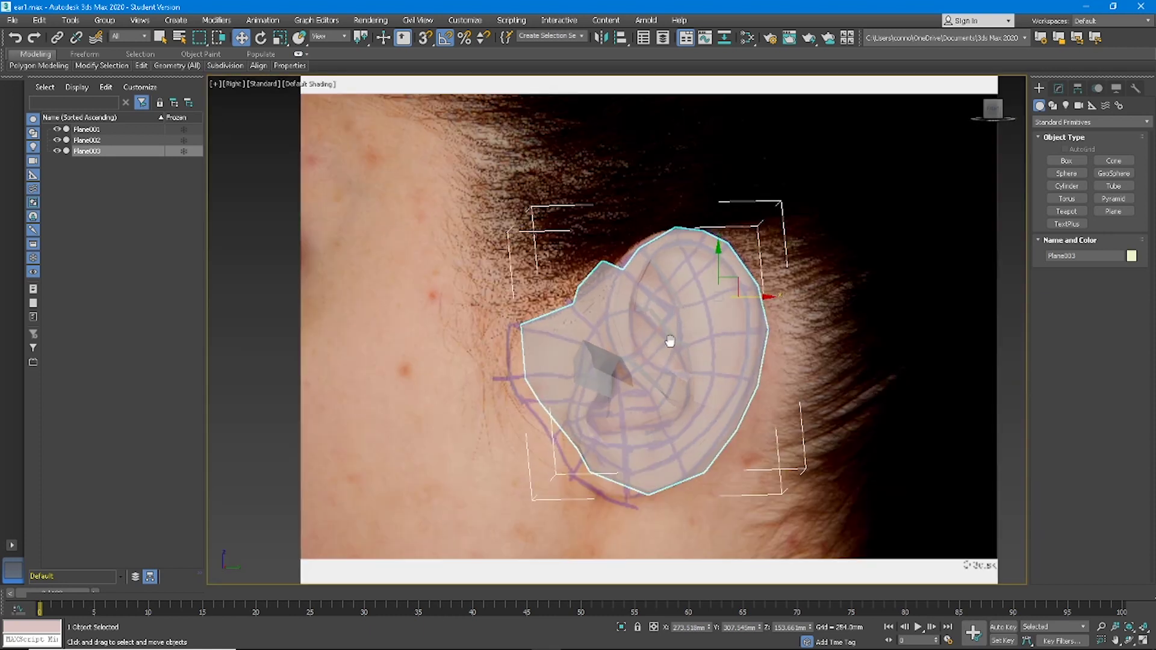
{"action": "middle_click_drag", "start_coordinate": [724, 302], "coordinate": [736, 264]}
{"action": "left_click_drag", "start_coordinate": [780, 257], "coordinate": [772, 258]}
- Move the ear outward over the photographed ear in the back view and check its outline against the reference from the front
{"action": "middle_click_drag", "start_coordinate": [780, 263], "coordinate": [909, 132], "text": "alt"}
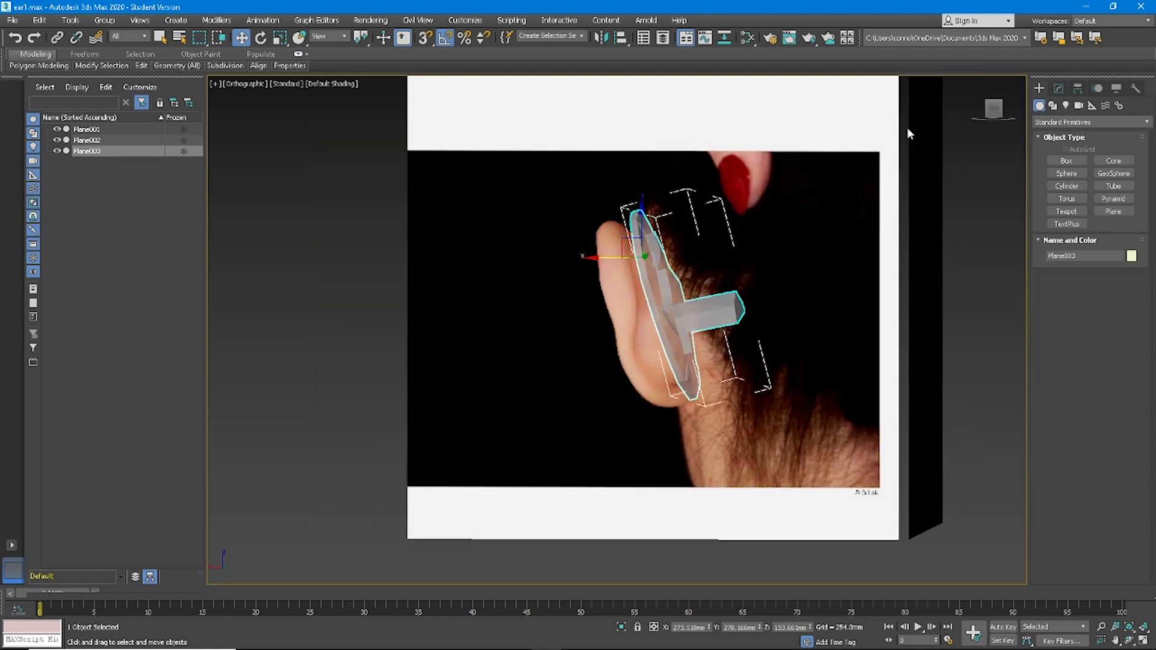
{"action": "left_click", "coordinate": [995, 109]}
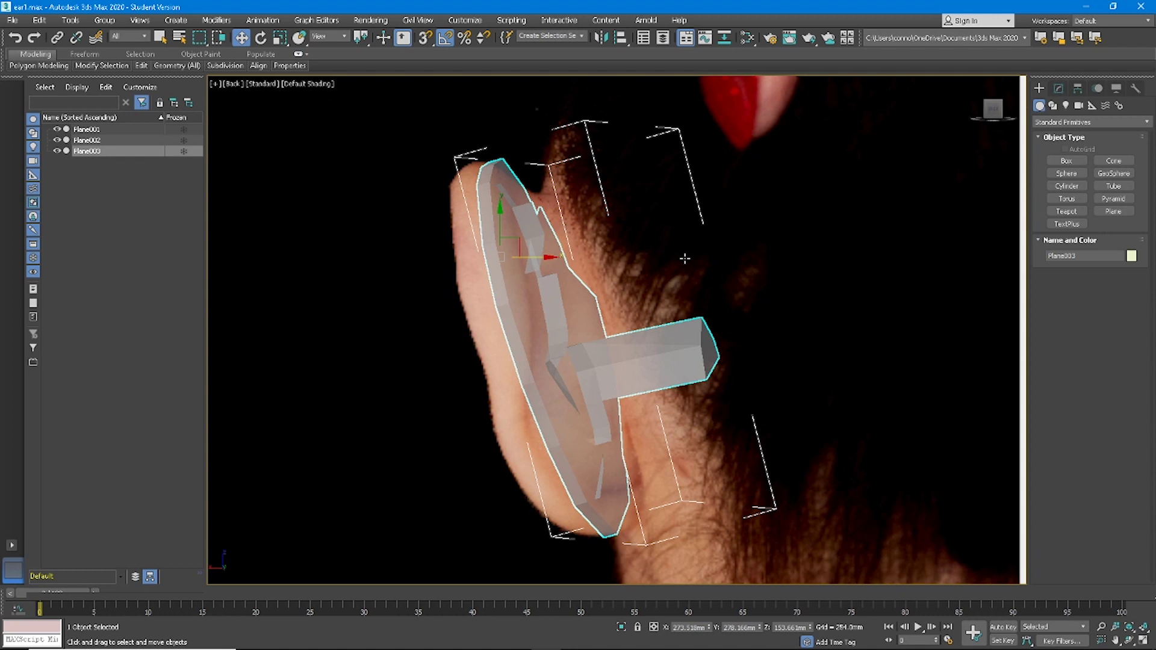
{"action": "scroll", "coordinate": [659, 286], "scroll_direction": "down", "scroll_amount": 2}
{"action": "middle_click_drag", "start_coordinate": [583, 263], "coordinate": [975, 81], "text": "alt"}
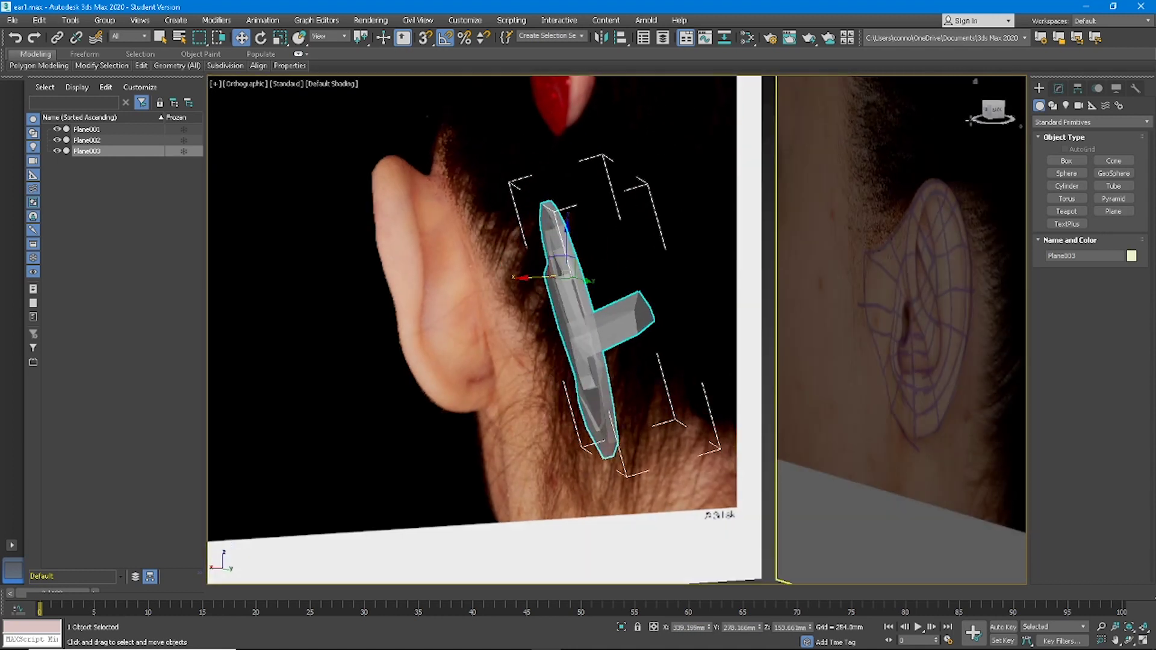
{"action": "left_click", "coordinate": [996, 110]}
{"action": "key", "text": "z"}
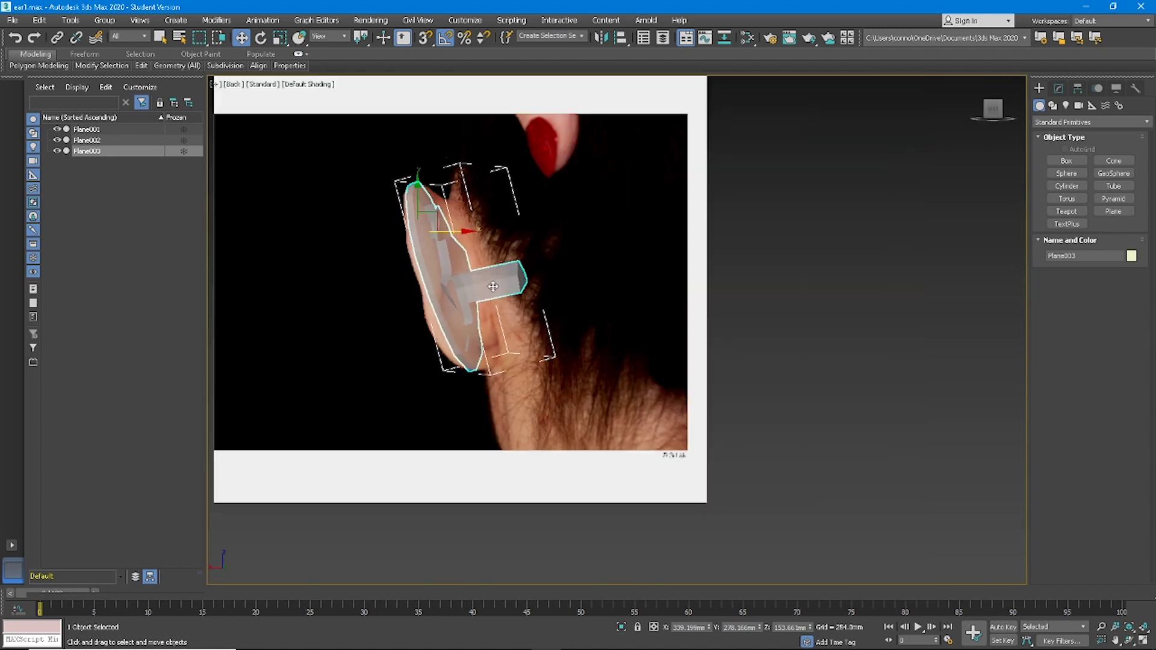
{"action": "left_click_drag", "start_coordinate": [456, 234], "coordinate": [448, 215]}
{"action": "middle_click_drag", "start_coordinate": [427, 233], "coordinate": [649, 232], "text": "alt"}
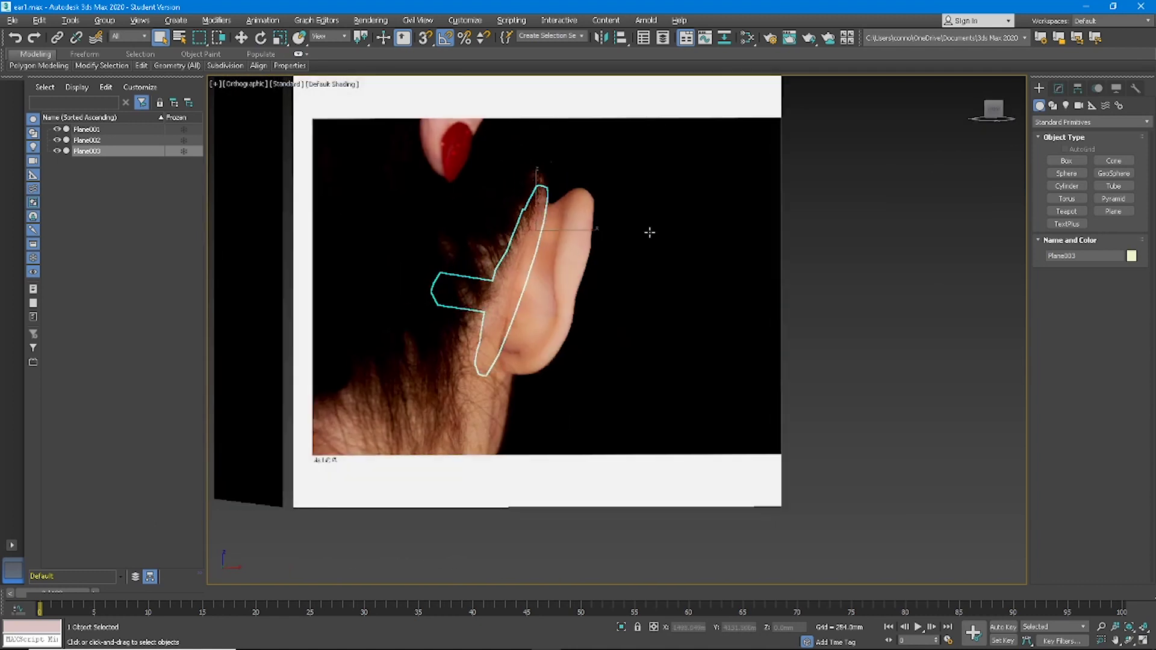
{"action": "left_click", "coordinate": [994, 110]}
{"action": "scroll", "coordinate": [682, 225], "scroll_direction": "down", "scroll_amount": 4}
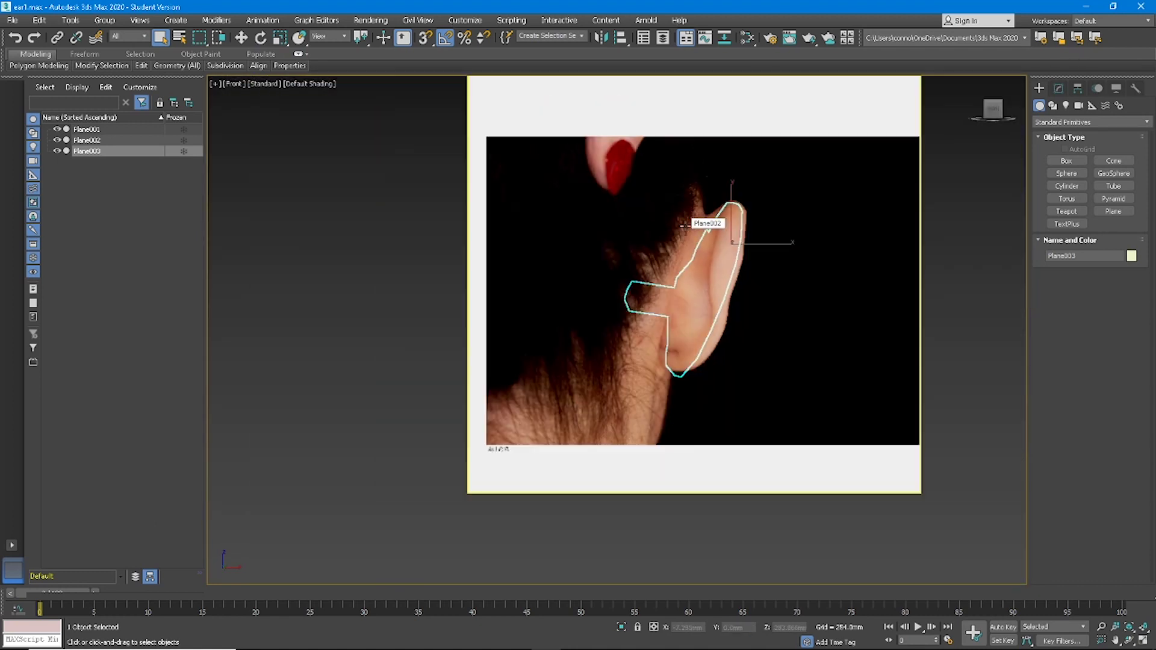
{"action": "middle_click_drag", "start_coordinate": [806, 224], "coordinate": [589, 225], "text": "alt"}
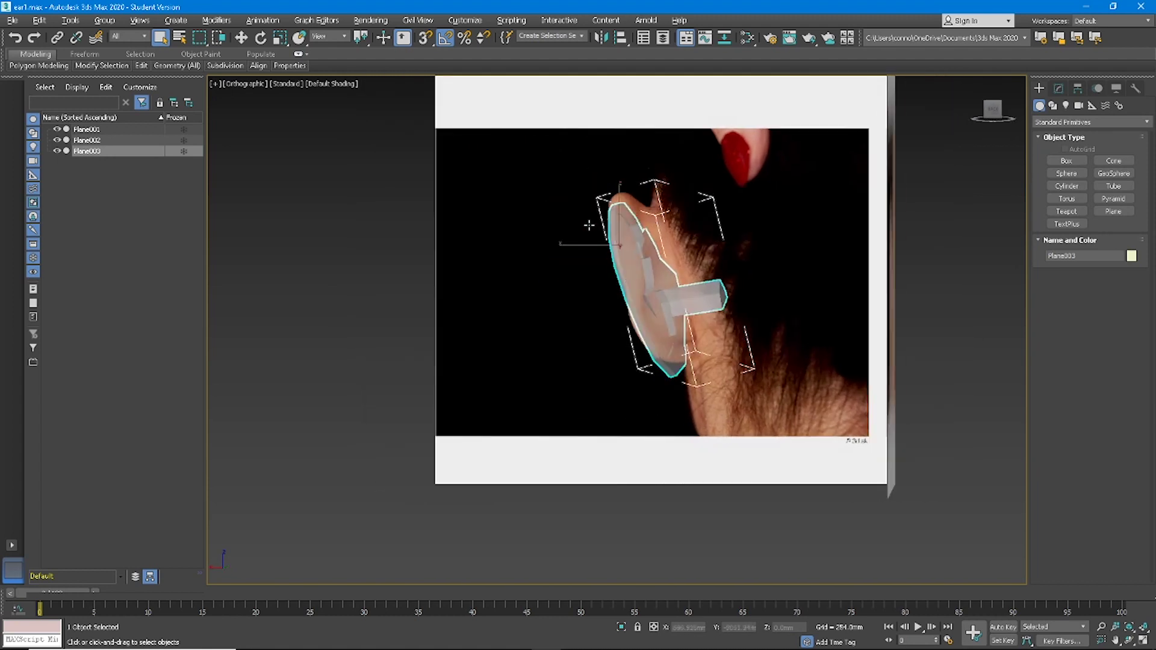
- Enter edge editing on the ear, turn off its see-through display and show the mesh with edged faces
{"action": "left_click", "coordinate": [1058, 88]}
{"action": "left_click", "coordinate": [1073, 262]}
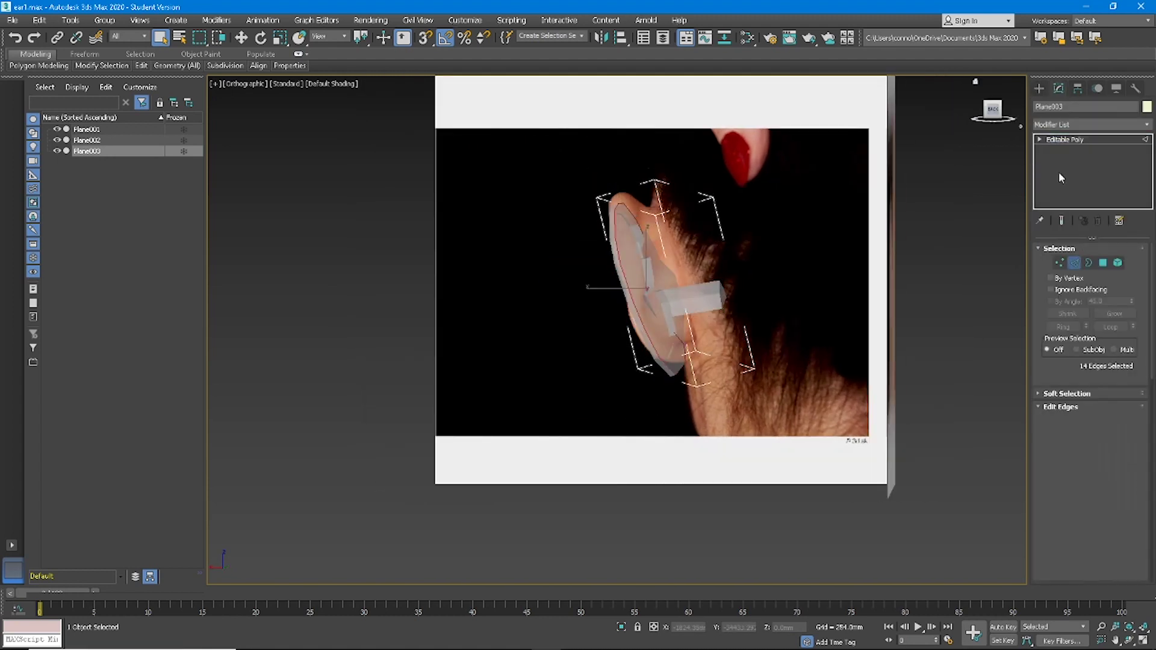
{"action": "left_click", "coordinate": [992, 110]}
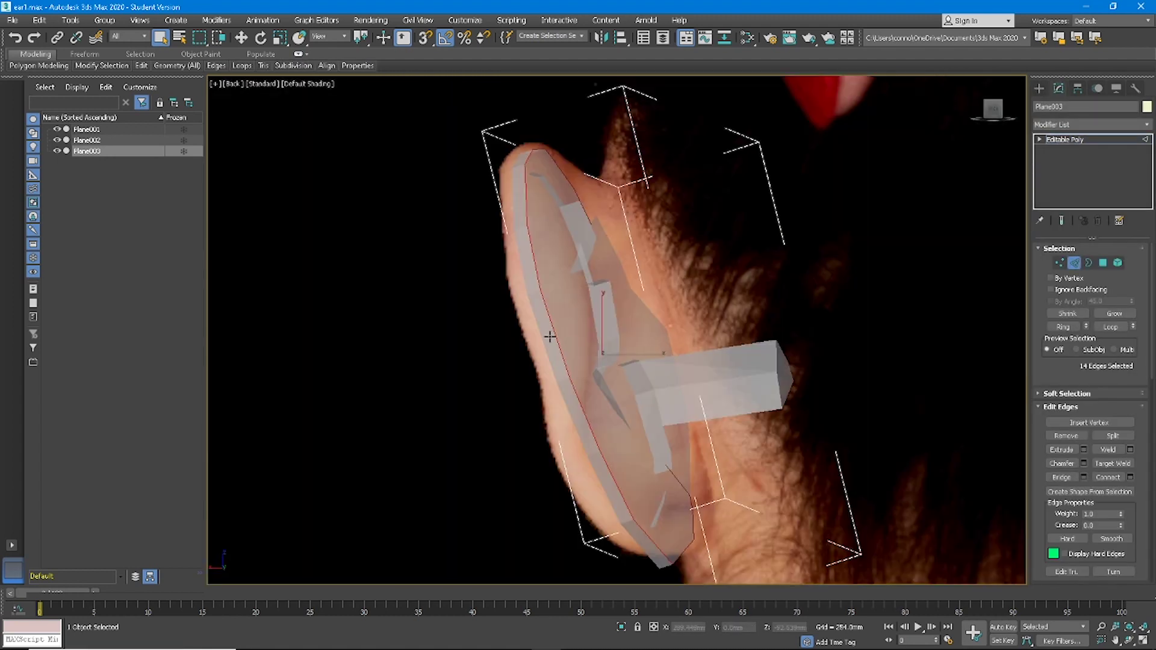
{"action": "middle_click_drag", "start_coordinate": [564, 344], "coordinate": [634, 339], "text": "alt"}
{"action": "mouse_move", "coordinate": [712, 298]}
{"action": "middle_mouse_down", "text": "alt"}
{"action": "mouse_move", "coordinate": [803, 305]}
{"action": "mouse_move", "coordinate": [656, 375]}
{"action": "mouse_move", "coordinate": [620, 337]}
{"action": "middle_mouse_up", "text": "alt"}
{"action": "key", "text": "F4"}
{"action": "scroll", "coordinate": [601, 325], "scroll_direction": "up", "scroll_amount": 3}
{"action": "middle_click_drag", "start_coordinate": [542, 301], "coordinate": [621, 229], "text": "alt"}
{"action": "scroll", "coordinate": [619, 262], "scroll_direction": "down", "scroll_amount": 2}
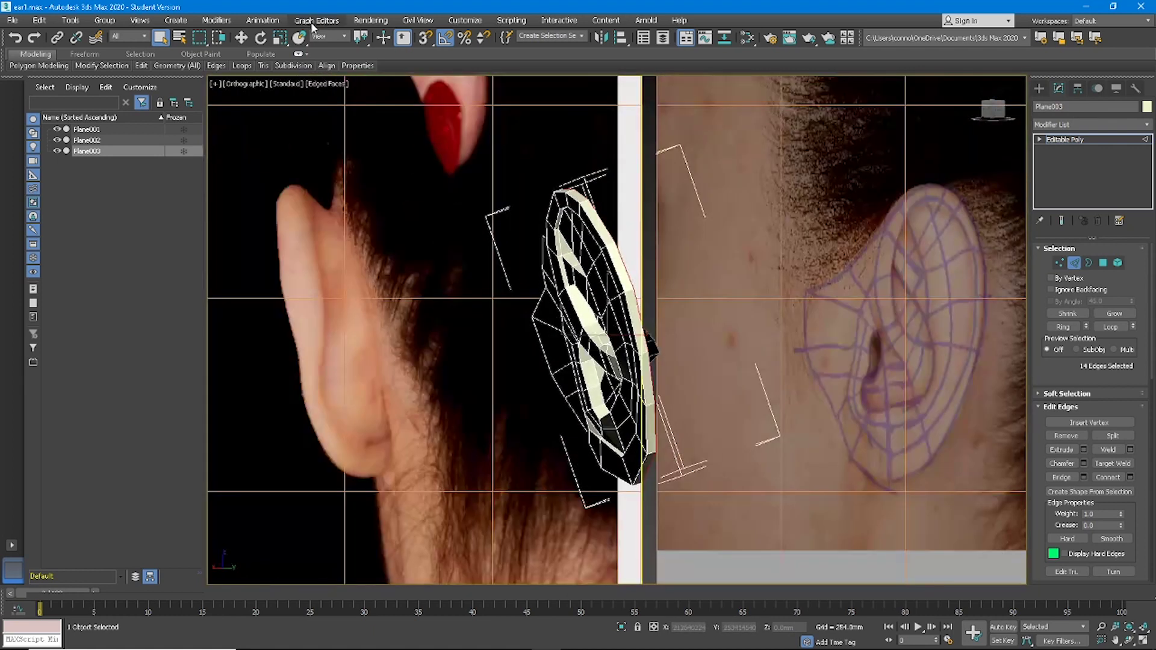
- Remove the unwanted edges near the lower front from the rear rim selection, leaving 11 edges selected
{"action": "left_click", "coordinate": [236, 39]}
{"action": "middle_click_drag", "start_coordinate": [559, 313], "coordinate": [610, 368], "text": "alt"}
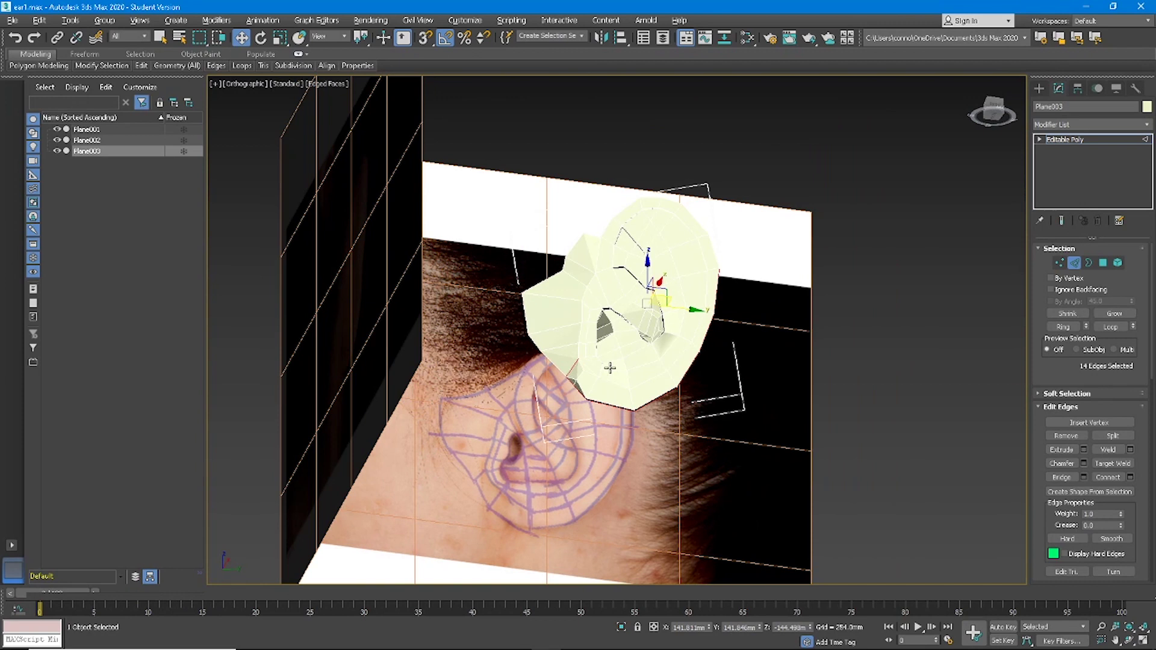
{"action": "scroll", "coordinate": [576, 373], "scroll_direction": "up", "scroll_amount": 3}
{"action": "scroll", "coordinate": [581, 368], "scroll_direction": "down", "scroll_amount": 2}
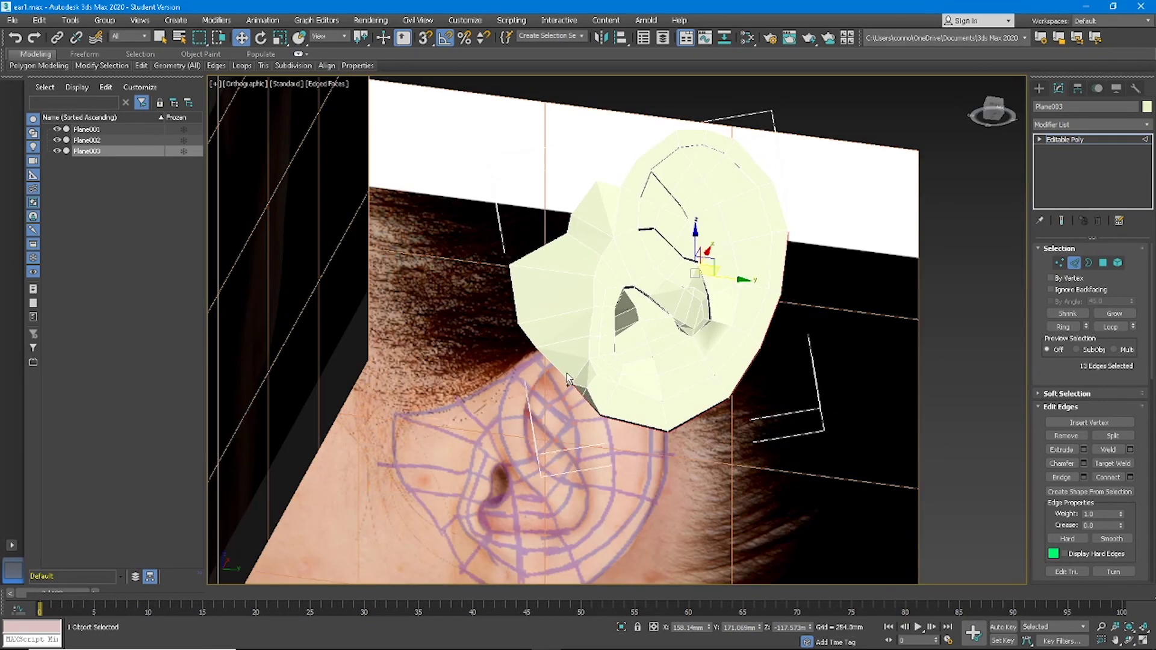
{"action": "middle_click_drag", "start_coordinate": [566, 373], "coordinate": [696, 226], "text": "alt"}
{"action": "left_click_drag", "start_coordinate": [695, 226], "coordinate": [703, 280], "text": "shift"}
{"action": "middle_click_drag", "start_coordinate": [706, 251], "coordinate": [675, 340], "text": "alt"}
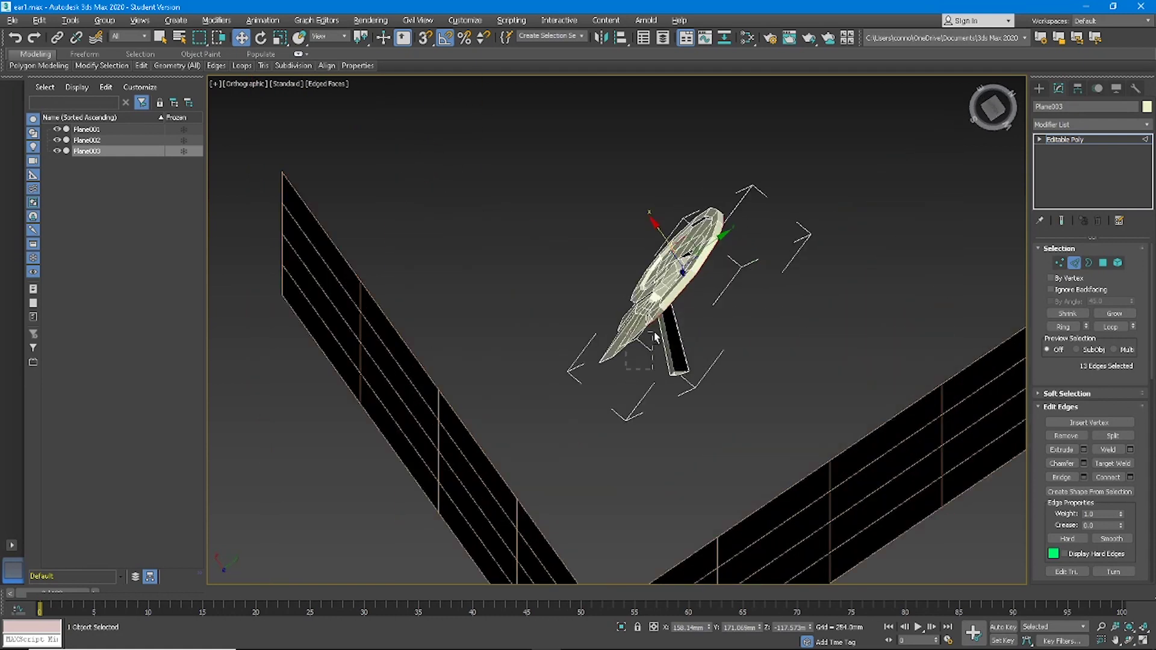
{"action": "middle_click_drag", "start_coordinate": [668, 242], "coordinate": [1000, 123], "text": "alt"}
{"action": "left_click", "coordinate": [996, 108]}
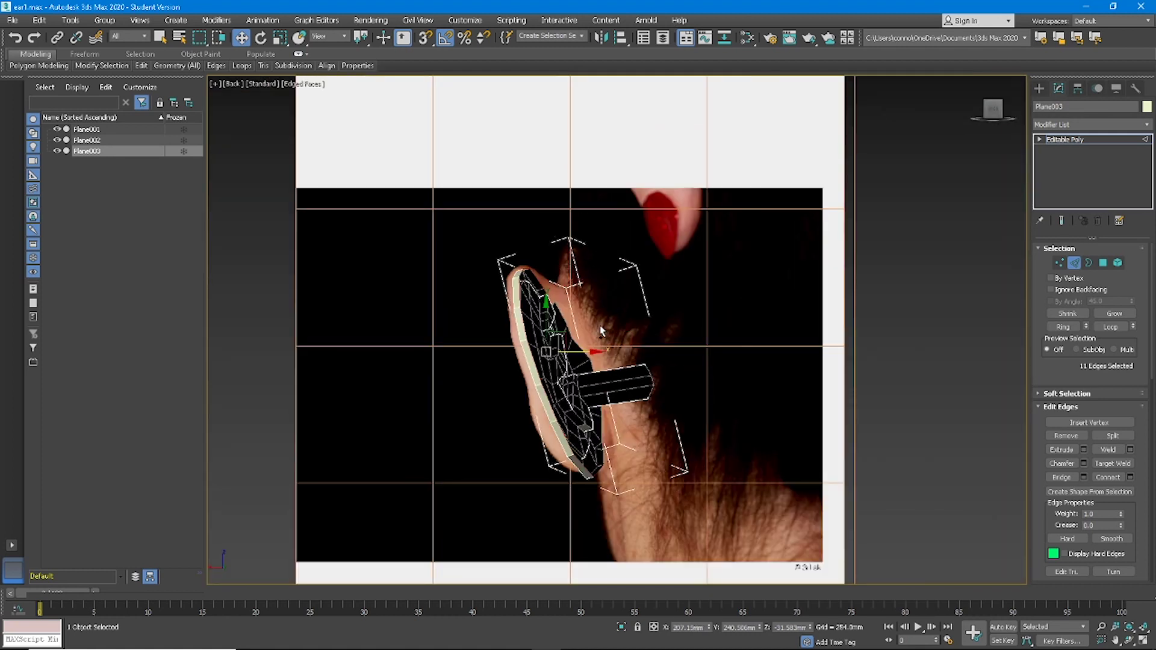
- Try to scale the 11 selected rear rim edges inward to 71 percent
{"action": "mouse_move", "coordinate": [591, 304]}
{"action": "middle_mouse_down", "text": "alt"}
{"action": "mouse_move", "coordinate": [601, 335]}
{"action": "mouse_move", "coordinate": [593, 319]}
{"action": "middle_mouse_up", "text": "alt"}
{"action": "key", "text": "r"}
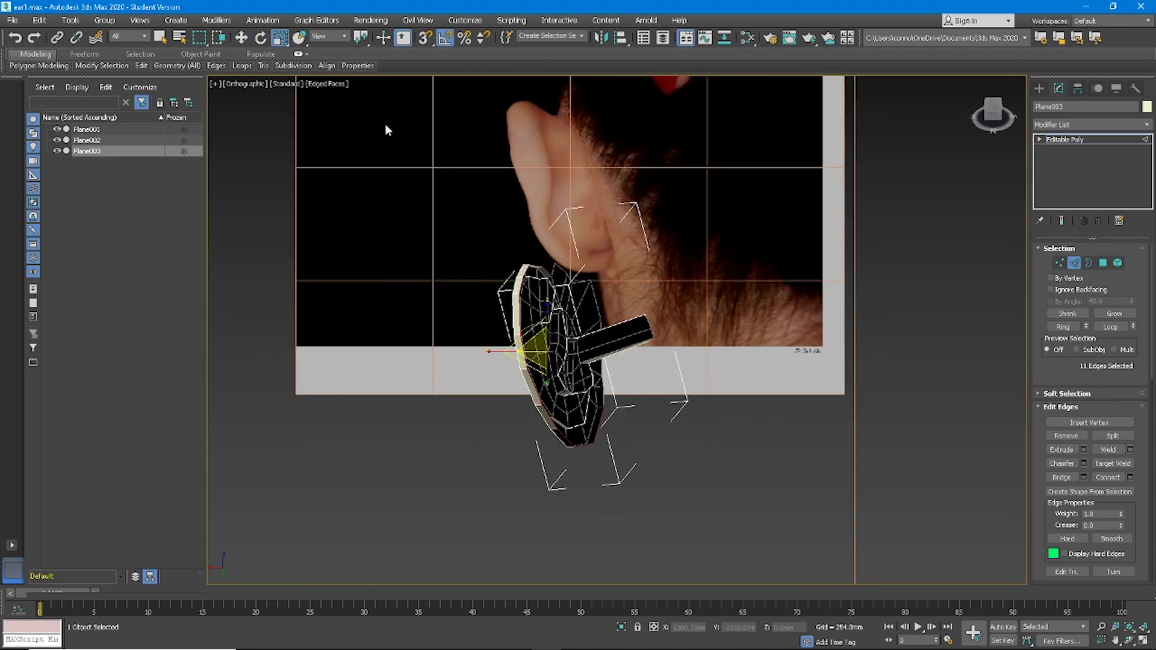
{"action": "left_click_drag", "start_coordinate": [545, 334], "coordinate": [549, 372]}
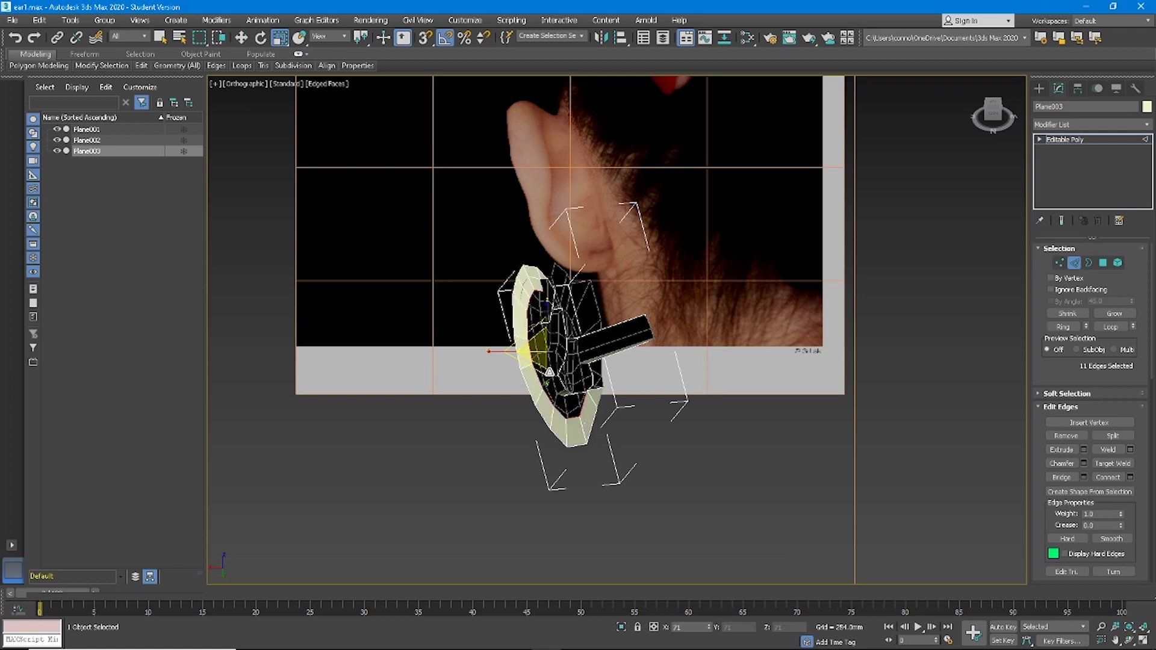
{"action": "key", "text": "ctrl+z"}
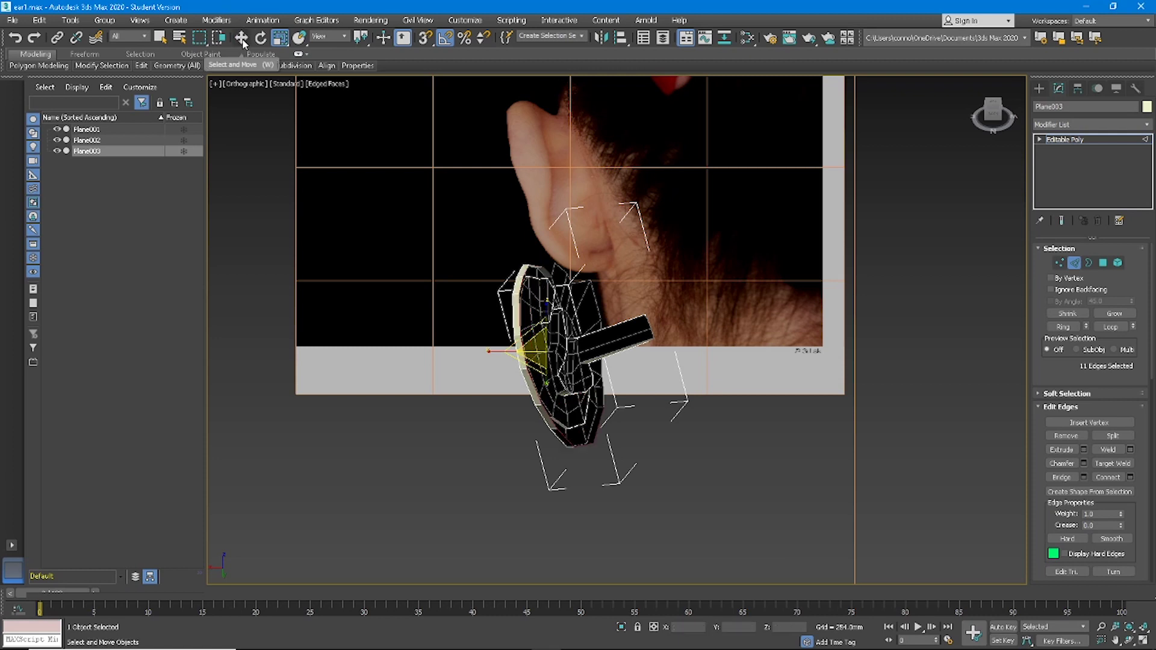
- Try to extend the selected rear rim edges behind the ear, and undo the last widening of the rim
{"action": "left_click", "coordinate": [241, 38]}
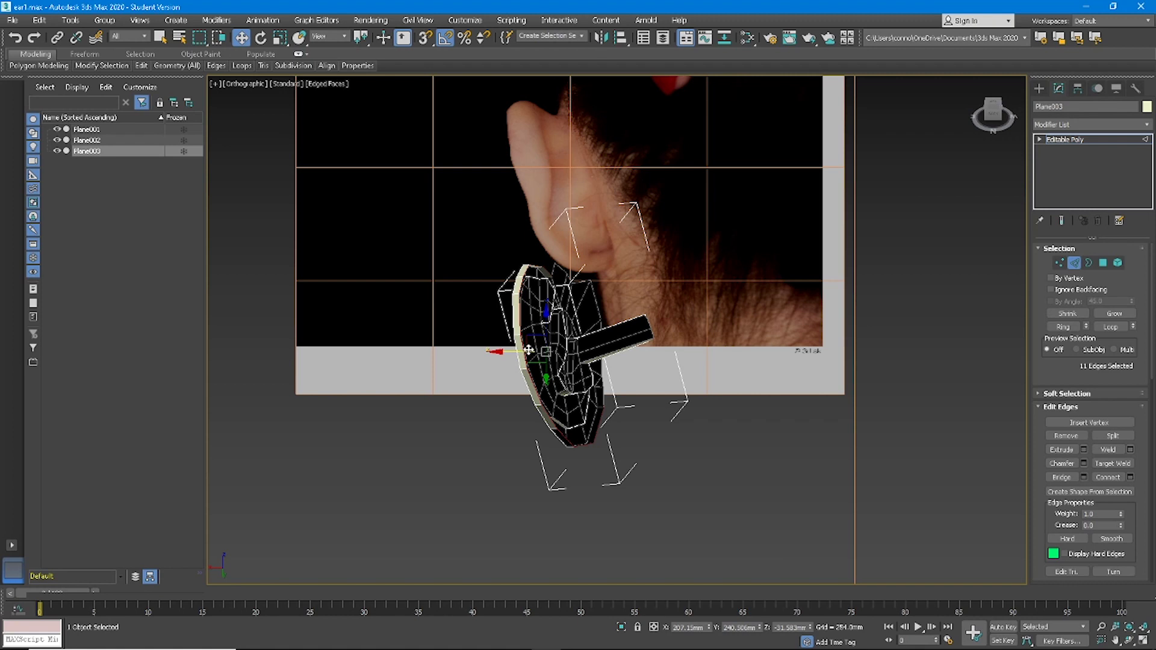
{"action": "middle_click_drag", "start_coordinate": [528, 350], "coordinate": [537, 315], "text": "alt"}
{"action": "left_click_drag", "start_coordinate": [540, 344], "coordinate": [550, 333], "text": "shift"}
{"action": "middle_click_drag", "start_coordinate": [550, 335], "coordinate": [566, 292], "text": "alt"}
{"action": "scroll", "coordinate": [560, 292], "scroll_direction": "up", "scroll_amount": 6}
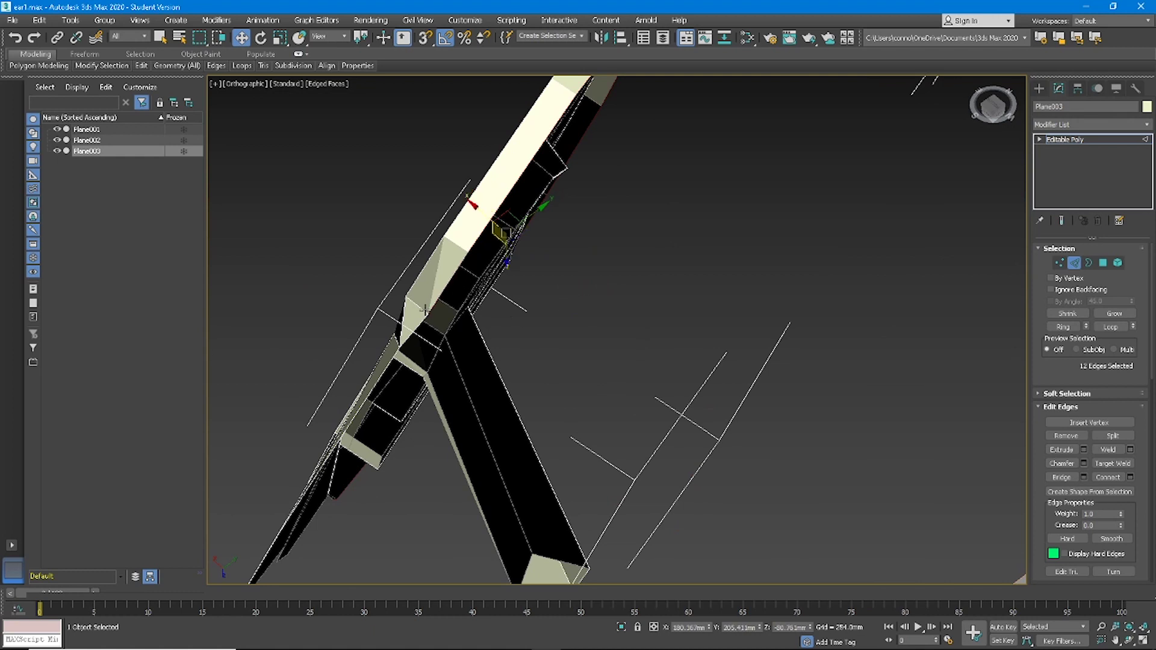
{"action": "left_click_drag", "start_coordinate": [486, 225], "coordinate": [546, 261]}
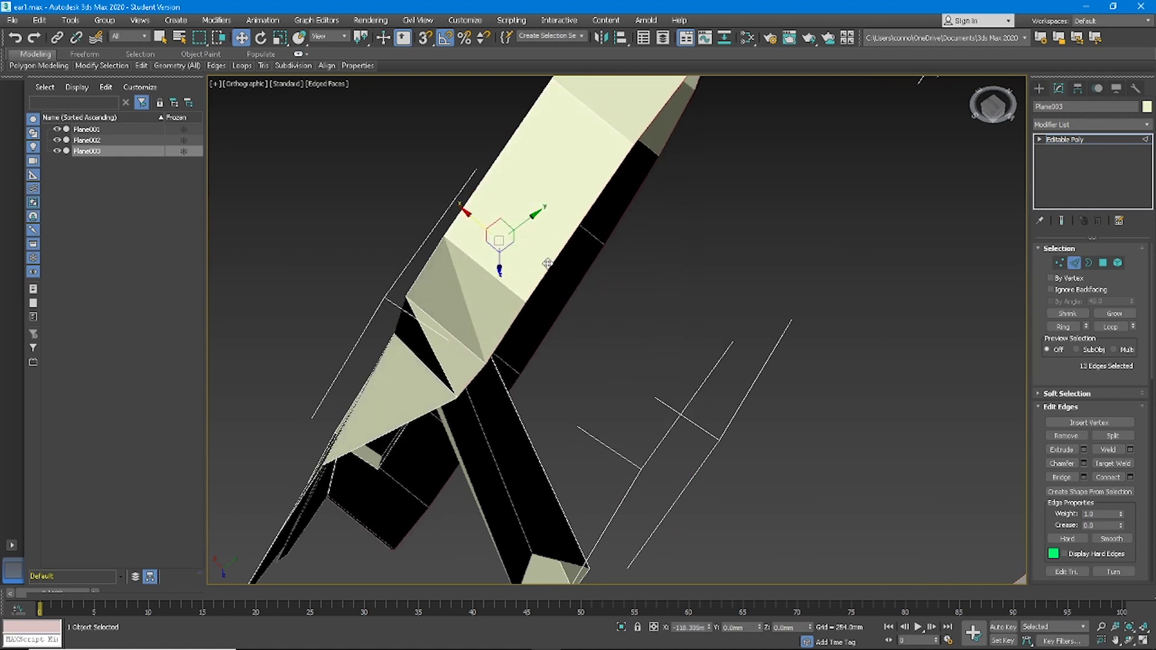
{"action": "key", "text": "ctrl+z"}
{"action": "middle_click_drag", "start_coordinate": [485, 210], "coordinate": [641, 275], "text": "alt"}
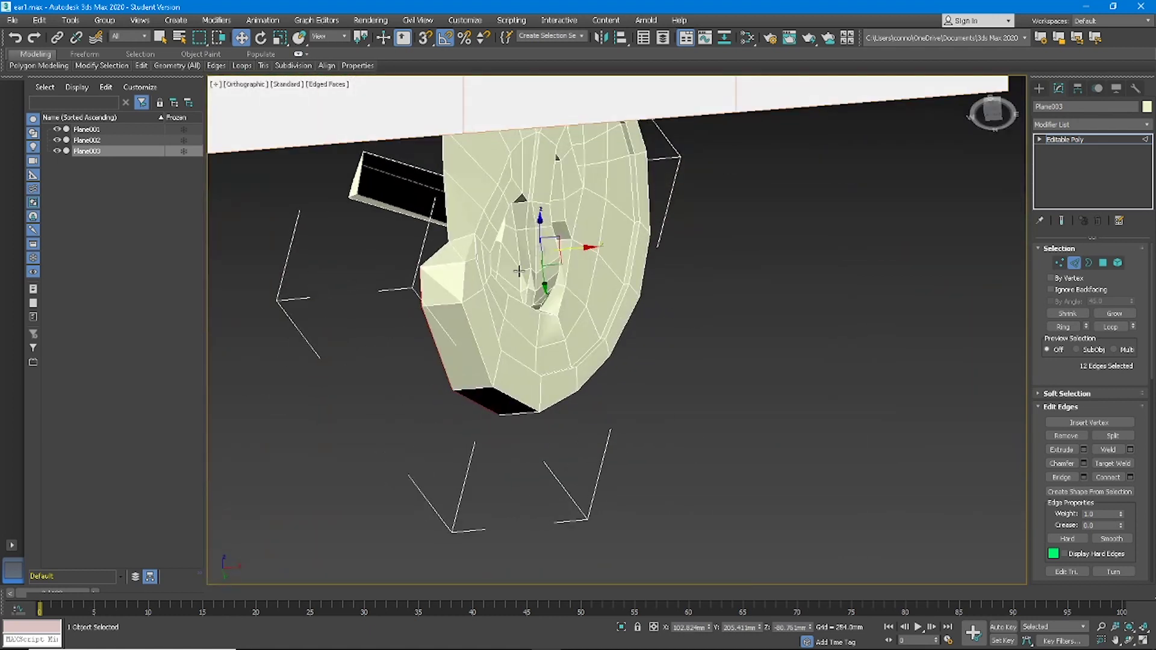
- Try to move the three vertices at the ear's front tip, and undo the move together with the rim extension
{"action": "scroll", "coordinate": [512, 294], "scroll_direction": "down", "scroll_amount": 2}
{"action": "key", "text": "1"}
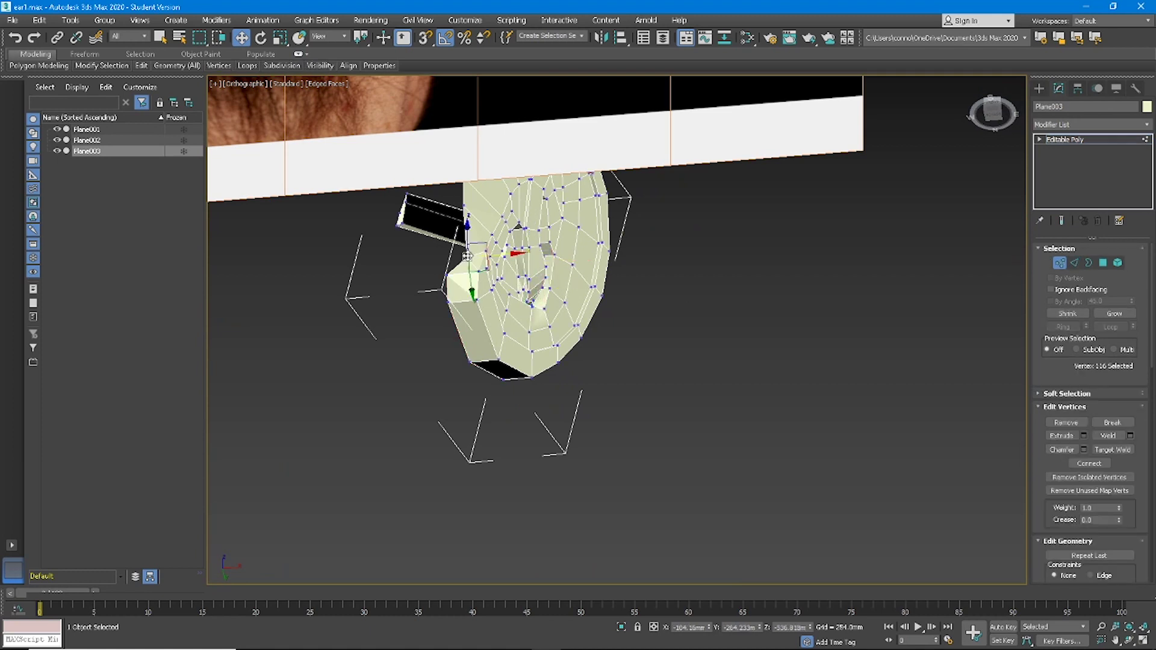
{"action": "middle_click_drag", "start_coordinate": [480, 251], "coordinate": [405, 393], "text": "alt"}
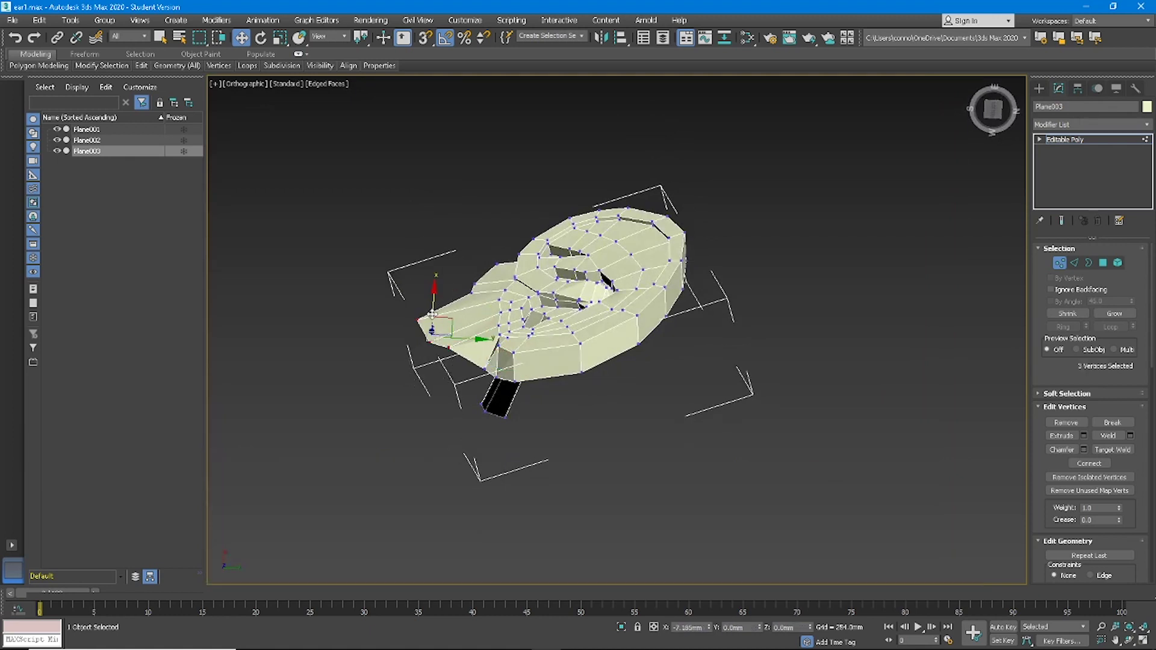
{"action": "left_click_drag", "start_coordinate": [432, 313], "coordinate": [430, 327]}
{"action": "middle_click_drag", "start_coordinate": [432, 327], "coordinate": [464, 285], "text": "alt"}
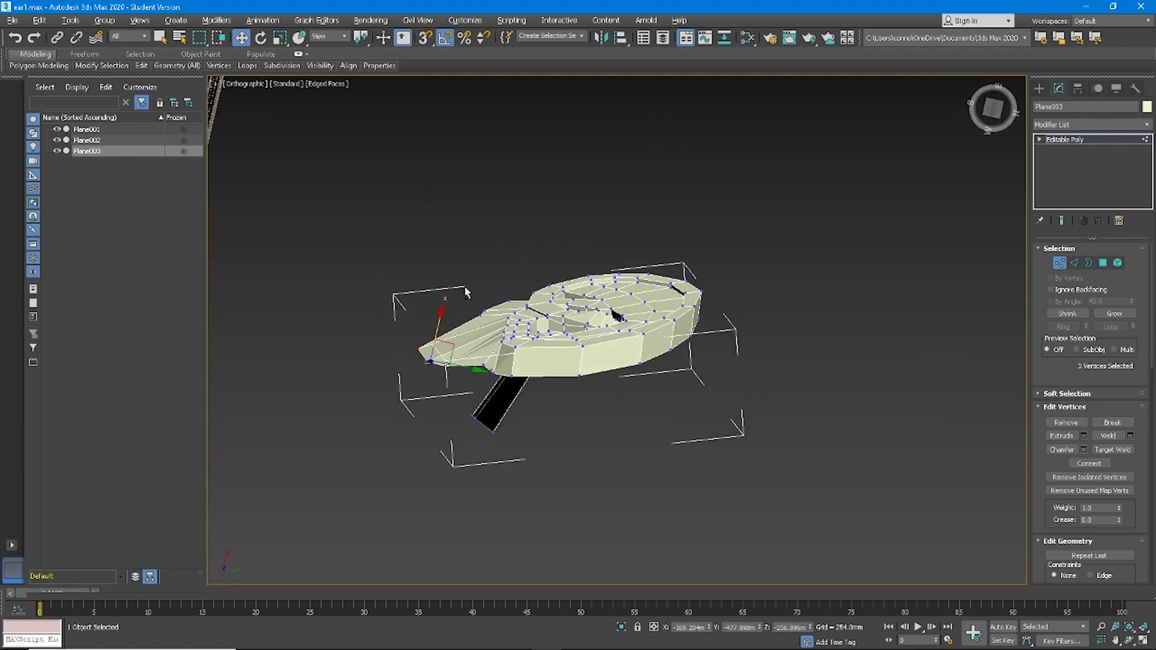
{"action": "left_click_drag", "start_coordinate": [511, 276], "coordinate": [508, 275]}
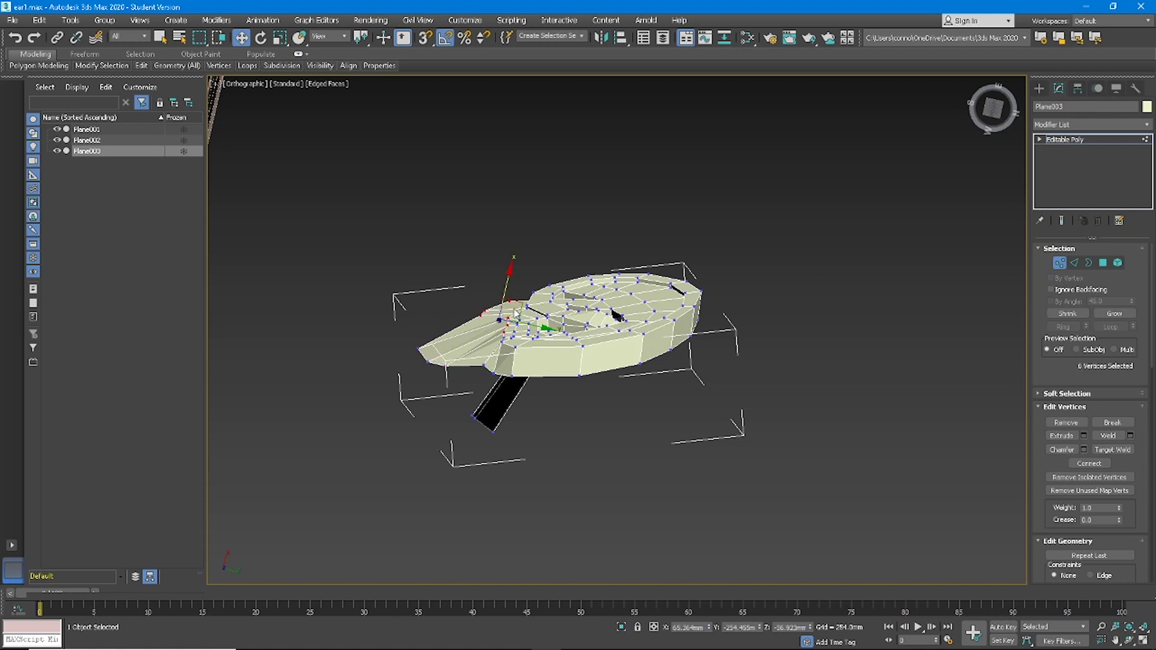
{"action": "key", "text": "ctrl+z"}
{"action": "key", "text": "ctrl+z"}
{"action": "key", "text": "ctrl+z"}
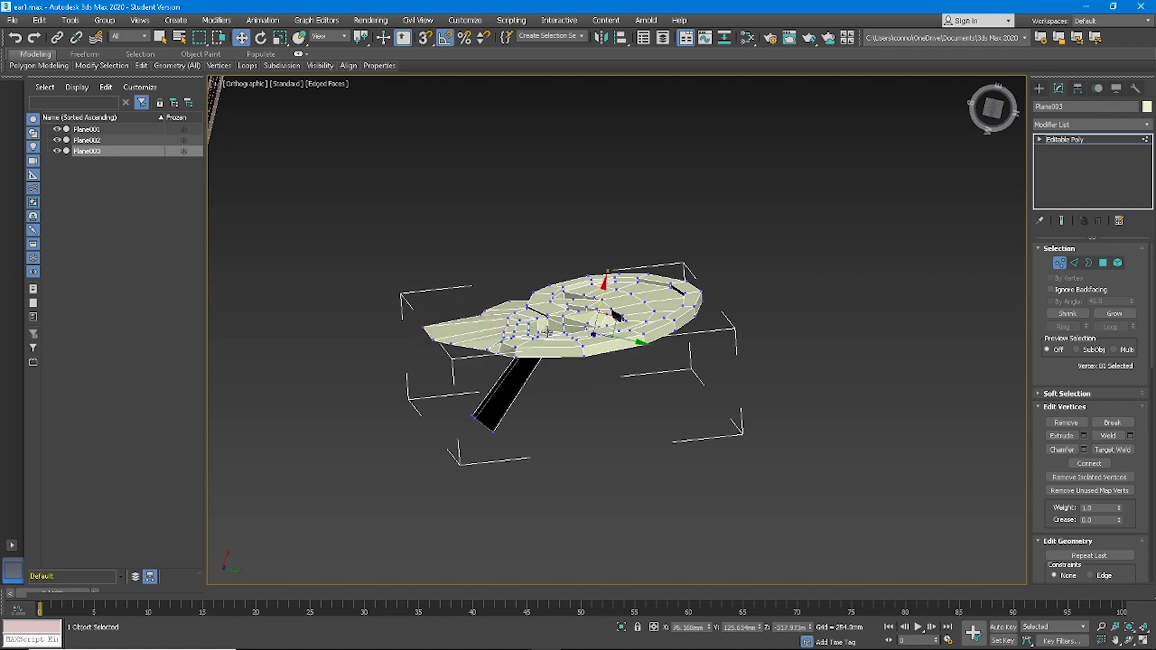
- Return to edge editing and pull the rear rim edges farther behind the ear to deepen the rim
{"action": "middle_click_drag", "start_coordinate": [563, 338], "coordinate": [446, 444], "text": "alt"}
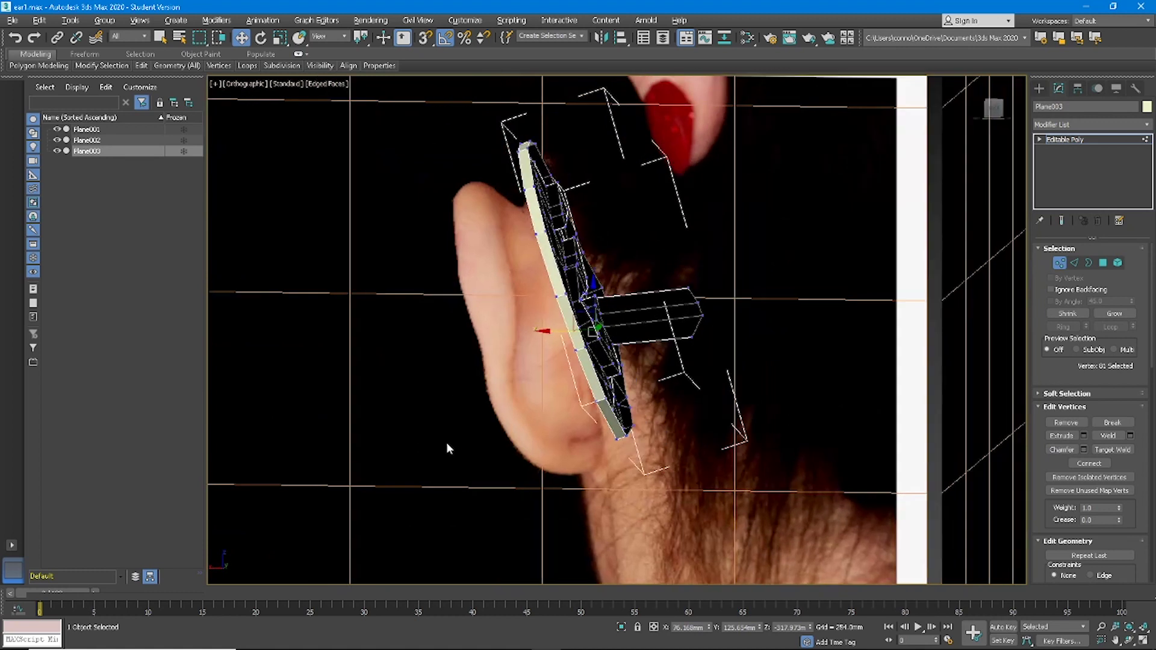
{"action": "left_click", "coordinate": [1075, 263]}
{"action": "left_click_drag", "start_coordinate": [538, 288], "coordinate": [570, 270]}
{"action": "middle_click_drag", "start_coordinate": [602, 270], "coordinate": [670, 238], "text": "alt"}
{"action": "scroll", "coordinate": [653, 319], "scroll_direction": "up", "scroll_amount": 3}
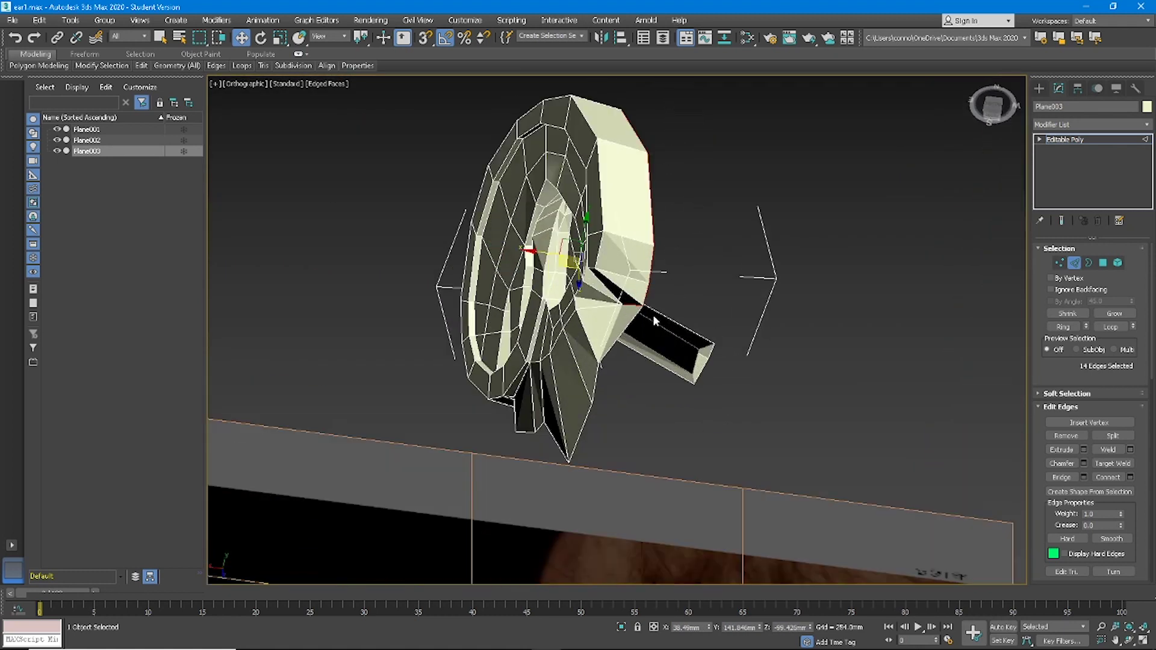
- Move the single edge at the rim's lower front end toward the front of the ear and check how it meets the mesh
{"action": "key", "text": "2"}
{"action": "key", "text": "2"}
{"action": "left_click_drag", "start_coordinate": [616, 304], "coordinate": [572, 297]}
{"action": "middle_click_drag", "start_coordinate": [569, 297], "coordinate": [747, 330], "text": "alt"}
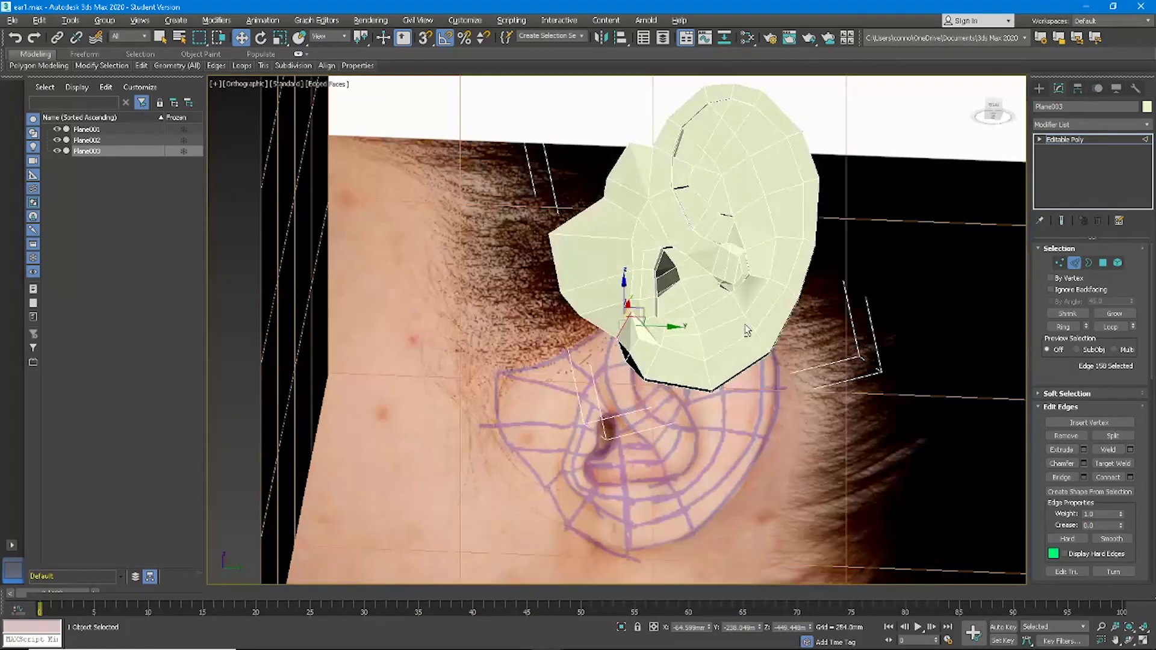
{"action": "scroll", "coordinate": [665, 359], "scroll_direction": "up", "scroll_amount": 4}
{"action": "scroll", "coordinate": [655, 340], "scroll_direction": "down", "scroll_amount": 5}
{"action": "middle_click_drag", "start_coordinate": [655, 340], "coordinate": [800, 348], "text": "alt"}
{"action": "scroll", "coordinate": [628, 344], "scroll_direction": "up", "scroll_amount": 3}
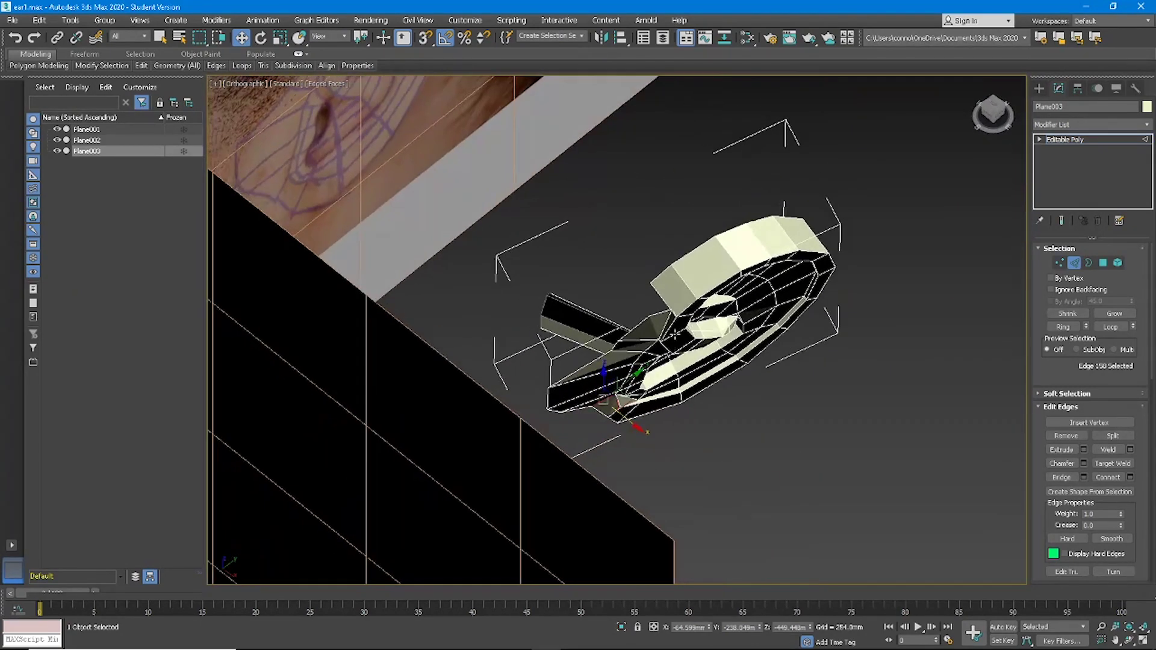
- Target weld the loose vertices at the rim's upper front end to the neighbouring outline vertices
{"action": "key", "text": "1"}
{"action": "left_click", "coordinate": [1113, 450]}
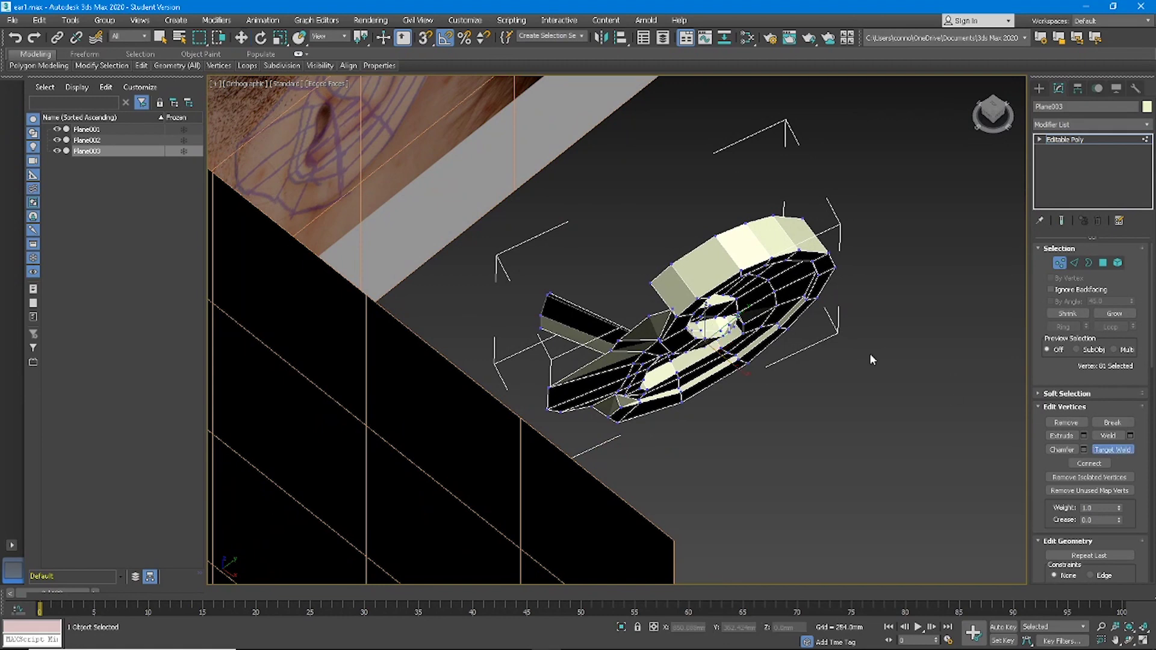
{"action": "middle_click_drag", "start_coordinate": [644, 313], "coordinate": [625, 216], "text": "alt"}
{"action": "scroll", "coordinate": [638, 159], "scroll_direction": "up", "scroll_amount": 4}
{"action": "middle_click_drag", "start_coordinate": [640, 159], "coordinate": [676, 294], "text": "alt"}
- Select the ring of 13 edges crossing the rim and connect them with one segment along the middle of its width
{"action": "key", "text": "2"}
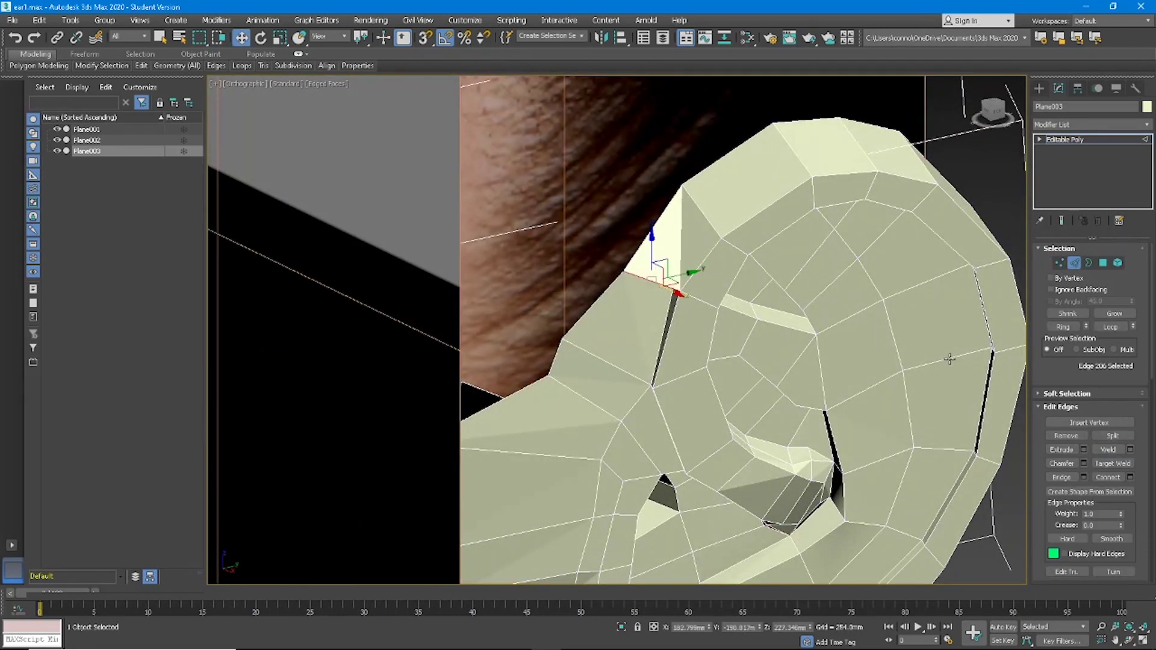
{"action": "left_click", "coordinate": [1074, 326]}
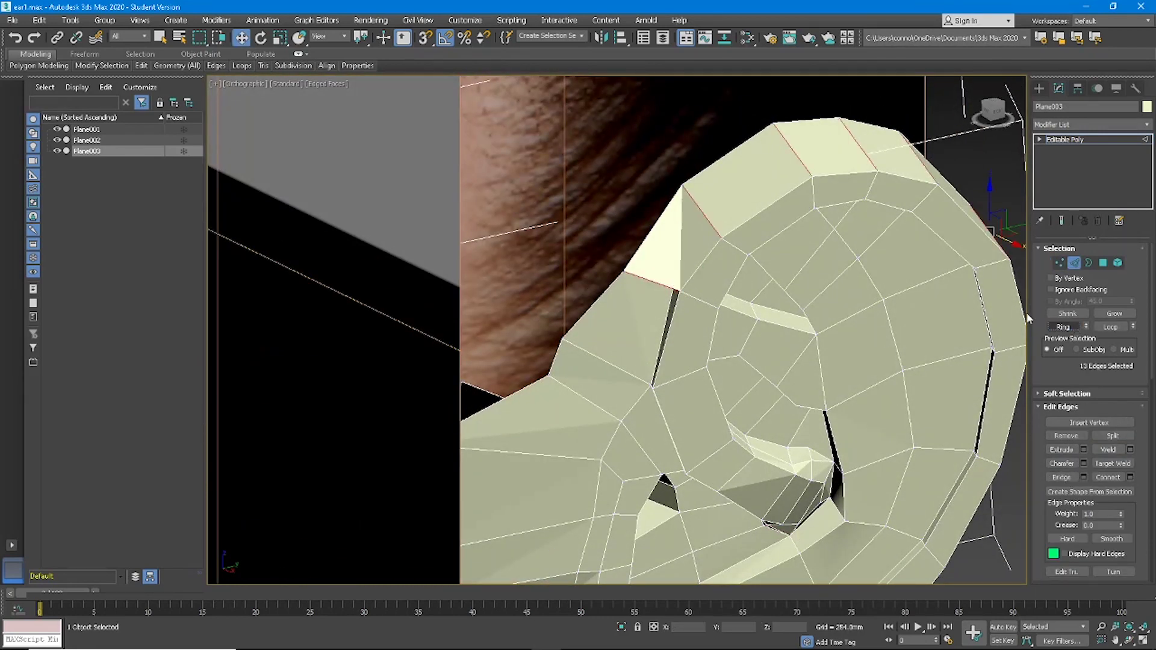
{"action": "middle_click_drag", "start_coordinate": [929, 380], "coordinate": [853, 208], "text": "alt"}
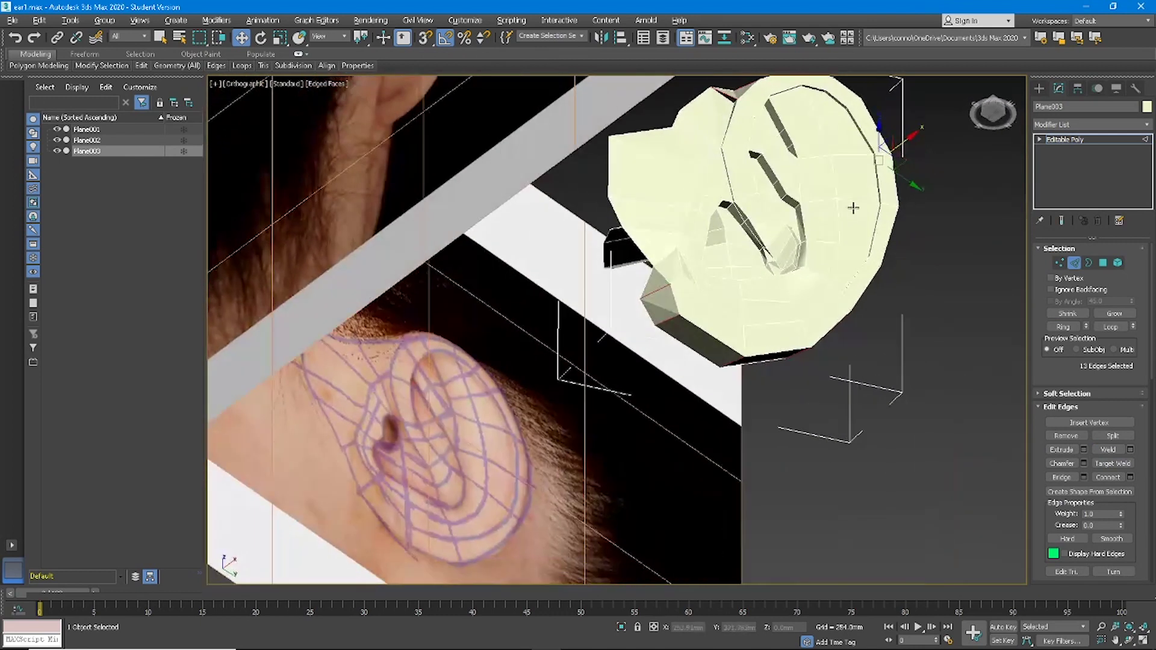
{"action": "left_click", "coordinate": [1112, 478]}
{"action": "scroll", "coordinate": [721, 192], "scroll_direction": "up", "scroll_amount": 2}
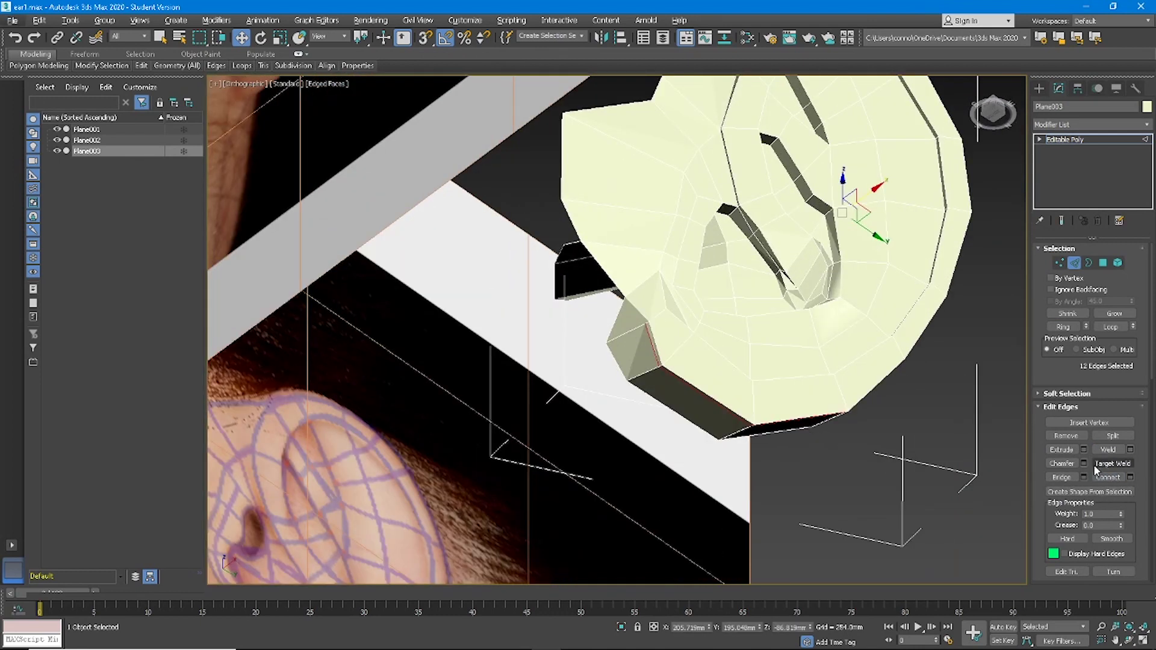
{"action": "left_click", "coordinate": [1129, 477]}
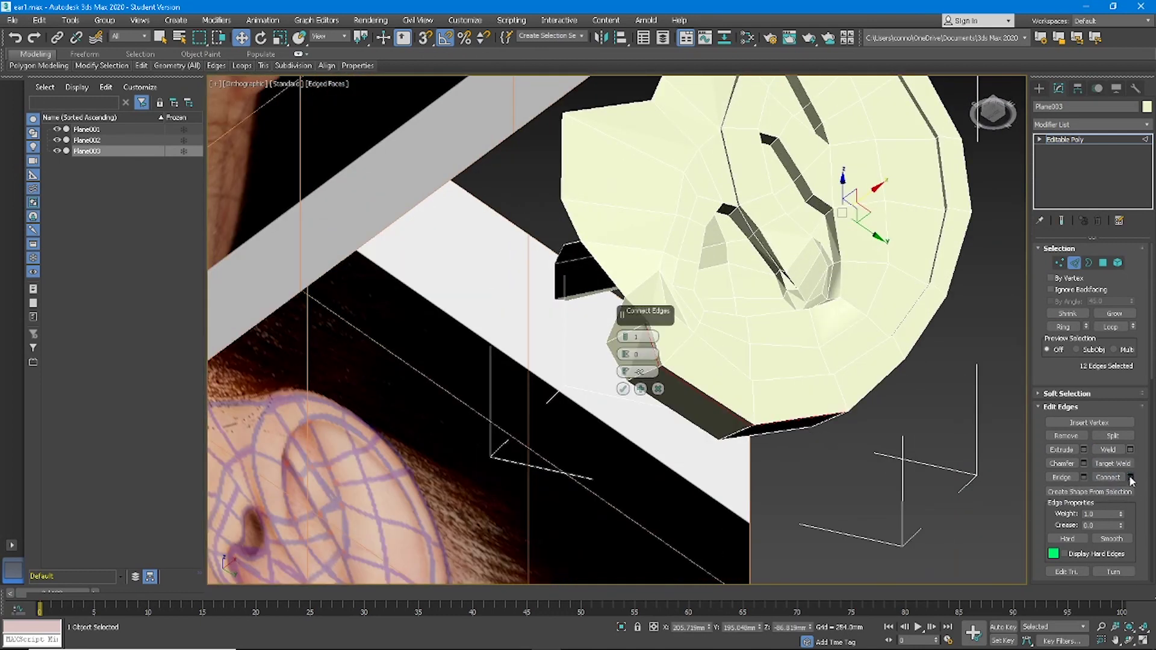
{"action": "left_click", "coordinate": [666, 373], "text": "ctrl"}
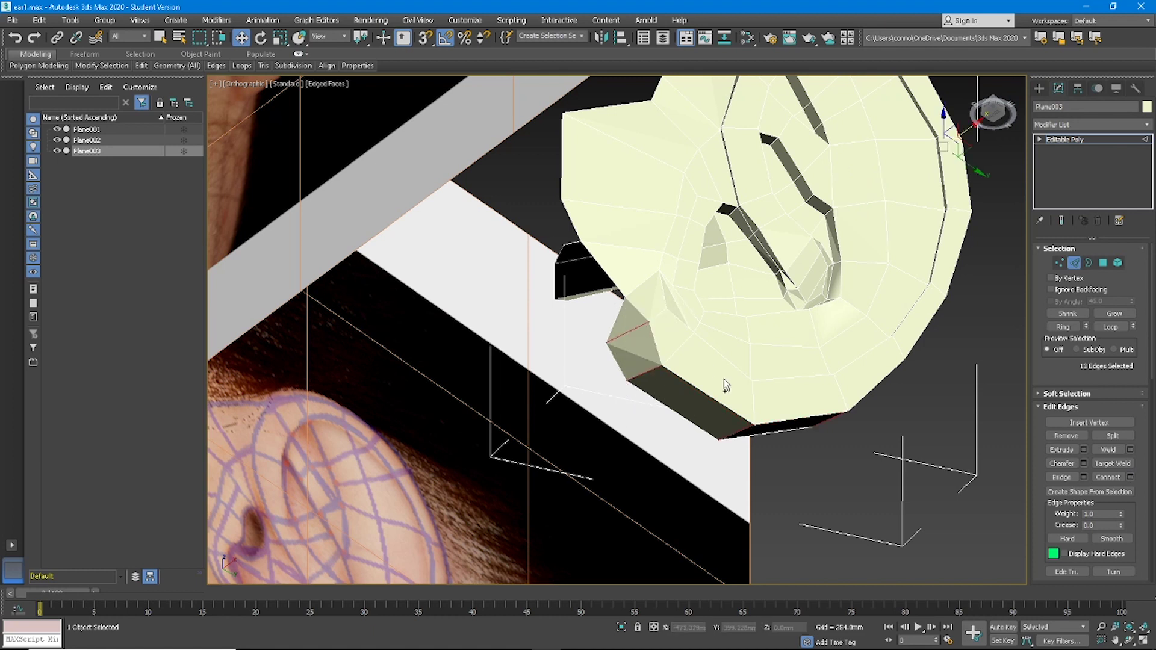
{"action": "left_click", "coordinate": [1130, 478]}
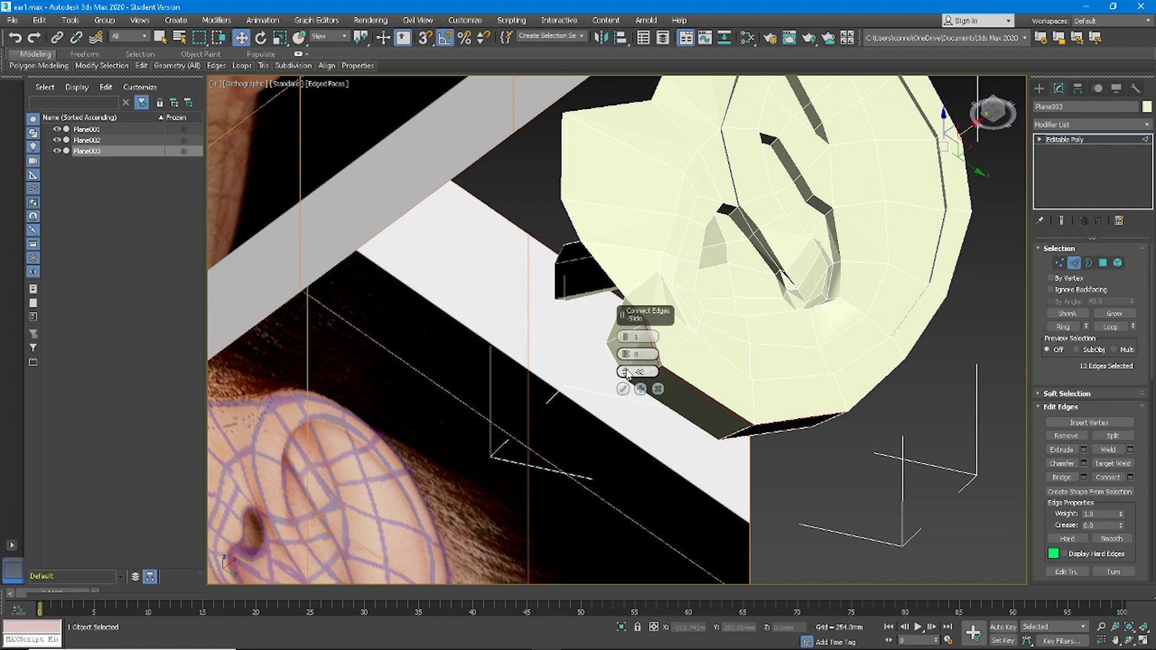
{"action": "left_click", "coordinate": [623, 389]}
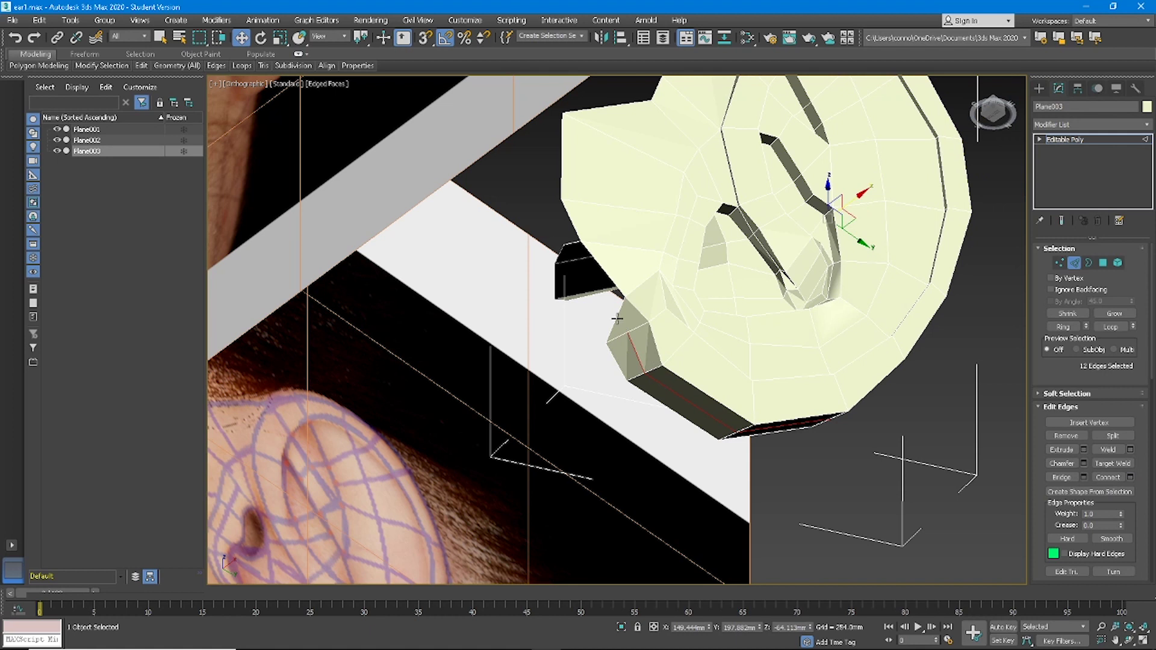
- Reposition the vertex at the rim's lower front end and target weld it to the adjacent vertex on the ear's outline
{"action": "scroll", "coordinate": [620, 325], "scroll_direction": "down", "scroll_amount": 2}
{"action": "key", "text": "1"}
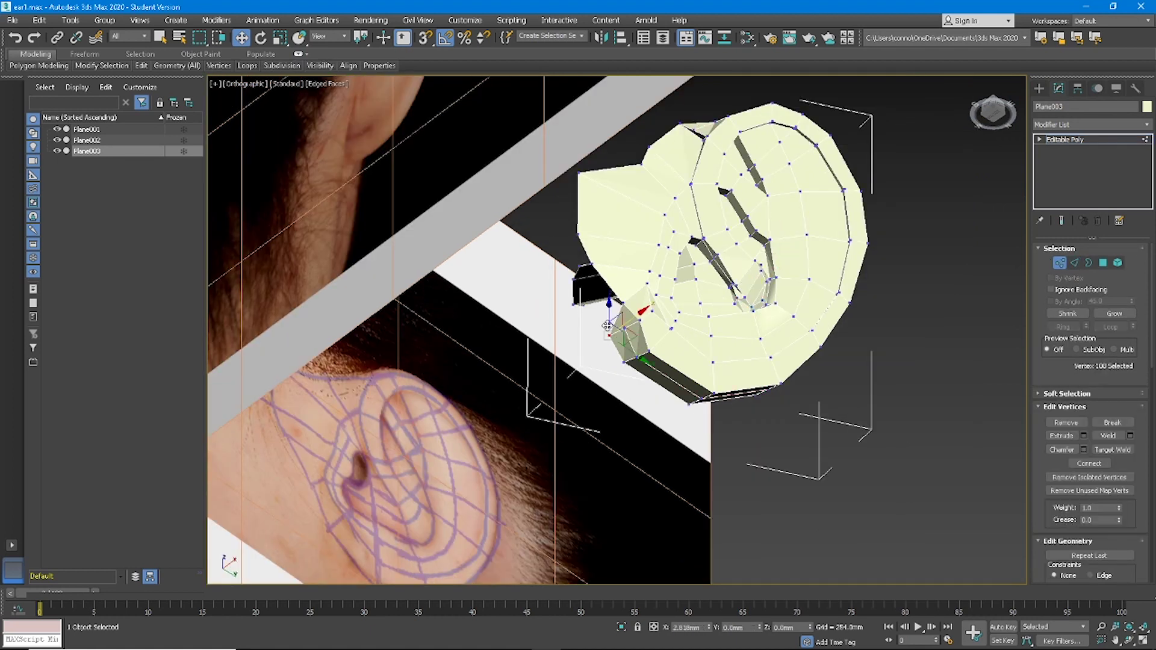
{"action": "middle_click_drag", "start_coordinate": [607, 317], "coordinate": [632, 328], "text": "alt"}
{"action": "scroll", "coordinate": [639, 338], "scroll_direction": "up", "scroll_amount": 3}
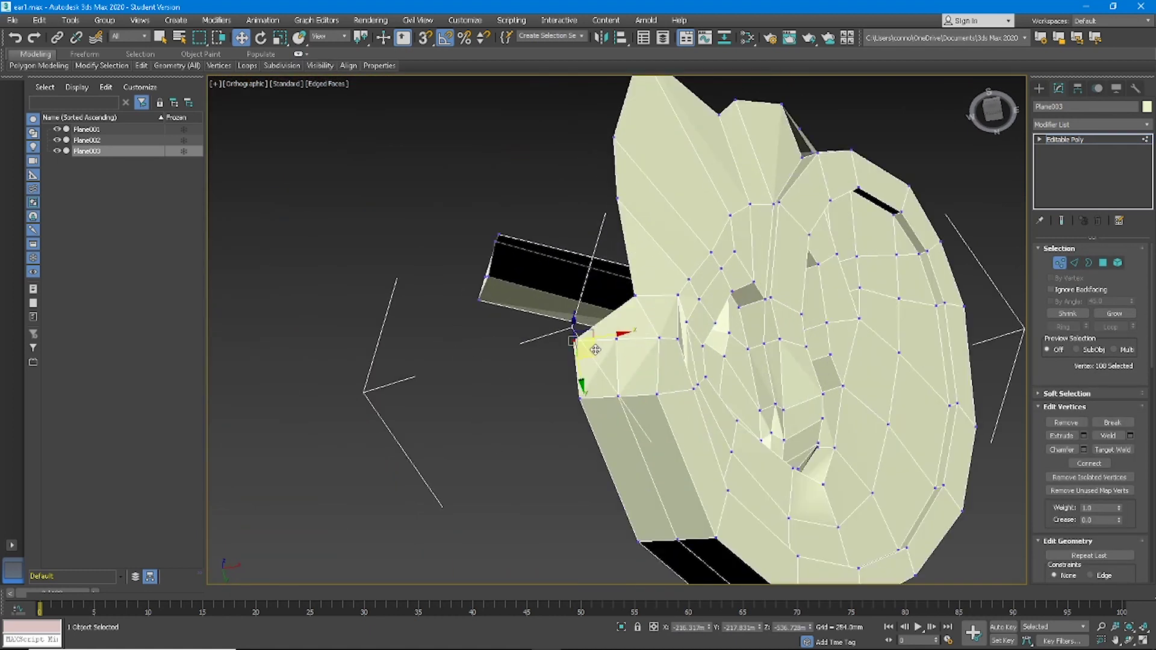
{"action": "left_click_drag", "start_coordinate": [595, 350], "coordinate": [598, 339]}
{"action": "middle_click_drag", "start_coordinate": [704, 288], "coordinate": [626, 338], "text": "alt"}
{"action": "left_click_drag", "start_coordinate": [594, 275], "coordinate": [595, 256]}
{"action": "mouse_move", "coordinate": [607, 265]}
{"action": "middle_mouse_down", "text": "alt"}
{"action": "mouse_move", "coordinate": [662, 241]}
{"action": "mouse_move", "coordinate": [608, 265]}
{"action": "middle_mouse_up", "text": "alt"}
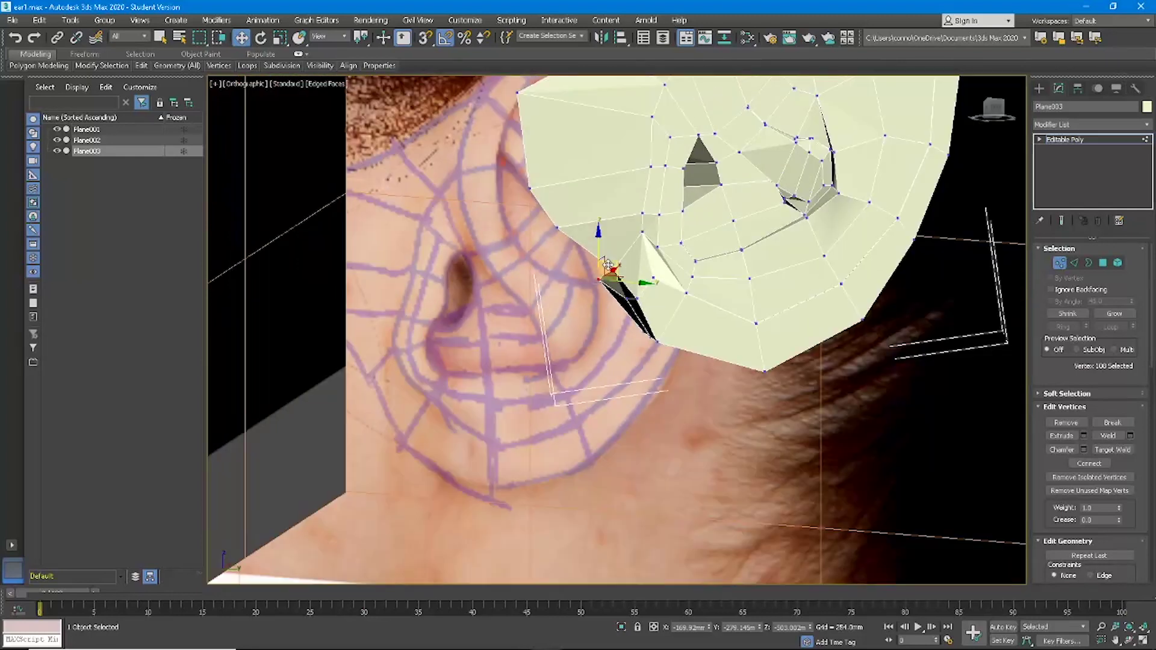
{"action": "left_click", "coordinate": [1111, 451]}
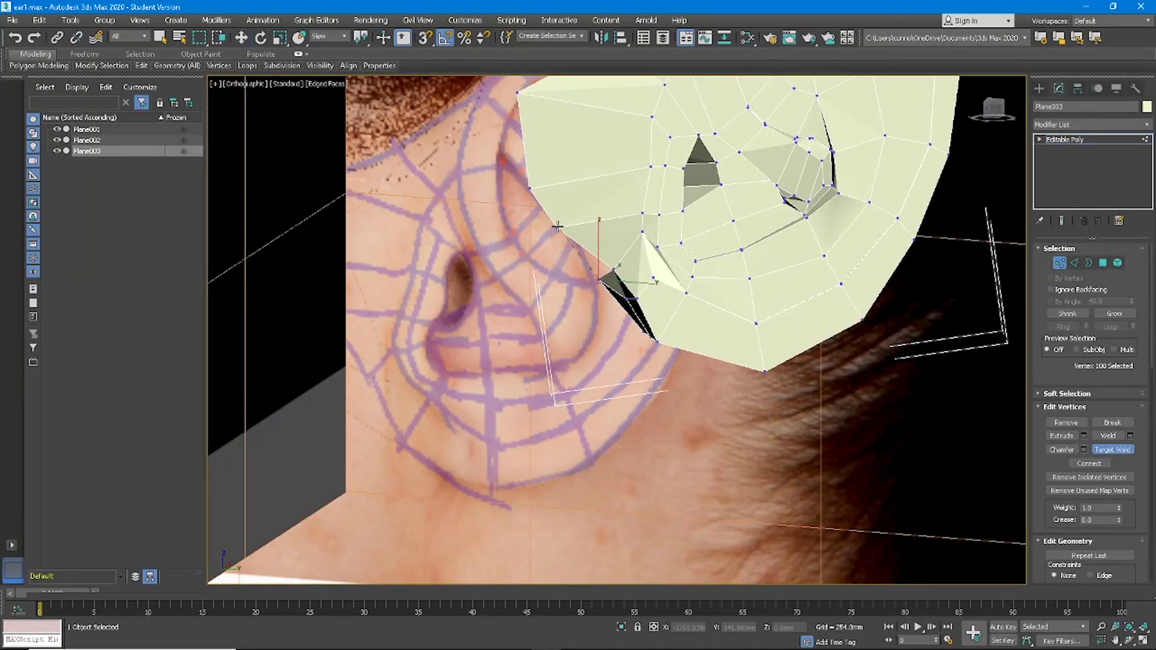
{"action": "middle_click_drag", "start_coordinate": [619, 248], "coordinate": [843, 264], "text": "alt"}
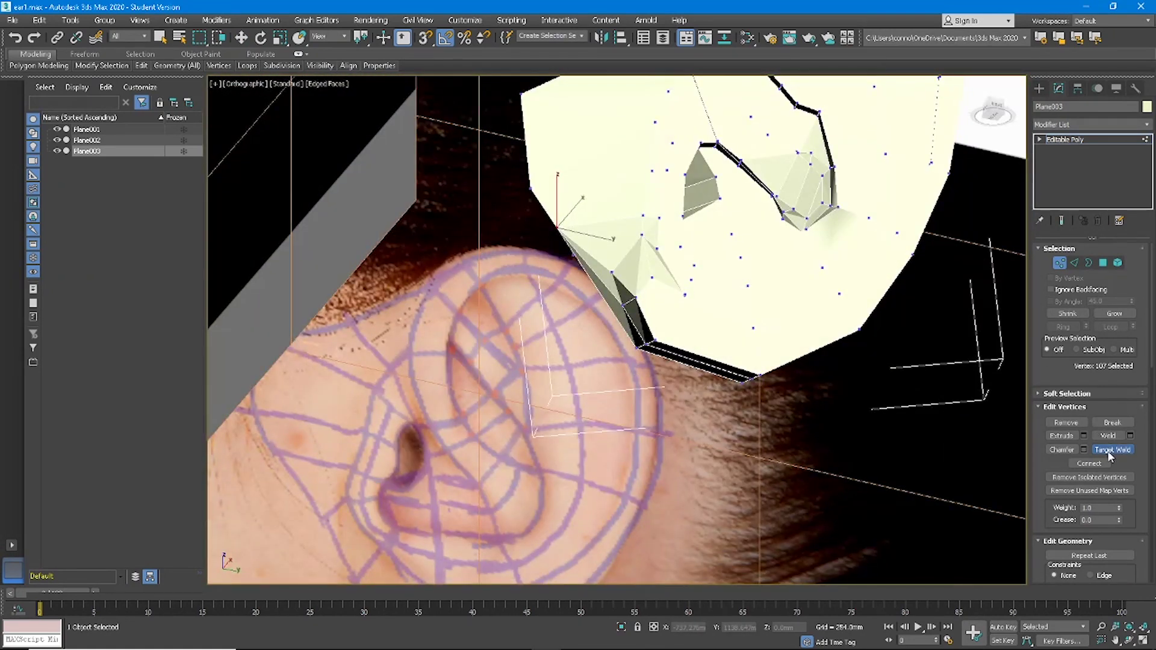
- Apply a smoothing modifier to the ear, check the rounded shape around the lower rim, and delete the modifier
{"action": "left_click", "coordinate": [1077, 125]}
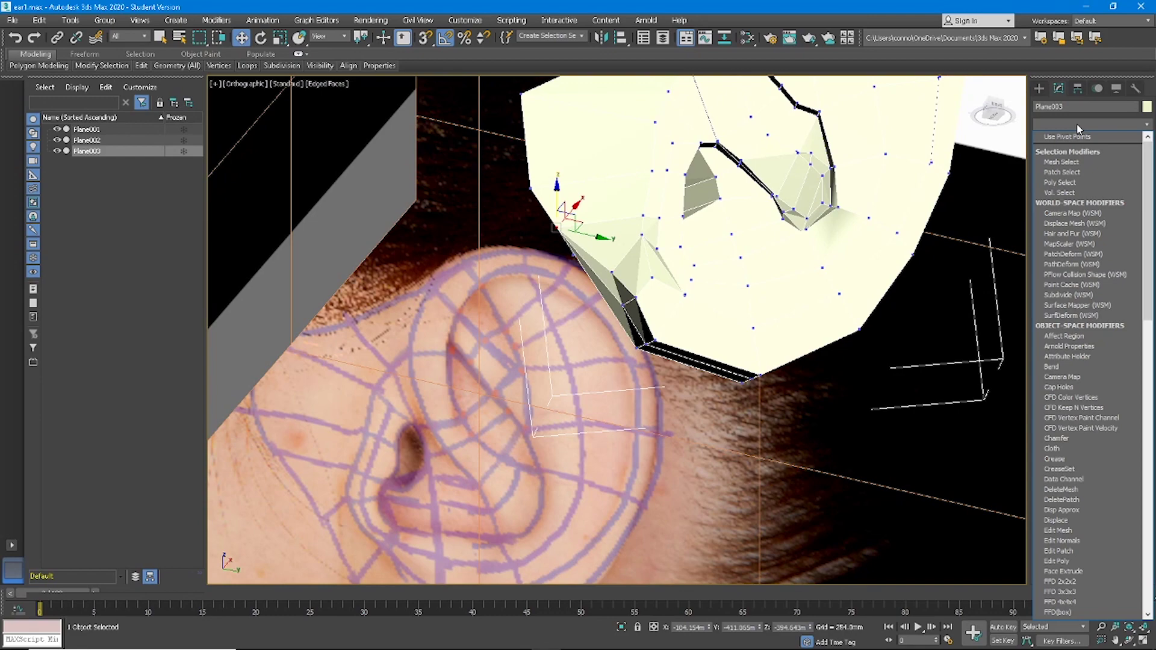
{"action": "scroll", "coordinate": [1078, 361], "scroll_direction": "down", "scroll_amount": 10}
{"action": "left_click", "coordinate": [1068, 419]}
{"action": "middle_click_drag", "start_coordinate": [692, 337], "coordinate": [741, 280], "text": "alt"}
{"action": "right_click", "coordinate": [1075, 141]}
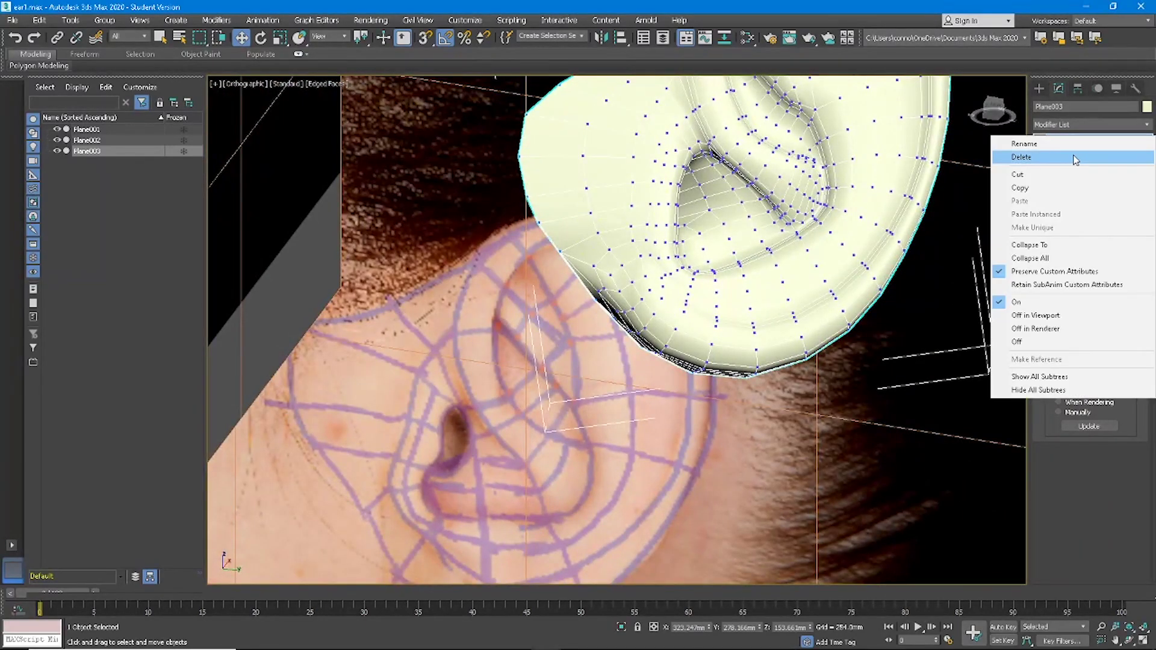
{"action": "left_click", "coordinate": [1075, 158]}
- Select the front-end rim polygons and both neighbouring rim polygons at the lower front of the ear
{"action": "middle_click_drag", "start_coordinate": [843, 289], "coordinate": [1027, 304], "text": "alt"}
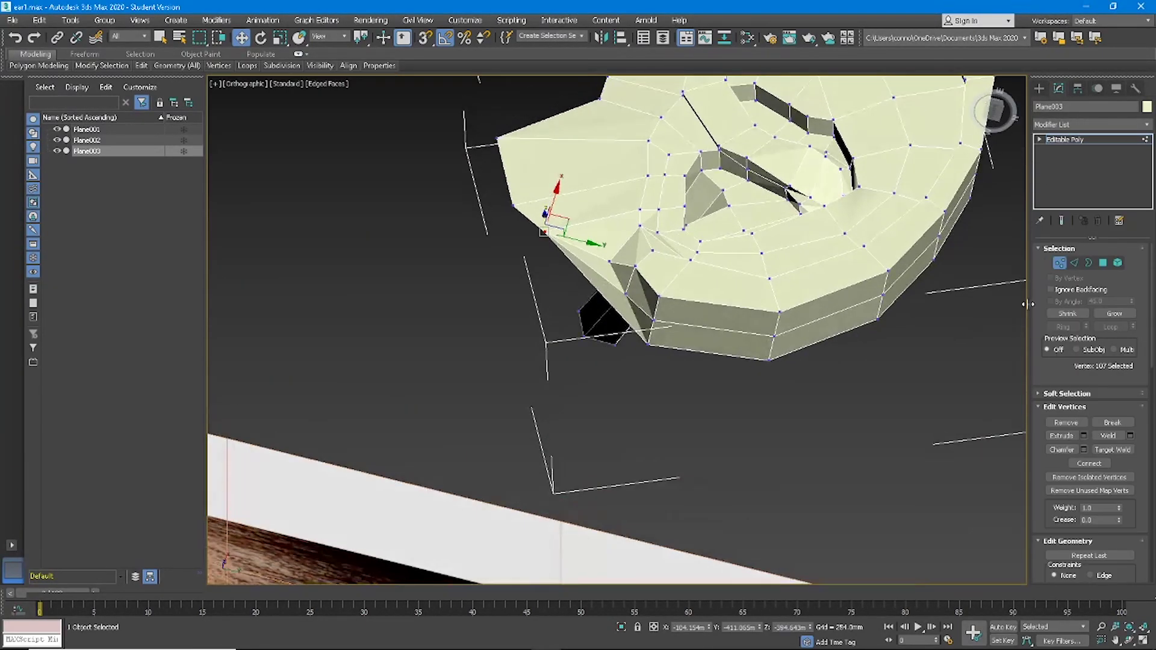
{"action": "left_click", "coordinate": [1103, 263]}
{"action": "left_click", "coordinate": [595, 260]}
{"action": "left_click", "coordinate": [620, 289], "text": "ctrl"}
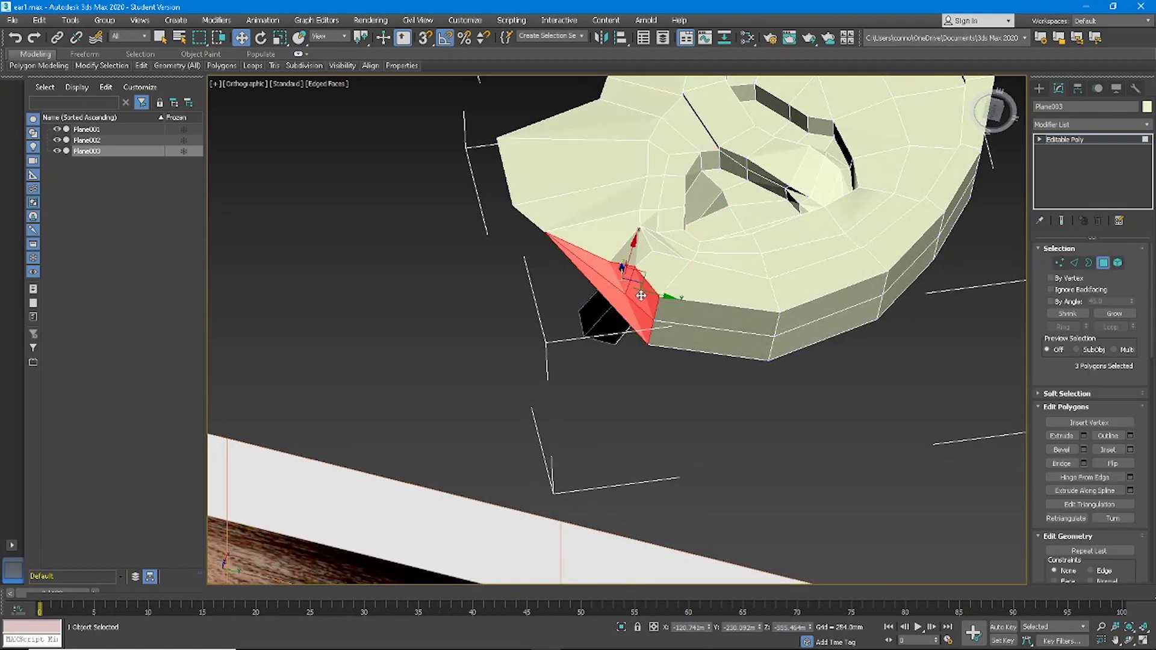
{"action": "left_click", "coordinate": [701, 318], "text": "ctrl"}
{"action": "left_click", "coordinate": [698, 343], "text": "ctrl"}
{"action": "scroll", "coordinate": [1083, 421], "scroll_direction": "down", "scroll_amount": 5}
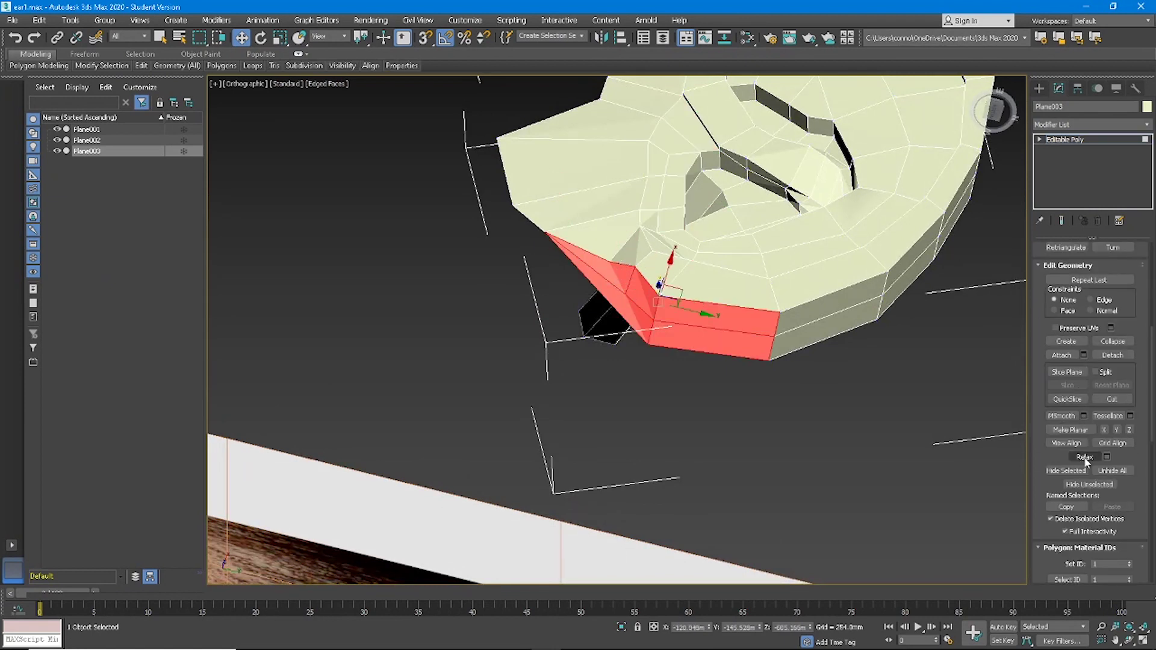
{"action": "middle_click_drag", "start_coordinate": [930, 418], "coordinate": [696, 171], "text": "alt"}
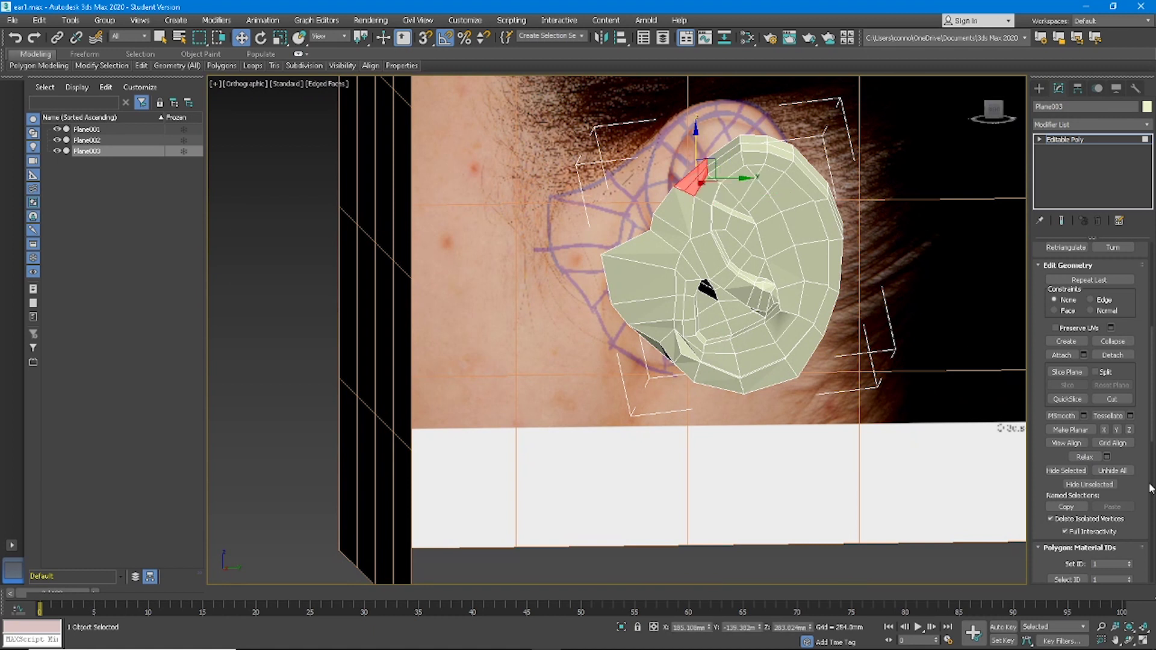
- From the right side view, move the vertex at the rim's upper front slightly forward and up, and check it from behind
{"action": "middle_click_drag", "start_coordinate": [725, 170], "coordinate": [965, 142], "text": "alt"}
{"action": "left_click", "coordinate": [996, 108]}
{"action": "scroll", "coordinate": [722, 337], "scroll_direction": "down", "scroll_amount": 6}
{"action": "scroll", "coordinate": [734, 299], "scroll_direction": "up", "scroll_amount": 4}
{"action": "key", "text": "1"}
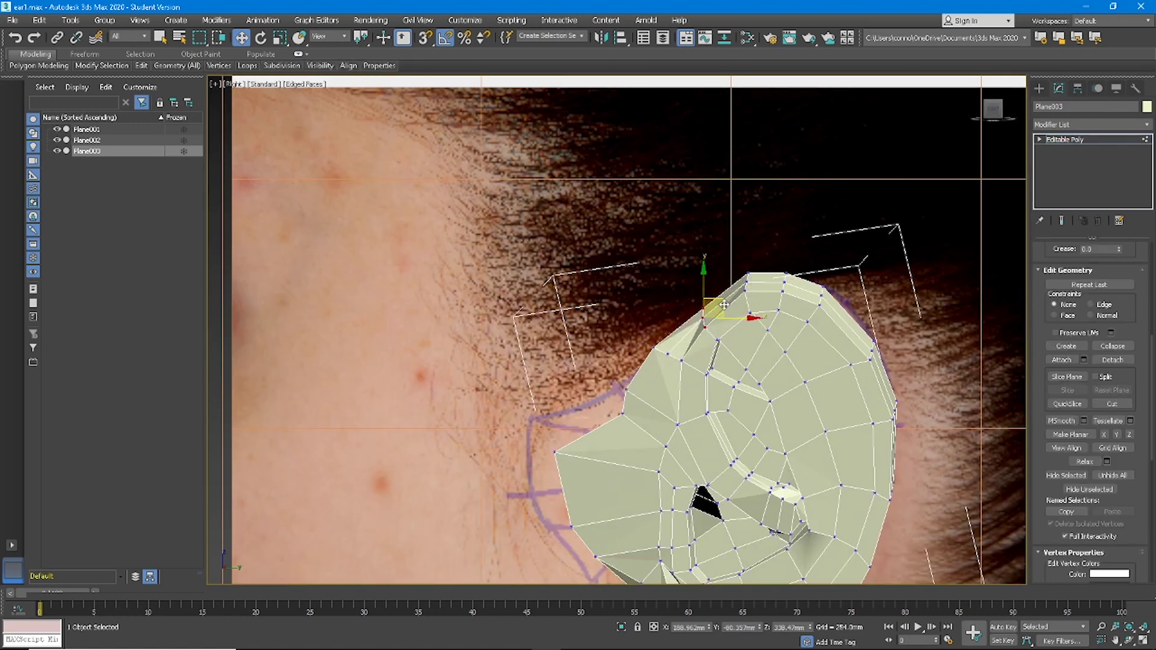
{"action": "left_click_drag", "start_coordinate": [724, 305], "coordinate": [709, 298]}
{"action": "scroll", "coordinate": [709, 295], "scroll_direction": "down", "scroll_amount": 5}
{"action": "scroll", "coordinate": [711, 293], "scroll_direction": "up", "scroll_amount": 5}
{"action": "middle_click_drag", "start_coordinate": [710, 294], "coordinate": [657, 337], "text": "alt"}
{"action": "scroll", "coordinate": [1093, 293], "scroll_direction": "up", "scroll_amount": 2}
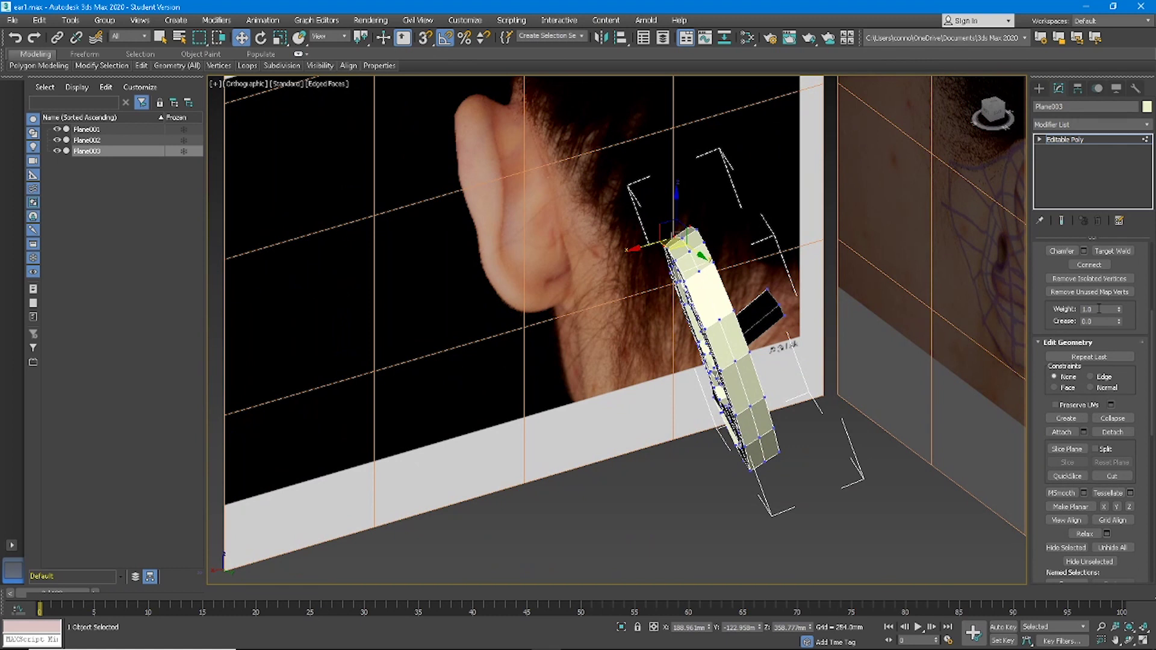
- Examine the rim's upper front polygons and the edge loop along the rear rim from several angles
{"action": "middle_click_drag", "start_coordinate": [759, 360], "coordinate": [817, 370], "text": "alt"}
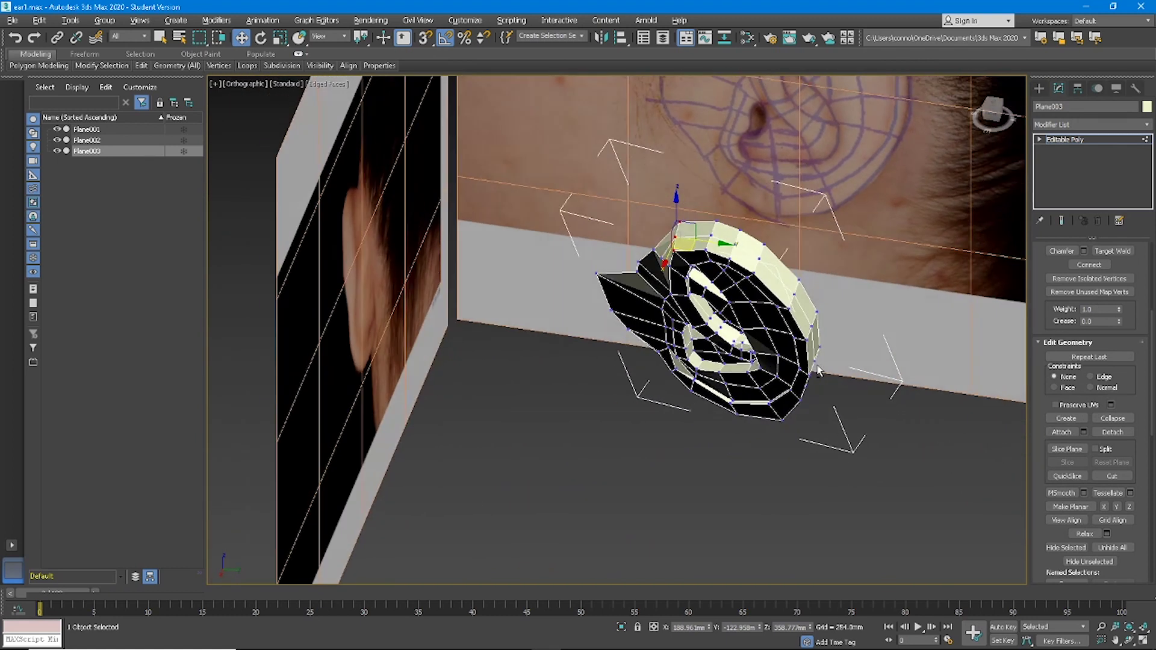
{"action": "scroll", "coordinate": [1113, 275], "scroll_direction": "up", "scroll_amount": 5}
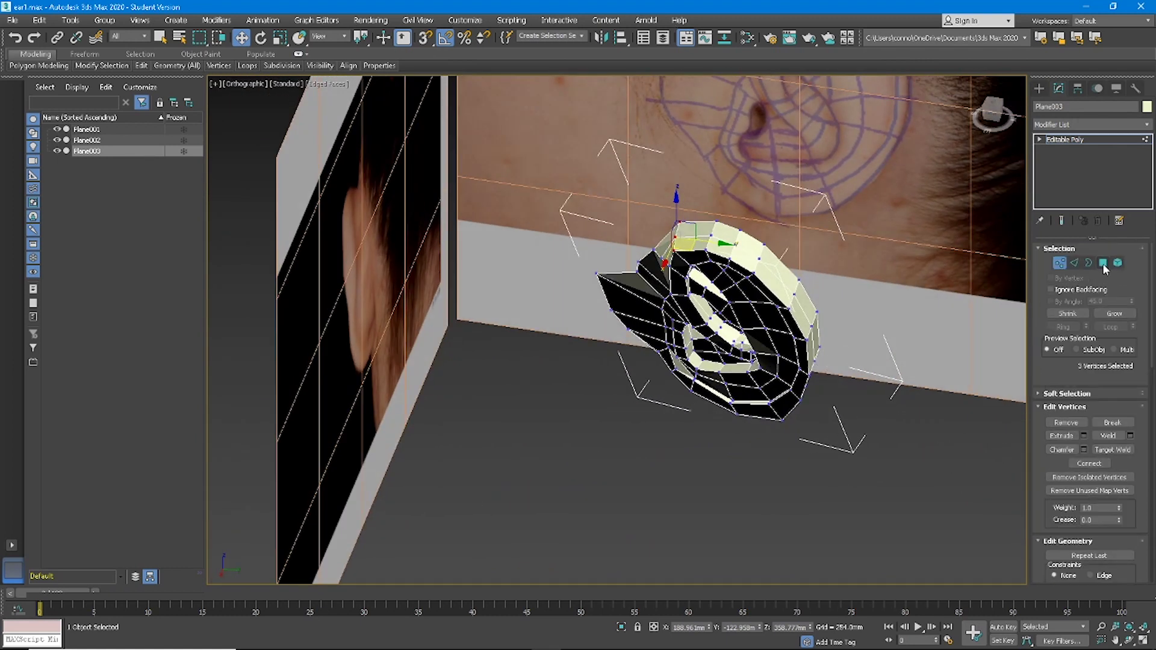
{"action": "left_click", "coordinate": [1103, 262]}
{"action": "middle_click_drag", "start_coordinate": [843, 269], "coordinate": [1023, 284], "text": "alt"}
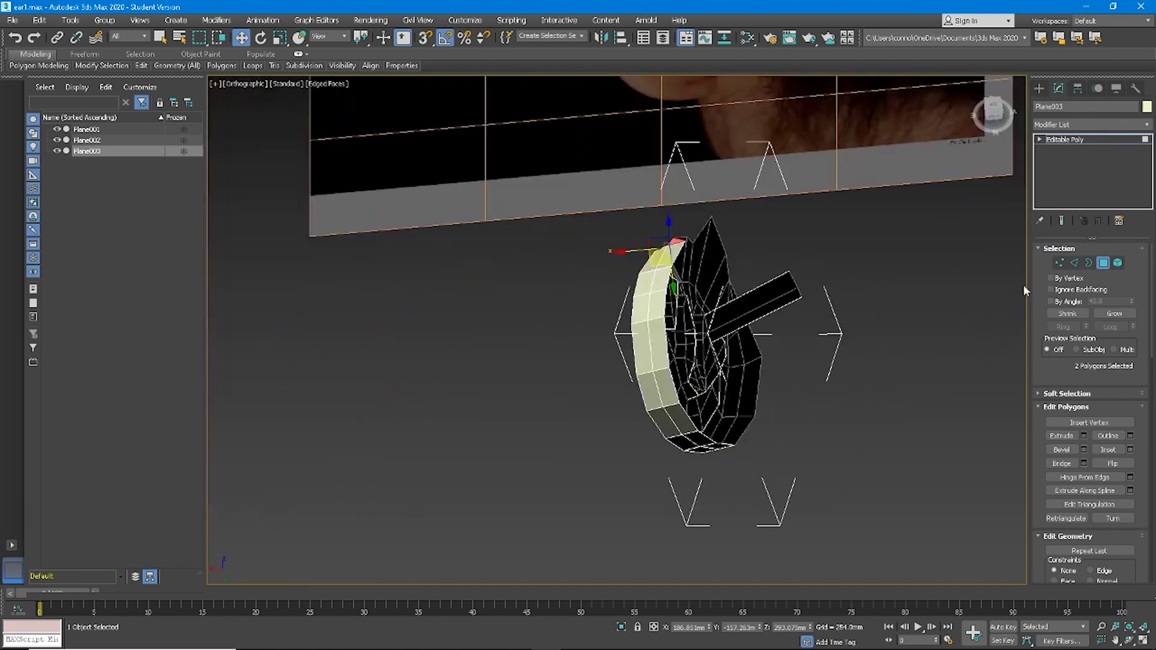
{"action": "left_click", "coordinate": [1074, 262]}
{"action": "double_click", "coordinate": [674, 385]}
{"action": "middle_click_drag", "start_coordinate": [674, 385], "coordinate": [650, 388], "text": "alt"}
{"action": "scroll", "coordinate": [614, 319], "scroll_direction": "up", "scroll_amount": 6}
{"action": "scroll", "coordinate": [618, 305], "scroll_direction": "down", "scroll_amount": 4}
{"action": "scroll", "coordinate": [801, 343], "scroll_direction": "up", "scroll_amount": 4}
{"action": "middle_click_drag", "start_coordinate": [619, 305], "coordinate": [907, 259], "text": "alt"}
{"action": "scroll", "coordinate": [907, 259], "scroll_direction": "up", "scroll_amount": 4}
- Select the polygon just below the rim's upper front end and inspect how it joins the rim
{"action": "left_click", "coordinate": [1102, 263]}
{"action": "left_click", "coordinate": [872, 221]}
{"action": "left_click", "coordinate": [872, 225]}
{"action": "scroll", "coordinate": [867, 247], "scroll_direction": "up", "scroll_amount": 2}
{"action": "middle_click_drag", "start_coordinate": [863, 257], "coordinate": [1015, 223], "text": "alt"}
{"action": "scroll", "coordinate": [937, 250], "scroll_direction": "down", "scroll_amount": 2}
{"action": "middle_click_drag", "start_coordinate": [937, 250], "coordinate": [836, 269], "text": "alt"}
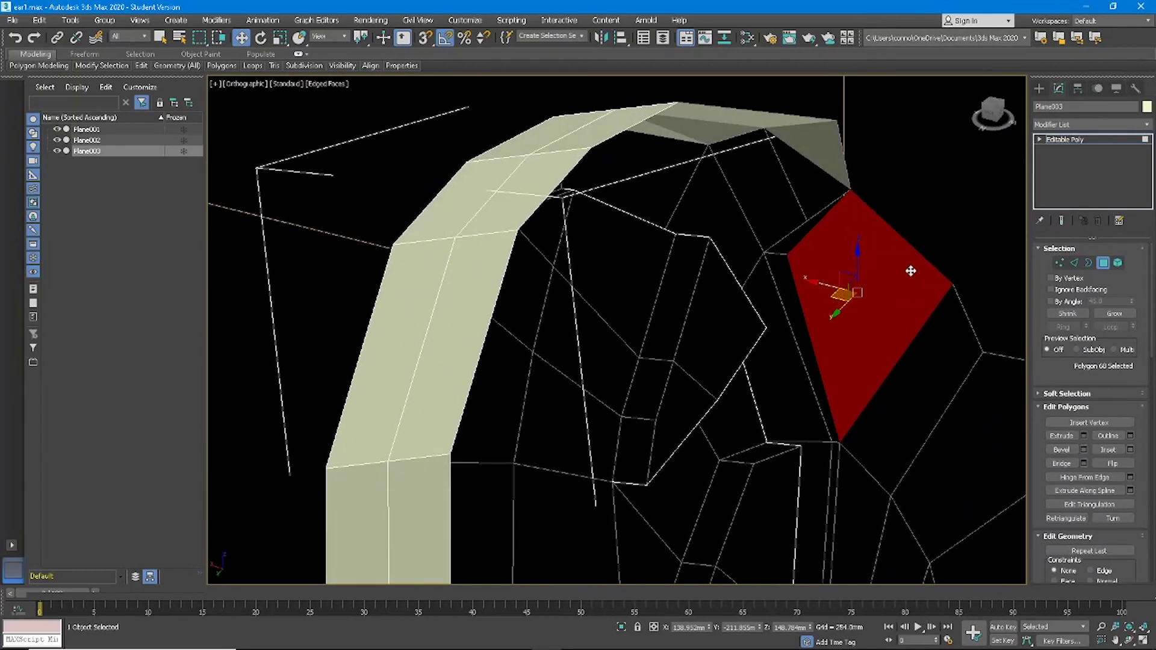
- Target weld the loose vertices at the rim's upper front and check the surrounding gaps
{"action": "left_click", "coordinate": [1060, 264]}
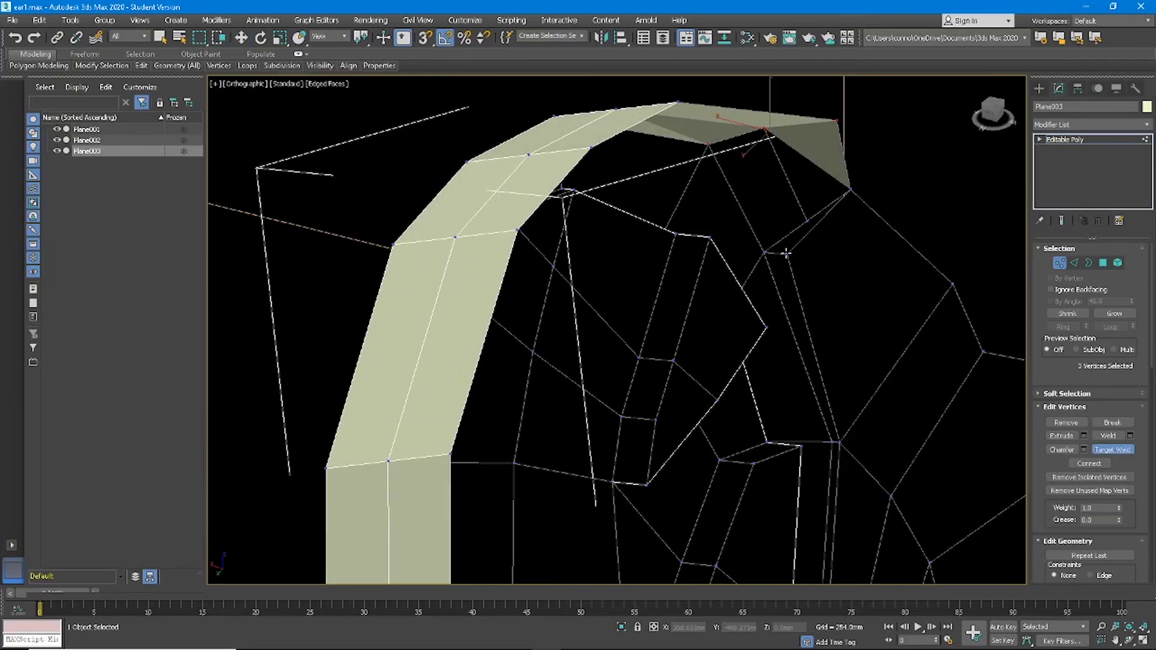
{"action": "middle_click_drag", "start_coordinate": [814, 229], "coordinate": [838, 222], "text": "alt"}
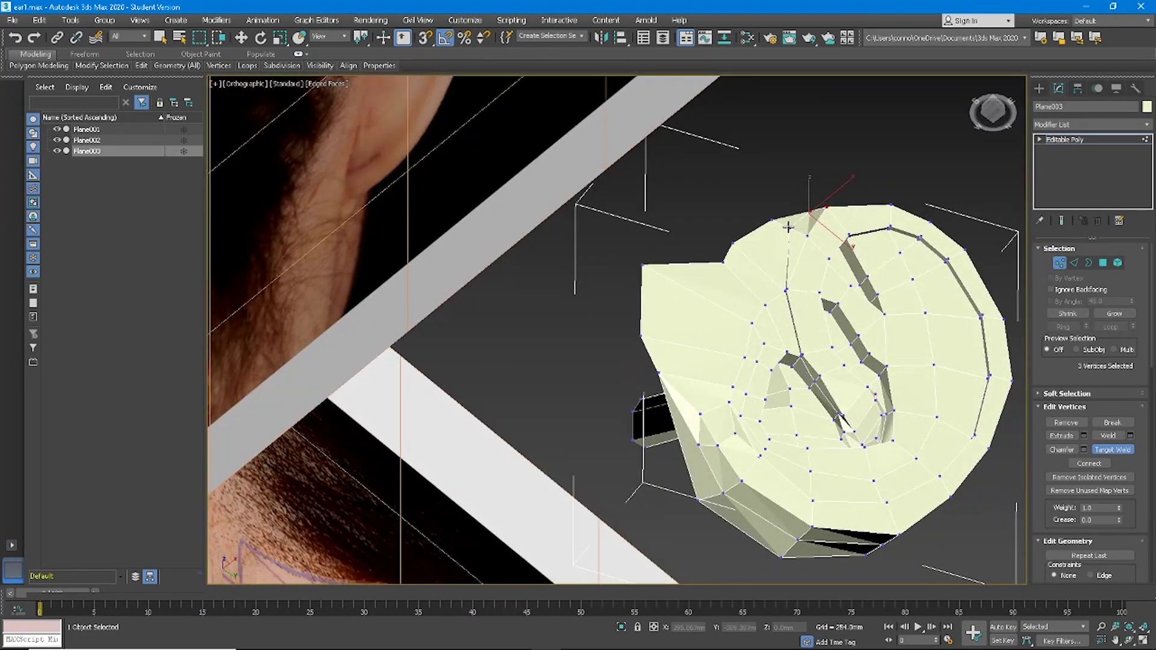
{"action": "scroll", "coordinate": [836, 255], "scroll_direction": "up", "scroll_amount": 3}
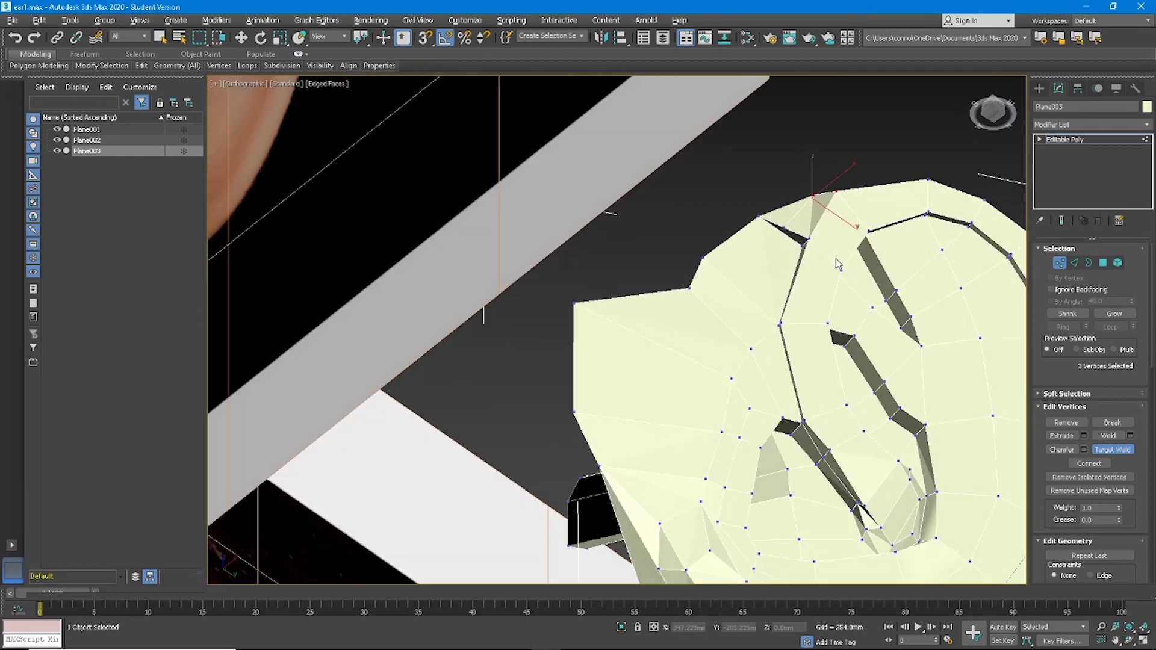
{"action": "scroll", "coordinate": [838, 264], "scroll_direction": "down", "scroll_amount": 3}
{"action": "middle_click_drag", "start_coordinate": [838, 264], "coordinate": [897, 244], "text": "alt"}
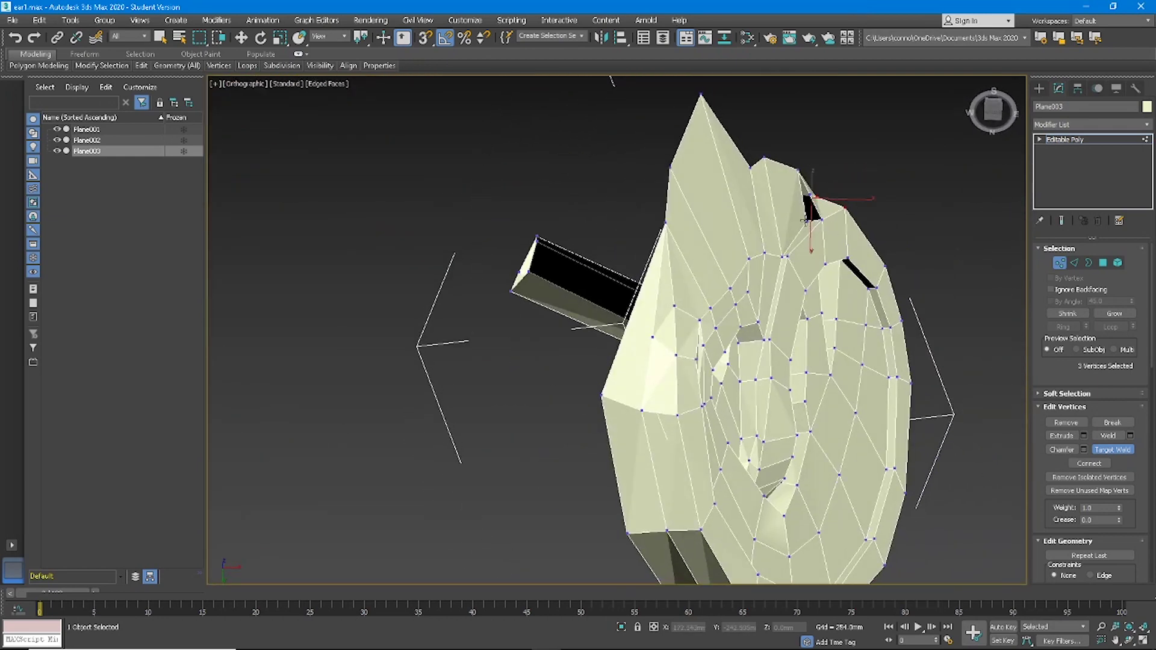
{"action": "middle_click_drag", "start_coordinate": [821, 216], "coordinate": [801, 289], "text": "alt"}
- Pick the vertex beneath the rim's upper front, and inspect the narrow triangular polygon above it
{"action": "key", "text": "w"}
{"action": "scroll", "coordinate": [801, 289], "scroll_direction": "up", "scroll_amount": 3}
{"action": "middle_click_drag", "start_coordinate": [775, 342], "coordinate": [909, 317], "text": "alt"}
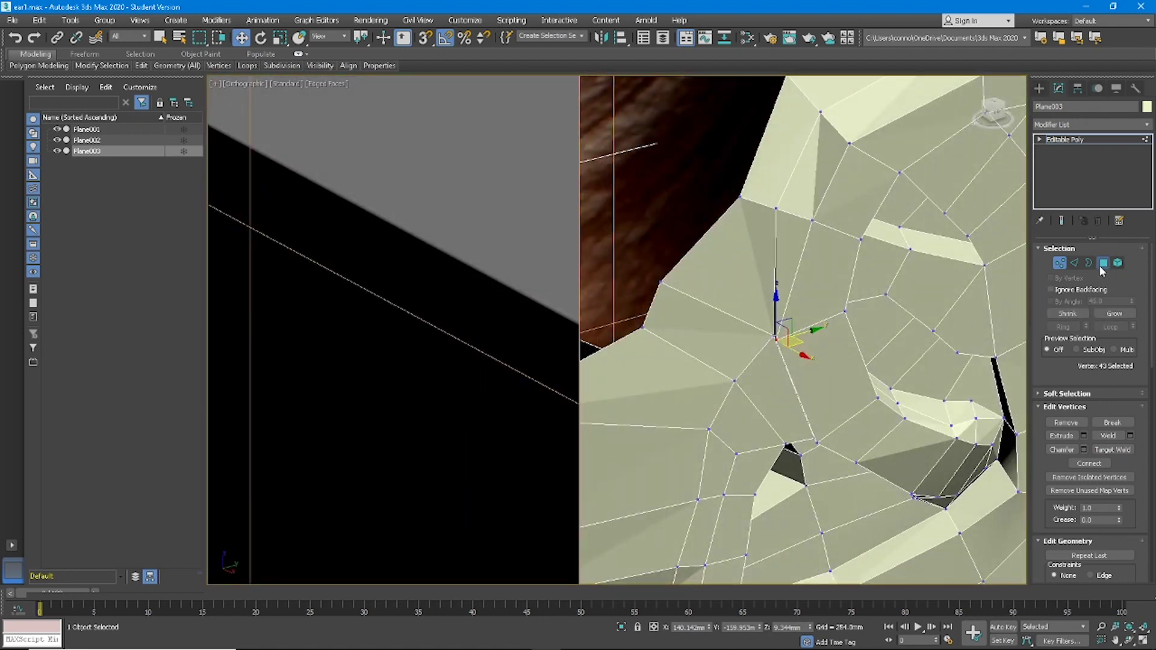
{"action": "left_click", "coordinate": [782, 266]}
{"action": "middle_click_drag", "start_coordinate": [781, 266], "coordinate": [997, 390], "text": "alt"}
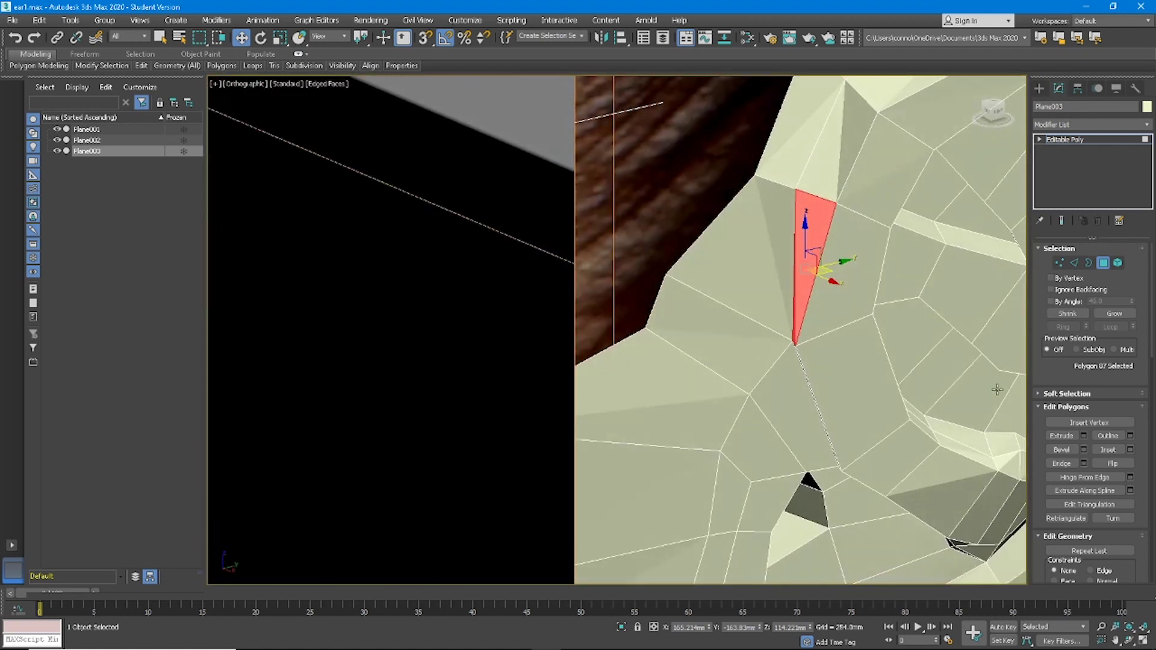
- Select all of the ear's polygons, reassign their smoothing groups for smooth shading, and check the ear from behind
{"action": "key", "text": "ctrl+a"}
{"action": "scroll", "coordinate": [900, 328], "scroll_direction": "down", "scroll_amount": 5}
{"action": "scroll", "coordinate": [1099, 427], "scroll_direction": "down", "scroll_amount": 3}
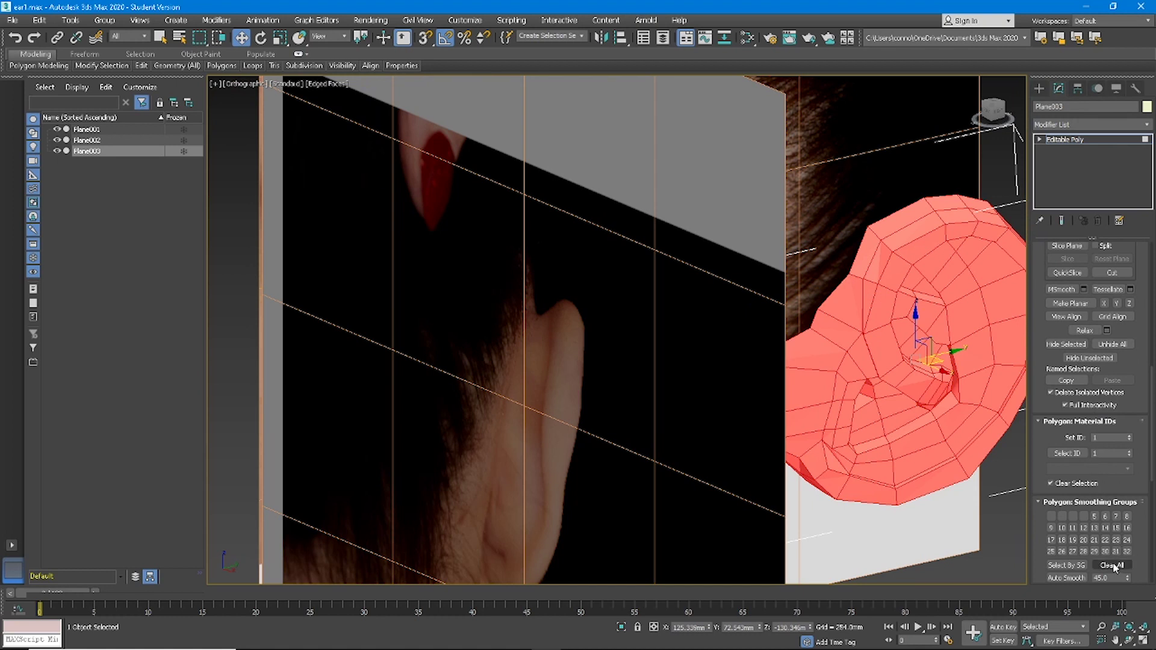
{"action": "left_click", "coordinate": [1043, 90]}
{"action": "middle_click_drag", "start_coordinate": [979, 247], "coordinate": [1017, 178], "text": "alt"}
{"action": "scroll", "coordinate": [979, 157], "scroll_direction": "down", "scroll_amount": 4}
{"action": "scroll", "coordinate": [817, 288], "scroll_direction": "up", "scroll_amount": 5}
{"action": "scroll", "coordinate": [734, 349], "scroll_direction": "down", "scroll_amount": 4}
{"action": "scroll", "coordinate": [1095, 304], "scroll_direction": "up", "scroll_amount": 10}
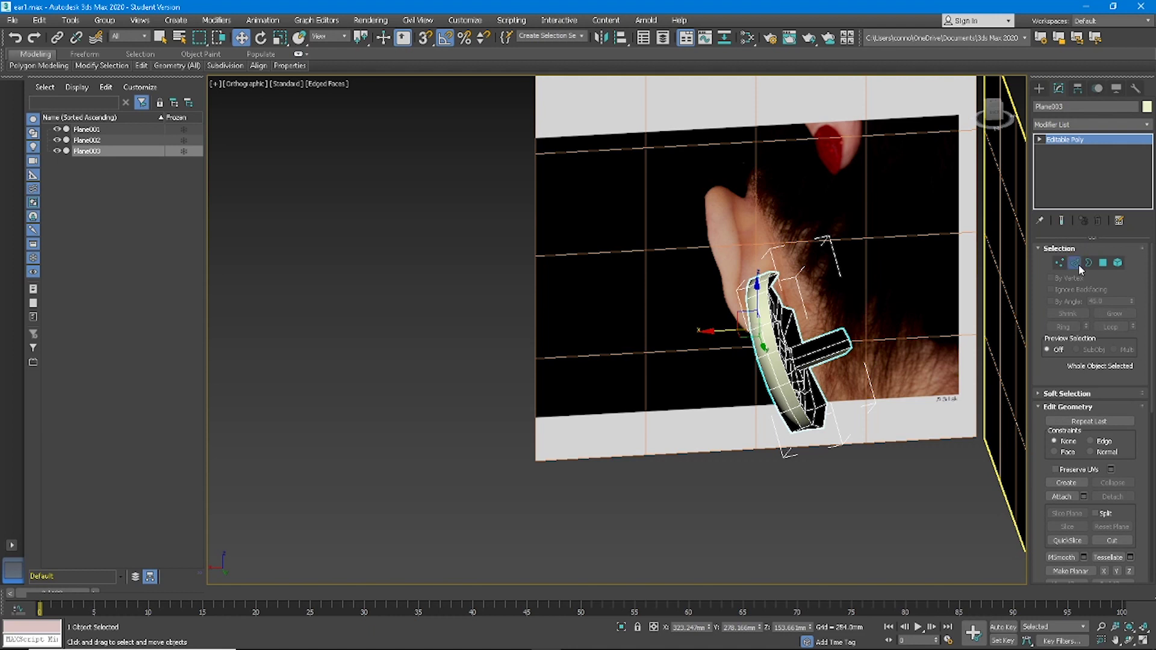
- Select the run of open border edges along the back of the ear's rim
{"action": "left_click", "coordinate": [1076, 265]}
{"action": "middle_click_drag", "start_coordinate": [773, 325], "coordinate": [694, 449], "text": "alt"}
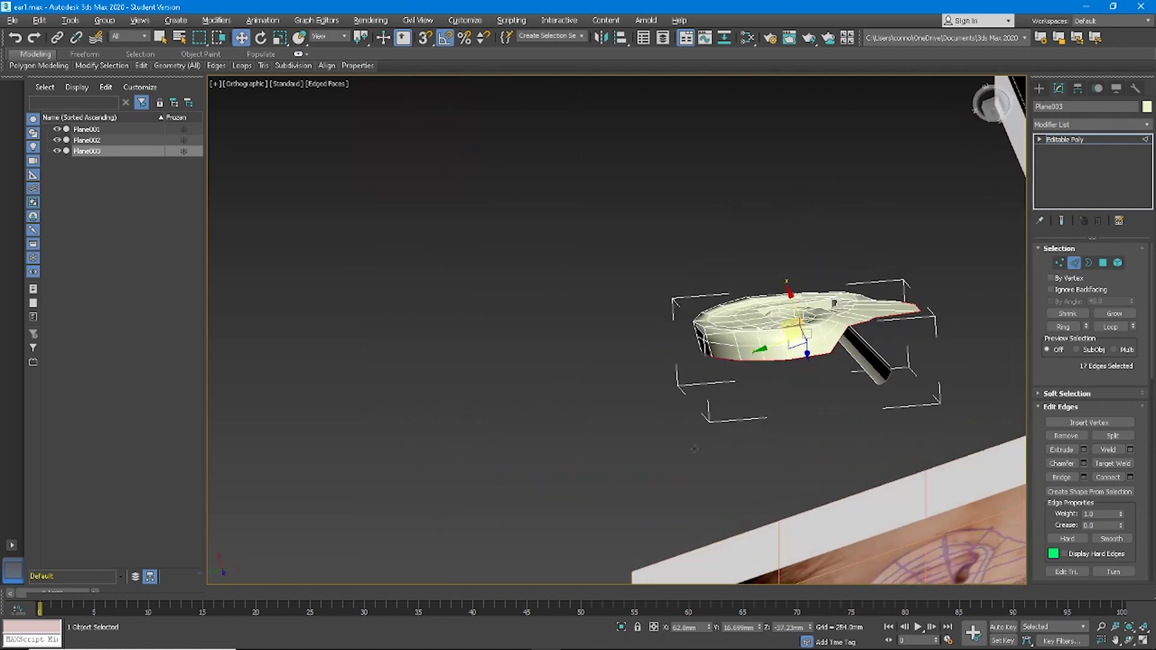
{"action": "middle_click_drag", "start_coordinate": [792, 386], "coordinate": [802, 377], "text": "alt"}
- Try to flatten the selected rear rim edges with Make Planar, and undo it
{"action": "scroll", "coordinate": [1078, 428], "scroll_direction": "down", "scroll_amount": 5}
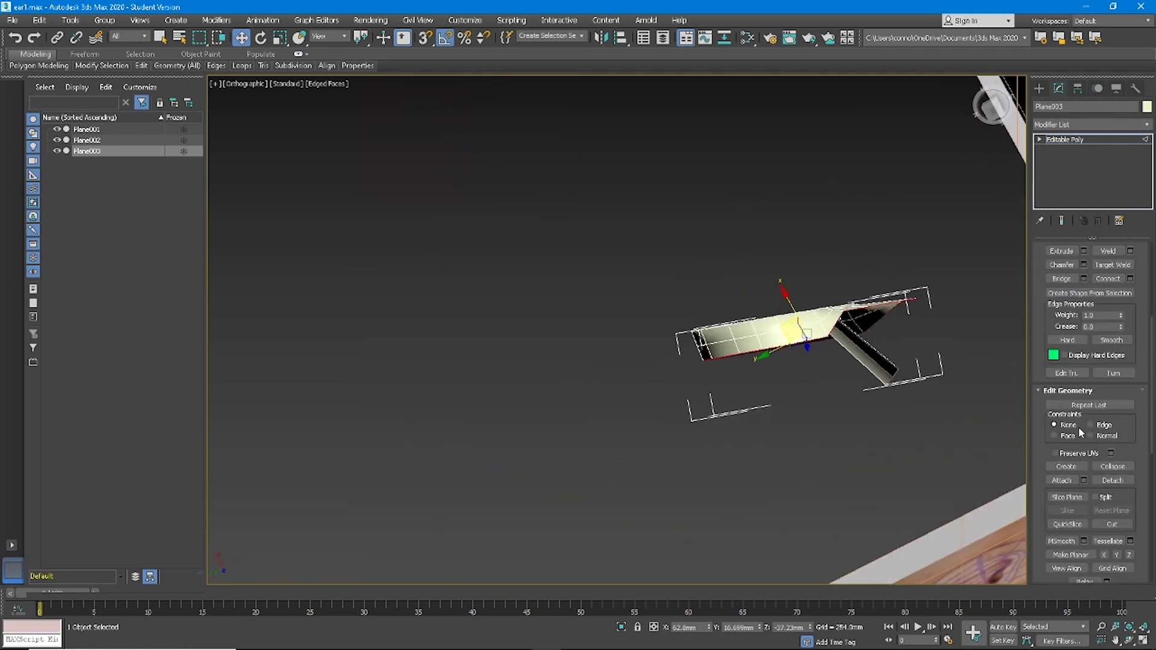
{"action": "left_click", "coordinate": [1086, 464]}
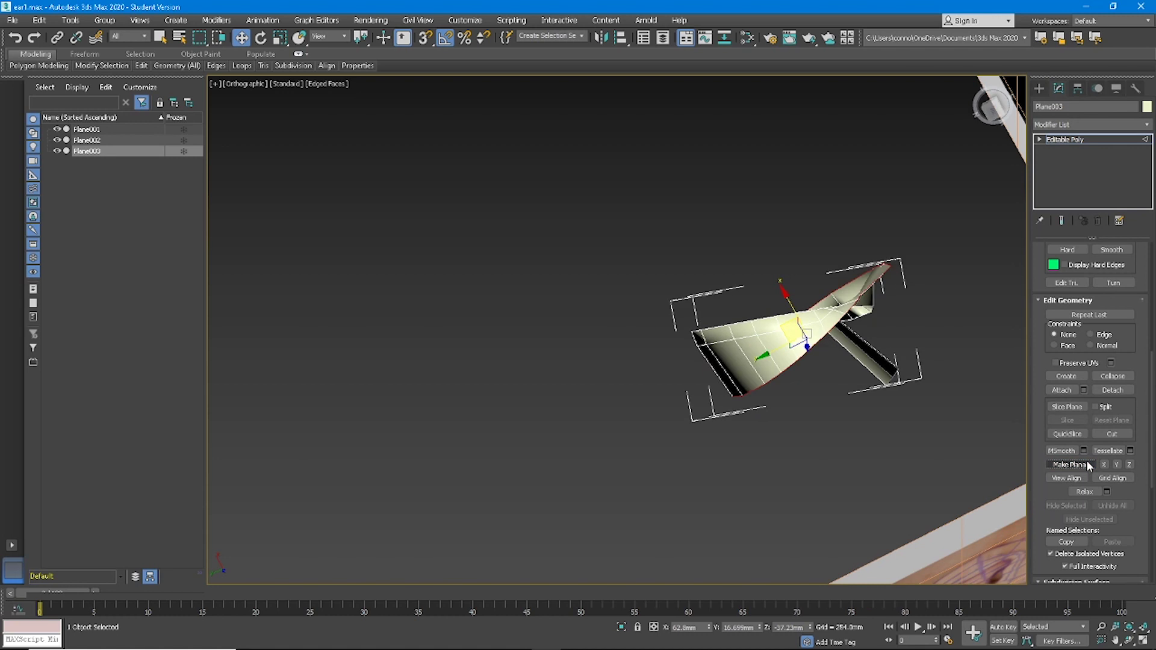
{"action": "key", "text": "ctrl+z"}
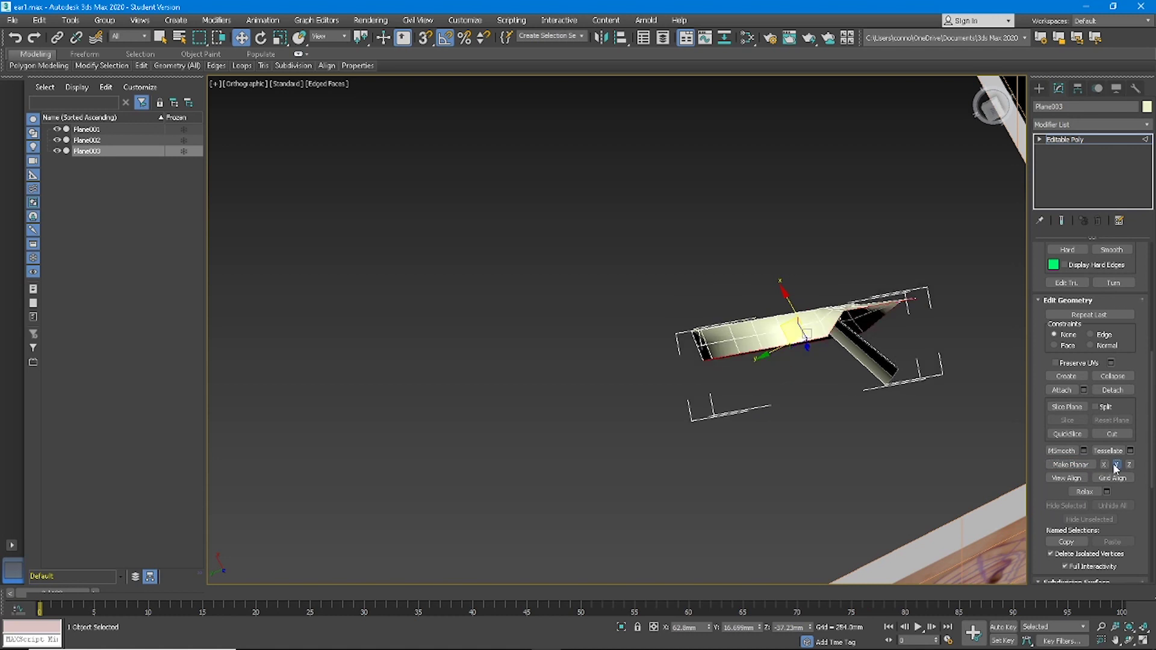
{"action": "middle_click_drag", "start_coordinate": [843, 373], "coordinate": [919, 371], "text": "alt"}
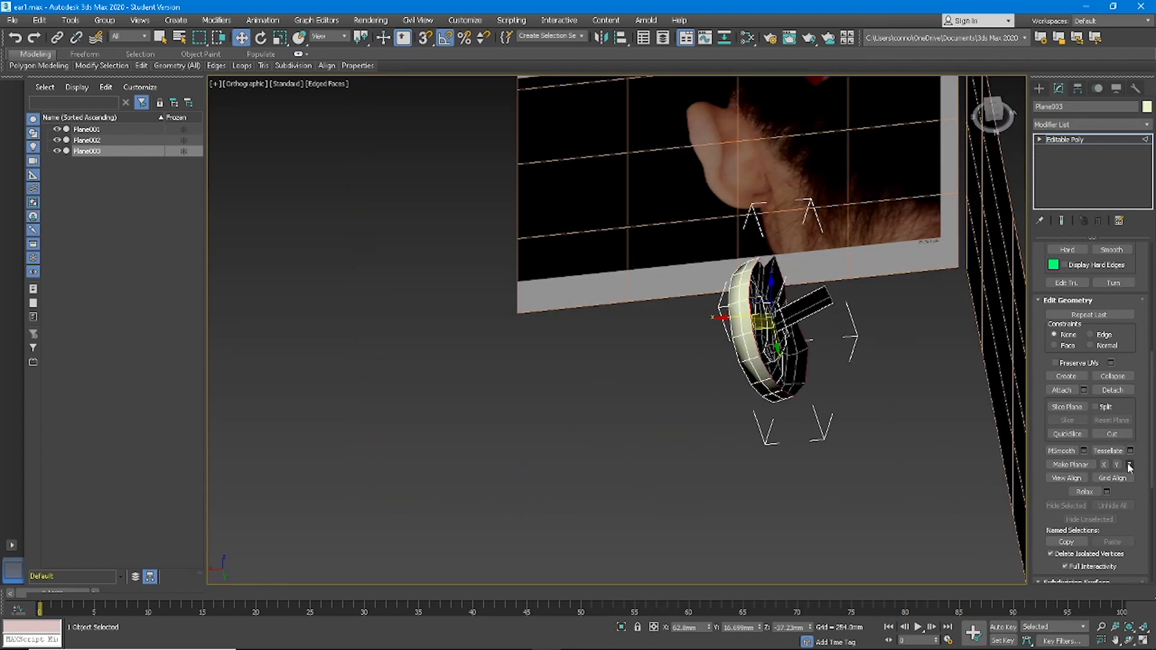
{"action": "middle_click_drag", "start_coordinate": [963, 422], "coordinate": [893, 379], "text": "alt"}
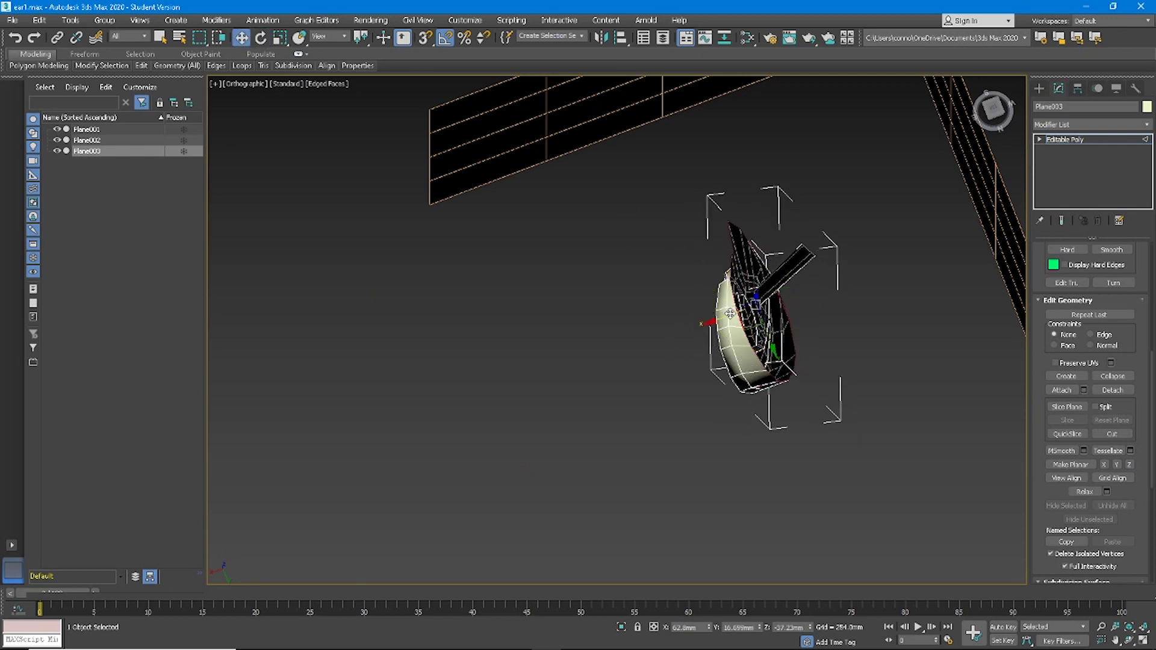
- Extend the selected rear rim edges inward to form the ear's back surface, comparing it with the back reference image
{"action": "middle_click_drag", "start_coordinate": [733, 313], "coordinate": [810, 344], "text": "alt"}
{"action": "middle_click_drag", "start_coordinate": [793, 295], "coordinate": [798, 318], "text": "alt"}
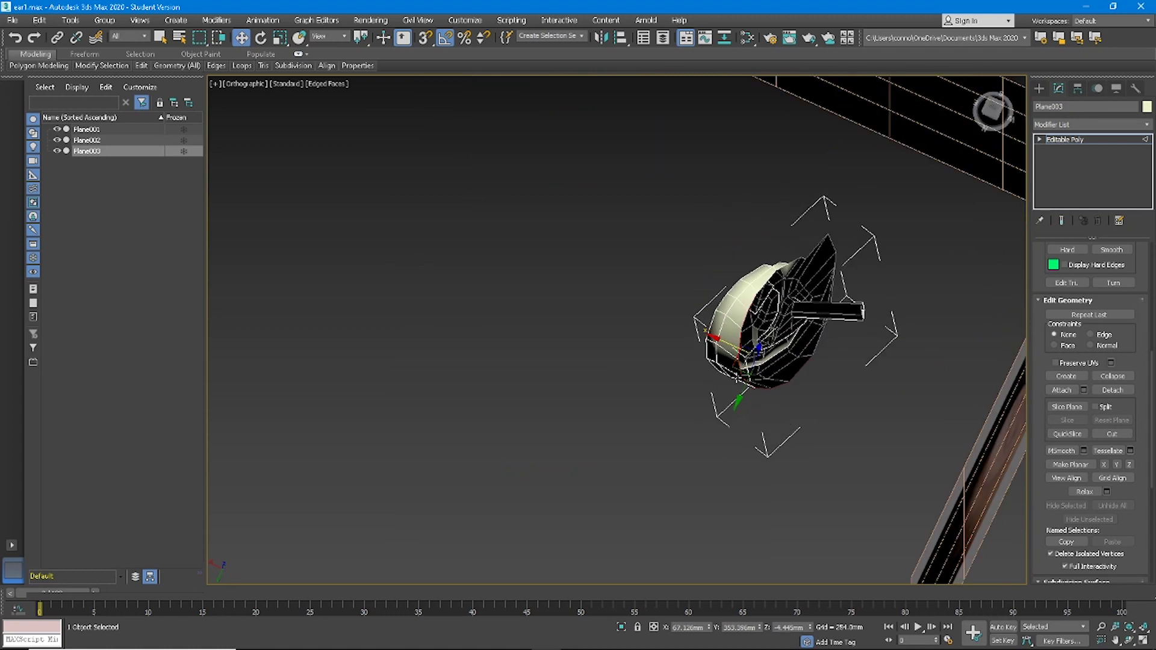
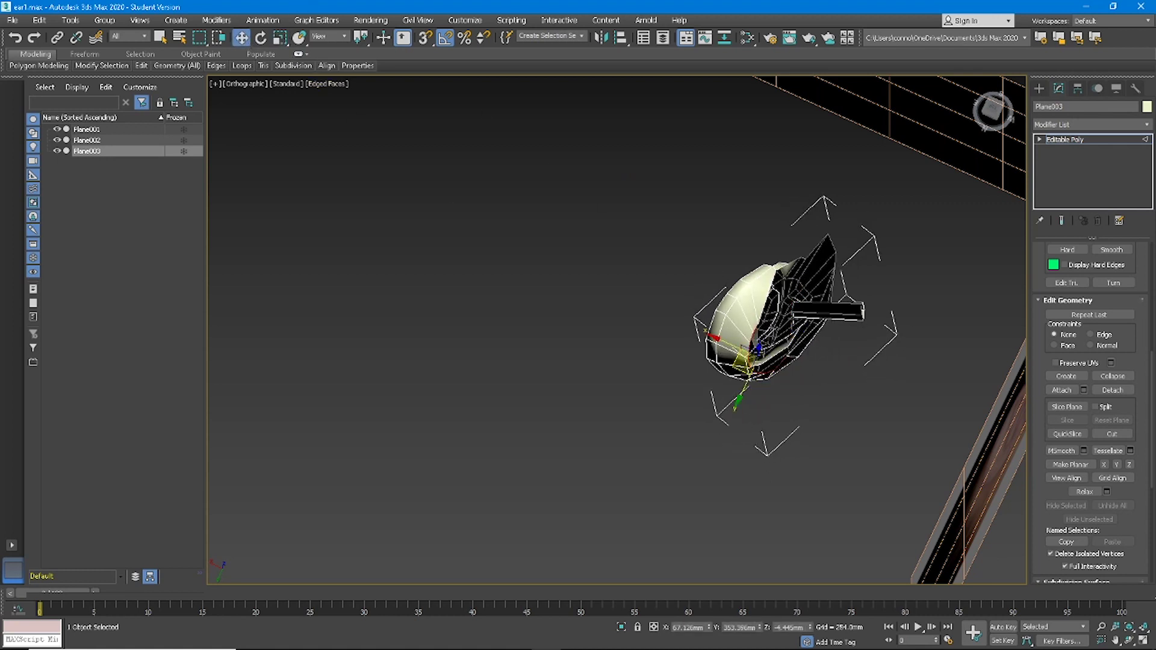
{"action": "middle_click_drag", "start_coordinate": [762, 357], "coordinate": [979, 172], "text": "alt"}
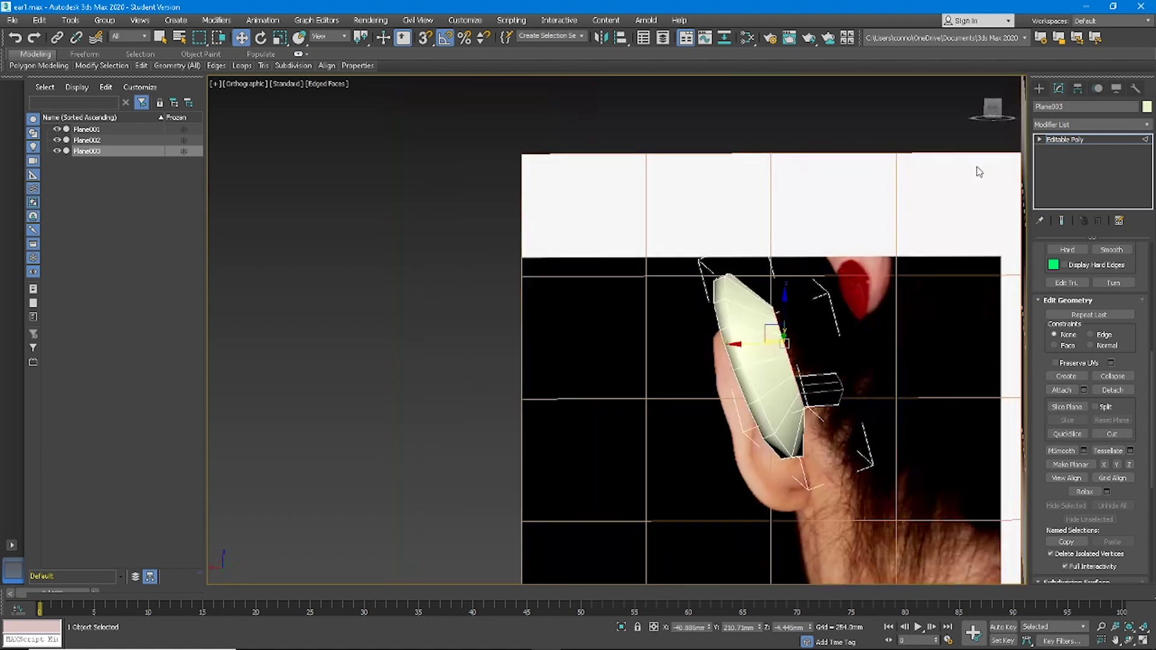
{"action": "left_click", "coordinate": [995, 101]}
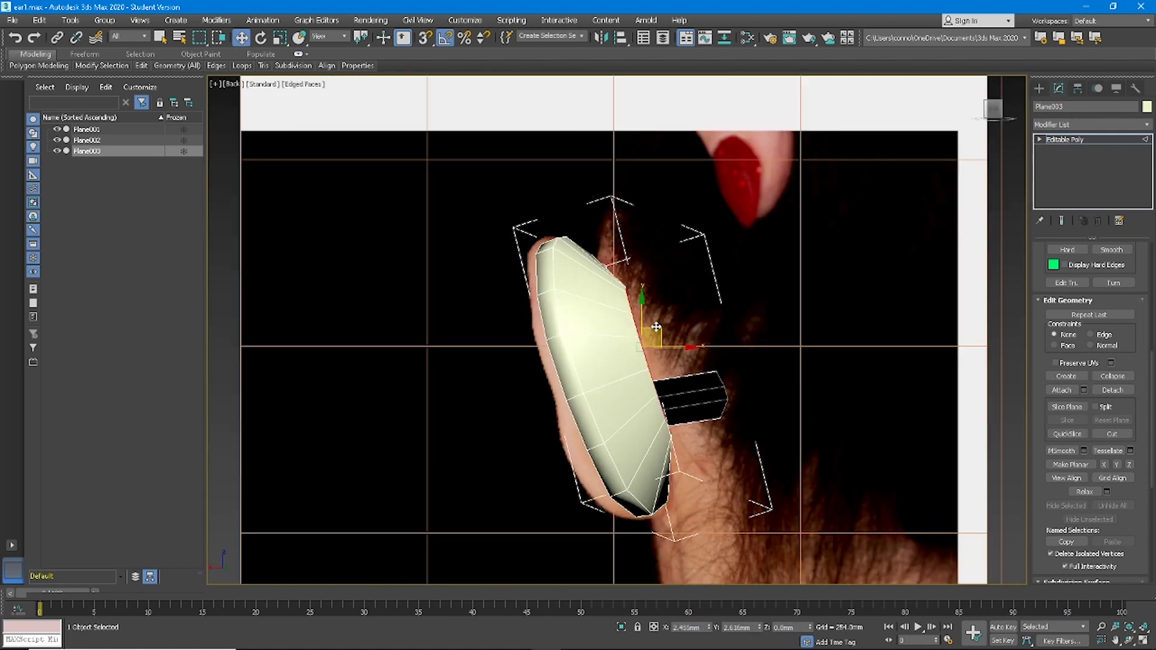
{"action": "middle_click_drag", "start_coordinate": [650, 323], "coordinate": [595, 289], "text": "alt"}
{"action": "scroll", "coordinate": [669, 365], "scroll_direction": "up", "scroll_amount": 4}
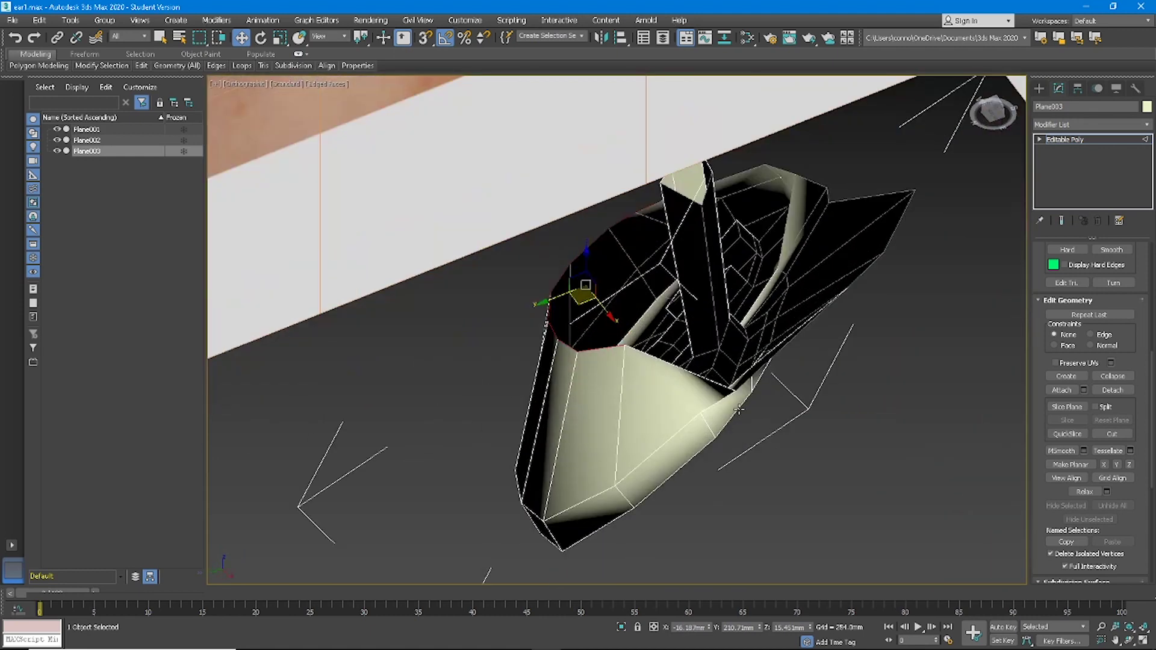
- Hide both reference image planes, leaving only the ear, and view its open back
{"action": "key", "text": "1"}
{"action": "left_click", "coordinate": [735, 400]}
{"action": "middle_click_drag", "start_coordinate": [736, 401], "coordinate": [830, 421], "text": "alt"}
{"action": "right_click", "coordinate": [735, 352]}
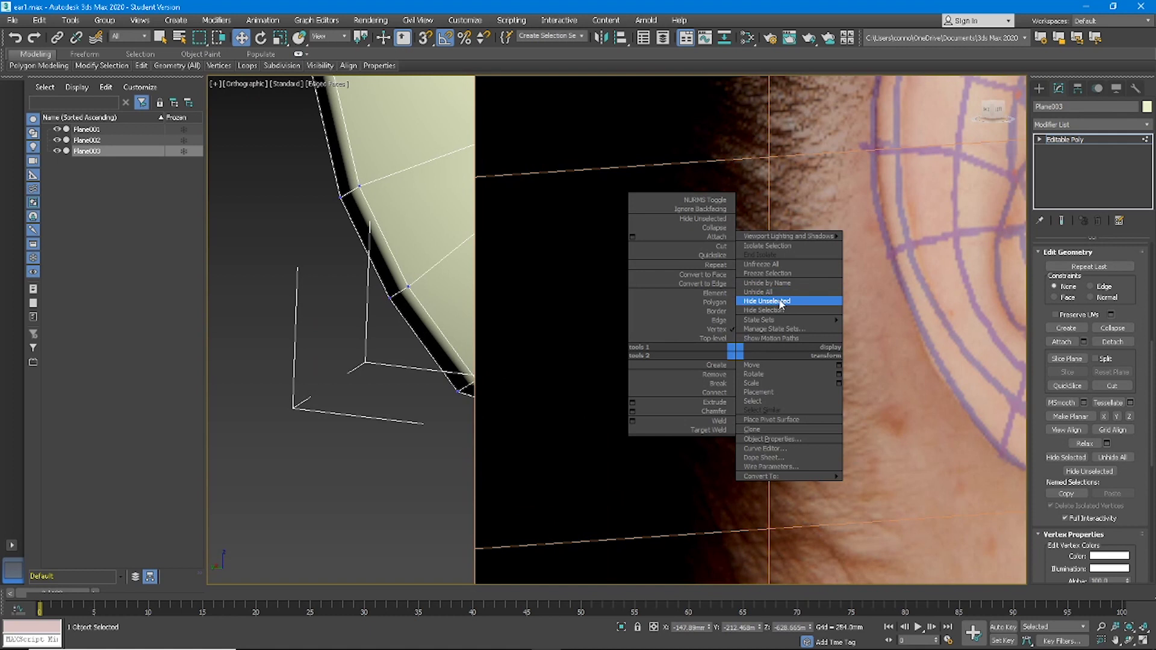
{"action": "left_click", "coordinate": [780, 301]}
{"action": "middle_click_drag", "start_coordinate": [766, 331], "coordinate": [744, 348], "text": "alt"}
{"action": "middle_click_drag", "start_coordinate": [730, 260], "coordinate": [851, 274], "text": "alt"}
{"action": "middle_click_drag", "start_coordinate": [820, 240], "coordinate": [776, 311], "text": "alt"}
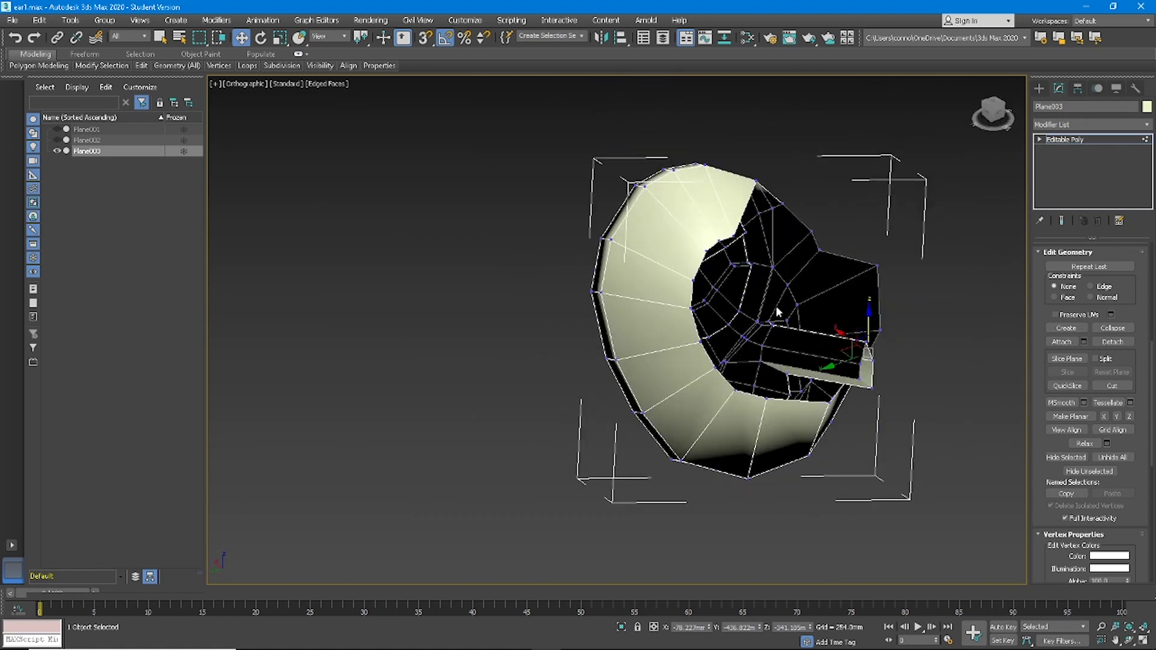
- Select the ring of edges crossing the ear's back surface
{"action": "key", "text": "2"}
{"action": "scroll", "coordinate": [1087, 299], "scroll_direction": "up", "scroll_amount": 5}
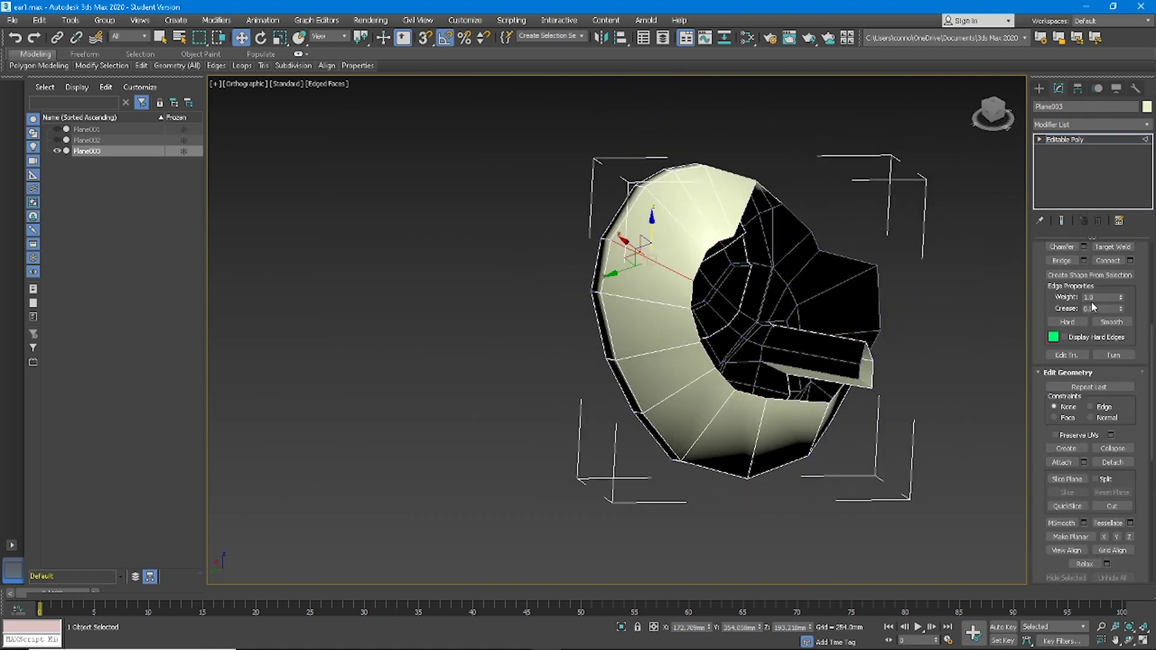
{"action": "middle_click_drag", "start_coordinate": [1020, 316], "coordinate": [965, 283], "text": "alt"}
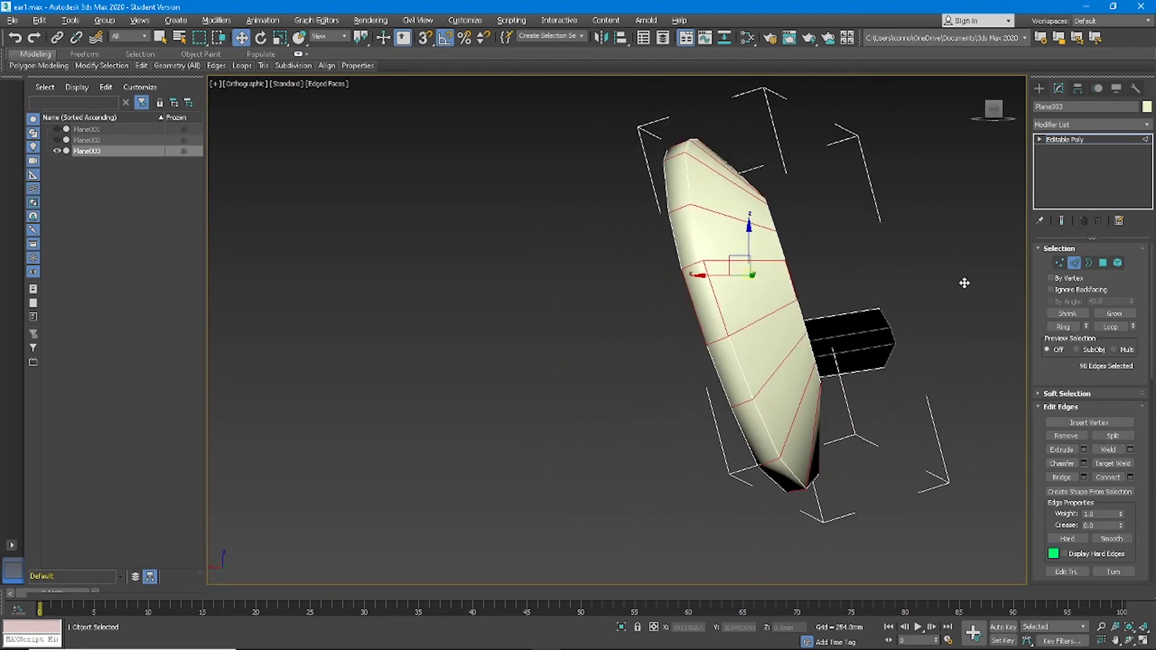
{"action": "middle_click_drag", "start_coordinate": [701, 265], "coordinate": [526, 382], "text": "alt"}
{"action": "scroll", "coordinate": [790, 365], "scroll_direction": "up", "scroll_amount": 4}
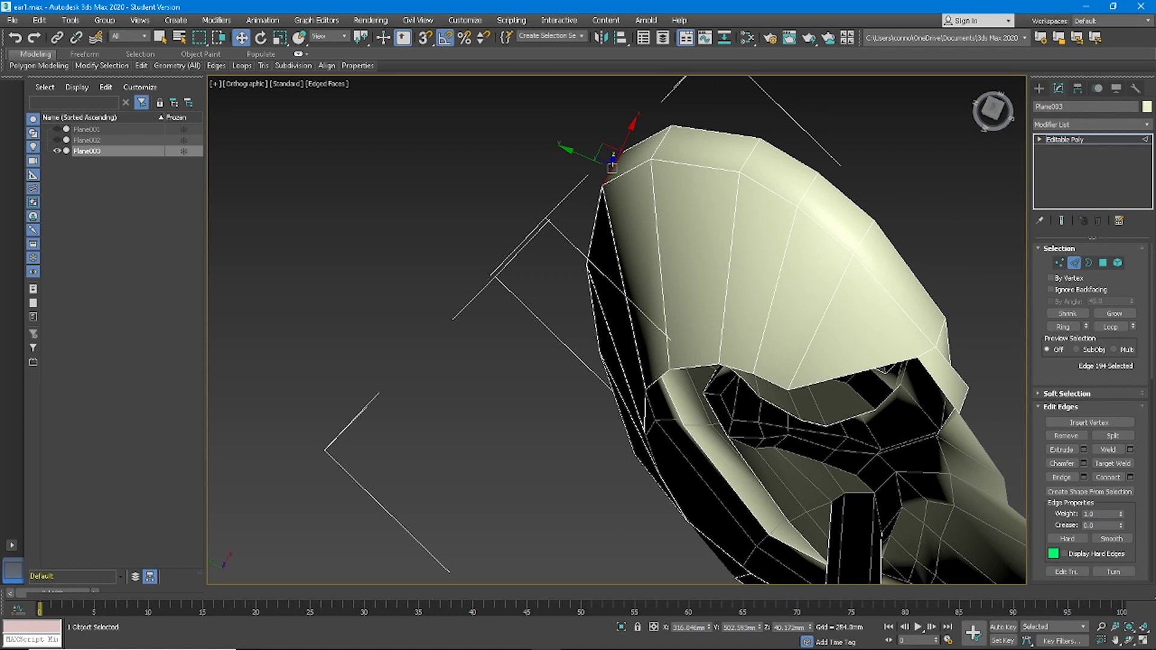
- Change the ear's object colour to dark blue
{"action": "left_click", "coordinate": [1145, 107]}
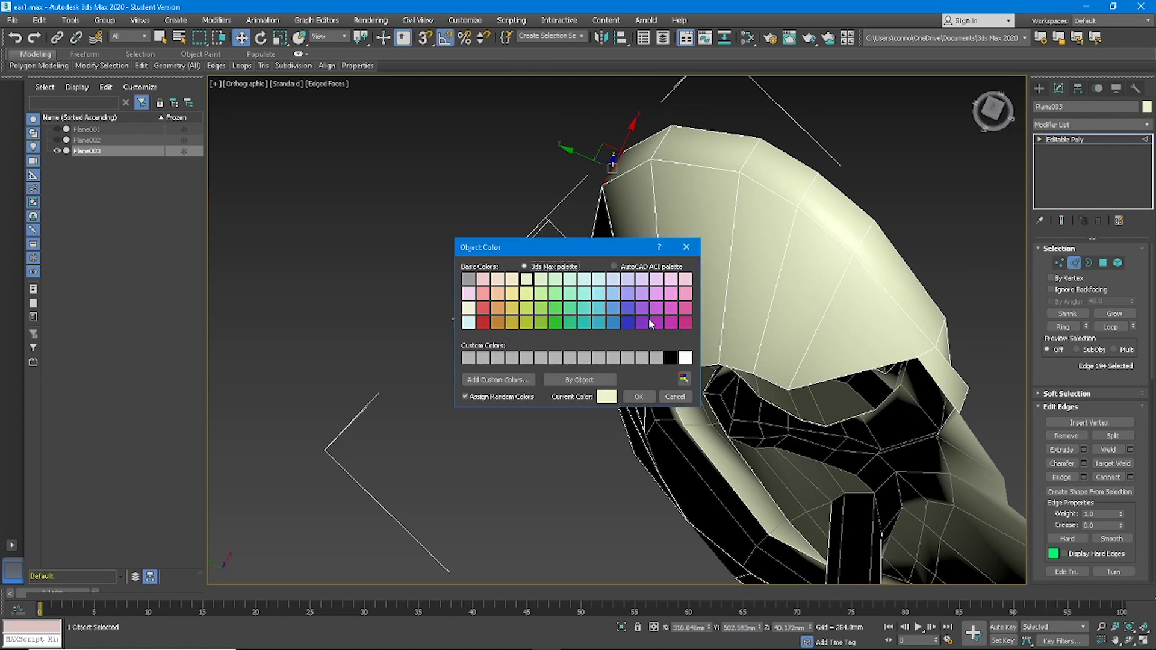
{"action": "left_click", "coordinate": [639, 396]}
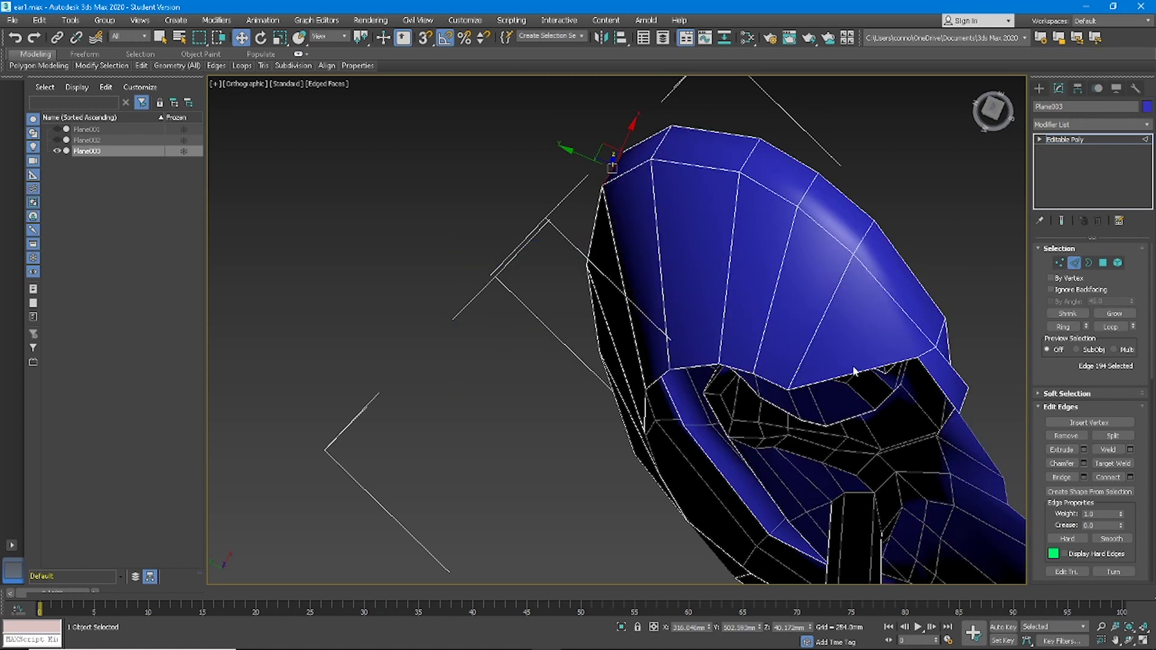
{"action": "mouse_move", "coordinate": [868, 363]}
{"action": "middle_mouse_down", "text": "alt"}
{"action": "mouse_move", "coordinate": [855, 368]}
{"action": "mouse_move", "coordinate": [865, 382]}
{"action": "mouse_move", "coordinate": [789, 250]}
{"action": "mouse_move", "coordinate": [755, 227]}
{"action": "mouse_move", "coordinate": [748, 317]}
{"action": "mouse_move", "coordinate": [735, 258]}
{"action": "mouse_move", "coordinate": [825, 309]}
{"action": "mouse_move", "coordinate": [828, 323]}
{"action": "mouse_move", "coordinate": [853, 302]}
{"action": "mouse_move", "coordinate": [779, 283]}
{"action": "mouse_move", "coordinate": [786, 265]}
{"action": "mouse_move", "coordinate": [813, 273]}
{"action": "middle_mouse_up", "text": "alt"}
- Target weld the vertices joining the back surface to the rim at the ear's lower front
{"action": "left_click", "coordinate": [1102, 263]}
{"action": "left_click", "coordinate": [777, 198]}
{"action": "middle_click_drag", "start_coordinate": [777, 198], "coordinate": [639, 300], "text": "alt"}
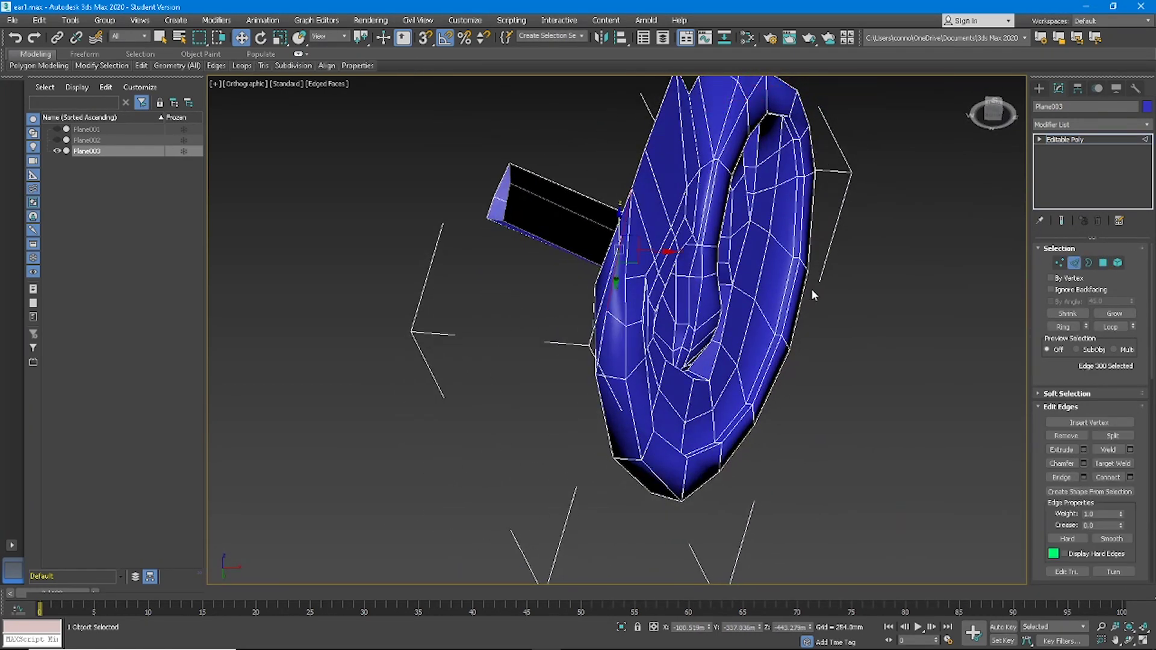
{"action": "middle_click_drag", "start_coordinate": [657, 322], "coordinate": [769, 390], "text": "alt"}
{"action": "left_click", "coordinate": [707, 361]}
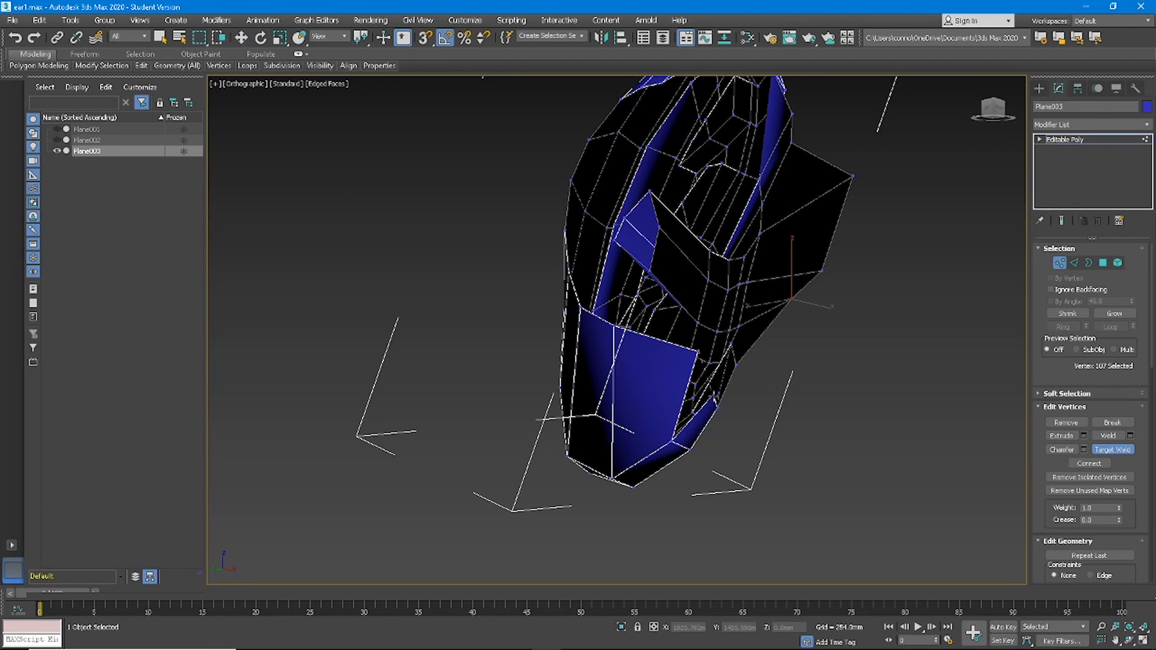
{"action": "middle_click_drag", "start_coordinate": [767, 388], "coordinate": [834, 425], "text": "alt"}
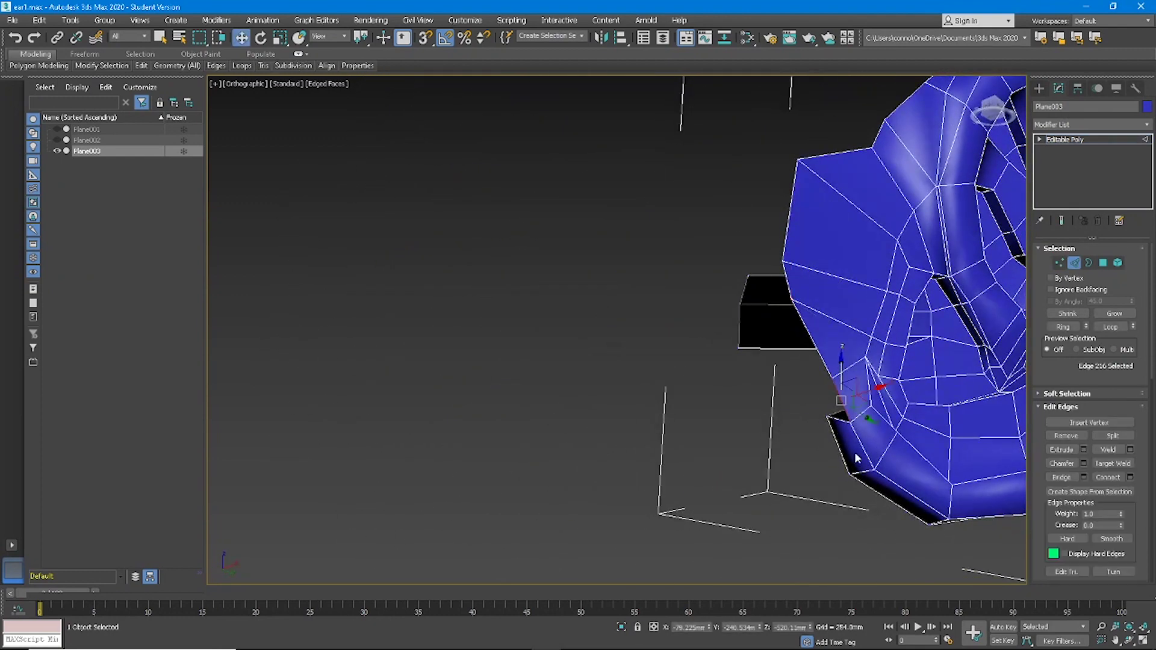
- Examine the gap at the ear's lower front and the ring of edges leading around it
{"action": "middle_click_drag", "start_coordinate": [996, 384], "coordinate": [656, 361]}
{"action": "middle_click_drag", "start_coordinate": [656, 361], "coordinate": [566, 464], "text": "alt"}
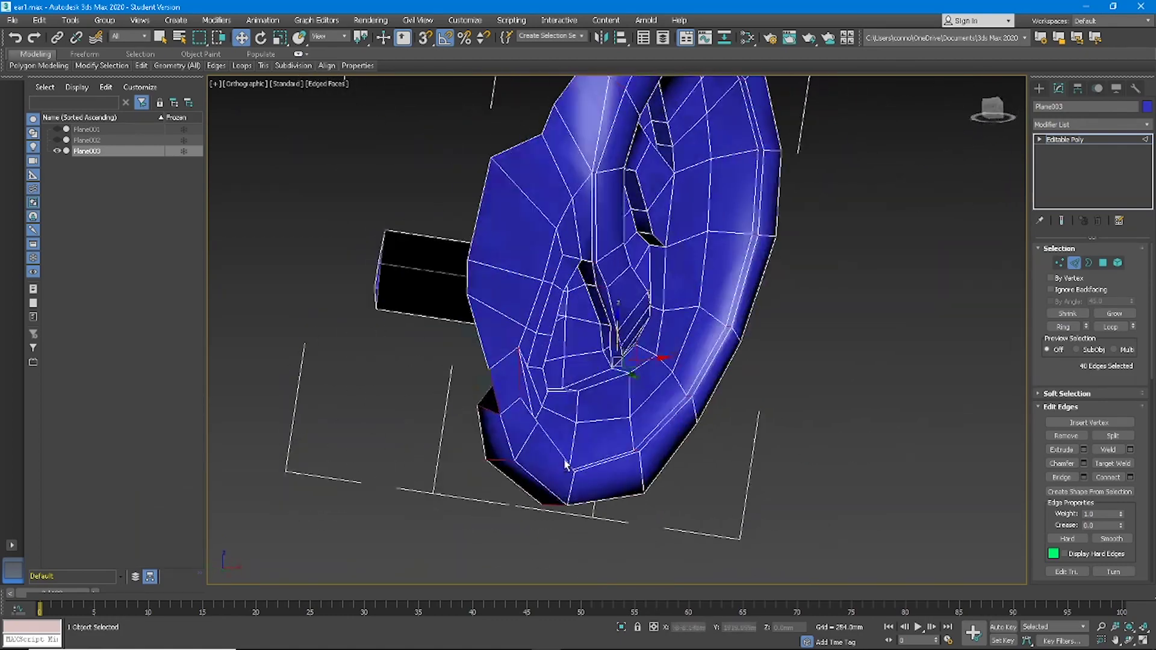
{"action": "scroll", "coordinate": [606, 312], "scroll_direction": "up", "scroll_amount": 5}
{"action": "middle_click_drag", "start_coordinate": [606, 312], "coordinate": [746, 328], "text": "alt"}
{"action": "scroll", "coordinate": [652, 394], "scroll_direction": "down", "scroll_amount": 6}
{"action": "scroll", "coordinate": [760, 260], "scroll_direction": "down", "scroll_amount": 3}
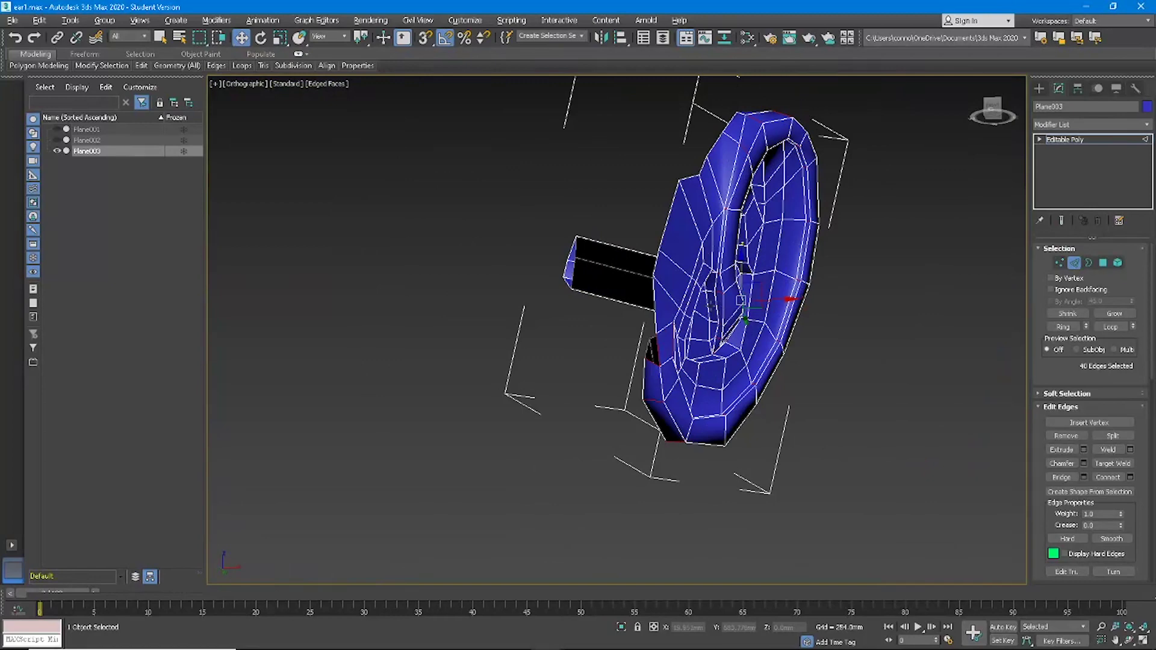
{"action": "scroll", "coordinate": [653, 361], "scroll_direction": "up", "scroll_amount": 3}
{"action": "scroll", "coordinate": [652, 364], "scroll_direction": "down", "scroll_amount": 3}
{"action": "middle_click_drag", "start_coordinate": [652, 365], "coordinate": [746, 360], "text": "alt"}
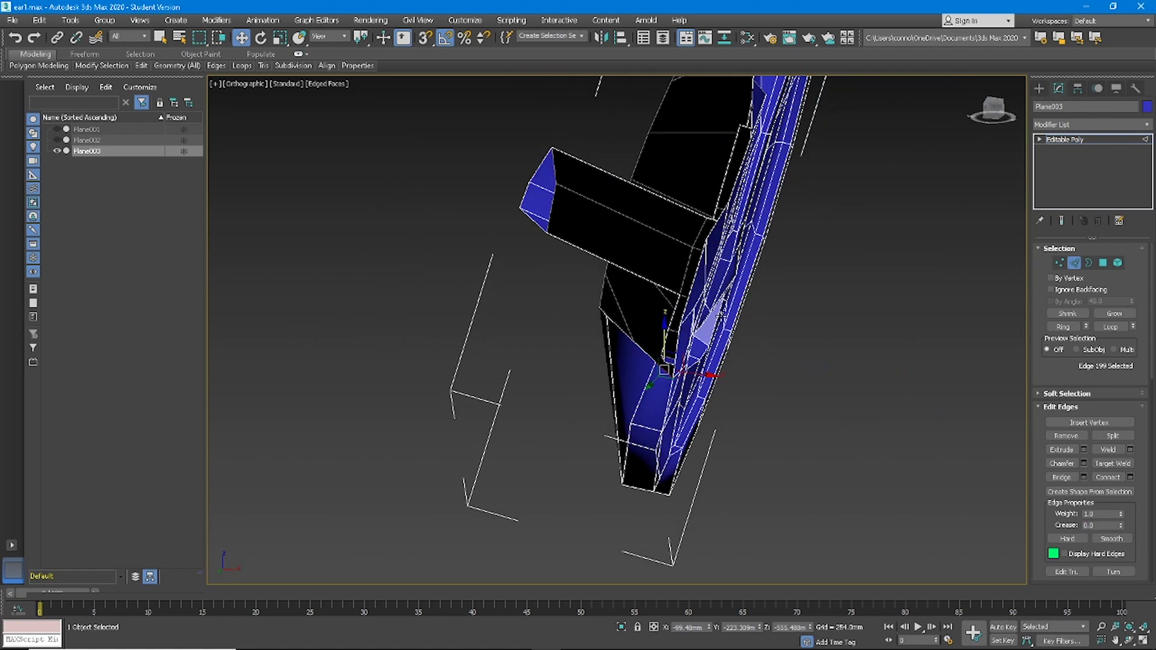
- Try to bridge the two open edges on either side of the gap at the ear's lower front
{"action": "middle_click_drag", "start_coordinate": [721, 314], "coordinate": [697, 324], "text": "alt"}
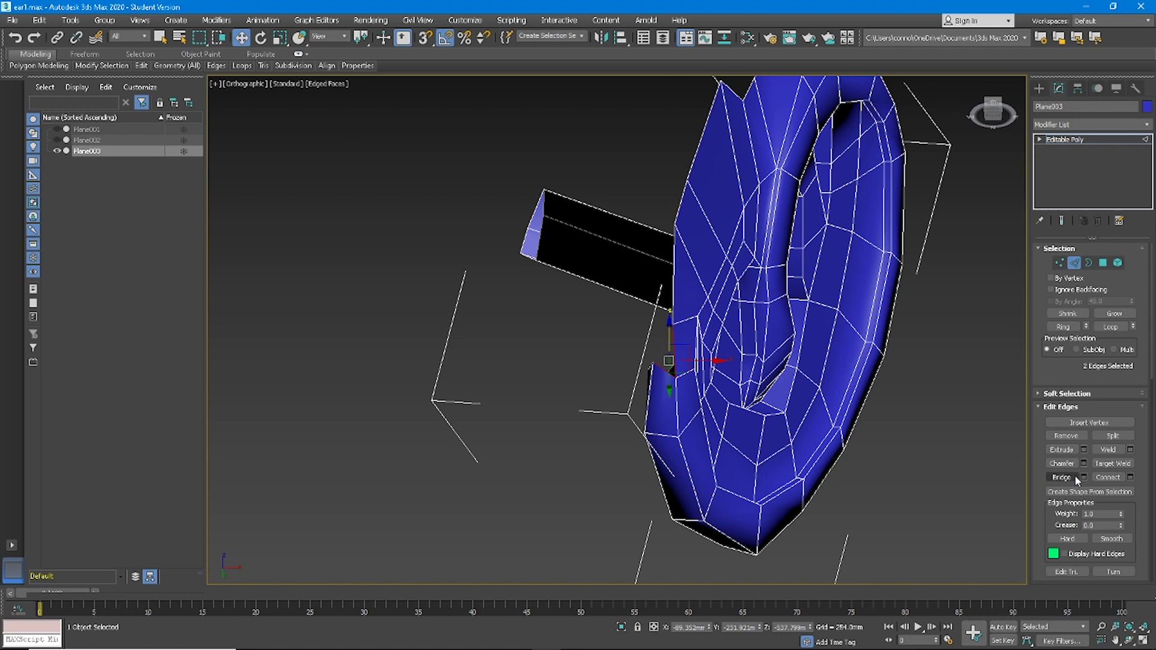
{"action": "middle_click_drag", "start_coordinate": [806, 414], "coordinate": [694, 375], "text": "alt"}
{"action": "key", "text": "w"}
{"action": "middle_click_drag", "start_coordinate": [695, 365], "coordinate": [726, 345], "text": "alt"}
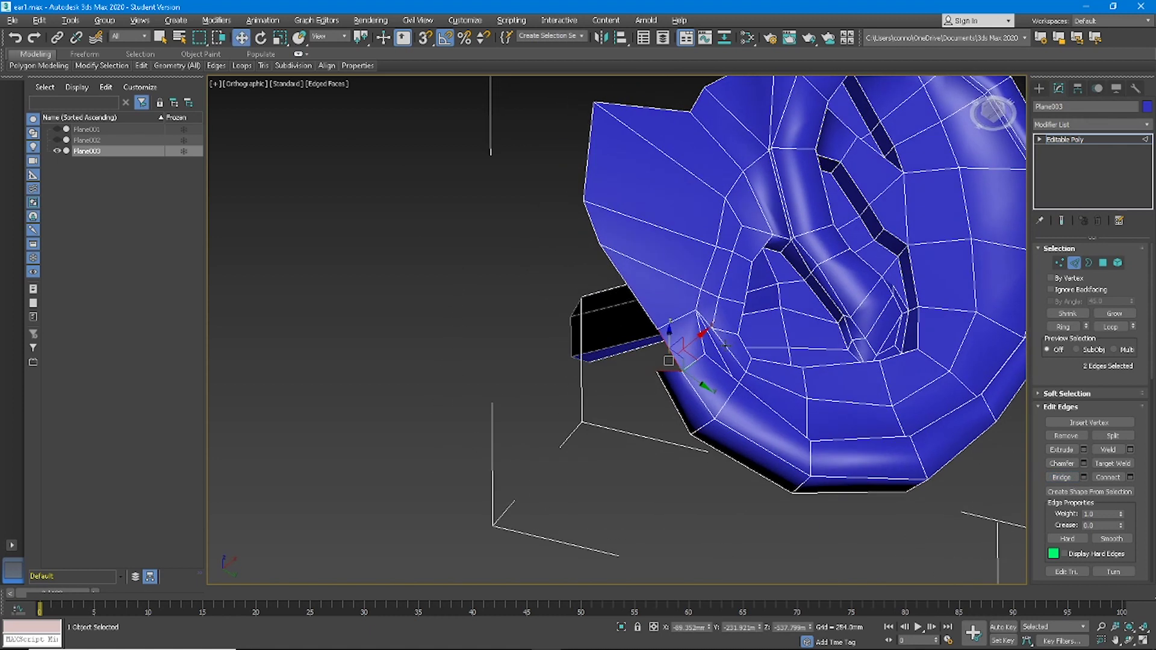
{"action": "middle_click_drag", "start_coordinate": [671, 370], "coordinate": [714, 383], "text": "alt"}
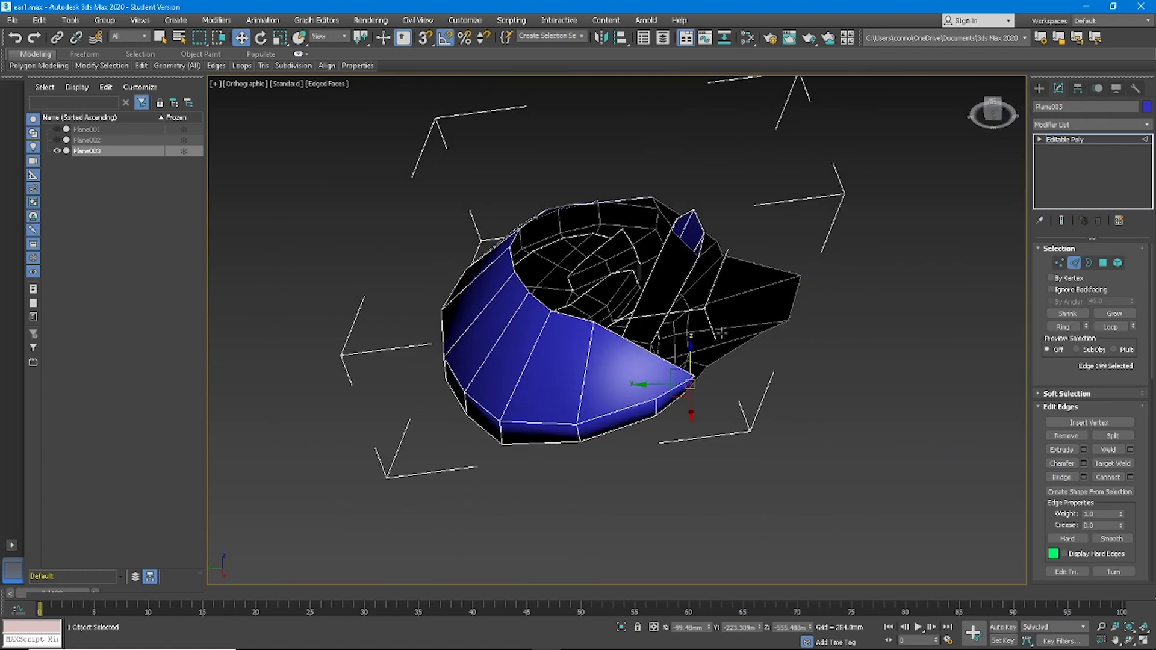
- Try to reposition the vertices along the back edge of the upper rim, and undo the moves
{"action": "key", "text": "1"}
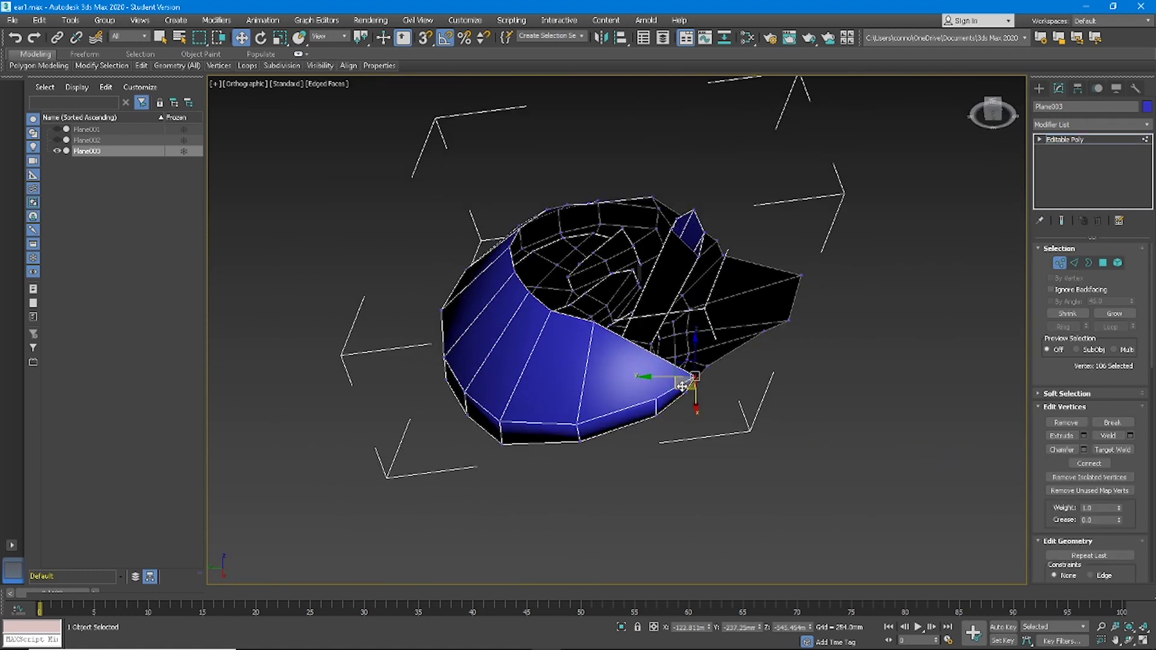
{"action": "middle_click_drag", "start_coordinate": [713, 383], "coordinate": [747, 235], "text": "alt"}
{"action": "left_click_drag", "start_coordinate": [803, 224], "coordinate": [771, 199]}
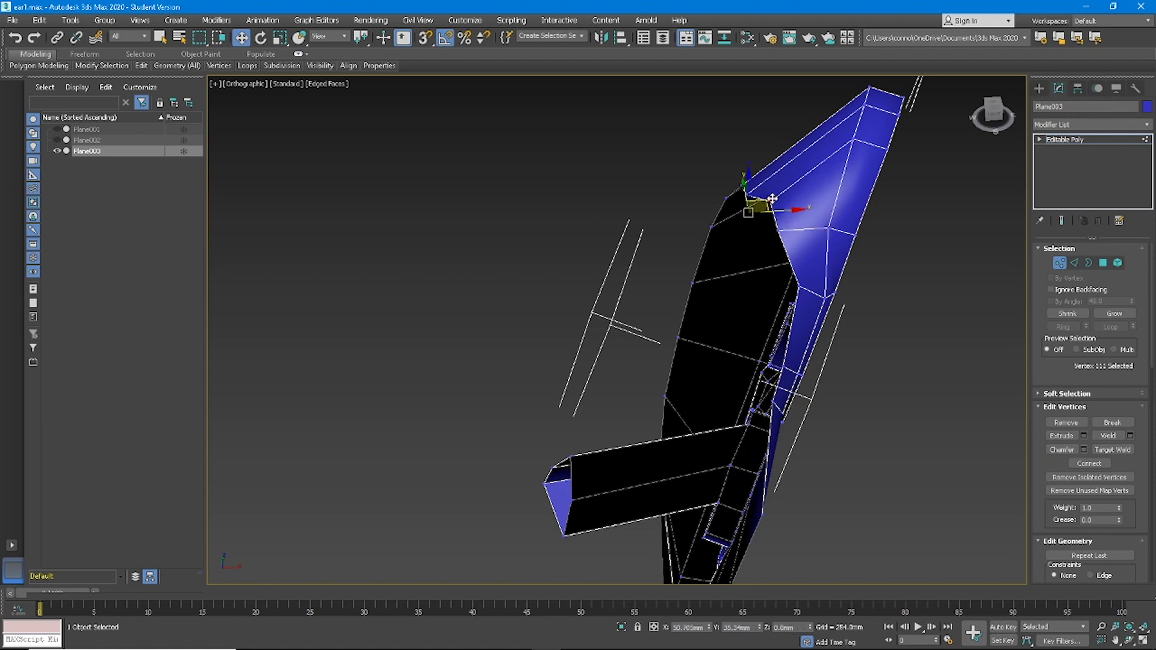
{"action": "middle_click_drag", "start_coordinate": [795, 221], "coordinate": [814, 164], "text": "alt"}
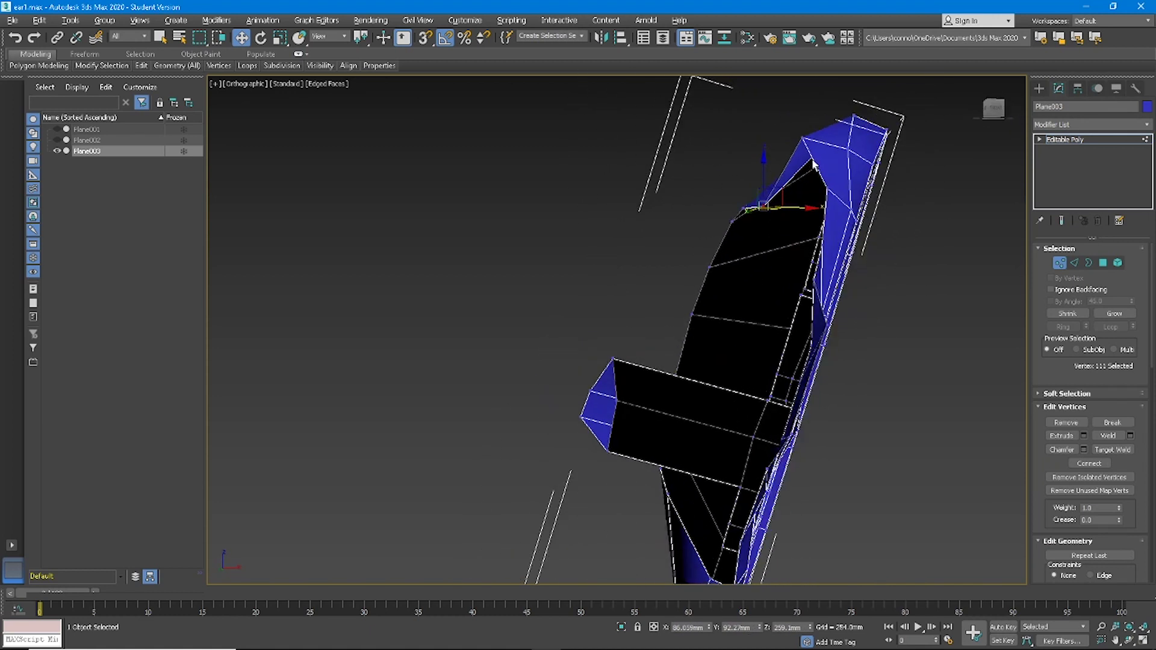
{"action": "left_click", "coordinate": [802, 134]}
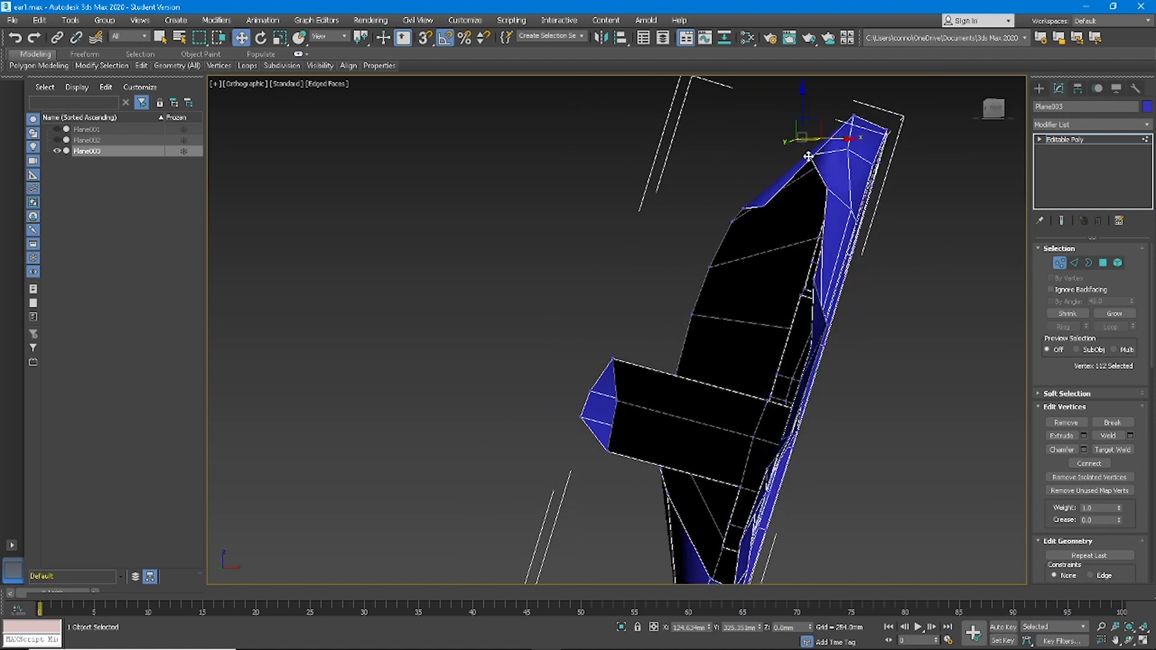
{"action": "left_click_drag", "start_coordinate": [781, 200], "coordinate": [769, 183]}
{"action": "middle_click_drag", "start_coordinate": [774, 175], "coordinate": [833, 214], "text": "alt"}
{"action": "left_click_drag", "start_coordinate": [806, 162], "coordinate": [833, 116]}
{"action": "middle_click_drag", "start_coordinate": [833, 116], "coordinate": [833, 289]}
{"action": "middle_click_drag", "start_coordinate": [833, 289], "coordinate": [918, 278], "text": "alt"}
{"action": "scroll", "coordinate": [905, 251], "scroll_direction": "up", "scroll_amount": 3}
{"action": "key", "text": "ctrl+z"}
{"action": "key", "text": "ctrl+z"}
{"action": "key", "text": "ctrl+z"}
- Try sliding an upper rim back-edge vertex along its adjoining edge with the Edge constraint
{"action": "middle_click_drag", "start_coordinate": [792, 255], "coordinate": [885, 270], "text": "alt"}
{"action": "left_click_drag", "start_coordinate": [900, 246], "coordinate": [894, 271]}
{"action": "key", "text": "ctrl+z"}
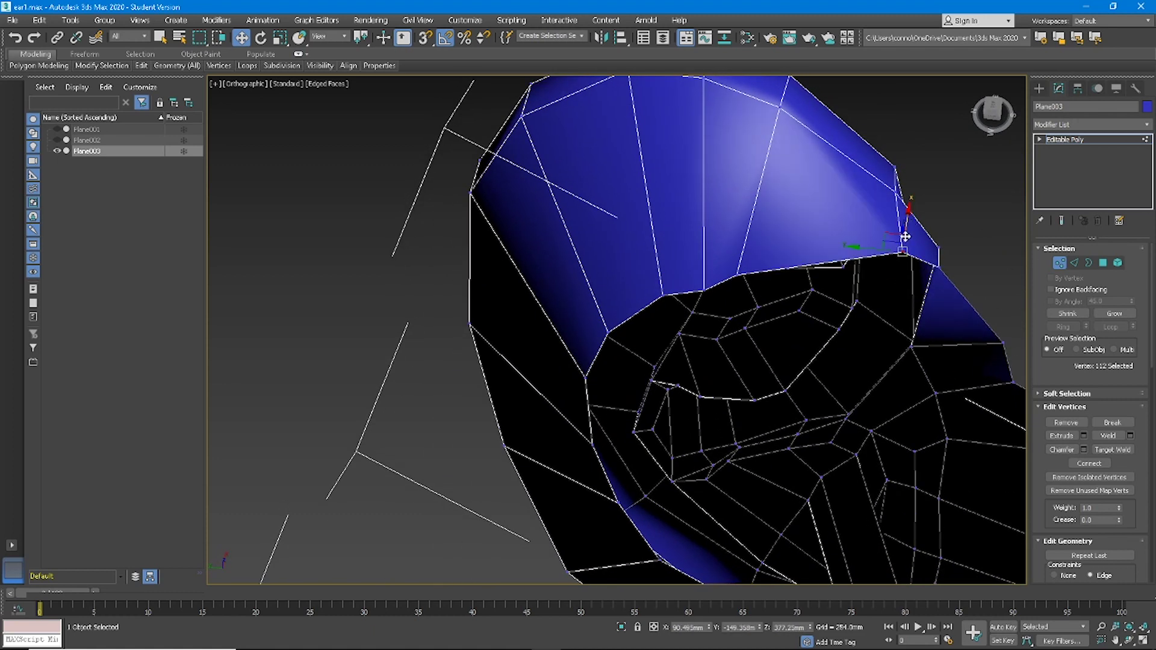
- Move the back-edge vertices of the upper rim to even out its contour where it curves toward the front
{"action": "middle_click_drag", "start_coordinate": [905, 237], "coordinate": [916, 193], "text": "alt"}
{"action": "left_click_drag", "start_coordinate": [903, 226], "coordinate": [834, 298]}
{"action": "middle_click_drag", "start_coordinate": [807, 308], "coordinate": [879, 238], "text": "alt"}
{"action": "left_click", "coordinate": [885, 297]}
{"action": "mouse_move", "coordinate": [880, 305]}
{"action": "left_mouse_down"}
{"action": "mouse_move", "coordinate": [867, 329]}
{"action": "mouse_move", "coordinate": [889, 326]}
{"action": "left_mouse_up"}
{"action": "left_click_drag", "start_coordinate": [889, 279], "coordinate": [904, 331]}
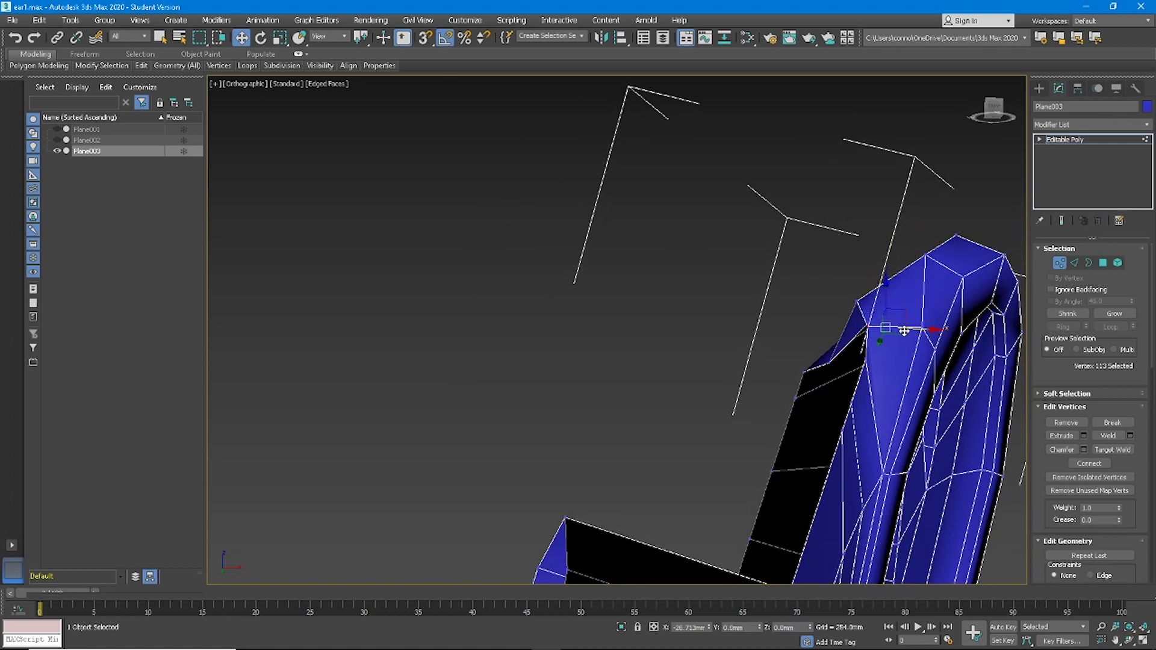
- Lower the outline vertex where the upper front rim meets the flat front flap
{"action": "middle_click_drag", "start_coordinate": [906, 332], "coordinate": [825, 337], "text": "alt"}
{"action": "left_click_drag", "start_coordinate": [805, 378], "coordinate": [821, 390]}
{"action": "key", "text": "ctrl+z"}
{"action": "left_click_drag", "start_coordinate": [805, 342], "coordinate": [813, 363]}
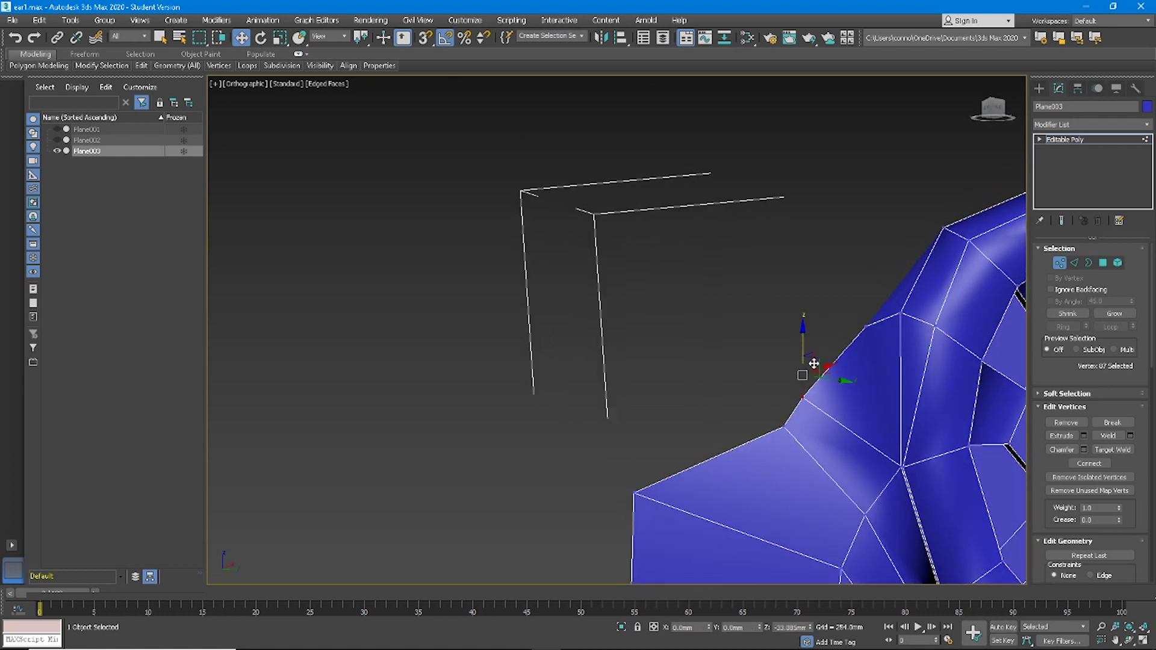
{"action": "scroll", "coordinate": [827, 360], "scroll_direction": "down", "scroll_amount": 4}
{"action": "scroll", "coordinate": [873, 386], "scroll_direction": "up", "scroll_amount": 4}
{"action": "middle_click_drag", "start_coordinate": [880, 378], "coordinate": [930, 383], "text": "alt"}
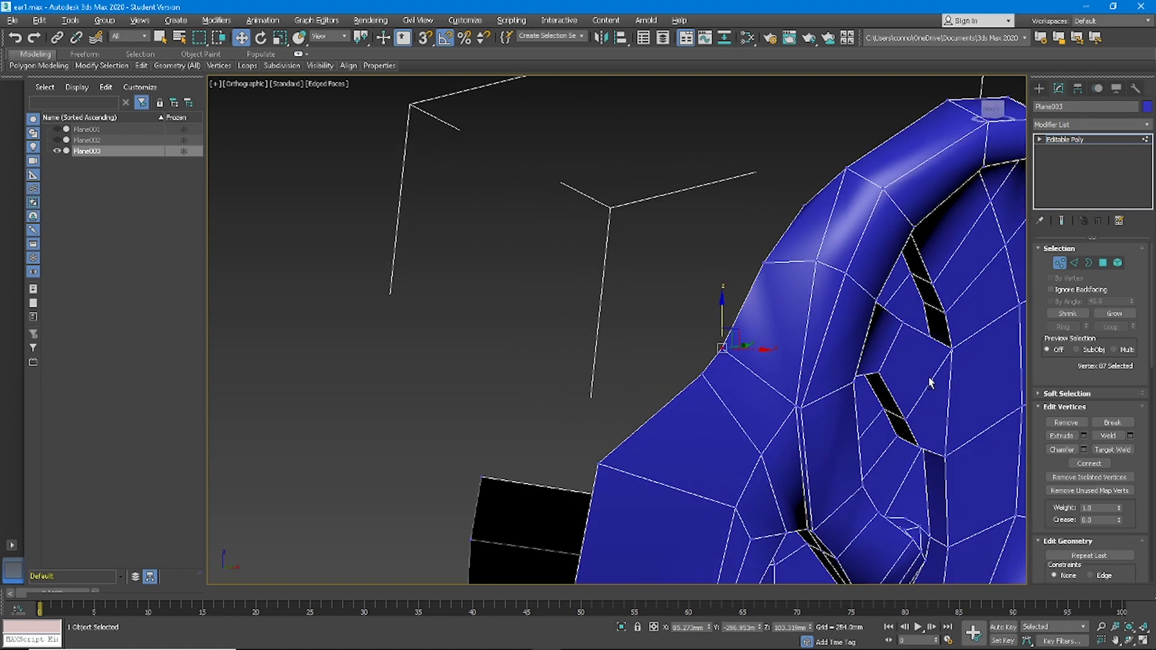
- Delete the narrow polygon running down the upper front rim
{"action": "left_click", "coordinate": [1102, 266]}
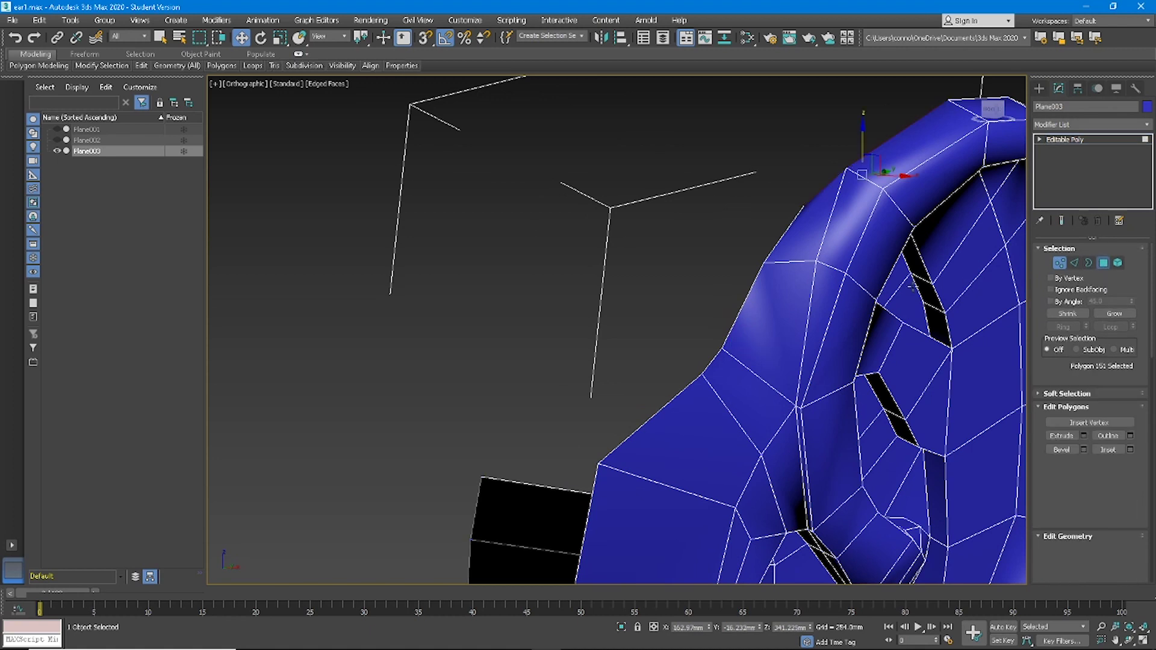
{"action": "left_click", "coordinate": [829, 300]}
{"action": "key", "text": "Delete"}
{"action": "left_click", "coordinate": [850, 356]}
{"action": "middle_click_drag", "start_coordinate": [851, 356], "coordinate": [750, 291], "text": "alt"}
{"action": "middle_click_drag", "start_coordinate": [810, 316], "coordinate": [854, 349], "text": "alt"}
{"action": "scroll", "coordinate": [818, 298], "scroll_direction": "up", "scroll_amount": 5}
- Target weld the two neighbouring vertices at the lower tip of the opening in the front rim
{"action": "left_click", "coordinate": [1058, 263]}
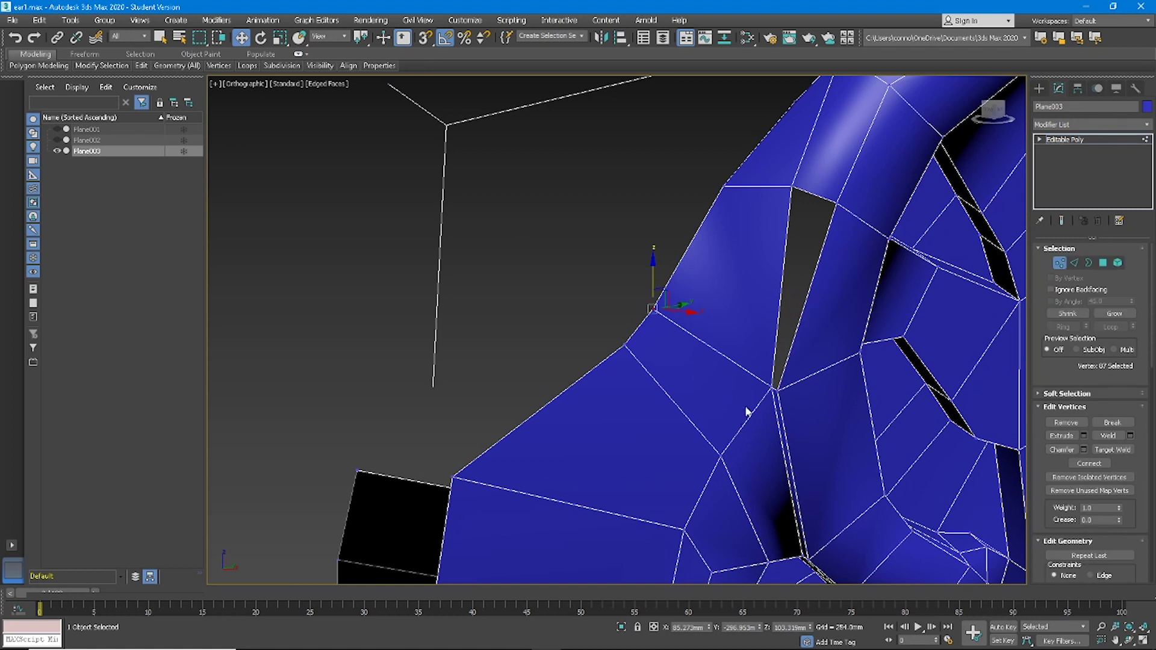
{"action": "left_click", "coordinate": [1113, 450]}
{"action": "left_click", "coordinate": [772, 387]}
{"action": "left_click", "coordinate": [778, 391]}
{"action": "key", "text": "w"}
- Cap the triangular hole in the upper front rim
{"action": "left_click", "coordinate": [1073, 262]}
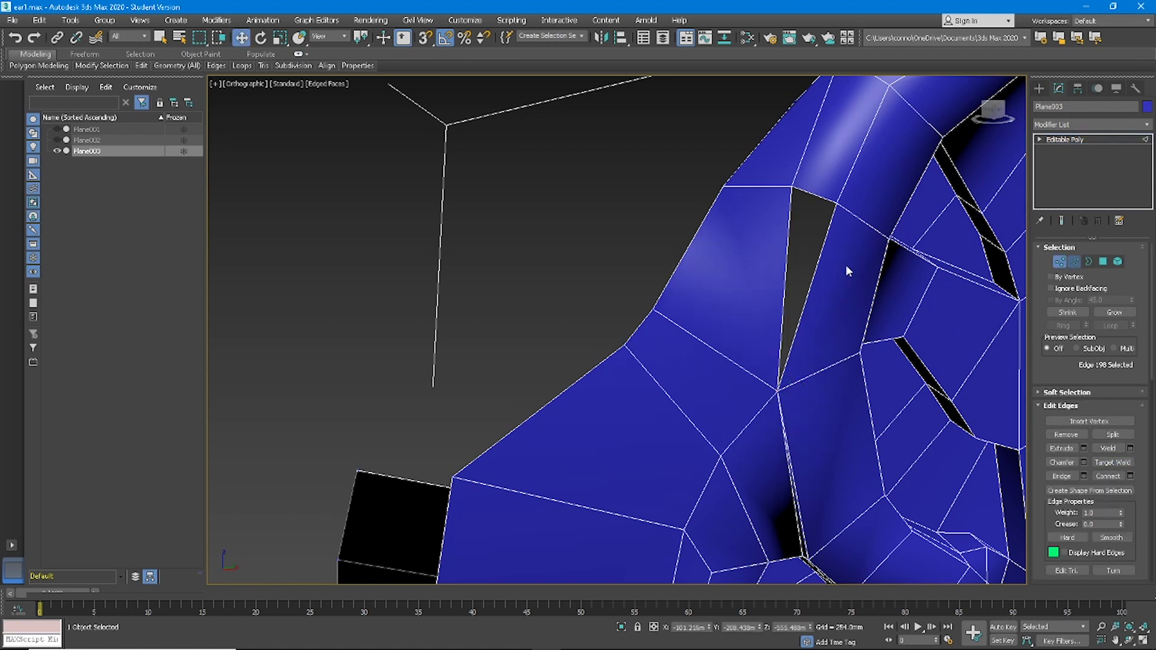
{"action": "left_click", "coordinate": [783, 270], "text": "ctrl"}
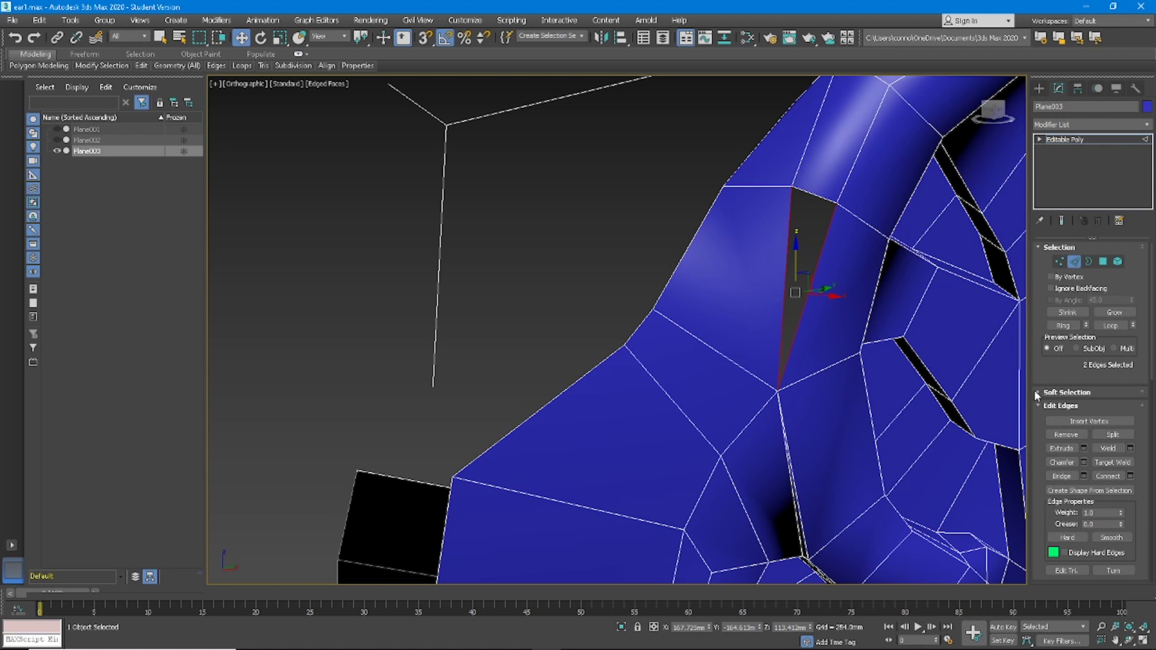
{"action": "left_click", "coordinate": [1087, 261]}
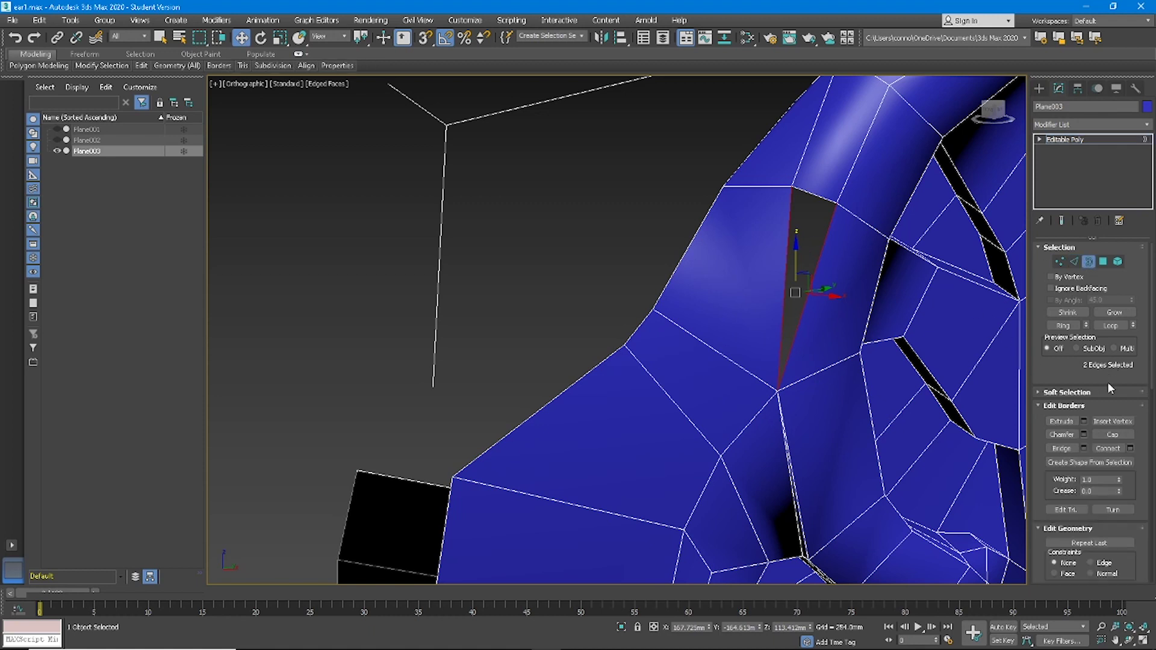
{"action": "scroll", "coordinate": [895, 244], "scroll_direction": "down", "scroll_amount": 4}
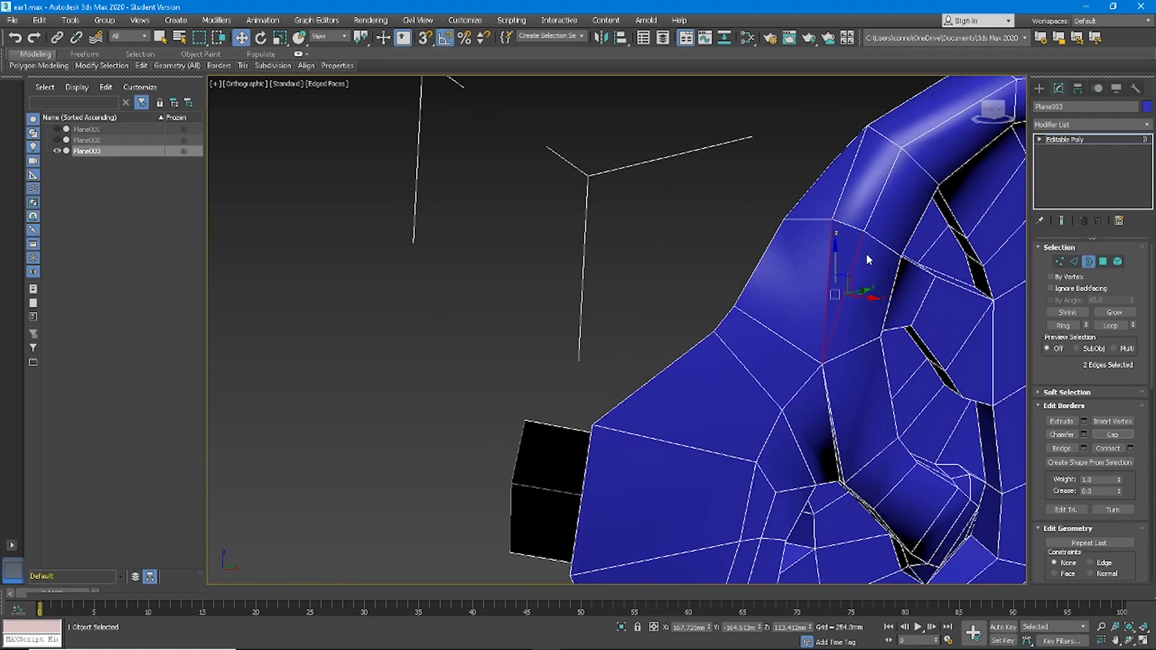
- Check which edges form the ring across the upper front rim
{"action": "left_click", "coordinate": [1074, 260]}
{"action": "left_click", "coordinate": [859, 163]}
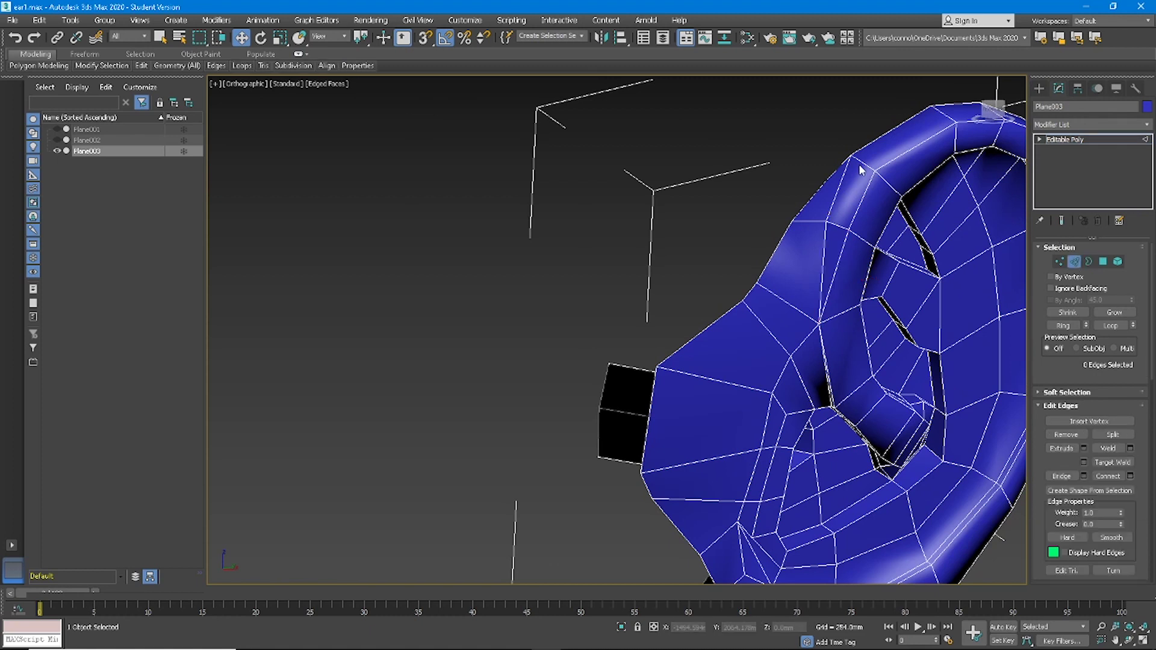
{"action": "left_click", "coordinate": [1068, 329]}
{"action": "scroll", "coordinate": [804, 292], "scroll_direction": "down", "scroll_amount": 4}
{"action": "middle_click_drag", "start_coordinate": [804, 292], "coordinate": [886, 241], "text": "alt"}
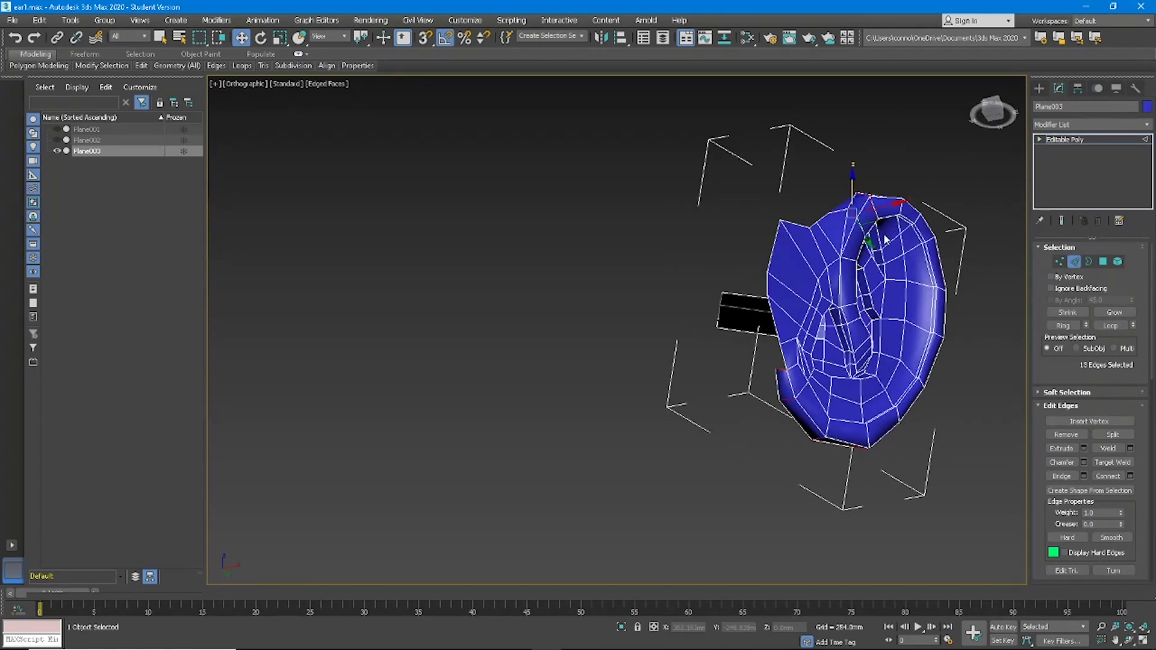
- Try bridging the open edges across the lower front gap, check the resulting edge ring, and undo the bridge
{"action": "scroll", "coordinate": [796, 358], "scroll_direction": "up", "scroll_amount": 2}
{"action": "middle_click_drag", "start_coordinate": [788, 374], "coordinate": [877, 396], "text": "alt"}
{"action": "middle_click_drag", "start_coordinate": [833, 344], "coordinate": [769, 306], "text": "alt"}
{"action": "left_click", "coordinate": [1063, 480]}
{"action": "middle_click_drag", "start_coordinate": [686, 365], "coordinate": [784, 348], "text": "alt"}
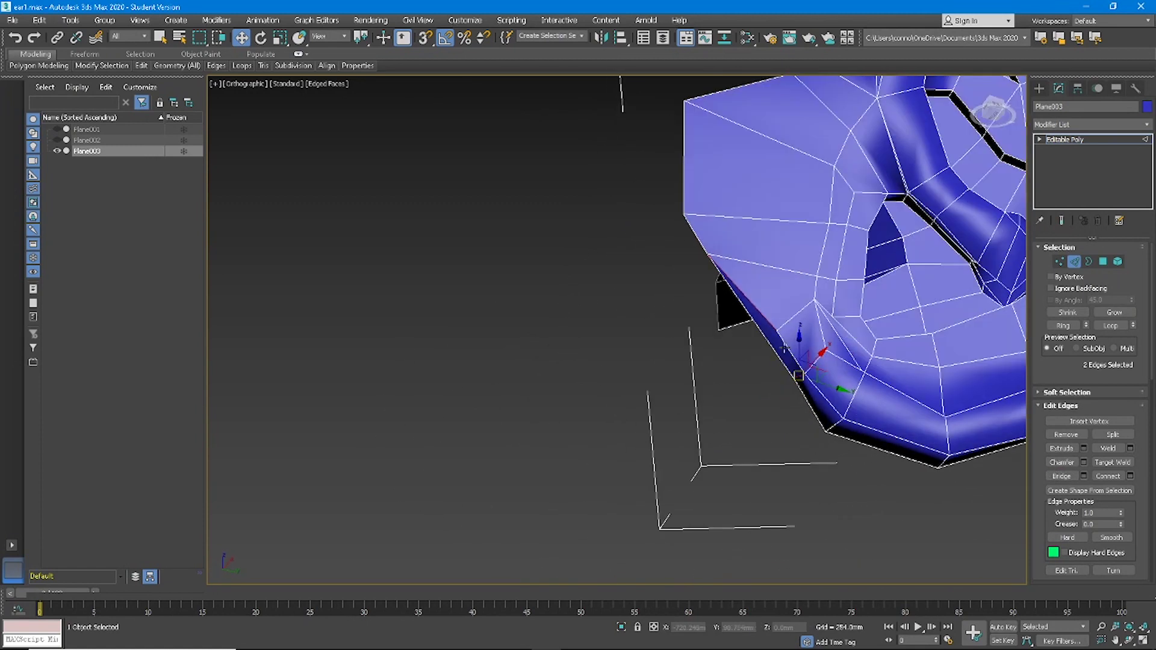
{"action": "left_click", "coordinate": [1058, 329]}
{"action": "scroll", "coordinate": [827, 305], "scroll_direction": "down", "scroll_amount": 4}
{"action": "middle_click_drag", "start_coordinate": [827, 308], "coordinate": [865, 342], "text": "alt"}
{"action": "scroll", "coordinate": [791, 393], "scroll_direction": "up", "scroll_amount": 4}
{"action": "key", "text": "ctrl+z"}
{"action": "key", "text": "ctrl+z"}
{"action": "middle_click_drag", "start_coordinate": [697, 401], "coordinate": [680, 341], "text": "alt"}
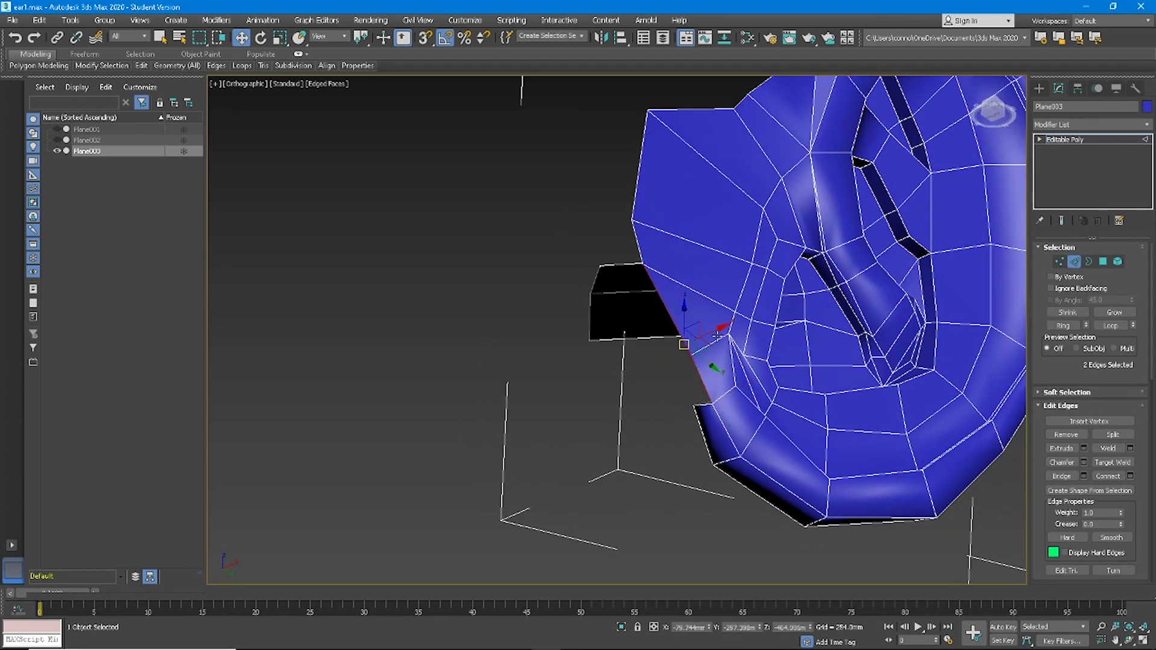
- Select the ring of edges crossing the ear lobe and connect them with a new edge loop
{"action": "middle_click_drag", "start_coordinate": [637, 232], "coordinate": [649, 391], "text": "alt"}
{"action": "left_click", "coordinate": [618, 414]}
{"action": "left_click", "coordinate": [1070, 330]}
{"action": "middle_click_drag", "start_coordinate": [846, 368], "coordinate": [693, 374], "text": "alt"}
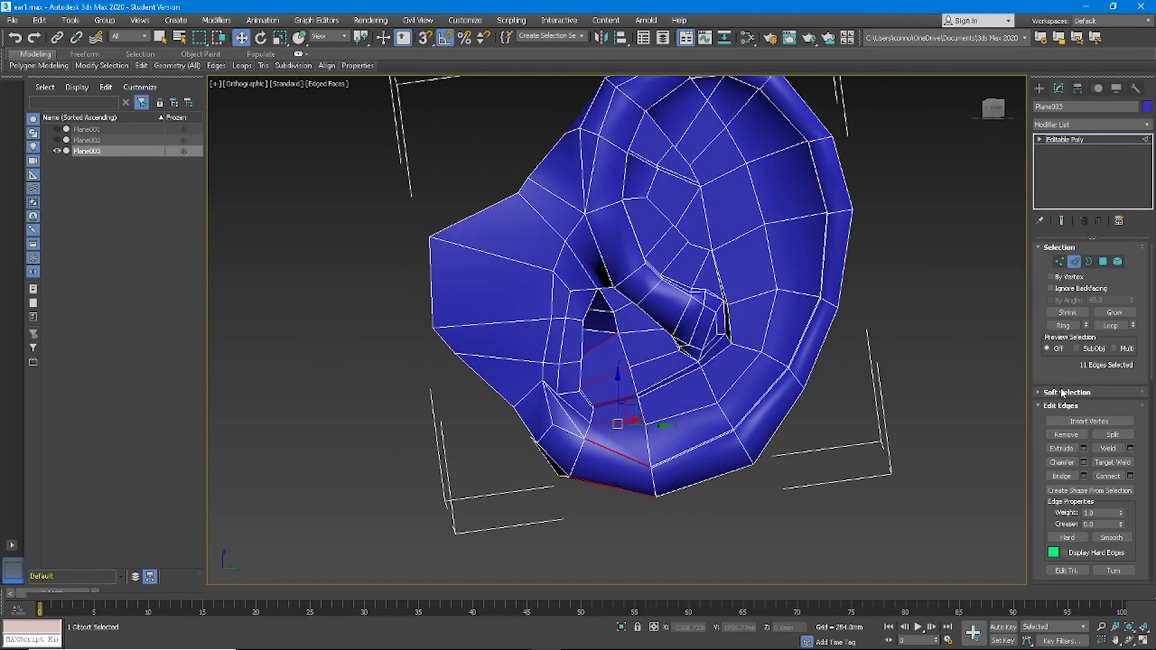
{"action": "left_click", "coordinate": [1111, 474]}
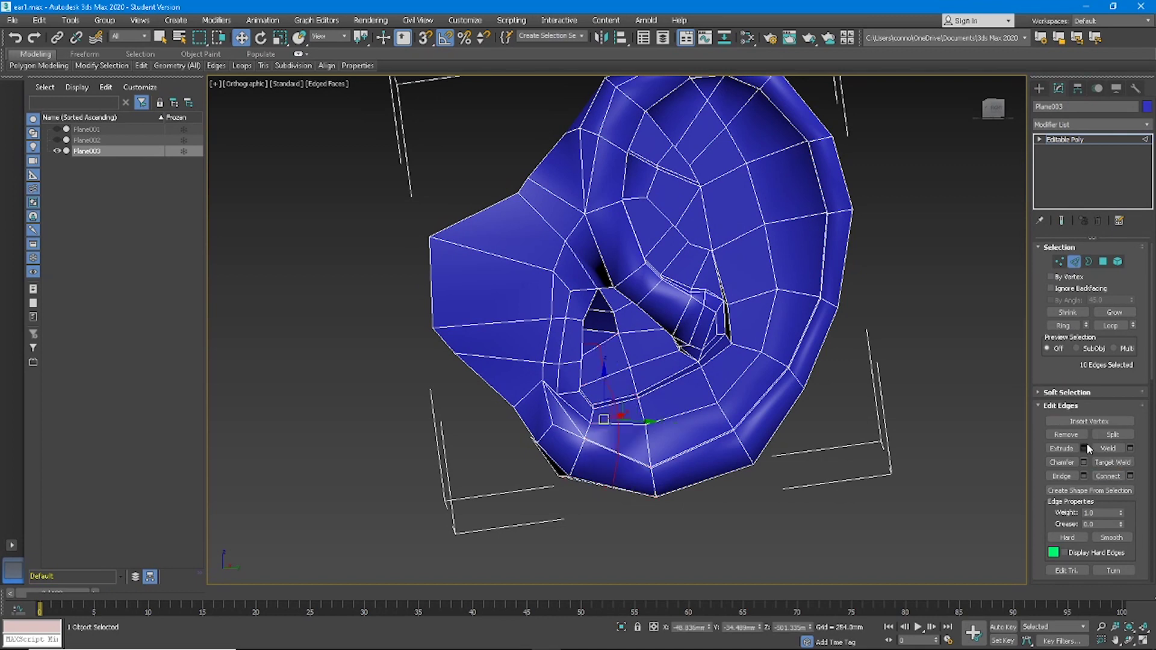
{"action": "key", "text": "1"}
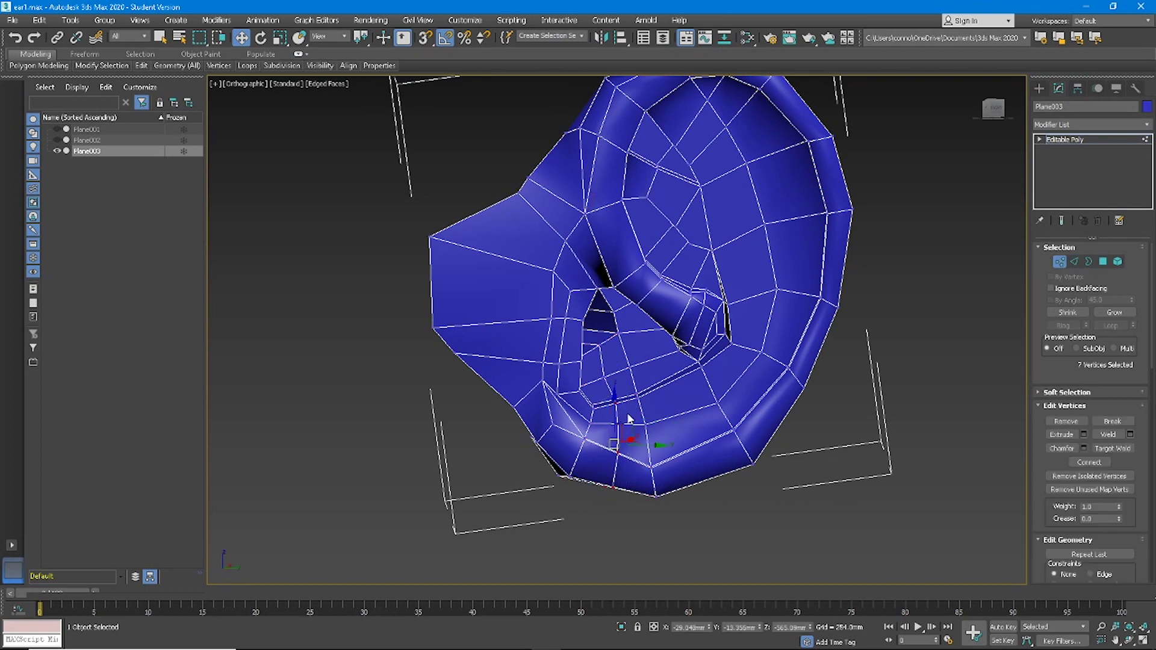
{"action": "mouse_move", "coordinate": [633, 414]}
{"action": "middle_mouse_down", "text": "alt"}
{"action": "mouse_move", "coordinate": [602, 419]}
{"action": "mouse_move", "coordinate": [622, 407]}
{"action": "mouse_move", "coordinate": [593, 348]}
{"action": "mouse_move", "coordinate": [698, 378]}
{"action": "mouse_move", "coordinate": [769, 377]}
{"action": "mouse_move", "coordinate": [716, 388]}
{"action": "mouse_move", "coordinate": [620, 380]}
{"action": "mouse_move", "coordinate": [753, 400]}
{"action": "mouse_move", "coordinate": [681, 433]}
{"action": "mouse_move", "coordinate": [626, 429]}
{"action": "mouse_move", "coordinate": [644, 428]}
{"action": "middle_mouse_up", "text": "alt"}
- Try bridging the back surface's open edge to the front flap beside the lobe
{"action": "key", "text": "2"}
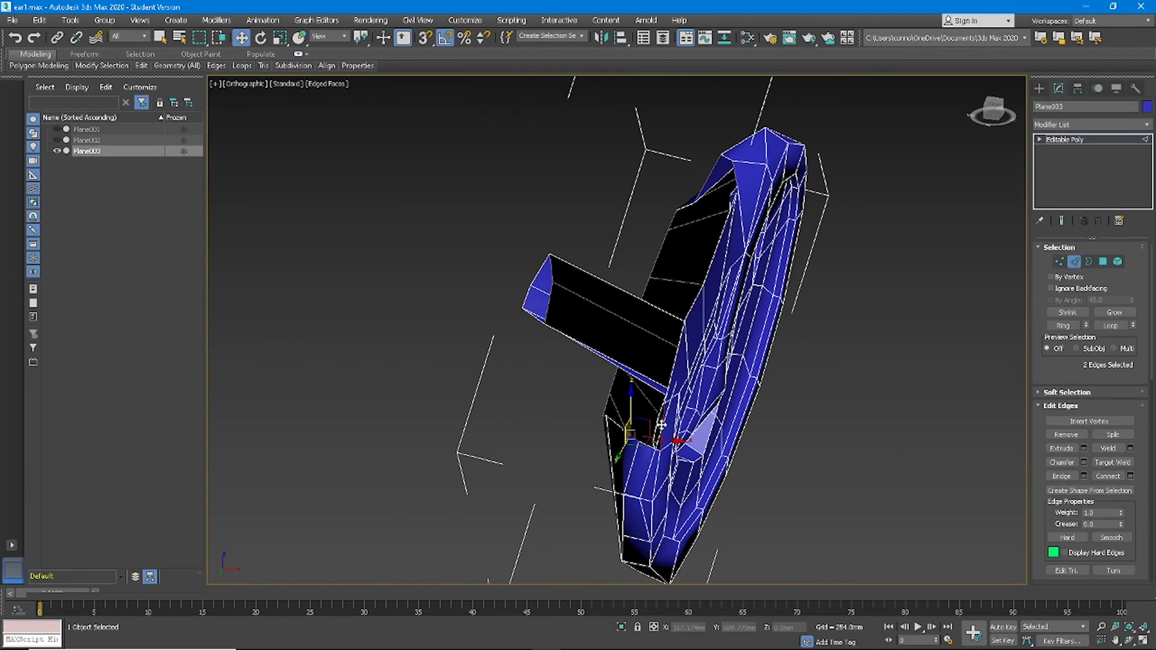
{"action": "left_click", "coordinate": [1060, 476]}
{"action": "middle_click_drag", "start_coordinate": [789, 449], "coordinate": [808, 440], "text": "alt"}
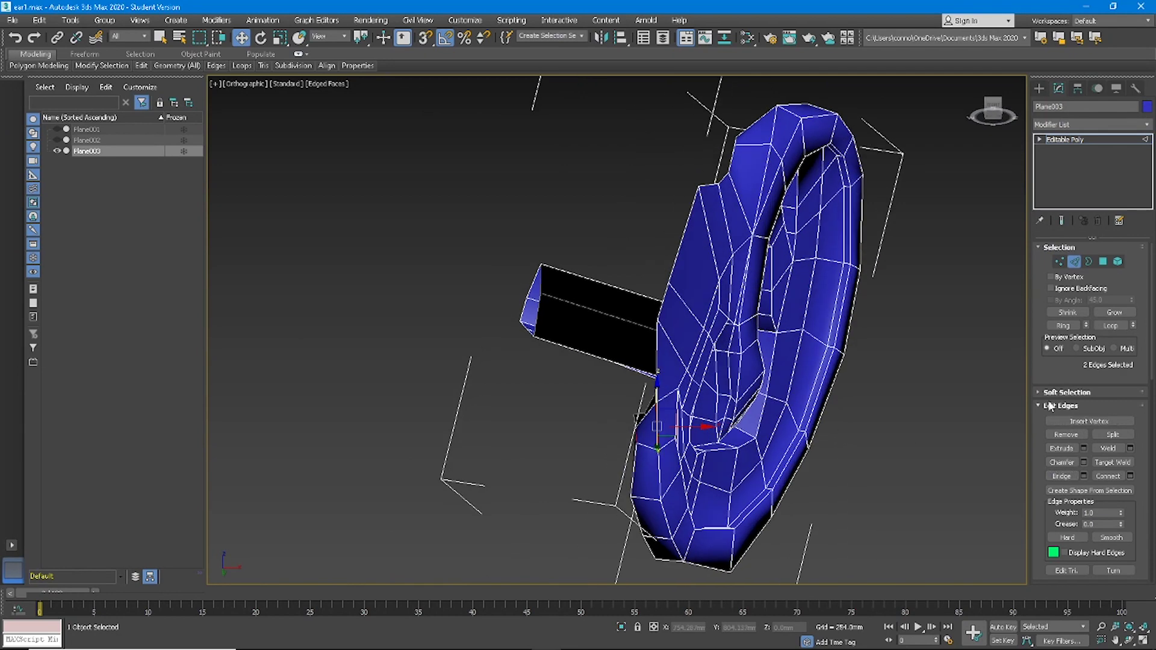
- Try connecting the long edge ring that runs through the bridged gap and around the ear, and undo it
{"action": "middle_click_drag", "start_coordinate": [725, 463], "coordinate": [885, 272], "text": "alt"}
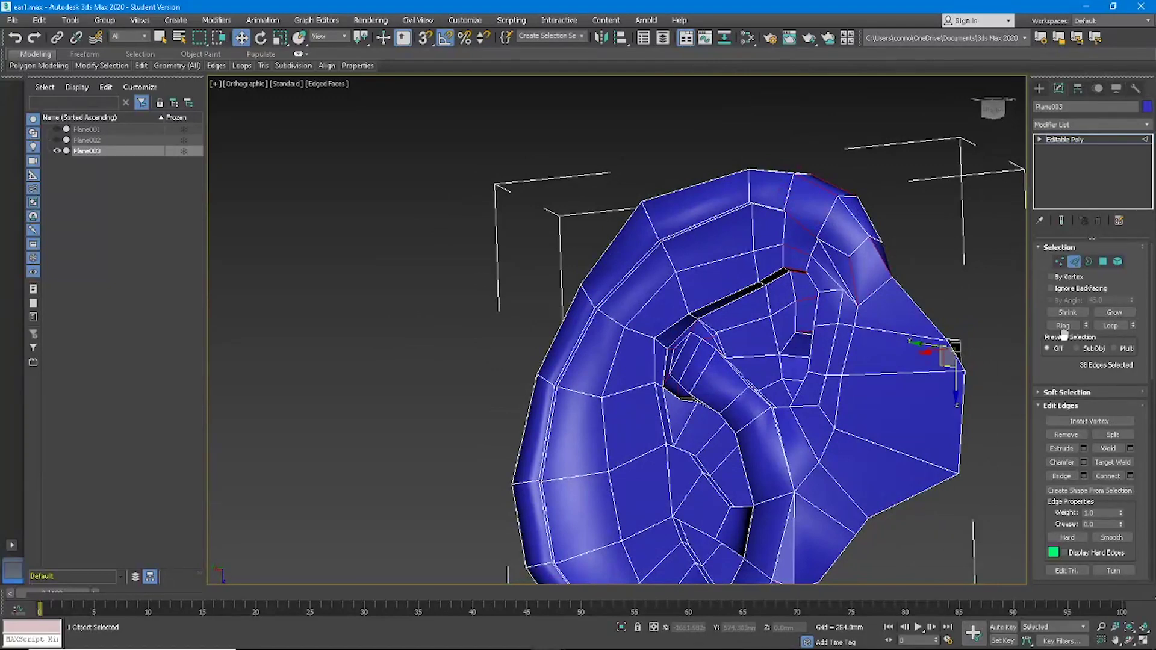
{"action": "left_click", "coordinate": [1107, 476]}
{"action": "middle_click_drag", "start_coordinate": [836, 308], "coordinate": [625, 392], "text": "alt"}
{"action": "key", "text": "ctrl+z"}
- Extend the open edge at the lower front gap outward into a new polygon
{"action": "left_click", "coordinate": [839, 478]}
{"action": "key", "text": "alt+l"}
{"action": "left_click_drag", "start_coordinate": [829, 398], "coordinate": [838, 401]}
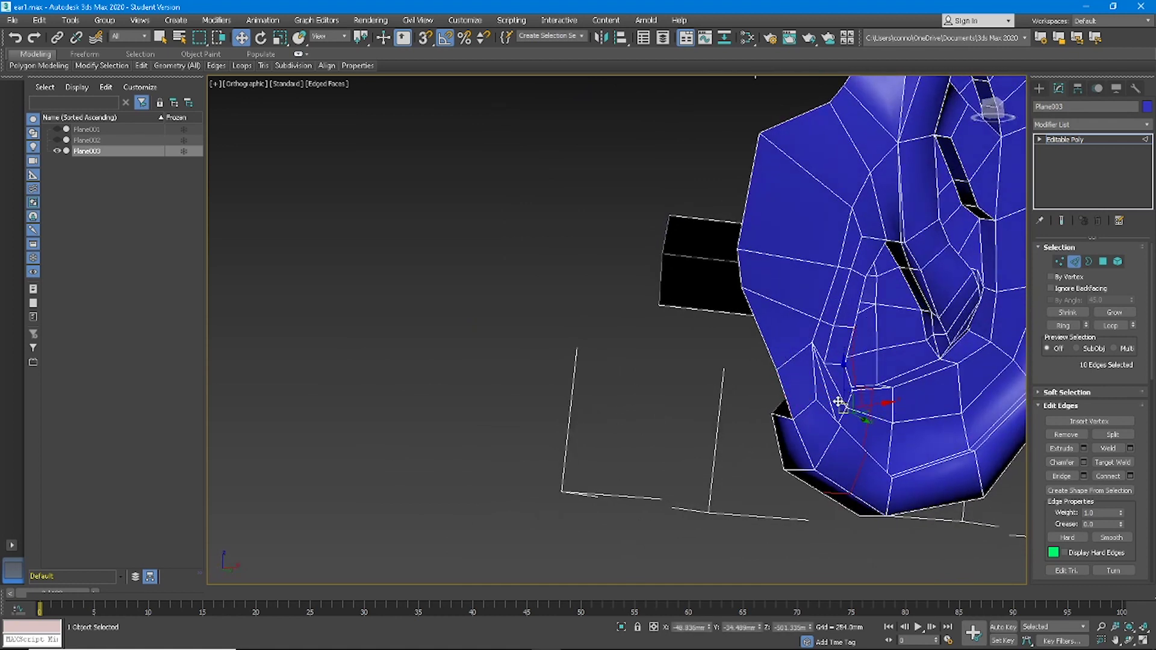
{"action": "left_click", "coordinate": [852, 423], "text": "ctrl"}
{"action": "middle_click_drag", "start_coordinate": [851, 423], "coordinate": [772, 390], "text": "alt"}
{"action": "left_click", "coordinate": [804, 391]}
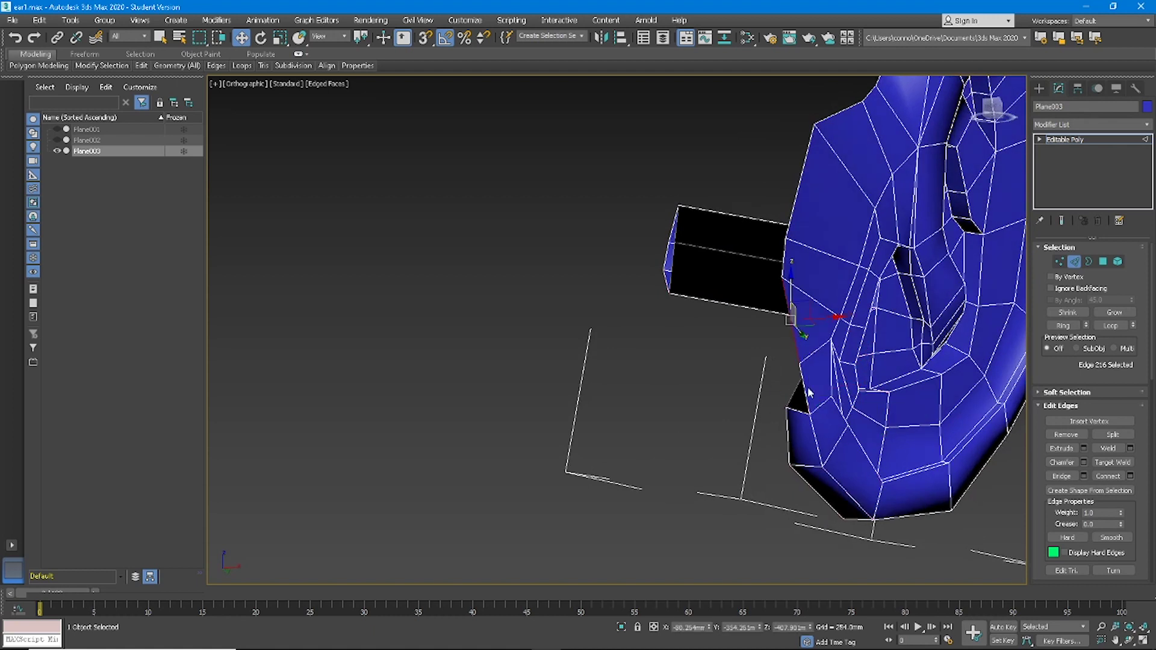
{"action": "middle_click_drag", "start_coordinate": [807, 401], "coordinate": [802, 337], "text": "alt"}
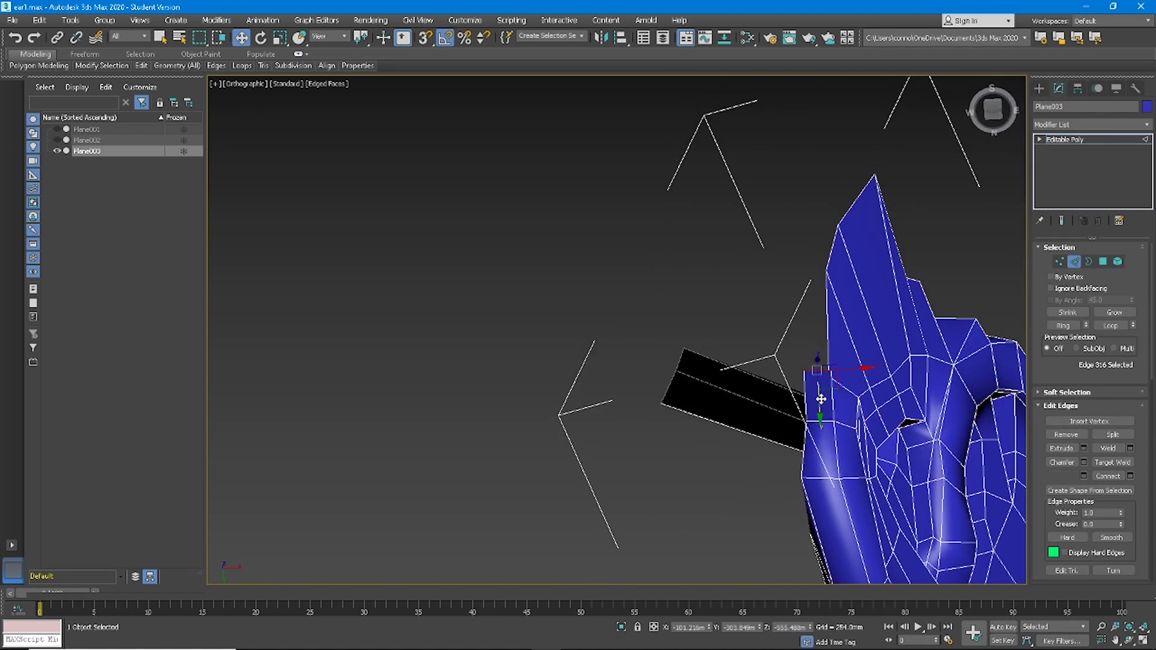
- Reposition the corner vertices of the new polygon beside the lower front gap so it follows the lobe edge
{"action": "key", "text": "1"}
{"action": "left_click", "coordinate": [1106, 452]}
{"action": "middle_click_drag", "start_coordinate": [852, 382], "coordinate": [783, 438], "text": "alt"}
{"action": "middle_click_drag", "start_coordinate": [782, 438], "coordinate": [744, 146]}
{"action": "key", "text": "w"}
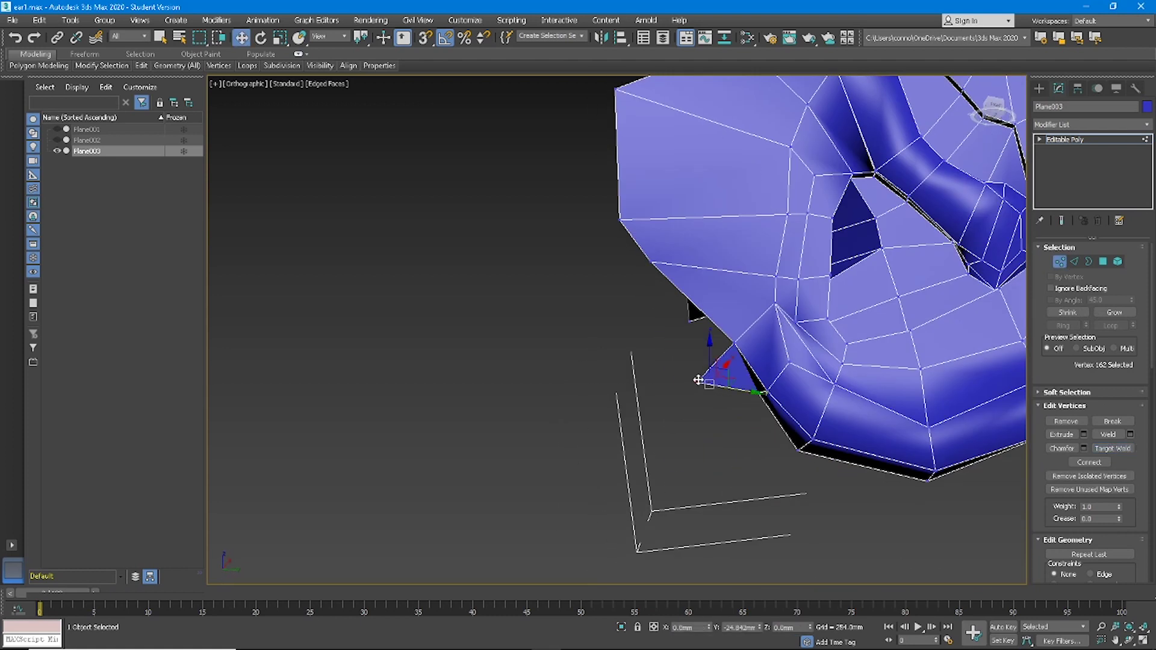
{"action": "left_click", "coordinate": [756, 391]}
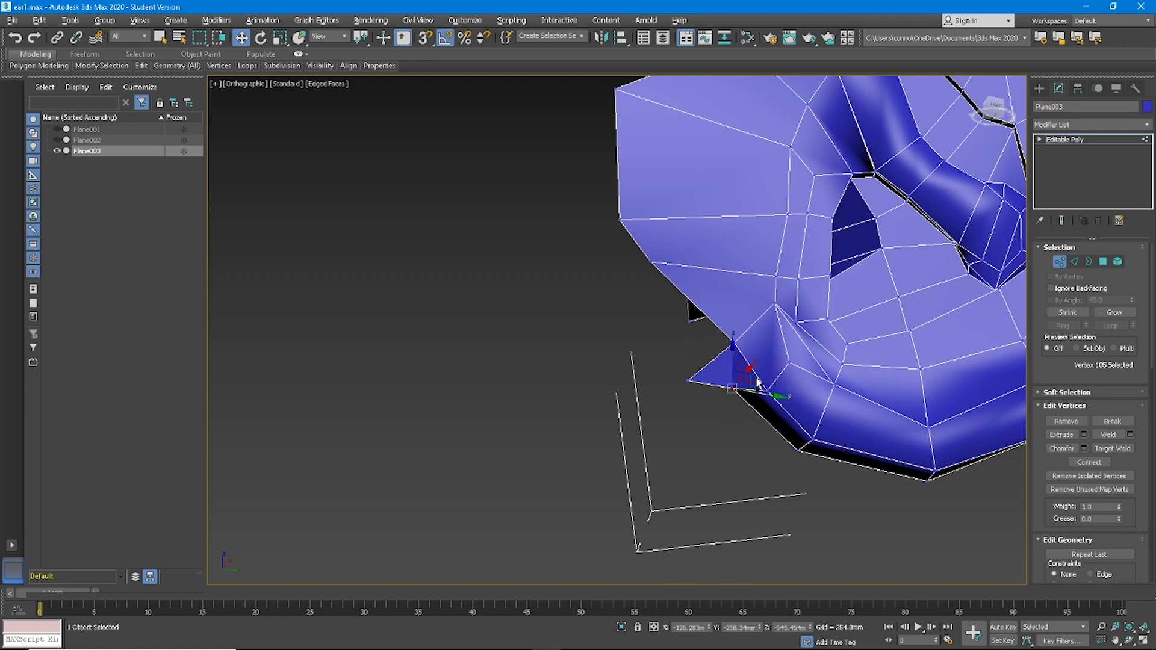
{"action": "middle_click_drag", "start_coordinate": [757, 380], "coordinate": [736, 396], "text": "alt"}
- Grow the polygon selection around the new lower front polygon and relax the selected faces
{"action": "left_click", "coordinate": [1103, 261]}
{"action": "left_click", "coordinate": [1114, 311]}
{"action": "scroll", "coordinate": [1111, 461], "scroll_direction": "down", "scroll_amount": 3}
{"action": "scroll", "coordinate": [1117, 469], "scroll_direction": "down", "scroll_amount": 3}
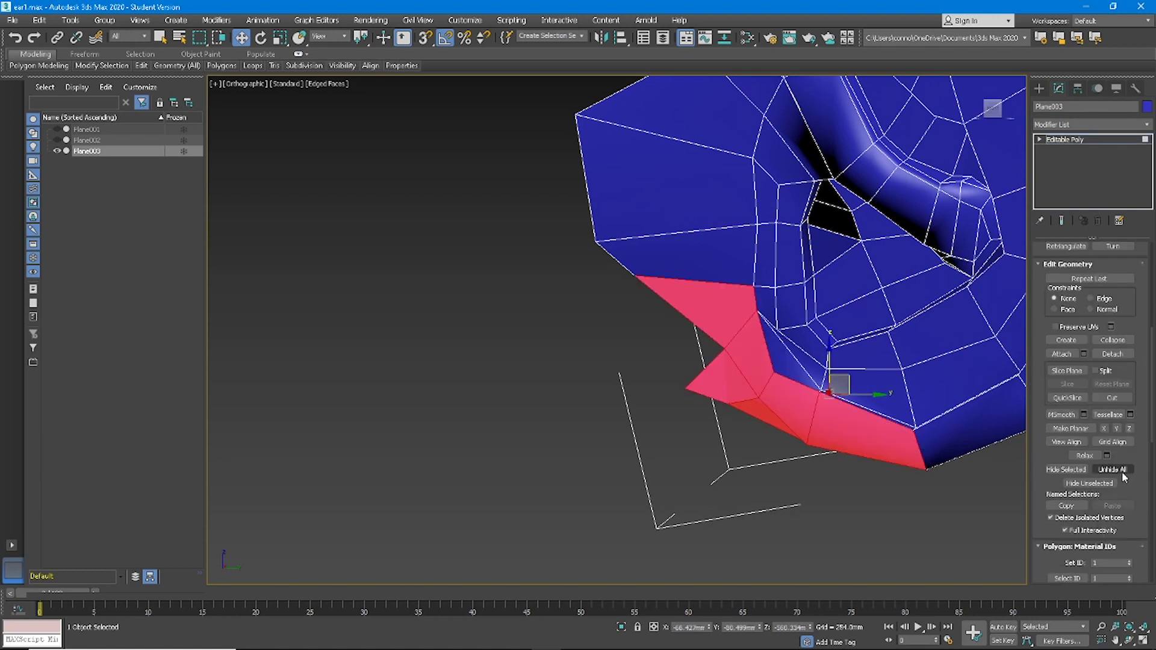
{"action": "left_click", "coordinate": [1085, 455]}
{"action": "left_click", "coordinate": [728, 391]}
{"action": "middle_click_drag", "start_coordinate": [728, 391], "coordinate": [649, 359], "text": "alt"}
- Select the edge ring at the front flap's lower outer corner and inspect the ear from several angles
{"action": "key", "text": "2"}
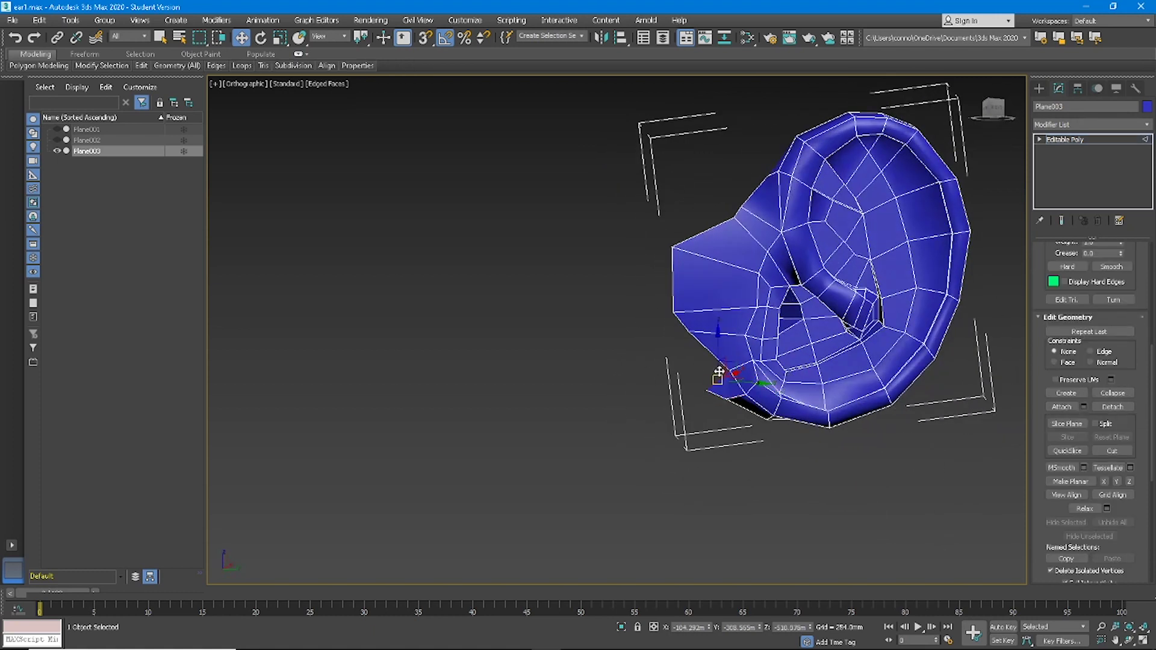
{"action": "left_click", "coordinate": [681, 326]}
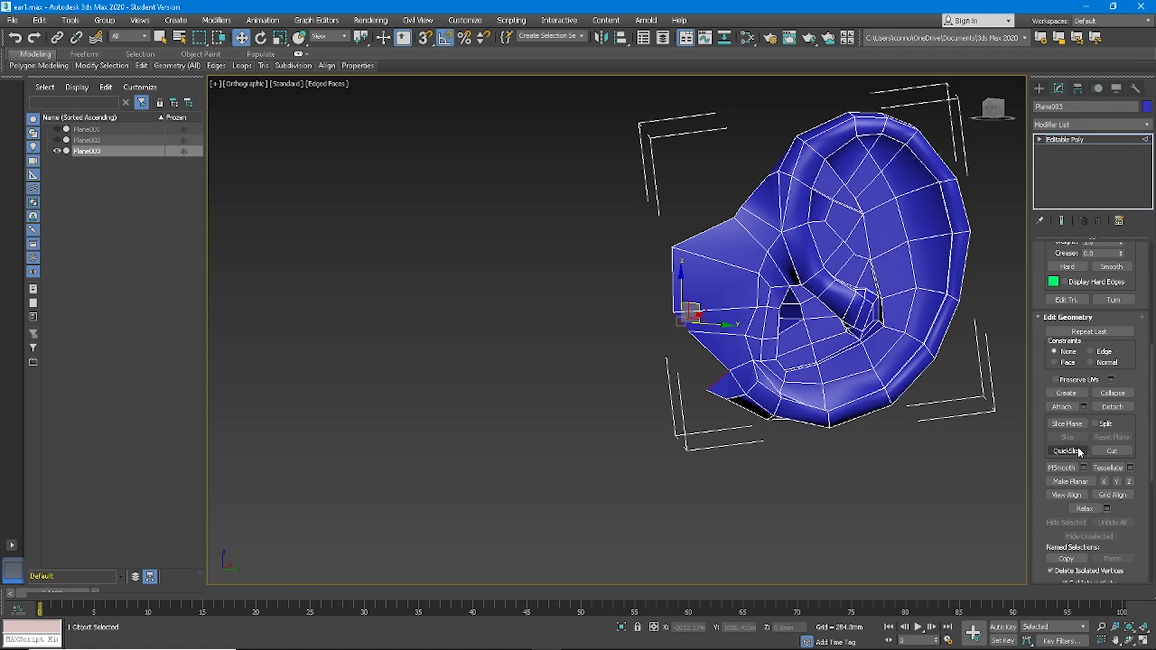
{"action": "scroll", "coordinate": [1079, 452], "scroll_direction": "up", "scroll_amount": 3}
{"action": "scroll", "coordinate": [1087, 349], "scroll_direction": "up", "scroll_amount": 3}
{"action": "left_click", "coordinate": [1063, 325]}
{"action": "middle_click_drag", "start_coordinate": [932, 354], "coordinate": [945, 424], "text": "alt"}
{"action": "middle_click_drag", "start_coordinate": [850, 342], "coordinate": [839, 271], "text": "alt"}
{"action": "mouse_move", "coordinate": [857, 348]}
{"action": "middle_mouse_down", "text": "alt"}
{"action": "mouse_move", "coordinate": [856, 360]}
{"action": "mouse_move", "coordinate": [825, 365]}
{"action": "mouse_move", "coordinate": [839, 361]}
{"action": "middle_mouse_up", "text": "alt"}
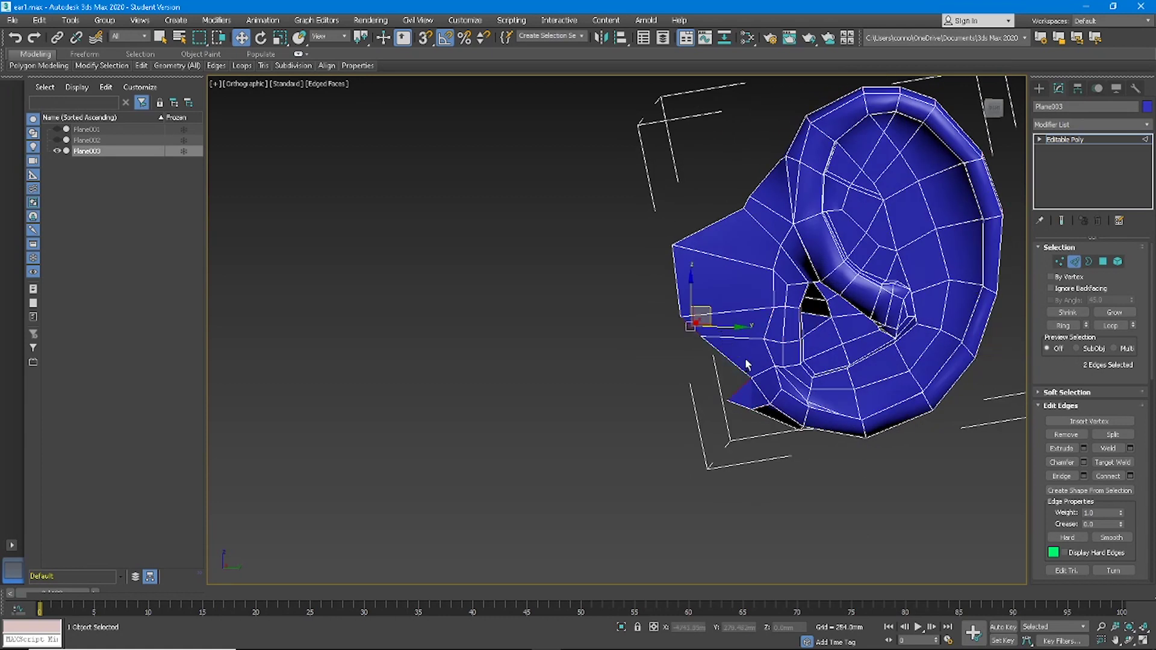
- Move the two lower vertices on the front flap's outer edge inward toward the ear
{"action": "key", "text": "1"}
{"action": "left_click", "coordinate": [752, 380]}
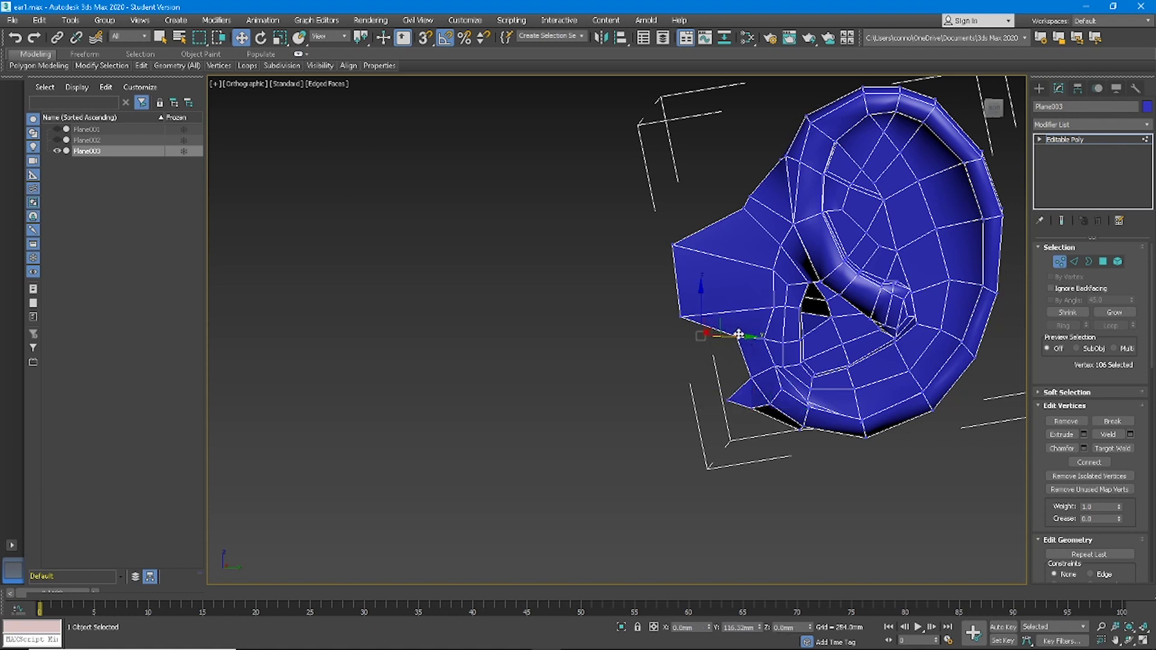
{"action": "left_click_drag", "start_coordinate": [680, 314], "coordinate": [717, 310]}
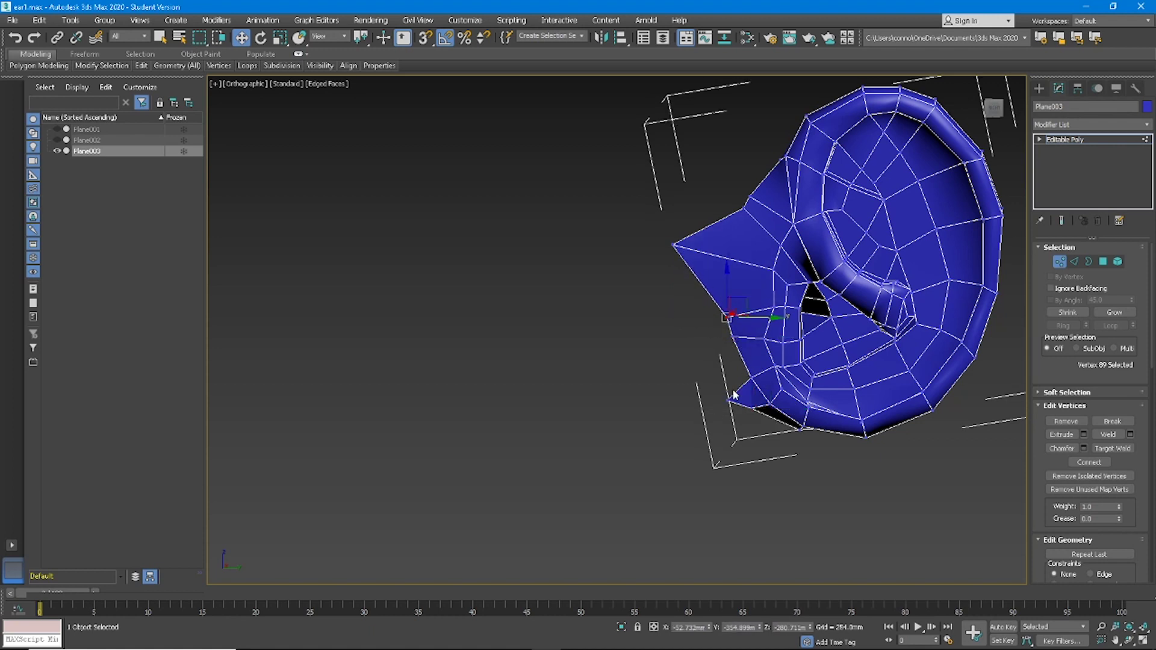
{"action": "middle_click_drag", "start_coordinate": [734, 349], "coordinate": [882, 304], "text": "alt"}
- Select the open border around the ear's back opening and front flap
{"action": "key", "text": "2"}
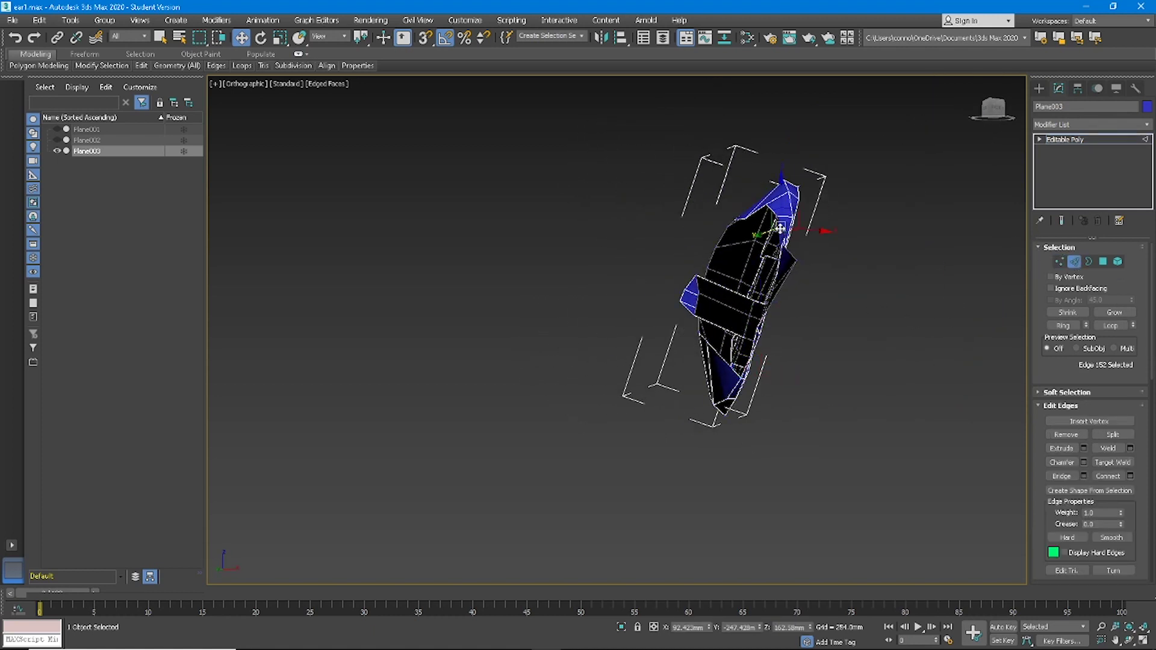
{"action": "middle_click_drag", "start_coordinate": [787, 238], "coordinate": [960, 265], "text": "alt"}
{"action": "left_click", "coordinate": [1087, 262]}
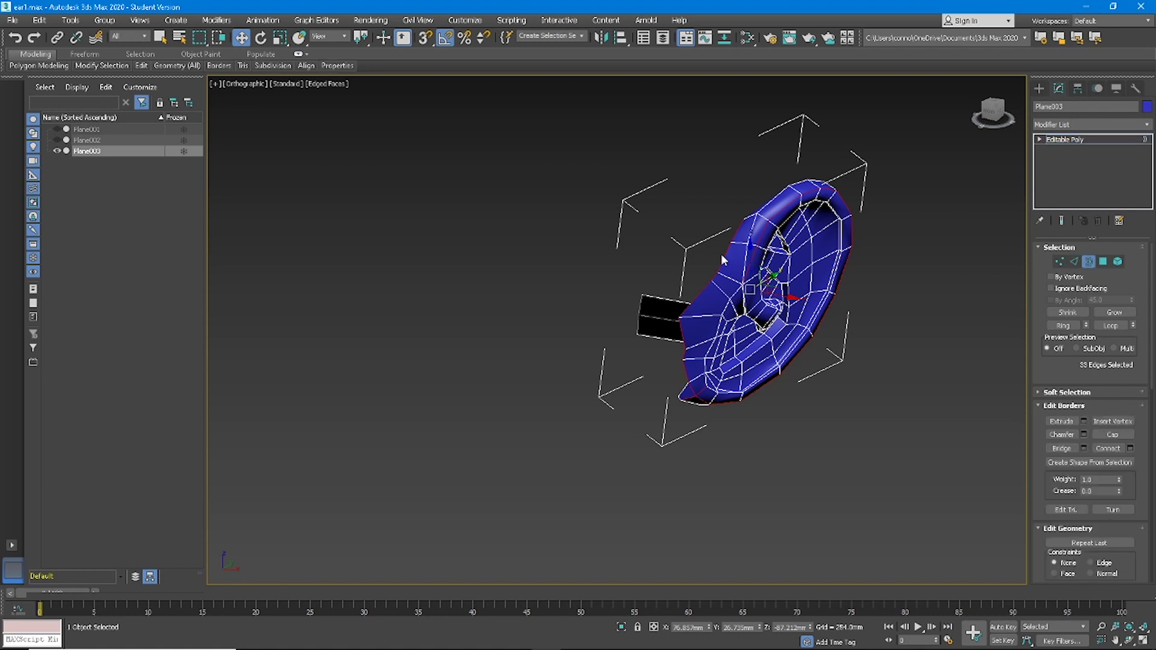
{"action": "mouse_move", "coordinate": [724, 257]}
{"action": "middle_mouse_down", "text": "alt"}
{"action": "mouse_move", "coordinate": [769, 309]}
{"action": "mouse_move", "coordinate": [852, 279]}
{"action": "mouse_move", "coordinate": [805, 238]}
{"action": "mouse_move", "coordinate": [841, 288]}
{"action": "mouse_move", "coordinate": [774, 395]}
{"action": "mouse_move", "coordinate": [716, 269]}
{"action": "middle_mouse_up", "text": "alt"}
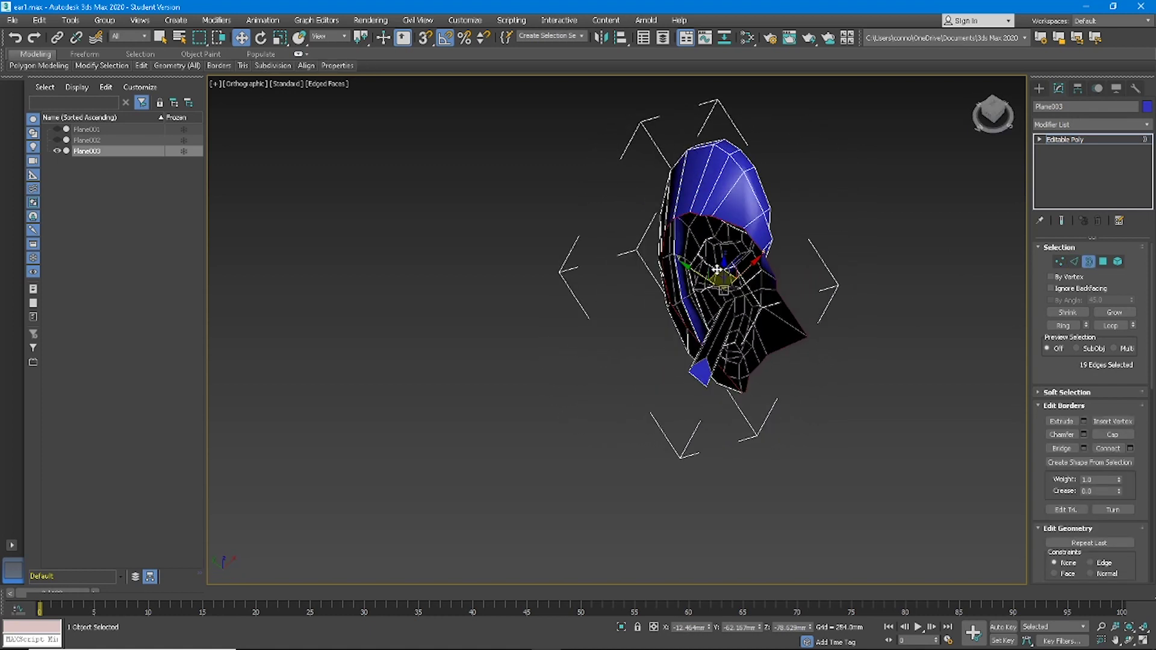
- Try extending the selected back border into a new strip of polygons, and undo it
{"action": "left_click_drag", "start_coordinate": [742, 269], "coordinate": [738, 276], "text": "shift"}
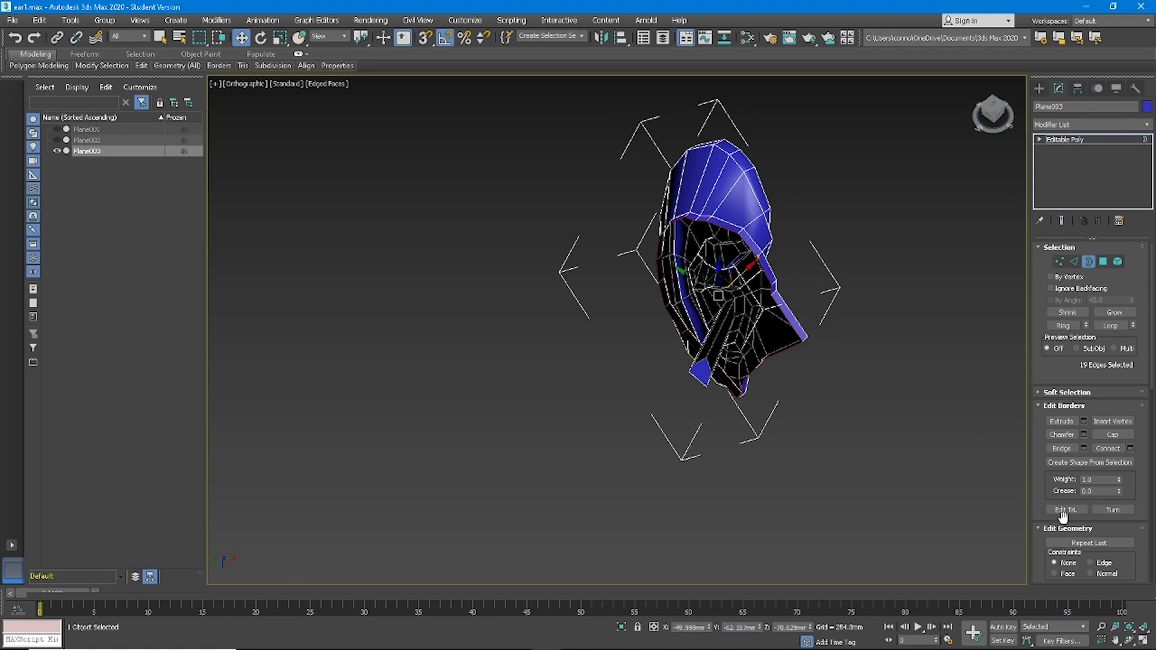
{"action": "scroll", "coordinate": [1083, 506], "scroll_direction": "down", "scroll_amount": 5}
{"action": "middle_click_drag", "start_coordinate": [938, 415], "coordinate": [998, 474], "text": "alt"}
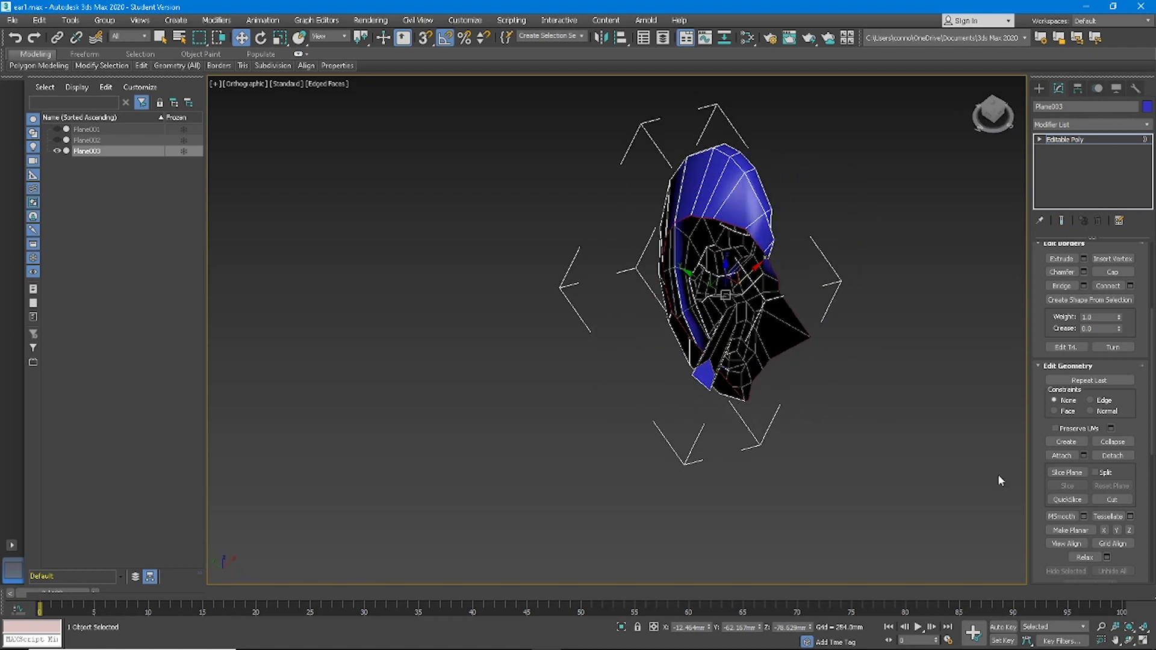
{"action": "middle_click_drag", "start_coordinate": [873, 391], "coordinate": [752, 310], "text": "alt"}
{"action": "key", "text": "ctrl+z"}
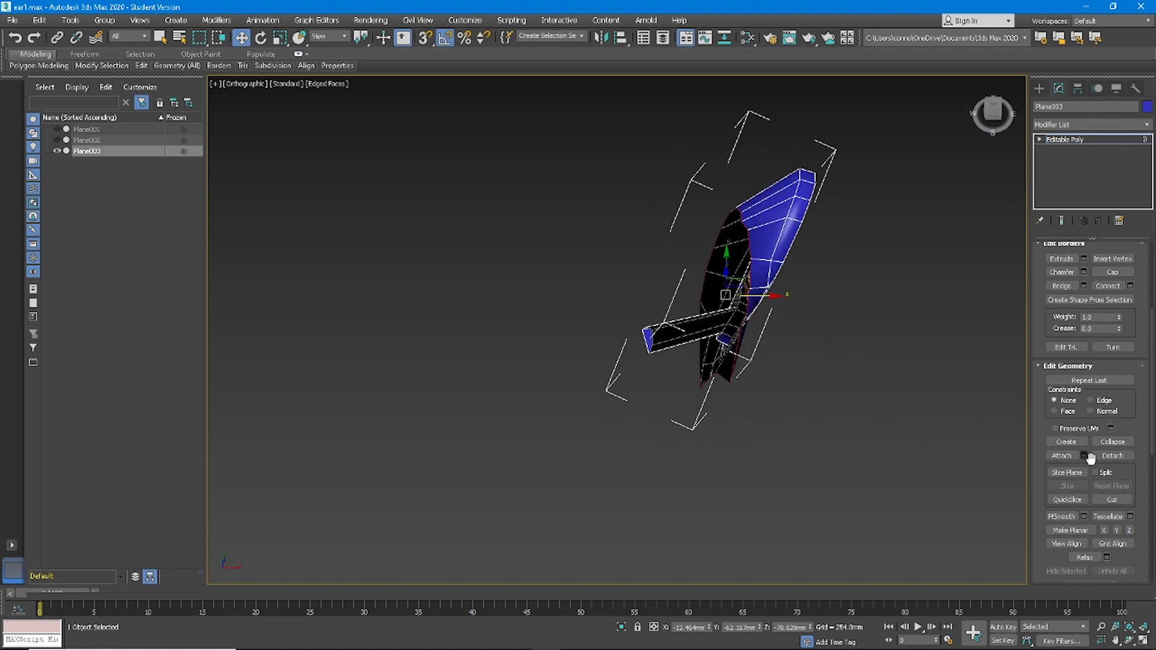
- Try making the selected back border planar along Z, check it from several views, and undo it
{"action": "left_click", "coordinate": [1127, 531]}
{"action": "middle_click_drag", "start_coordinate": [843, 329], "coordinate": [1017, 114], "text": "alt"}
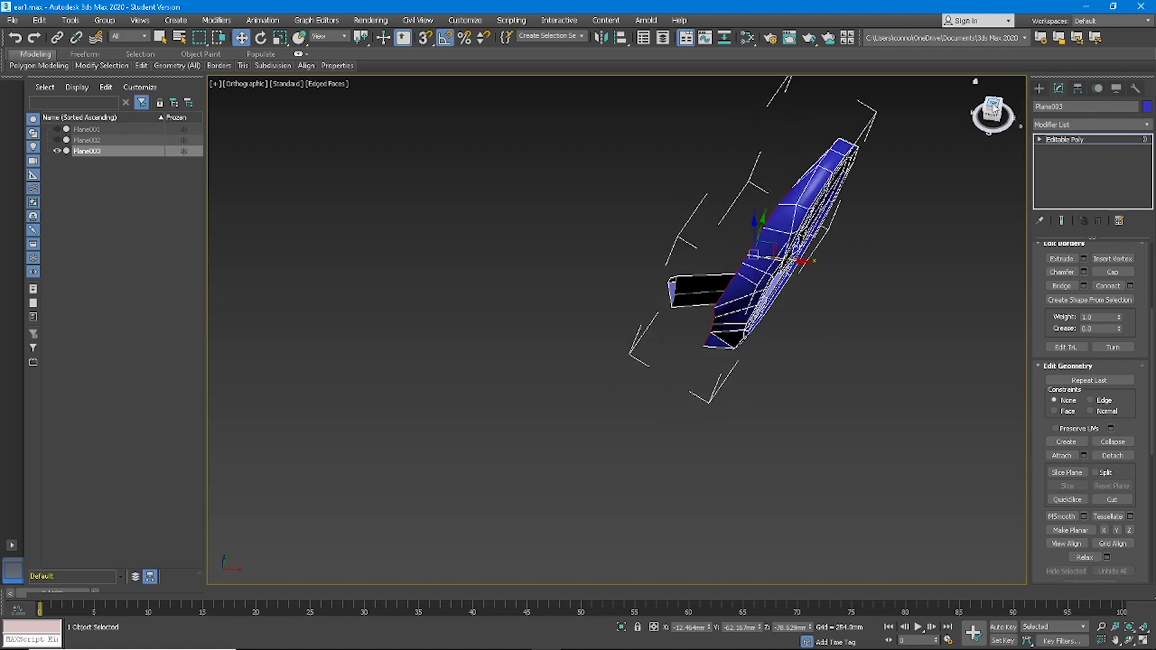
{"action": "left_click", "coordinate": [992, 110]}
{"action": "scroll", "coordinate": [760, 343], "scroll_direction": "down", "scroll_amount": 5}
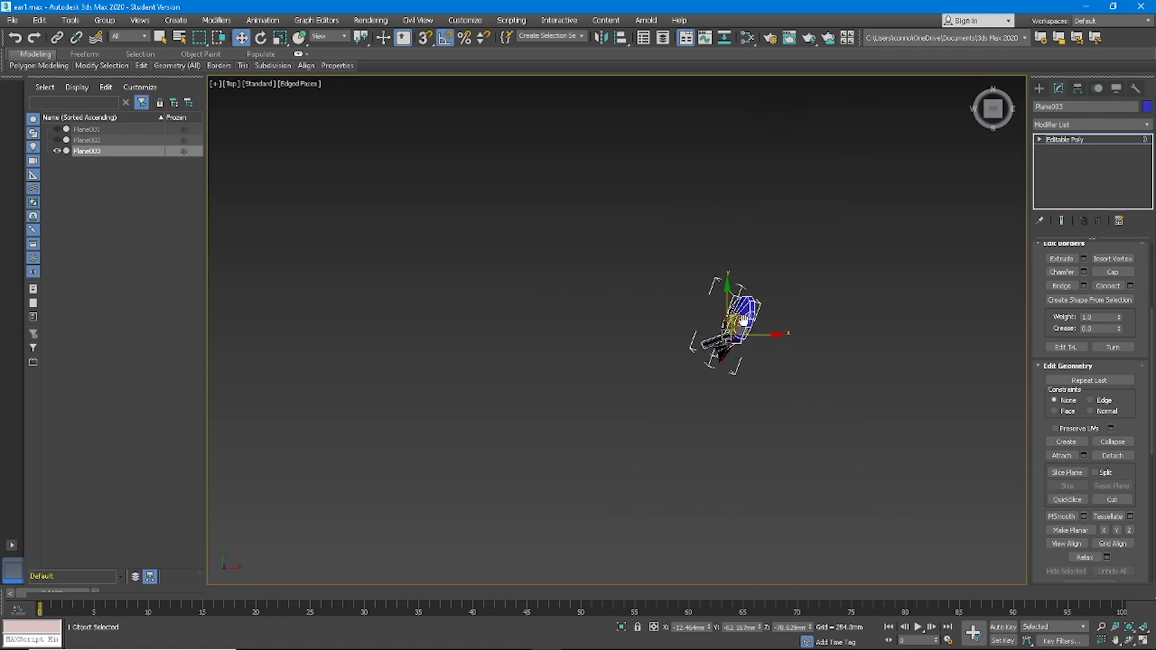
{"action": "scroll", "coordinate": [743, 321], "scroll_direction": "up", "scroll_amount": 5}
{"action": "middle_click_drag", "start_coordinate": [724, 362], "coordinate": [895, 409], "text": "alt"}
{"action": "key", "text": "ctrl+z"}
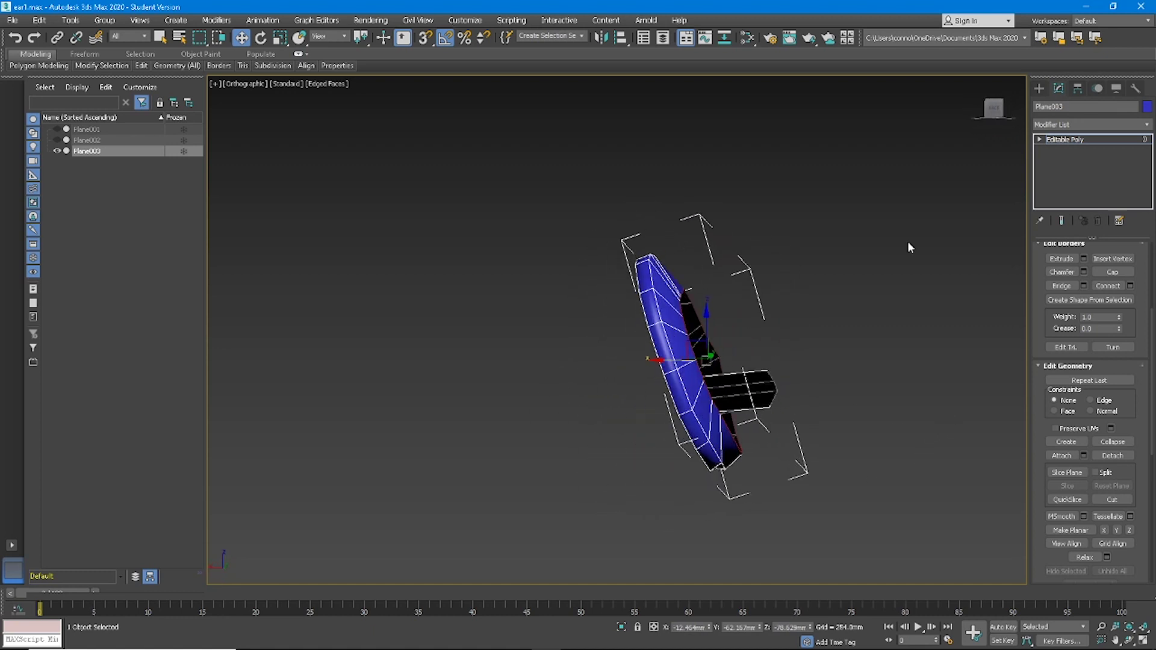
{"action": "left_click", "coordinate": [988, 112]}
{"action": "scroll", "coordinate": [695, 280], "scroll_direction": "down", "scroll_amount": 5}
{"action": "key", "text": "ctrl+z"}
{"action": "middle_click_drag", "start_coordinate": [693, 283], "coordinate": [719, 336], "text": "alt"}
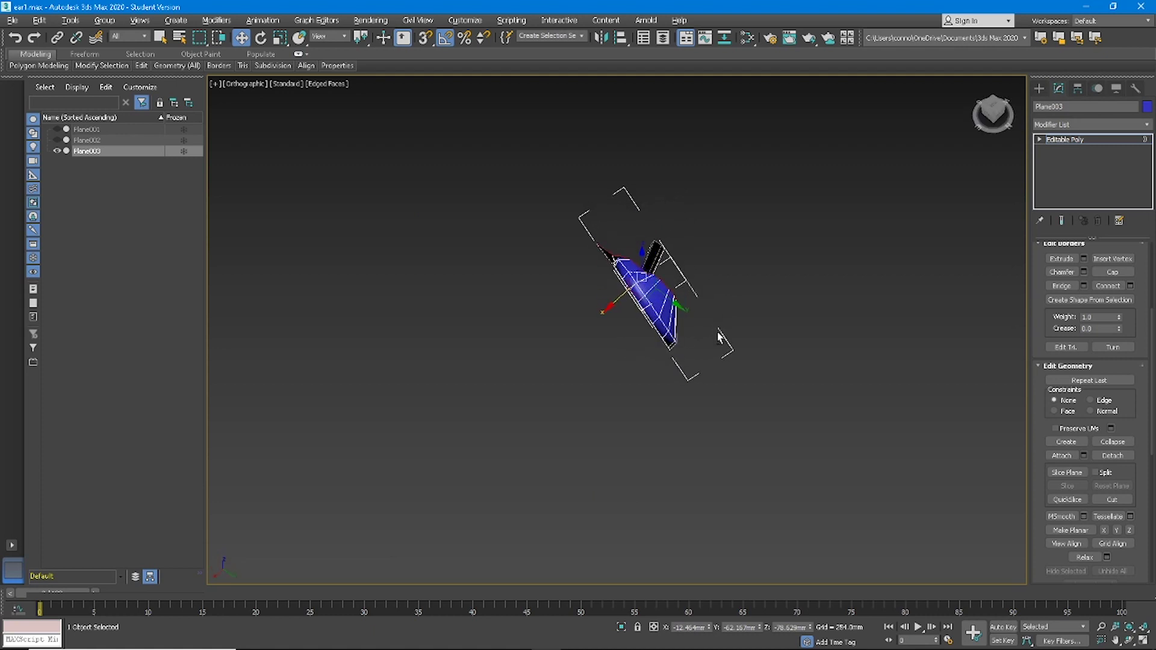
- Unhide the reference image planes and compare the ear with the photo in the back view
{"action": "right_click", "coordinate": [722, 300]}
{"action": "left_click", "coordinate": [763, 253]}
{"action": "middle_click_drag", "start_coordinate": [759, 256], "coordinate": [720, 246], "text": "alt"}
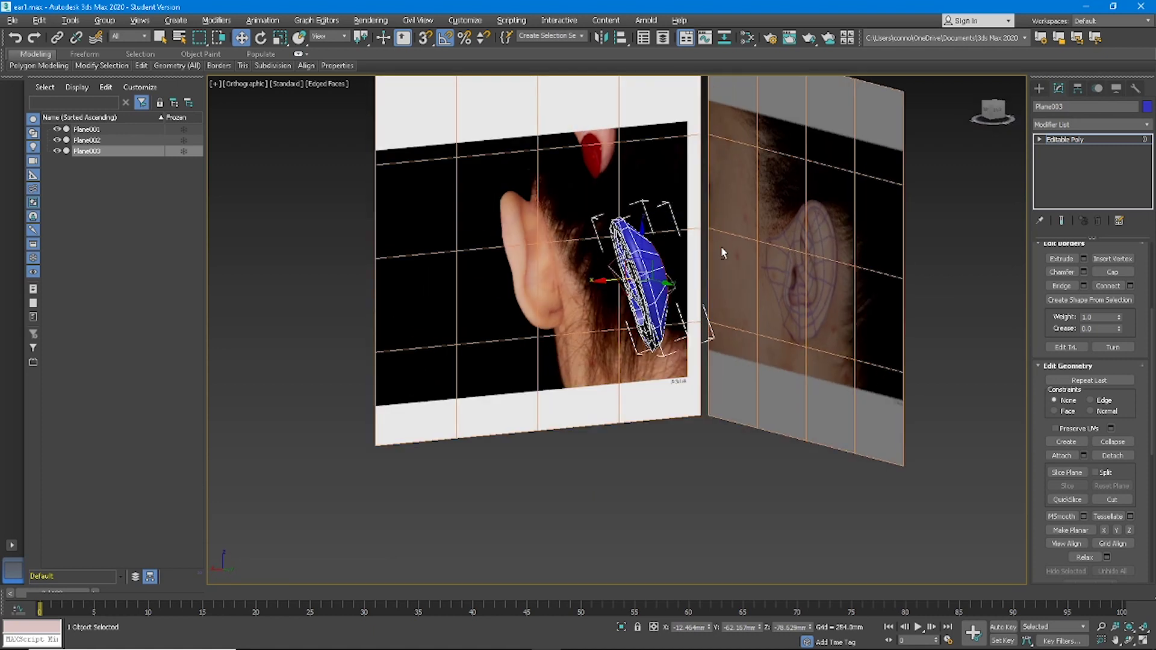
{"action": "left_click", "coordinate": [997, 121]}
{"action": "key", "text": "z"}
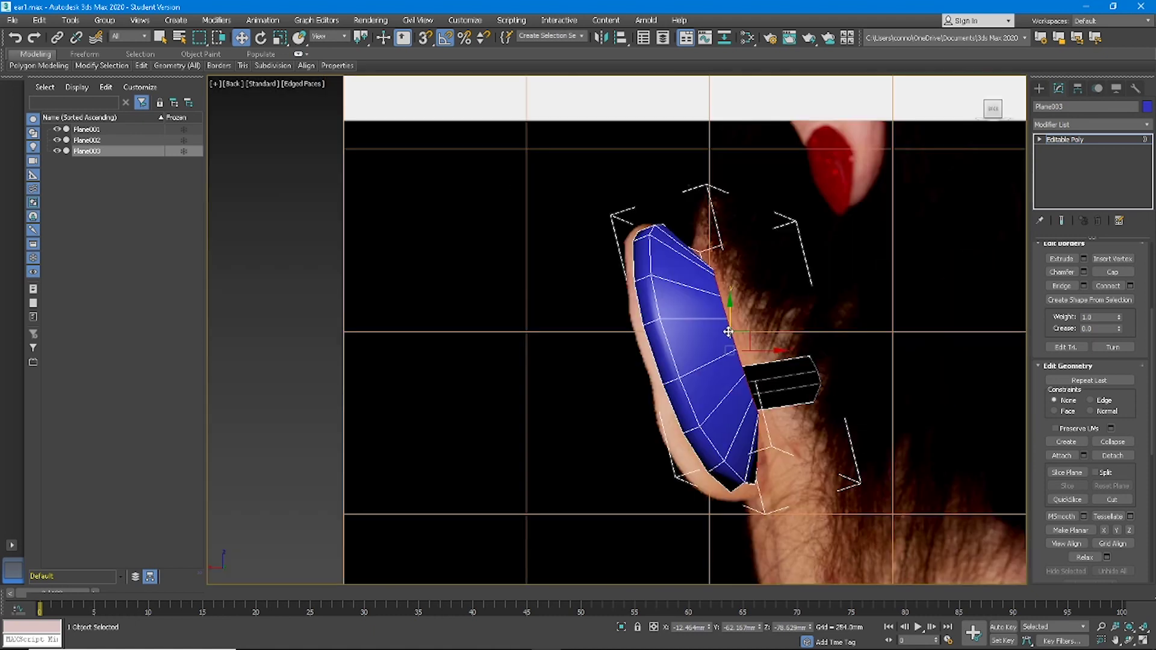
- Try making the back border planar along Z, Y and X in turn, undoing the unwanted results
{"action": "left_click", "coordinate": [1130, 530]}
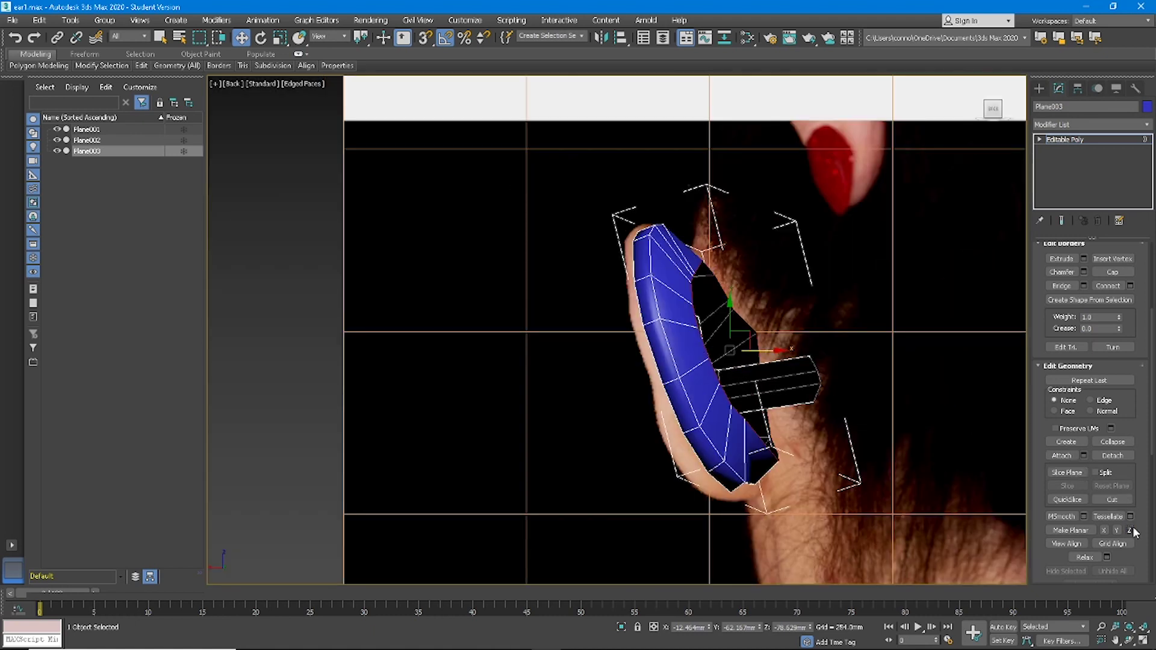
{"action": "key", "text": "ctrl+z"}
{"action": "left_click", "coordinate": [1117, 531]}
{"action": "key", "text": "ctrl+z"}
{"action": "left_click", "coordinate": [1103, 531]}
{"action": "middle_click_drag", "start_coordinate": [868, 375], "coordinate": [875, 482], "text": "alt"}
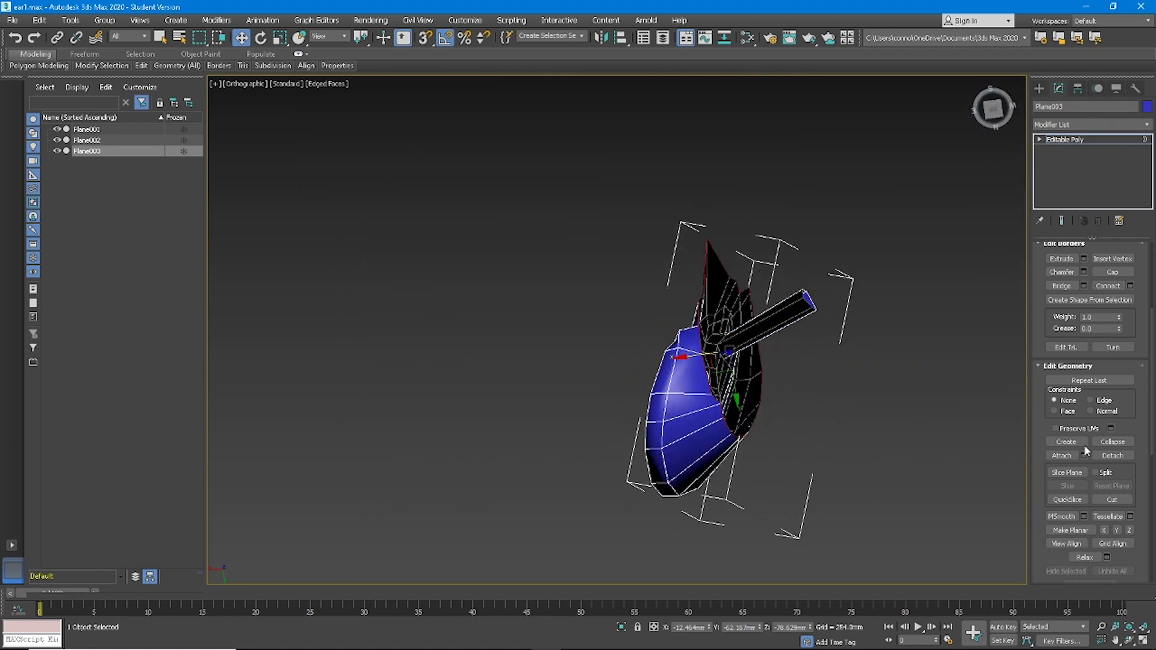
- Try flattening the back border along Z again, compare it with the back reference photo, and undo it
{"action": "left_click", "coordinate": [1131, 531]}
{"action": "middle_click_drag", "start_coordinate": [858, 385], "coordinate": [839, 249], "text": "alt"}
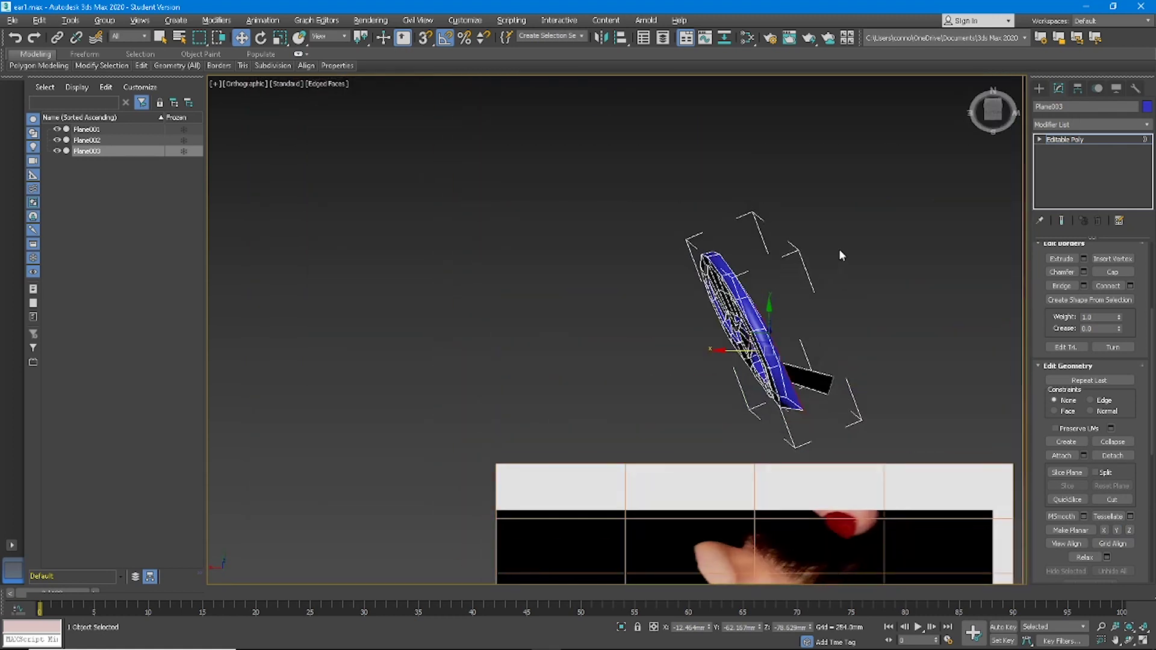
{"action": "left_click", "coordinate": [995, 105]}
{"action": "scroll", "coordinate": [717, 489], "scroll_direction": "down", "scroll_amount": 5}
{"action": "middle_click_drag", "start_coordinate": [717, 490], "coordinate": [713, 374]}
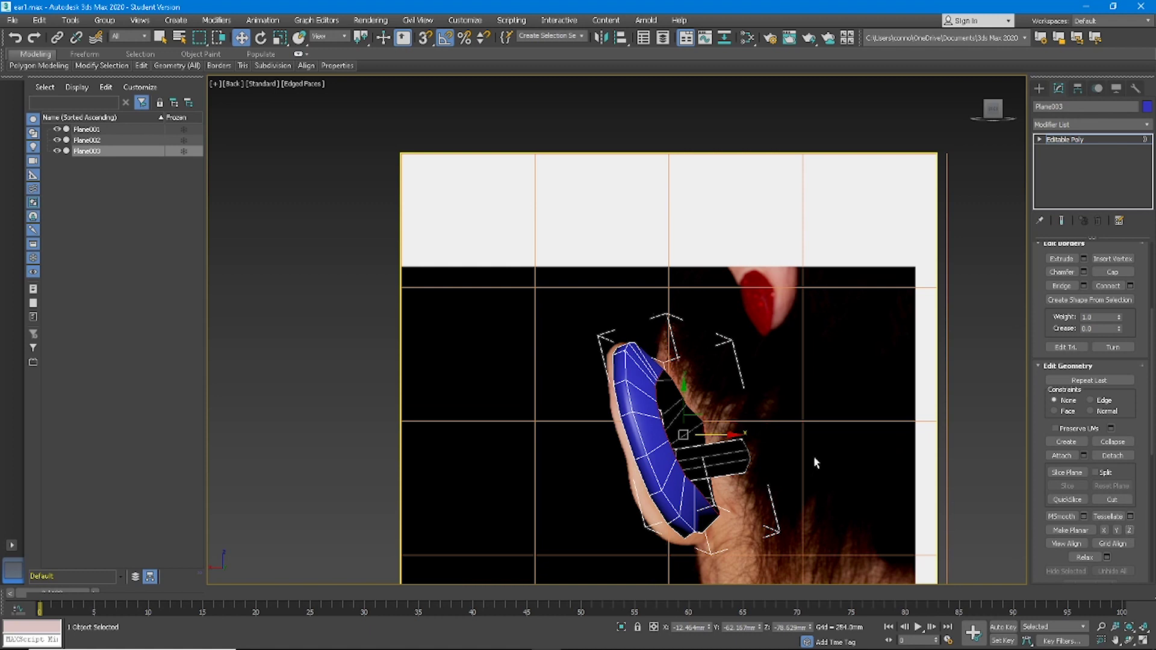
{"action": "middle_click_drag", "start_coordinate": [778, 457], "coordinate": [803, 388]}
{"action": "key", "text": "shift+z"}
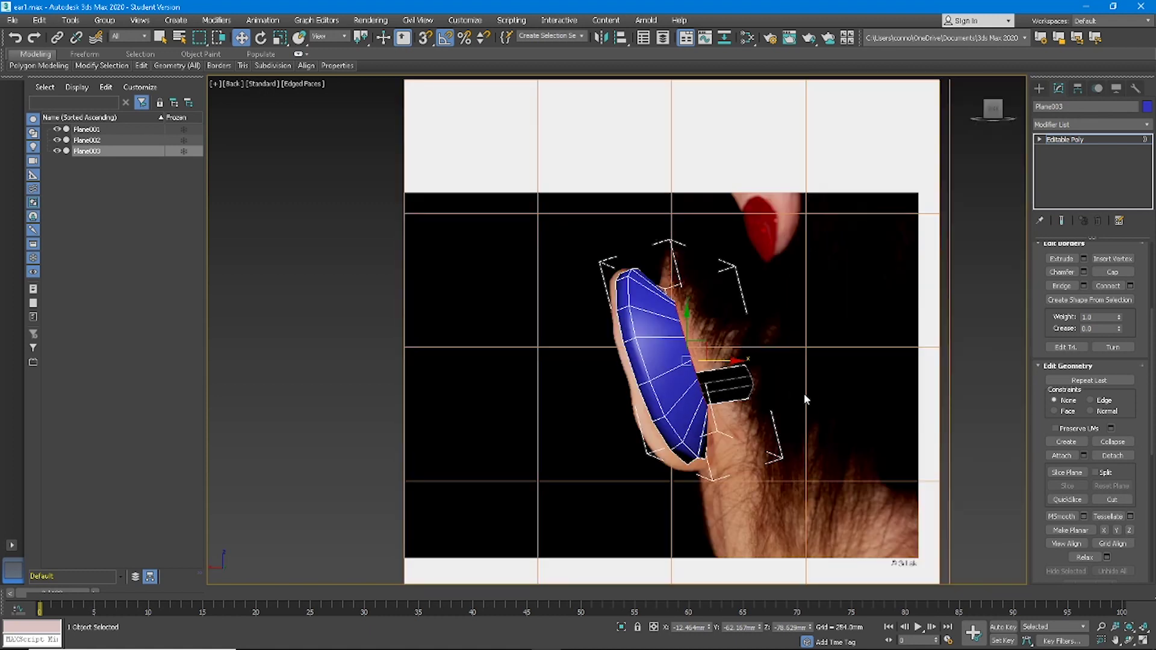
- Hide every object except the ear mesh
{"action": "right_click", "coordinate": [876, 229]}
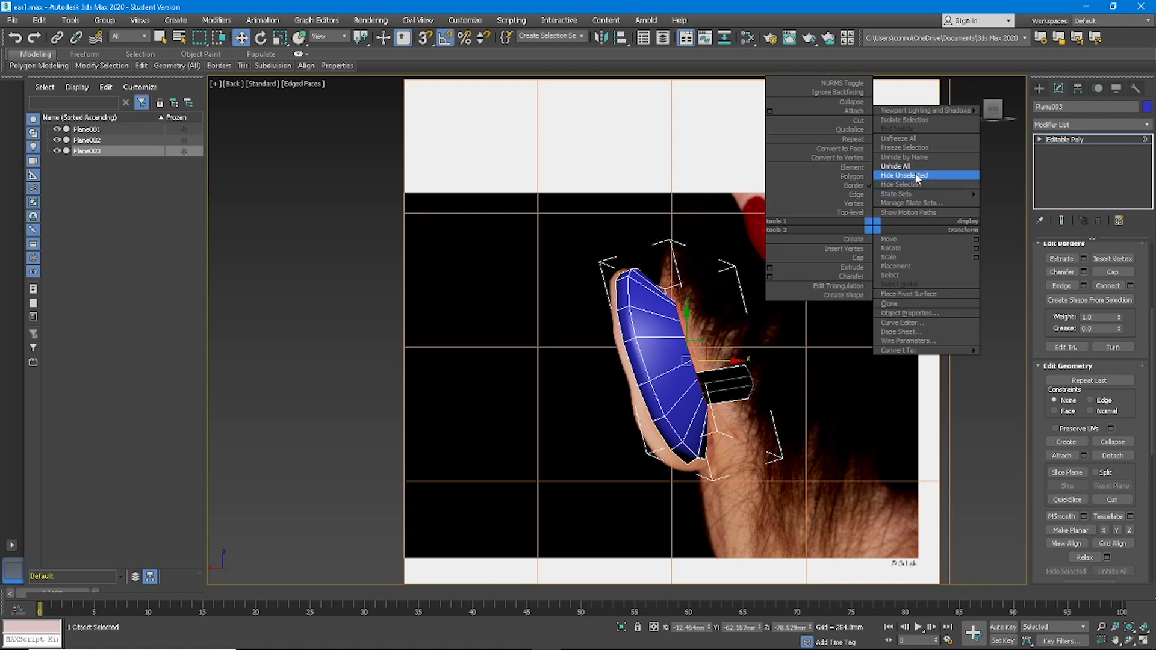
{"action": "left_click", "coordinate": [921, 174]}
{"action": "middle_click_drag", "start_coordinate": [923, 172], "coordinate": [842, 292], "text": "alt"}
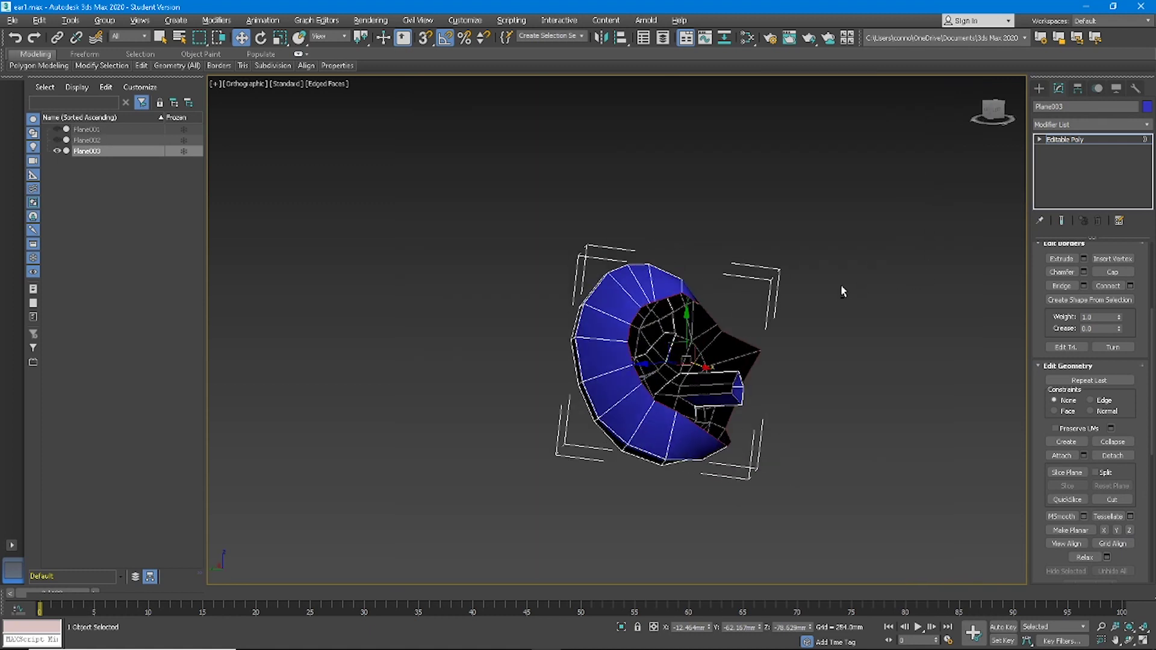
- Convert the back border selection to vertices and flatten them parallel to the left view with View Align
{"action": "left_click", "coordinate": [994, 119]}
{"action": "key", "text": "z"}
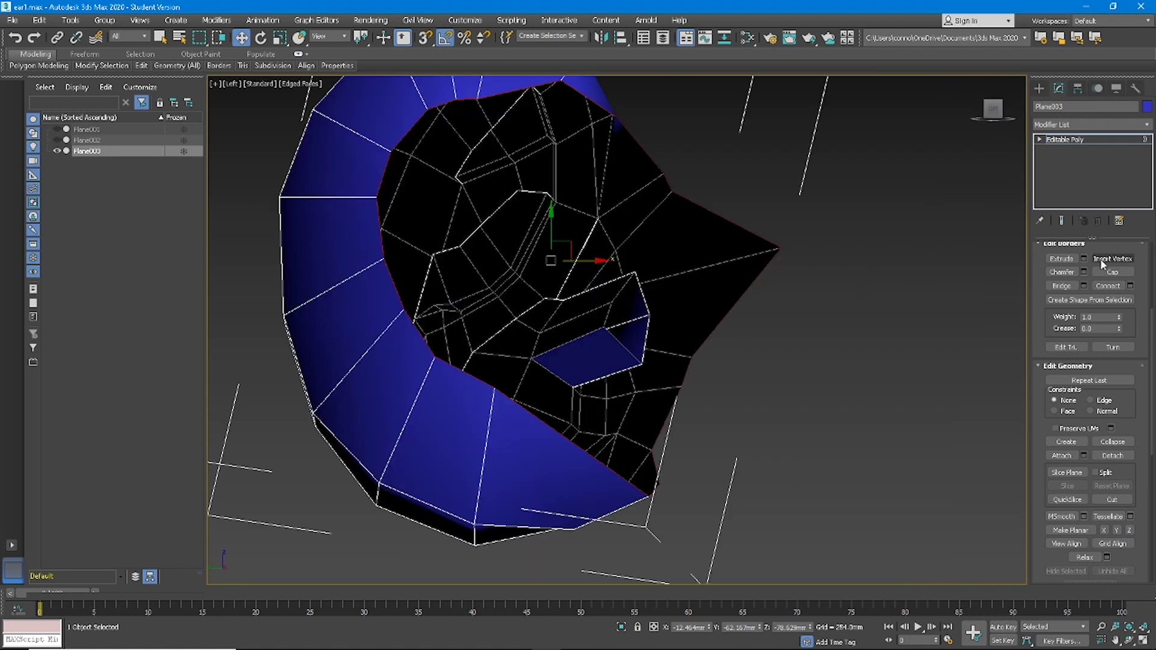
{"action": "scroll", "coordinate": [1092, 280], "scroll_direction": "up", "scroll_amount": 3}
{"action": "left_click", "coordinate": [1057, 262]}
{"action": "scroll", "coordinate": [1106, 506], "scroll_direction": "down", "scroll_amount": 5}
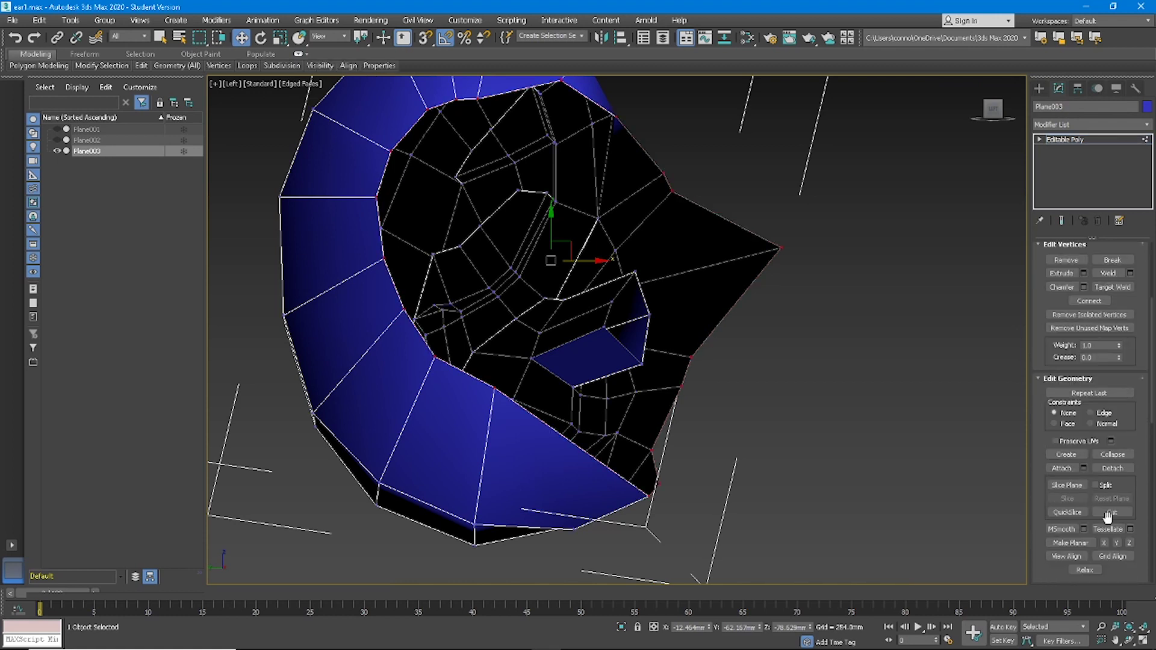
{"action": "scroll", "coordinate": [1105, 504], "scroll_direction": "down", "scroll_amount": 2}
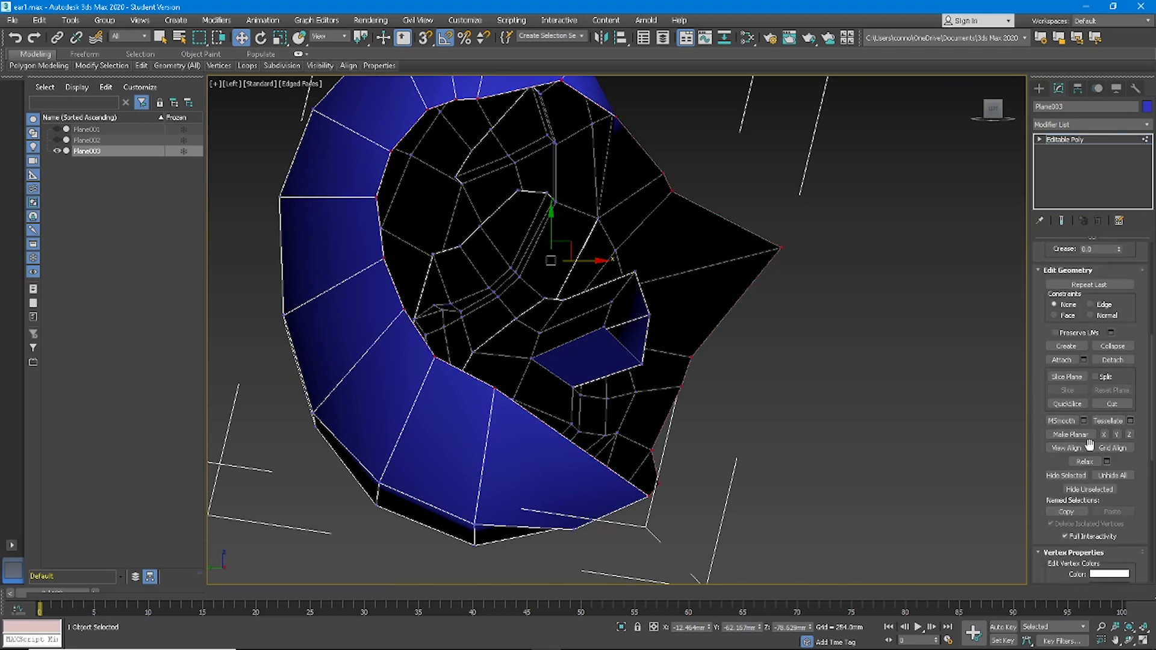
{"action": "left_click", "coordinate": [1066, 448]}
- Move the flattened border vertices away from the rim toward the head and rotate them about 10 degrees around Y
{"action": "middle_click_drag", "start_coordinate": [772, 321], "coordinate": [652, 300], "text": "alt"}
{"action": "left_click_drag", "start_coordinate": [688, 291], "coordinate": [662, 291]}
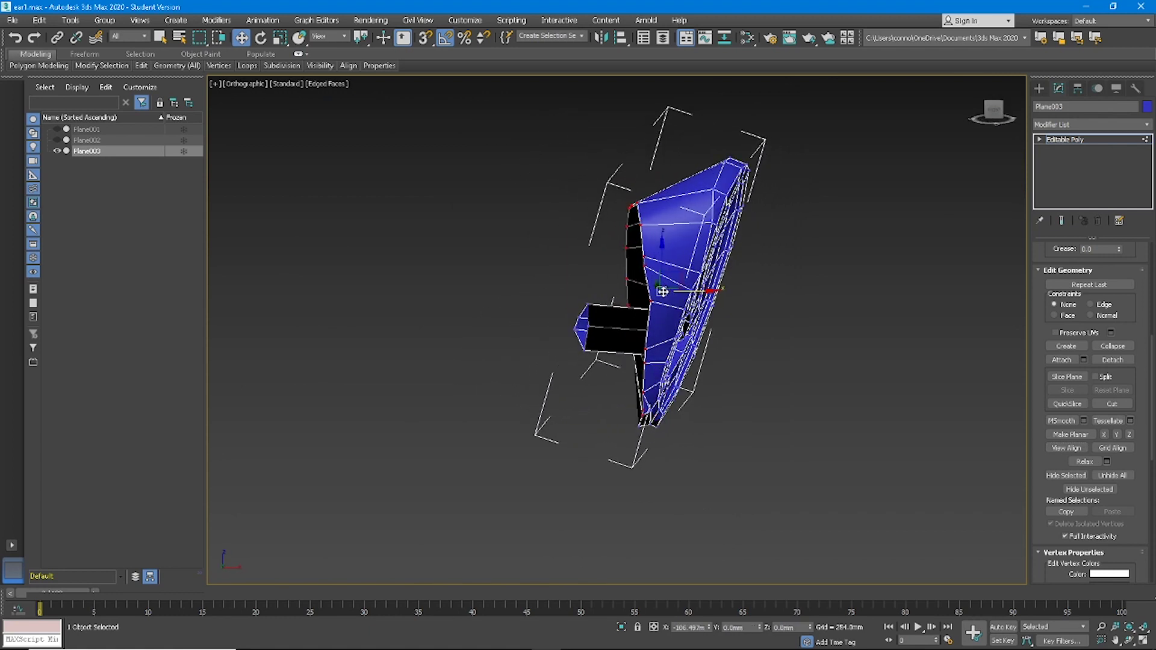
{"action": "middle_click_drag", "start_coordinate": [666, 293], "coordinate": [885, 291], "text": "alt"}
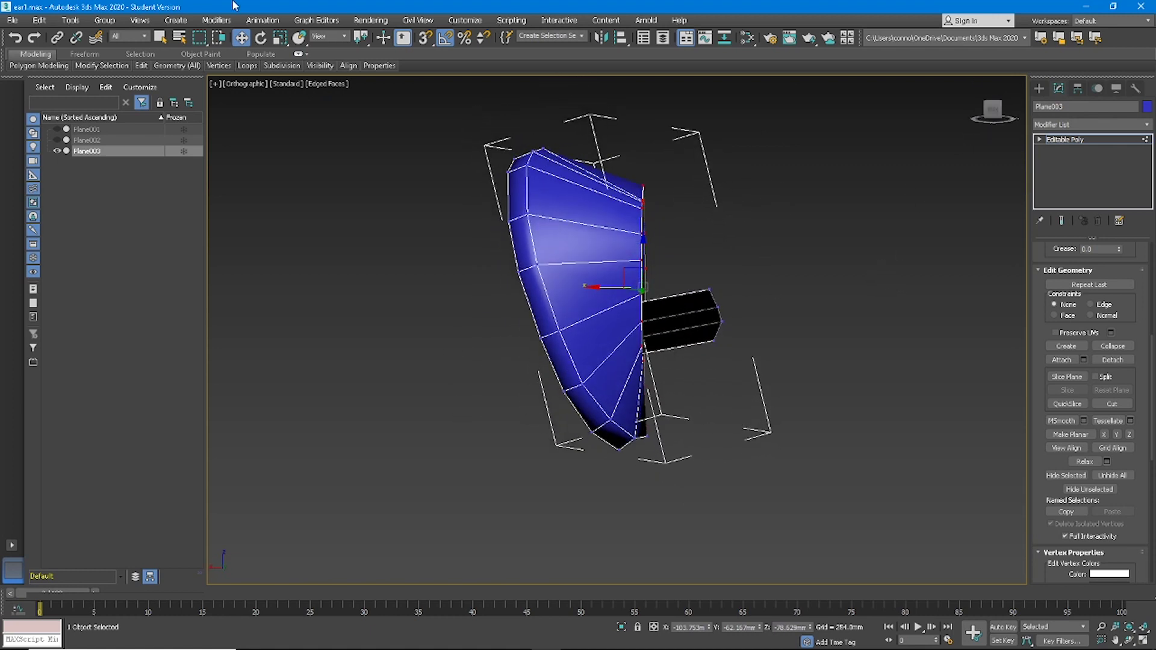
{"action": "left_click", "coordinate": [260, 39]}
{"action": "left_click_drag", "start_coordinate": [681, 258], "coordinate": [669, 258]}
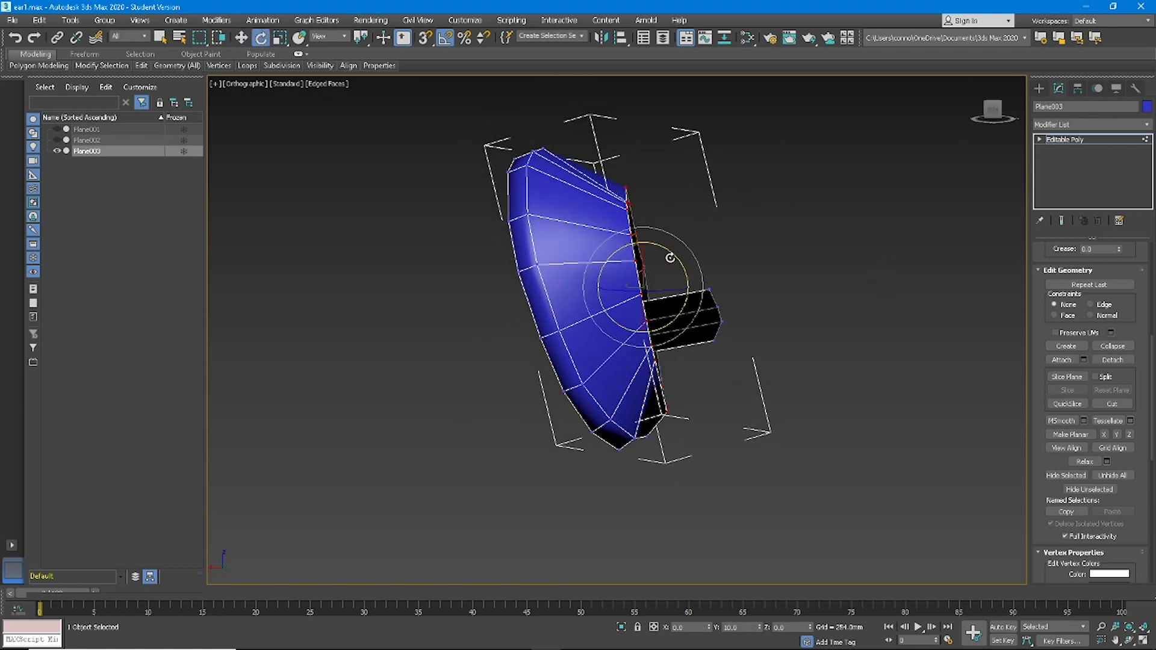
{"action": "middle_click_drag", "start_coordinate": [671, 260], "coordinate": [703, 113], "text": "alt"}
- Unhide the reference planes and compare the tilted back border with the photo in the back view
{"action": "middle_click_drag", "start_coordinate": [705, 302], "coordinate": [812, 319], "text": "alt"}
{"action": "right_click", "coordinate": [810, 316]}
{"action": "left_click", "coordinate": [850, 249]}
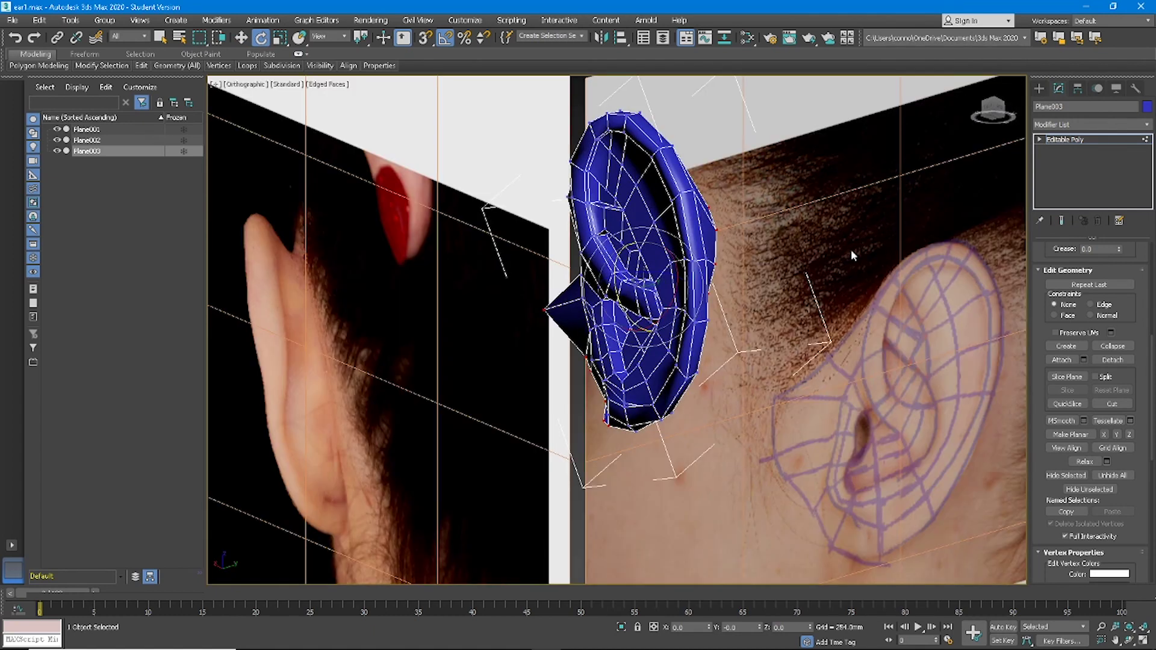
{"action": "left_click", "coordinate": [999, 114]}
{"action": "scroll", "coordinate": [697, 256], "scroll_direction": "down", "scroll_amount": 5}
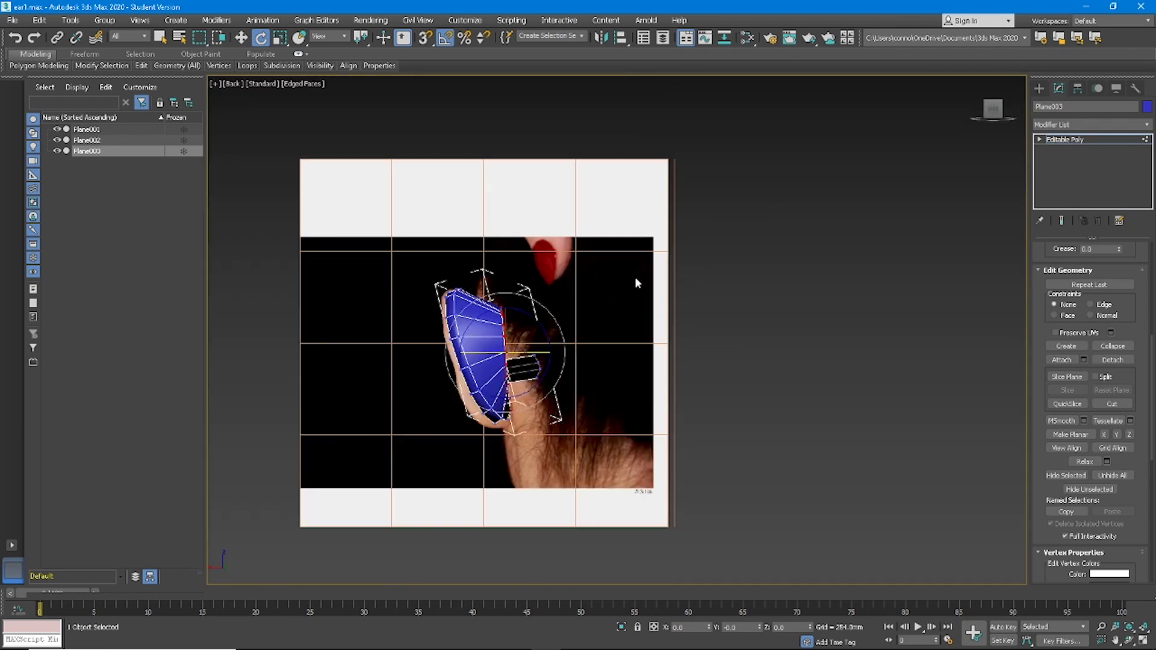
- Move the ear's back border vertices outward and tilt them to follow the ear's attachment line in the back-view photo
{"action": "middle_click_drag", "start_coordinate": [517, 333], "coordinate": [665, 293]}
{"action": "scroll", "coordinate": [634, 285], "scroll_direction": "up", "scroll_amount": 5}
{"action": "left_click", "coordinate": [243, 38]}
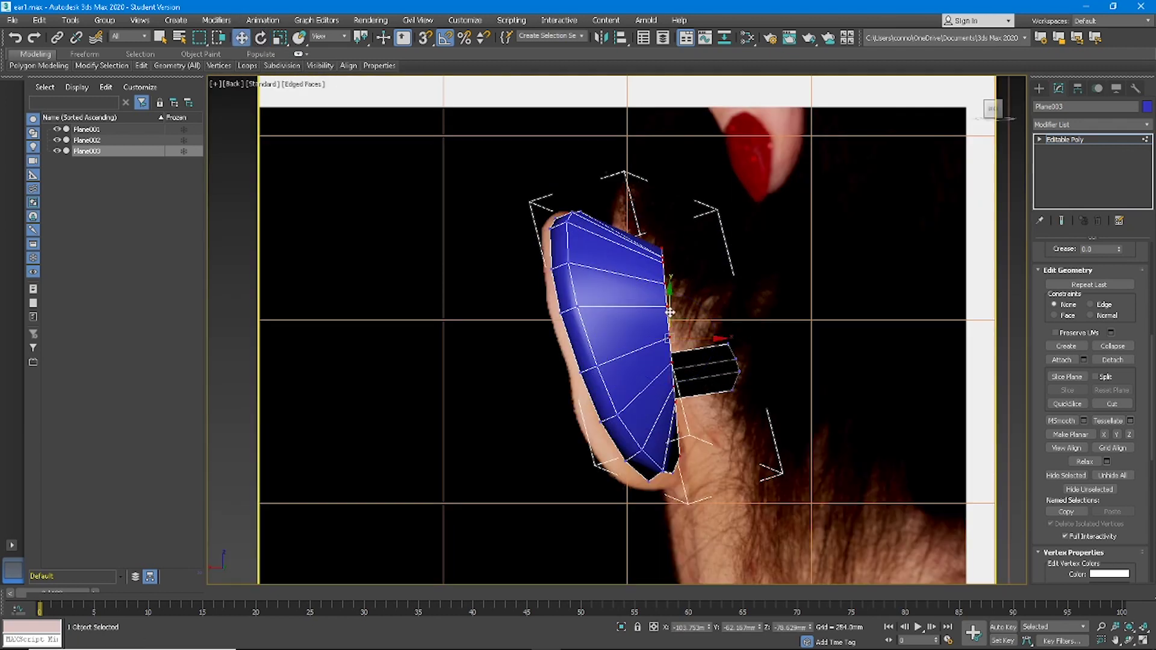
{"action": "left_click_drag", "start_coordinate": [702, 339], "coordinate": [680, 350]}
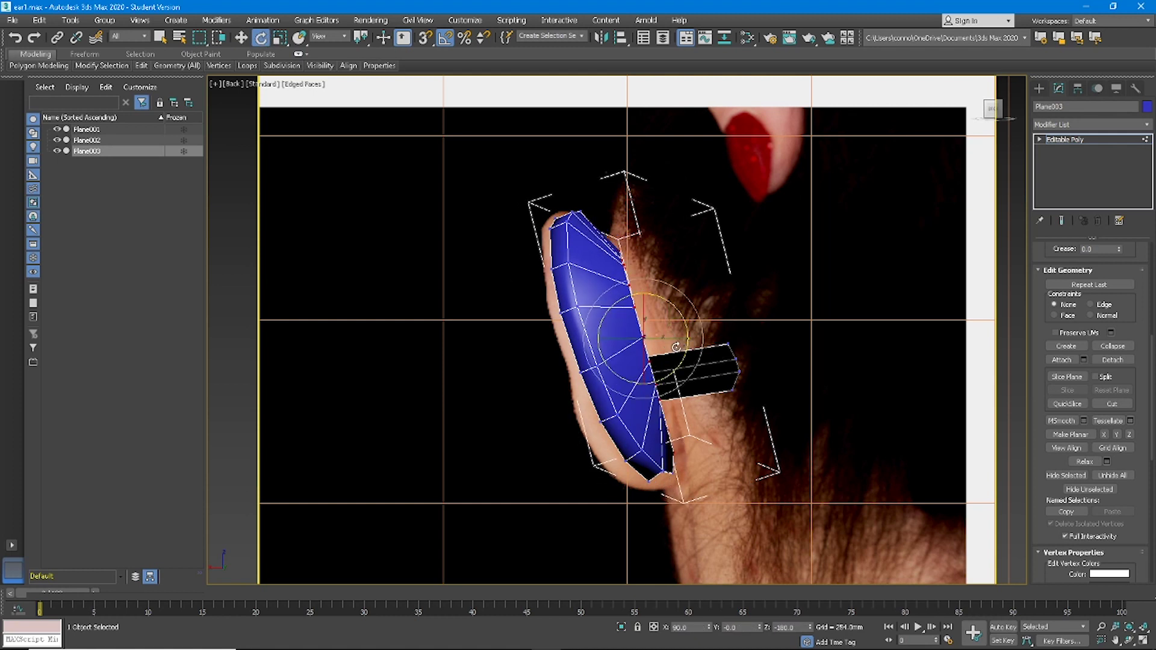
{"action": "left_click", "coordinate": [241, 38]}
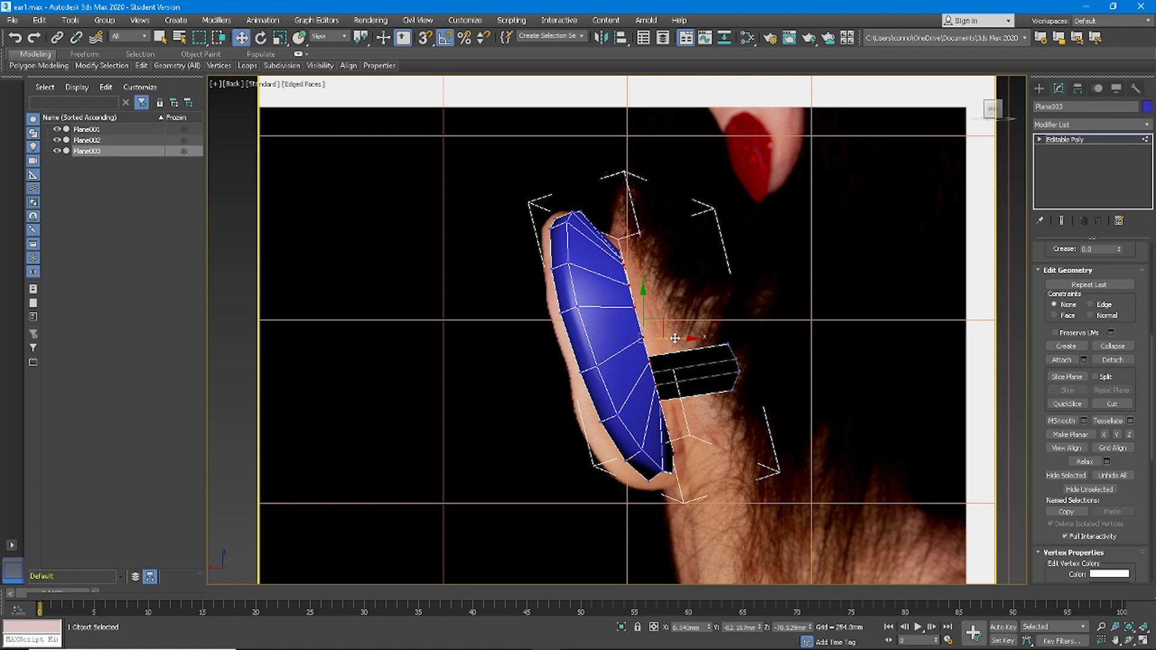
{"action": "left_click_drag", "start_coordinate": [675, 338], "coordinate": [679, 338]}
- Leave vertex editing and hide the reference planes so only the ear mesh is shown
{"action": "middle_click_drag", "start_coordinate": [673, 355], "coordinate": [601, 378], "text": "alt"}
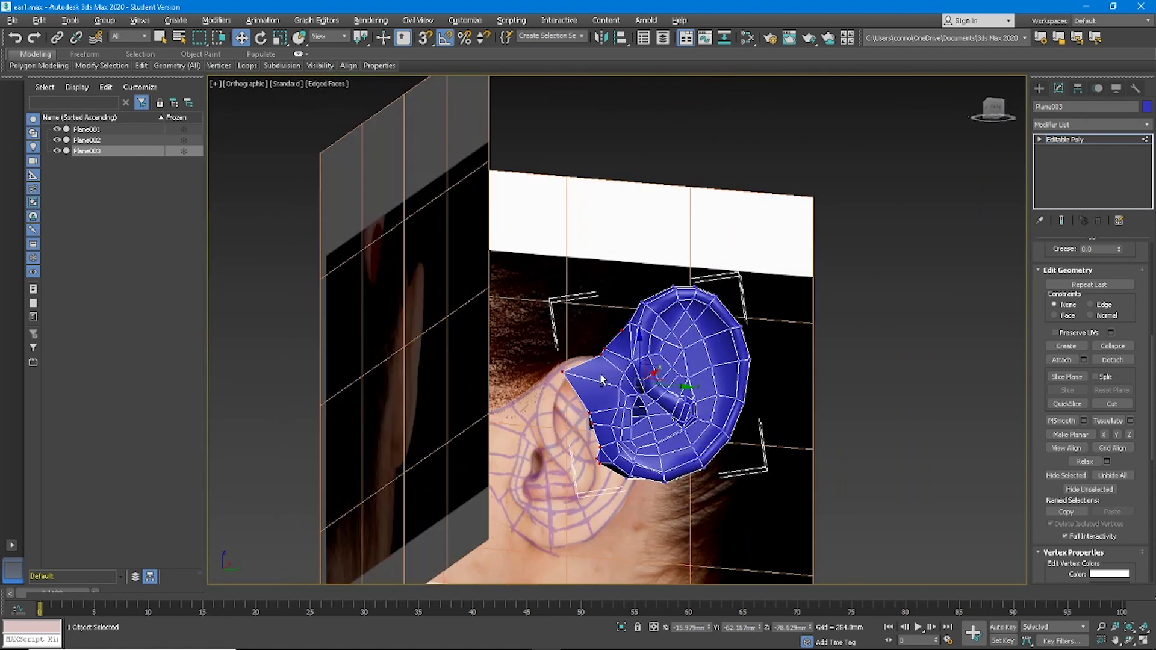
{"action": "left_click", "coordinate": [991, 108]}
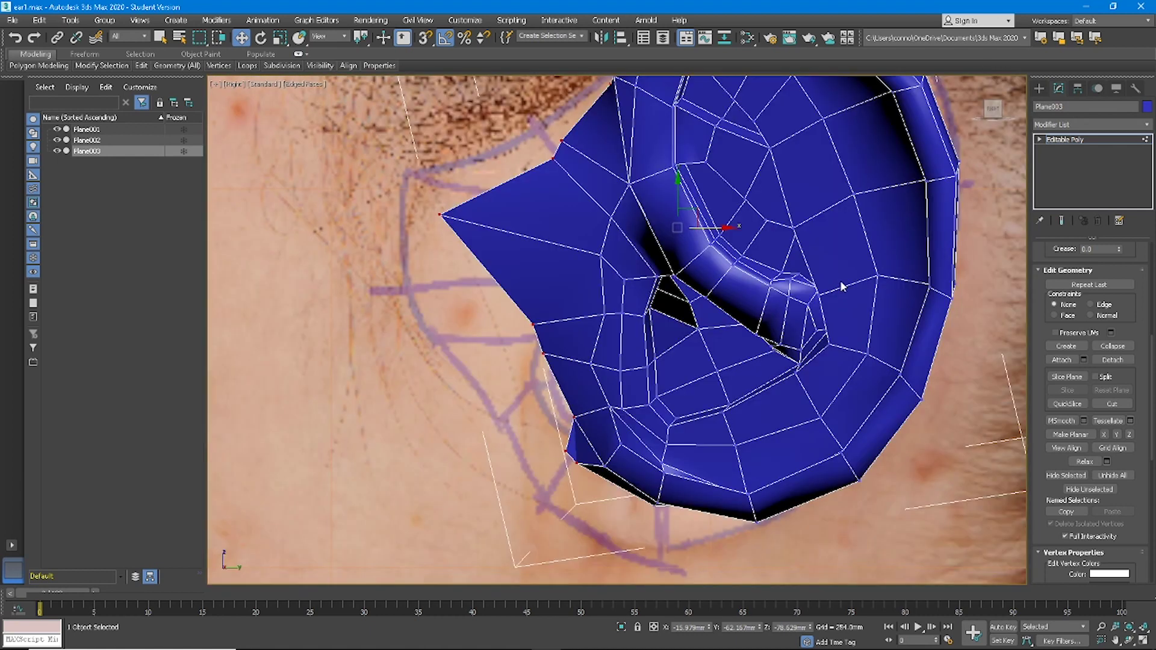
{"action": "right_click", "coordinate": [823, 269]}
{"action": "left_click", "coordinate": [1041, 90]}
{"action": "left_click", "coordinate": [1039, 91]}
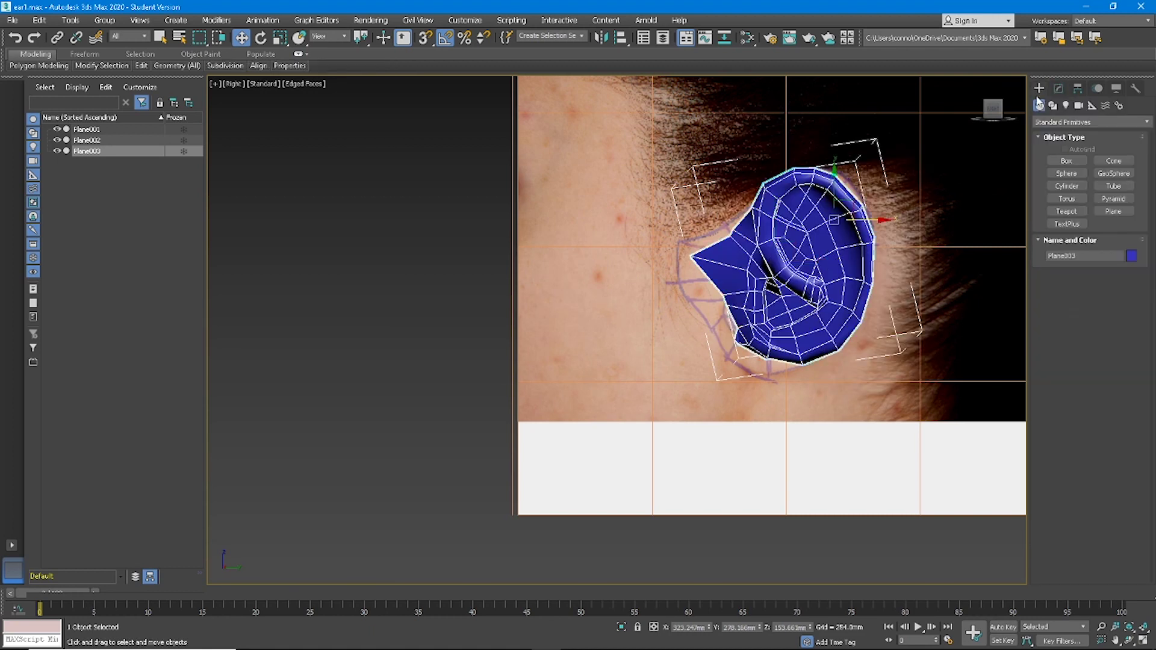
{"action": "middle_click_drag", "start_coordinate": [919, 201], "coordinate": [787, 317]}
{"action": "right_click", "coordinate": [778, 305]}
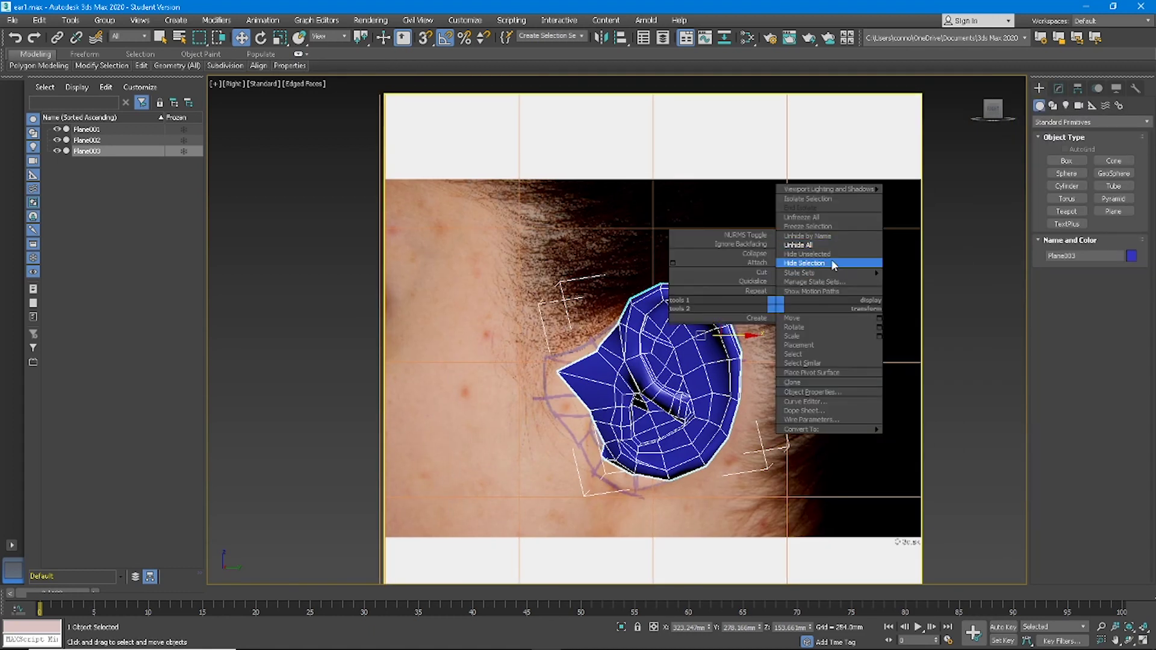
{"action": "left_click", "coordinate": [828, 257]}
{"action": "middle_click_drag", "start_coordinate": [826, 258], "coordinate": [776, 328], "text": "alt"}
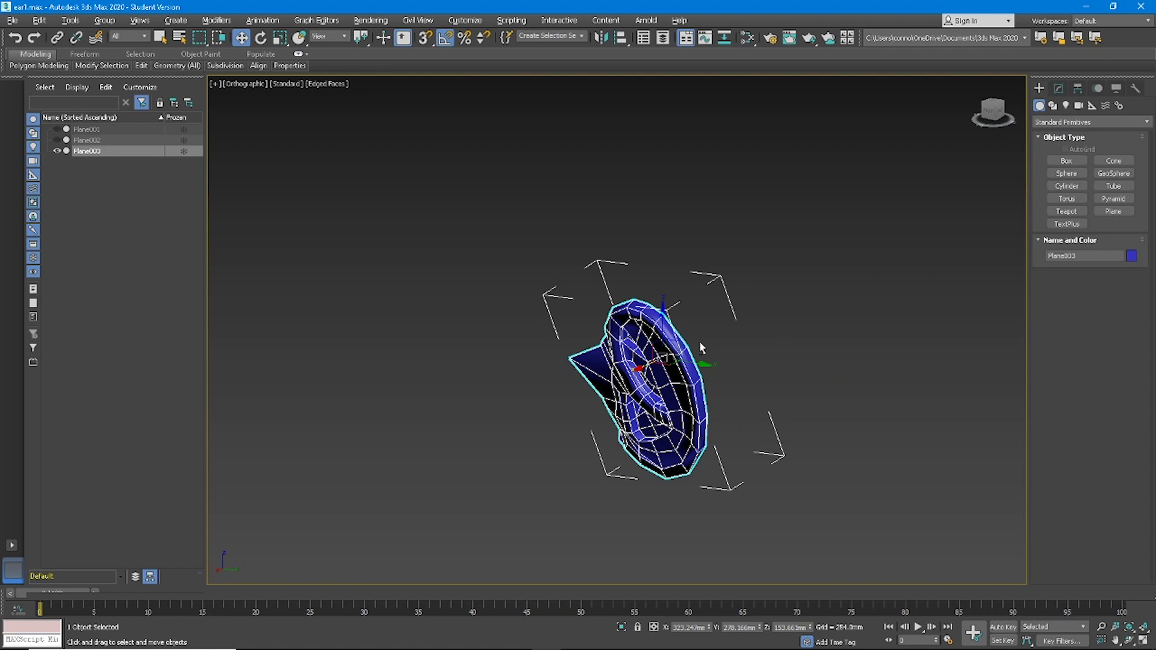
- Turn off the edged-faces display, select all of the ear's polygons and reassign their smoothing groups
{"action": "key", "text": "F4"}
{"action": "mouse_move", "coordinate": [700, 348]}
{"action": "middle_mouse_down", "text": "alt"}
{"action": "mouse_move", "coordinate": [685, 369]}
{"action": "mouse_move", "coordinate": [815, 305]}
{"action": "middle_mouse_up", "text": "alt"}
{"action": "left_click", "coordinate": [815, 305]}
{"action": "left_click", "coordinate": [755, 322]}
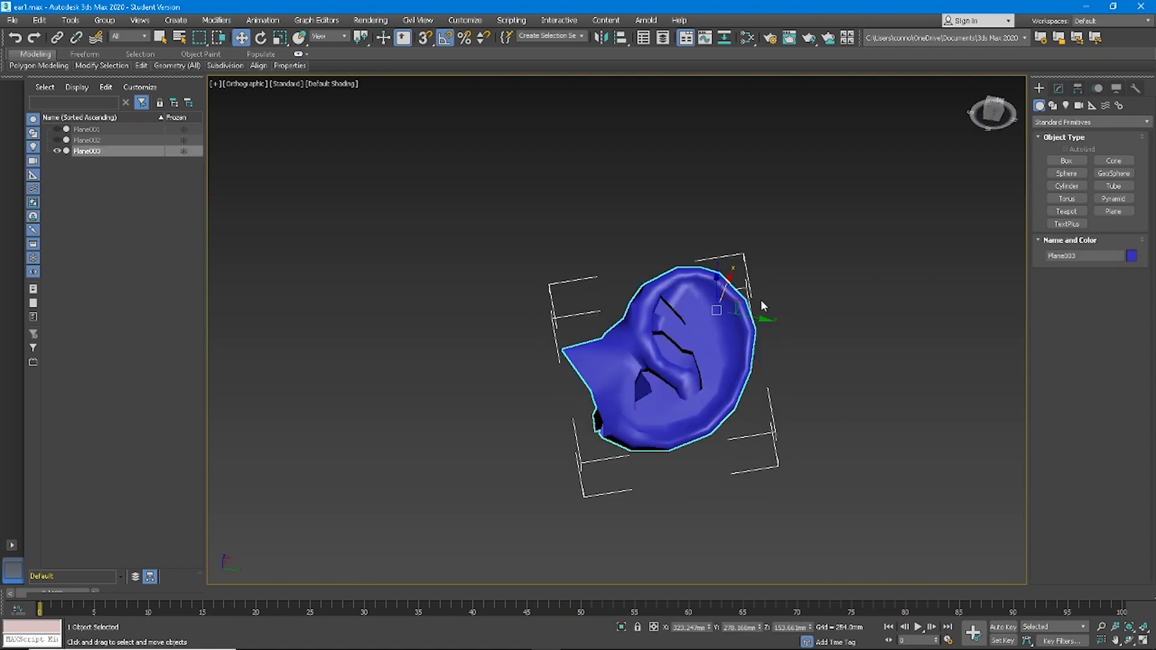
{"action": "left_click", "coordinate": [1058, 89]}
{"action": "scroll", "coordinate": [1108, 283], "scroll_direction": "down", "scroll_amount": 4}
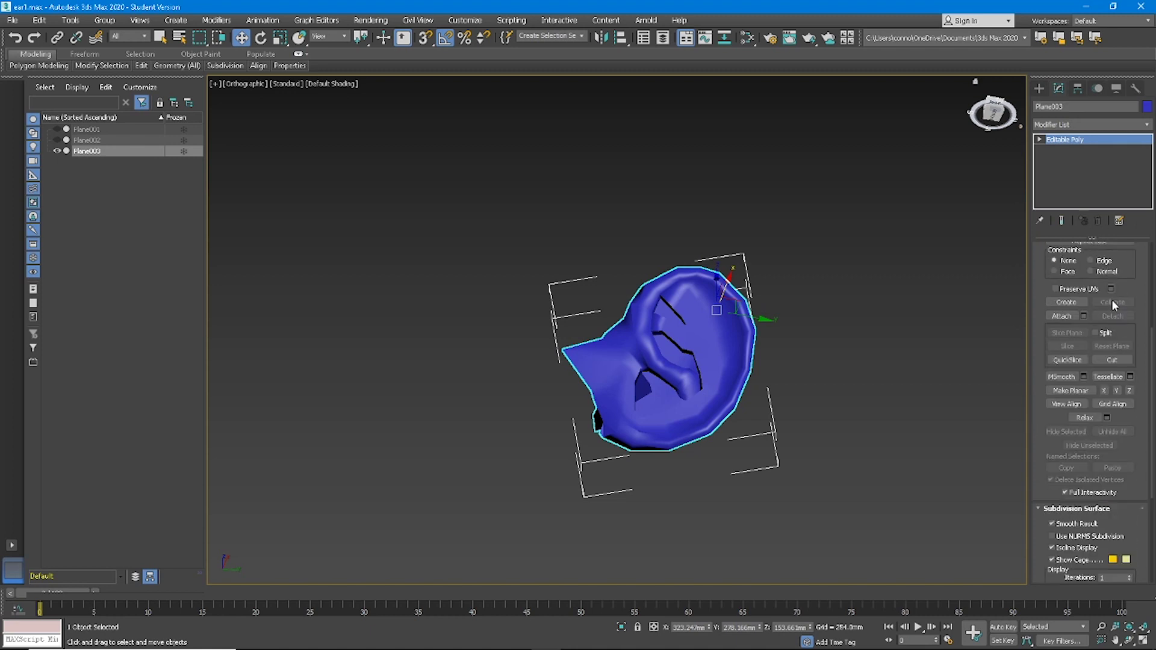
{"action": "key", "text": "4"}
{"action": "key", "text": "ctrl+a"}
{"action": "scroll", "coordinate": [1102, 362], "scroll_direction": "down", "scroll_amount": 5}
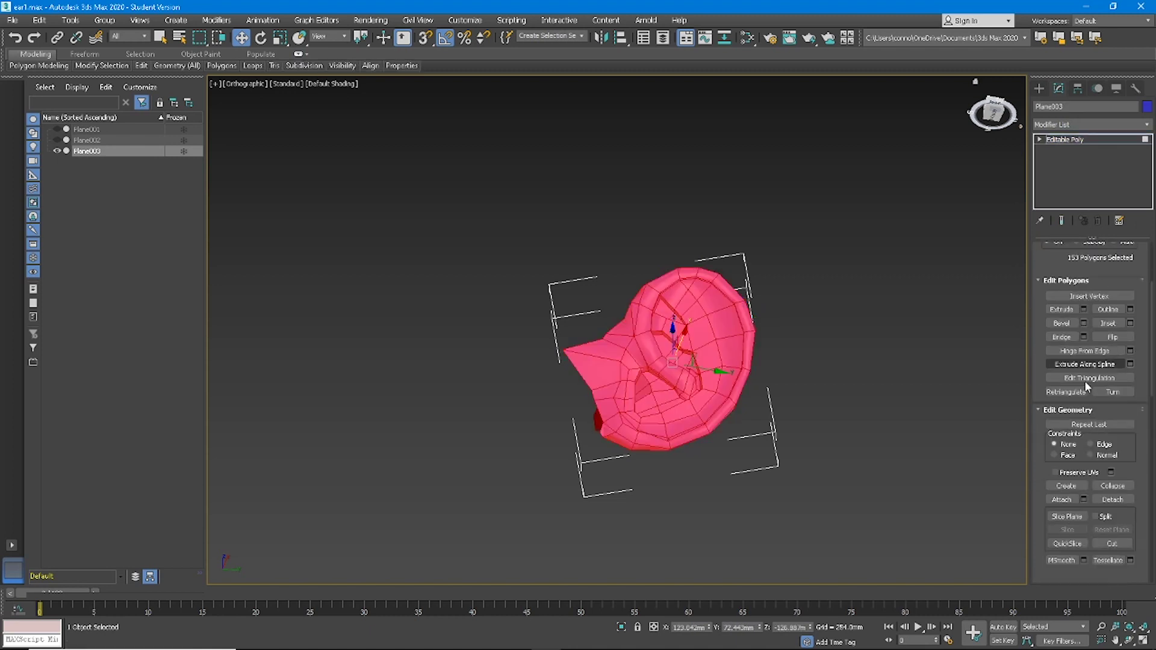
{"action": "scroll", "coordinate": [1089, 420], "scroll_direction": "down", "scroll_amount": 3}
{"action": "left_click", "coordinate": [1112, 547]}
{"action": "left_click", "coordinate": [1066, 560]}
{"action": "left_click", "coordinate": [1040, 89]}
{"action": "left_click", "coordinate": [916, 316]}
{"action": "left_click", "coordinate": [746, 331]}
{"action": "middle_click_drag", "start_coordinate": [746, 331], "coordinate": [753, 360], "text": "alt"}
{"action": "left_click", "coordinate": [1058, 88]}
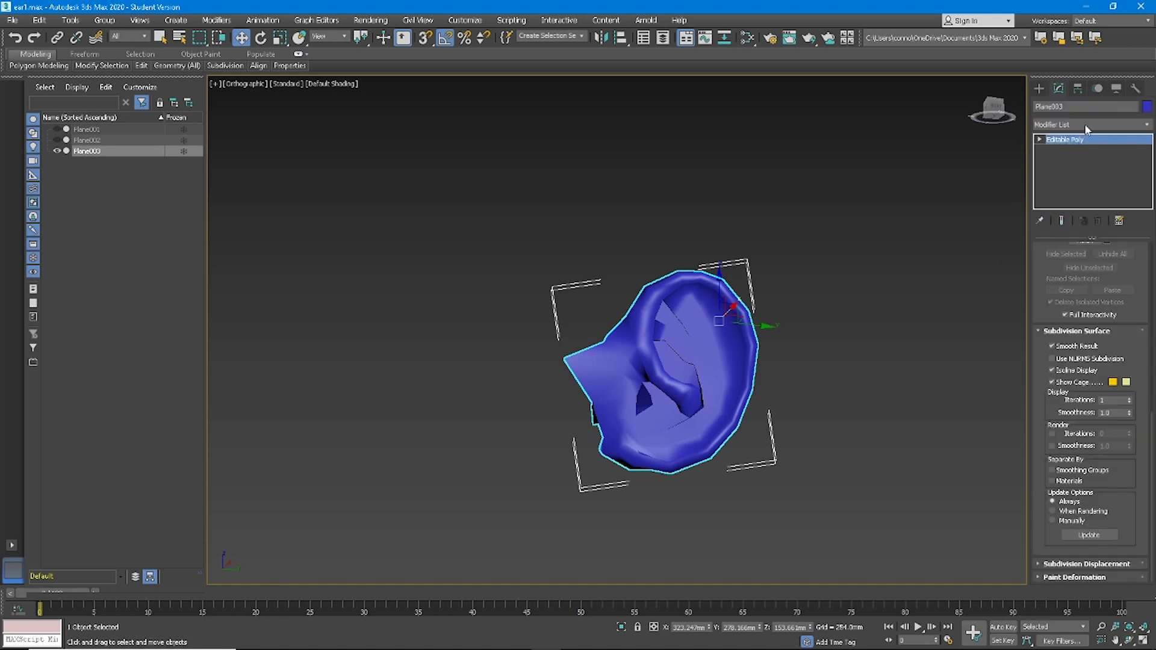
{"action": "left_click", "coordinate": [1086, 124]}
{"action": "left_click", "coordinate": [1086, 124]}
{"action": "key", "text": "t"}
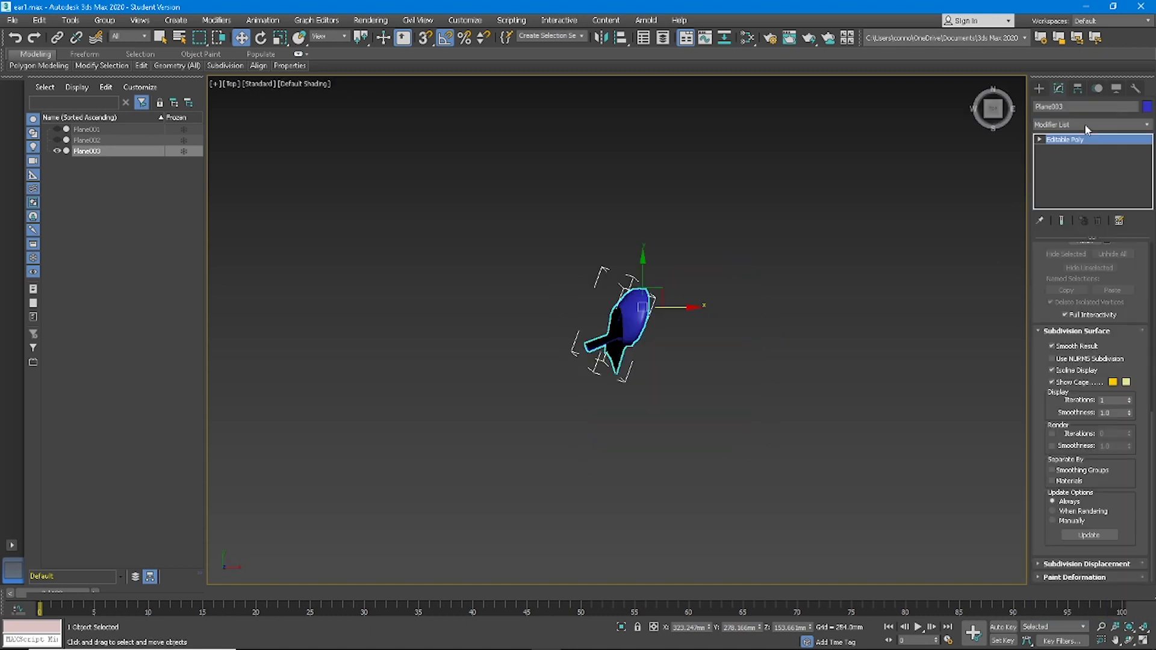
{"action": "left_click", "coordinate": [1087, 124]}
{"action": "key", "text": "t"}
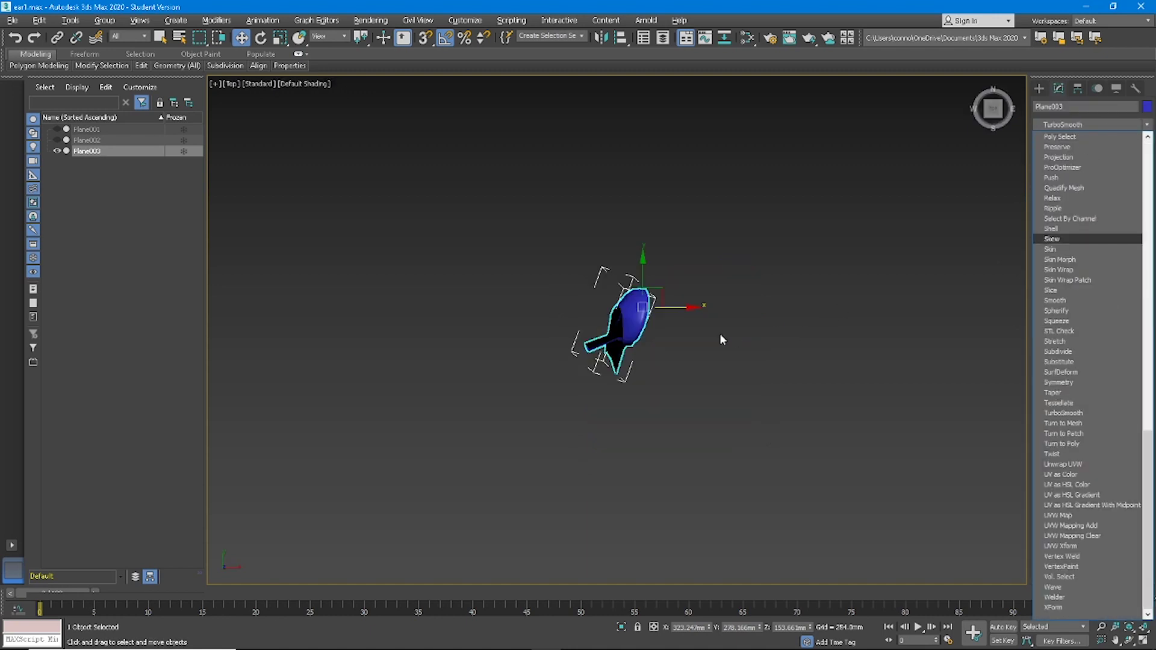
{"action": "key", "text": "Return"}
{"action": "left_click", "coordinate": [781, 338]}
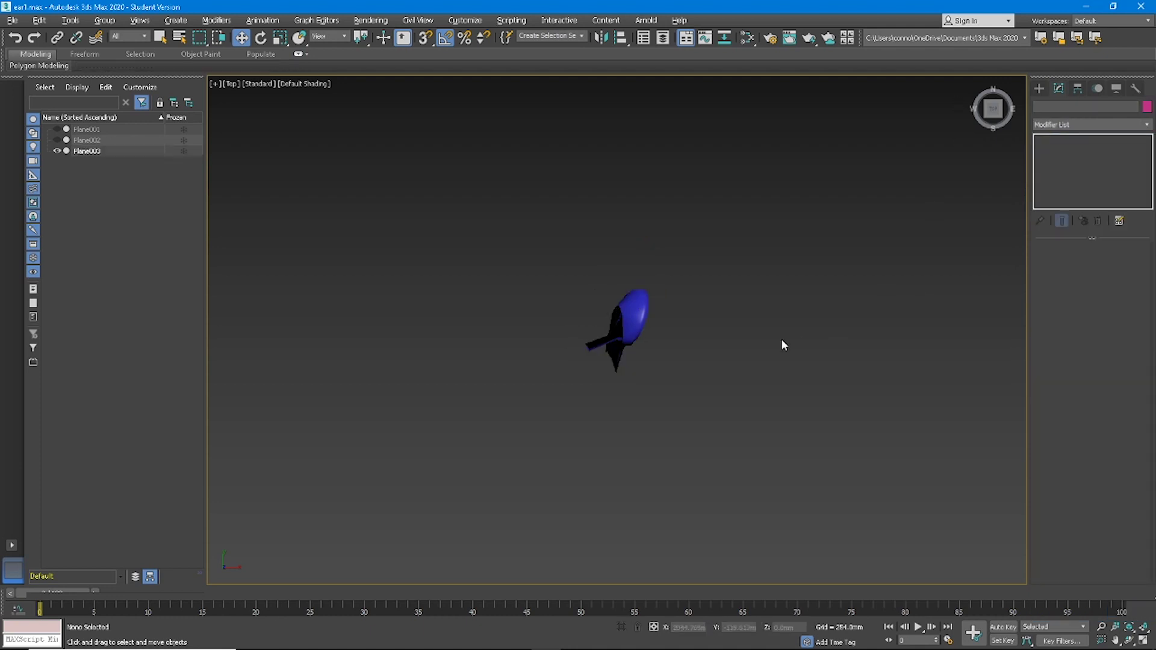
- Reselect the ear mesh and add a TurboSmooth modifier to it
{"action": "middle_click_drag", "start_coordinate": [781, 339], "coordinate": [790, 255], "text": "alt"}
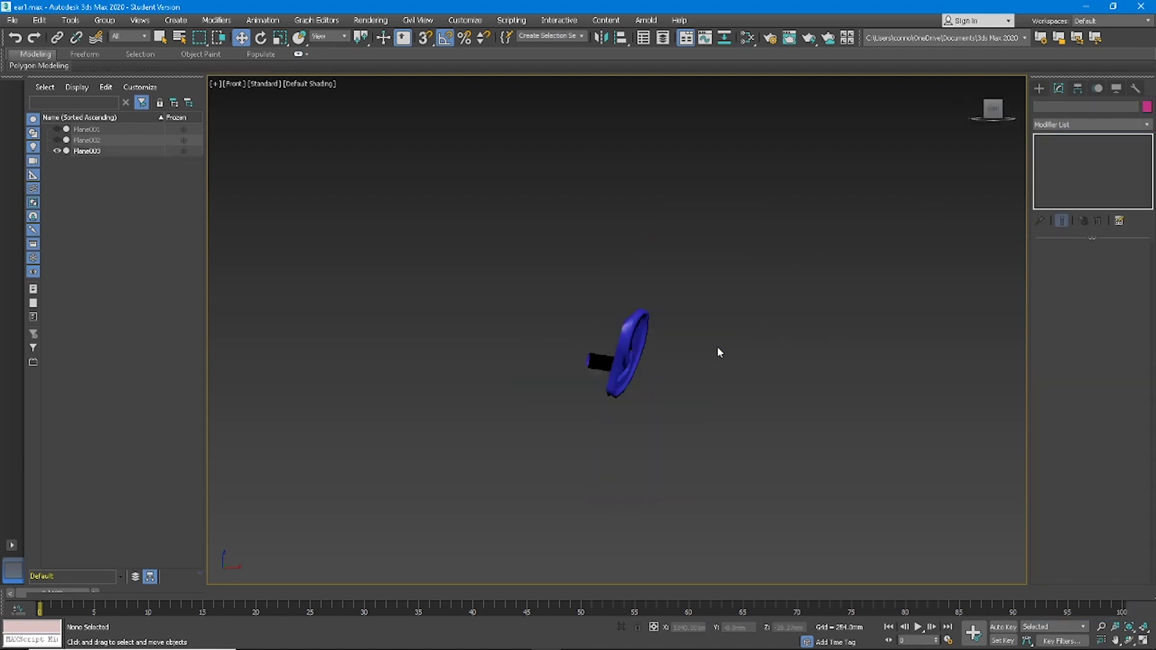
{"action": "left_click", "coordinate": [613, 347]}
{"action": "middle_click_drag", "start_coordinate": [613, 347], "coordinate": [670, 349], "text": "alt"}
{"action": "left_click", "coordinate": [1075, 125]}
{"action": "key", "text": "t"}
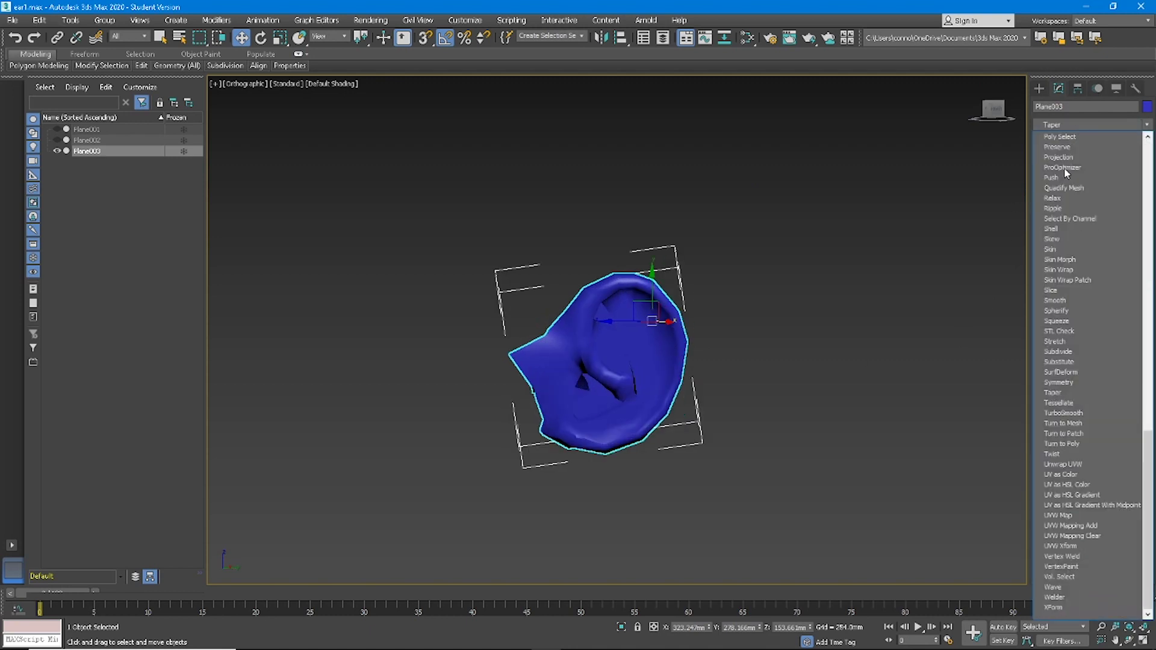
{"action": "left_click", "coordinate": [1092, 411]}
- Inspect the smoothed ear from the front and back, turning on edged faces to check its edge flow
{"action": "middle_click_drag", "start_coordinate": [855, 385], "coordinate": [653, 328], "text": "alt"}
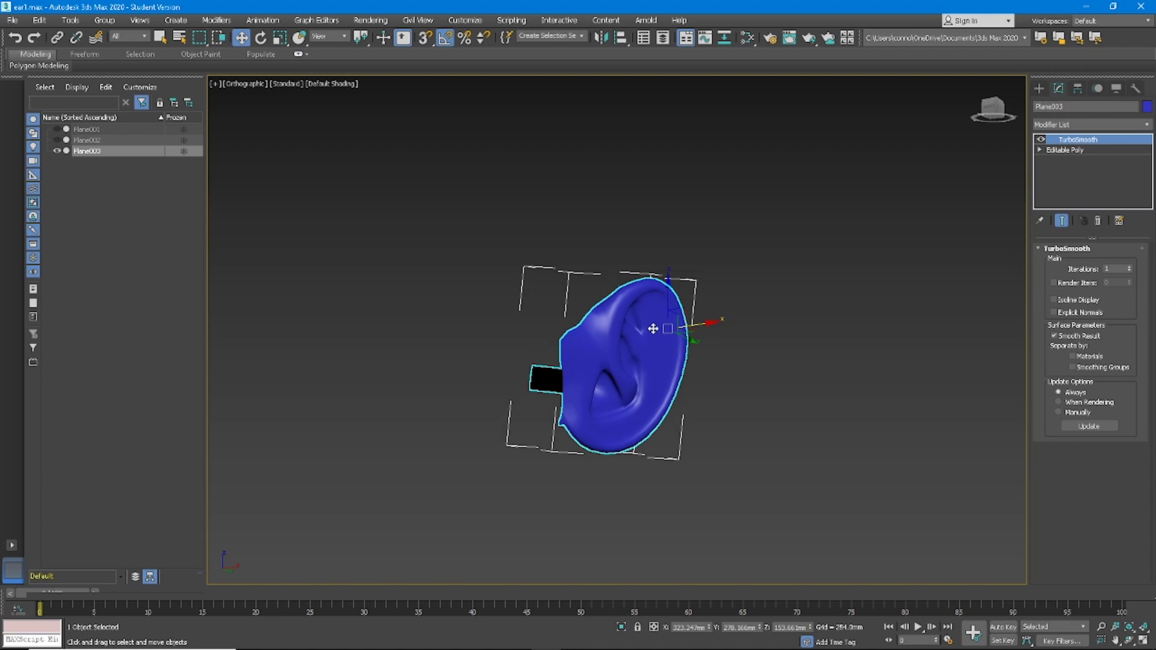
{"action": "scroll", "coordinate": [653, 327], "scroll_direction": "up", "scroll_amount": 6}
{"action": "scroll", "coordinate": [733, 307], "scroll_direction": "down", "scroll_amount": 6}
{"action": "middle_click_drag", "start_coordinate": [694, 462], "coordinate": [489, 394], "text": "alt"}
{"action": "key", "text": "F4"}
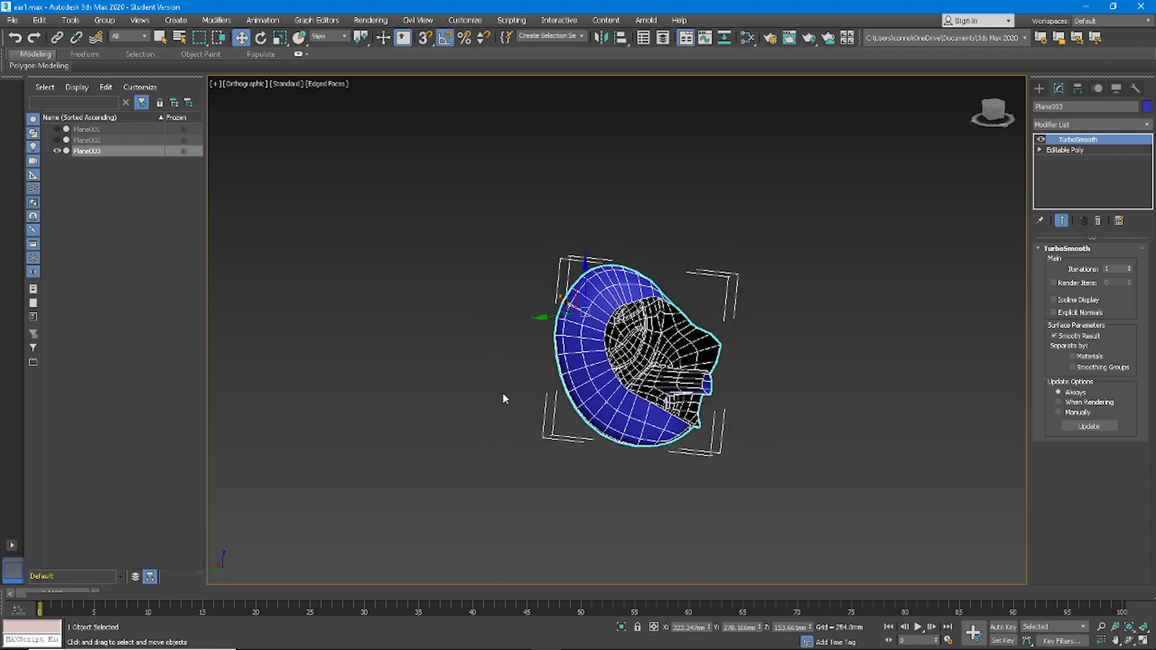
{"action": "middle_click_drag", "start_coordinate": [641, 382], "coordinate": [944, 174], "text": "alt"}
- Delete the TurboSmooth modifier from the ear and return to border selection on the Editable Poly
{"action": "right_click", "coordinate": [1072, 142]}
{"action": "left_click", "coordinate": [1044, 155]}
{"action": "middle_click_drag", "start_coordinate": [773, 303], "coordinate": [1043, 263], "text": "alt"}
{"action": "left_click", "coordinate": [1087, 264]}
{"action": "left_click", "coordinate": [664, 310]}
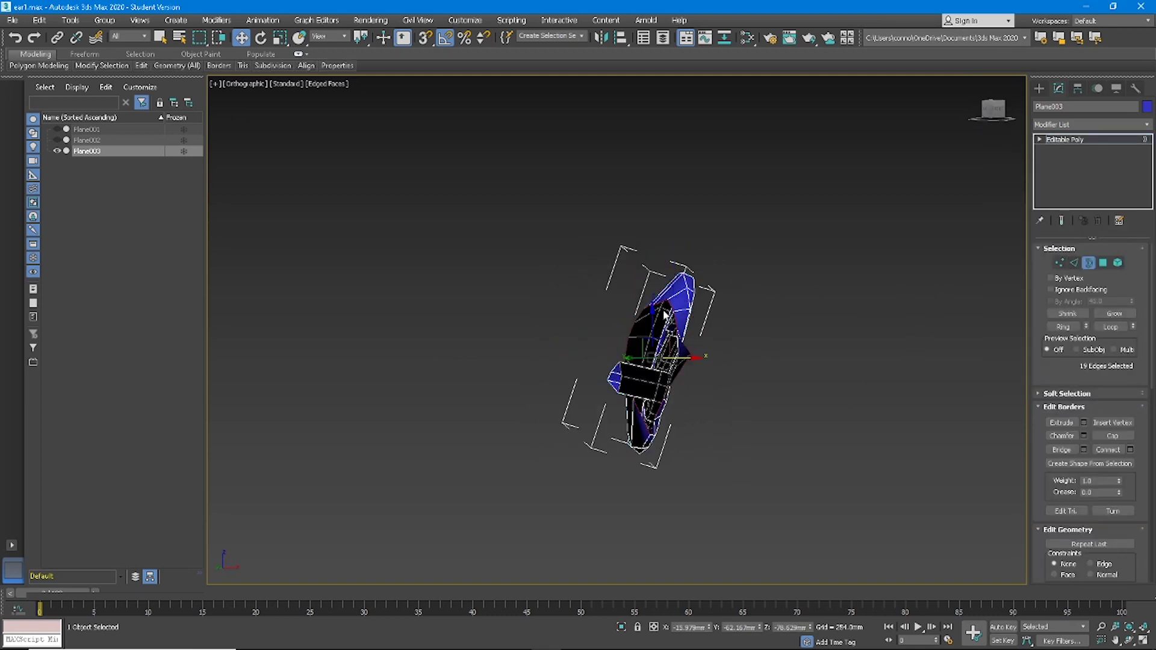
- Examine the low-poly ear's edges from several angles and the right view, clear the edge selection and hide edged faces
{"action": "left_click", "coordinate": [1075, 263]}
{"action": "middle_click_drag", "start_coordinate": [729, 341], "coordinate": [1036, 278], "text": "alt"}
{"action": "middle_click_drag", "start_coordinate": [722, 265], "coordinate": [676, 155], "text": "alt"}
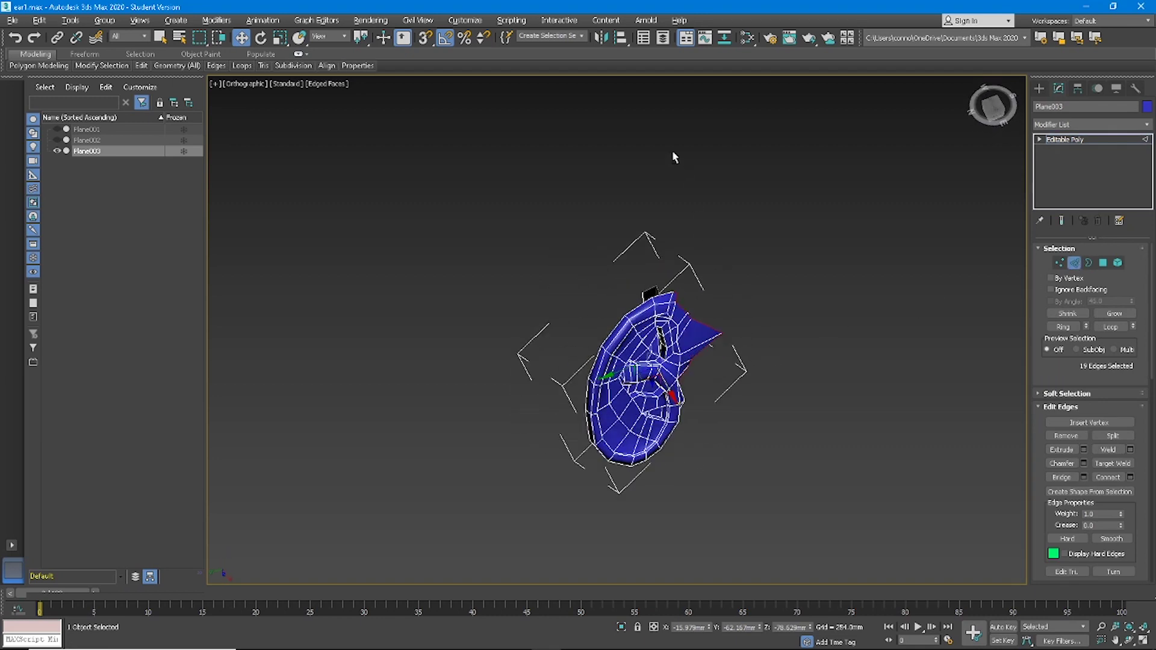
{"action": "middle_click_drag", "start_coordinate": [702, 265], "coordinate": [723, 446], "text": "alt"}
{"action": "scroll", "coordinate": [712, 426], "scroll_direction": "up", "scroll_amount": 4}
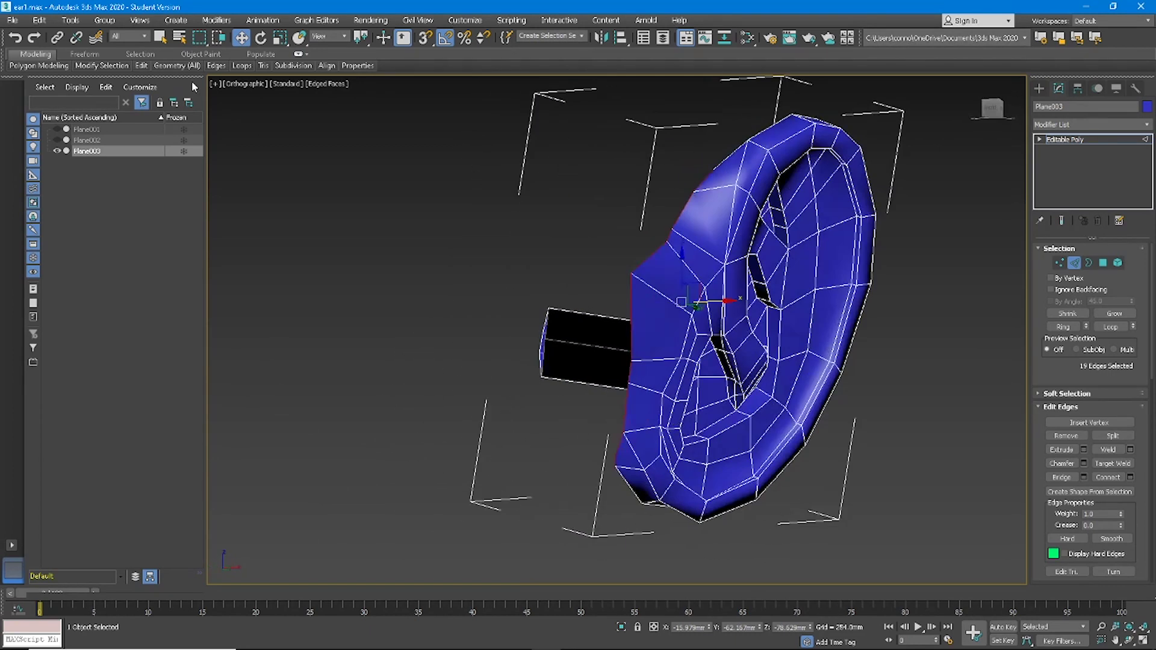
{"action": "scroll", "coordinate": [649, 215], "scroll_direction": "down", "scroll_amount": 2}
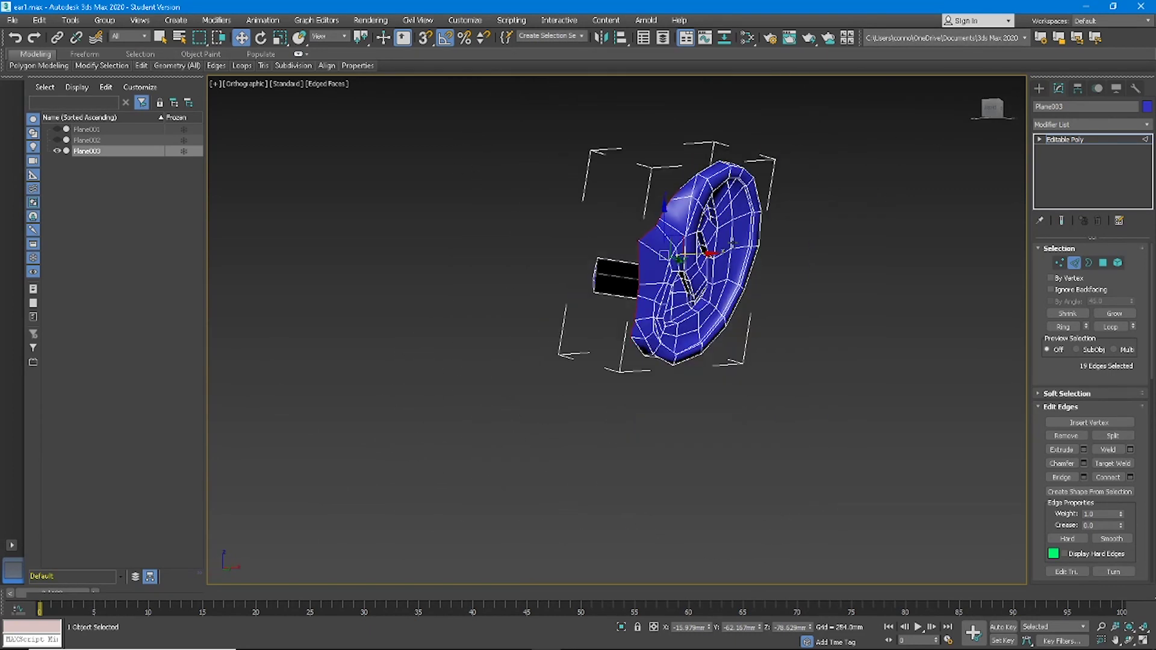
{"action": "middle_click_drag", "start_coordinate": [710, 235], "coordinate": [667, 241], "text": "alt"}
{"action": "left_click", "coordinate": [995, 112]}
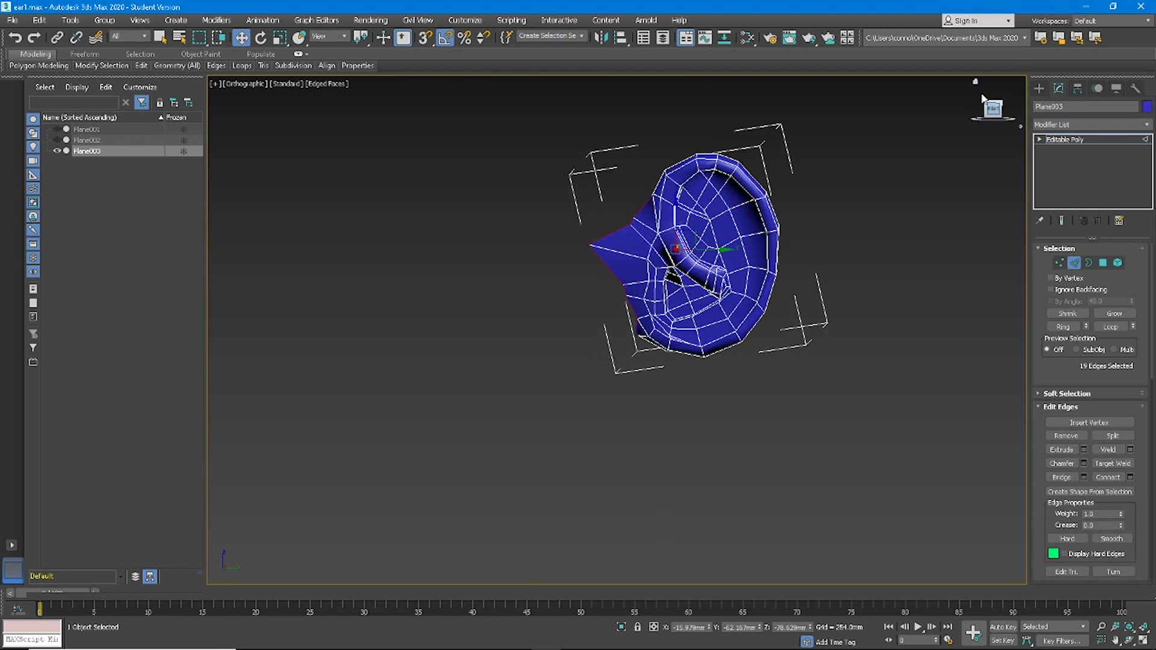
{"action": "left_click", "coordinate": [808, 279]}
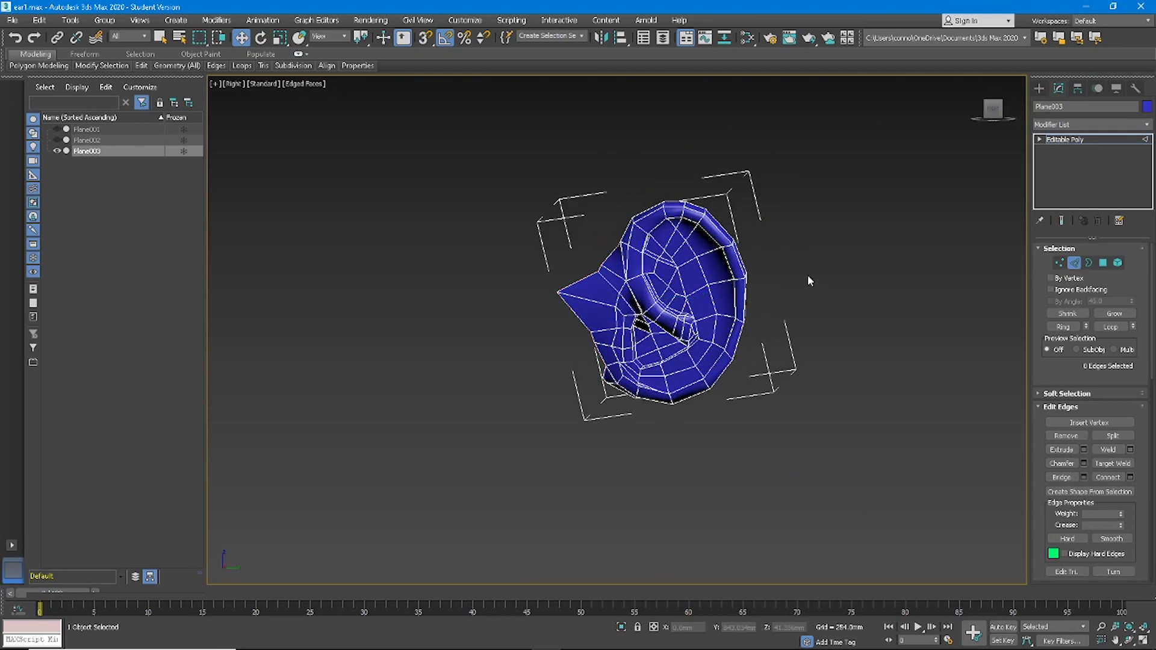
{"action": "key", "text": "F4"}
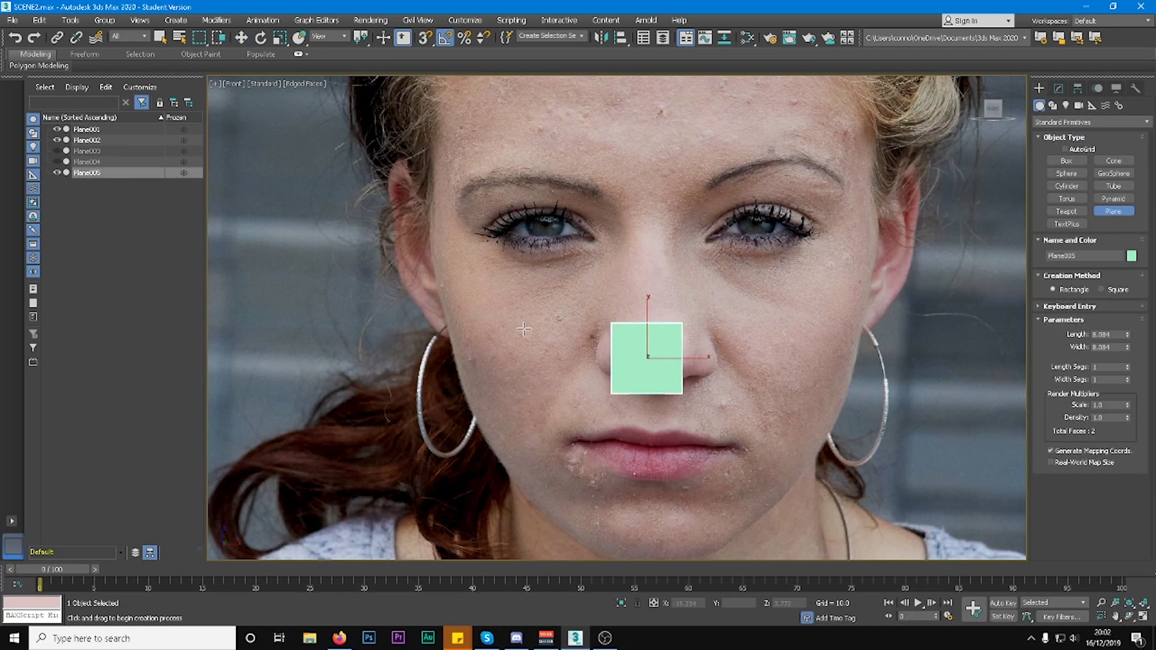
- Move the new square plane up onto the nose in the front-view face photo
{"action": "scroll", "coordinate": [586, 363], "scroll_direction": "up", "scroll_amount": 3}
{"action": "key", "text": "w"}
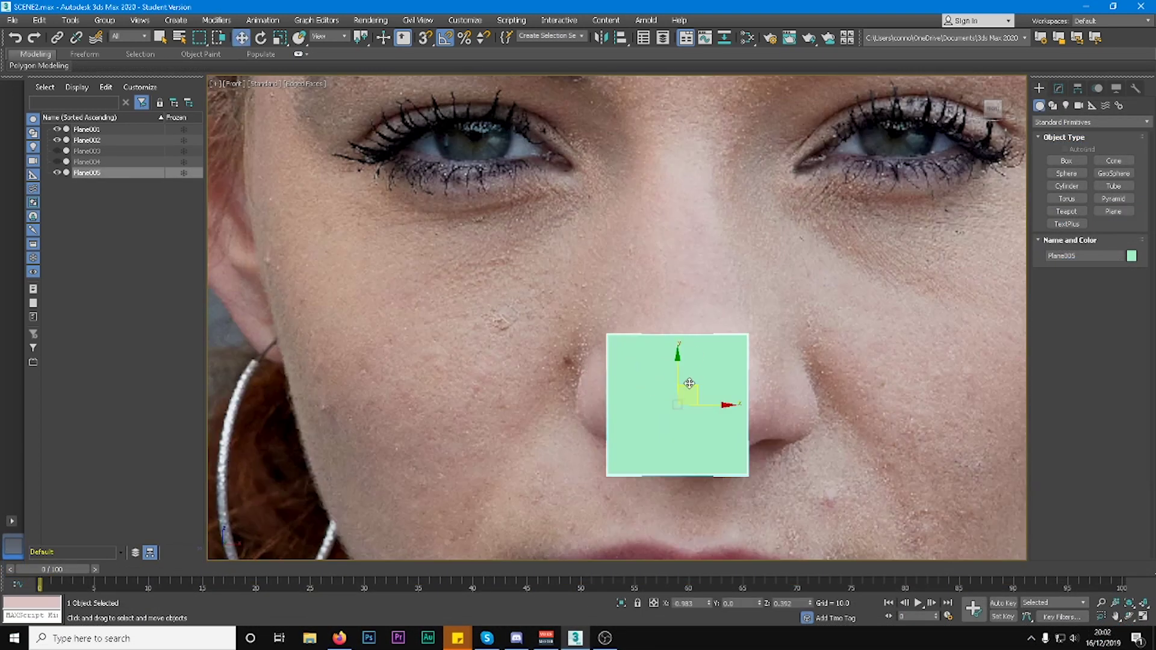
{"action": "left_click_drag", "start_coordinate": [684, 388], "coordinate": [704, 351]}
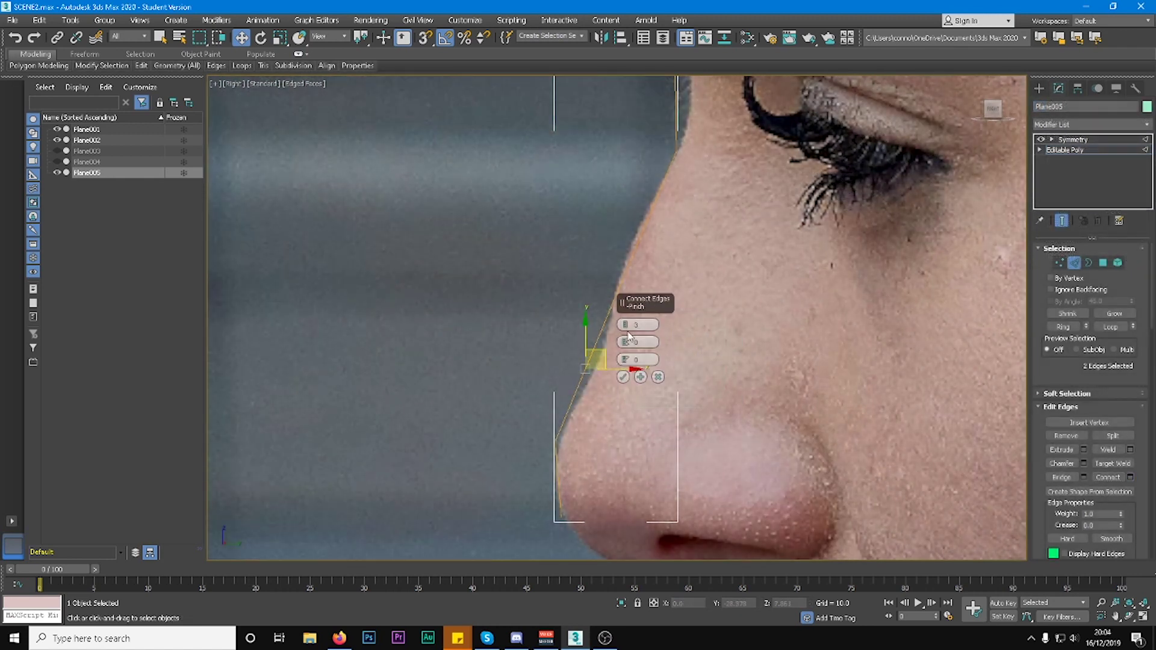
- Connect the two selected edges along the nose bridge profile
{"action": "left_click", "coordinate": [623, 376]}
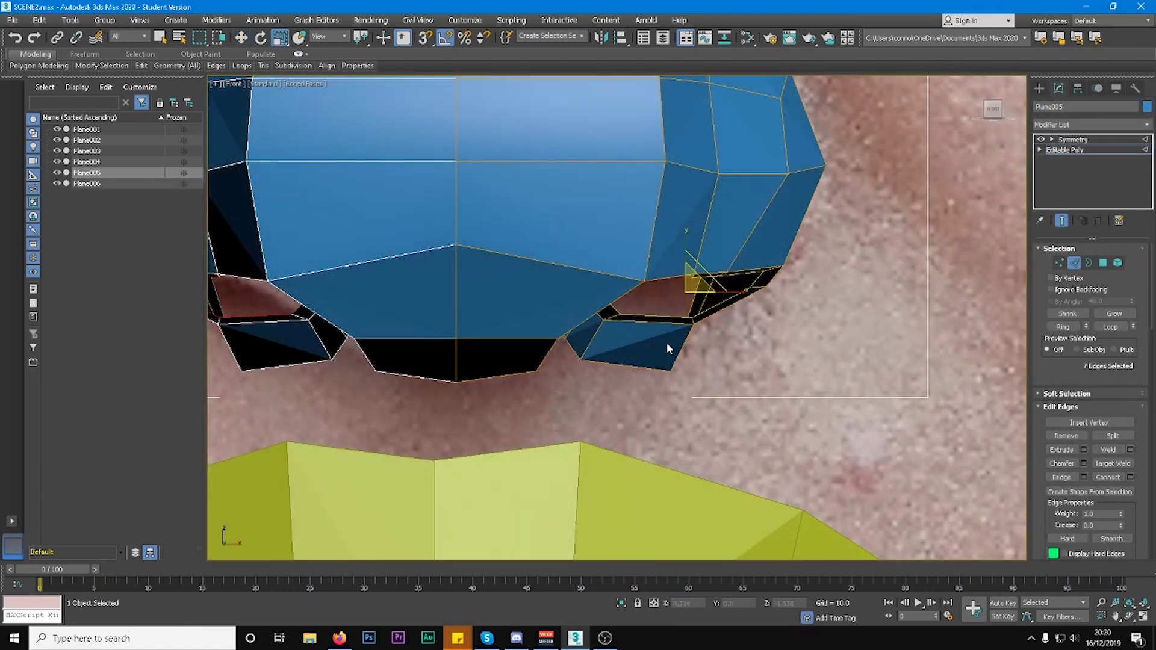
- Make the nose mesh see-through and adjust the nostril wing's outer vertices to the front-view photo
{"action": "left_click", "coordinate": [687, 278]}
{"action": "key", "text": "alt+x"}
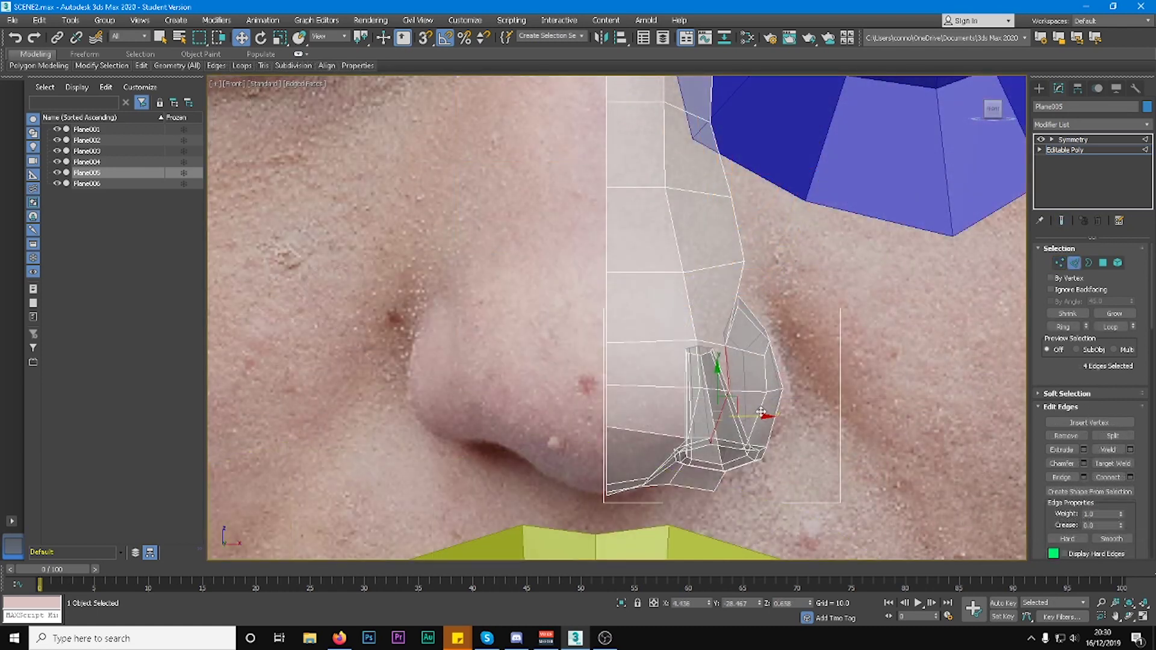
{"action": "key", "text": "1"}
{"action": "left_click_drag", "start_coordinate": [801, 328], "coordinate": [753, 399]}
{"action": "left_click_drag", "start_coordinate": [803, 373], "coordinate": [807, 372]}
{"action": "left_click_drag", "start_coordinate": [742, 438], "coordinate": [782, 416]}
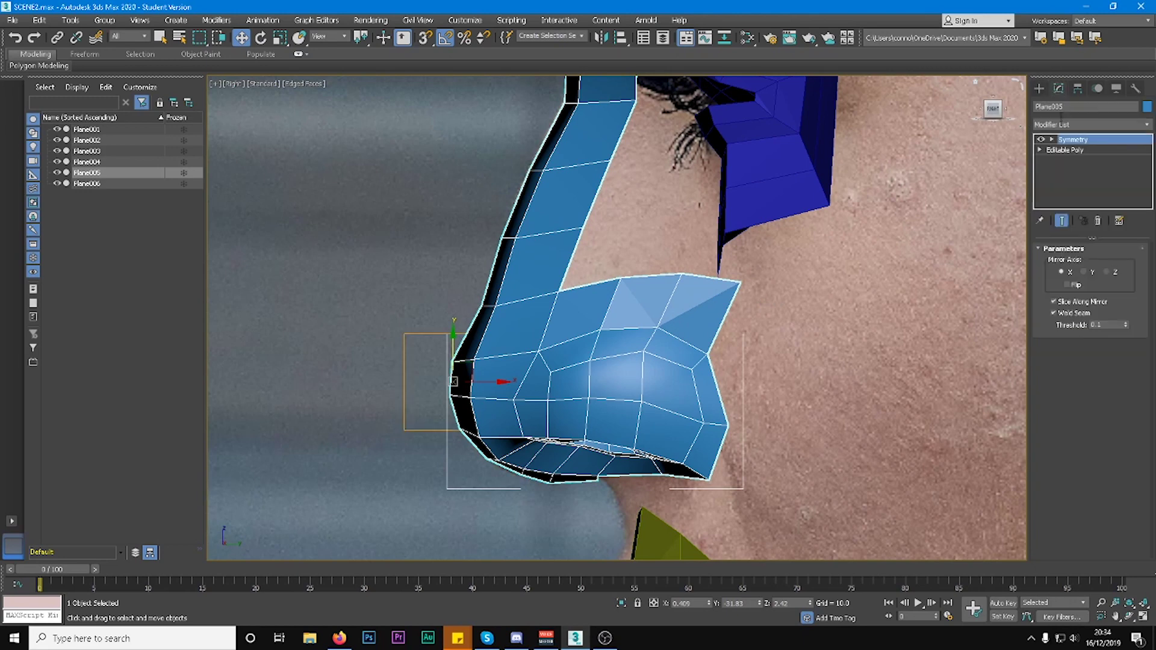
- Return to vertex editing below the Symmetry modifier and select the upper rear corner vertex of the nostril wing
{"action": "left_click", "coordinate": [1064, 150]}
{"action": "left_click", "coordinate": [1059, 262]}
{"action": "left_click", "coordinate": [739, 282]}
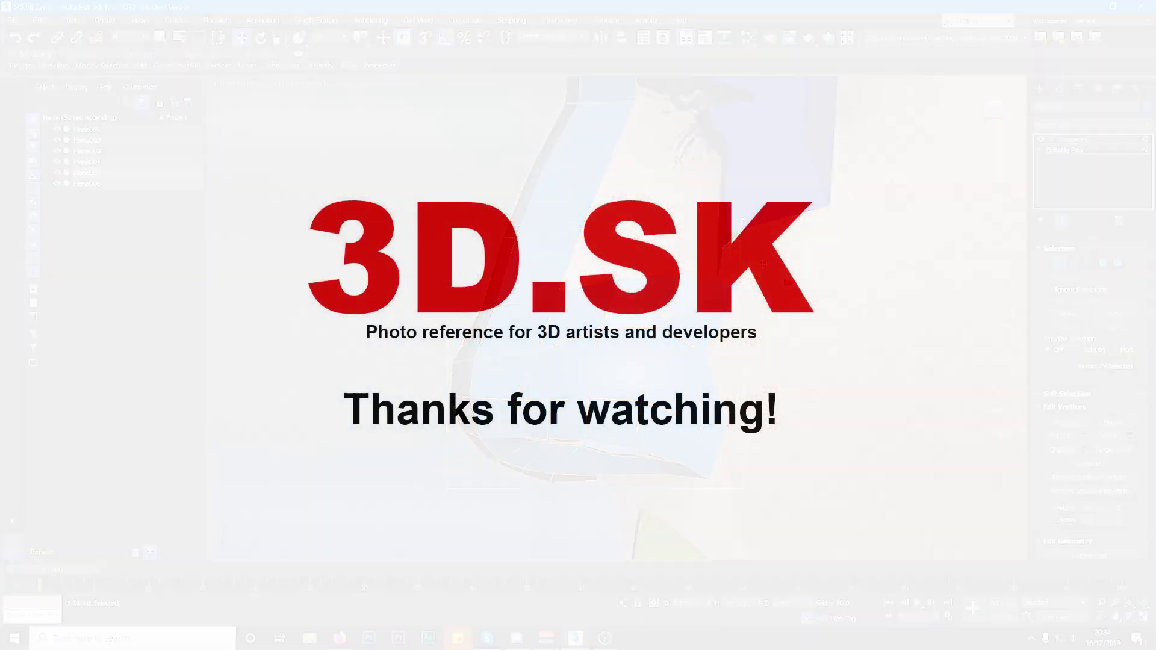